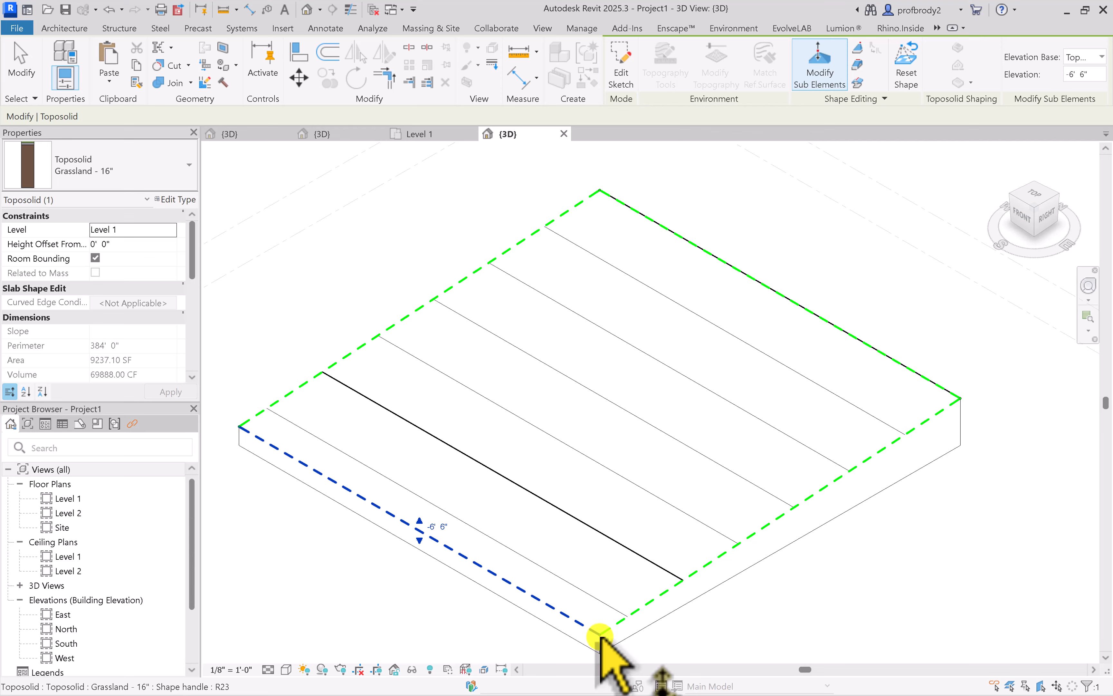
Raise the toposolid's rear corner point, at the end of its back edge, to an elevation of 12' 0"
key(Escape)
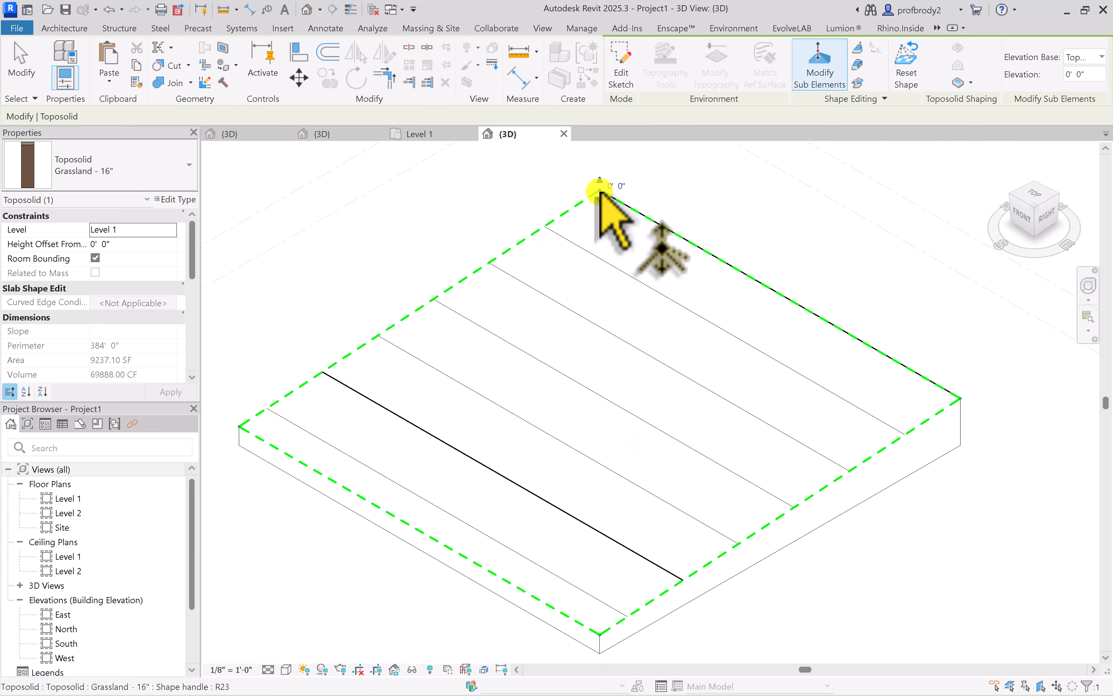
click(600, 193)
middle_drag(648, 251, 672, 345)
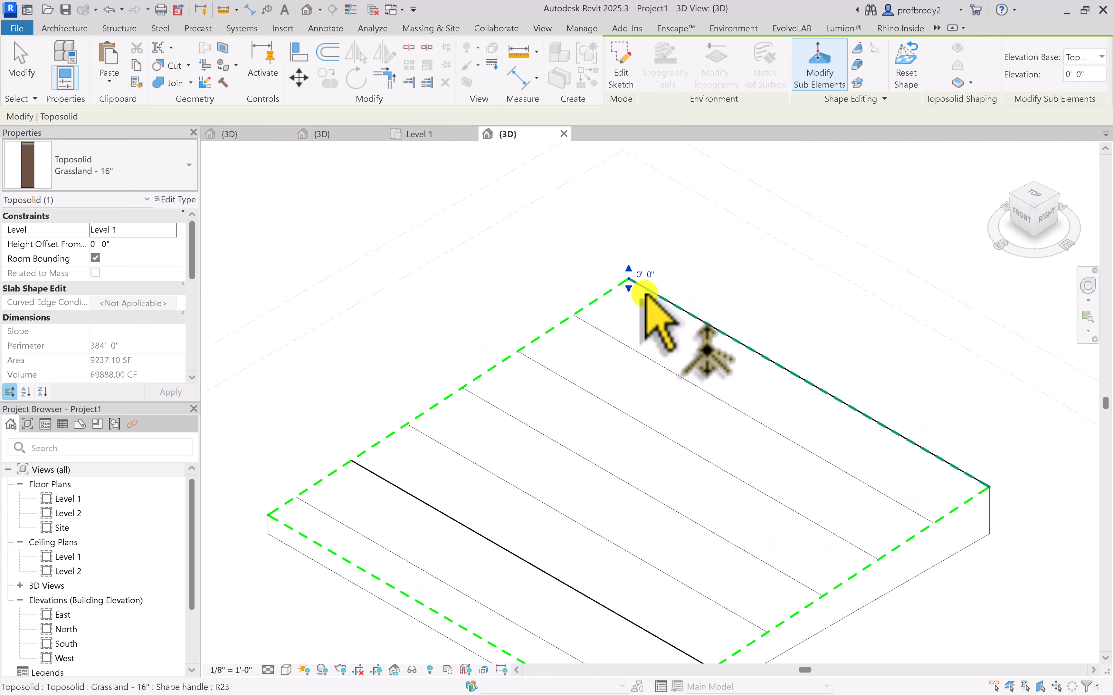
scroll(629, 285, up, 3)
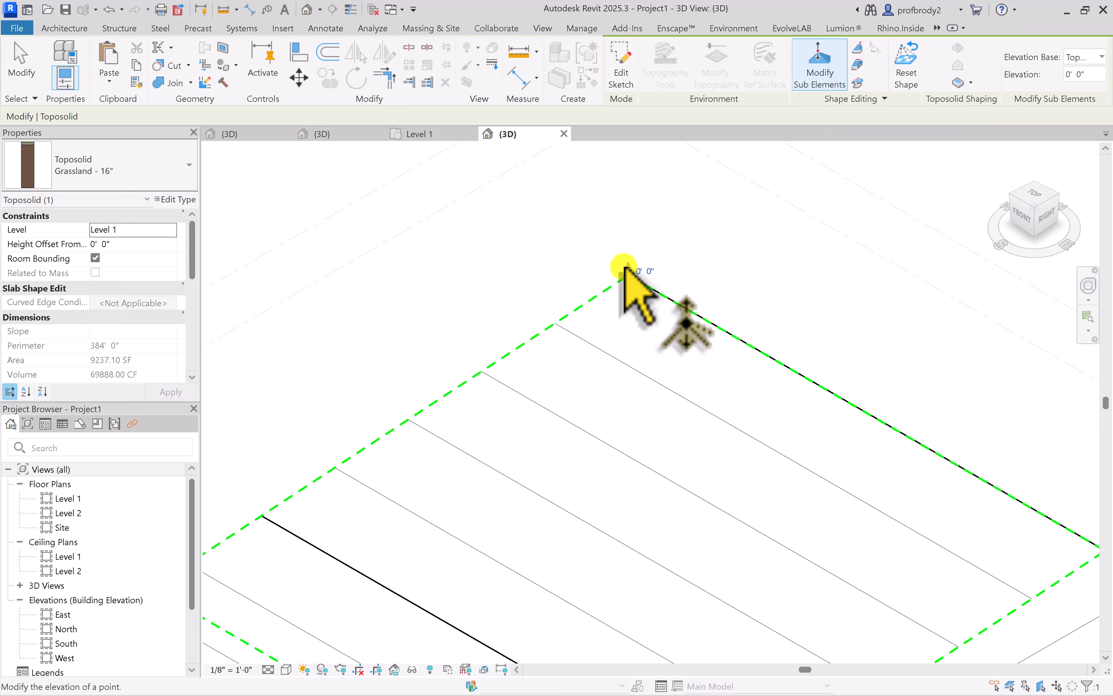
drag(625, 267, 627, 206)
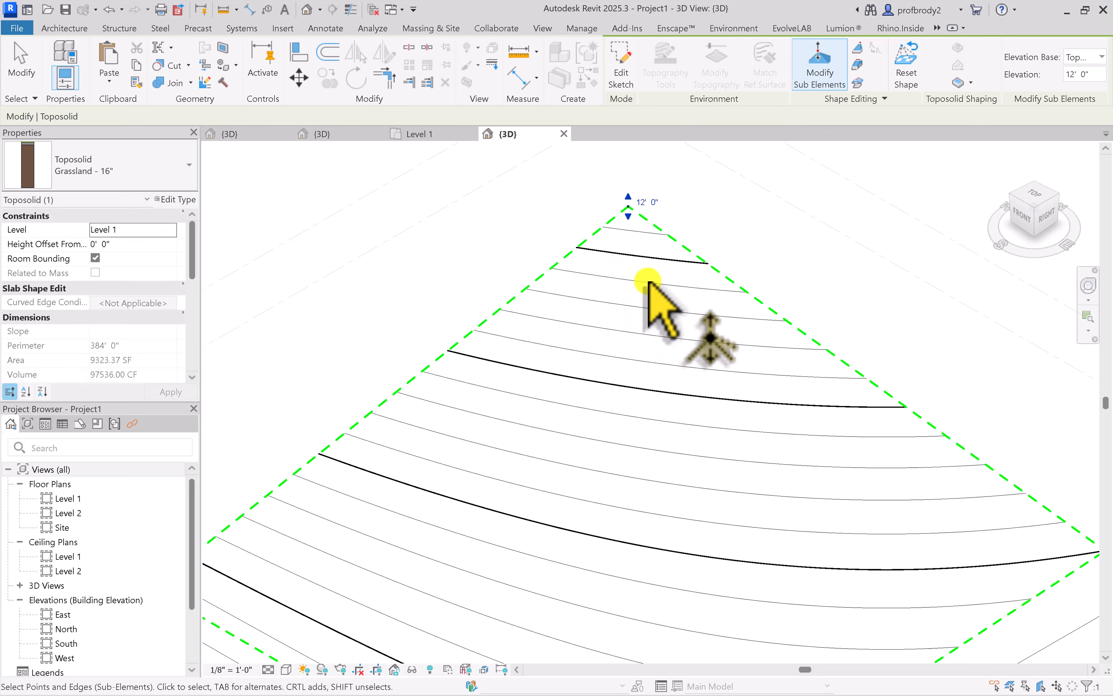
Raise the same rear corner point further to an elevation of 19' 0" and finish editing the sub-elements
scroll(651, 293, down, 3)
shift+middle_drag(596, 497, 759, 478)
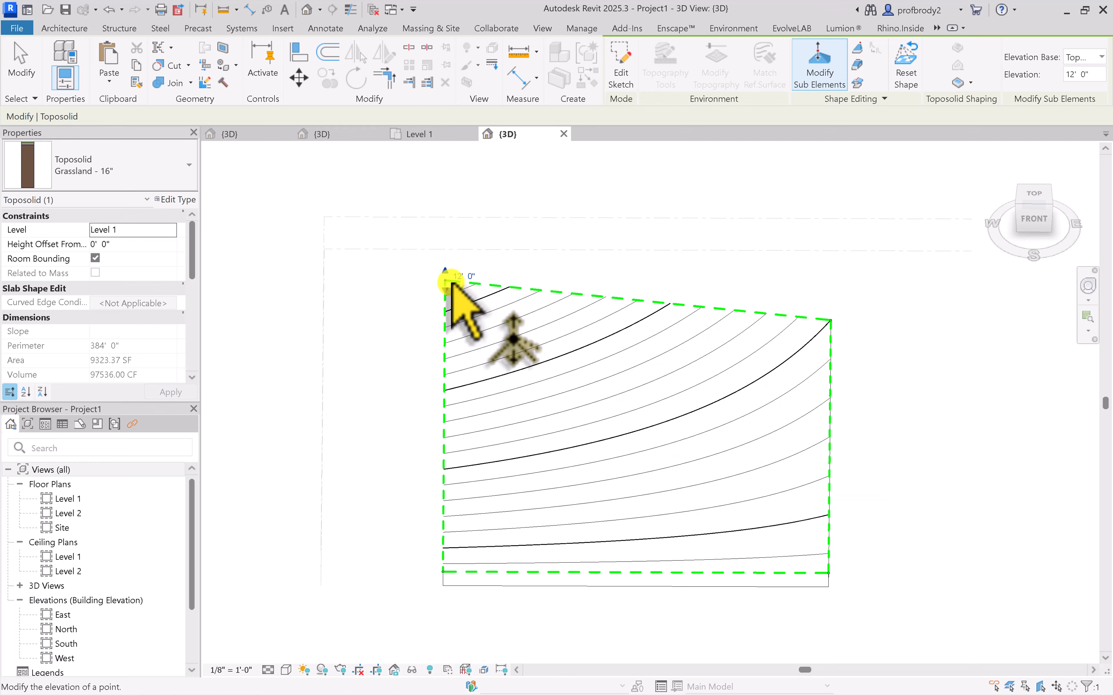
drag(451, 281, 448, 252)
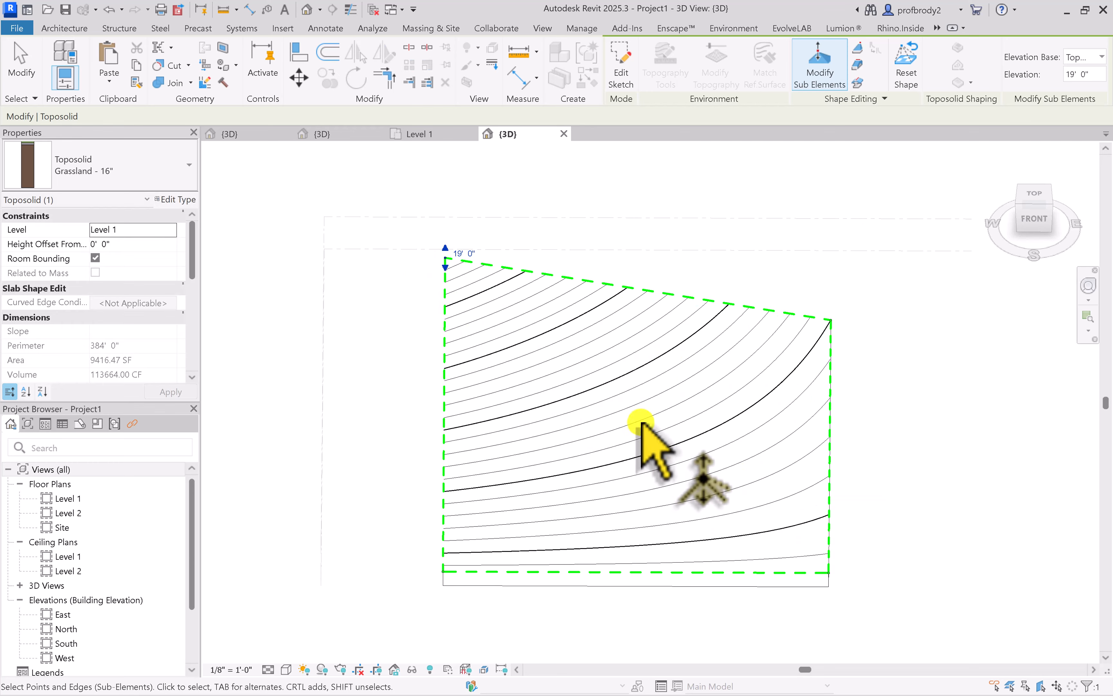
shift+middle_drag(641, 410, 868, 378)
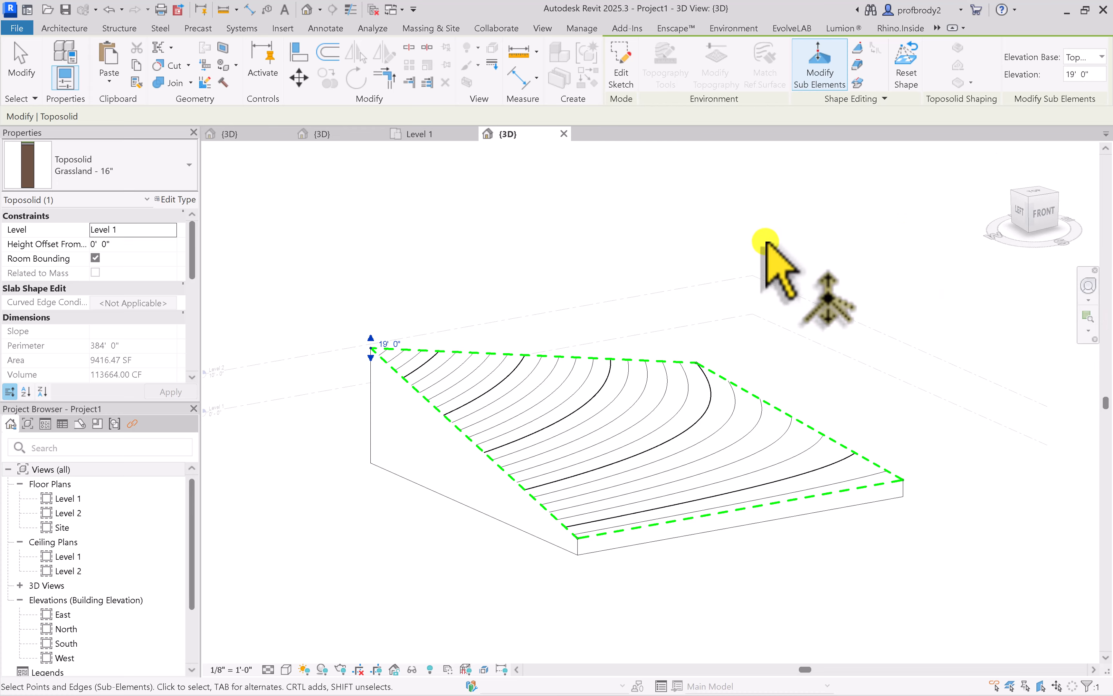
shift+middle_drag(771, 272, 714, 317)
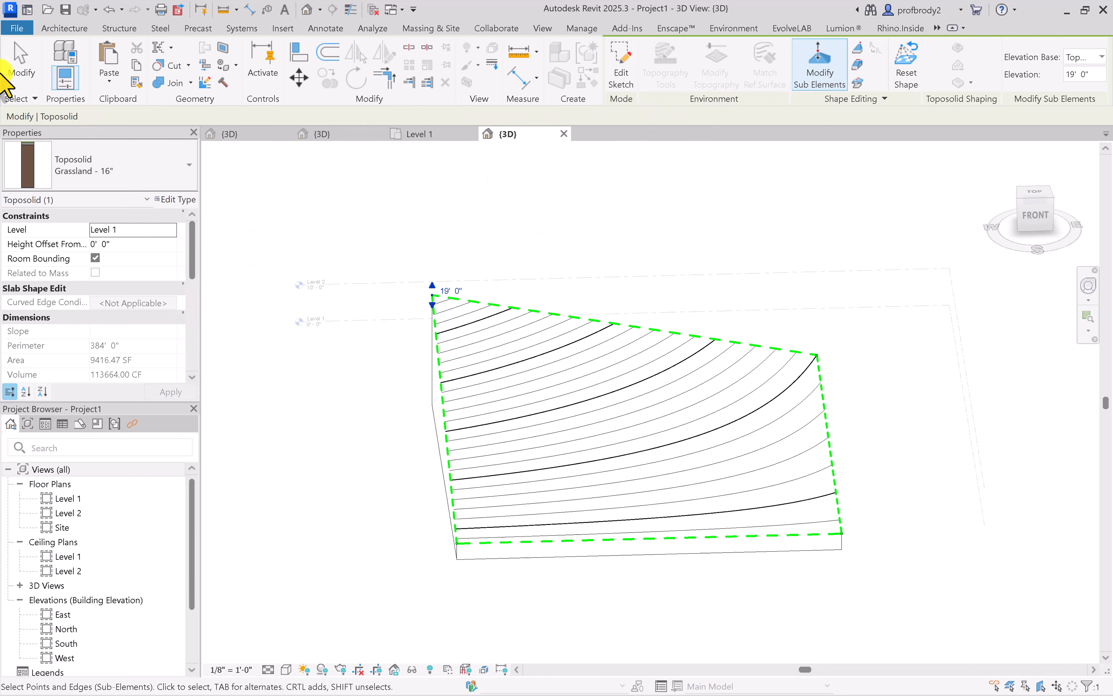
click(29, 76)
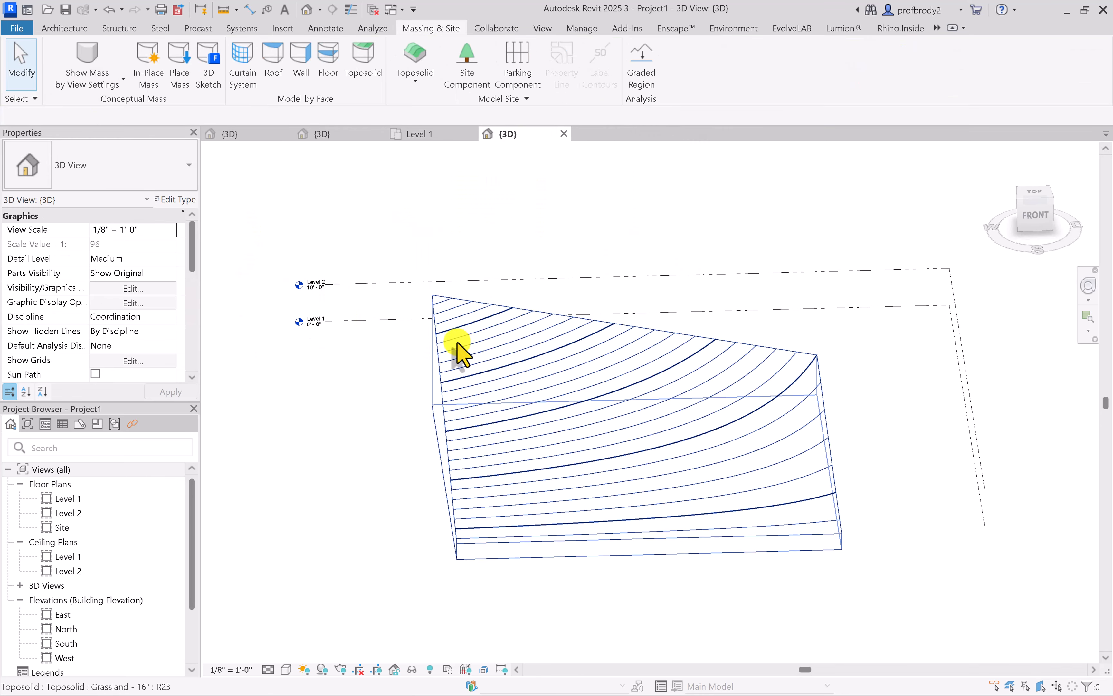
Add a shape point at the midpoint of the toposolid's sloping back edge, at elevation 0' 0" relative to the Top Plane
click(461, 353)
shift+middle_drag(496, 331, 422, 333)
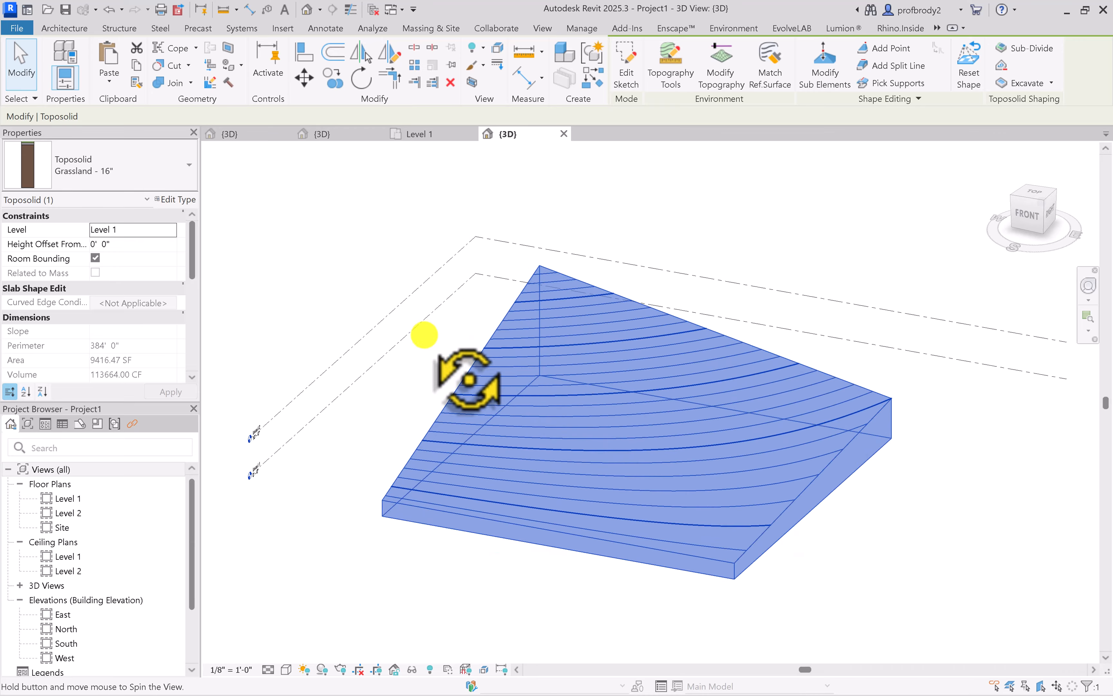
click(902, 54)
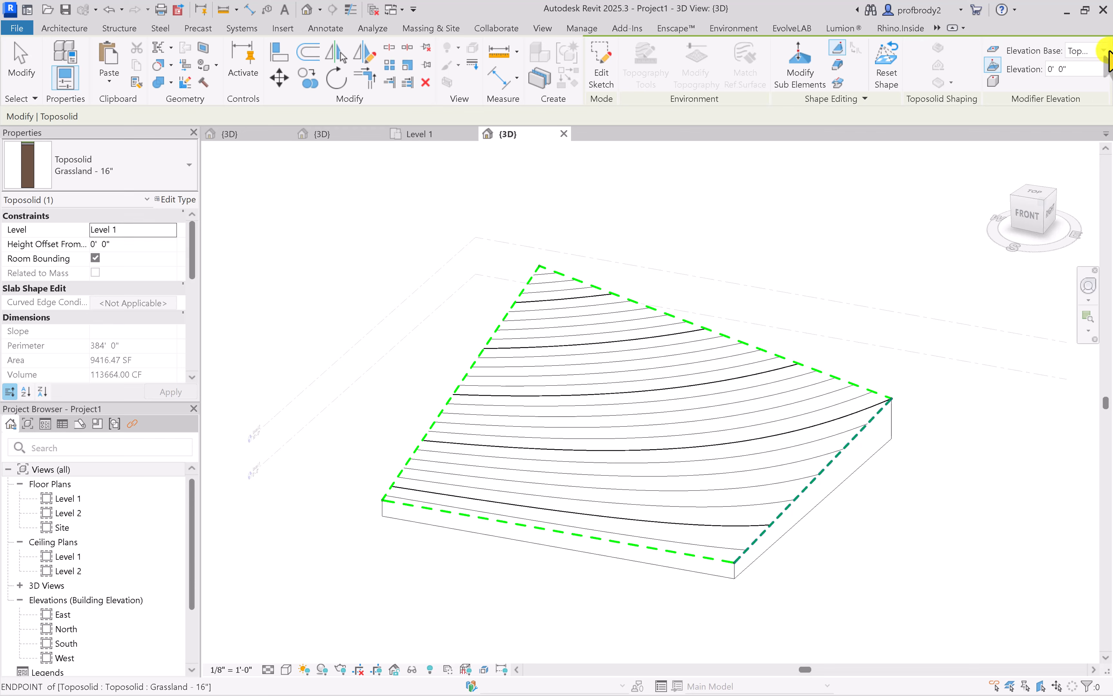
click(1105, 52)
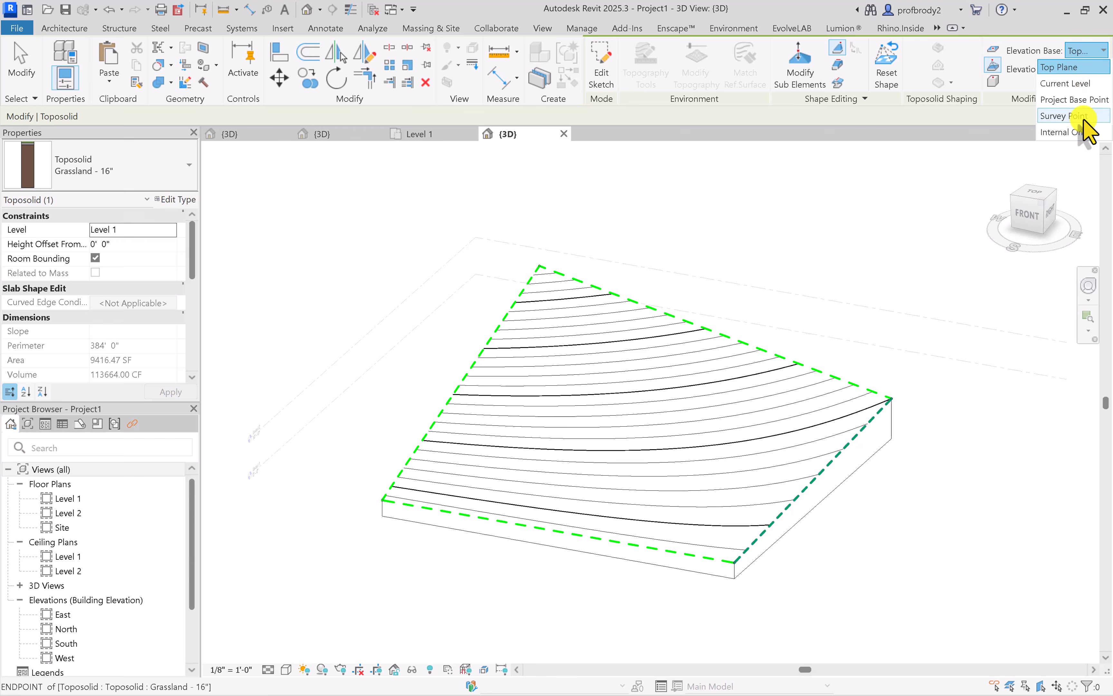
click(1065, 67)
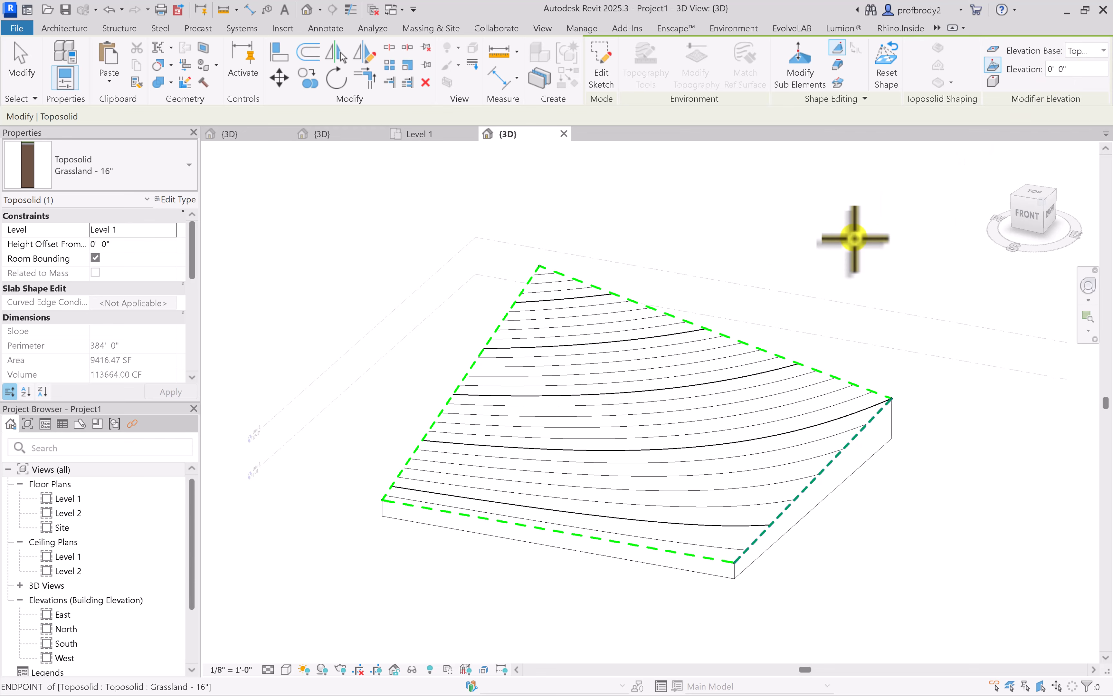
click(714, 332)
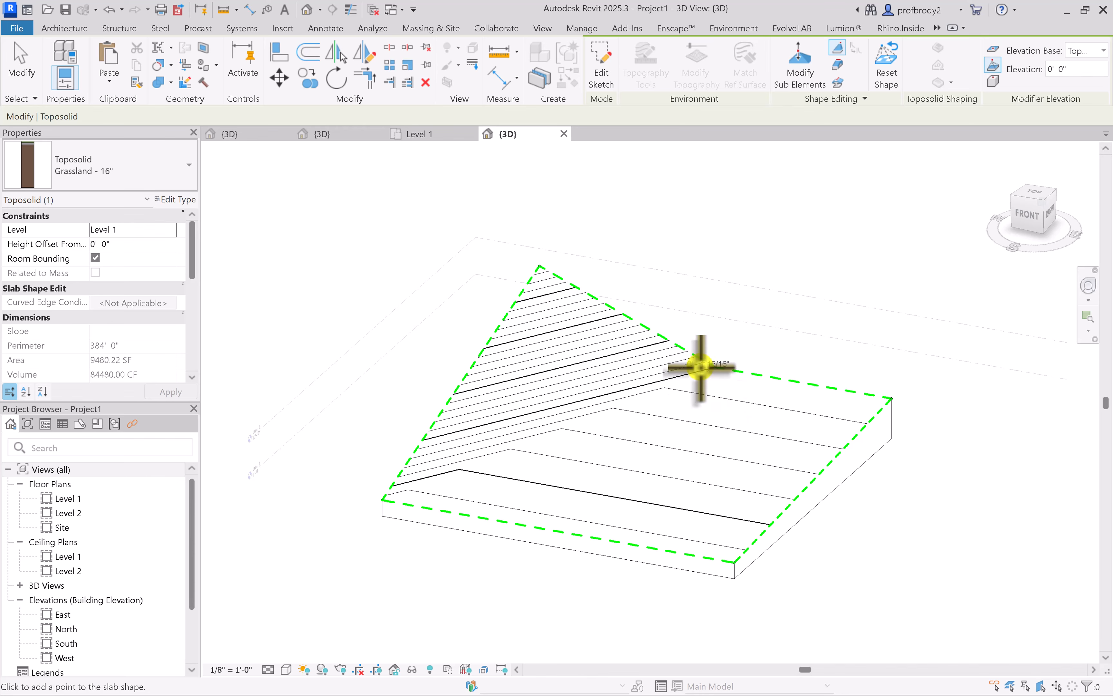
click(20, 58)
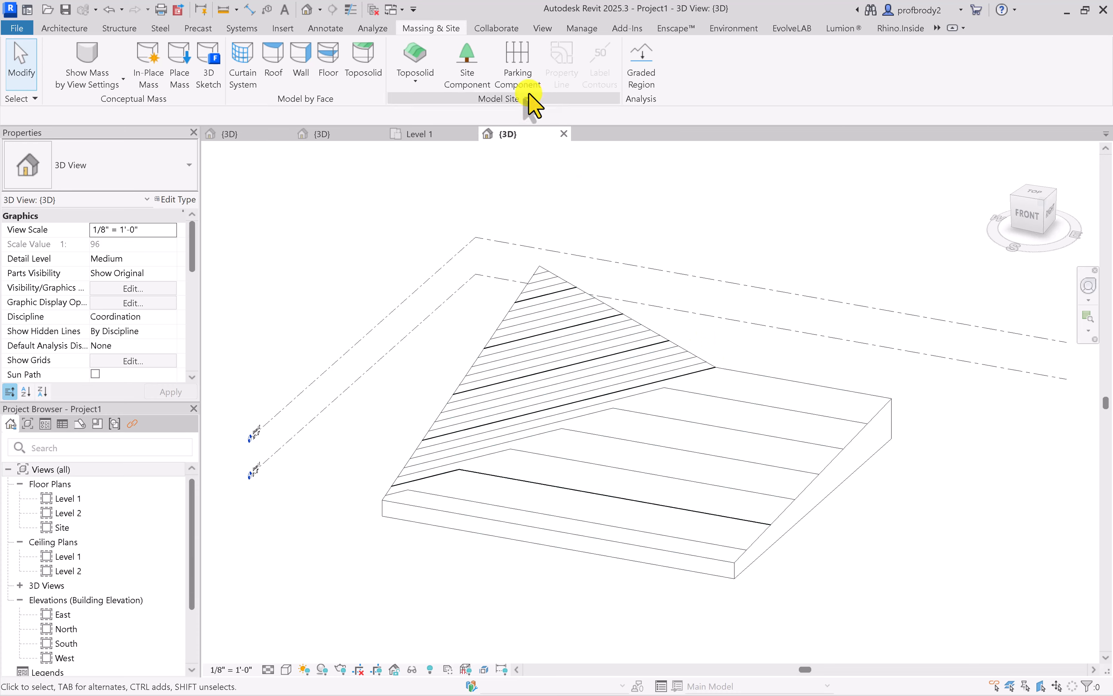
Raise the back edge's midpoint point to an elevation of 7' 6" with Modify Sub Elements
click(593, 314)
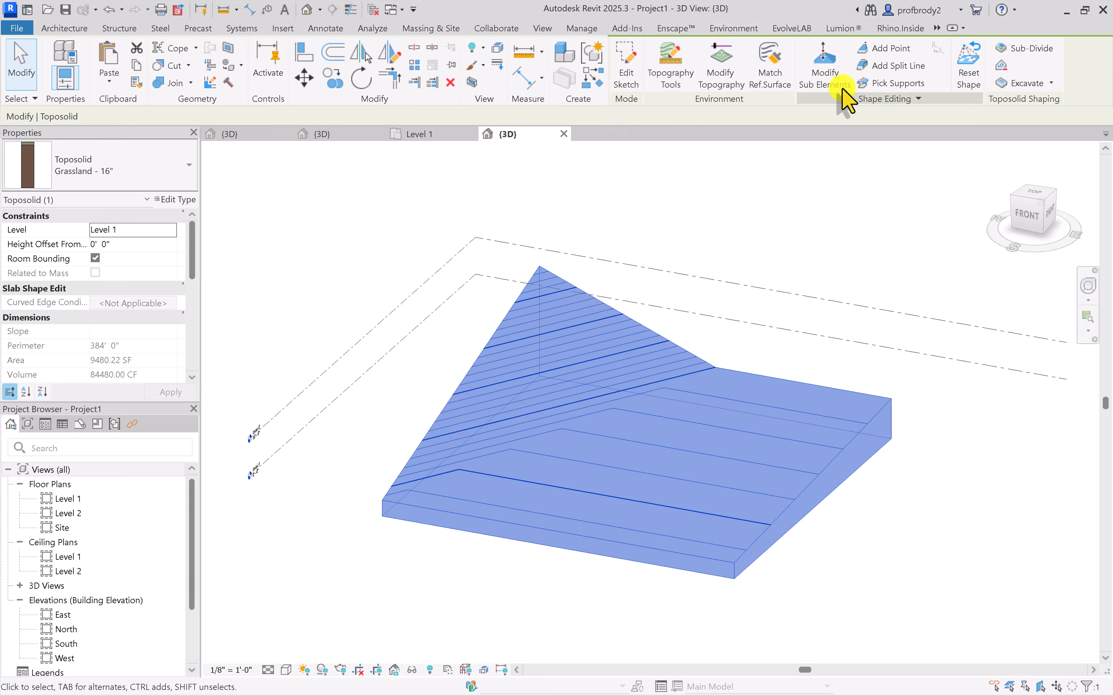
click(824, 62)
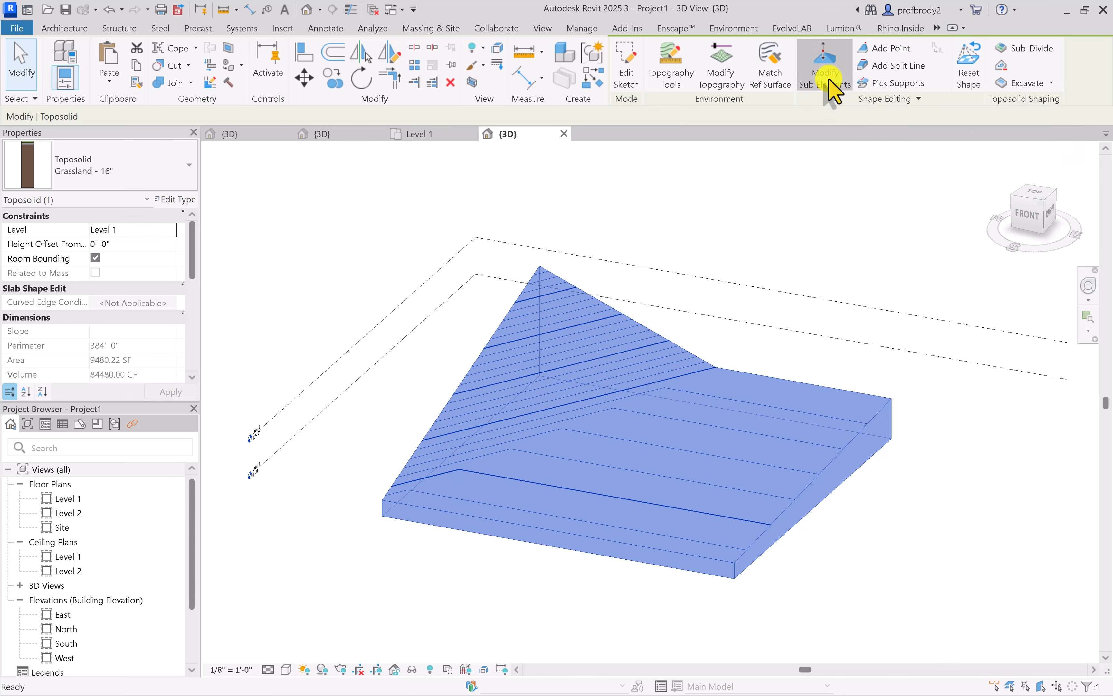
click(716, 365)
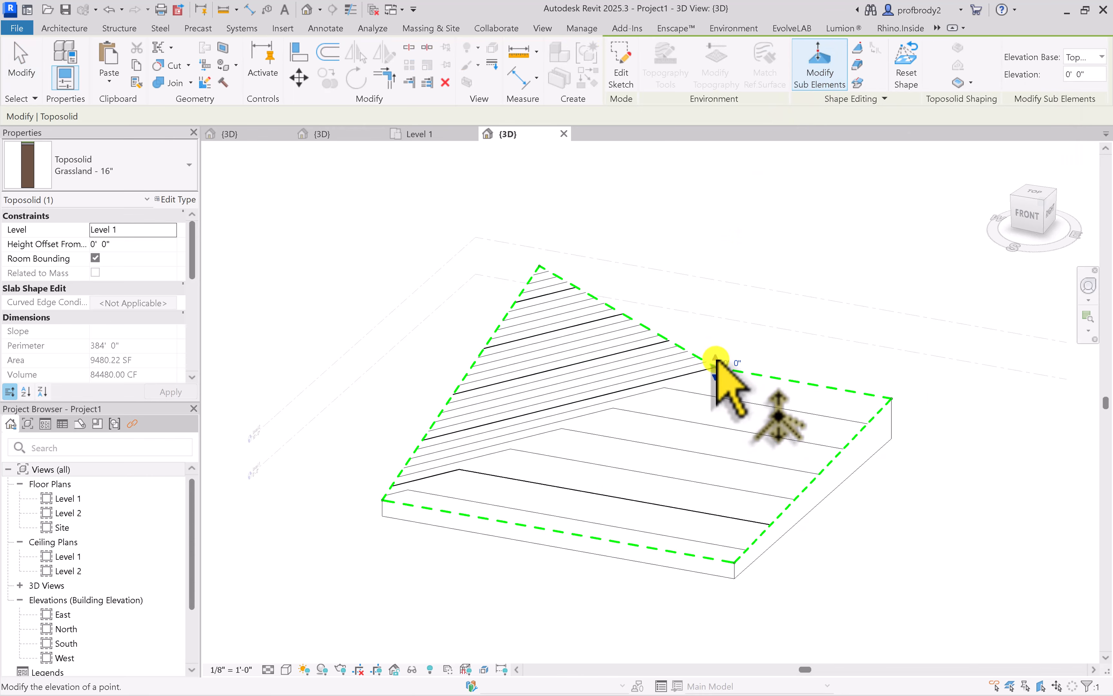
drag(715, 365, 724, 336)
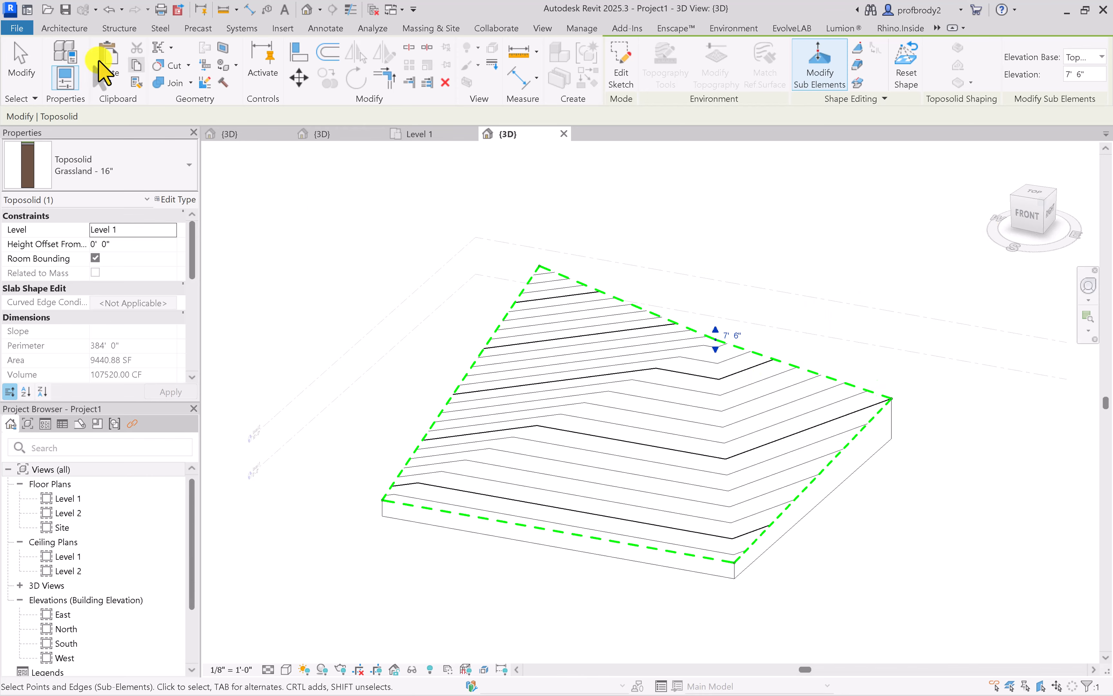
click(20, 87)
Add a split line about 99' long across the toposolid, joining its two side edges at elevation 0' 0"
click(766, 368)
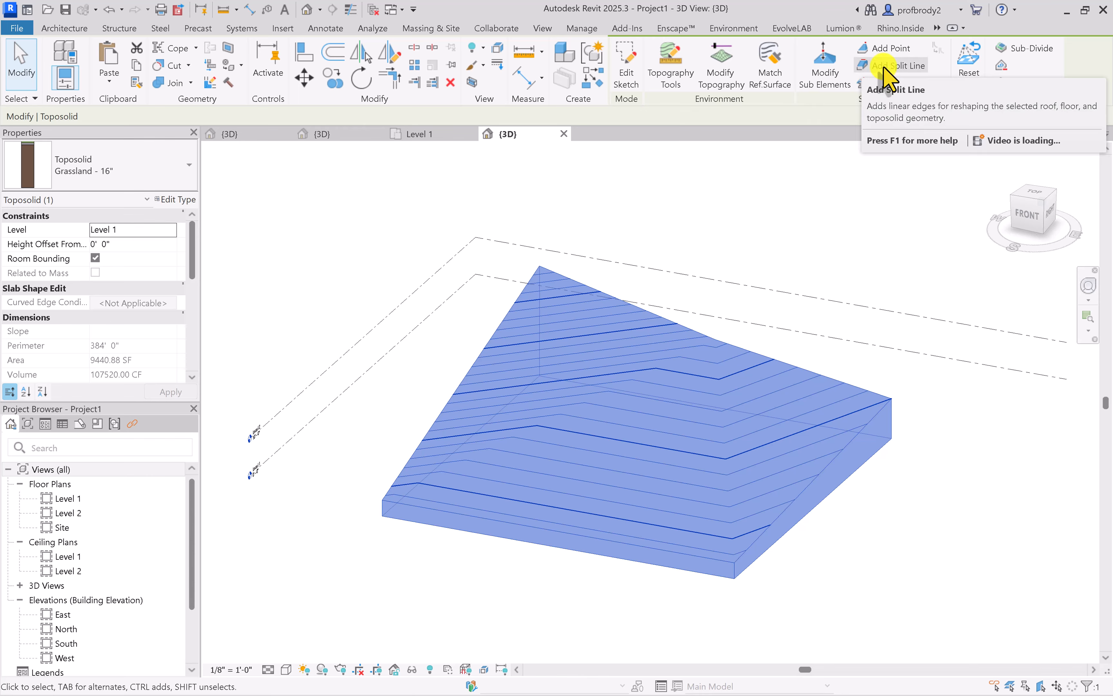
click(884, 68)
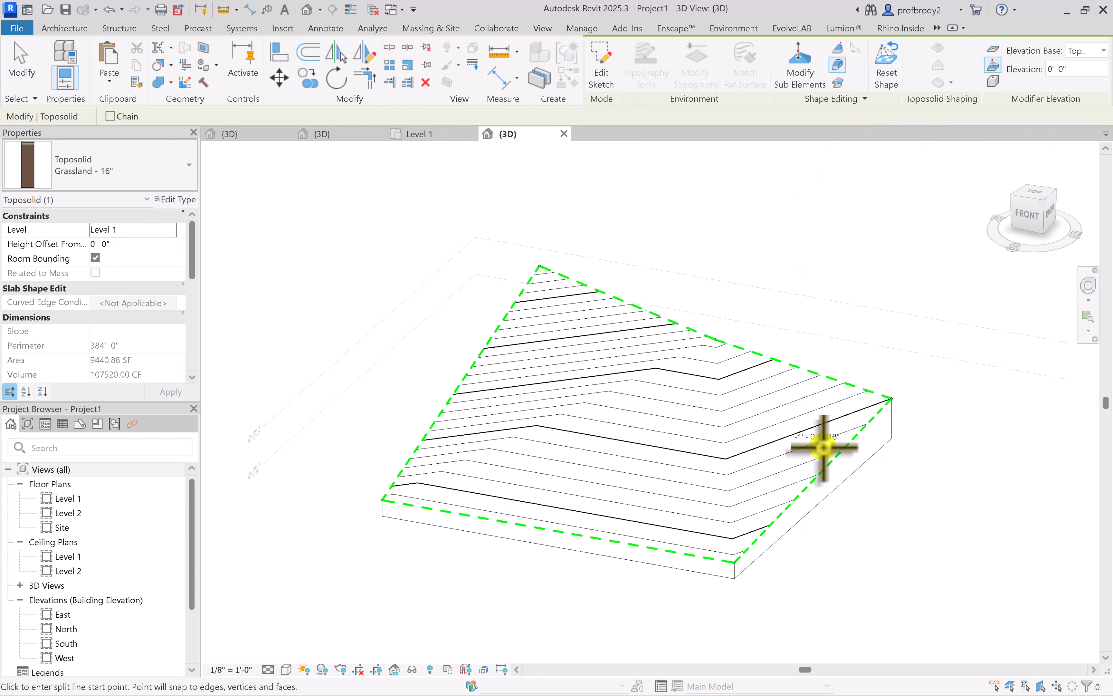
click(834, 456)
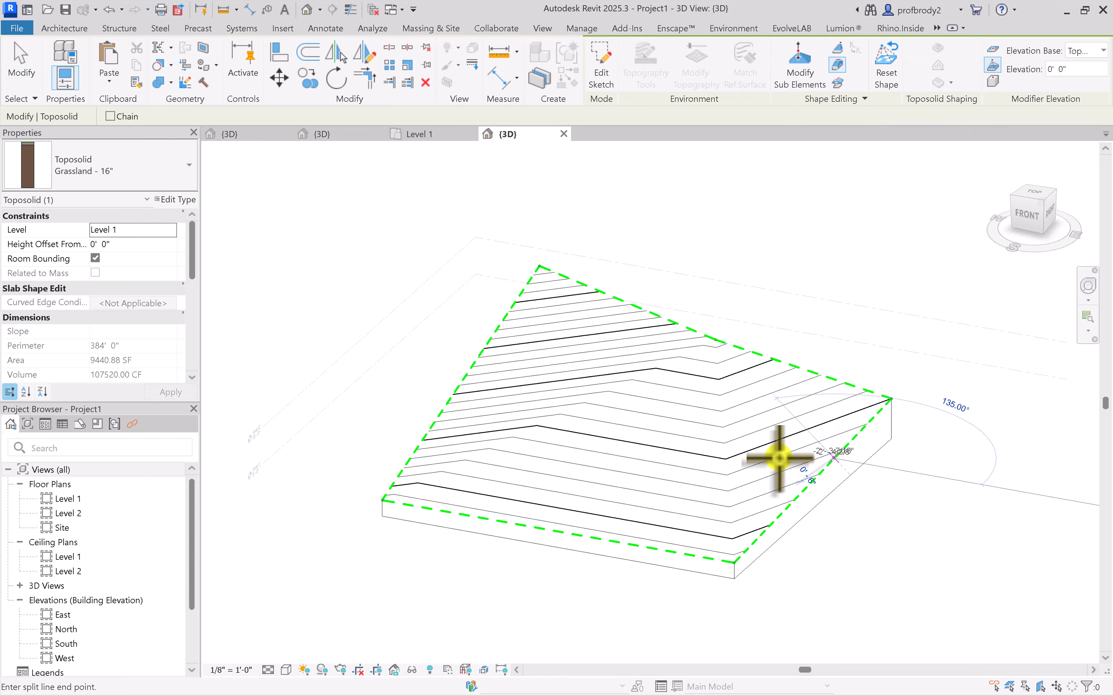
click(444, 403)
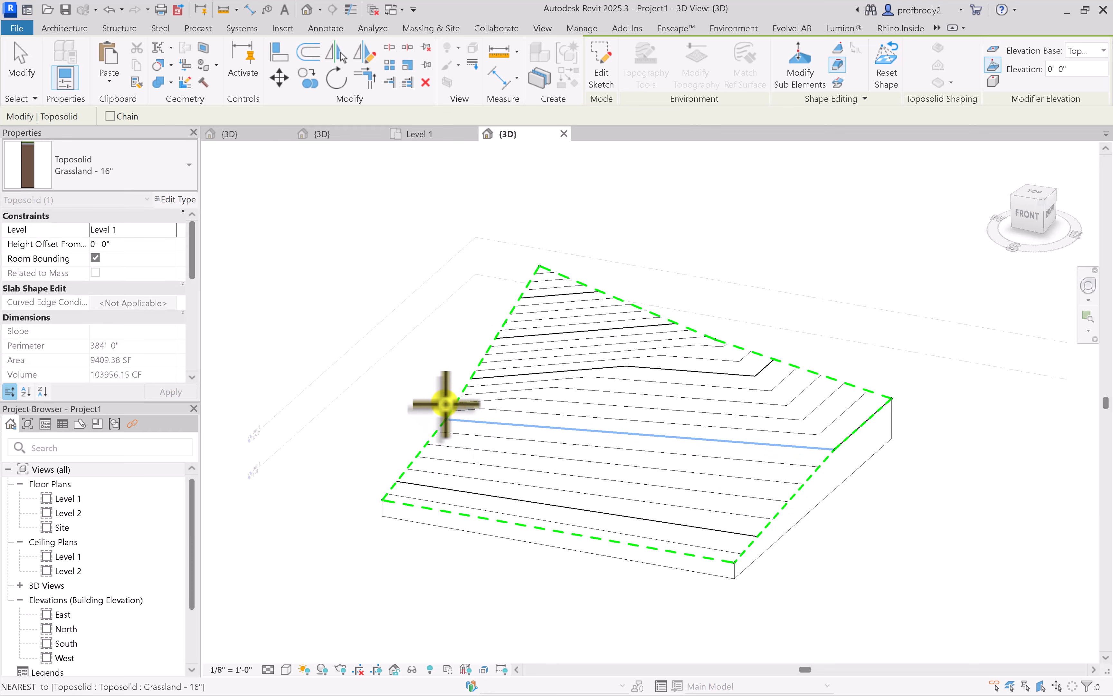
click(40, 58)
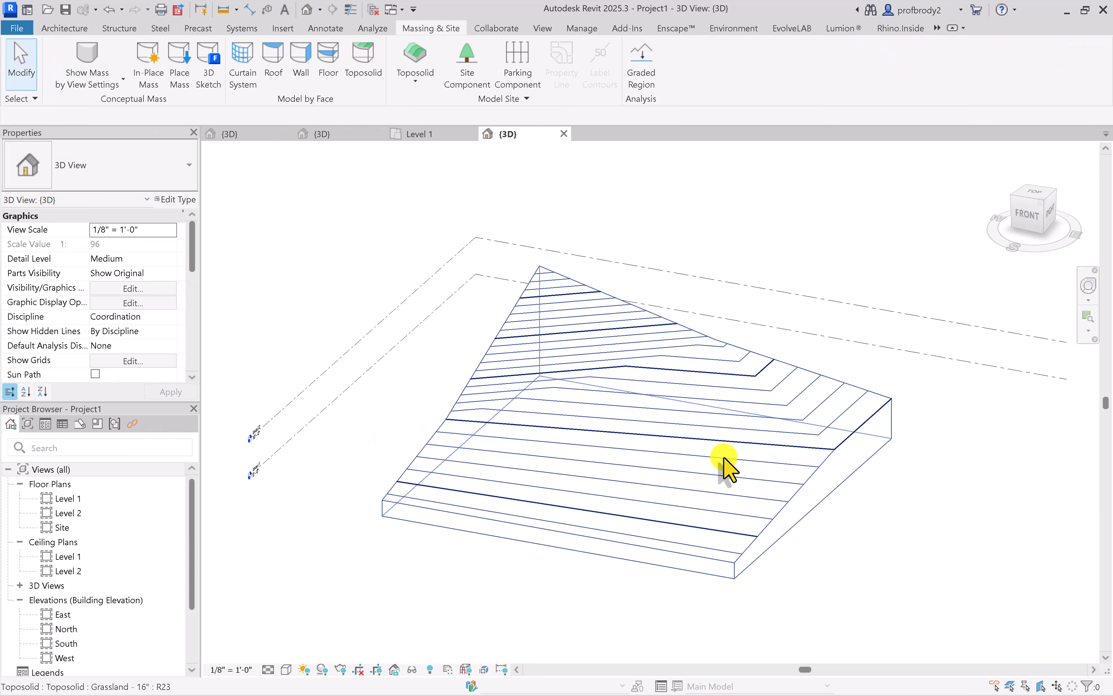
Raise the toposolid's front edge to an elevation of 9' 0" with Modify Sub Elements
click(628, 548)
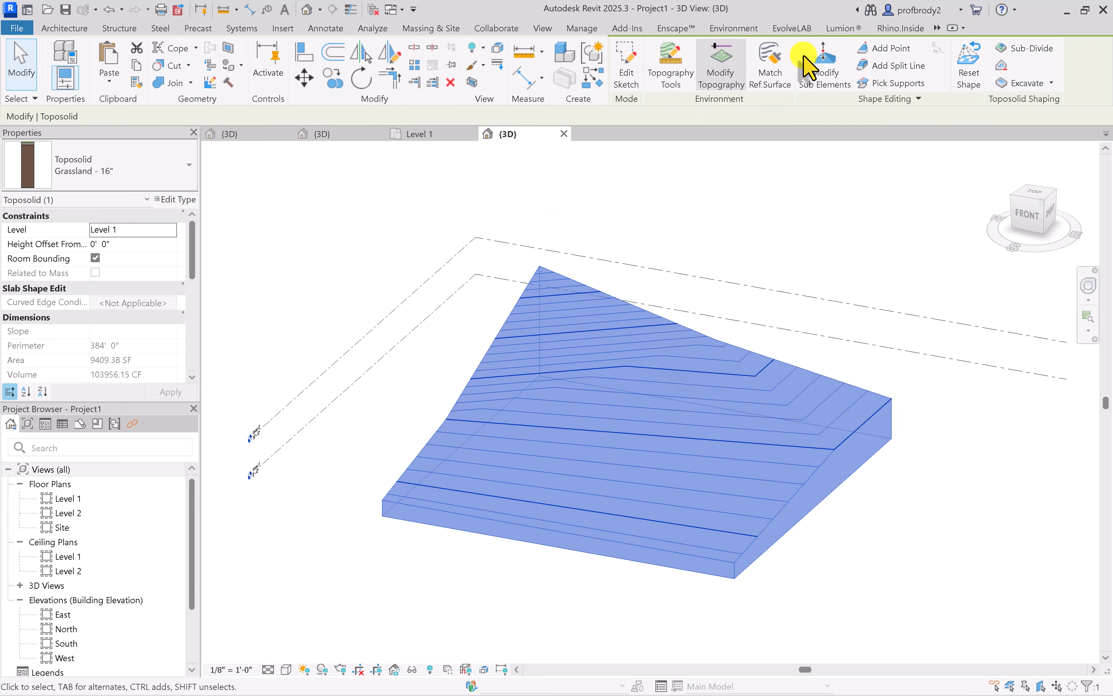
click(825, 62)
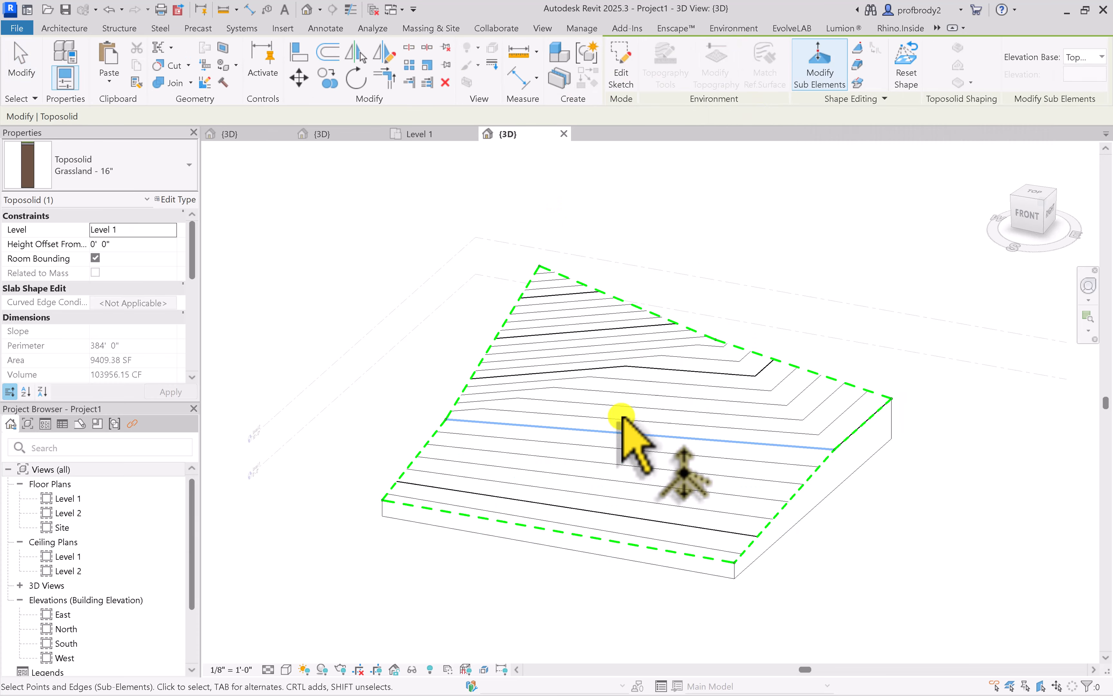
click(553, 528)
drag(553, 491, 550, 472)
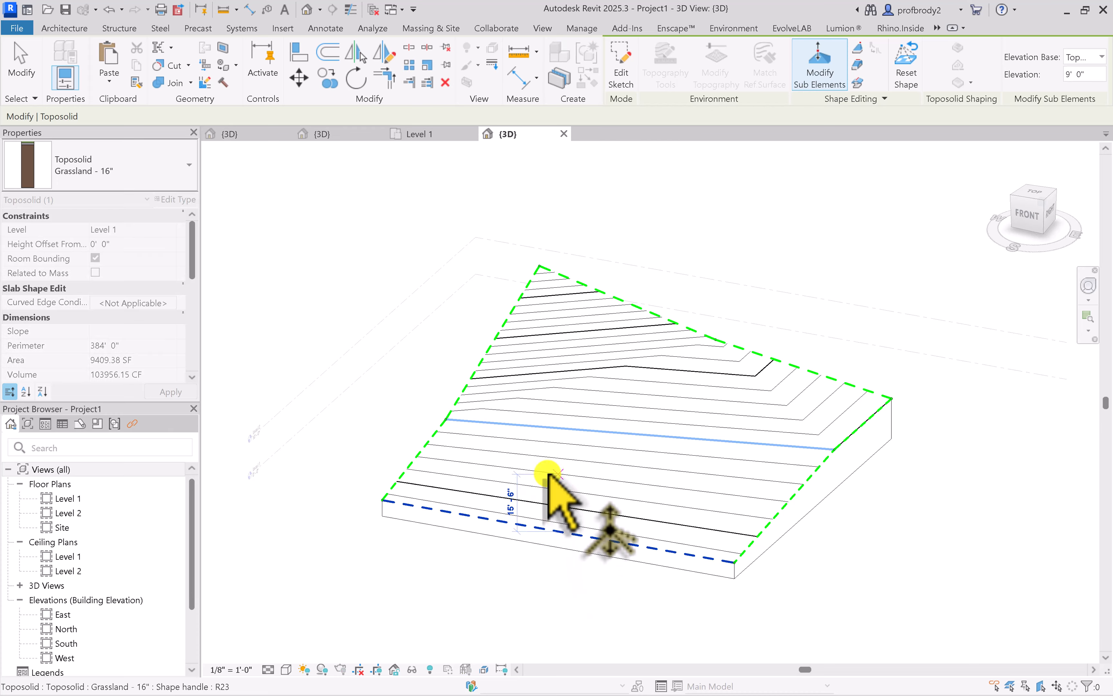
Lower the toposolid's front edge to an elevation of 2' 0" and finish editing the sub-elements
shift+middle_drag(637, 451, 443, 394)
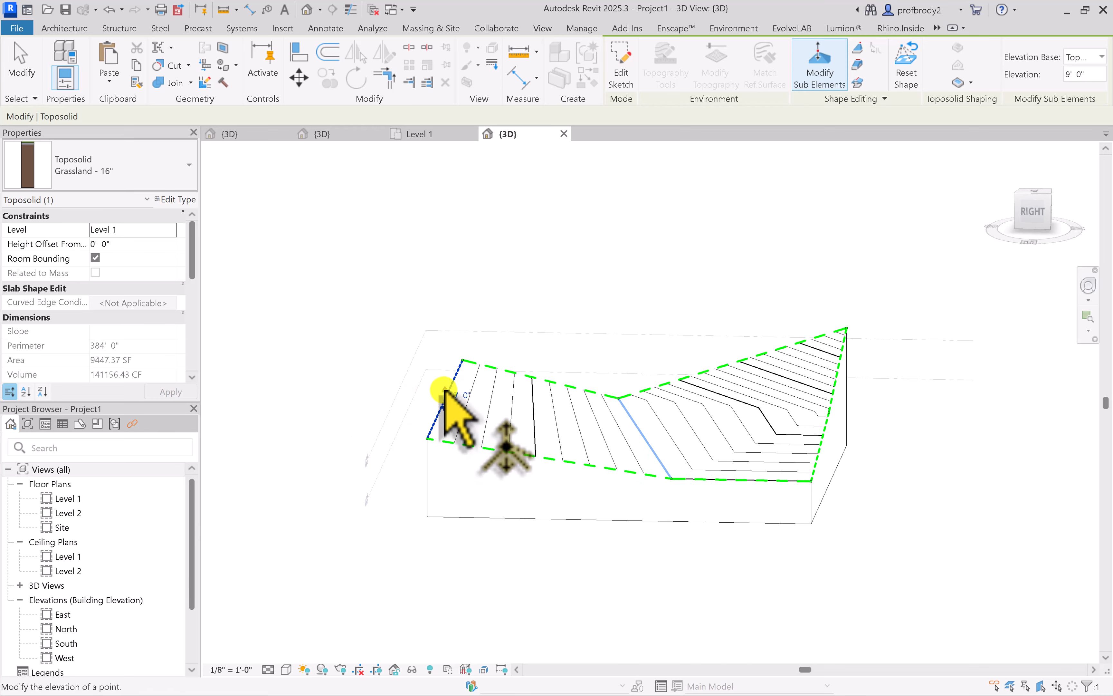
drag(444, 391, 454, 447)
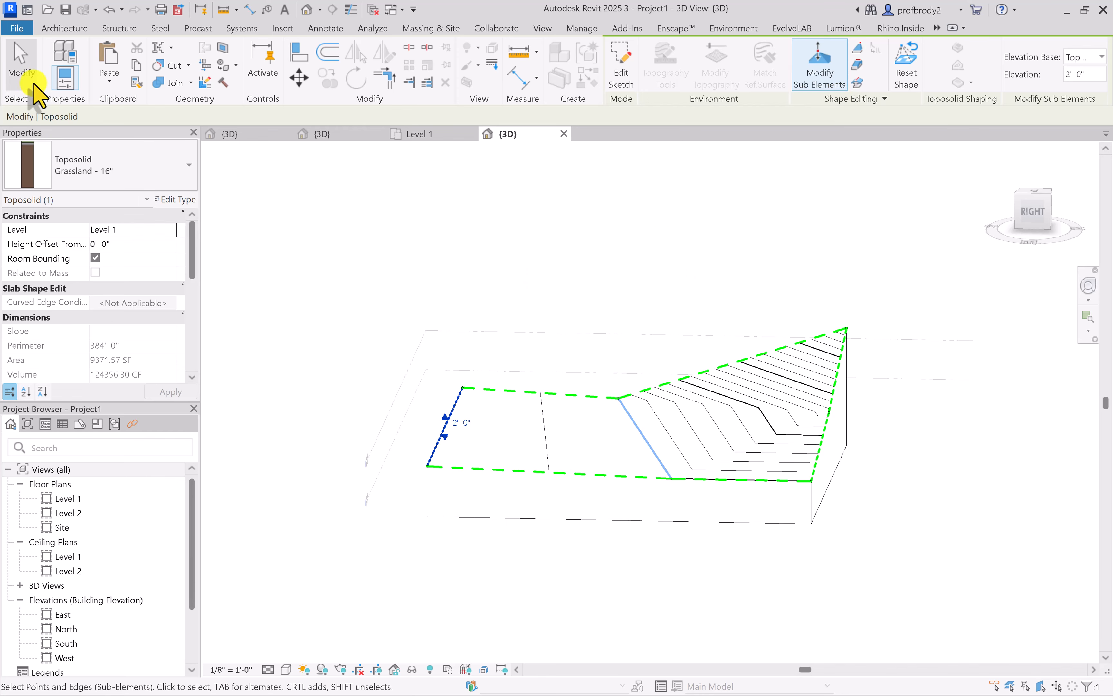
click(29, 73)
Add a second split line across the toposolid between the existing split line and the front edge, at elevation 0' 0"
click(648, 474)
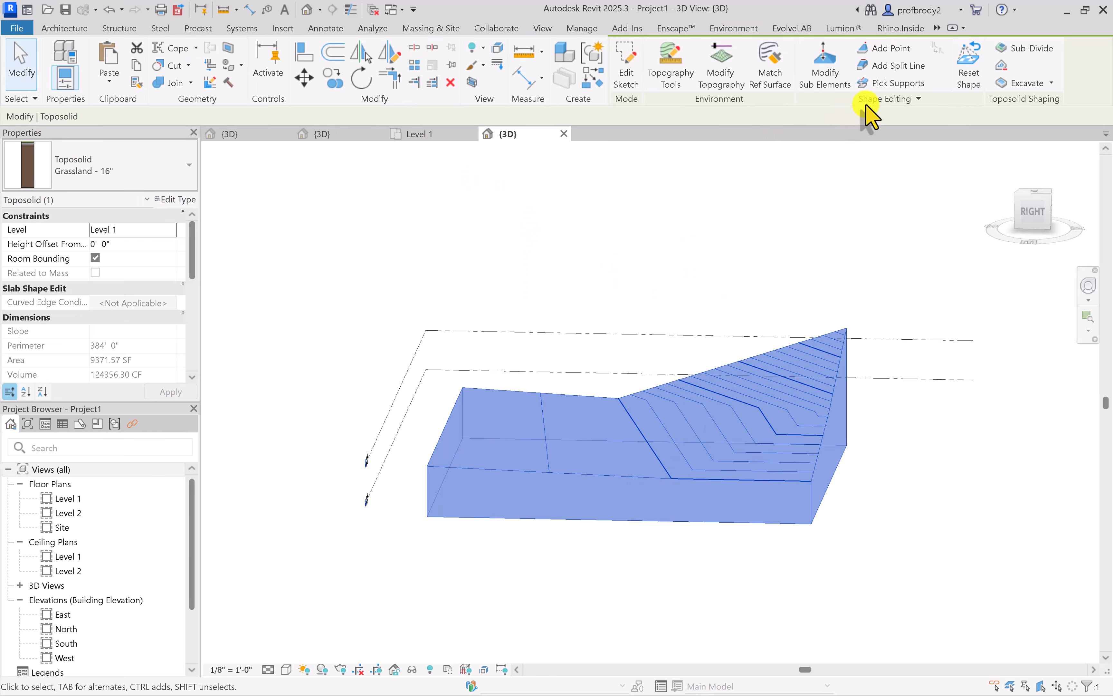
click(895, 66)
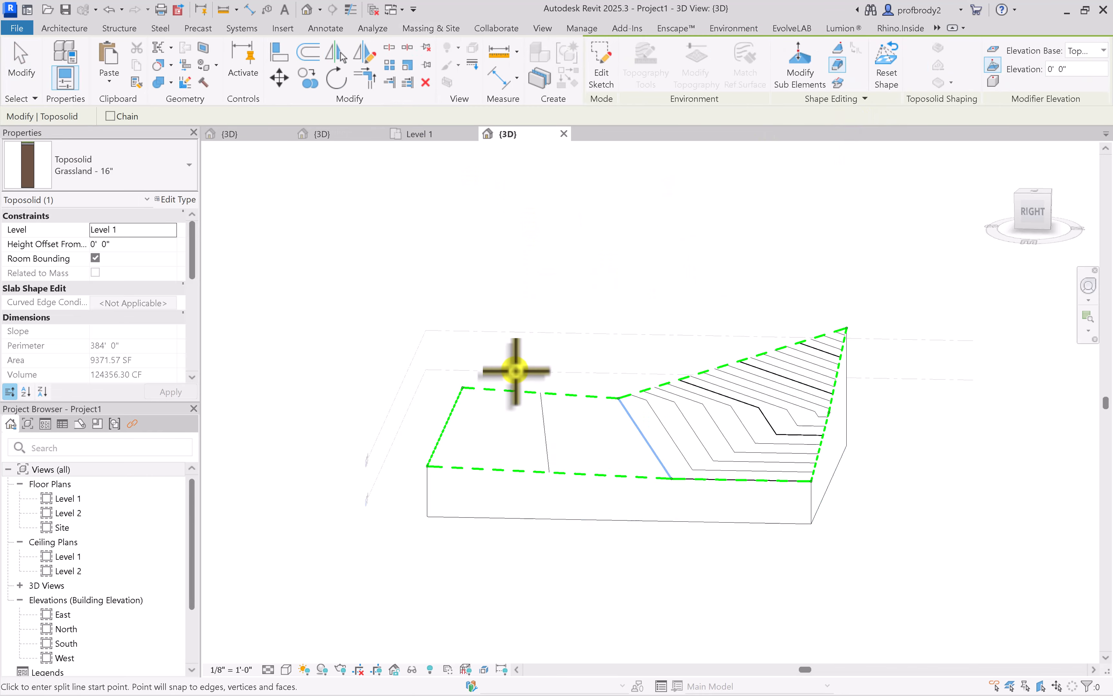
click(563, 395)
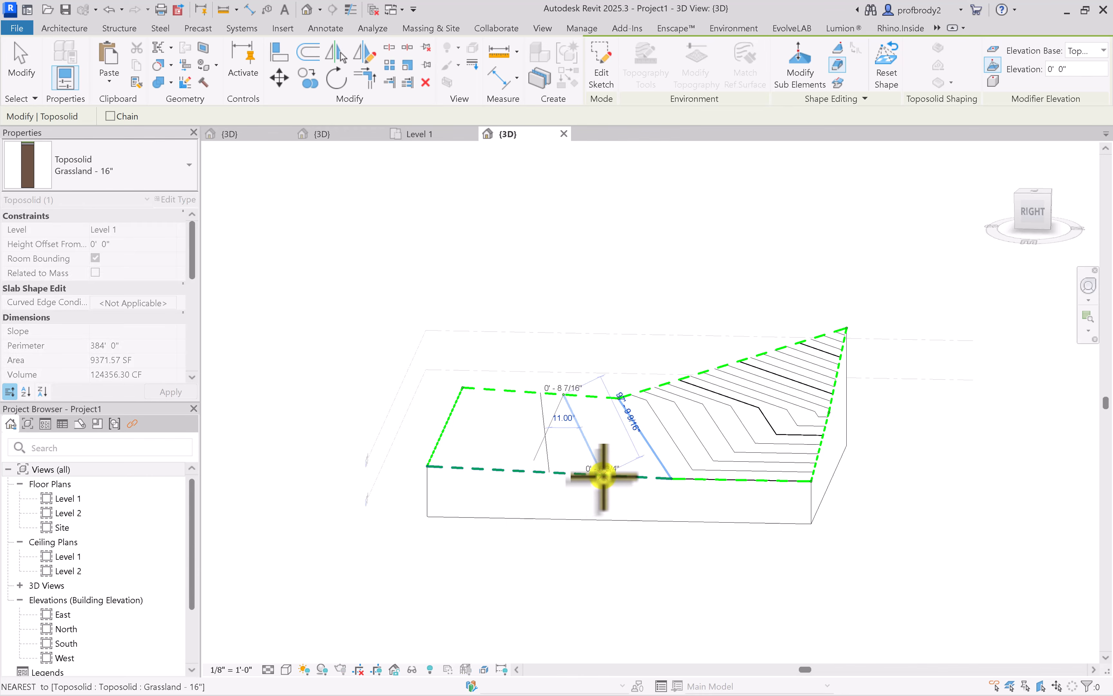
click(604, 477)
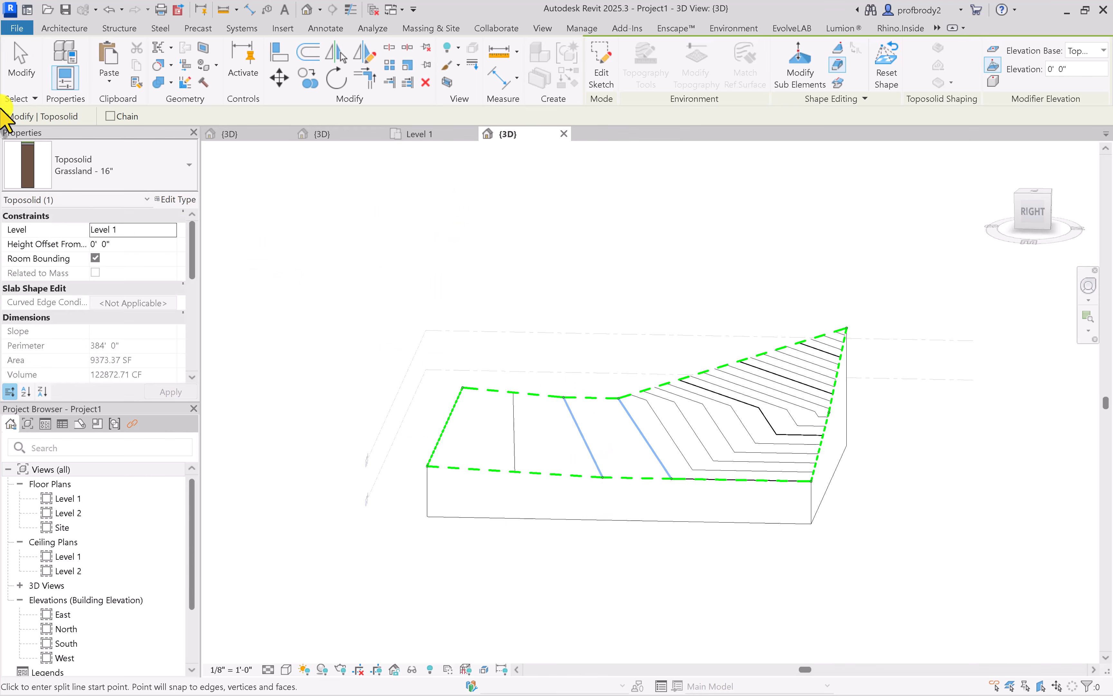
click(21, 65)
Lower the toposolid's front edge to an elevation of -8' 0" with Modify Sub Elements and finish editing the sub-elements
click(448, 434)
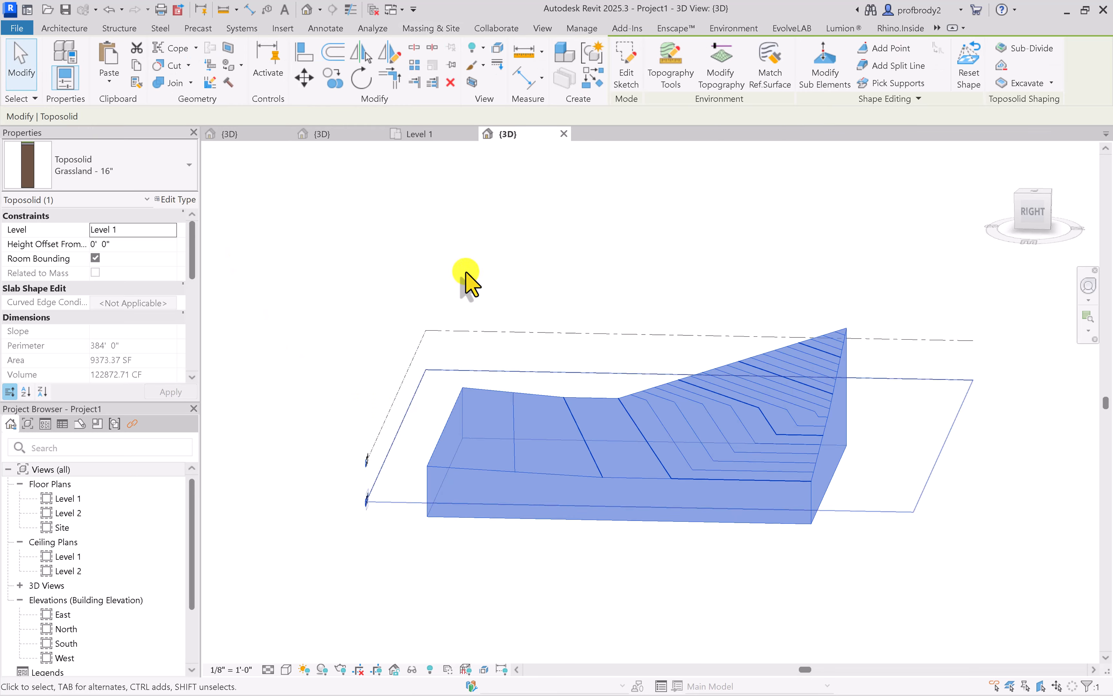
click(838, 78)
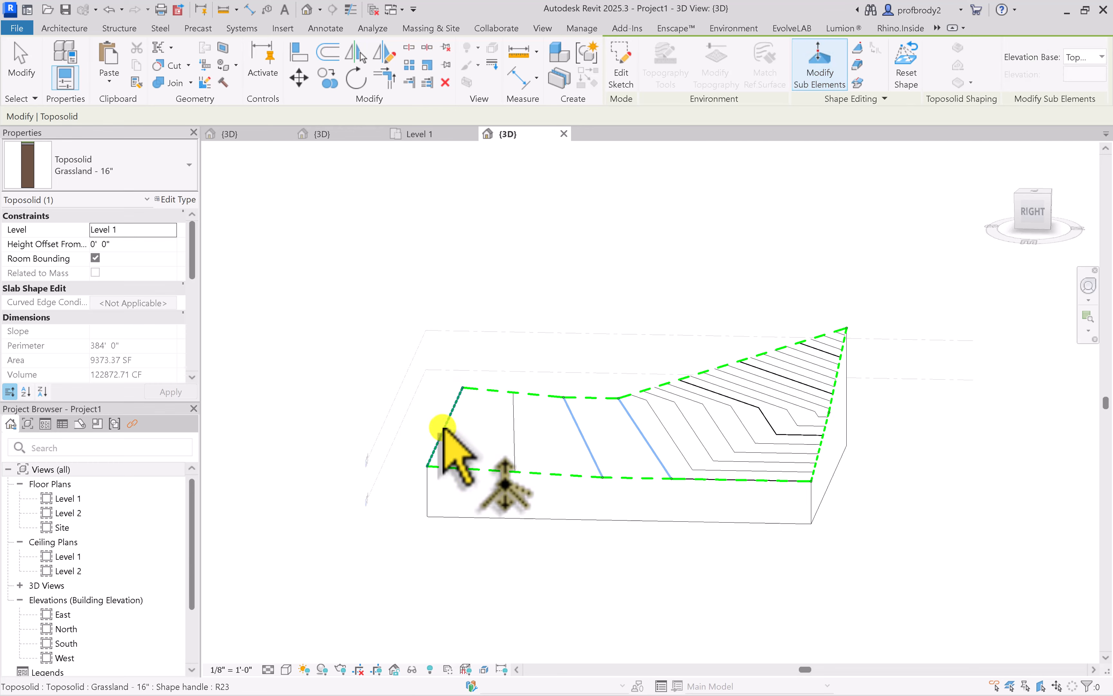
click(430, 465)
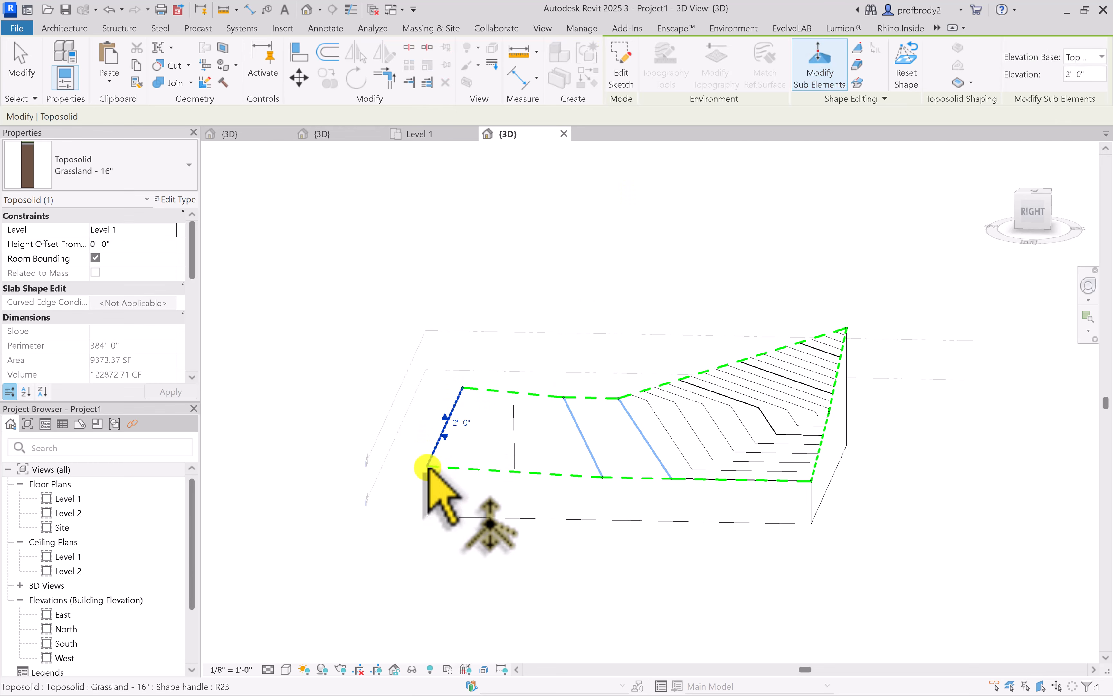
drag(428, 468, 424, 495)
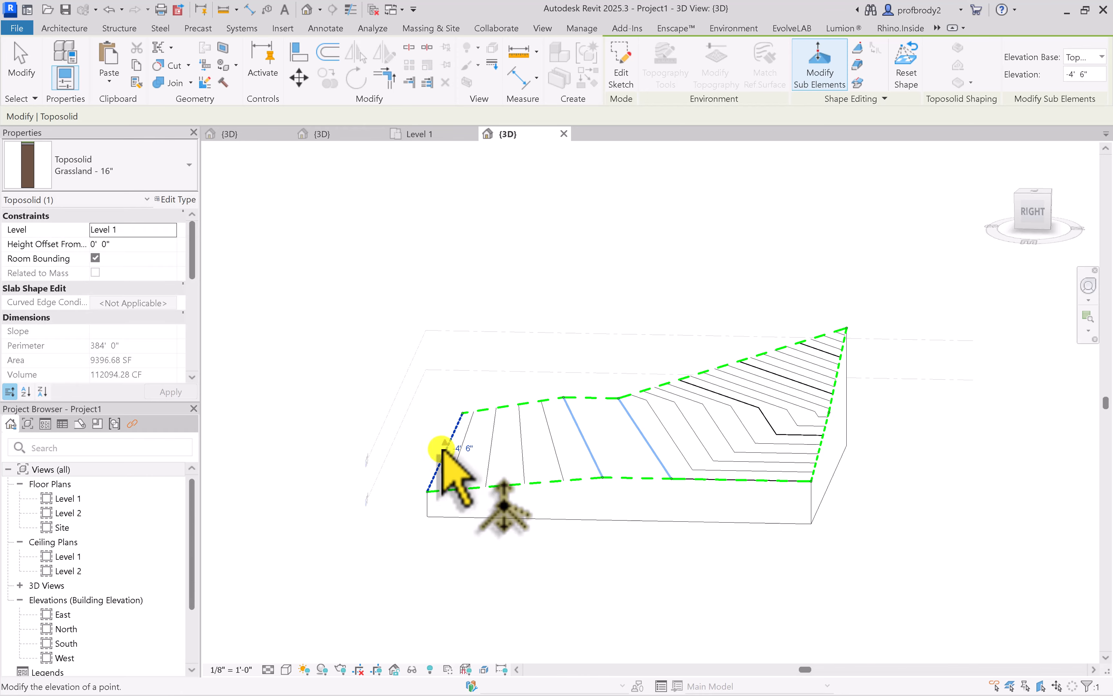
scroll(566, 460, up, 2)
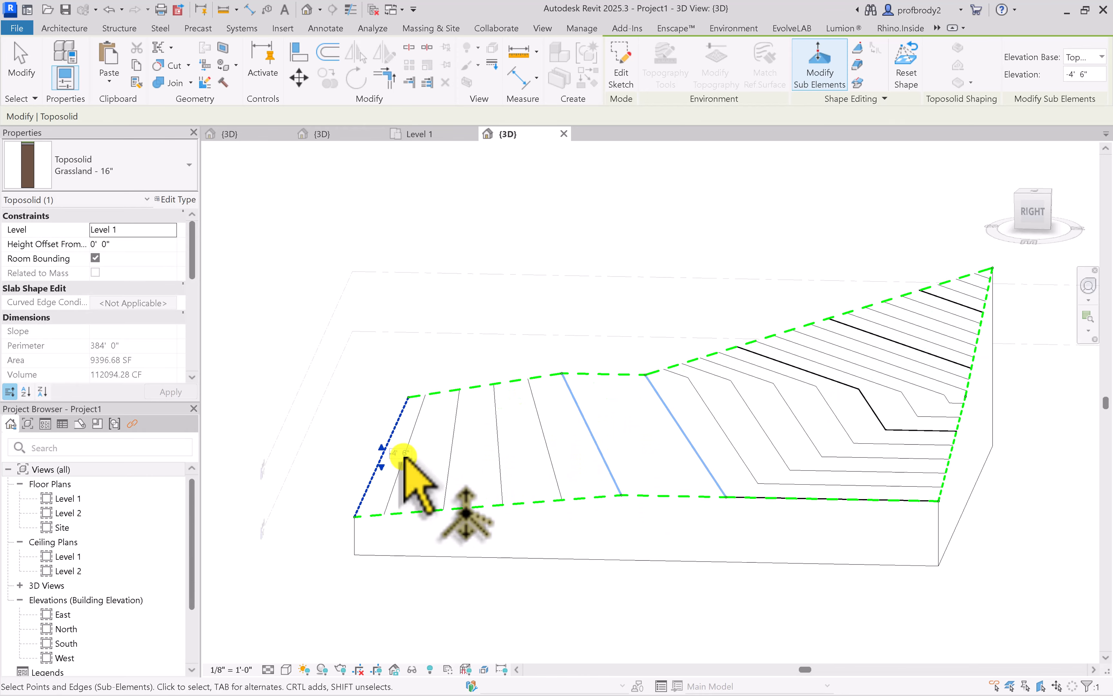
drag(380, 457, 389, 480)
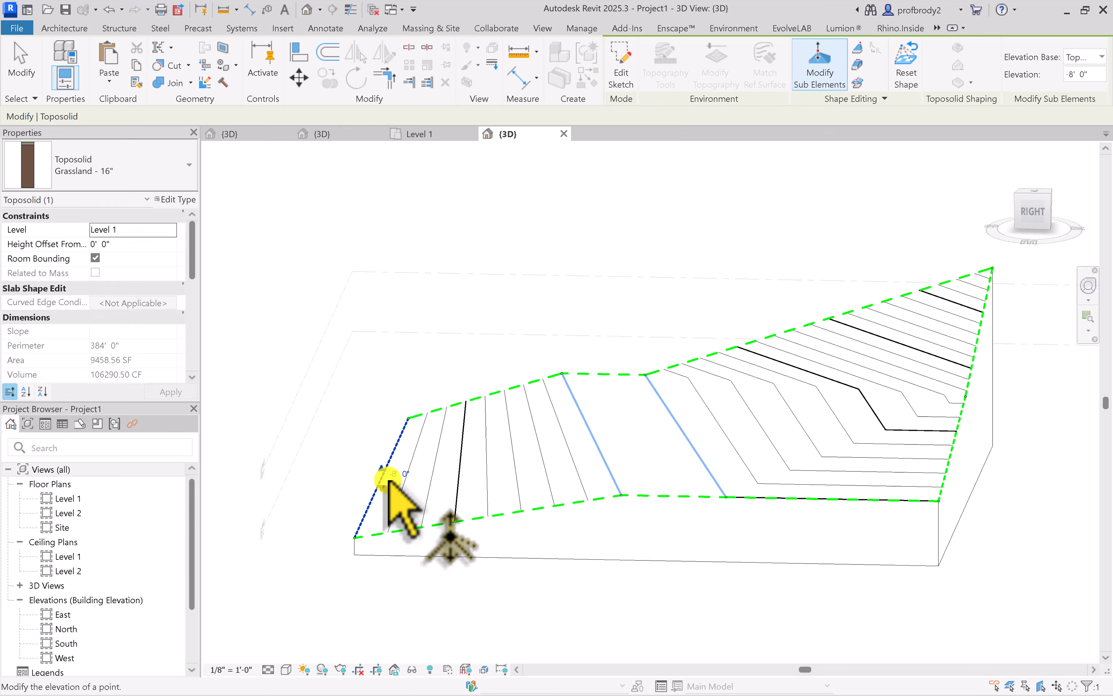
click(515, 321)
shift+middle_drag(537, 329, 671, 405)
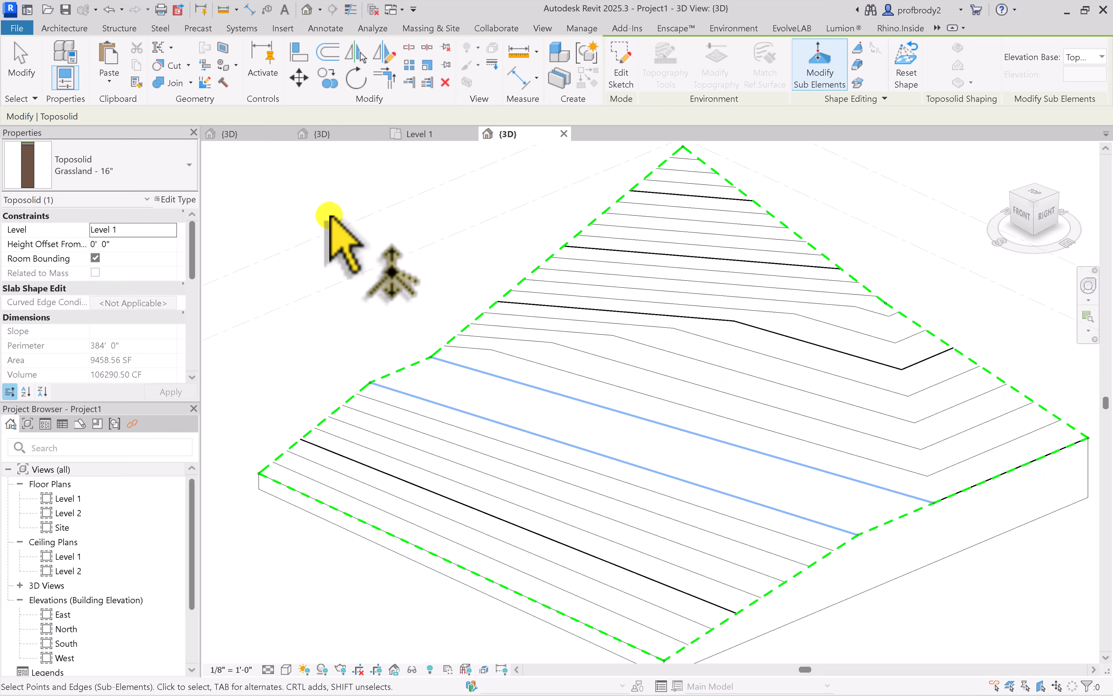
ctrl+click(732, 437)
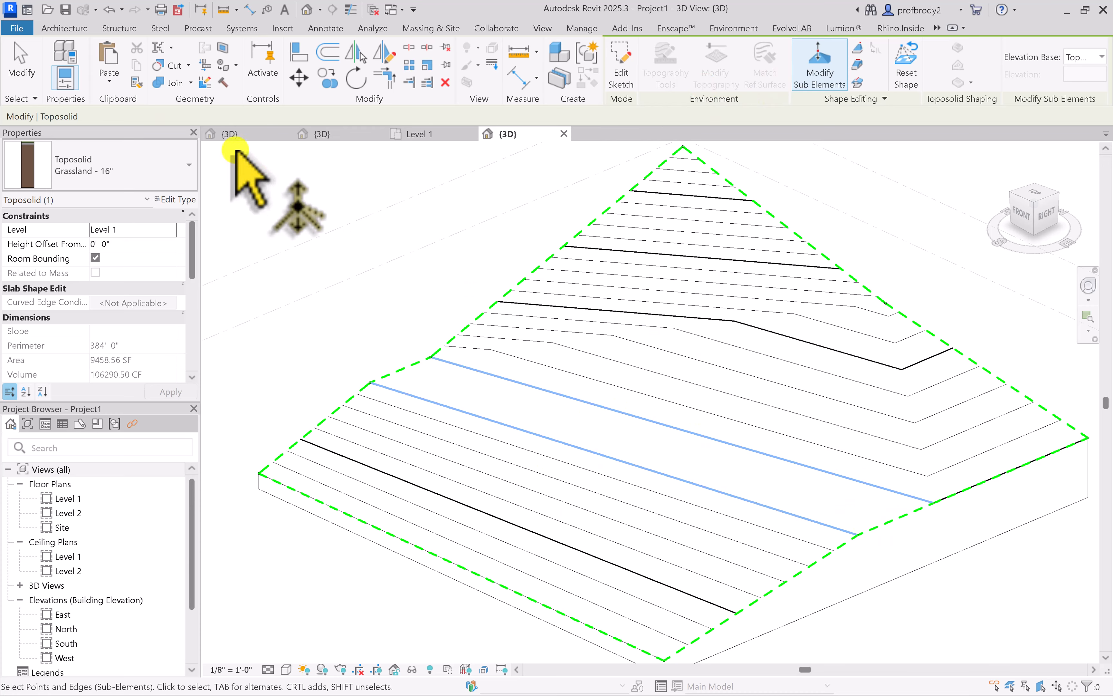
click(23, 58)
Add a short split line at elevation 0' 0" within the toposolid's back slope, running toward the front, behind the two long split lines
click(636, 220)
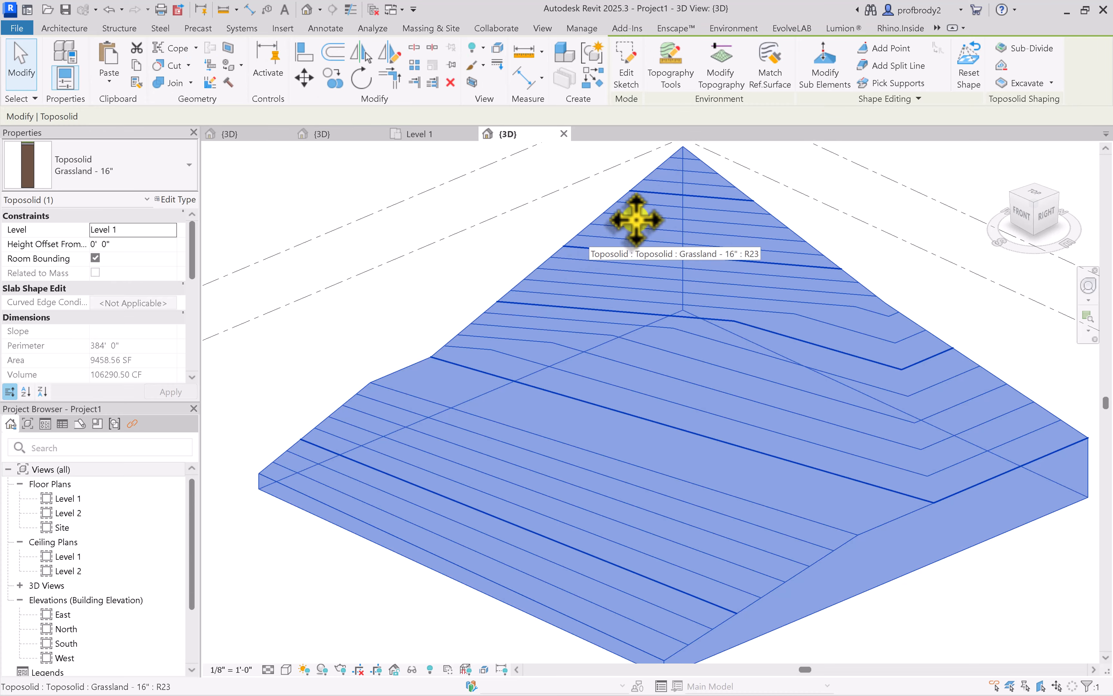
click(874, 66)
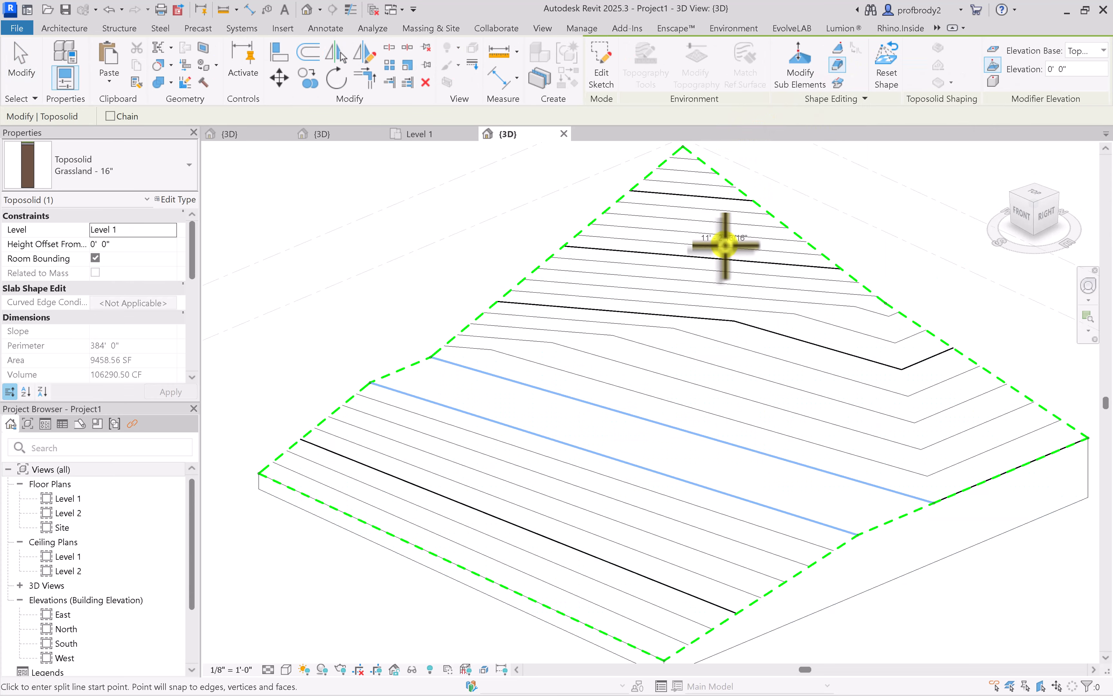
click(707, 292)
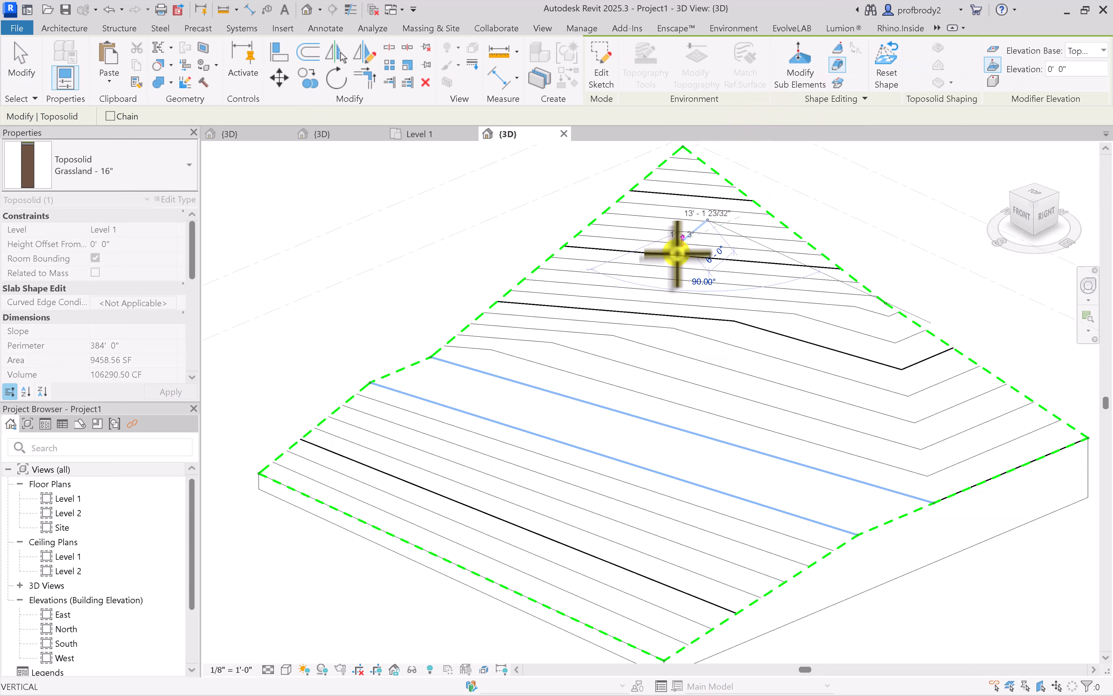
click(668, 328)
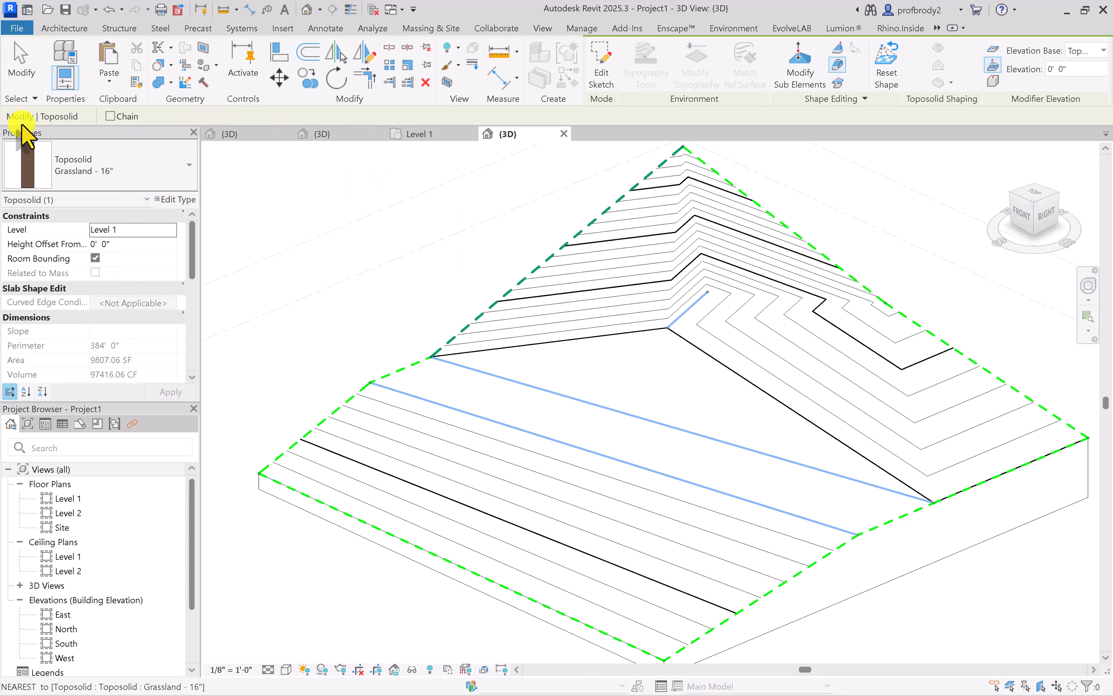
click(18, 73)
Raise the short split line's back endpoint to about 13' 9 3/4" and its front endpoint to about 12' 8 15/16" with Modify Sub Elements
shift+middle_drag(759, 267, 843, 340)
scroll(322, 412, up, 1)
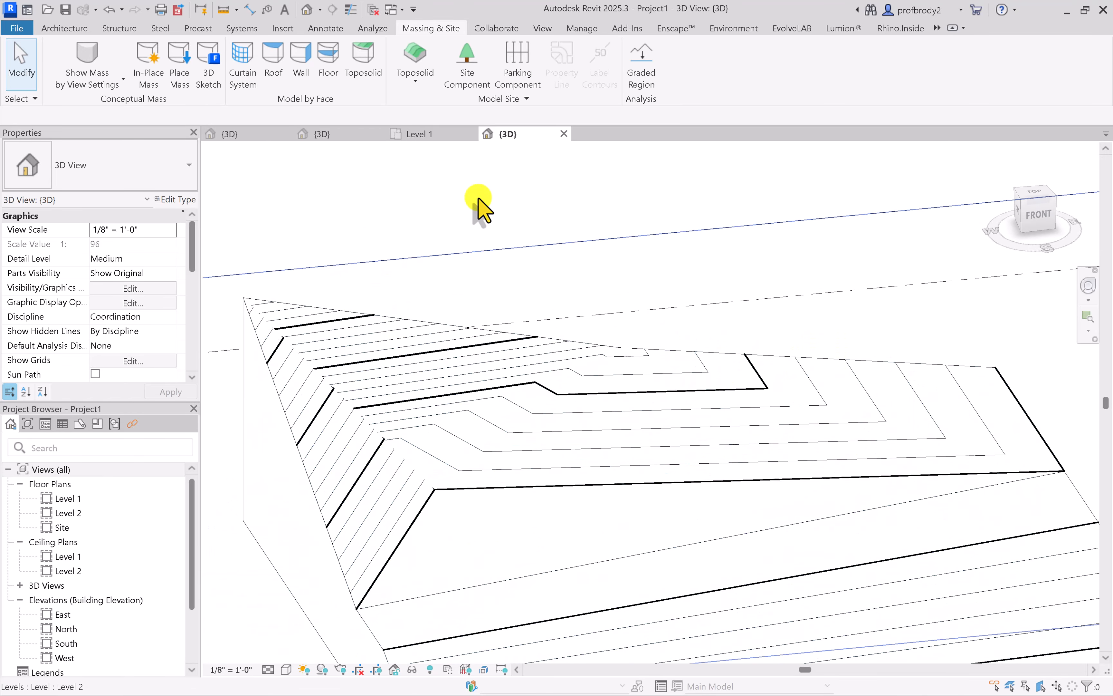
click(382, 322)
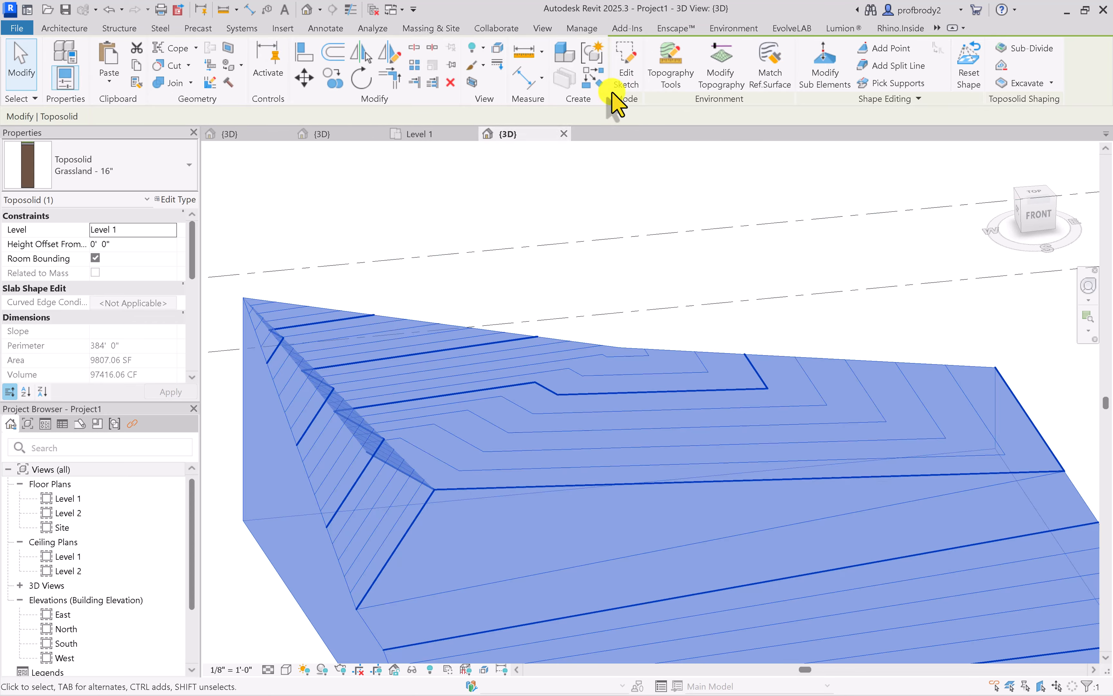
click(819, 83)
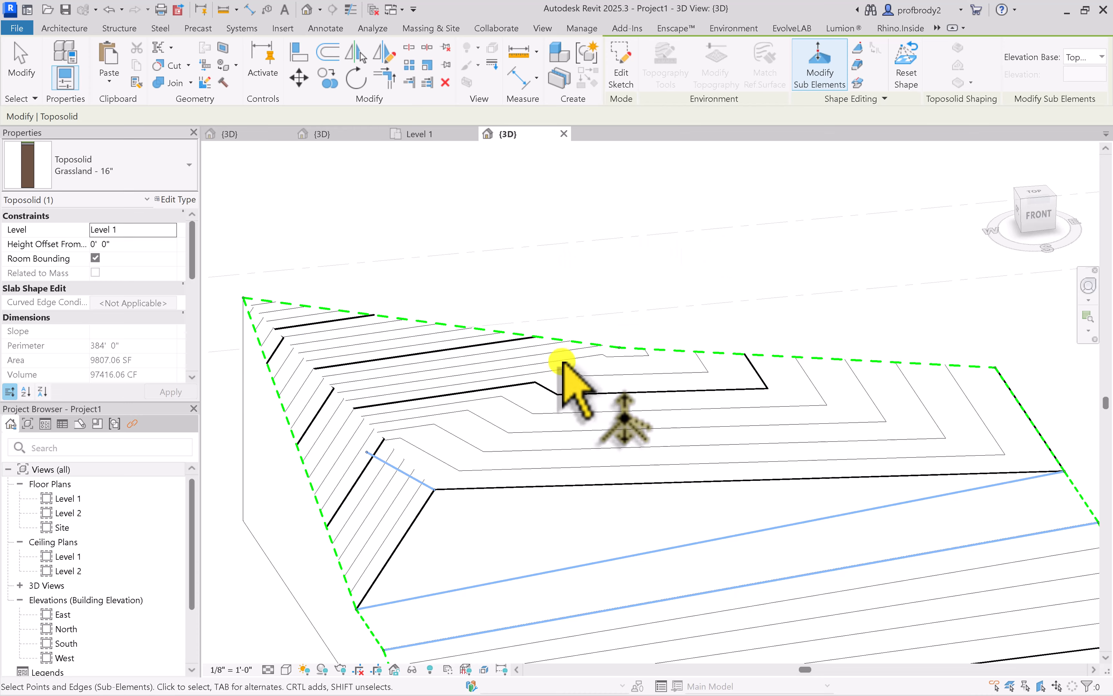
shift+middle_drag(556, 365, 343, 366)
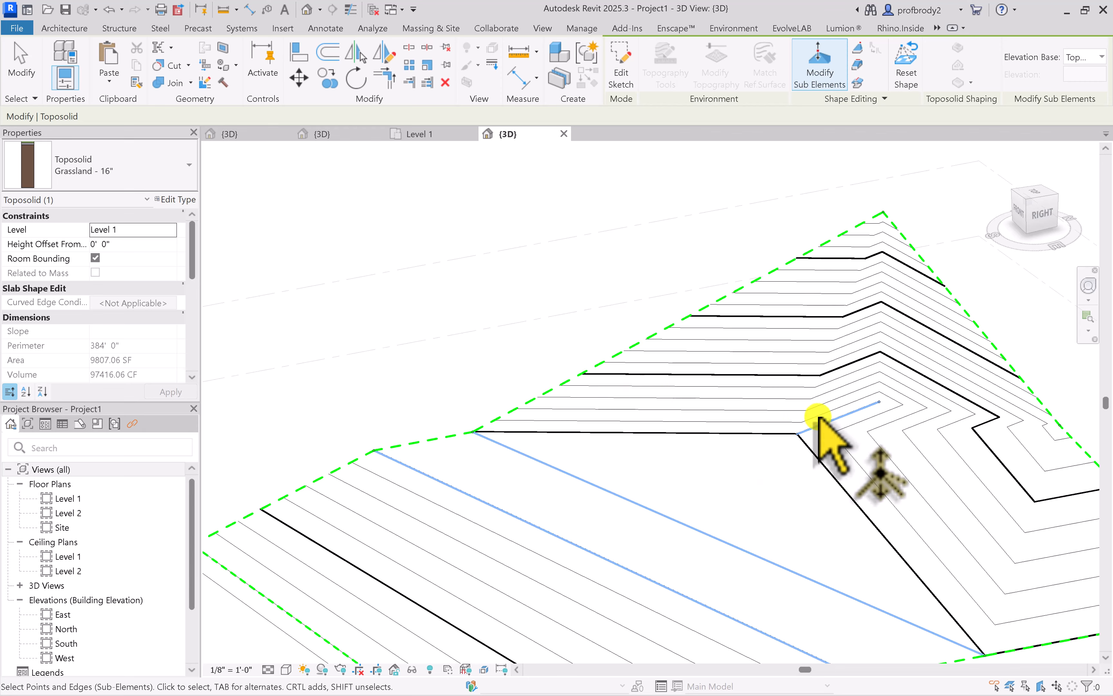
click(878, 397)
drag(878, 398, 874, 282)
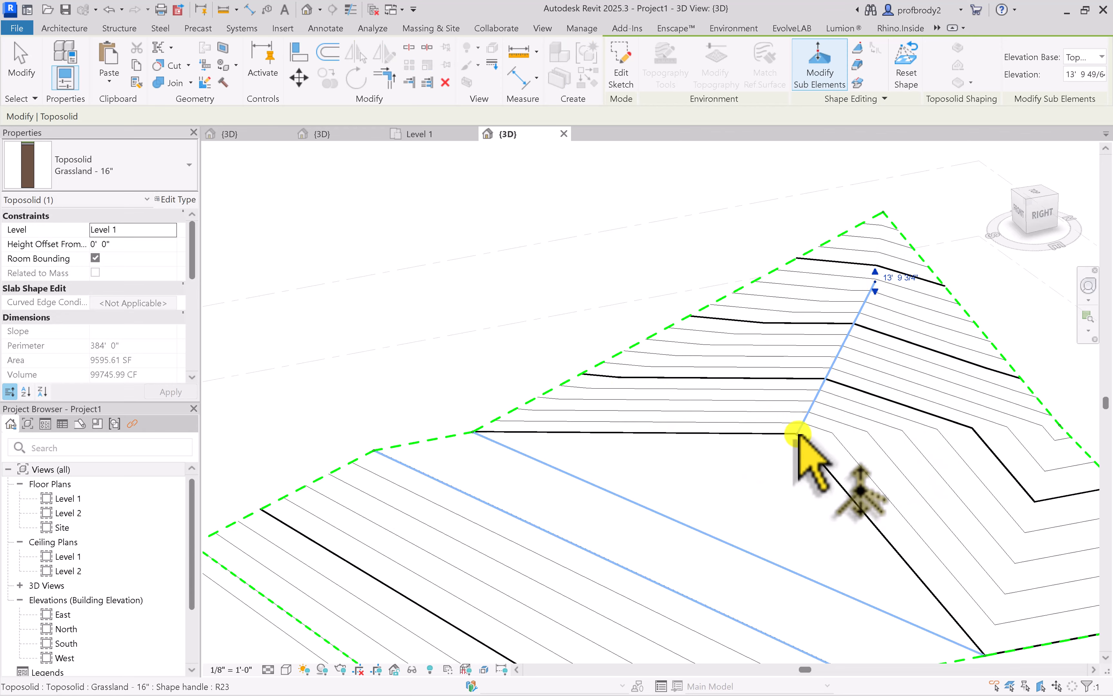
drag(797, 434, 800, 340)
Raise the short split line's back endpoint further and its front endpoint to an elevation of about 27' 8 15/16"
shift+middle_drag(799, 340, 856, 272)
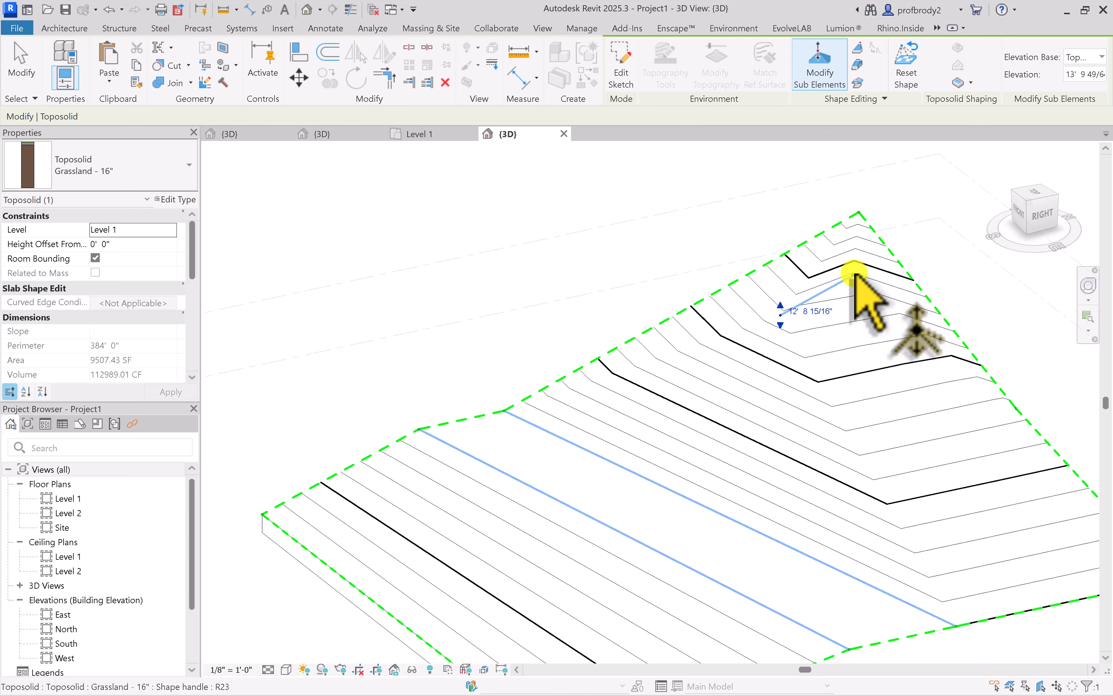
drag(854, 274, 844, 241)
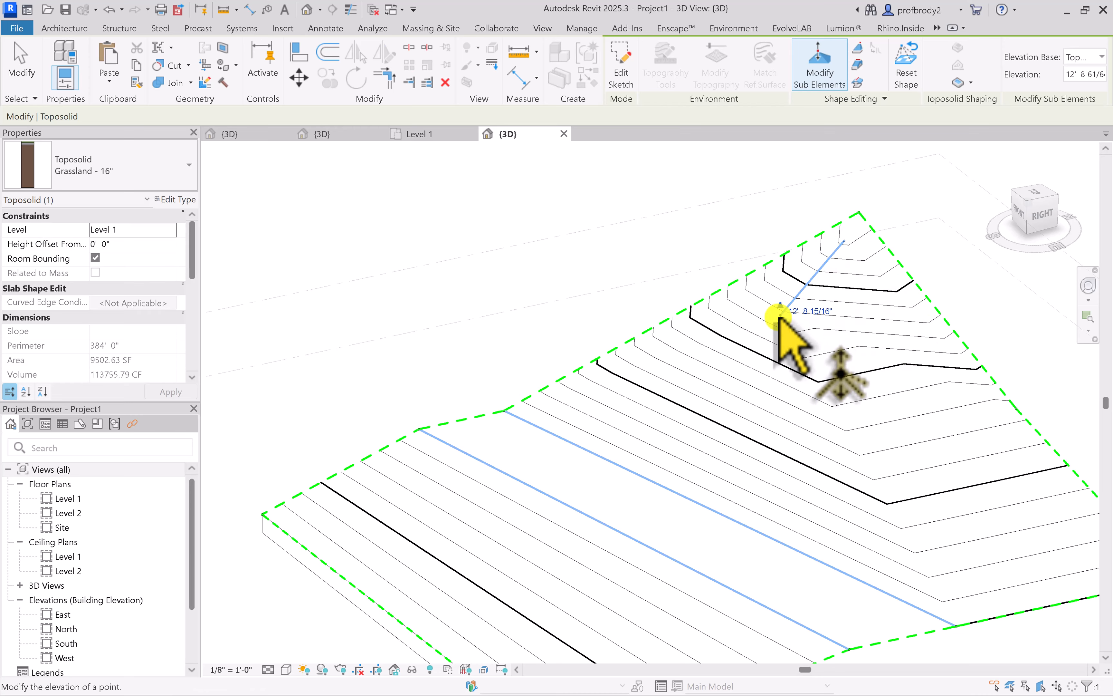
drag(779, 318, 777, 274)
shift+middle_drag(703, 267, 947, 258)
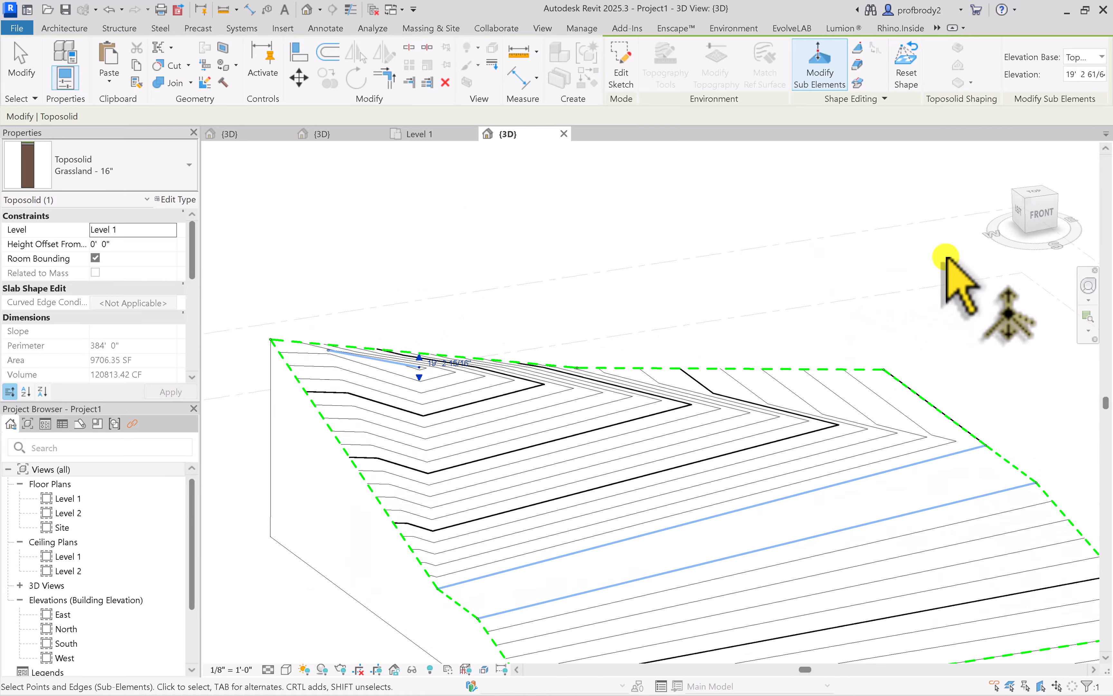
drag(421, 358, 396, 312)
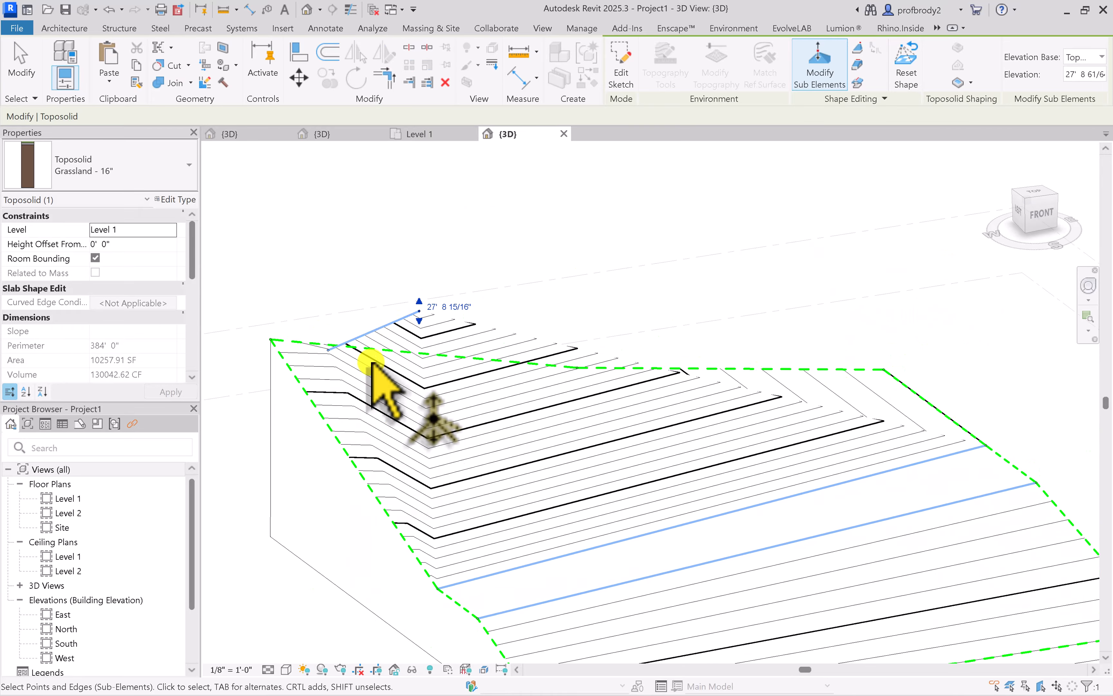
Set the 3D view's visual style to Shaded and finish editing the toposolid's sub-elements
shift+middle_drag(371, 363, 468, 596)
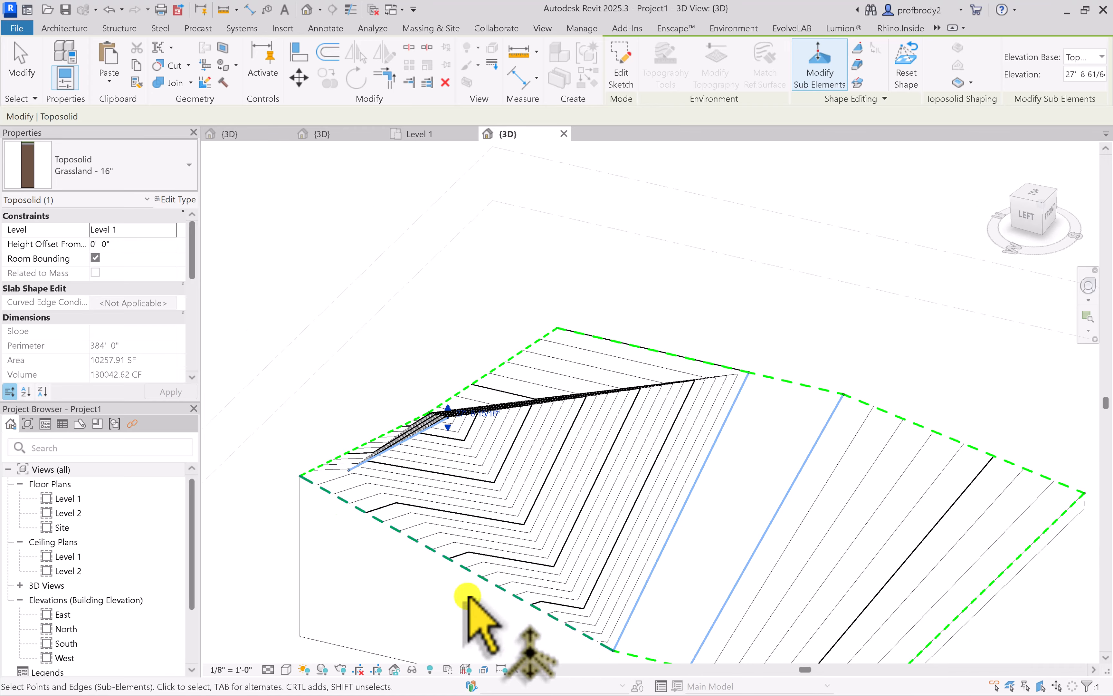
click(286, 669)
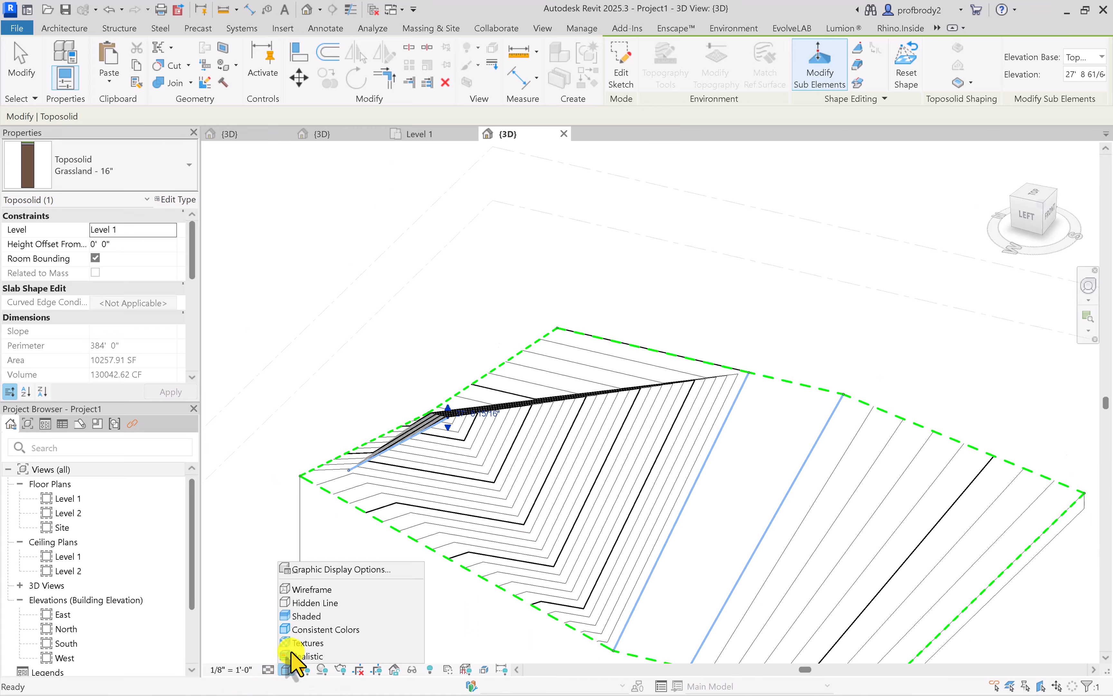
click(297, 616)
mouse_move(328, 486)
shift+middle_down()
mouse_move(485, 534)
mouse_move(558, 534)
mouse_move(612, 556)
mouse_move(569, 487)
mouse_move(385, 534)
mouse_move(318, 529)
shift+middle_up()
scroll(403, 559, down, 1)
middle_drag(433, 534, 447, 495)
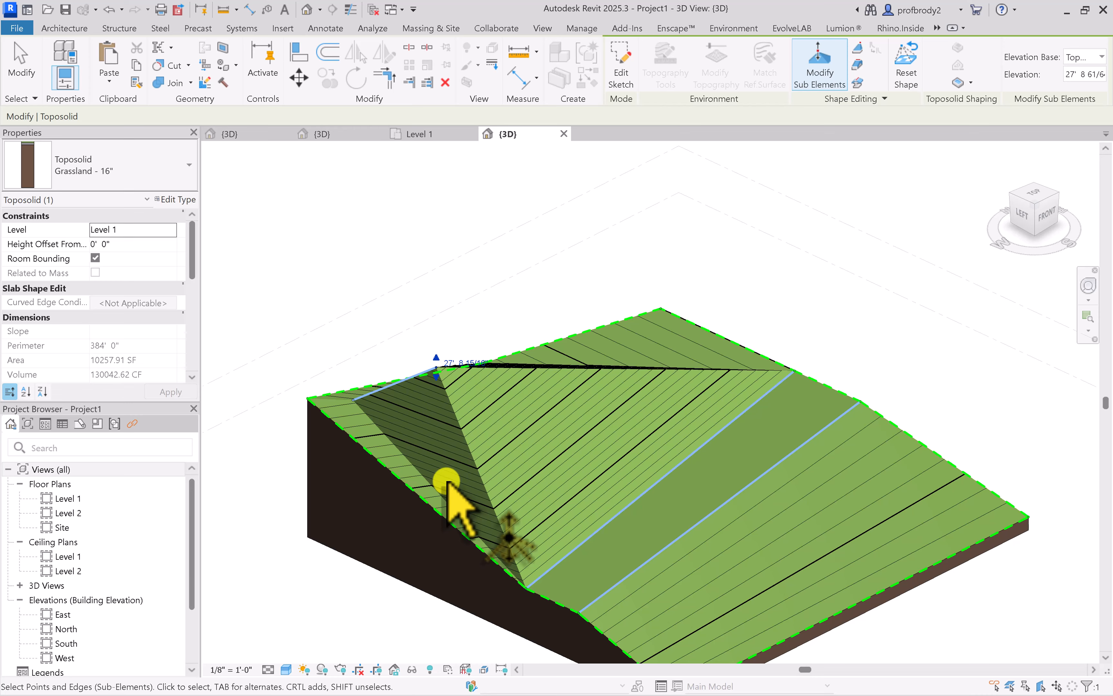
middle_drag(702, 392, 699, 306)
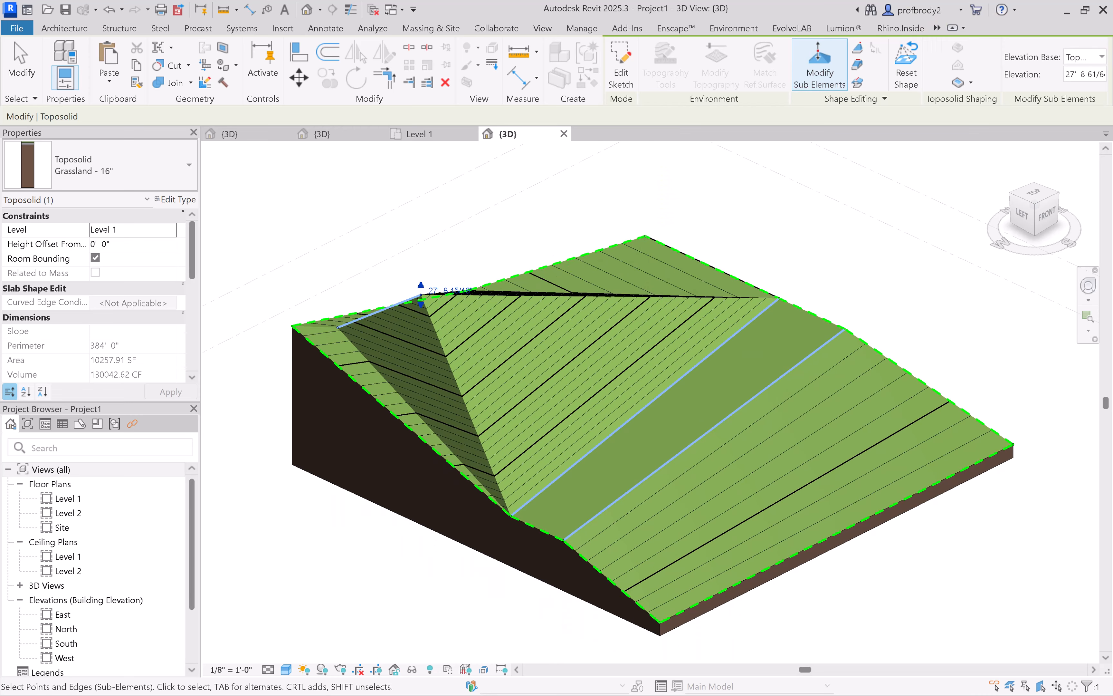
key(Escape)
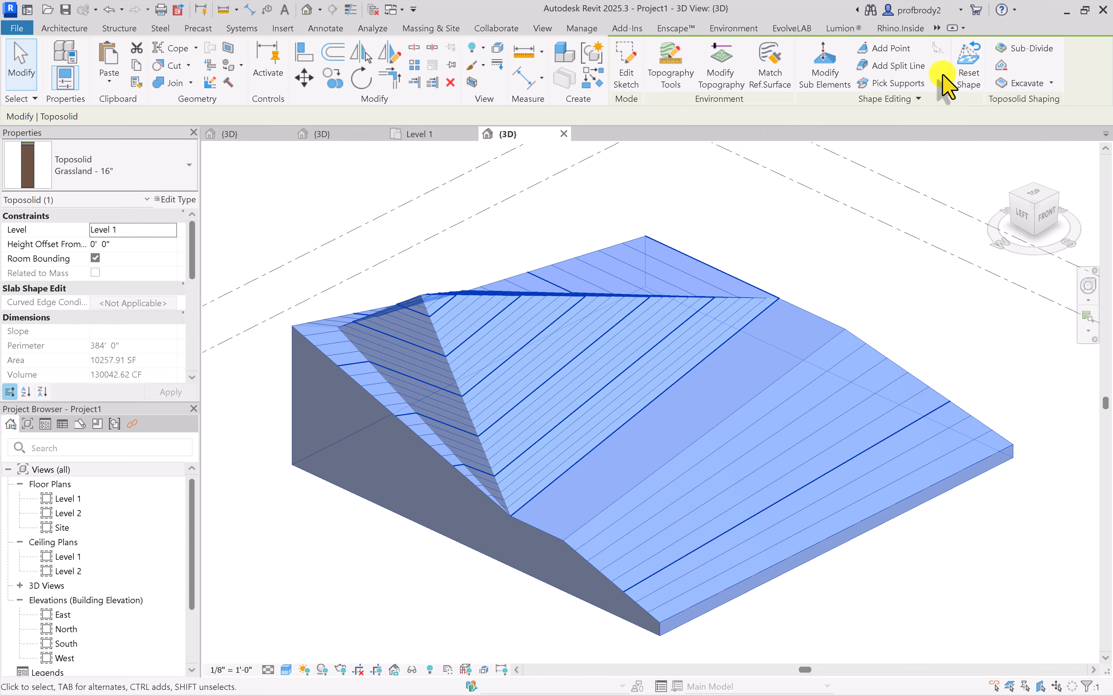
Sub-divide the toposolid with a rectangular boundary about 84' 0" by 8' 0" running from the back slope to the front slope, and finish the sketch
click(1012, 50)
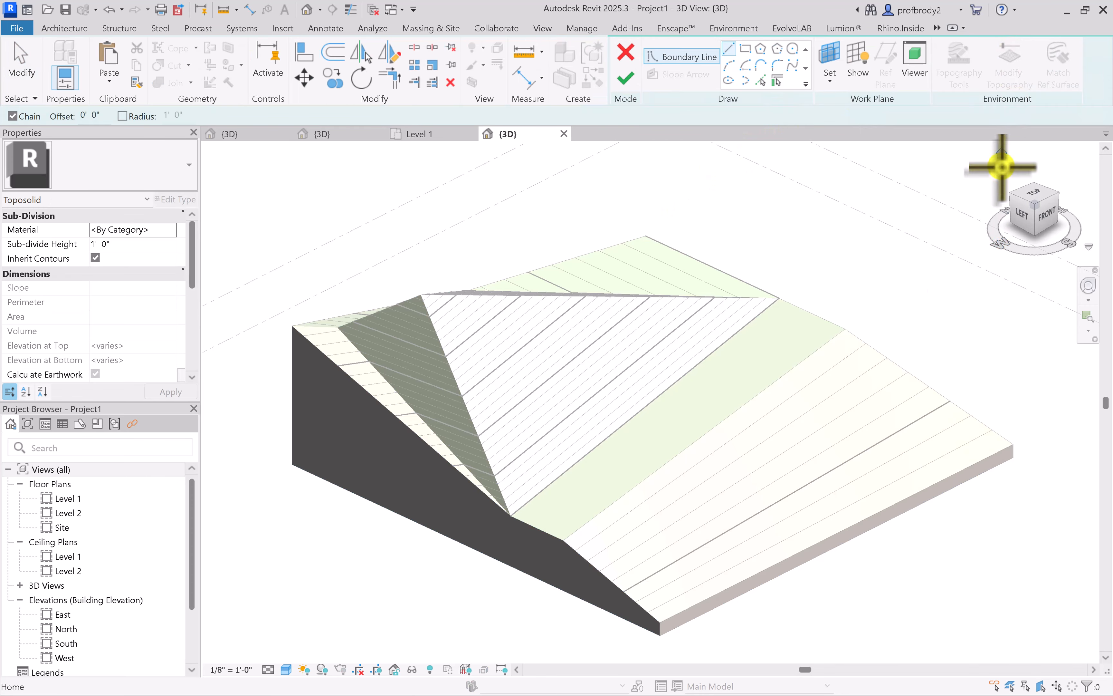
click(746, 50)
click(1027, 201)
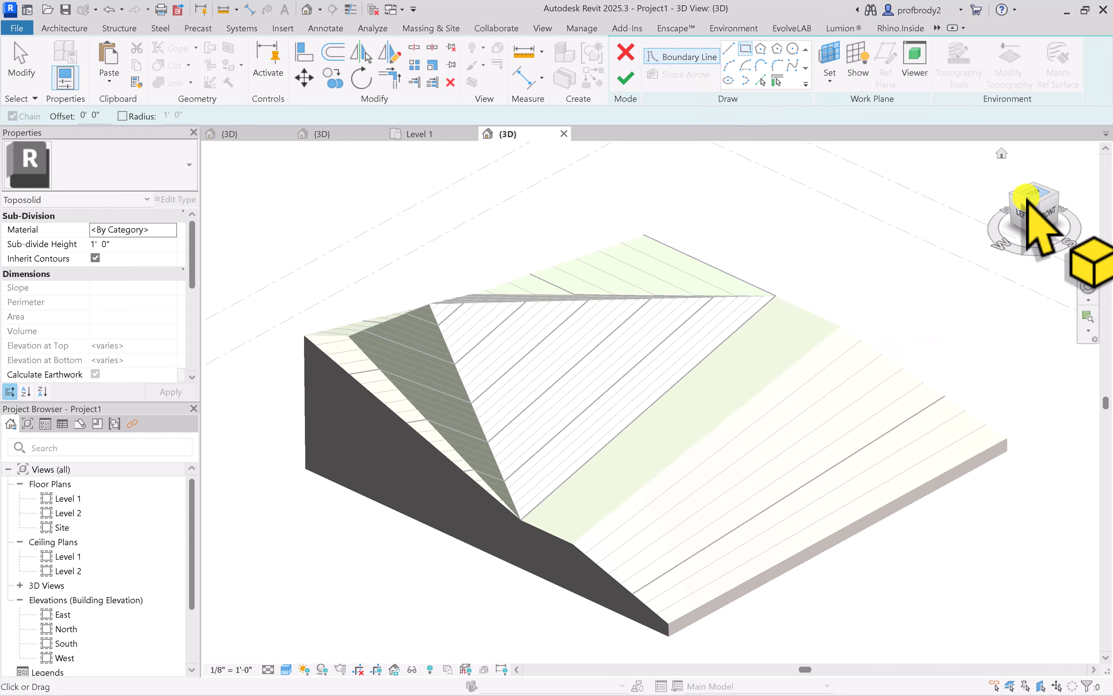
click(762, 364)
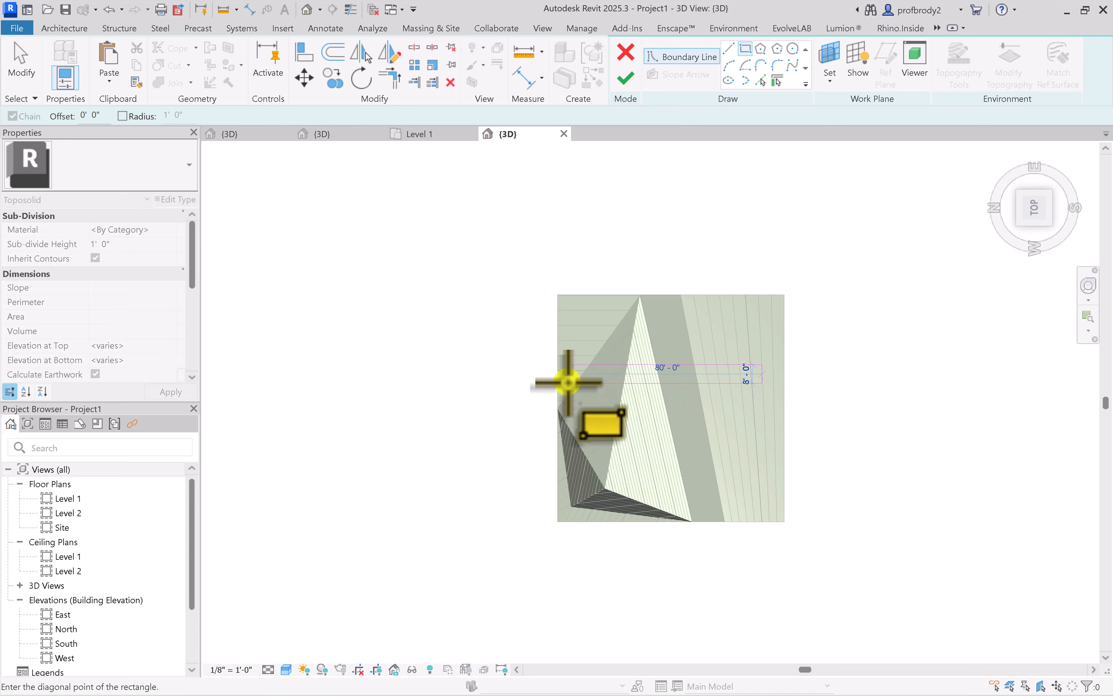
shift+middle_drag(651, 454, 583, 272)
mouse_move(715, 455)
shift+middle_down()
mouse_move(675, 350)
mouse_move(643, 323)
mouse_move(643, 373)
mouse_move(722, 416)
shift+middle_up()
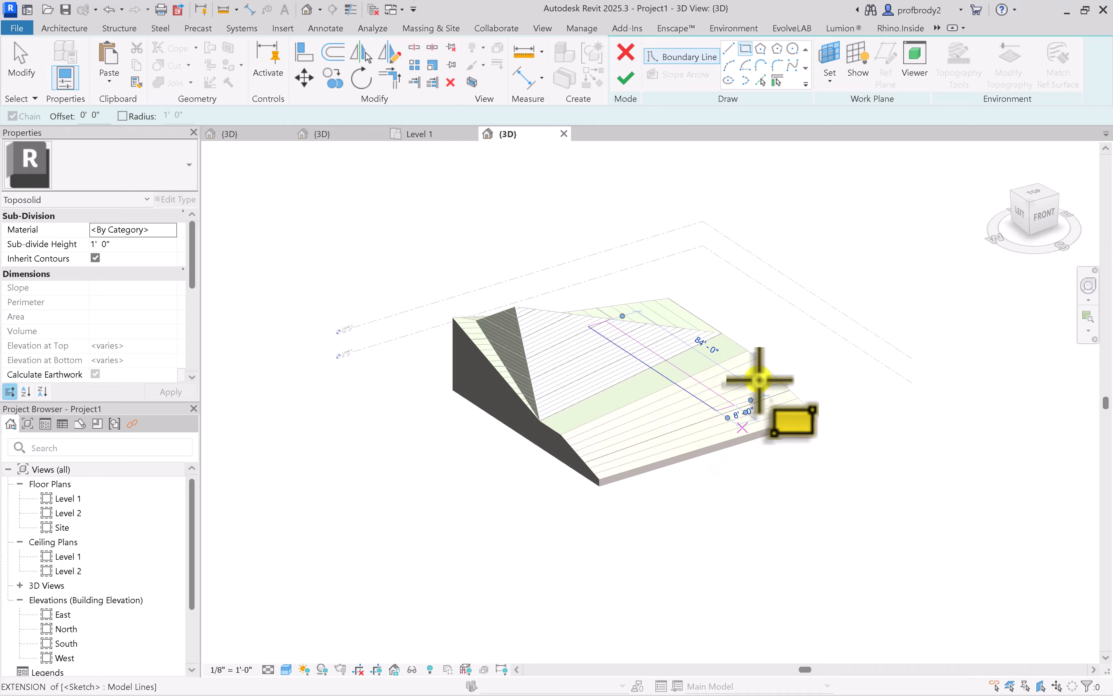
scroll(608, 348, up, 6)
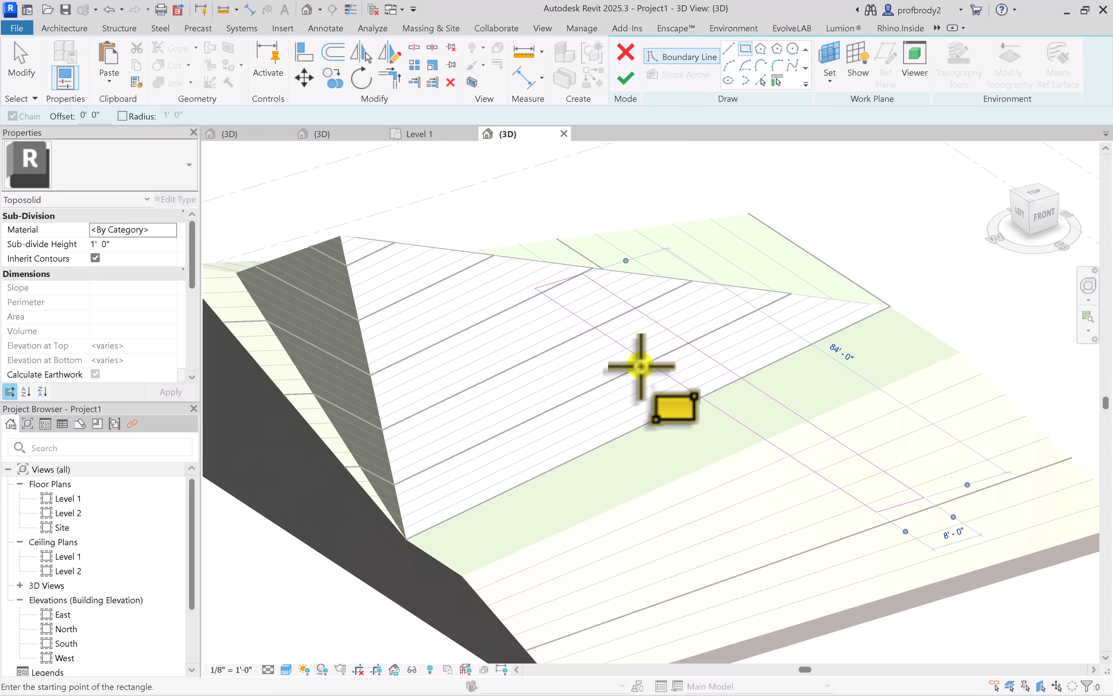
shift+middle_drag(648, 395, 1018, 248)
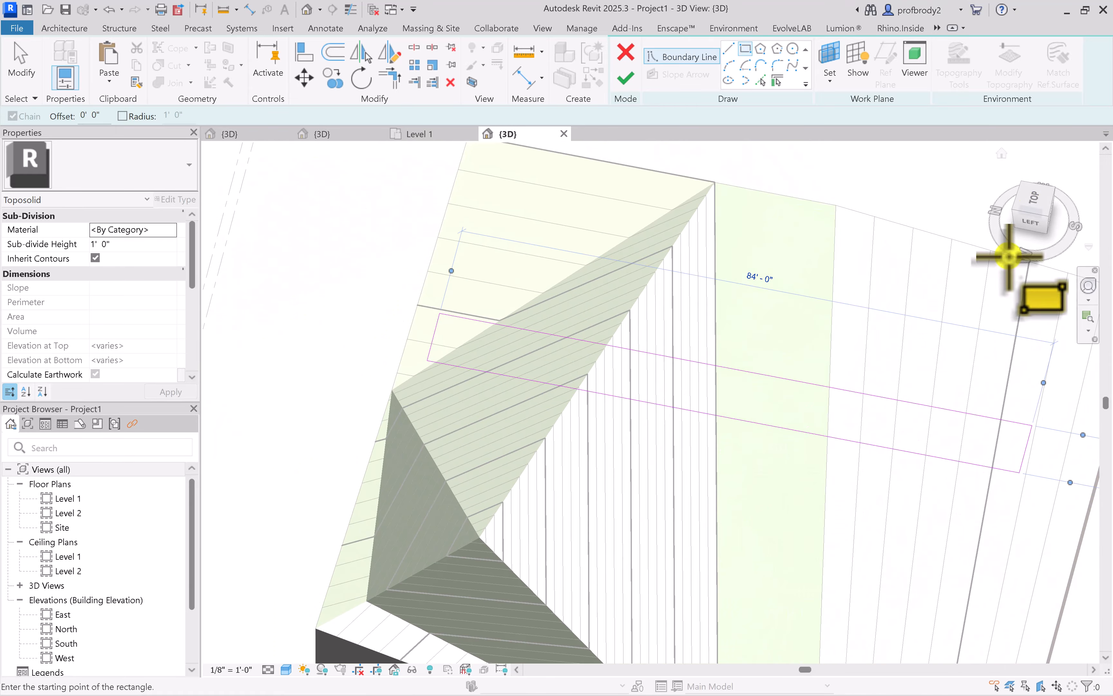
click(1036, 195)
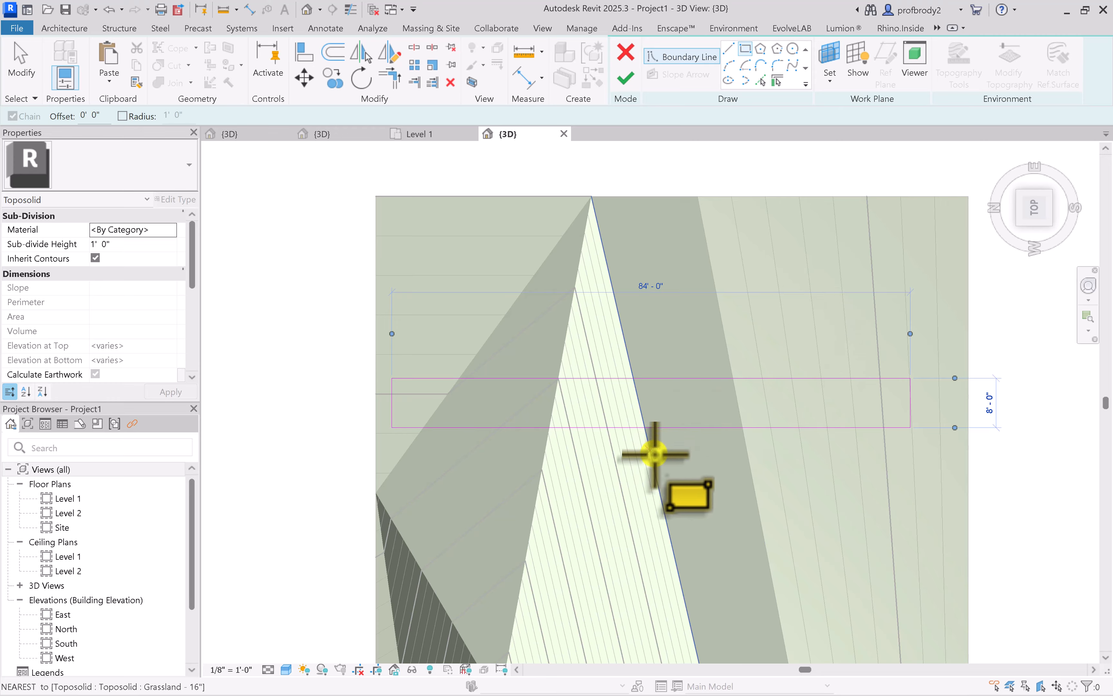
shift+middle_drag(653, 449, 485, 172)
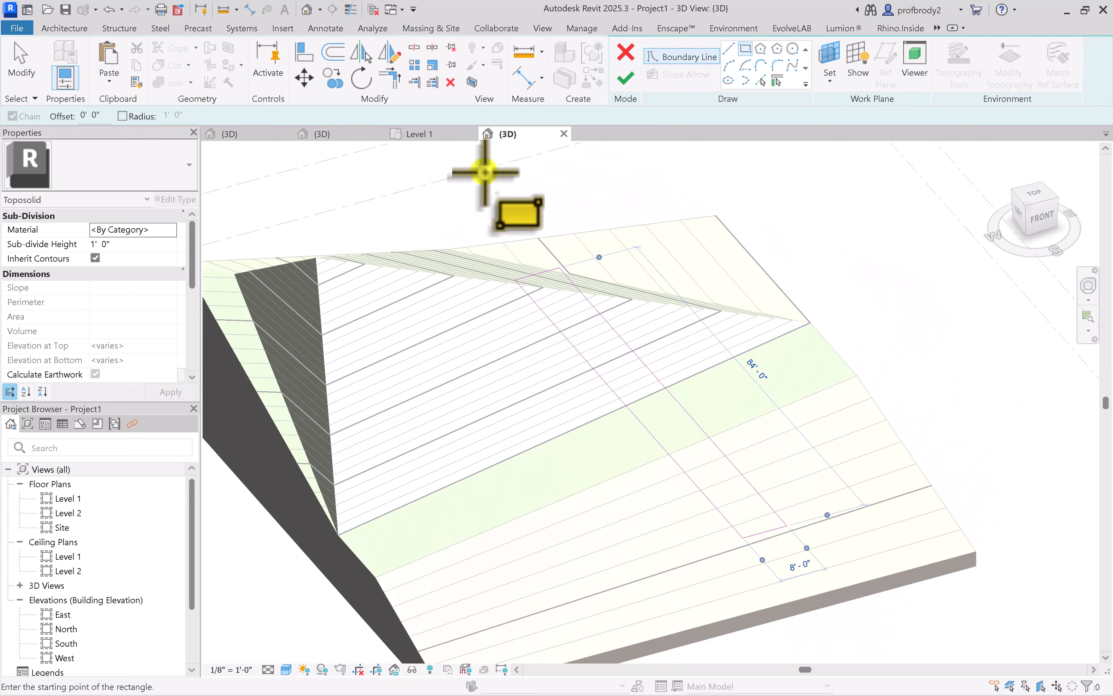
click(625, 82)
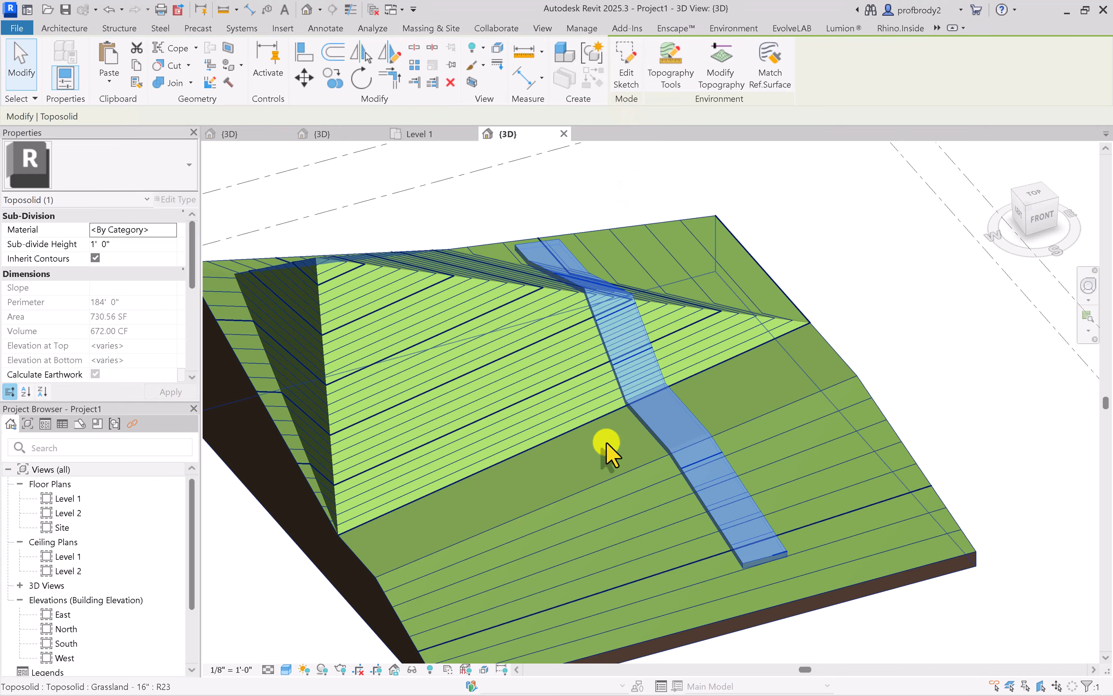
Set the sub-division strip's height to 1" and its material to Brick, Soldier Course, and deselect it
shift+middle_drag(607, 442, 675, 455)
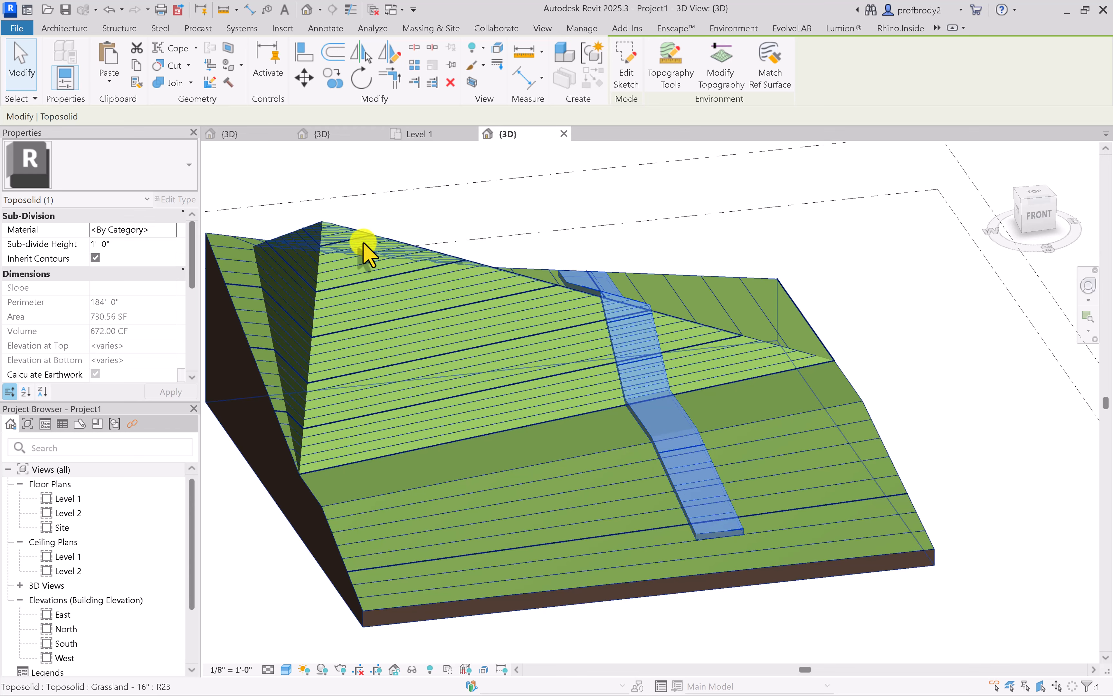
click(128, 245)
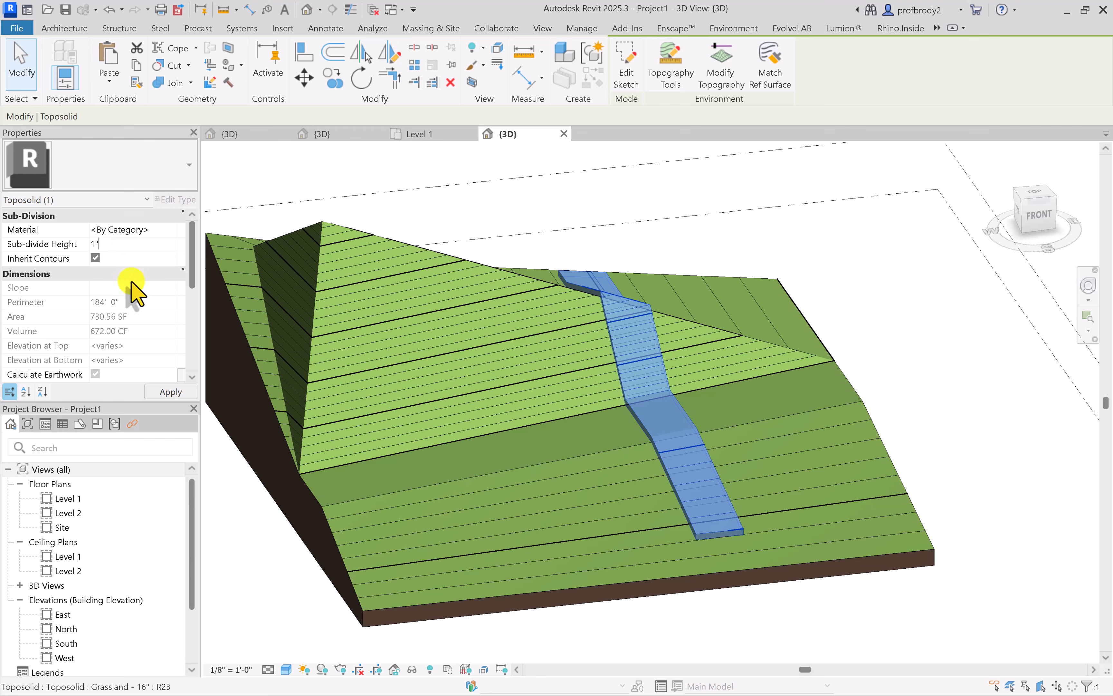
click(170, 392)
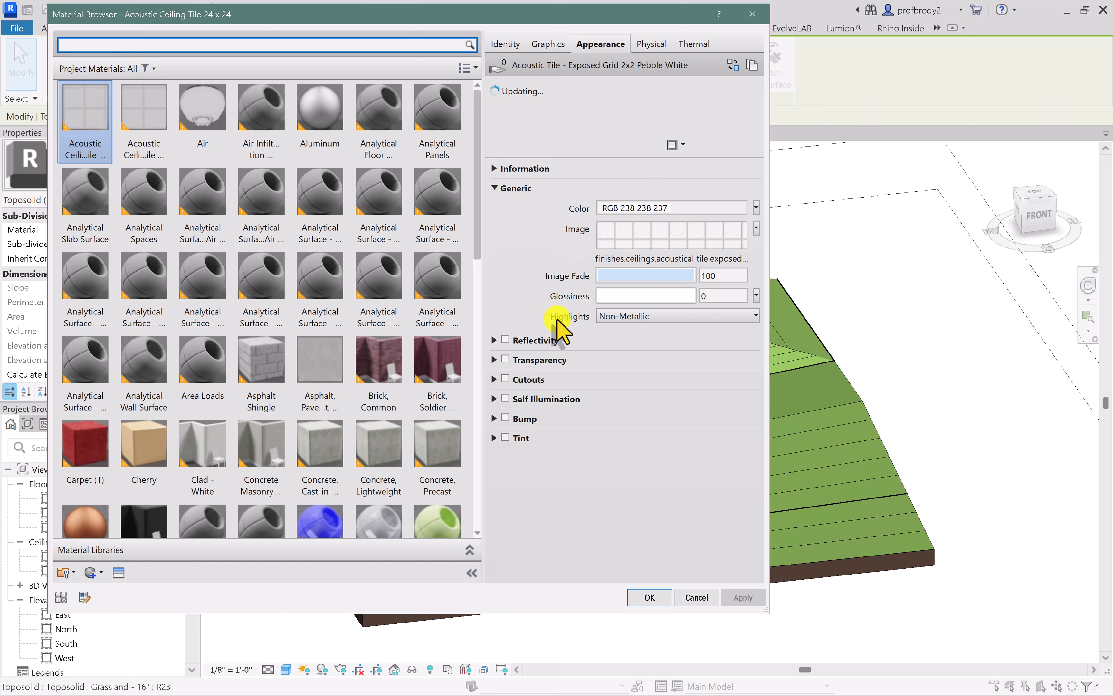
click(430, 363)
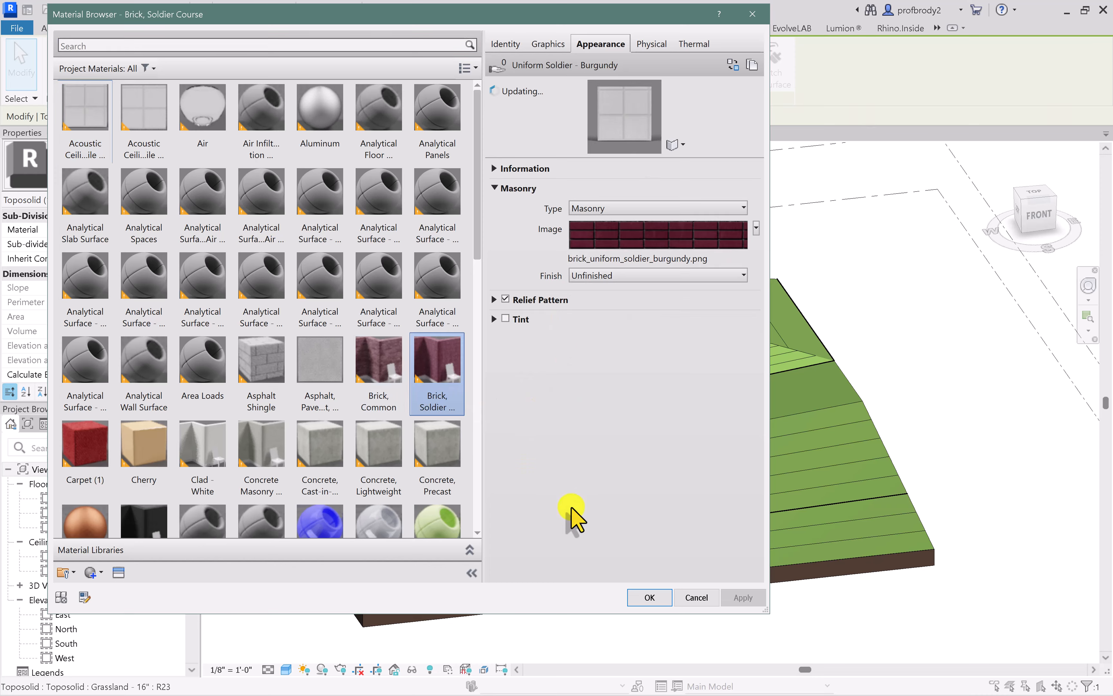
click(644, 598)
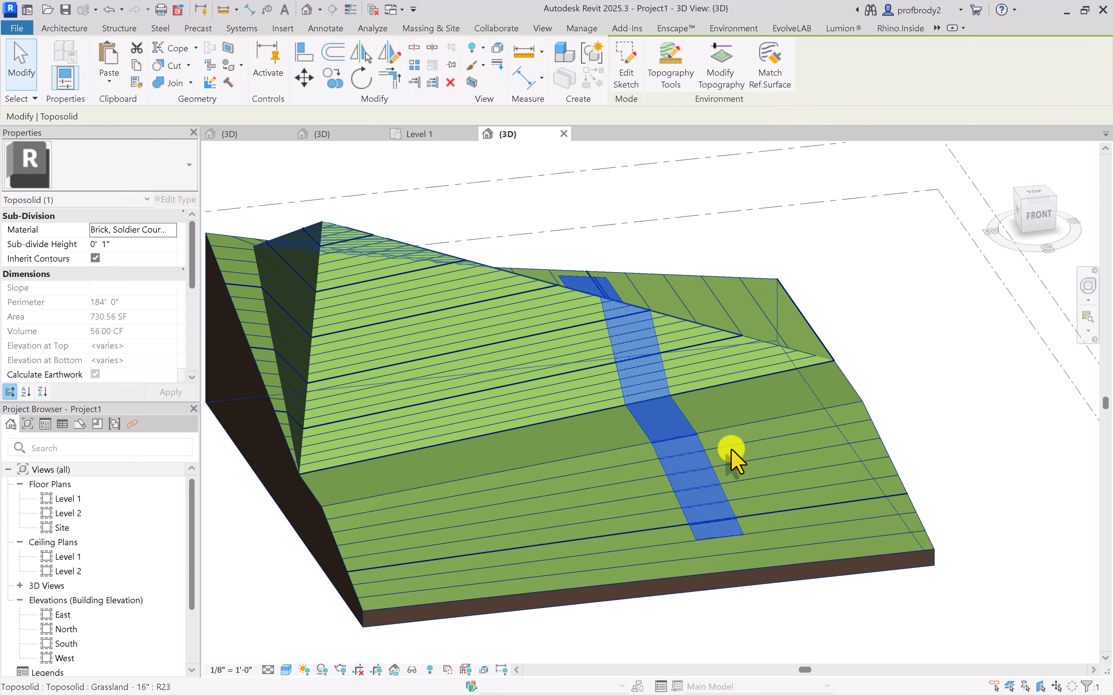
scroll(671, 396, up, 5)
shift+middle_drag(670, 378, 720, 308)
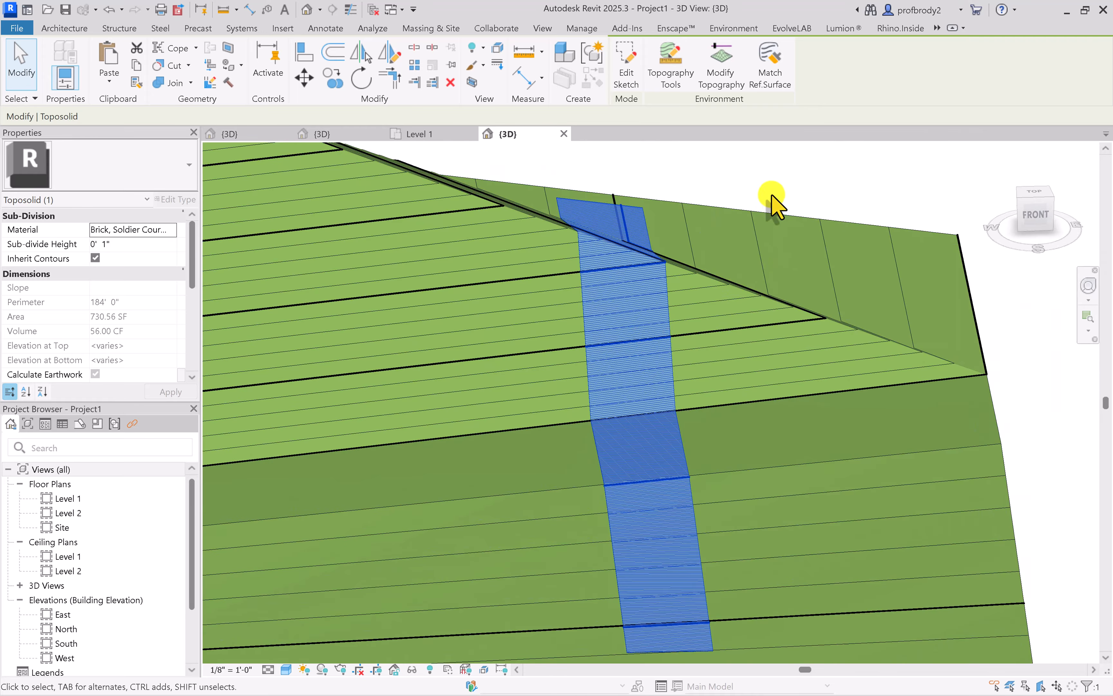
click(773, 196)
Begin modifying the toposolid's sub-elements and switch the 3D view's visual style to Hidden Line
shift+middle_drag(644, 402, 758, 434)
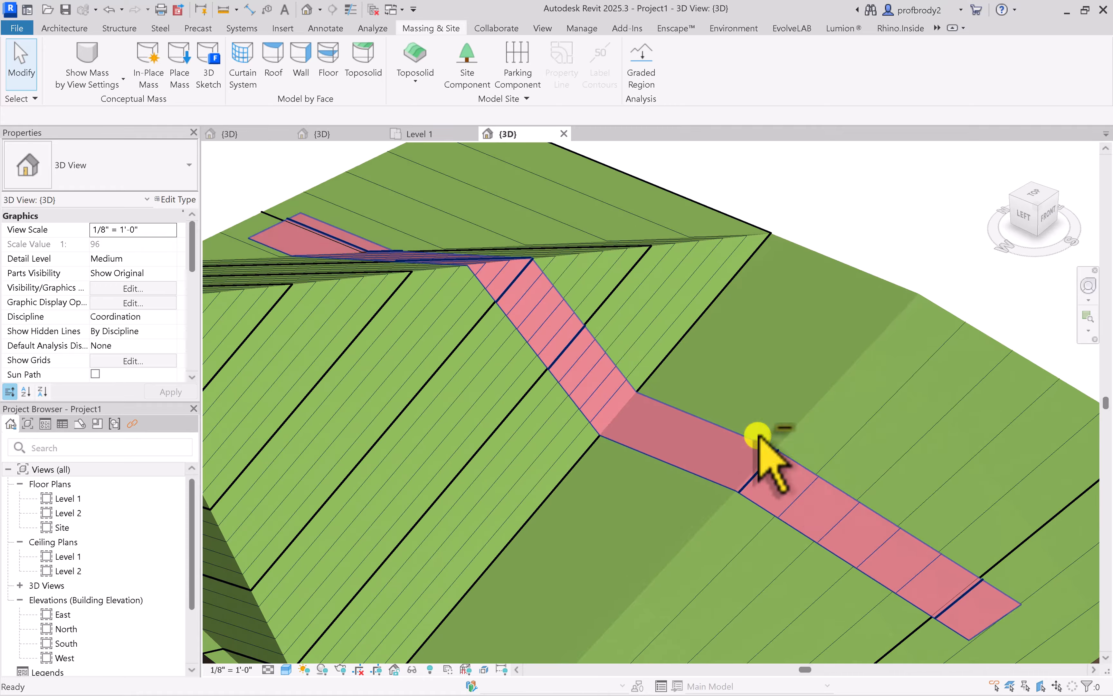
scroll(524, 323, up, 2)
middle_drag(525, 322, 422, 236)
click(422, 236)
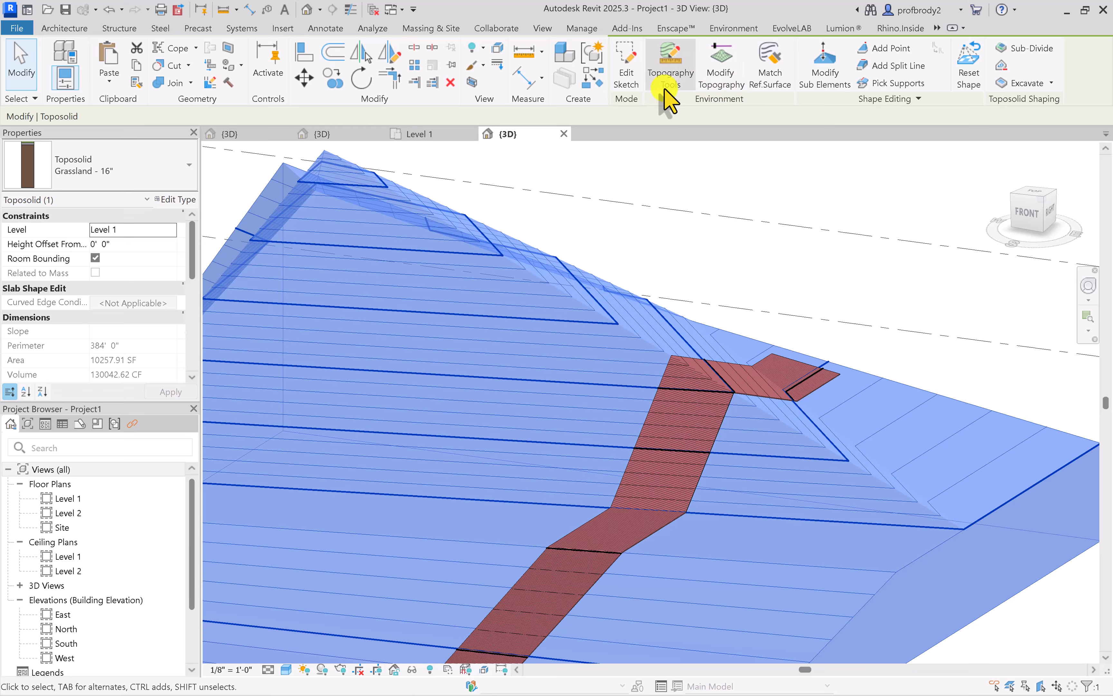
click(823, 66)
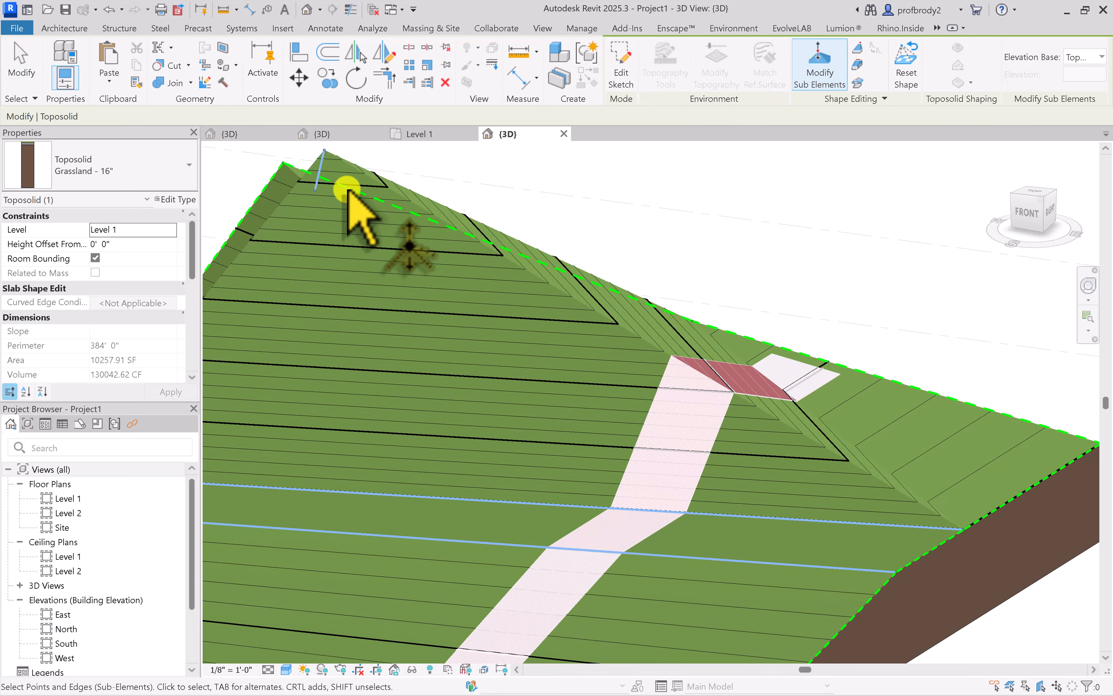
mouse_move(348, 204)
shift+middle_down()
mouse_move(386, 212)
mouse_move(408, 281)
mouse_move(750, 416)
mouse_move(725, 451)
shift+middle_up()
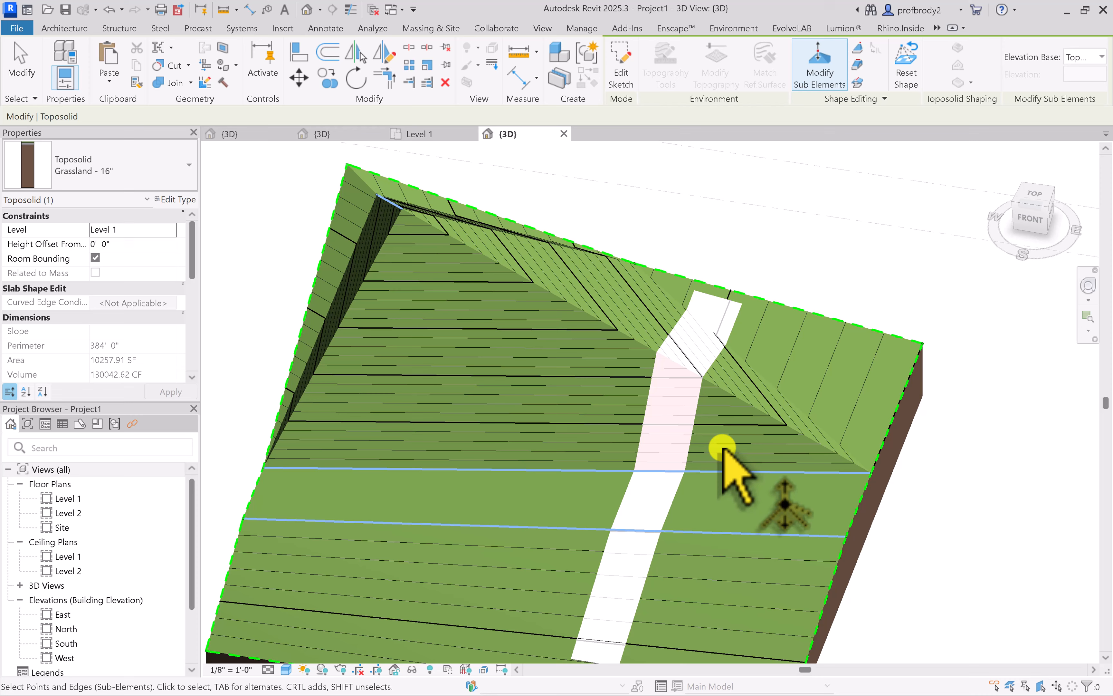
click(285, 669)
click(307, 603)
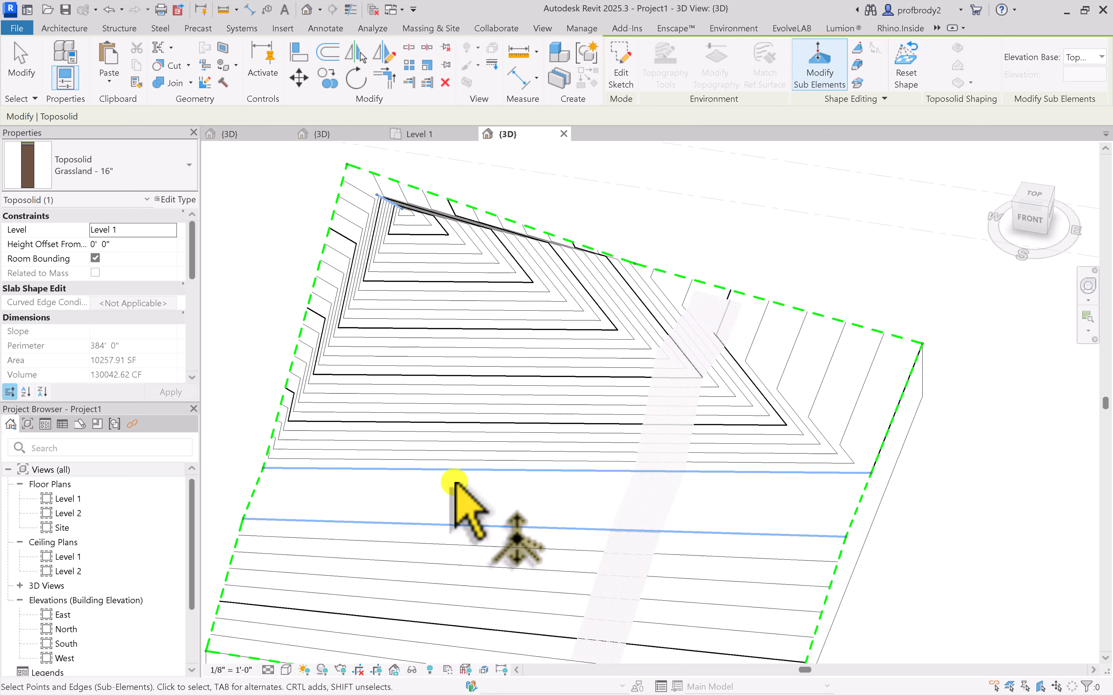
Set the elevation of the short split line's front endpoint to -2' 0"
shift+middle_drag(454, 489, 629, 560)
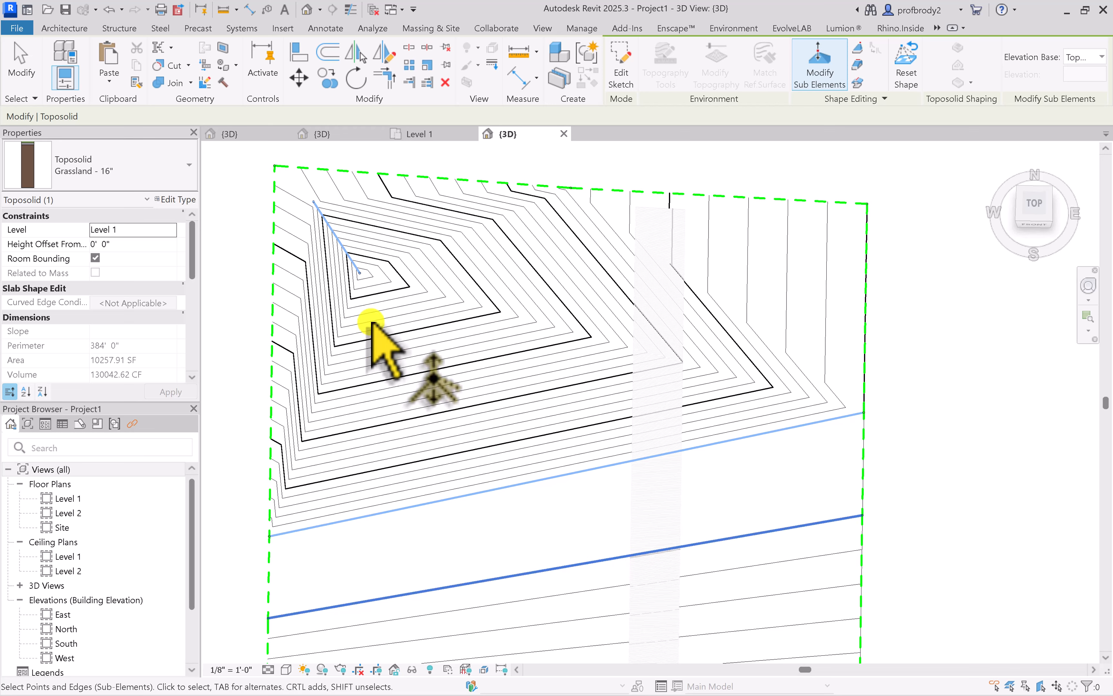
click(364, 269)
click(373, 273)
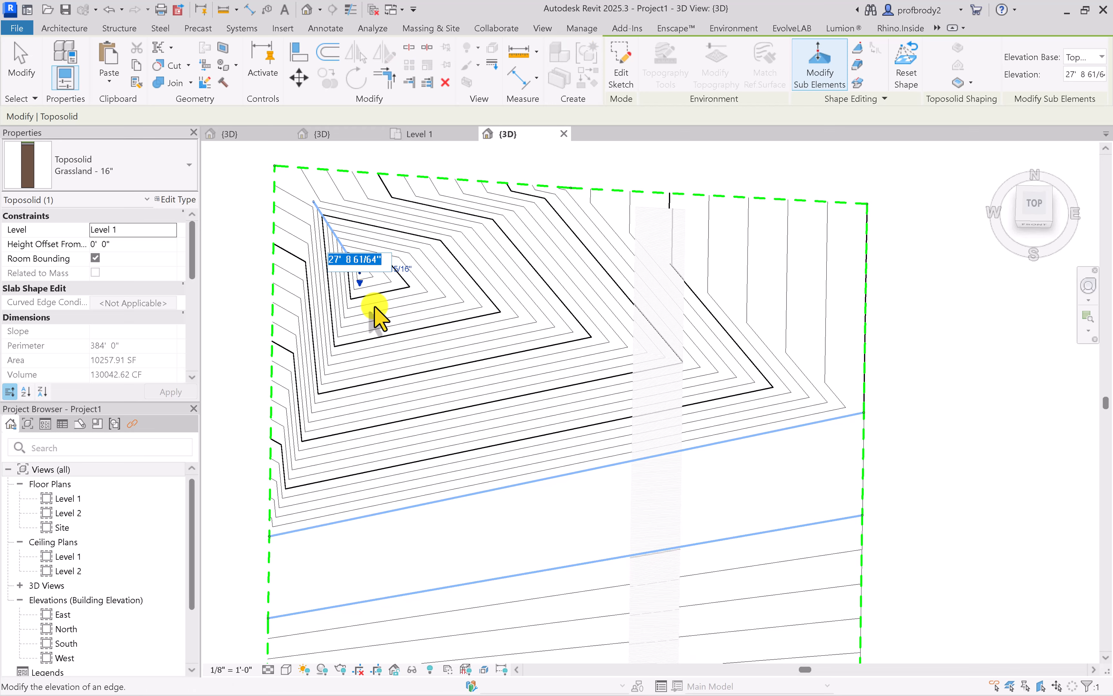
text(-2)
key(Return)
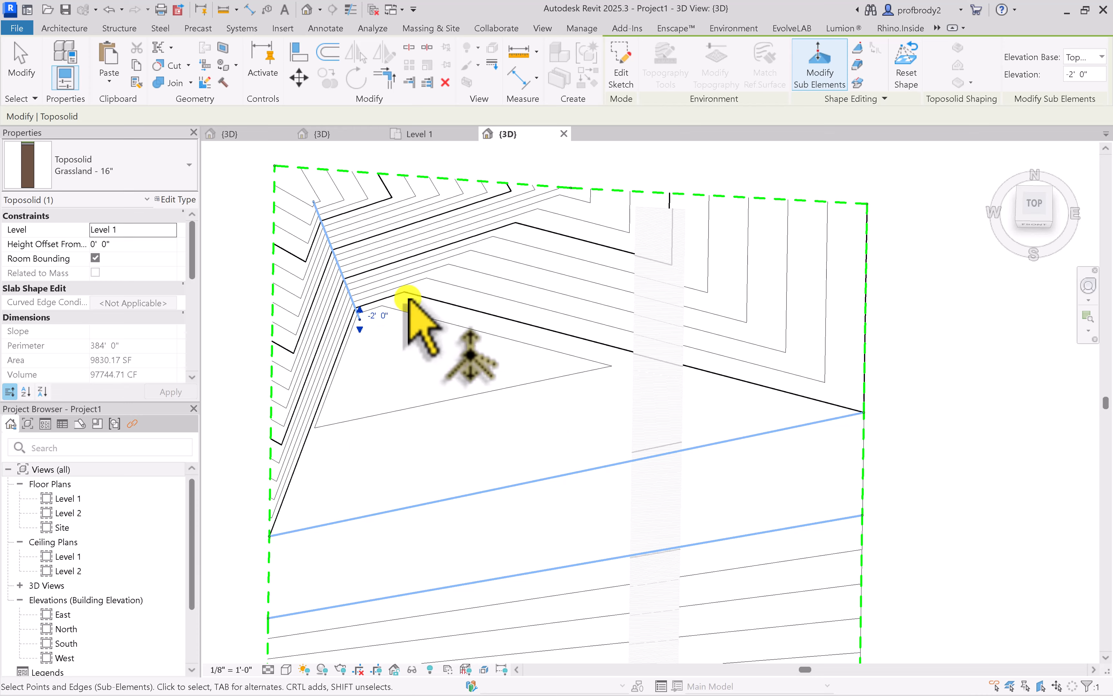
Set the 3D view's visual style to Consistent Colors and finish editing the toposolid's sub-elements
shift+middle_drag(496, 382, 435, 289)
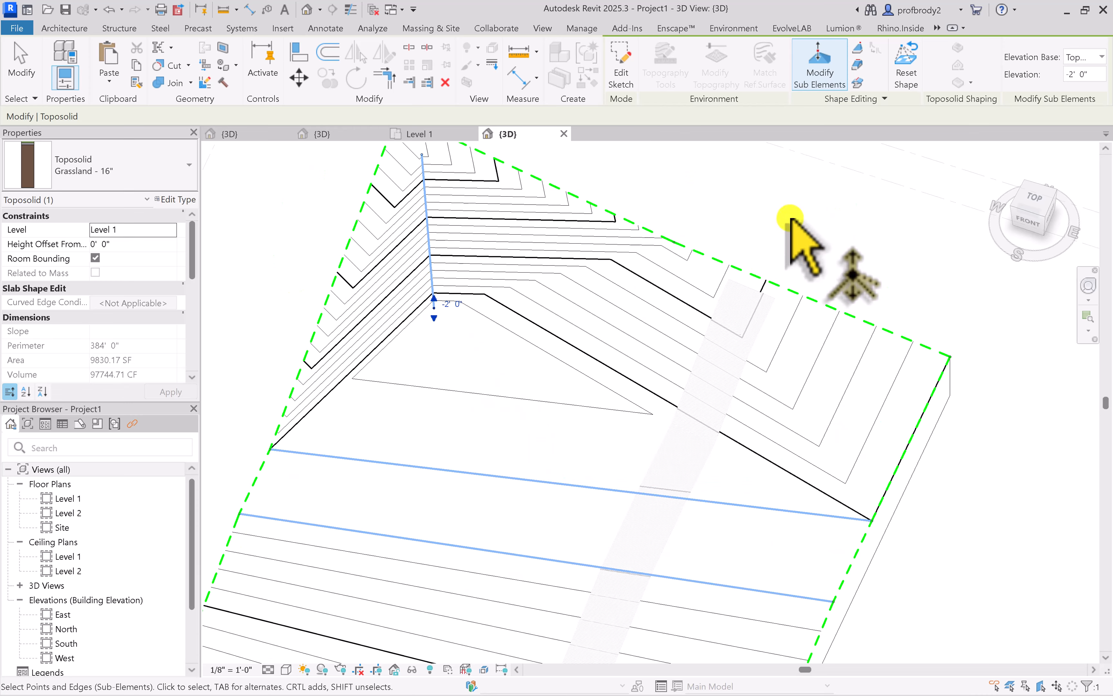
click(286, 668)
click(291, 630)
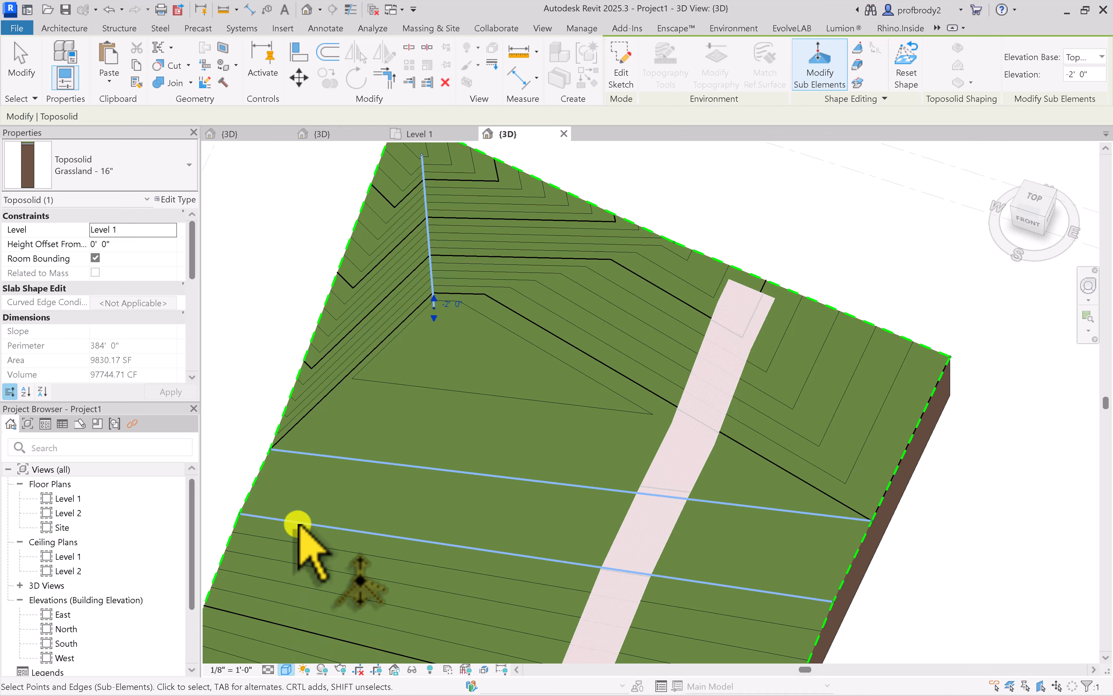
mouse_move(293, 529)
shift+middle_down()
mouse_move(298, 335)
mouse_move(265, 311)
mouse_move(240, 402)
shift+middle_up()
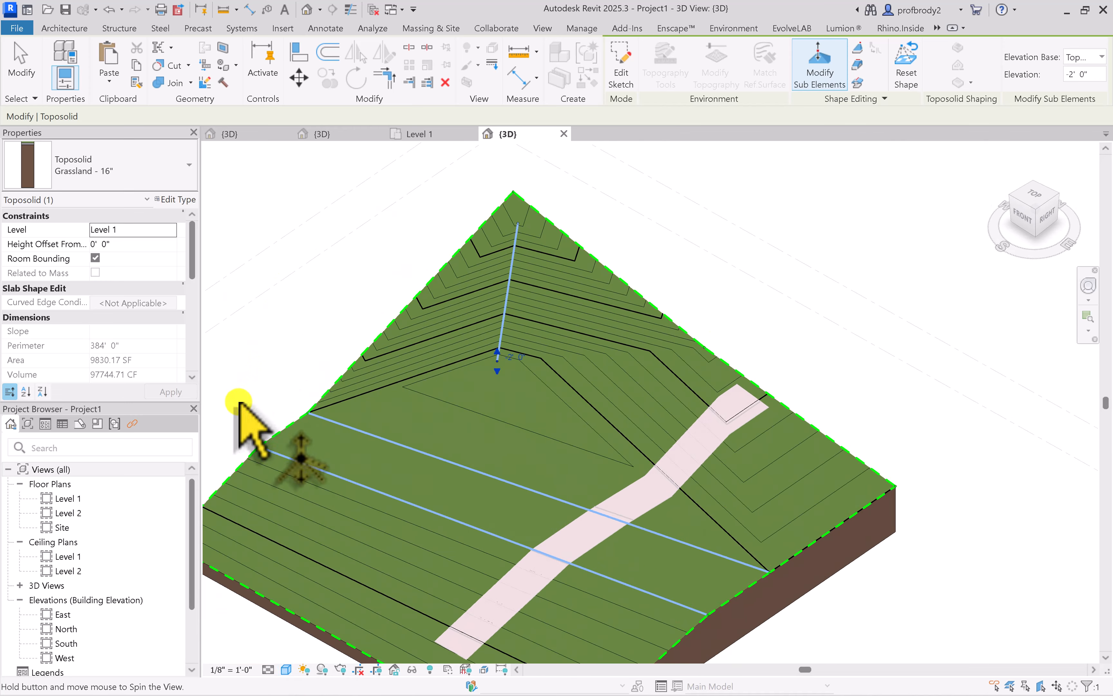
scroll(721, 512, up, 5)
shift+middle_drag(681, 520, 629, 446)
click(931, 353)
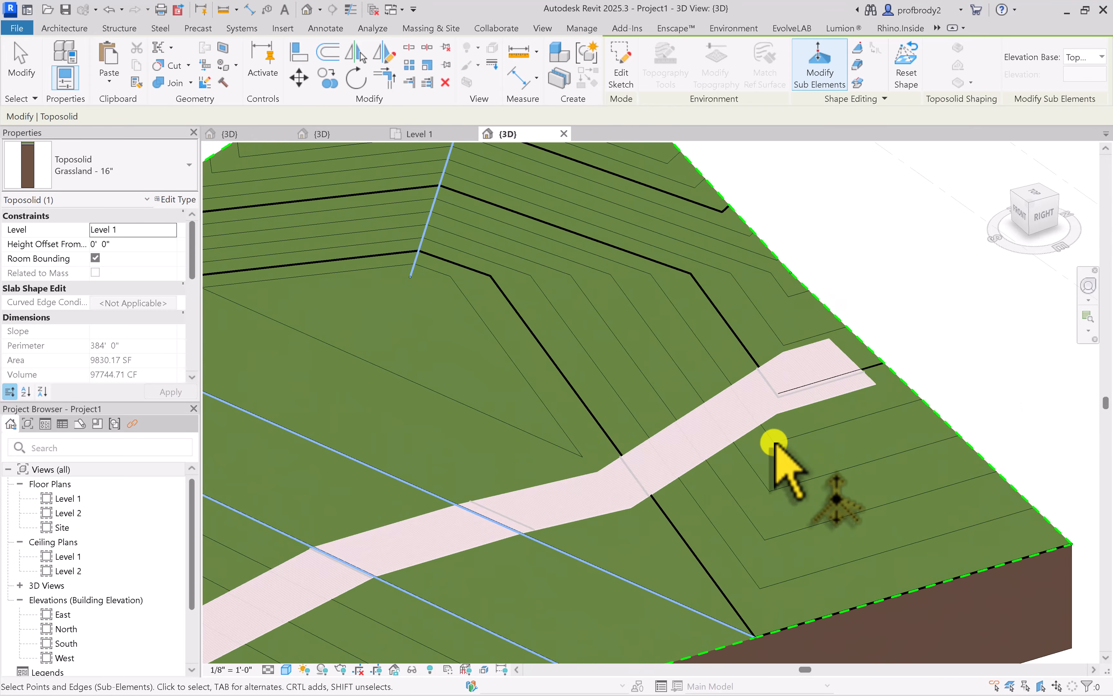
scroll(773, 449, down, 4)
shift+middle_drag(772, 450, 872, 435)
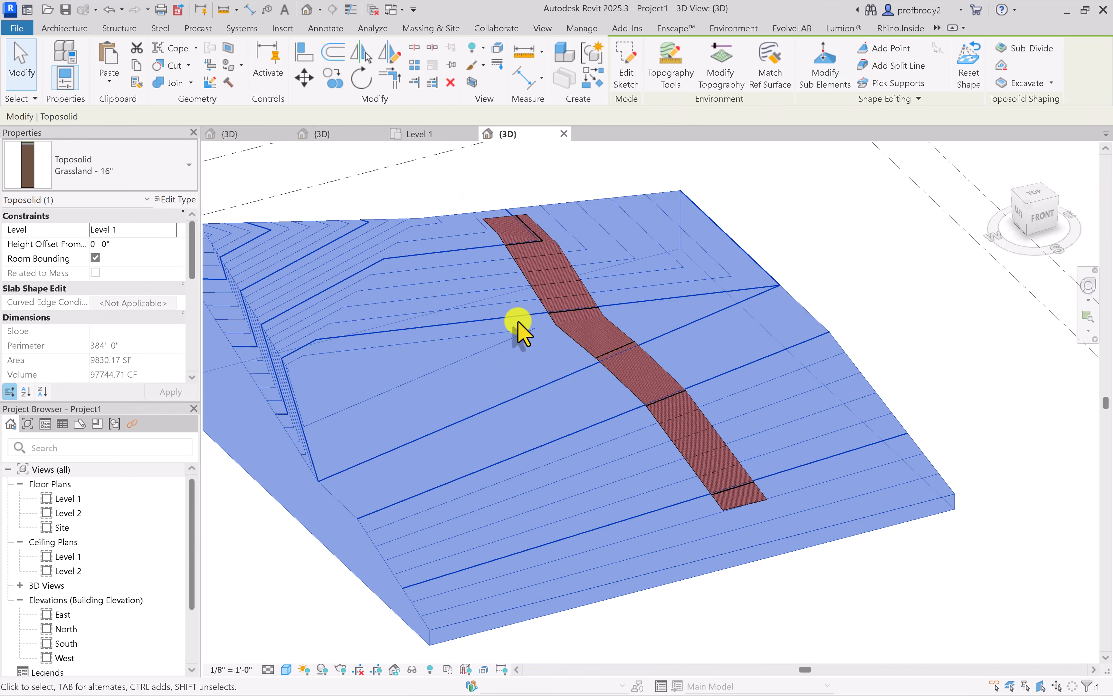
Simplify the toposolid, keeping 5% of its points, and inspect the reshaped slope with the brick strip
shift+middle_drag(548, 334, 396, 378)
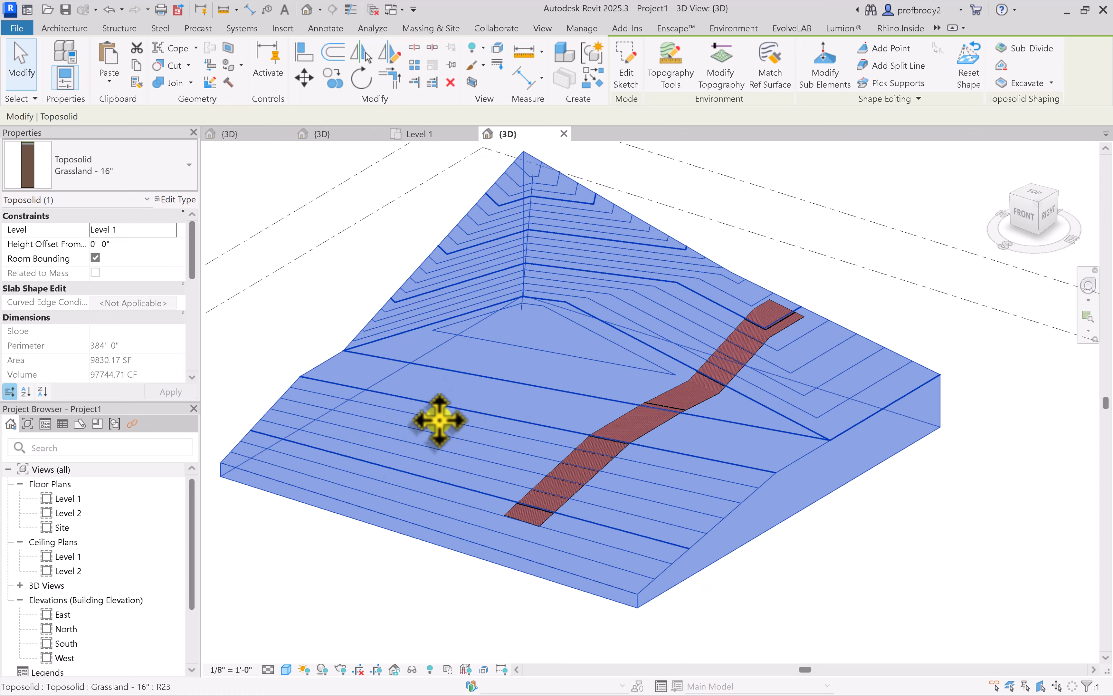
click(1003, 65)
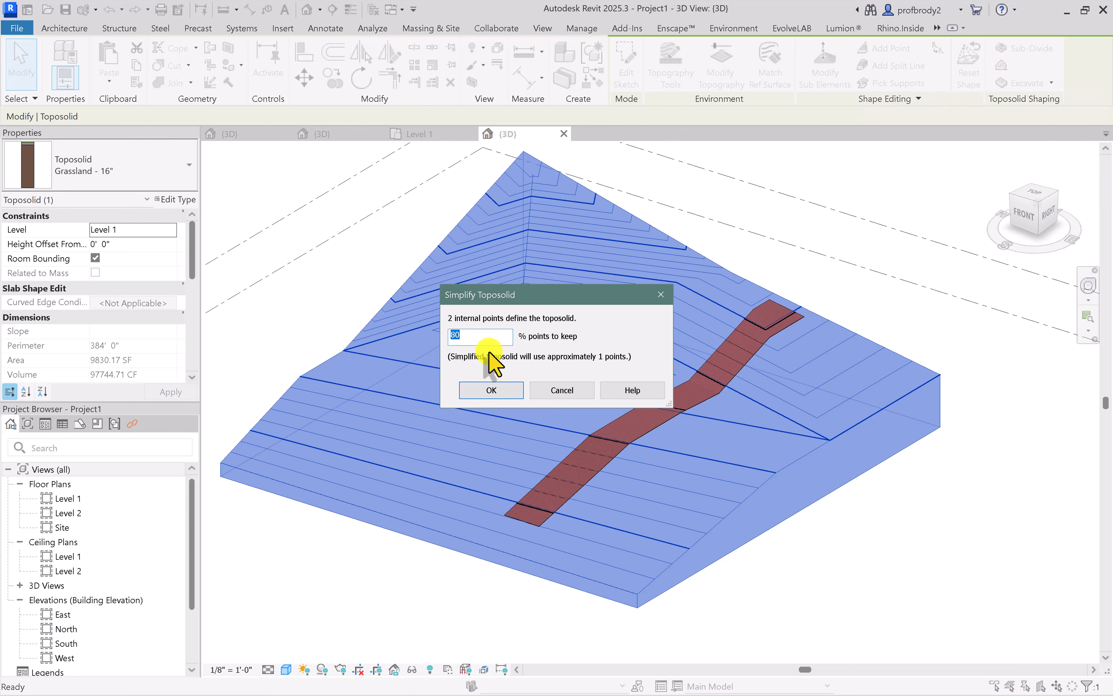
drag(486, 297, 783, 270)
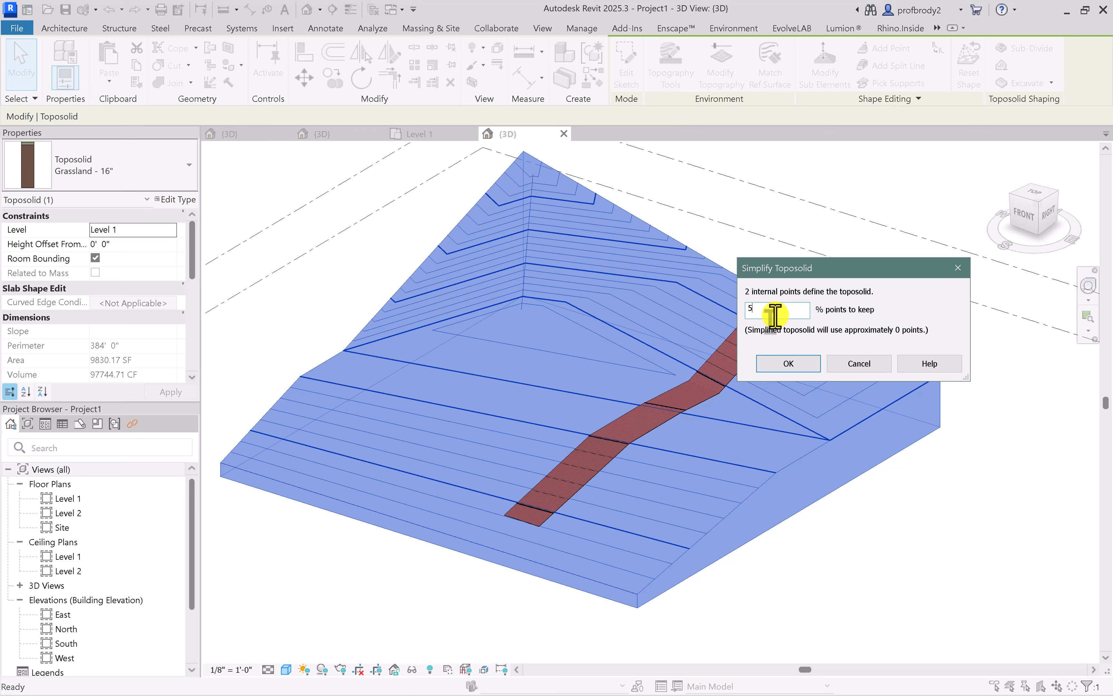
click(788, 363)
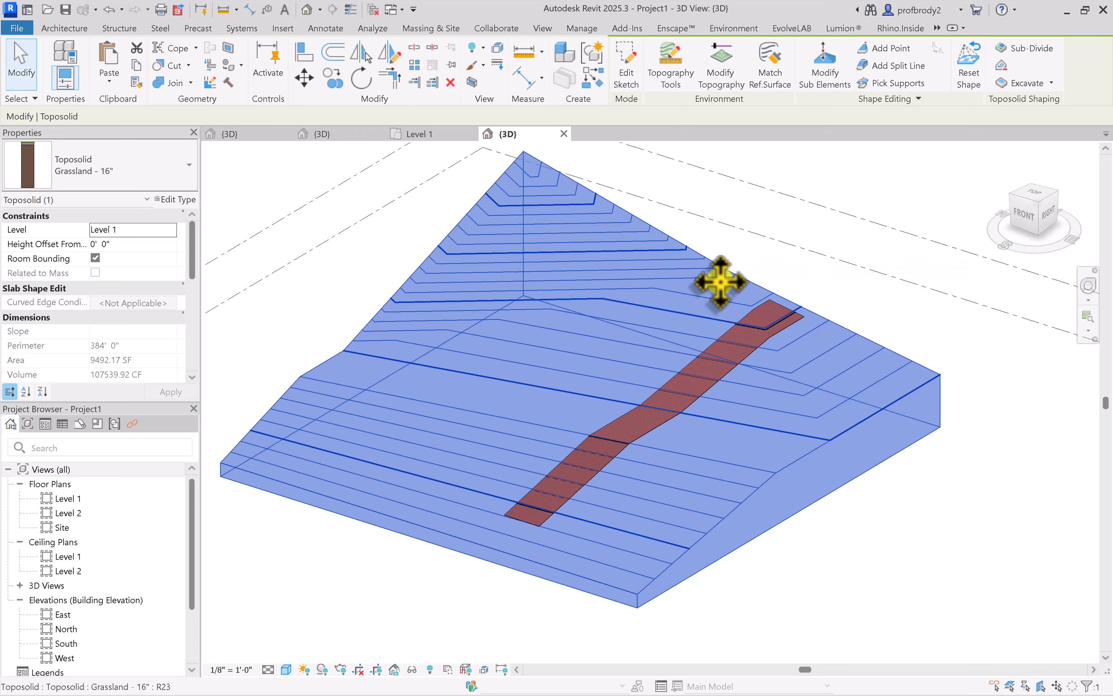
shift+middle_drag(754, 348, 954, 389)
shift+middle_drag(909, 343, 909, 346)
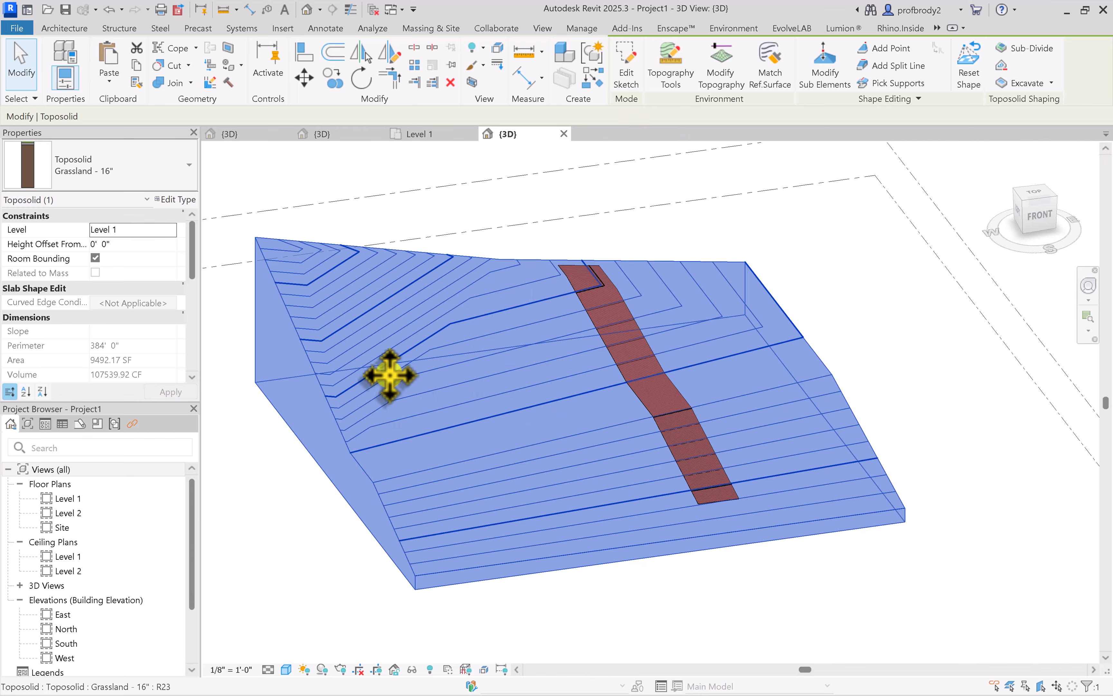
scroll(550, 405, down, 1)
shift+middle_drag(549, 405, 453, 488)
scroll(519, 449, up, 1)
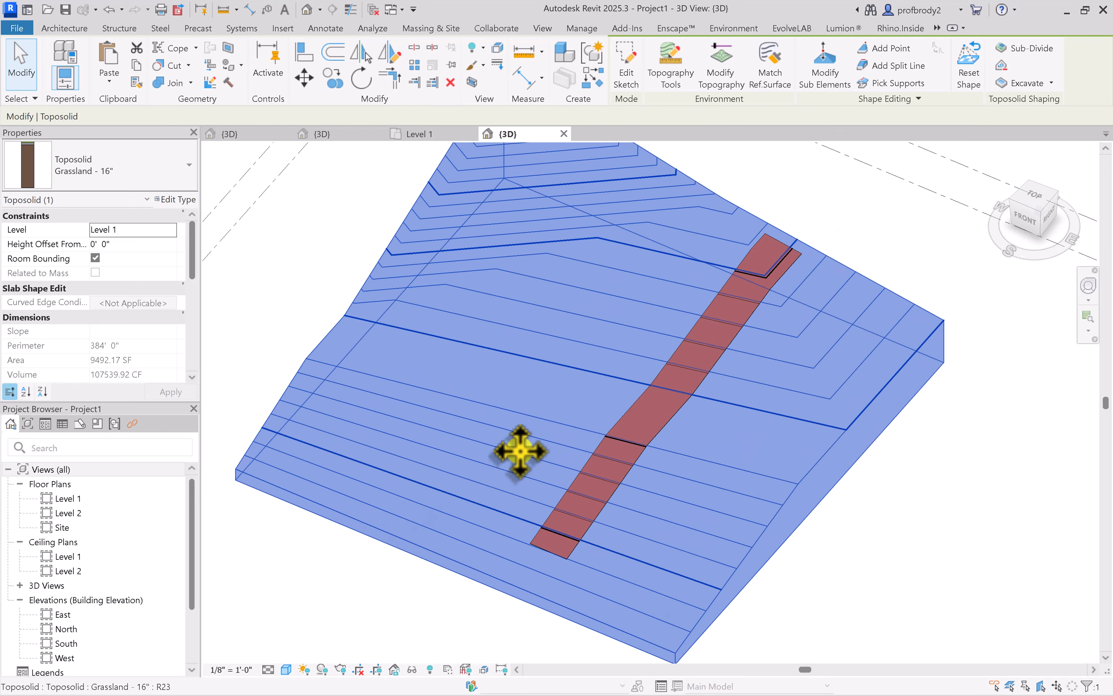
Set the elevation of both ends of the toposolid's two long split lines to -2' 0" with Modify Sub Elements
click(19, 69)
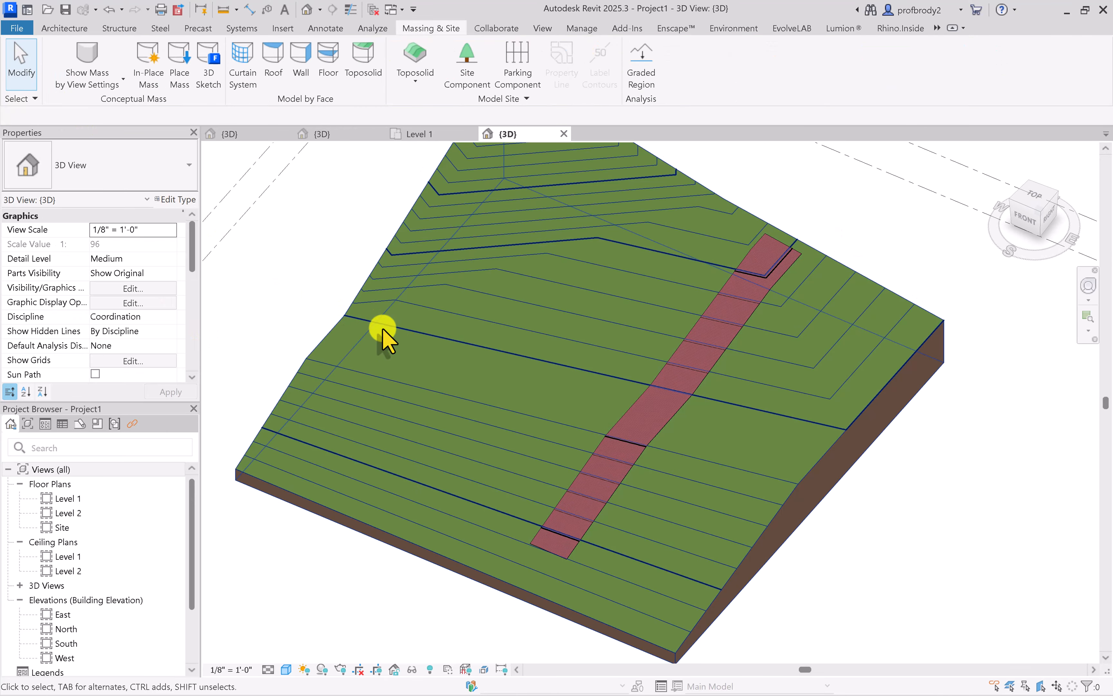
click(469, 370)
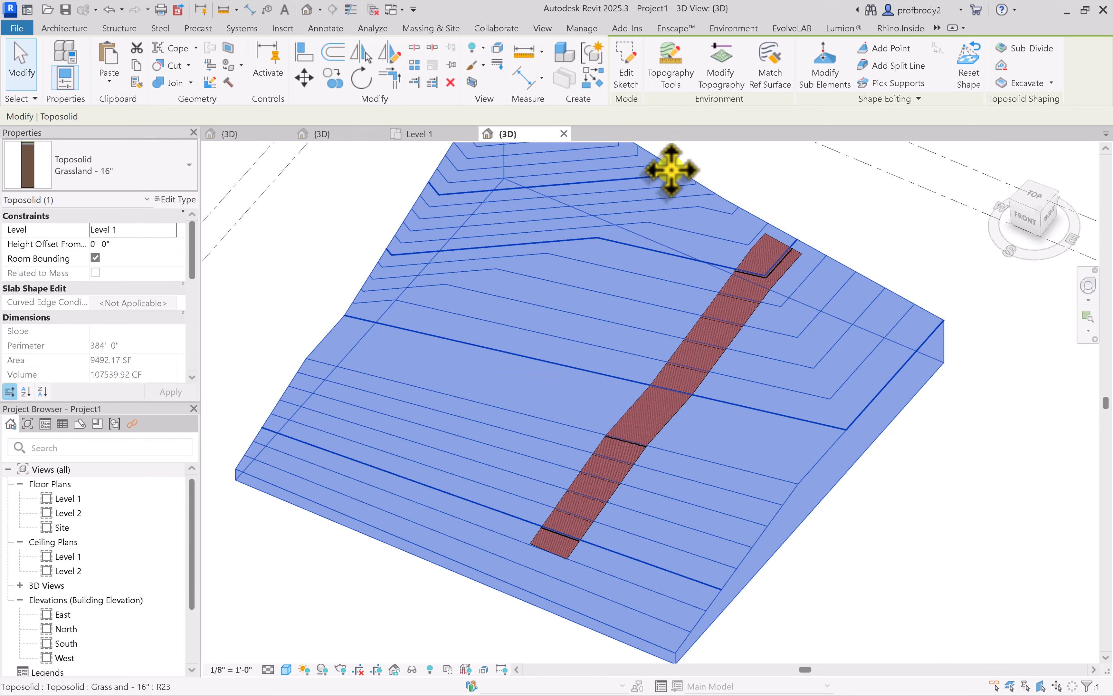
click(823, 74)
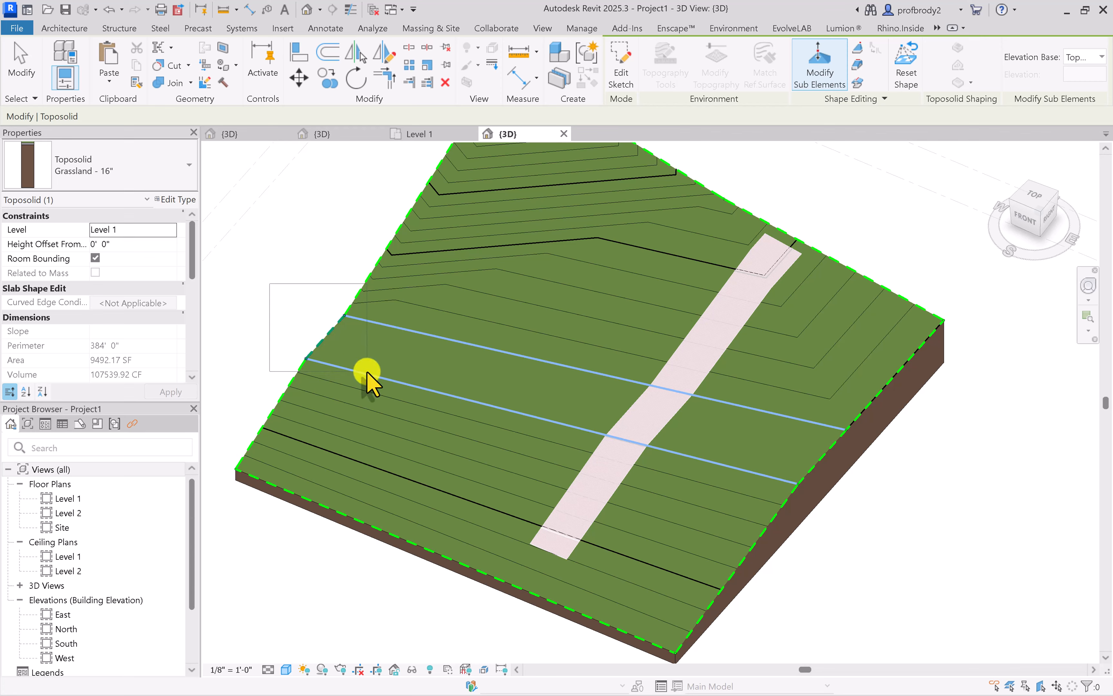
click(306, 358)
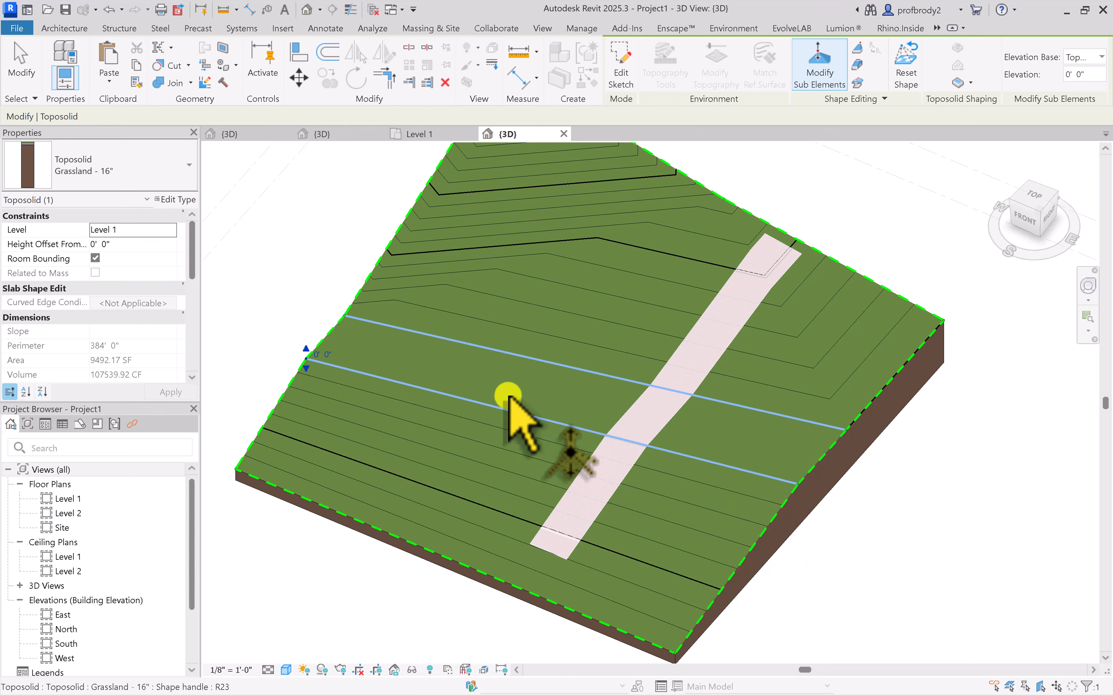
scroll(379, 344, up, 2)
scroll(437, 354, down, 3)
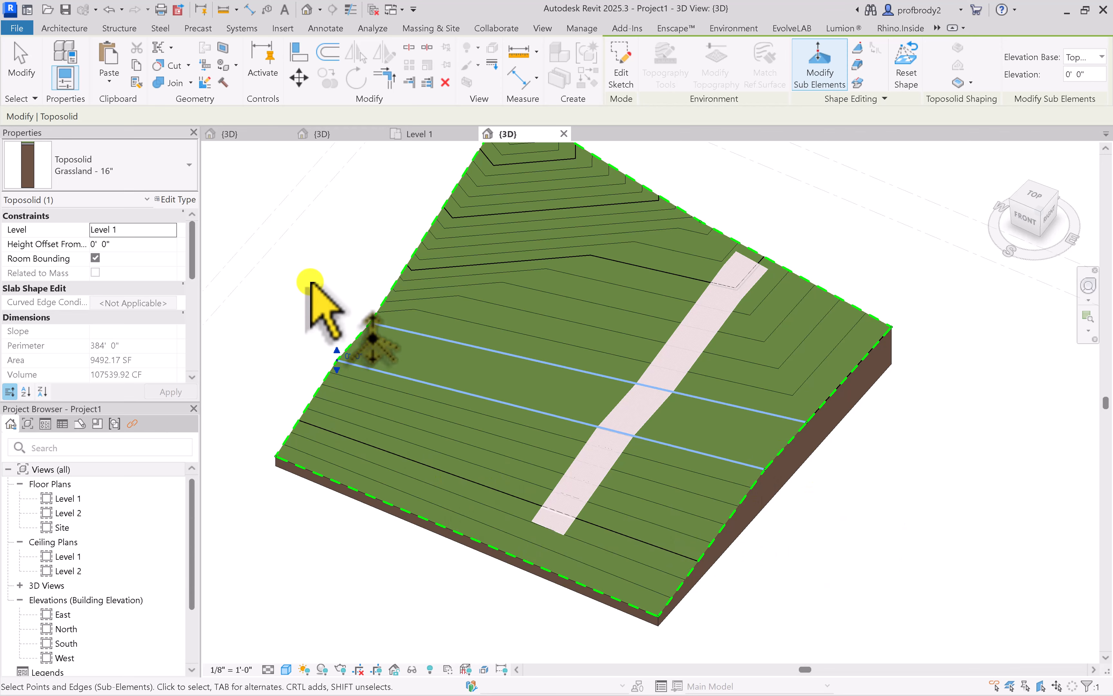
ctrl+drag(381, 327, 385, 333)
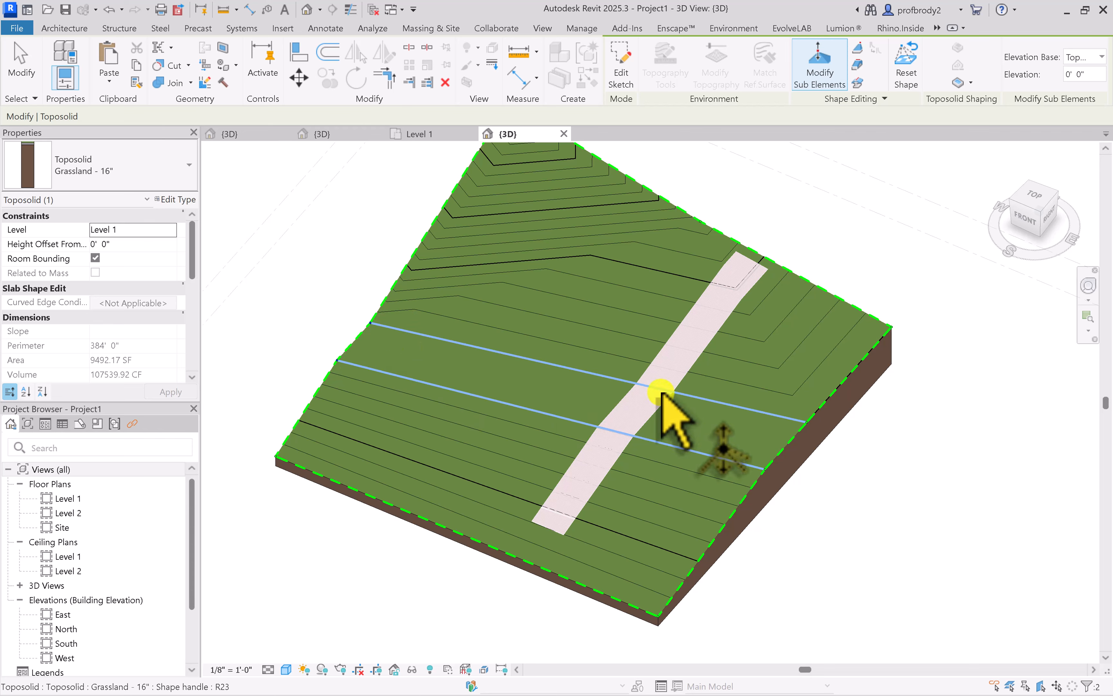
ctrl+drag(756, 569, 860, 382)
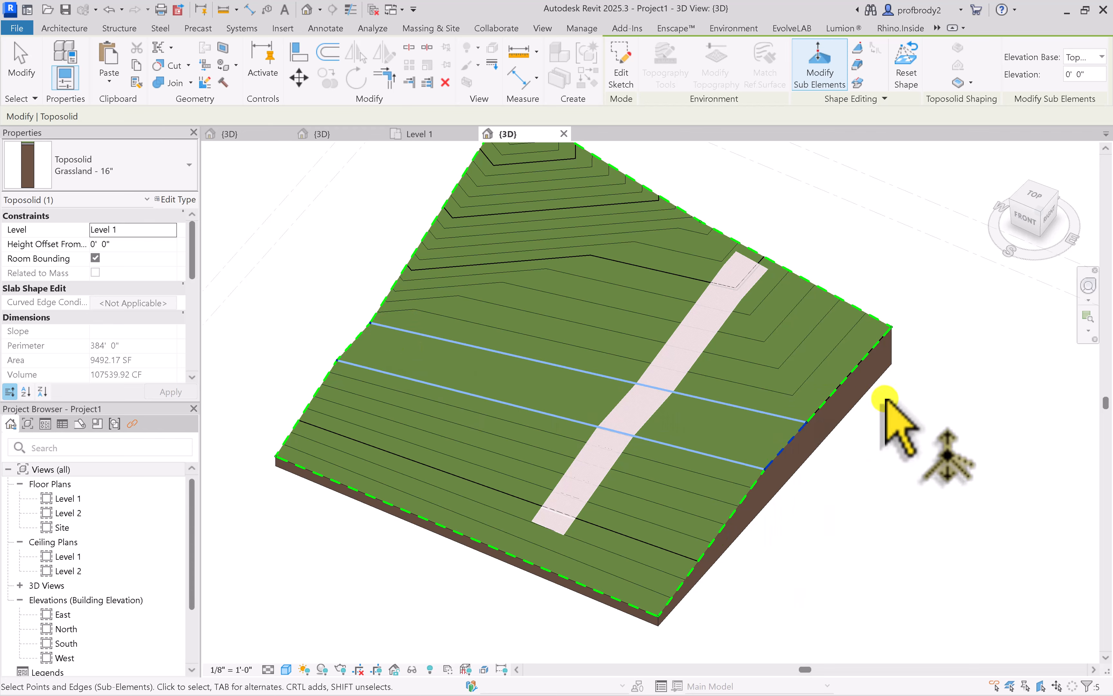
double_click(1090, 74)
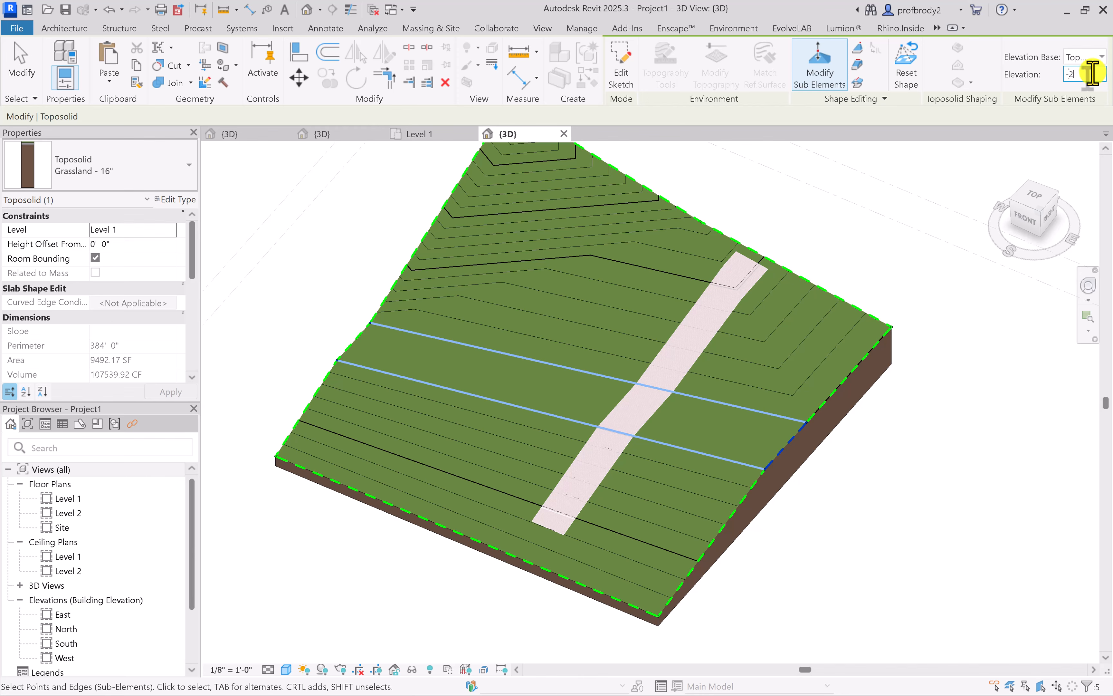
key(Return)
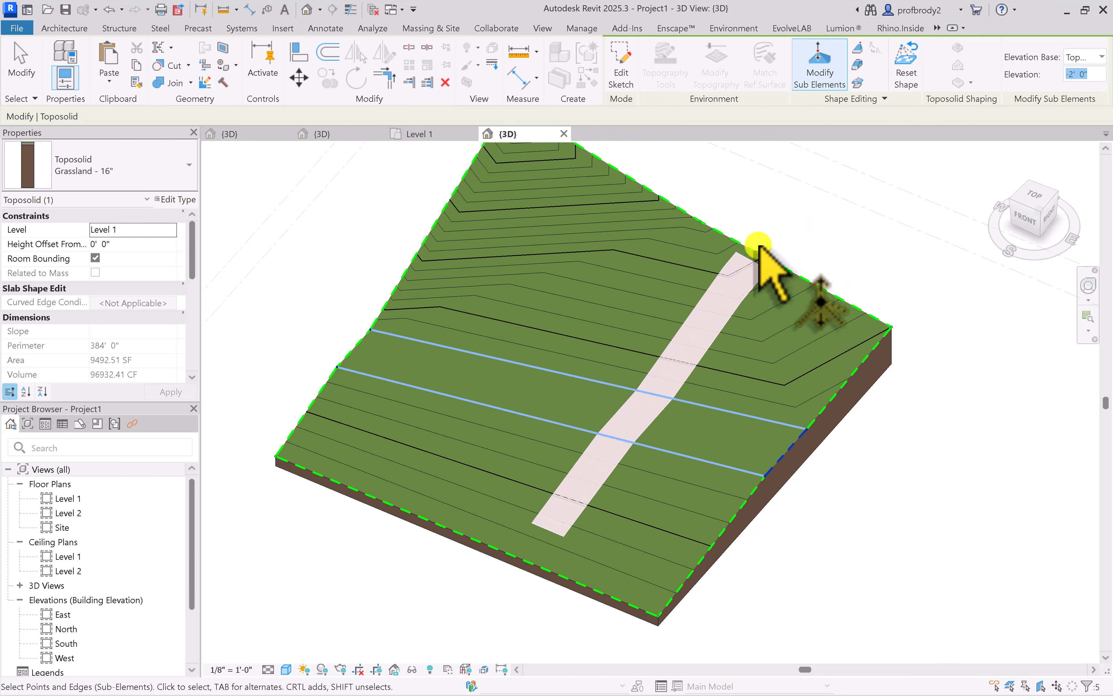
click(325, 297)
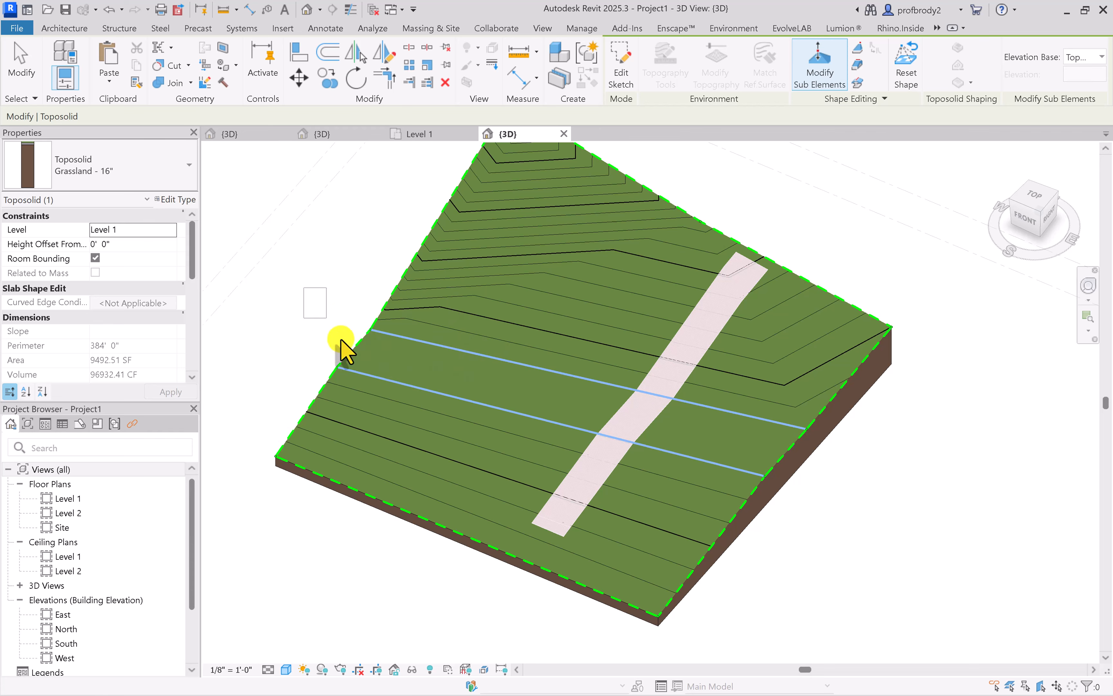
Set the elevation of the left-hand endpoints of the toposolid's two long split lines to 2' 0"
click(338, 368)
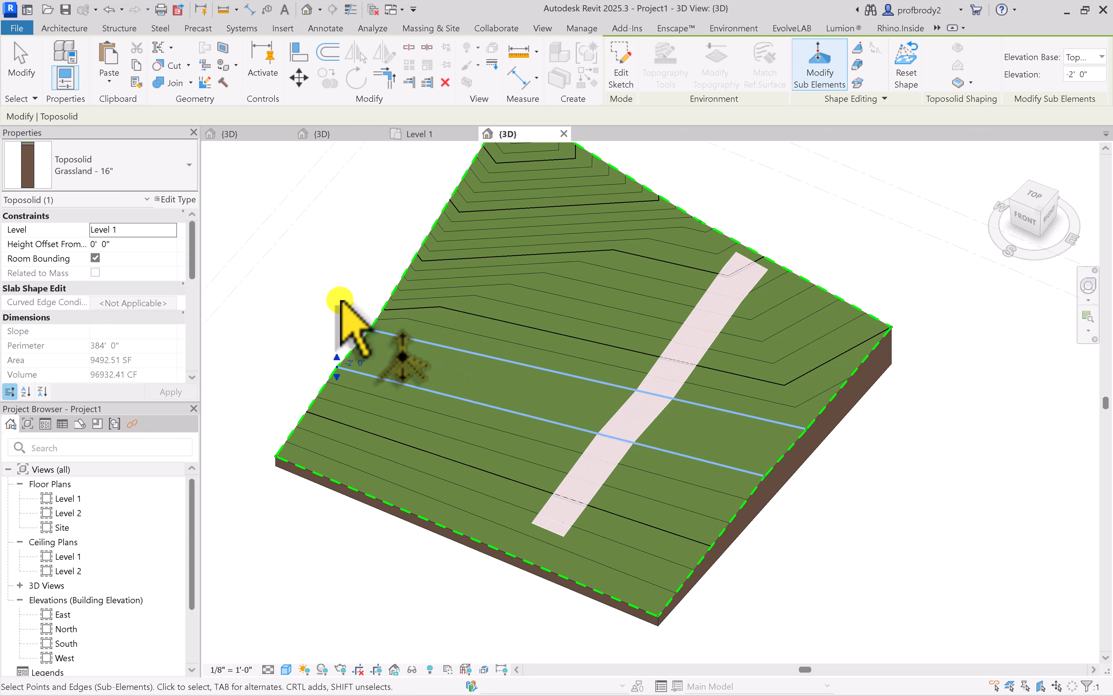
ctrl+click(381, 332)
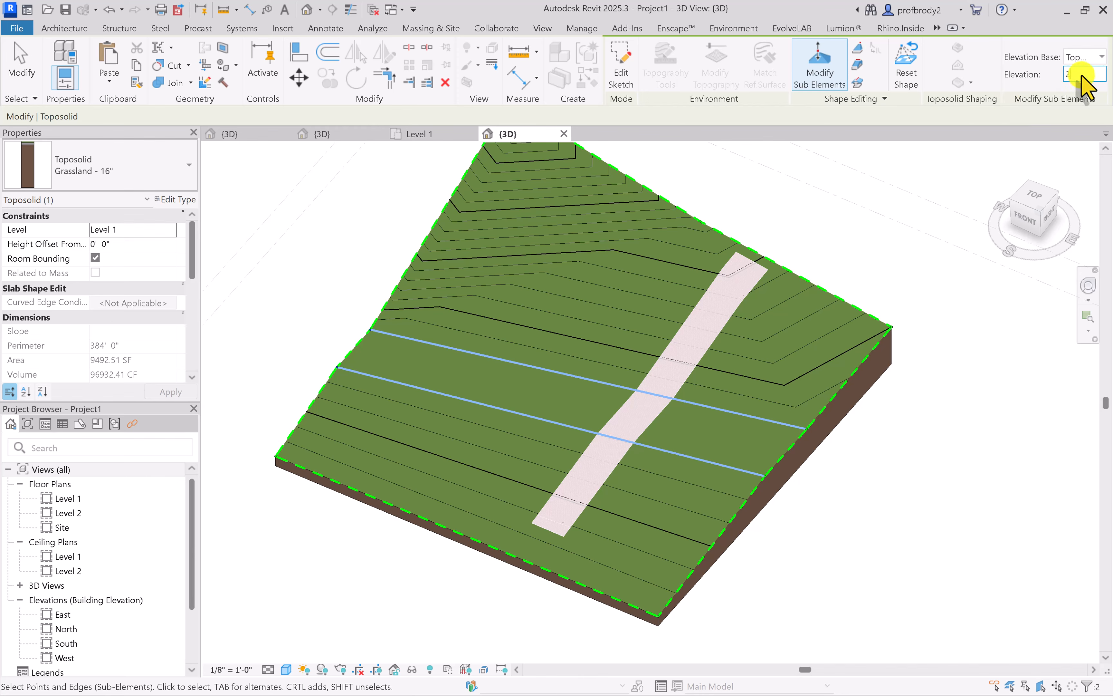
key(Return)
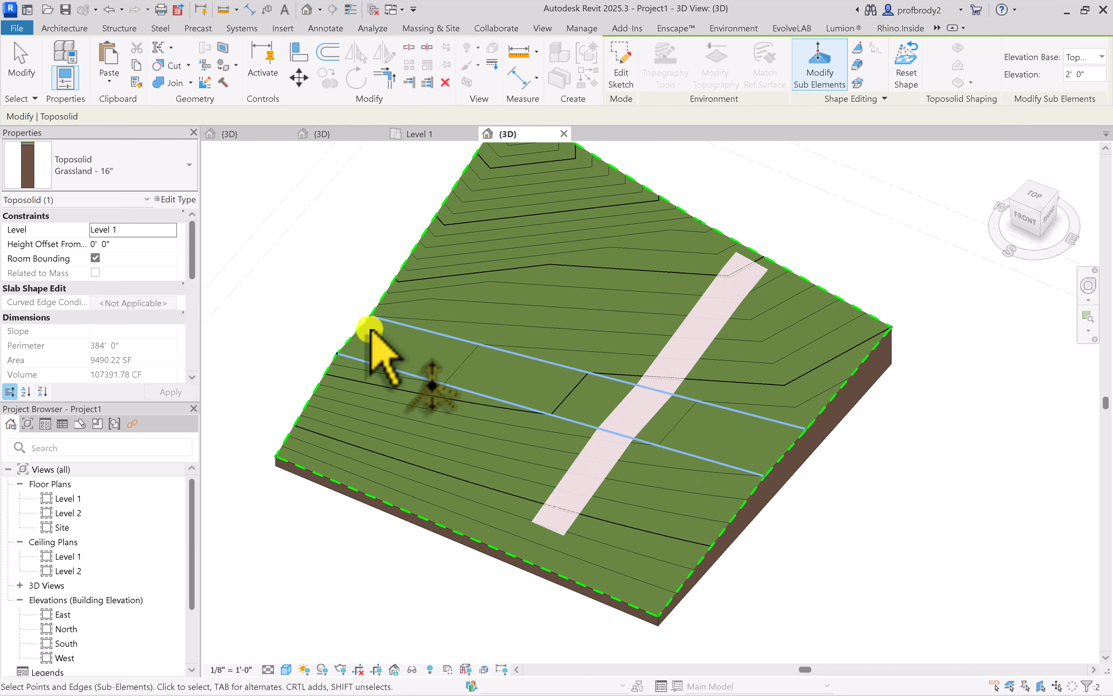
scroll(607, 414, up, 2)
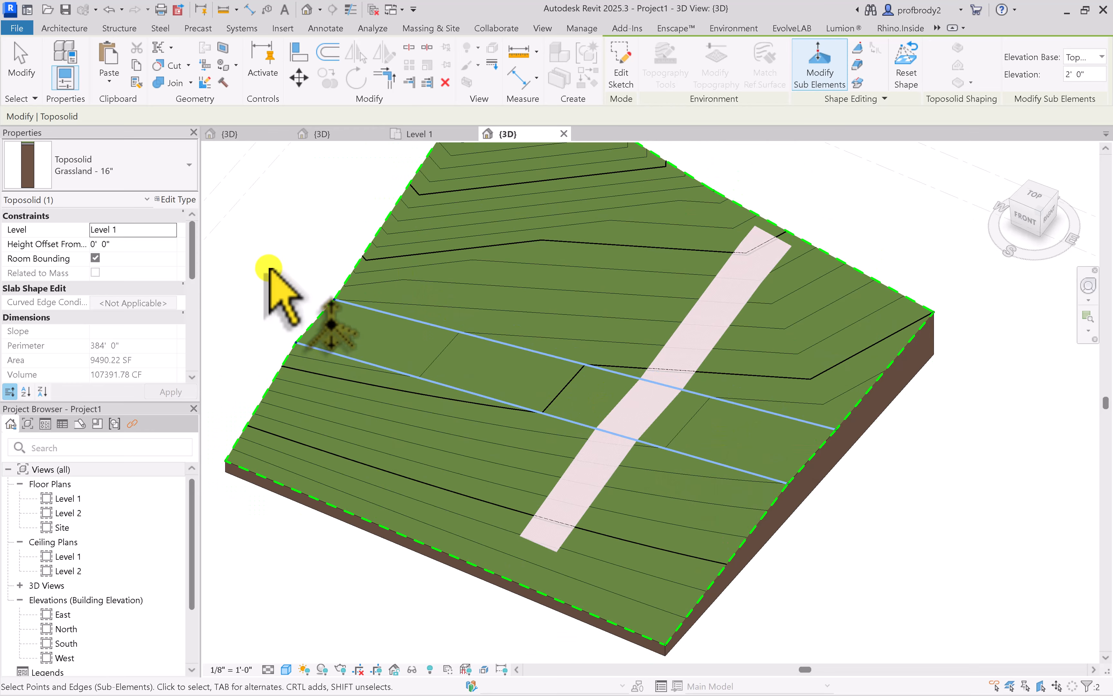
click(272, 269)
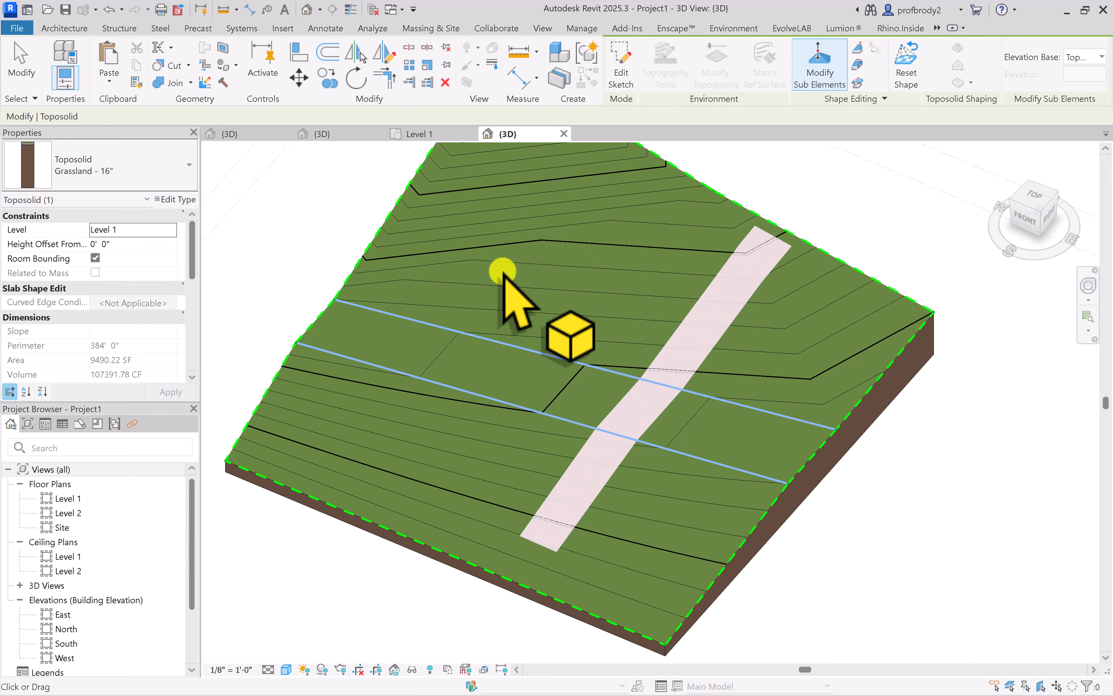
scroll(508, 389, down, 1)
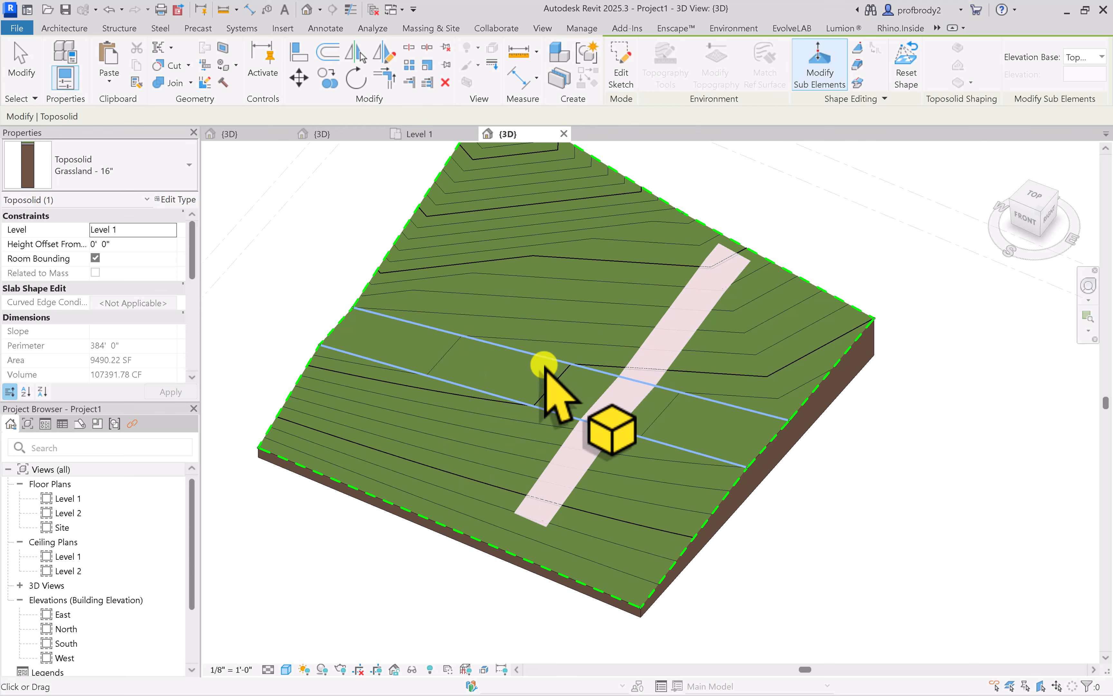
scroll(547, 377, up, 2)
scroll(428, 323, down, 2)
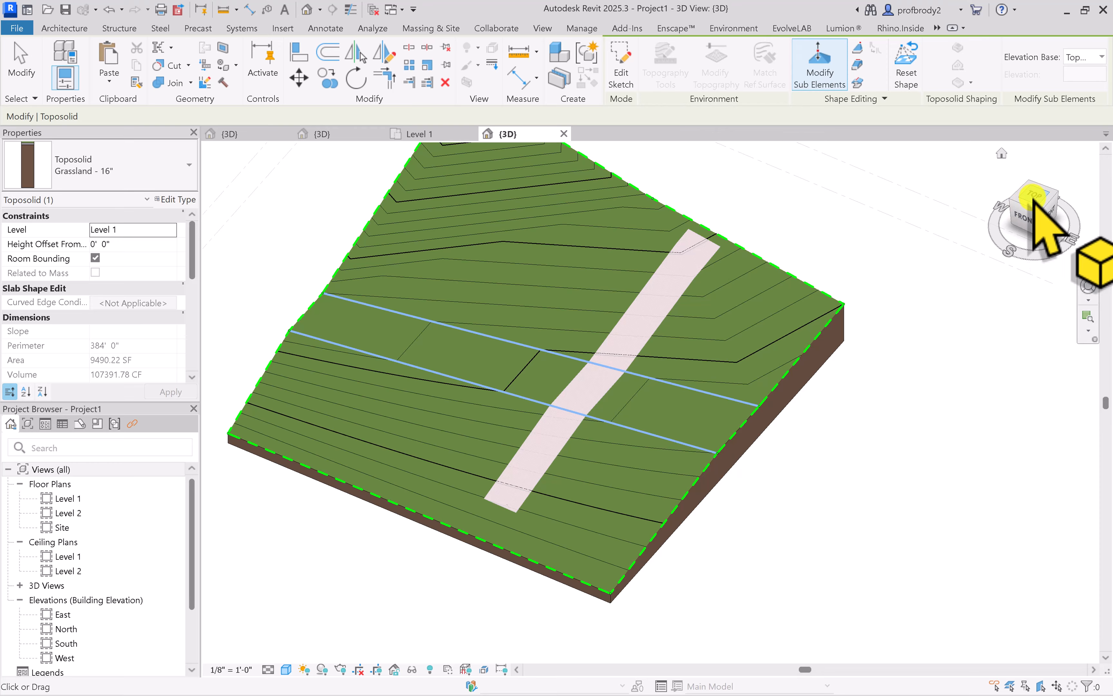
Create a rectangular Generic - 12" floor on Level 1, about 23' 0" by 23' 6", beside the brick strip and crossing the toposolid's split lines
click(1018, 205)
scroll(601, 525, up, 1)
middle_drag(600, 525, 493, 495)
click(44, 25)
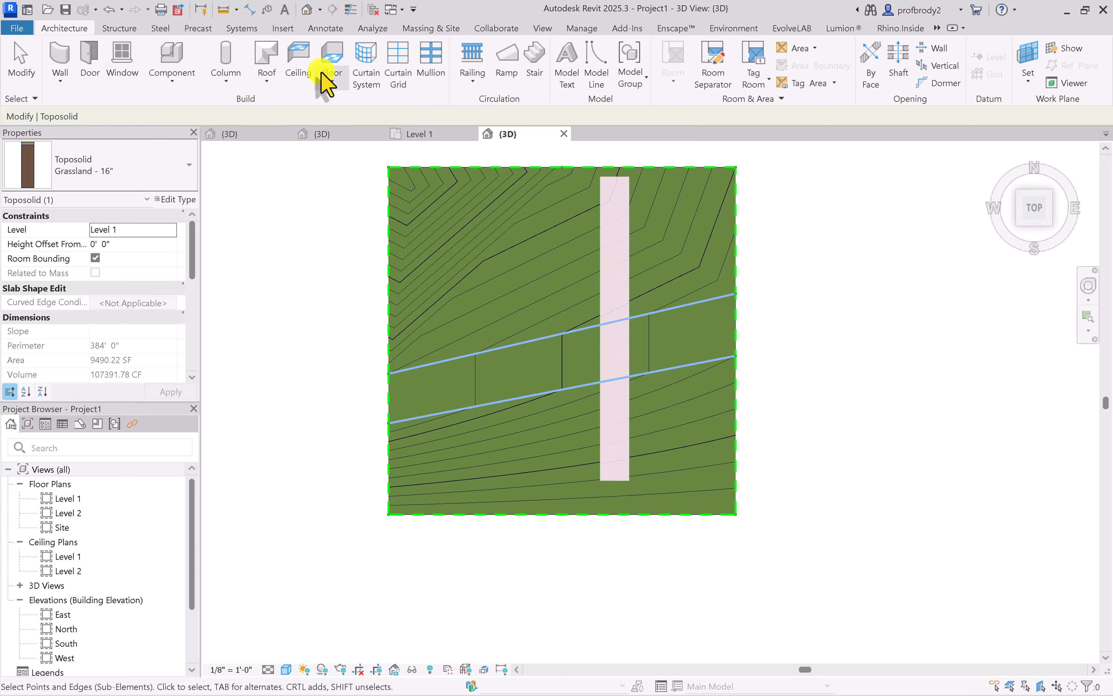
click(331, 60)
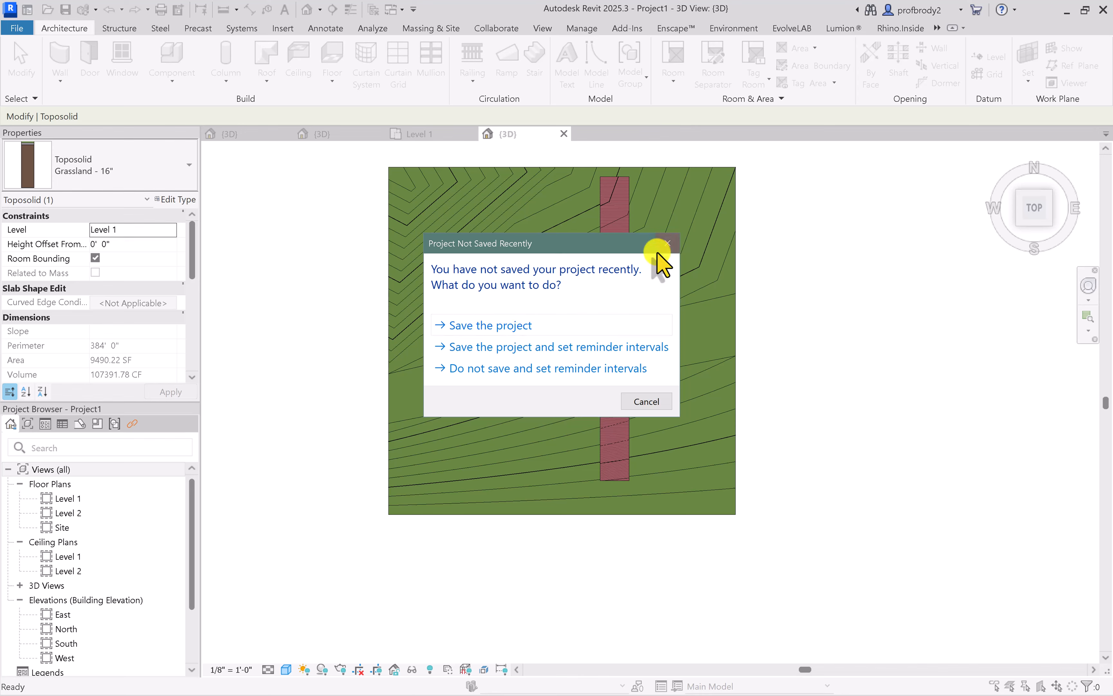
click(668, 242)
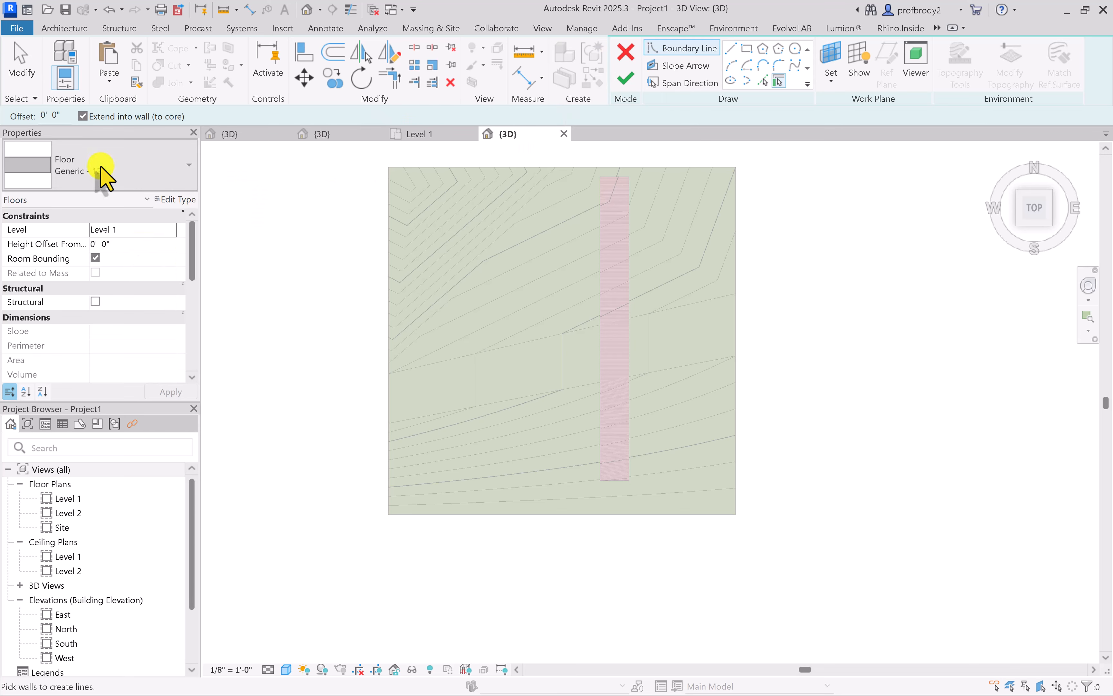
click(743, 47)
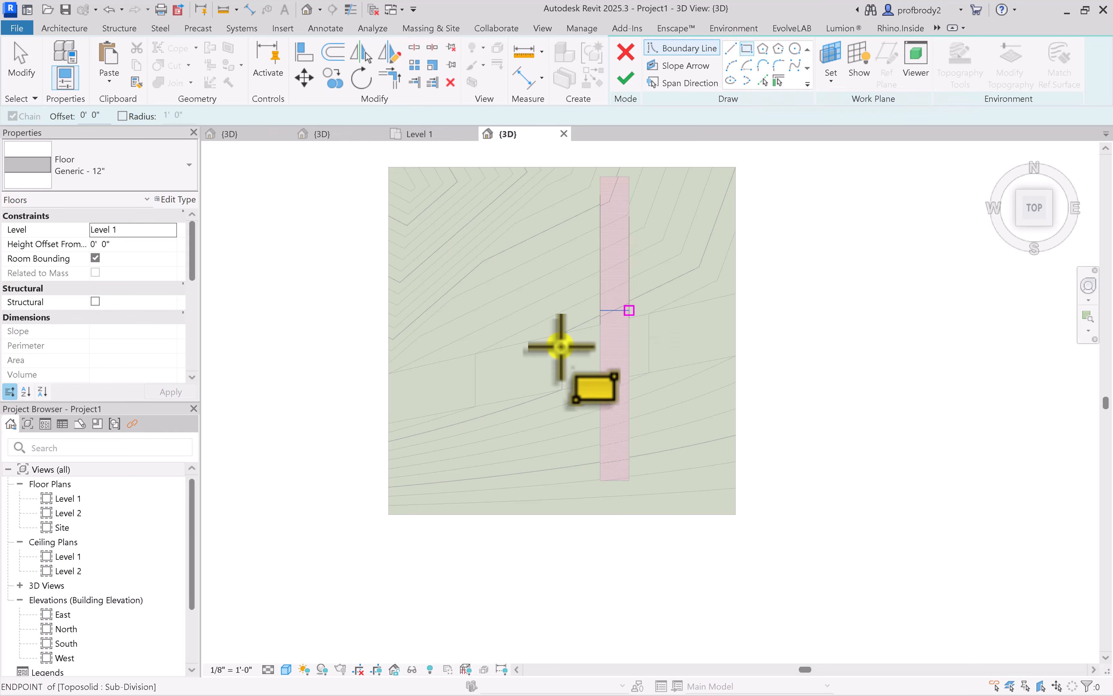
click(483, 339)
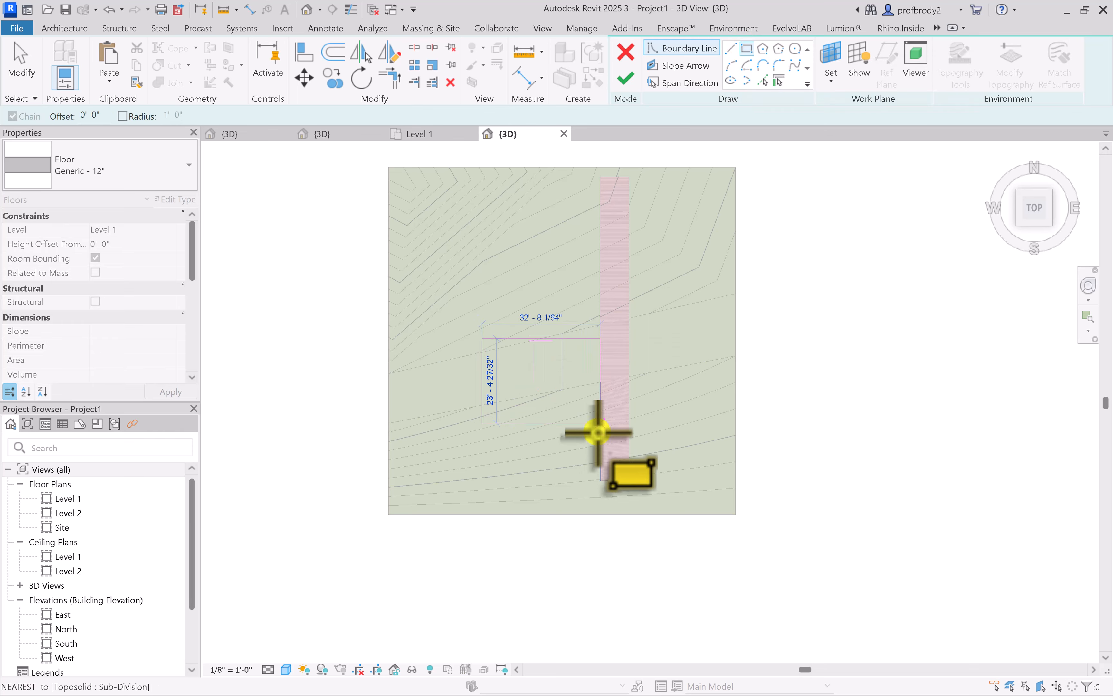
click(565, 423)
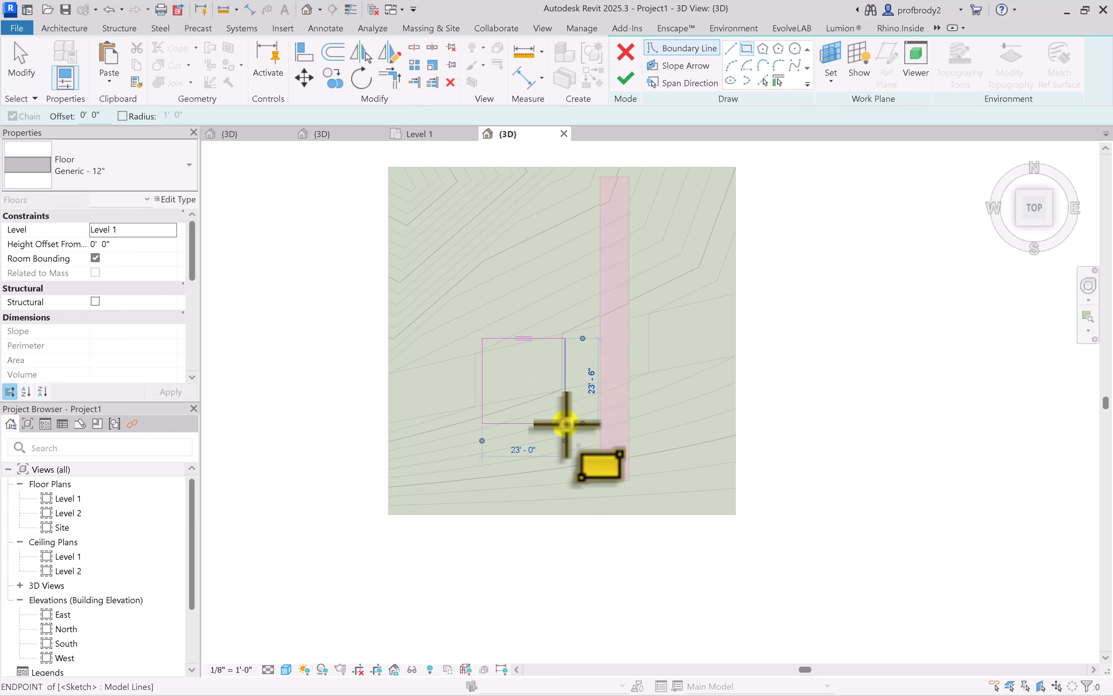
click(625, 81)
Examine in 3D how the new floor and the Level 1 plane intersect the sloping toposolid
shift+middle_drag(410, 378, 536, 359)
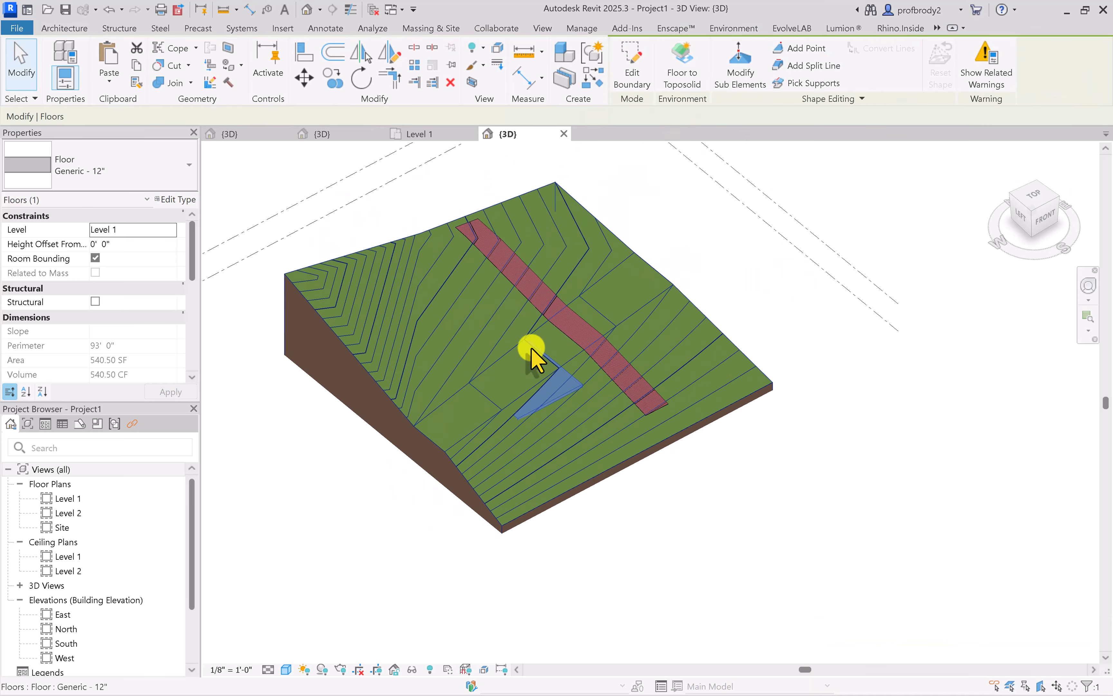
scroll(535, 359, up, 5)
scroll(584, 444, down, 1)
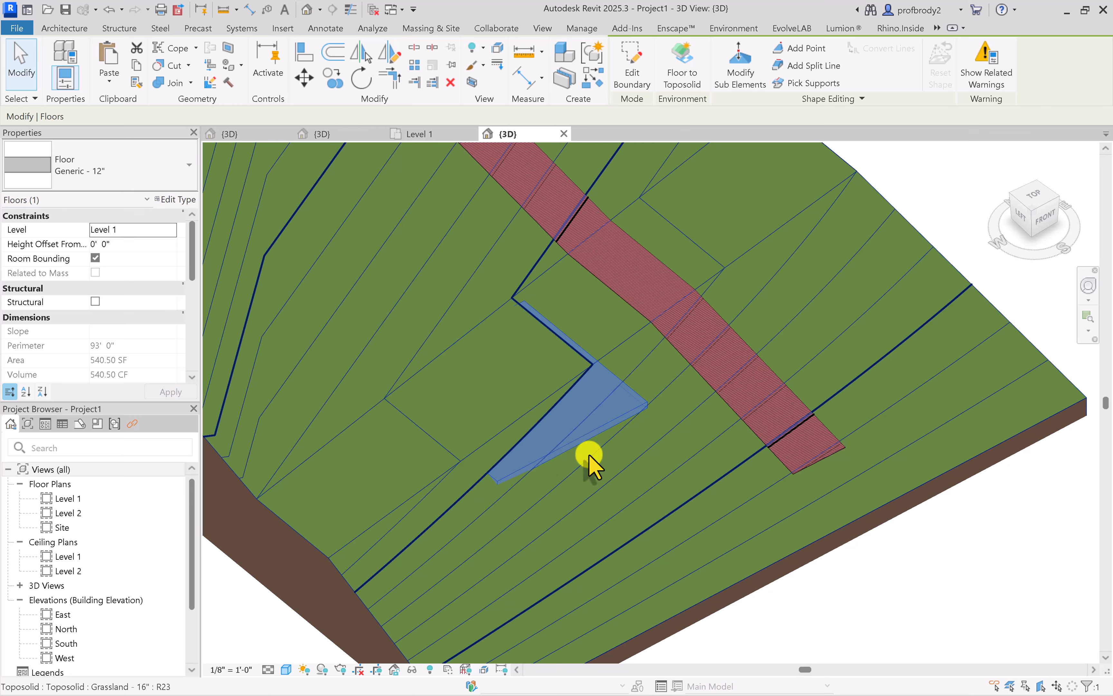
scroll(518, 456, down, 4)
scroll(516, 447, down, 1)
middle_drag(472, 460, 570, 409)
click(262, 260)
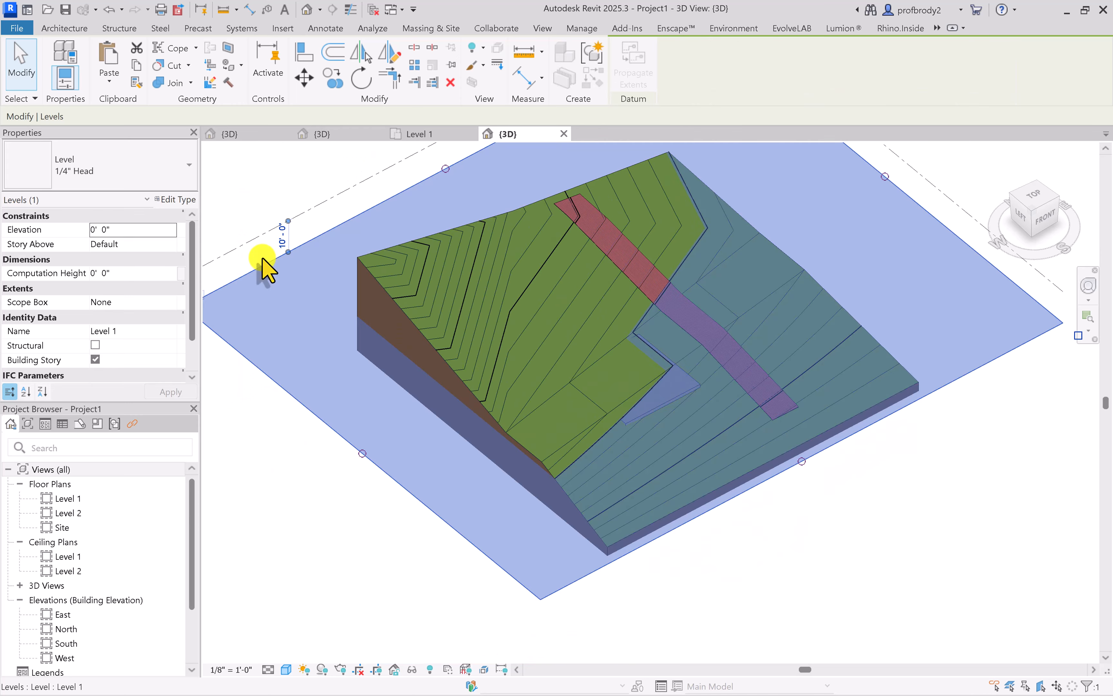
shift+middle_drag(375, 370, 365, 293)
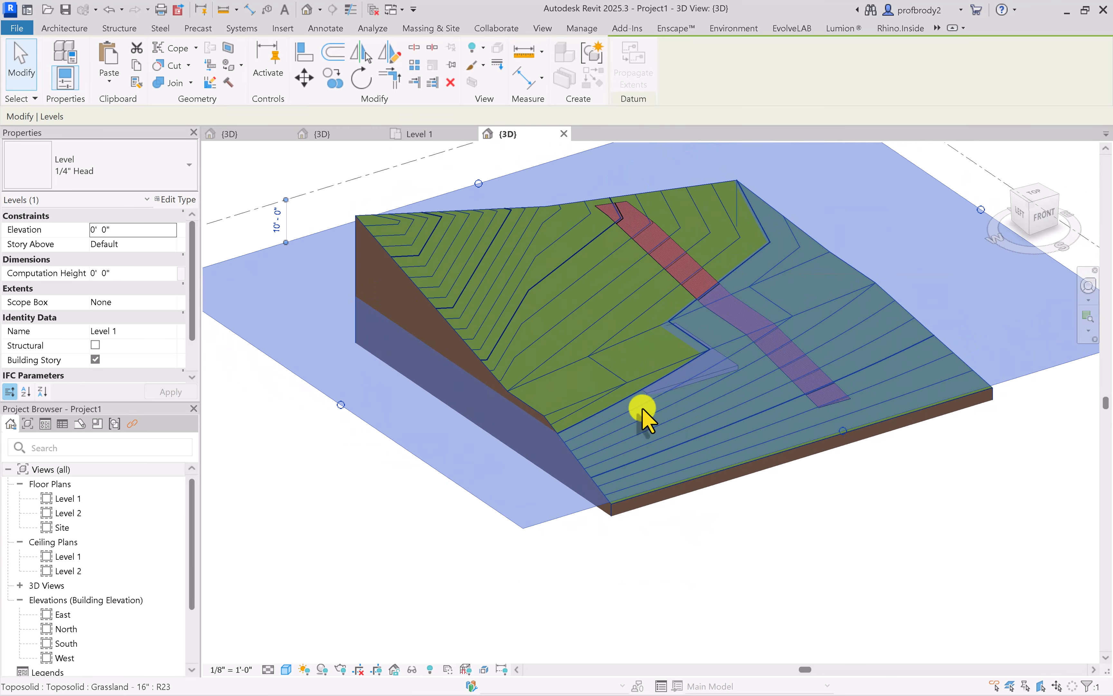
scroll(541, 393, down, 1)
middle_drag(542, 393, 581, 402)
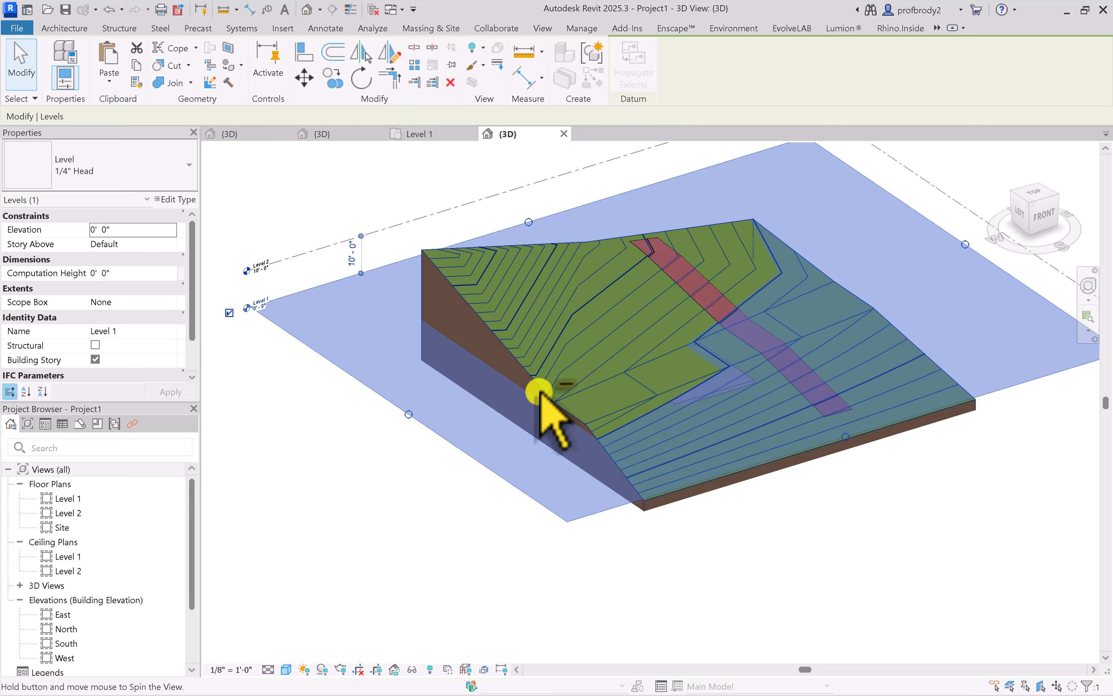
click(732, 397)
scroll(732, 399, up, 3)
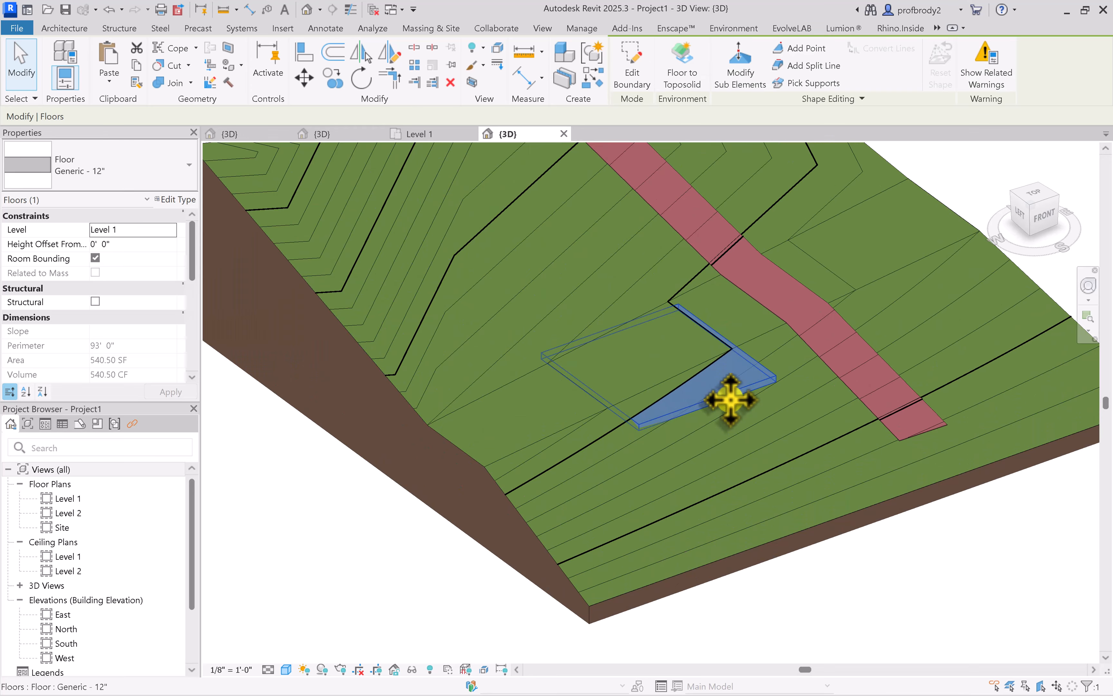
scroll(731, 399, up, 1)
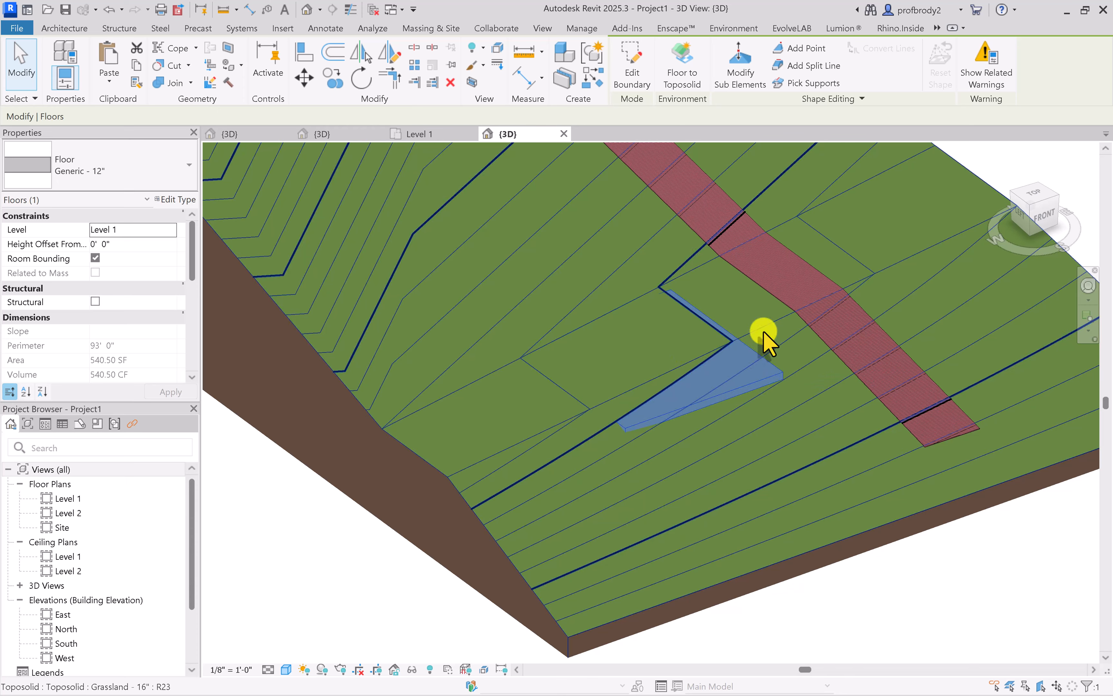
Excavate the toposolid with the Generic - 12" floor and inspect the cut around the slab
click(977, 184)
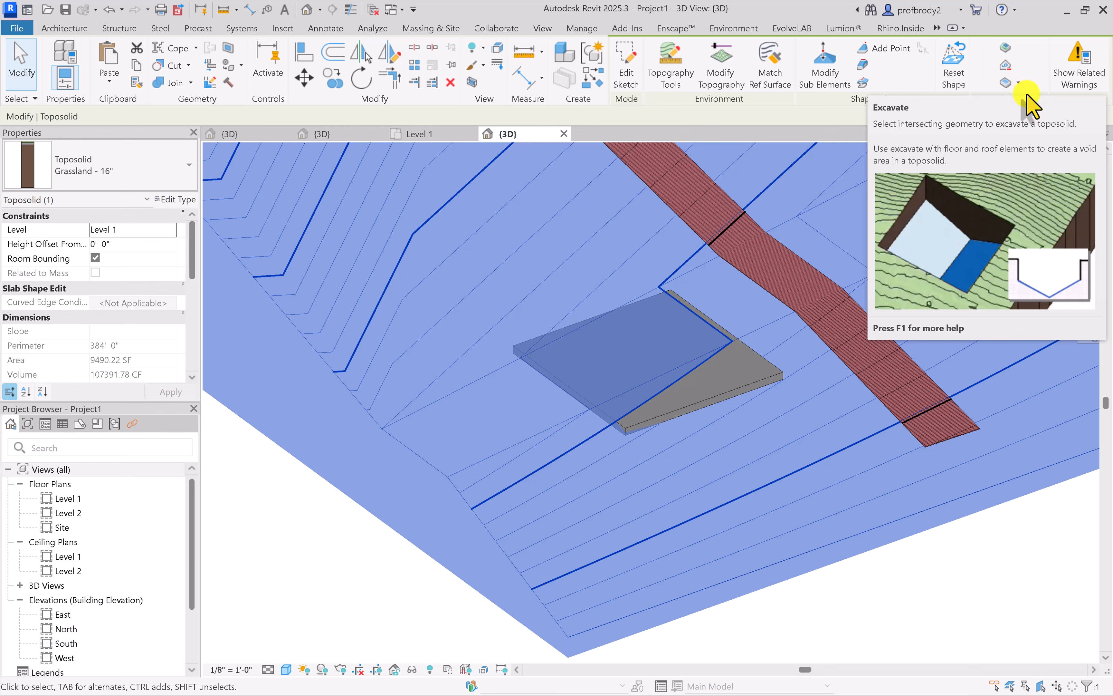
click(1018, 84)
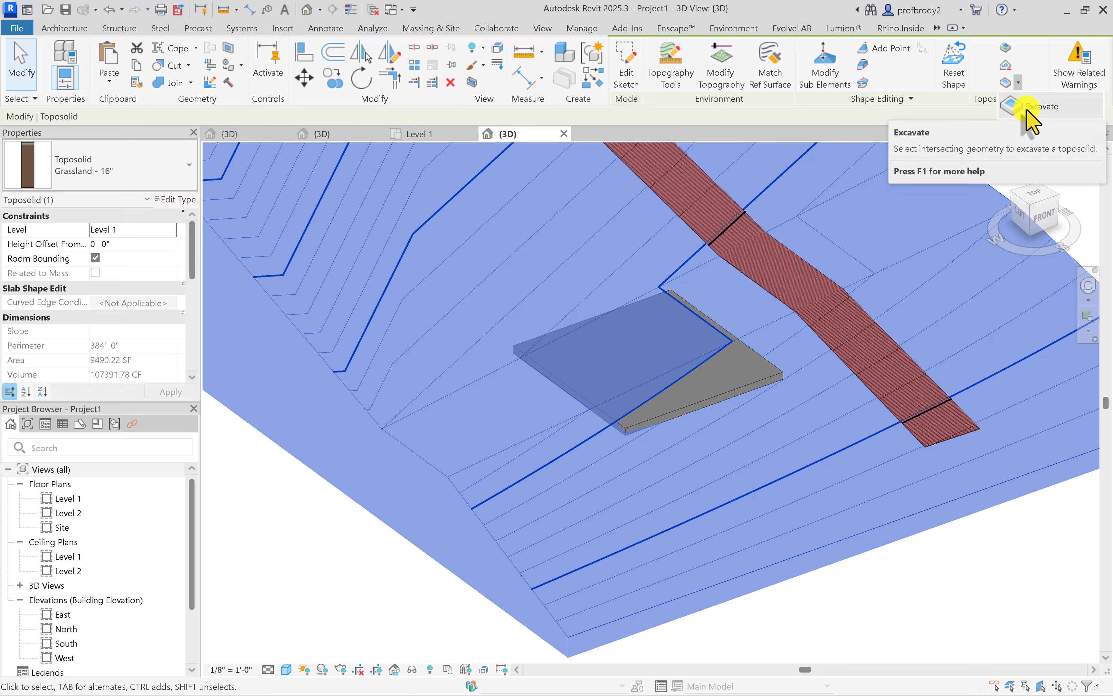
click(1021, 105)
click(769, 363)
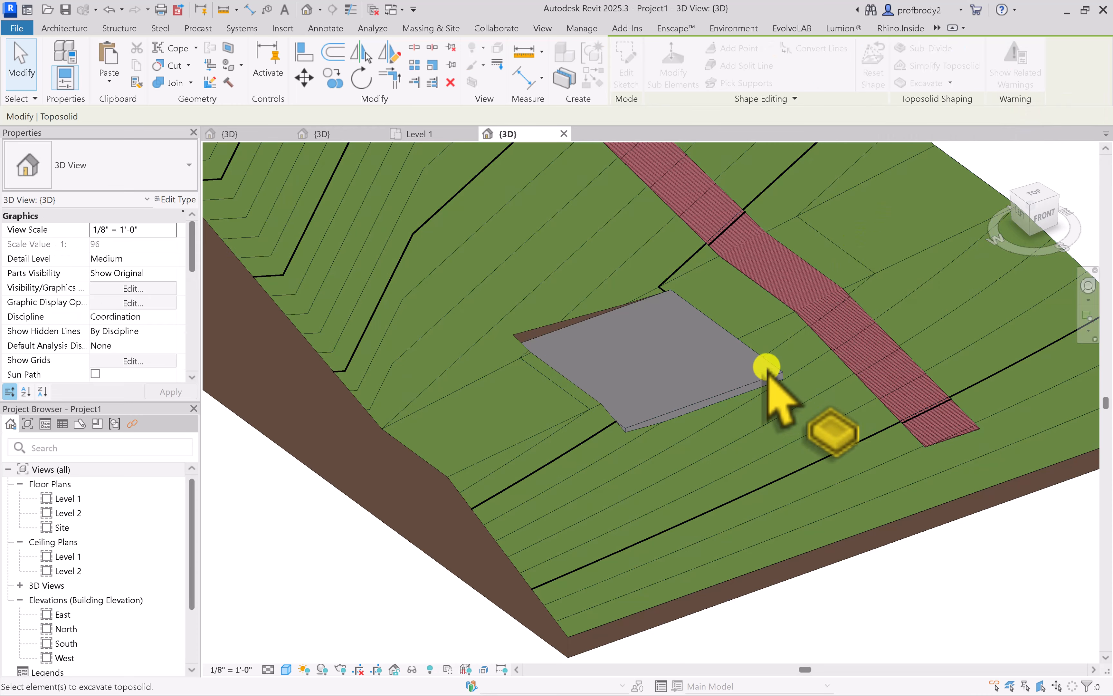
scroll(607, 373, up, 3)
shift+middle_drag(608, 360, 558, 442)
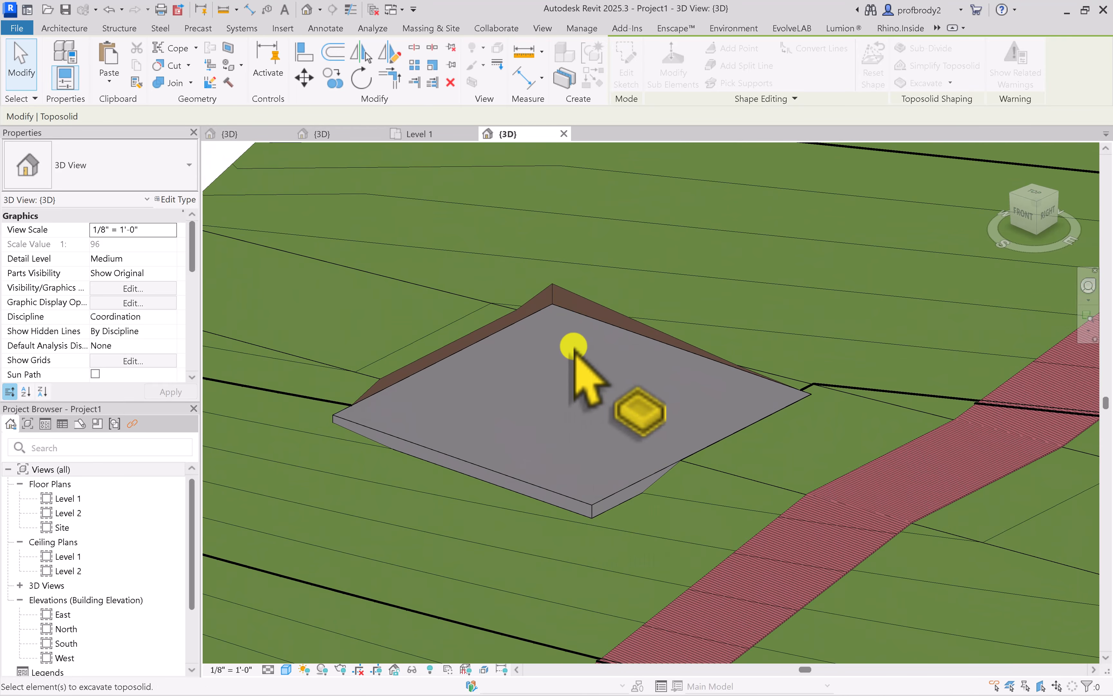
scroll(476, 348, up, 2)
scroll(476, 348, up, 1)
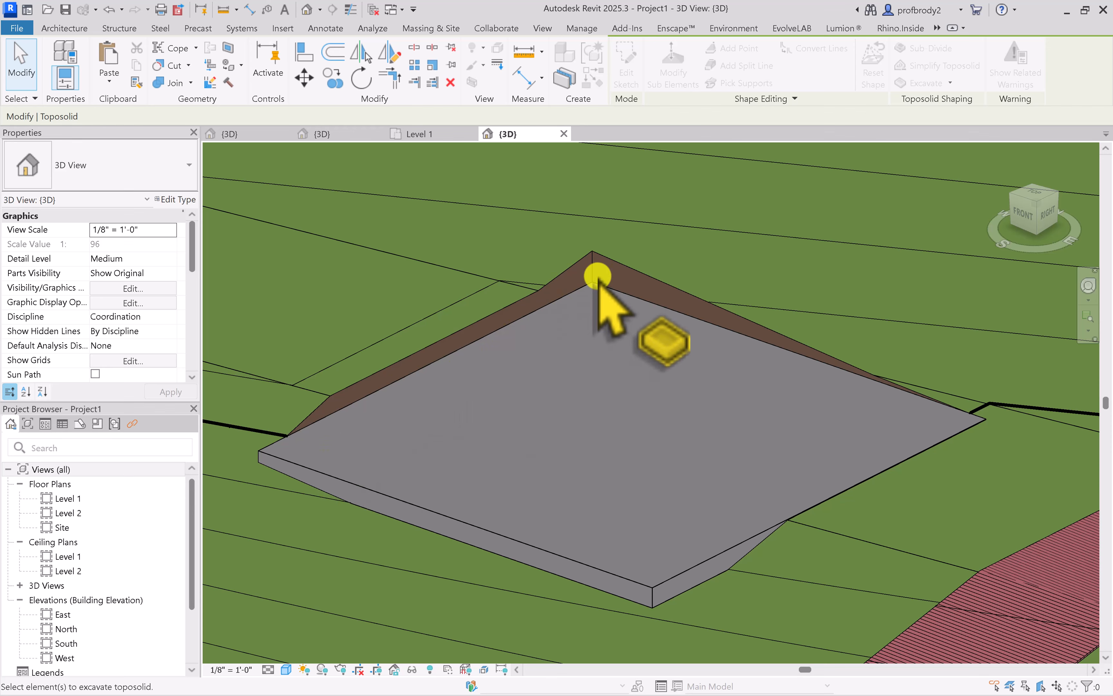
scroll(597, 276, up, 2)
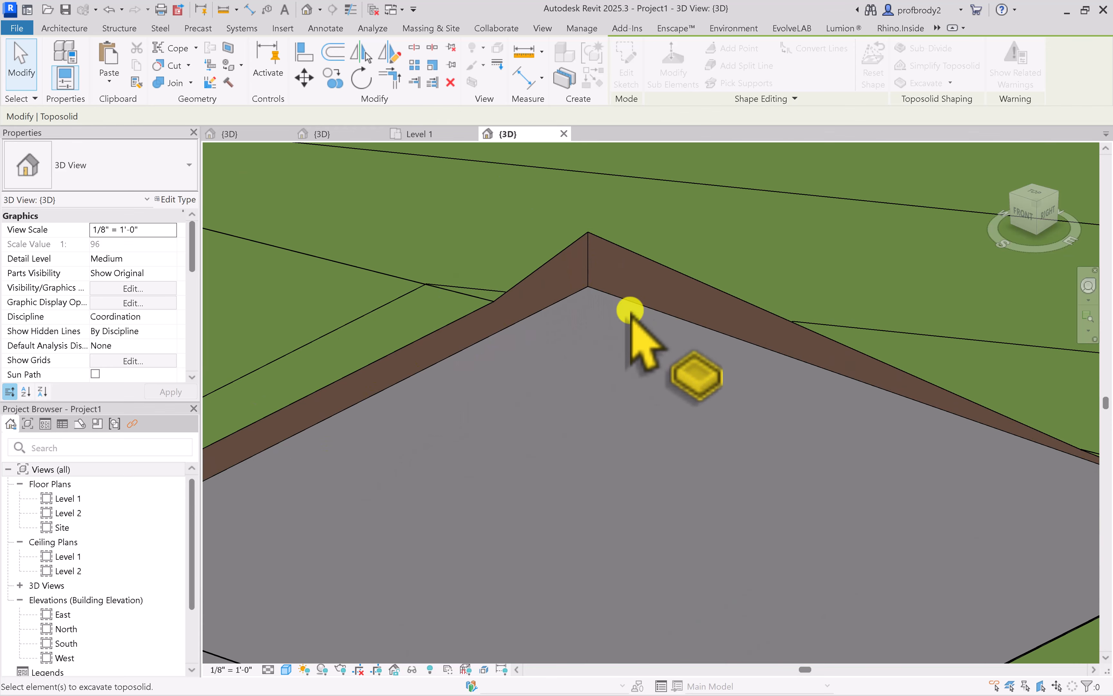
scroll(637, 306, down, 2)
scroll(647, 389, down, 3)
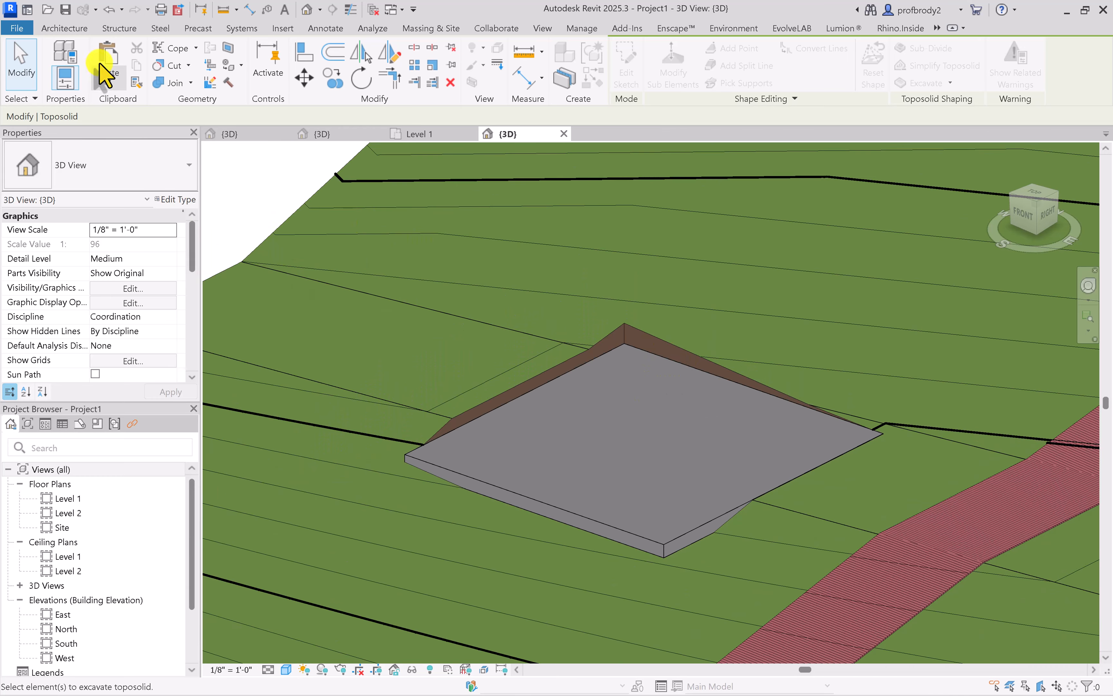
click(19, 60)
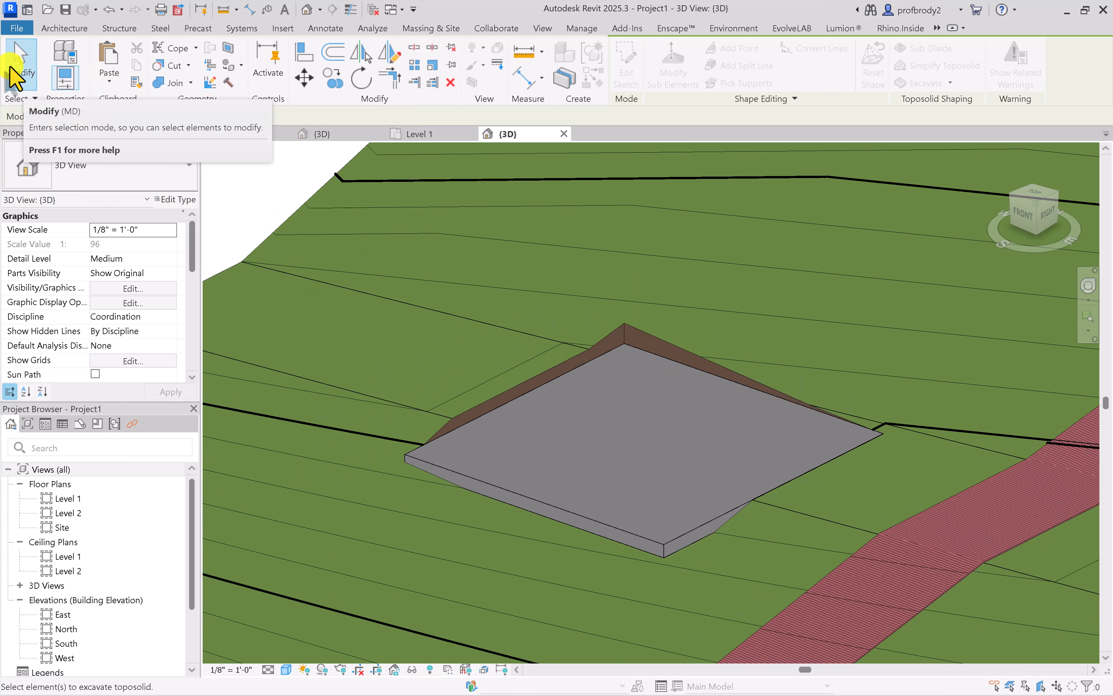
Lower the floor's front edge to -2' 6" and its front corner point to -3' 6" with Modify Sub Elements
click(651, 539)
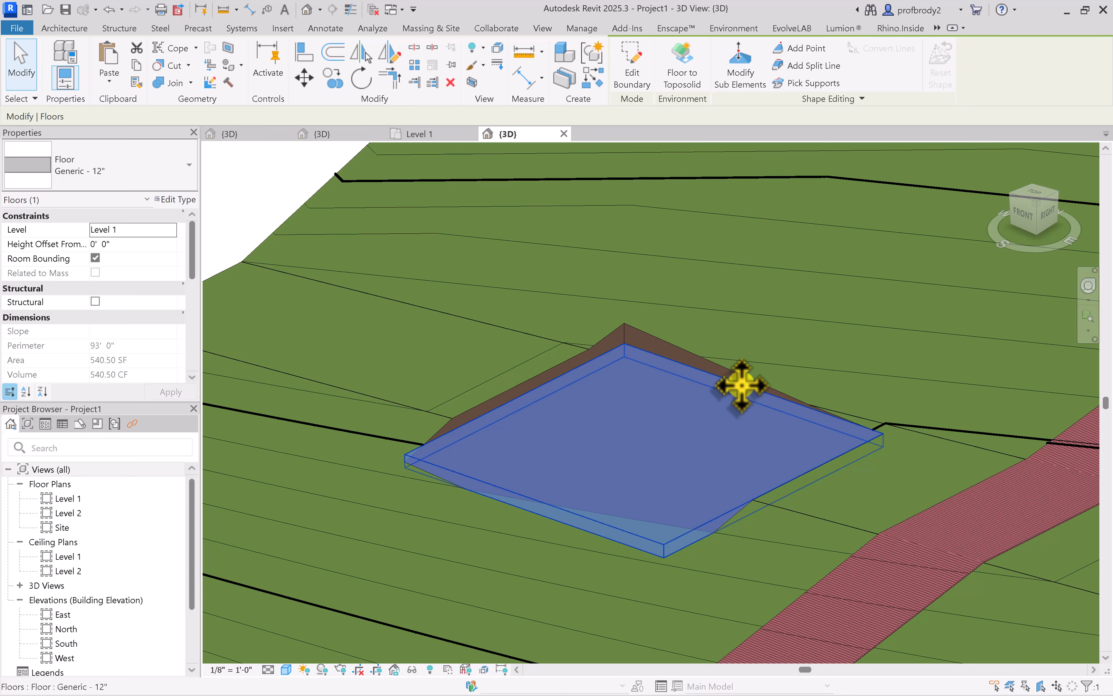
click(734, 70)
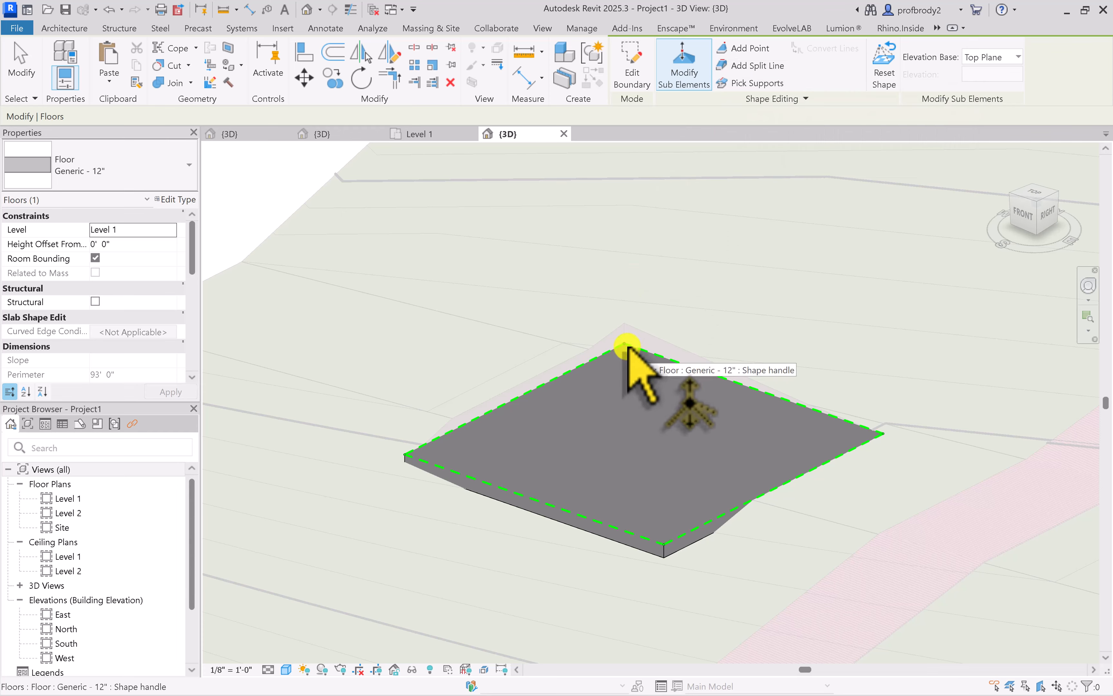
click(662, 541)
click(612, 529)
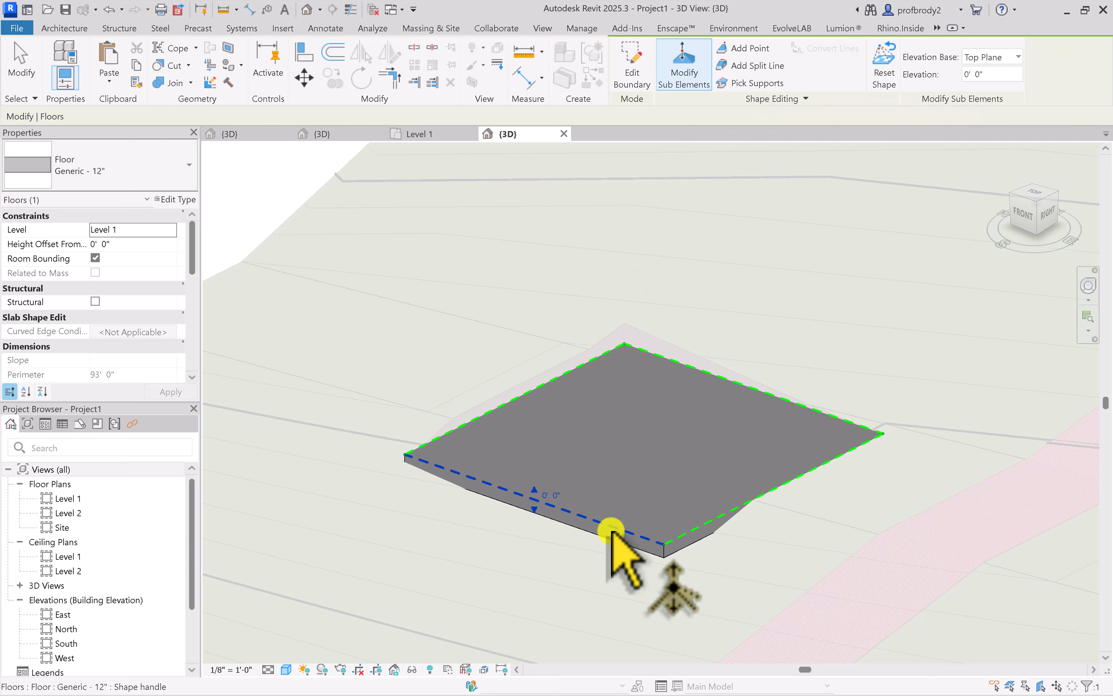
drag(535, 509, 538, 538)
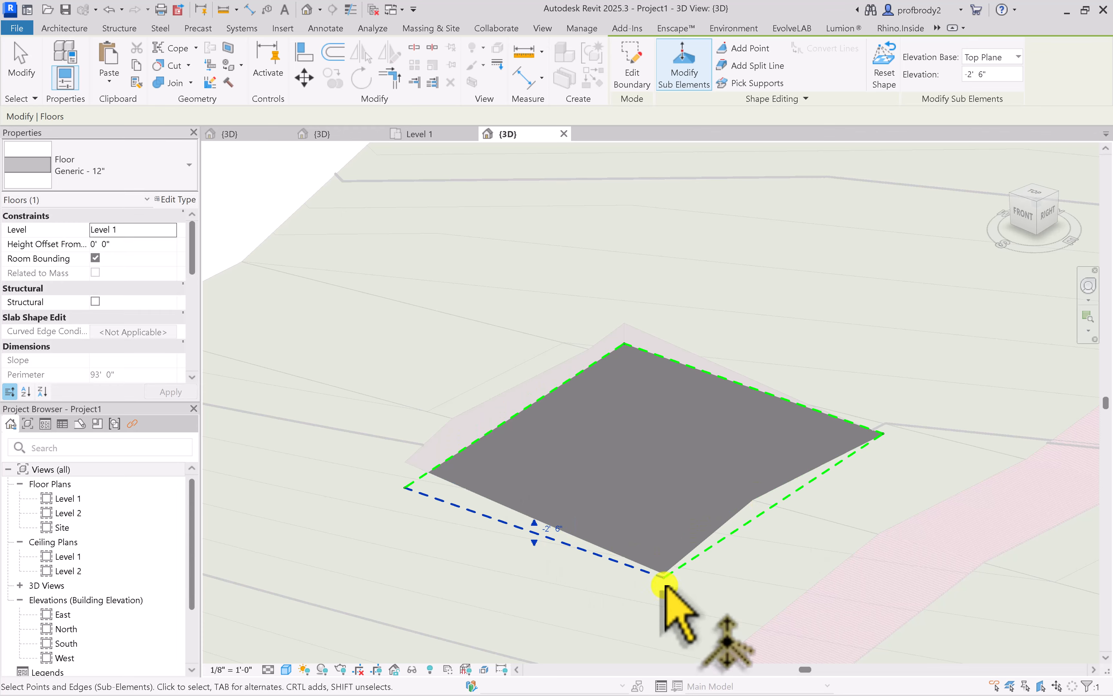
key(Escape)
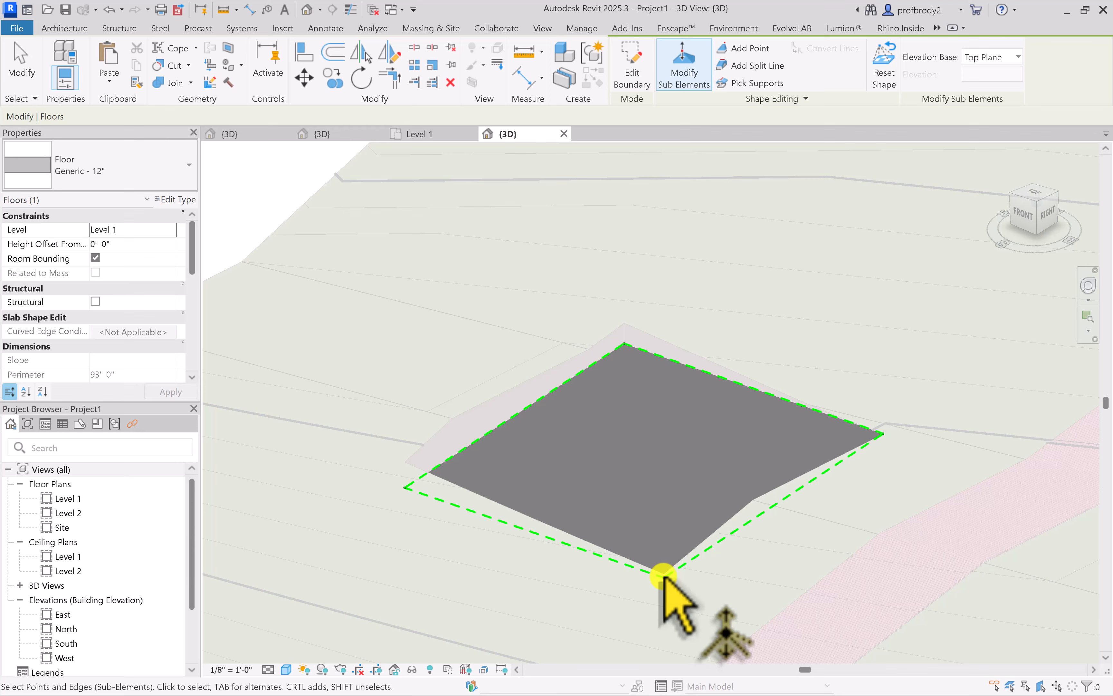
drag(650, 509, 676, 594)
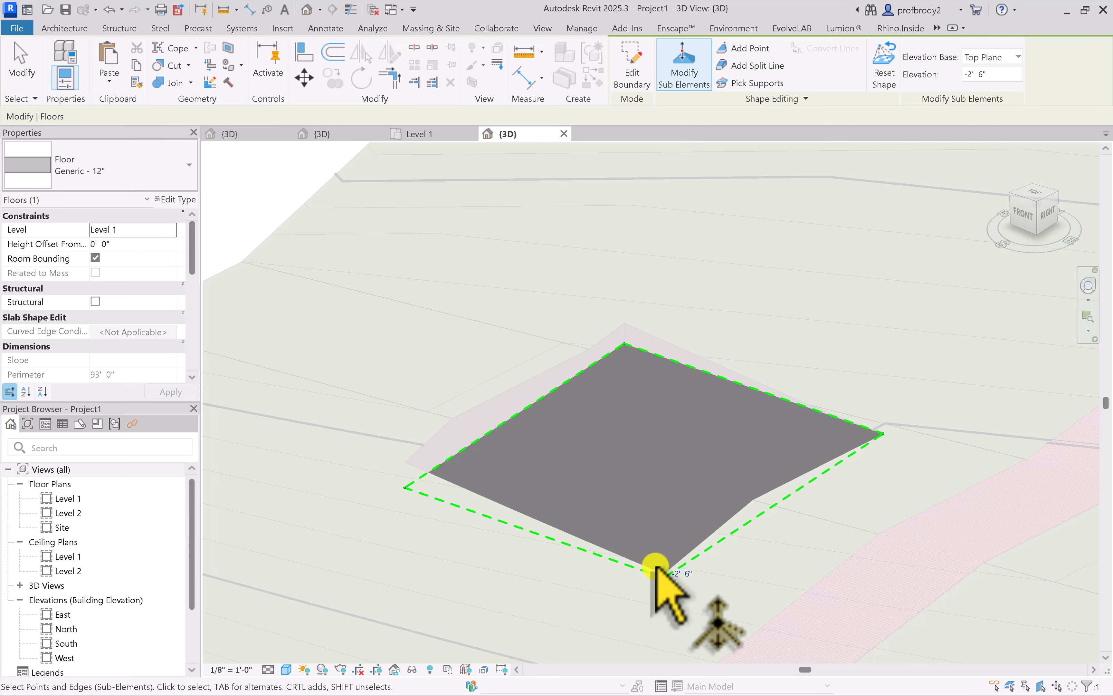
click(671, 592)
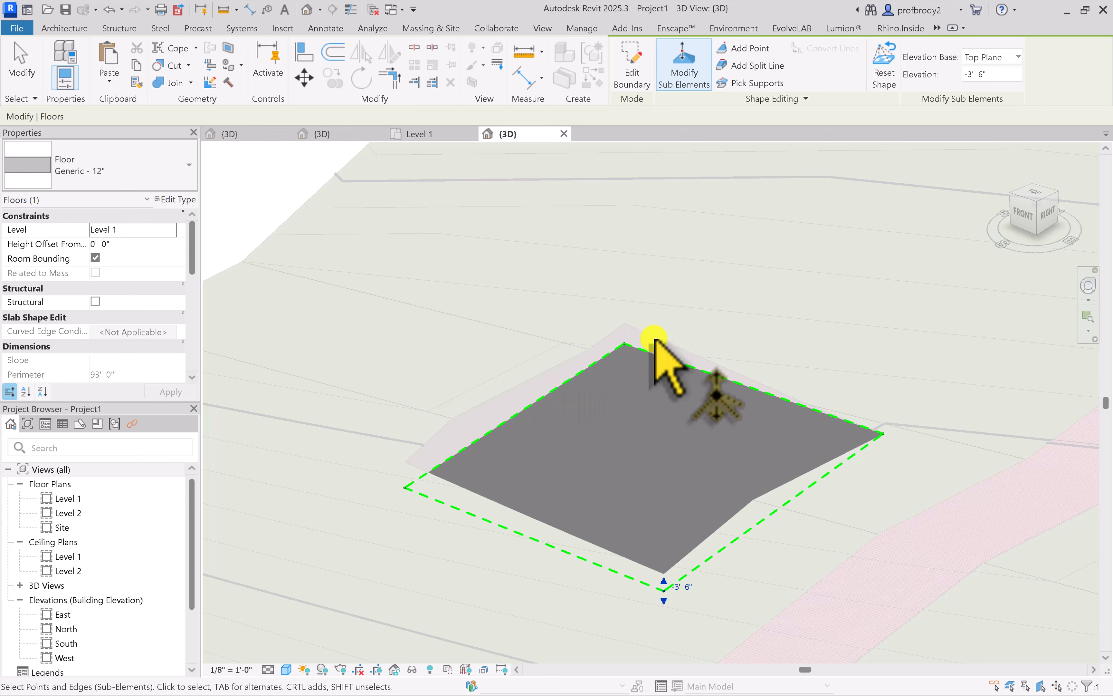
Raise the floor's front-left corner point to an elevation of about -1' 7" and finish the shape editing
click(692, 380)
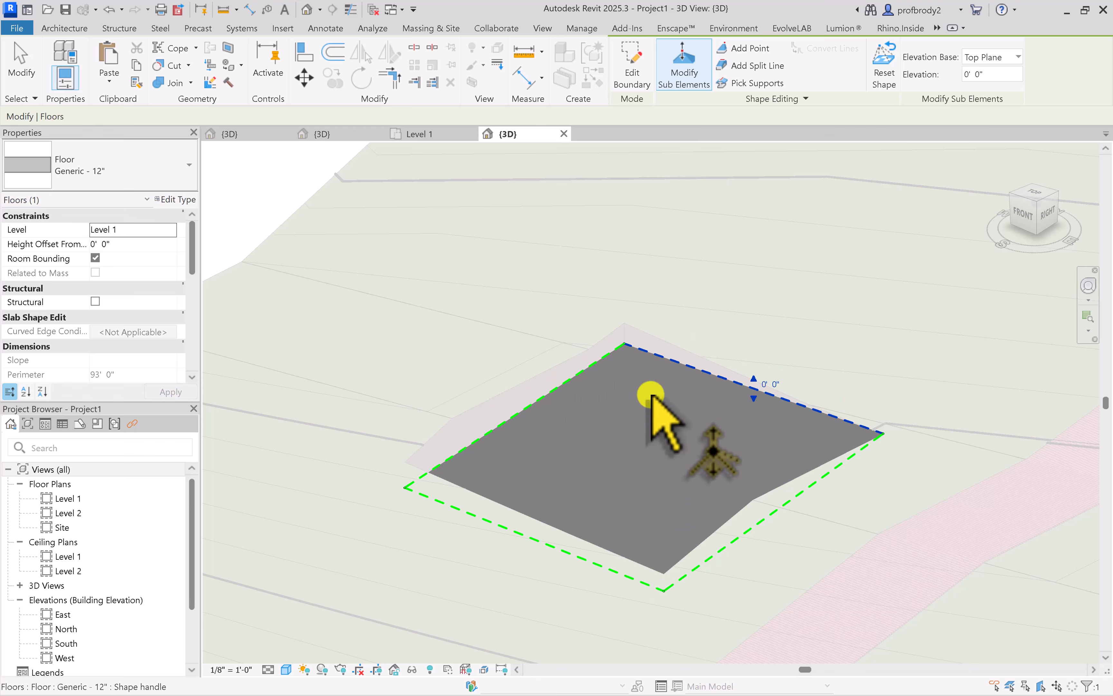
click(406, 490)
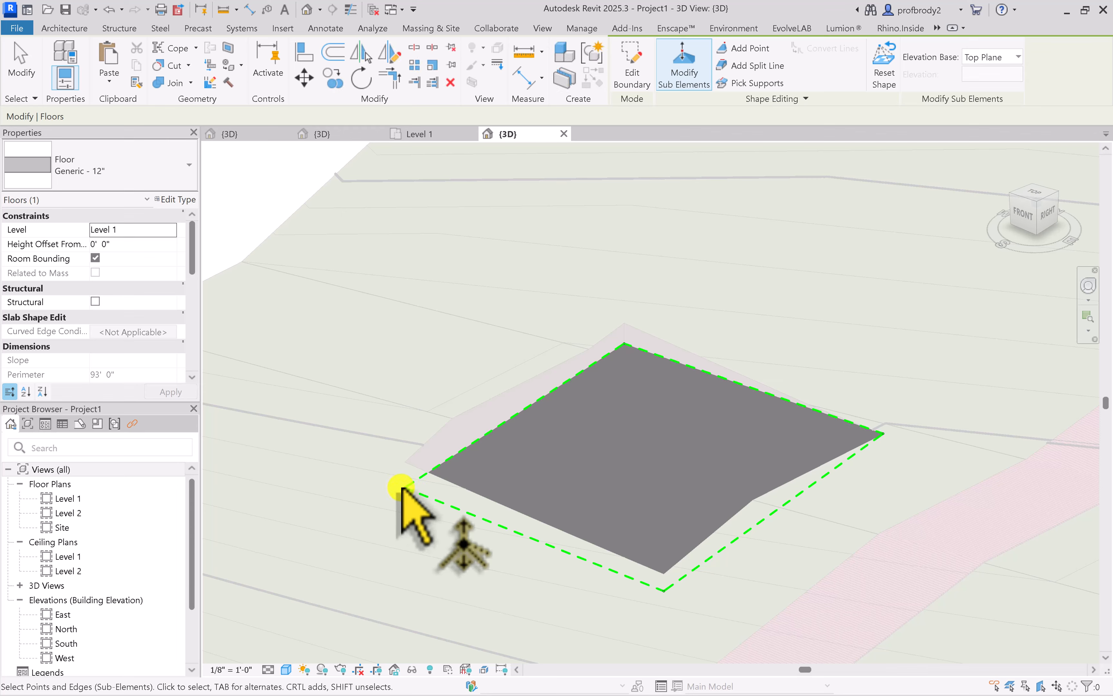
drag(346, 351, 426, 520)
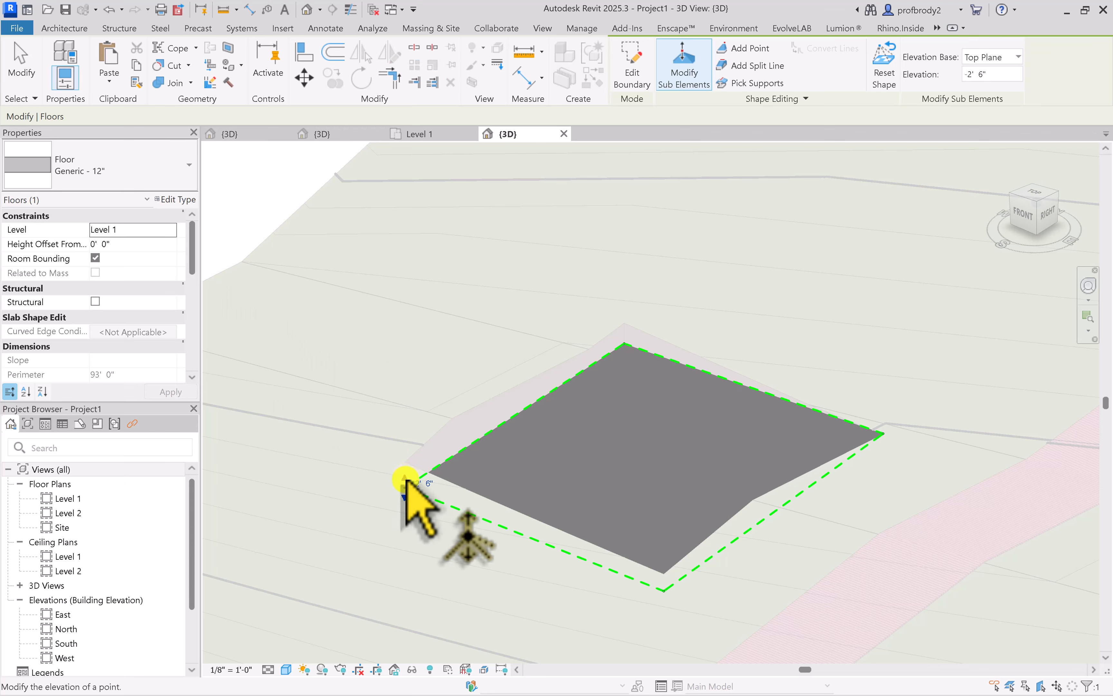
drag(406, 478, 404, 457)
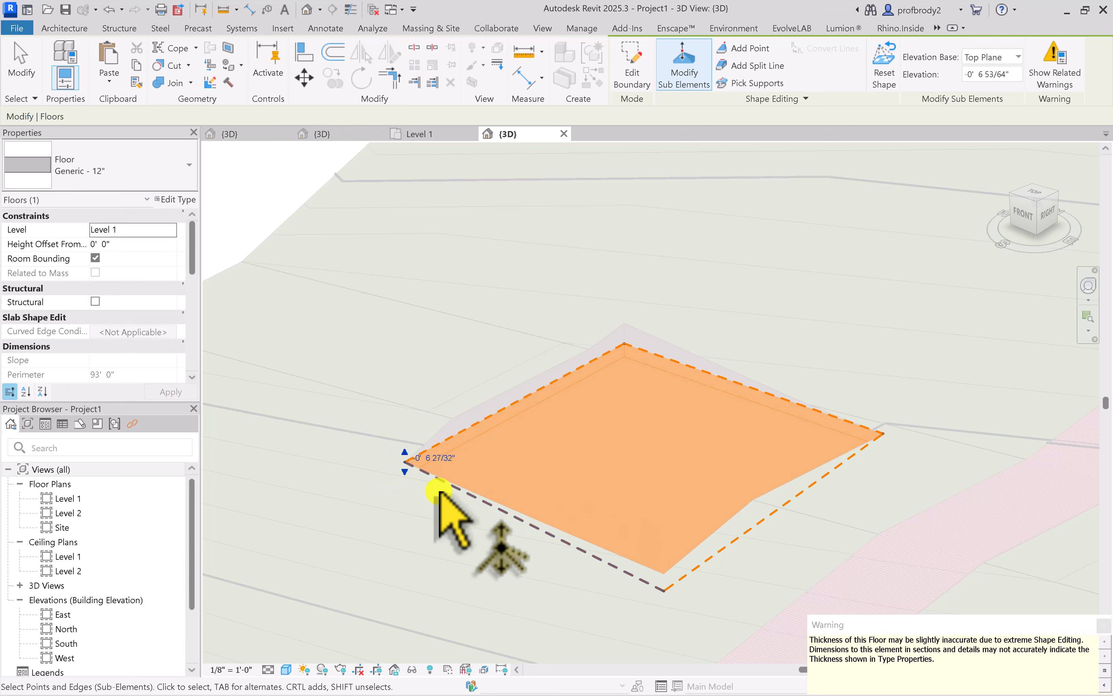
click(1105, 625)
drag(405, 470, 404, 475)
scroll(732, 520, up, 3)
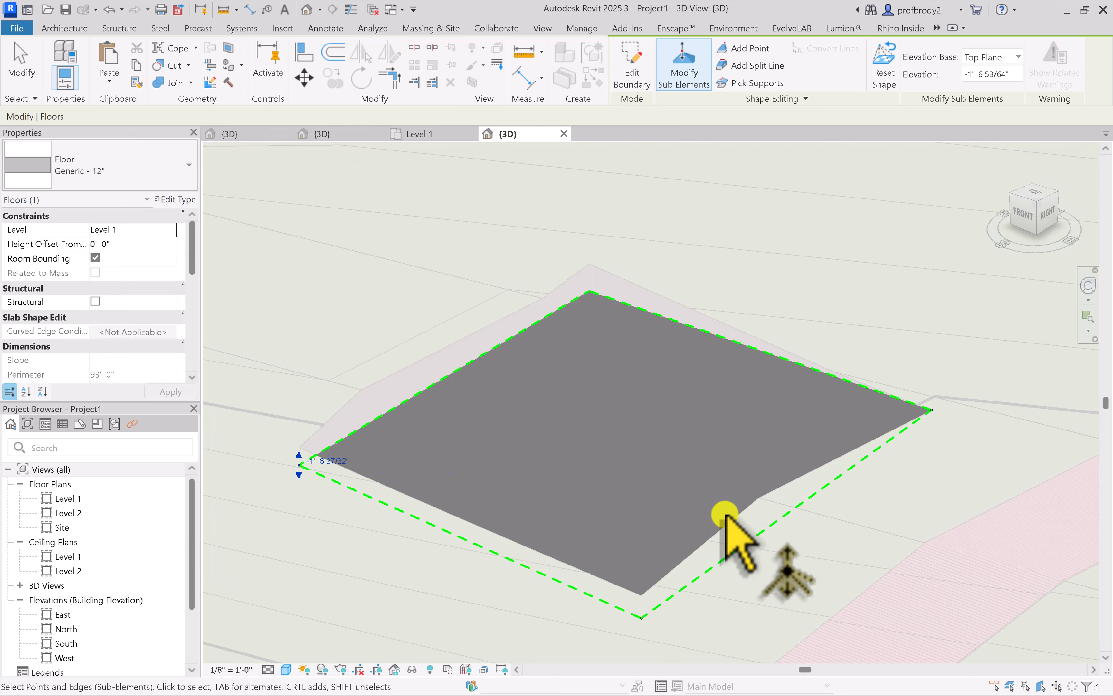
shift+middle_drag(666, 511, 596, 232)
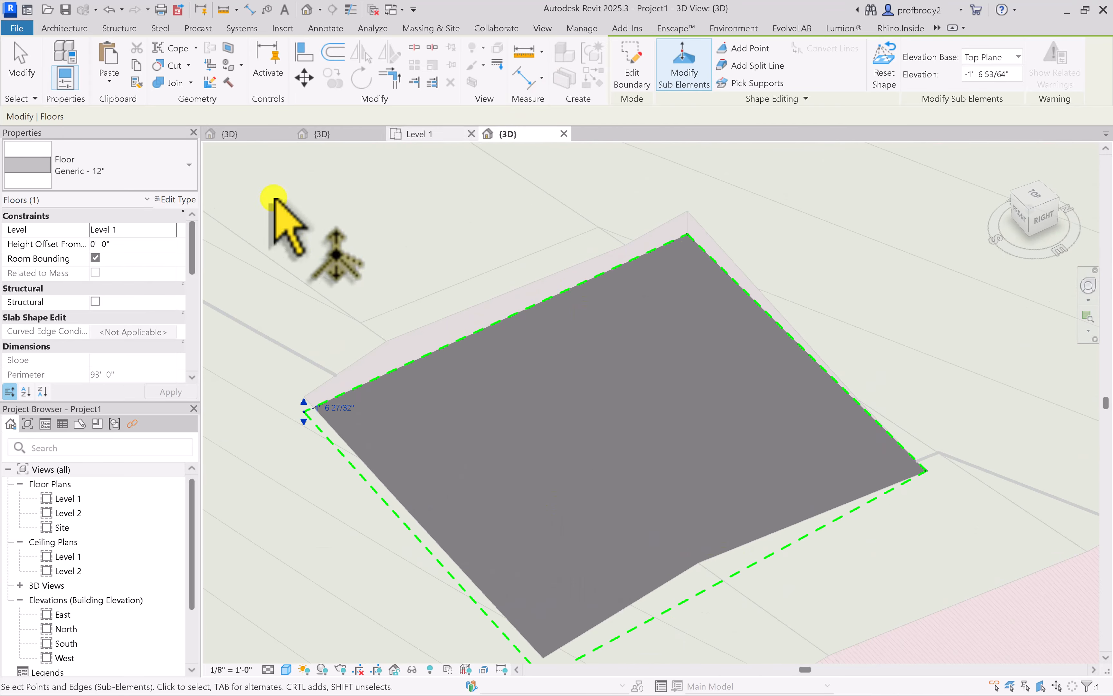
click(21, 63)
Examine in 3D how the toposolid excavation follows the reshaped floor
mouse_move(434, 274)
shift+middle_down()
mouse_move(480, 318)
mouse_move(645, 315)
mouse_move(757, 206)
mouse_move(682, 348)
mouse_move(460, 306)
mouse_move(534, 348)
mouse_move(670, 378)
mouse_move(557, 423)
mouse_move(504, 398)
mouse_move(630, 391)
mouse_move(636, 248)
mouse_move(596, 361)
mouse_move(553, 398)
shift+middle_up()
scroll(459, 303, down, 3)
scroll(486, 404, up, 2)
scroll(553, 397, down, 5)
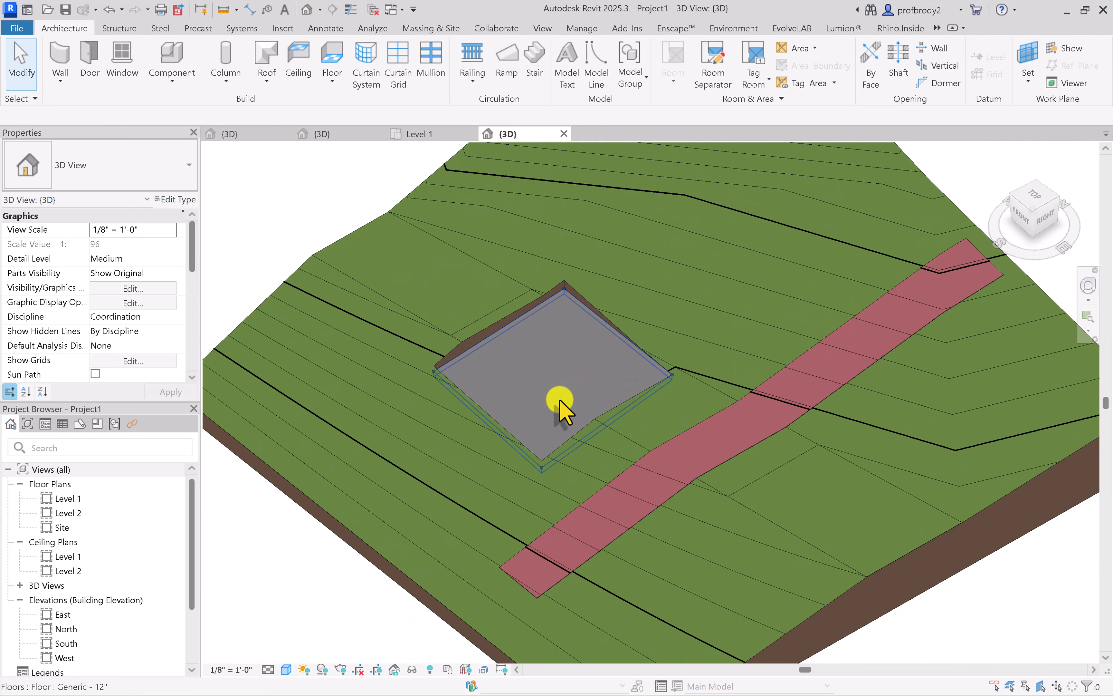
scroll(566, 401, up, 2)
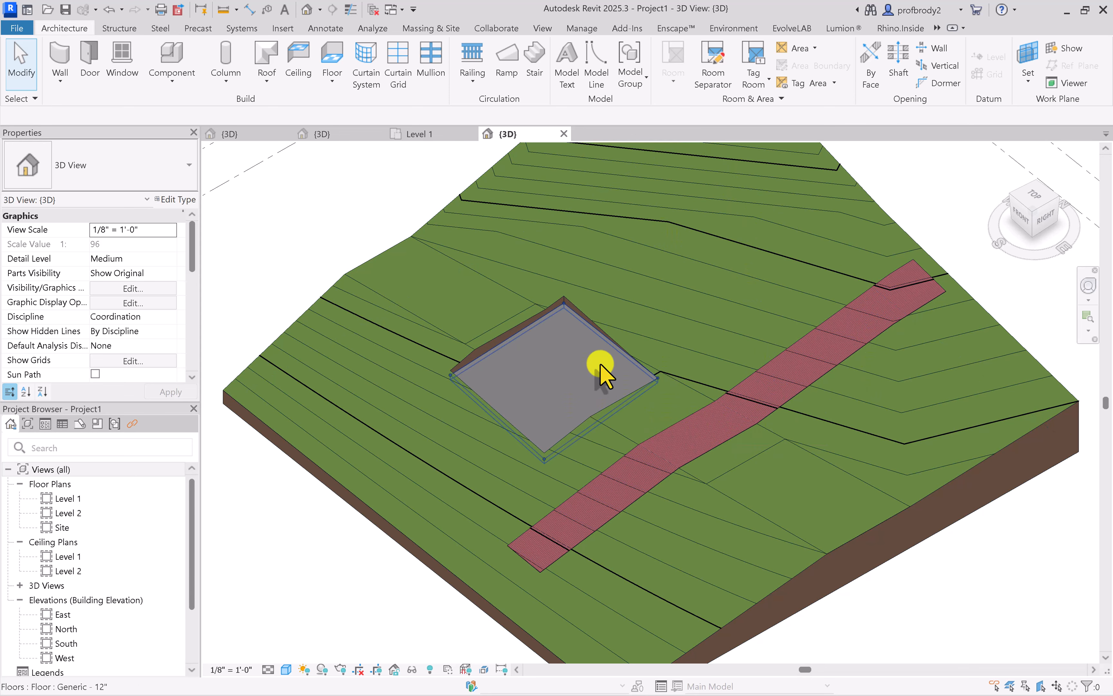
click(604, 374)
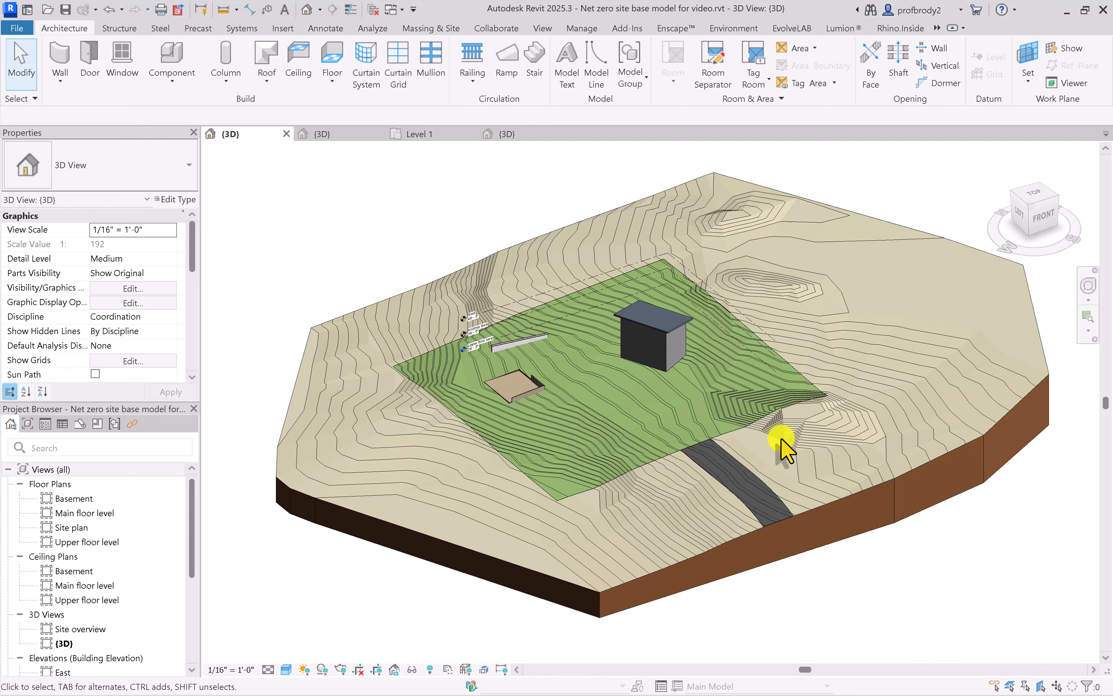
Examine the Net zero site base model in 3D and display its toposolid's shape points with Modify Sub Elements
scroll(867, 436, up, 1)
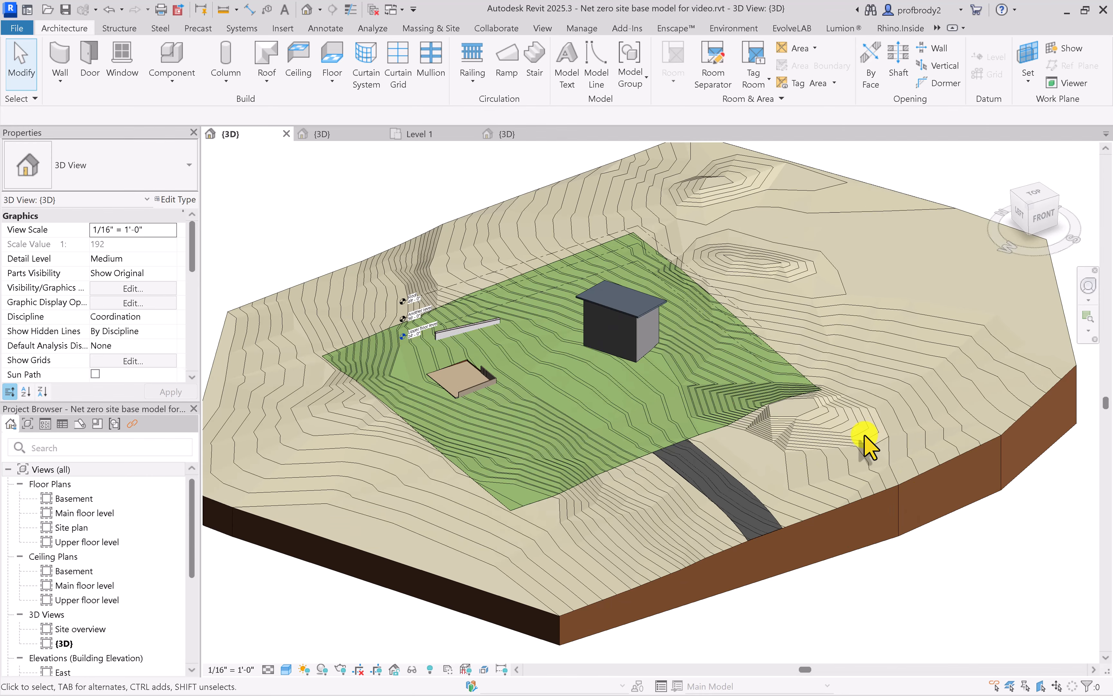
scroll(840, 490, down, 3)
shift+middle_drag(781, 478, 749, 549)
scroll(748, 550, down, 1)
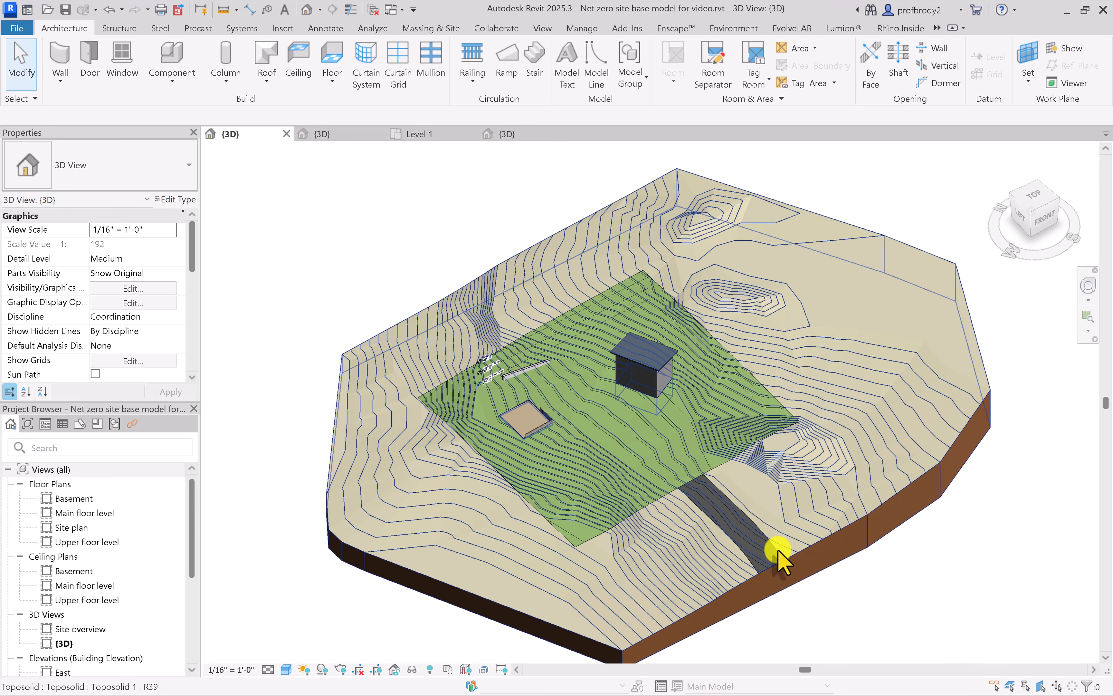
click(784, 555)
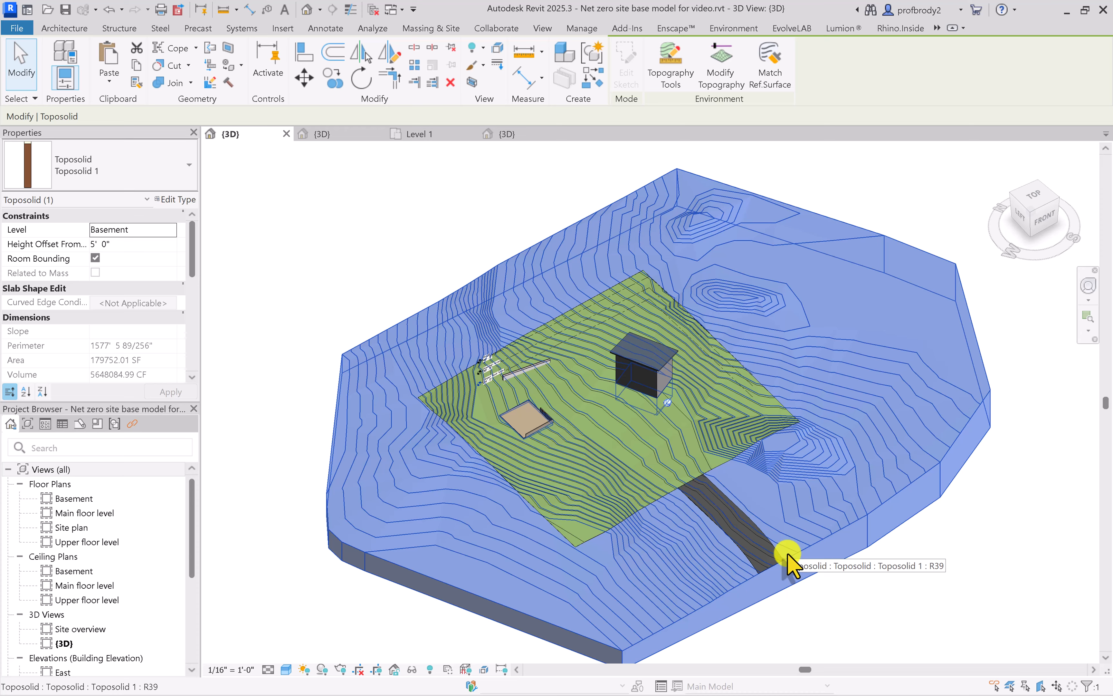
click(667, 414)
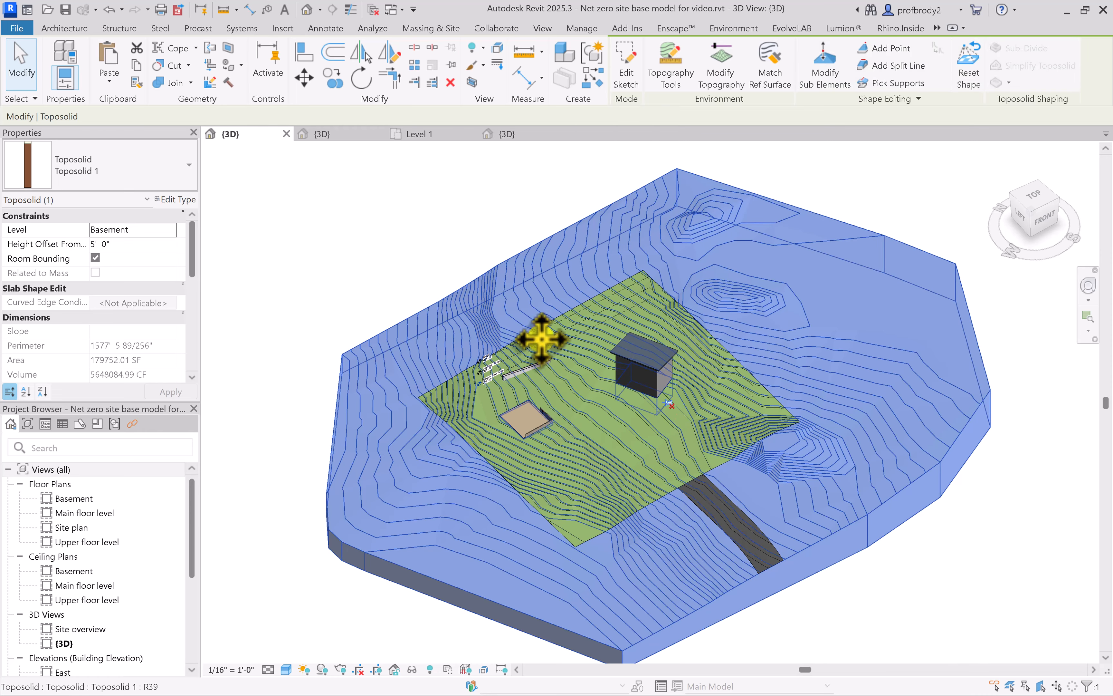
click(479, 249)
click(512, 259)
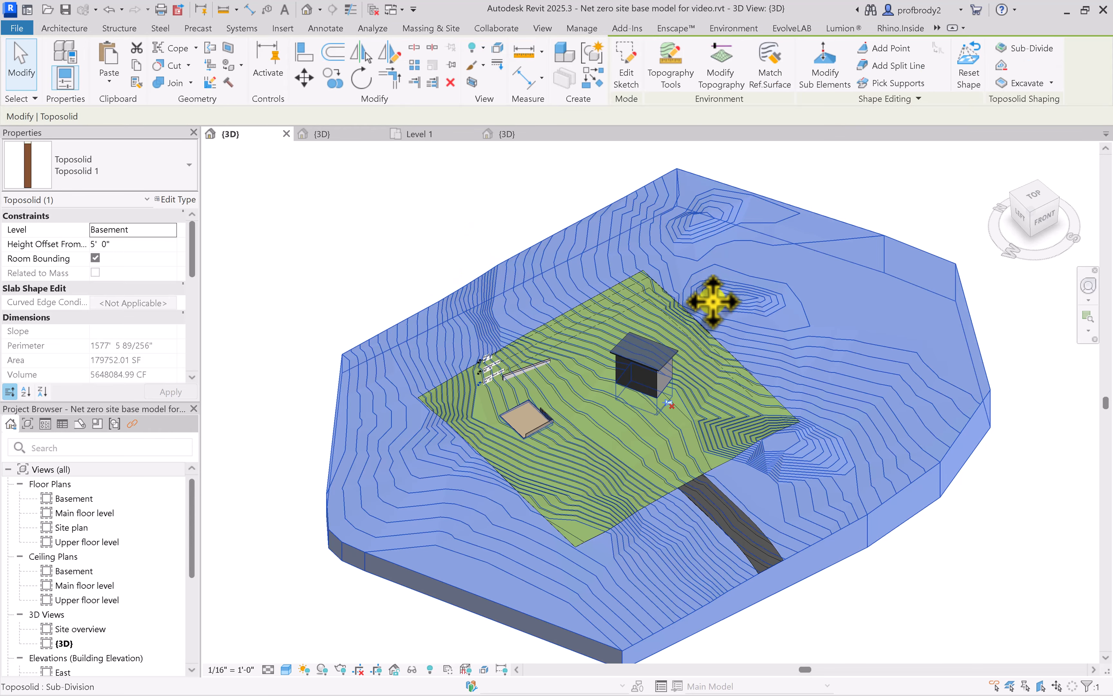
click(822, 76)
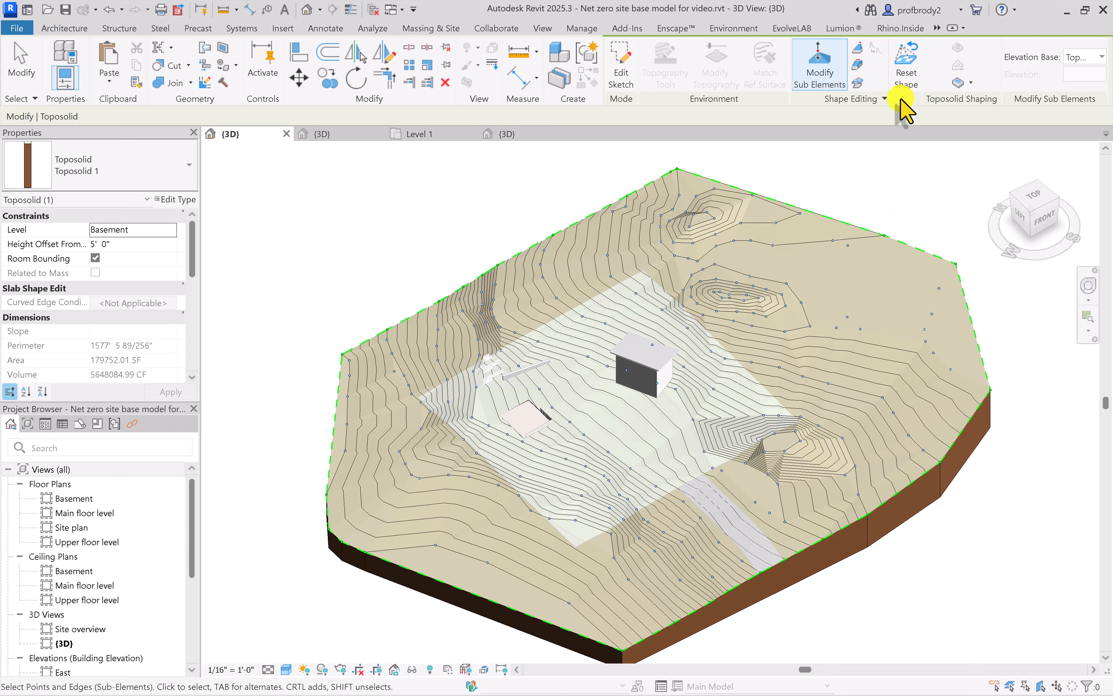
click(25, 64)
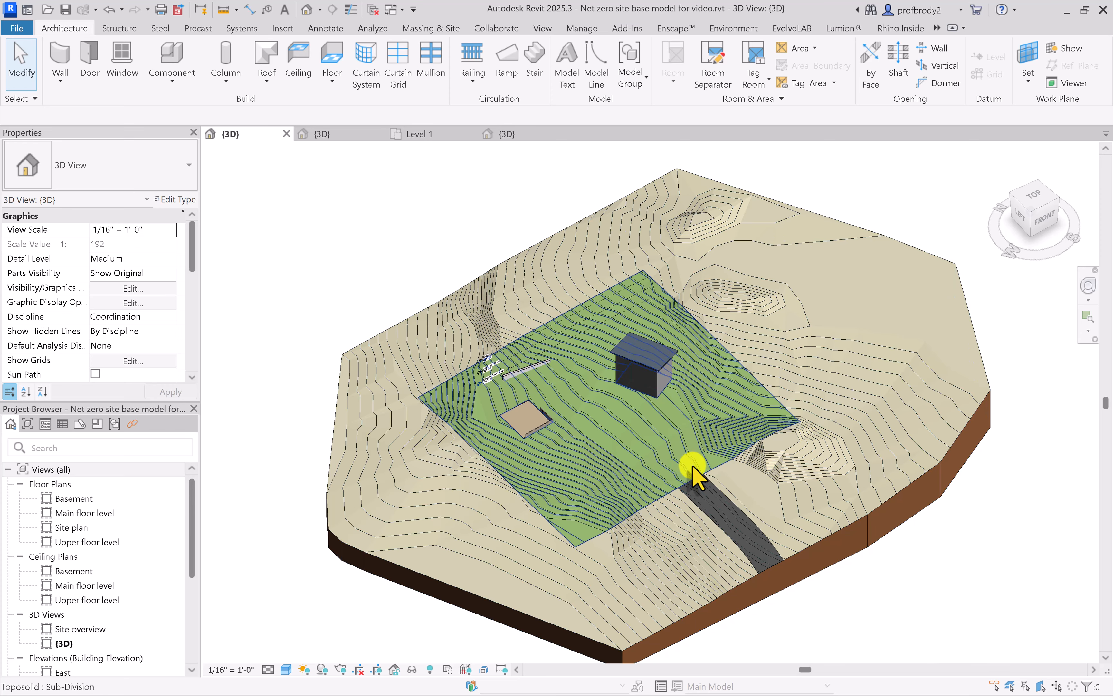
Inspect the properties of the grass and asphalt paving sub-divisions and examine the site and its buildings from the top
click(682, 460)
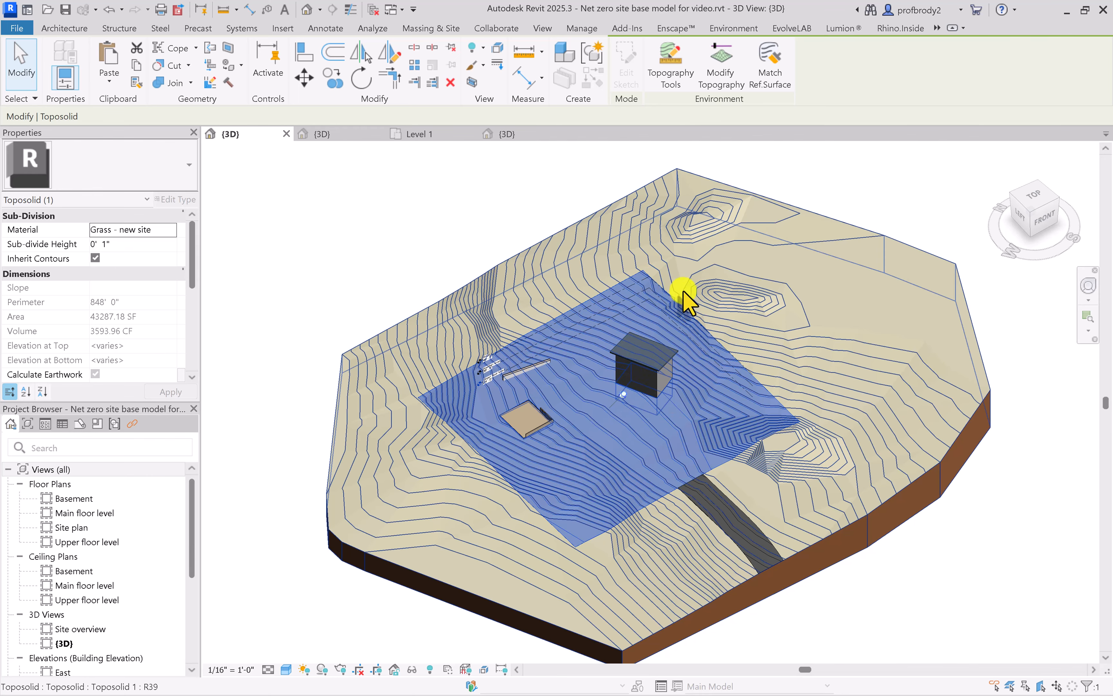
click(735, 526)
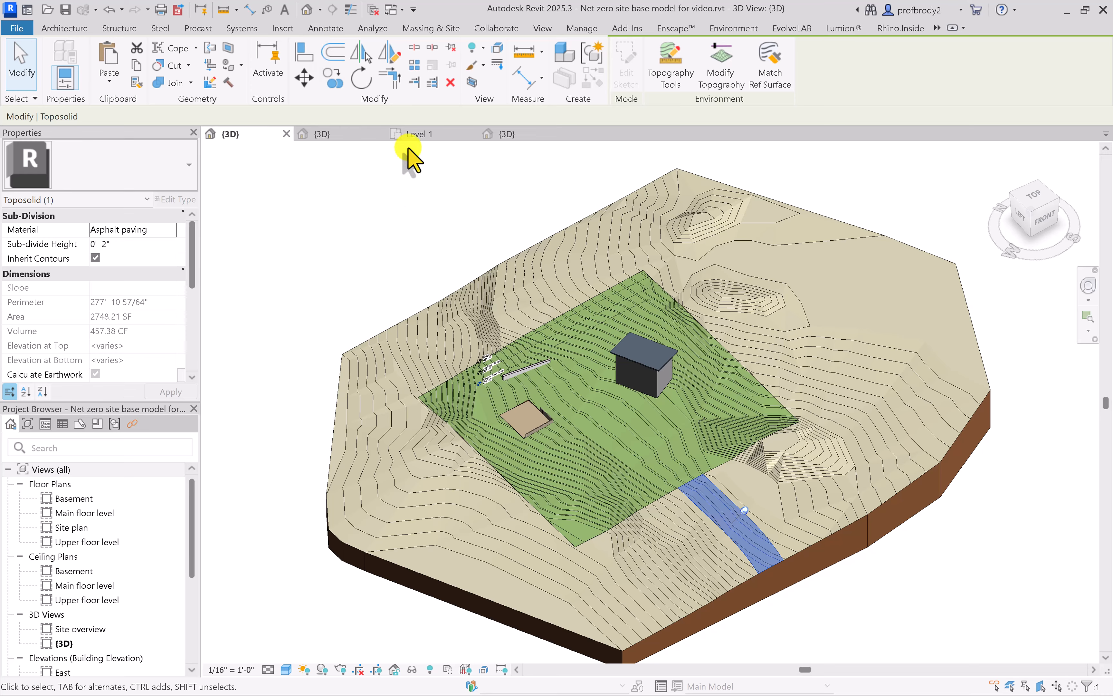
click(1033, 201)
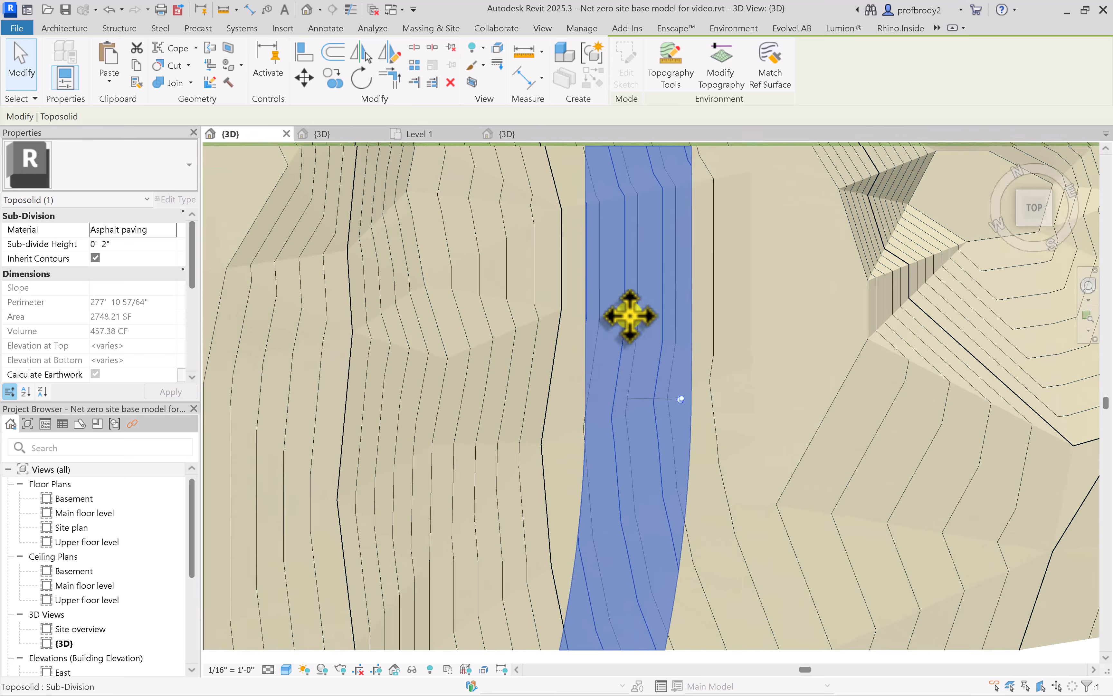
scroll(631, 317, down, 5)
middle_drag(550, 341, 554, 517)
scroll(653, 294, up, 1)
scroll(704, 262, up, 1)
middle_drag(703, 274, 671, 453)
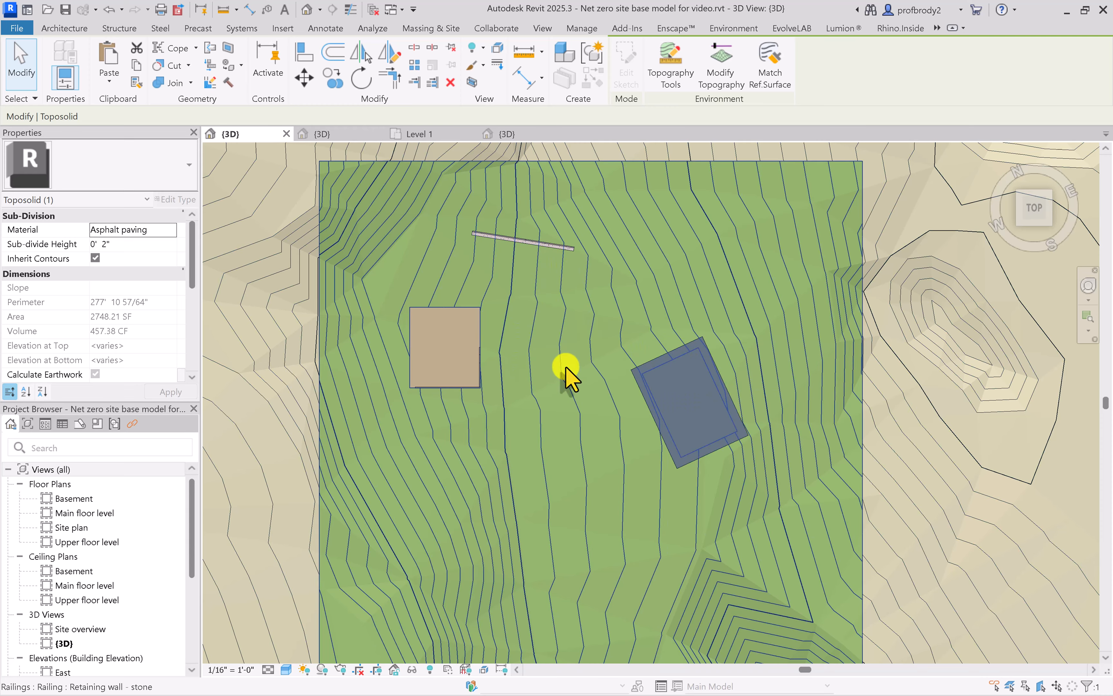
scroll(574, 369, down, 2)
middle_drag(577, 368, 567, 328)
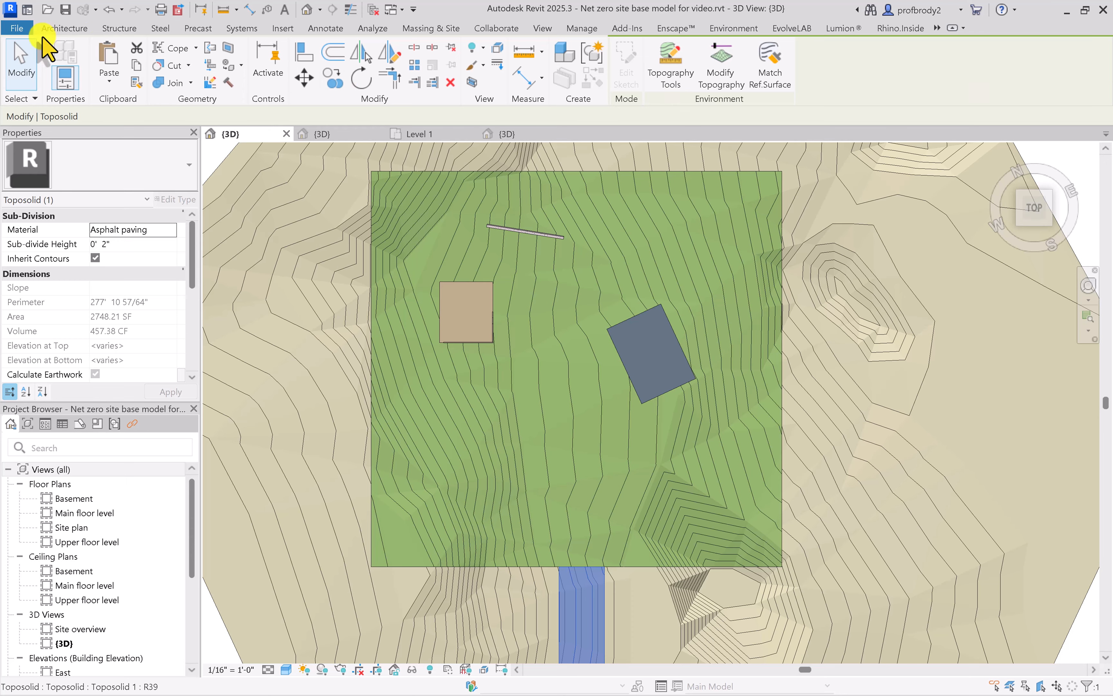
click(64, 28)
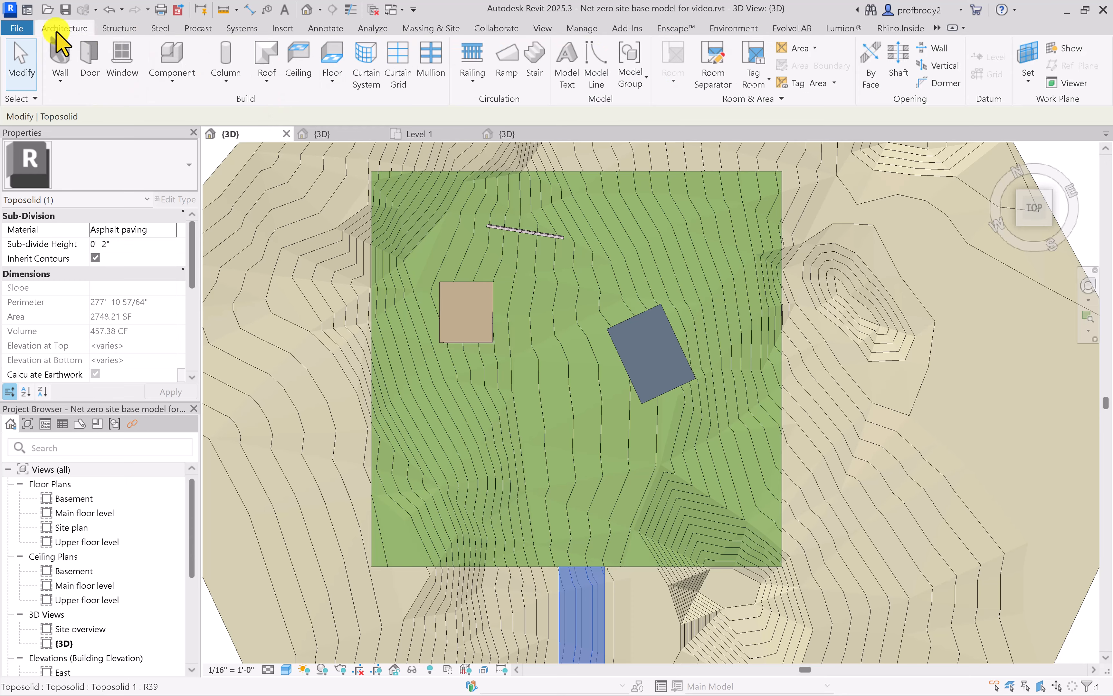
click(331, 58)
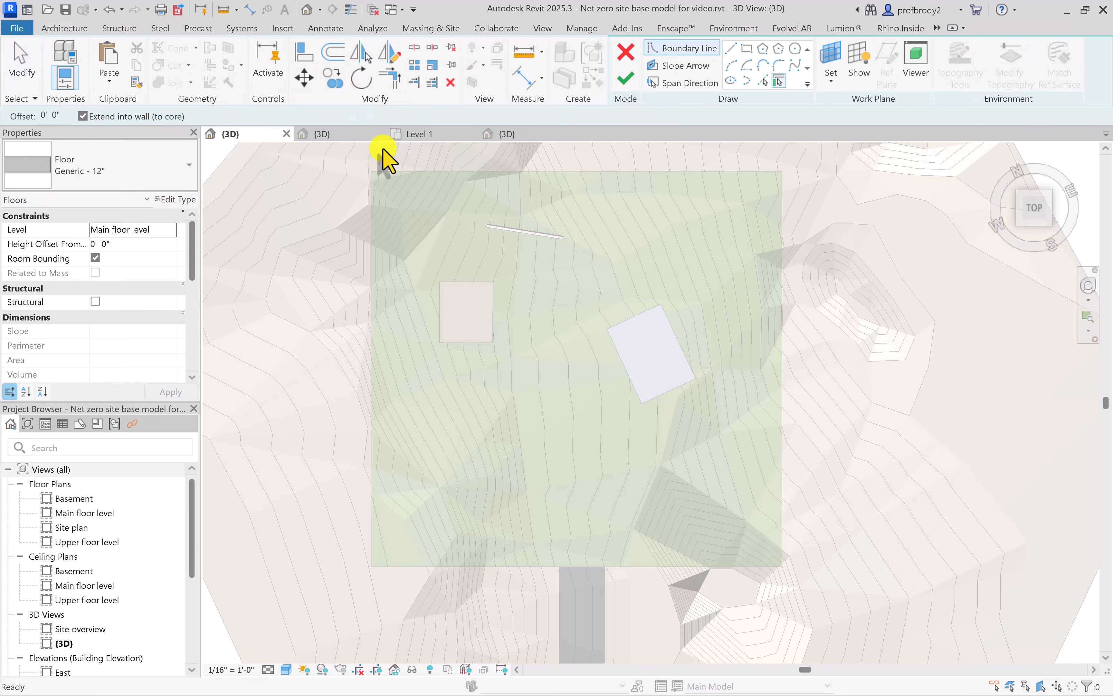
click(747, 48)
click(525, 375)
click(600, 465)
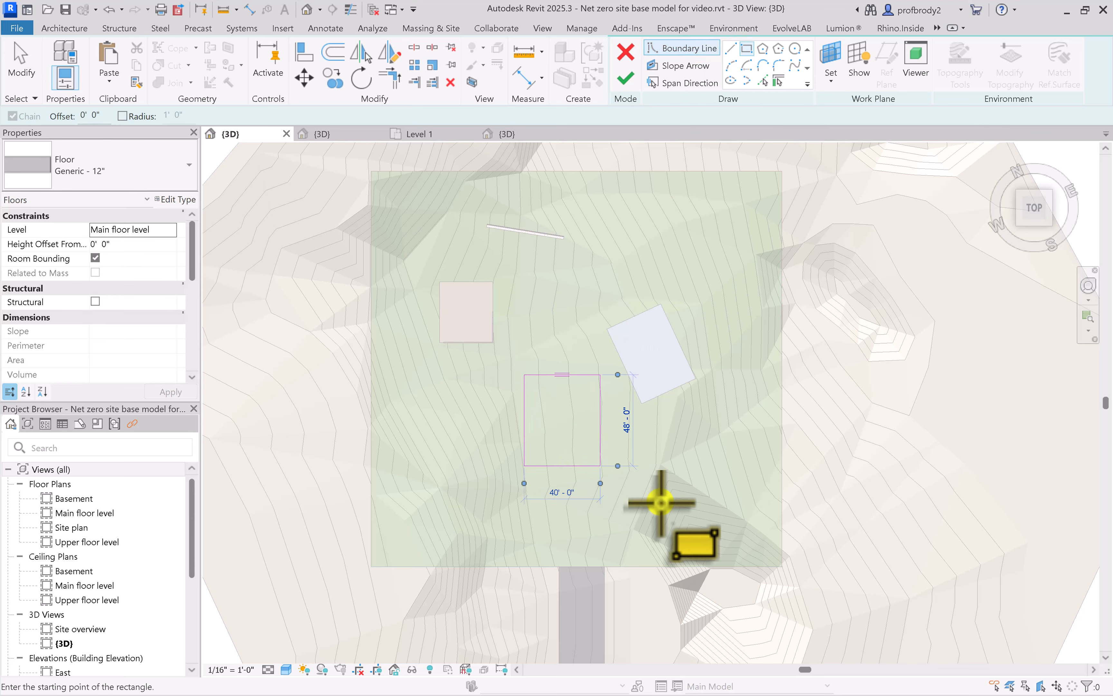
click(626, 53)
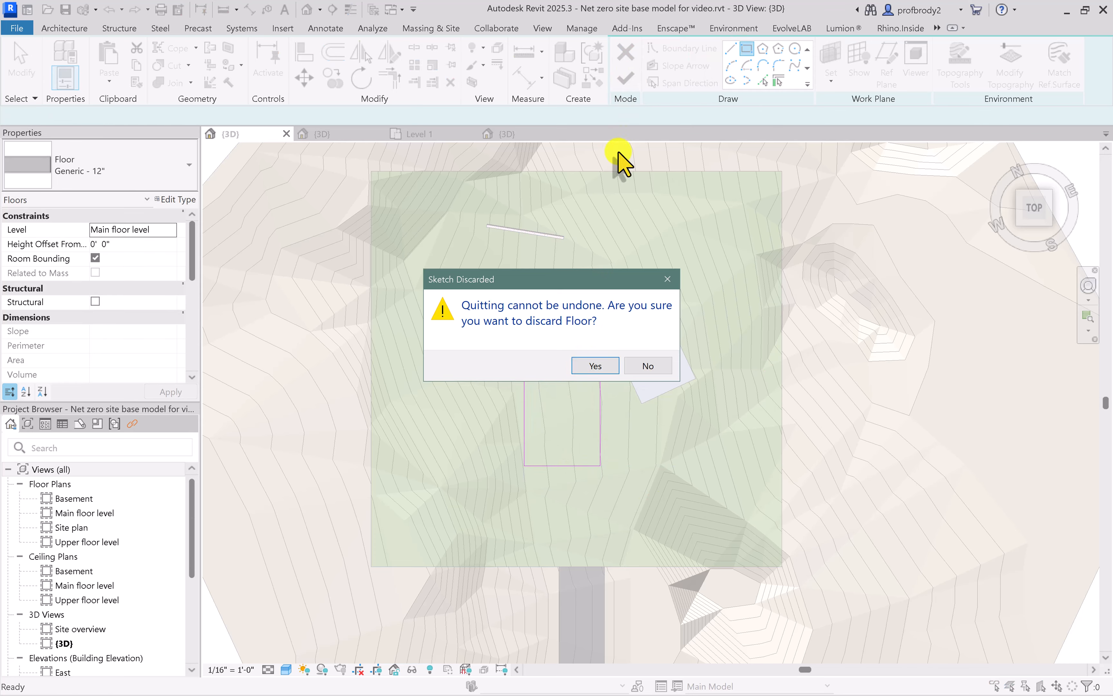
click(595, 366)
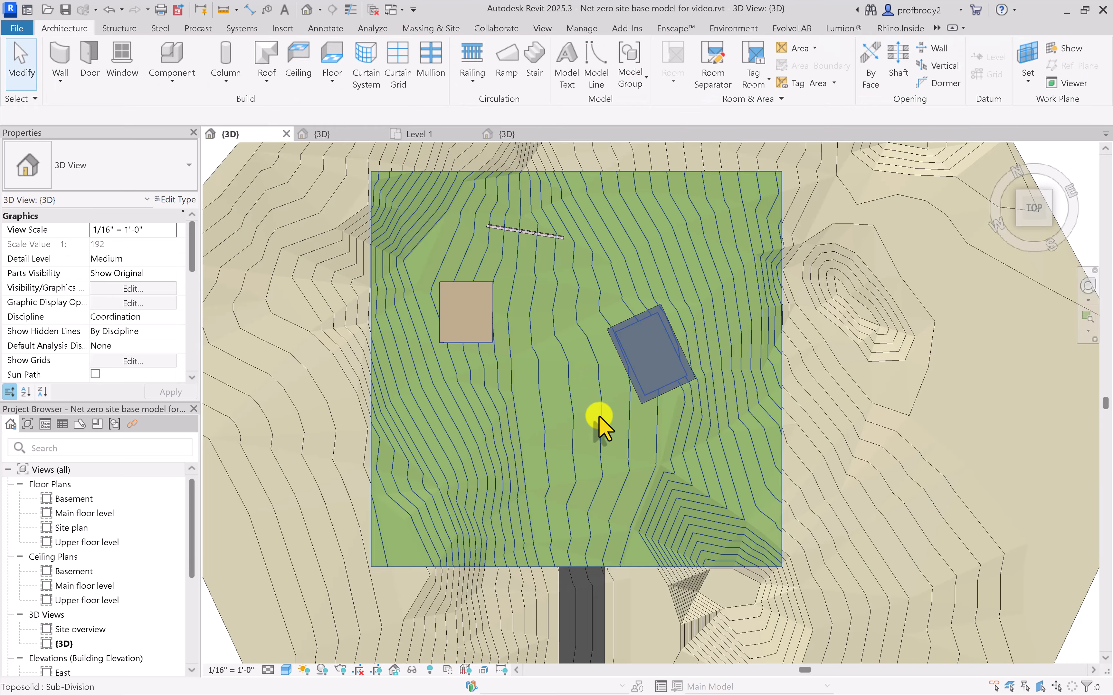
Open the Site plan floor plan and frame the angled building's roof
double_click(70, 528)
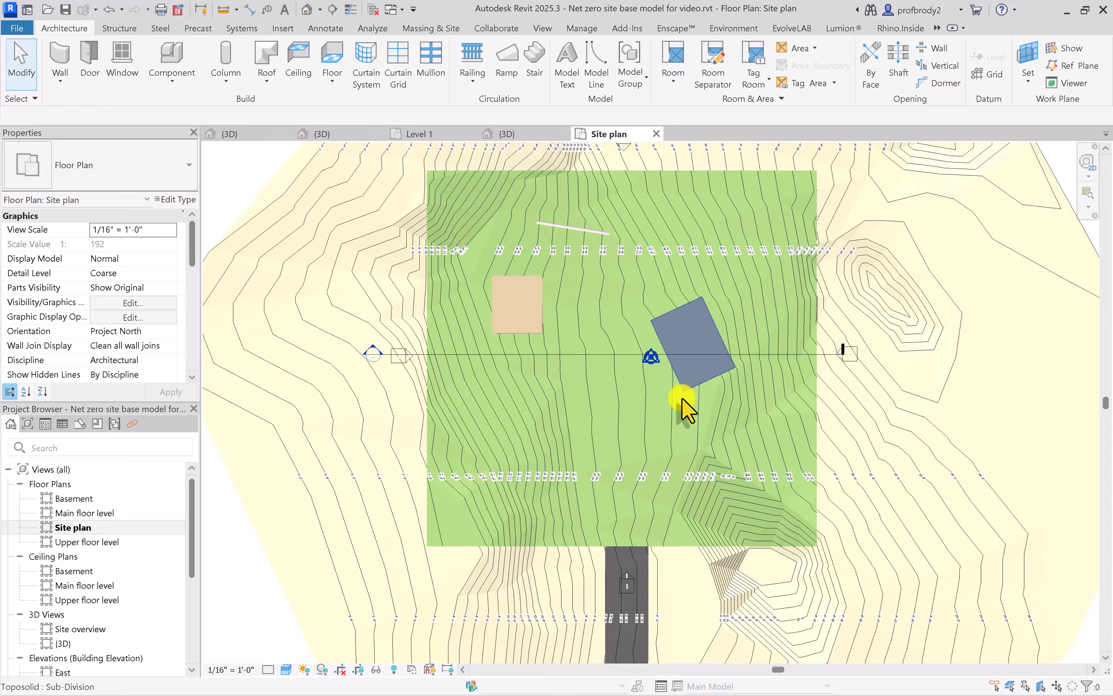
scroll(682, 397, up, 3)
middle_drag(681, 397, 486, 509)
scroll(532, 450, up, 1)
middle_drag(532, 449, 549, 482)
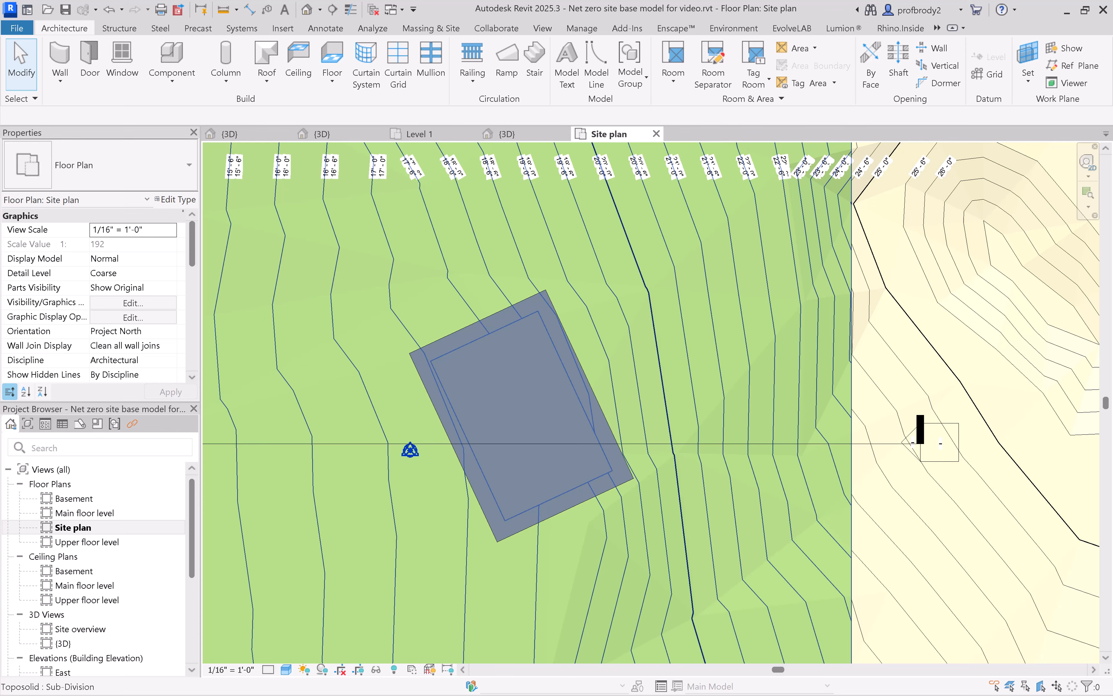
Set the Site plan's visual style to Hidden Line and rotate Project North by aligning it to the angled roof's long edge
click(582, 28)
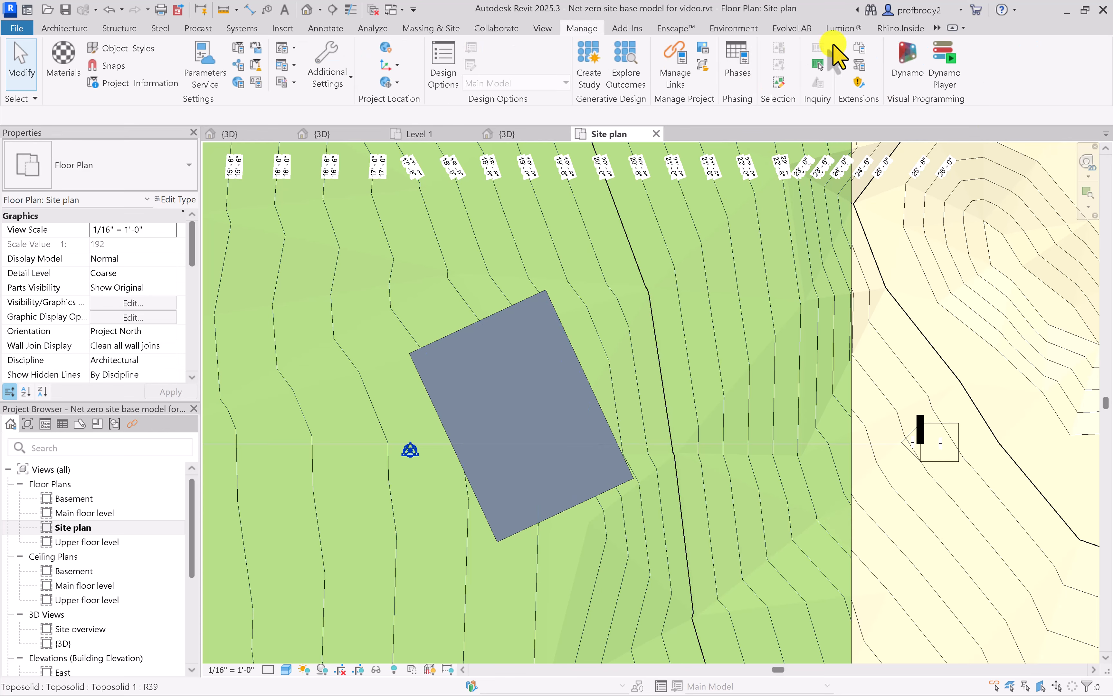
click(397, 82)
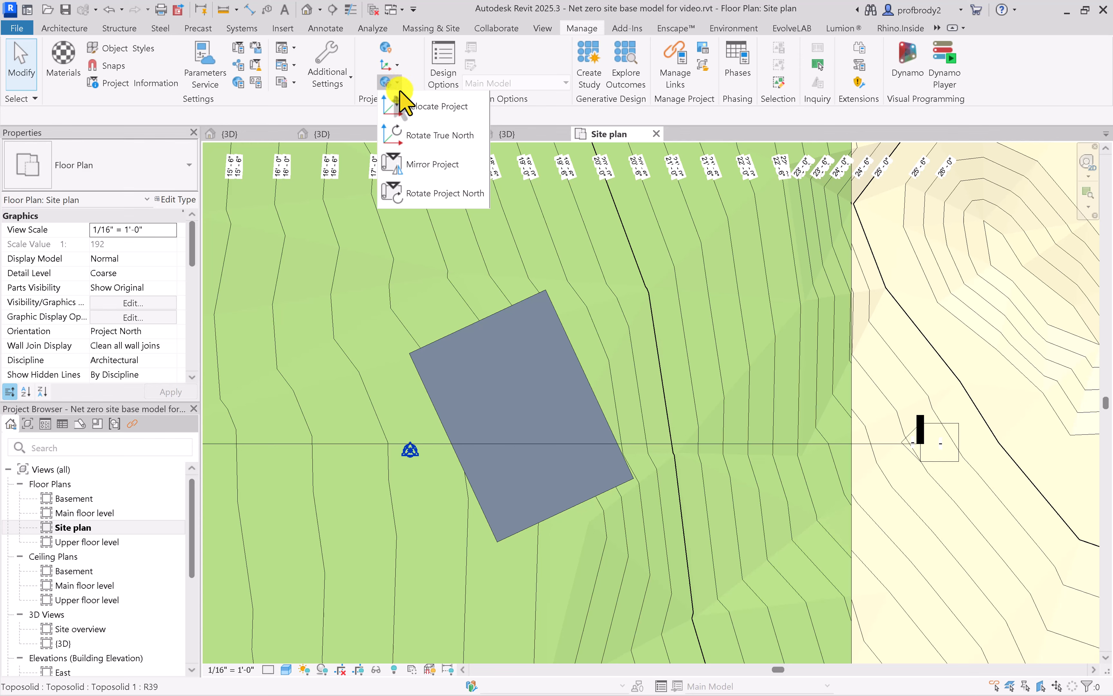
click(419, 195)
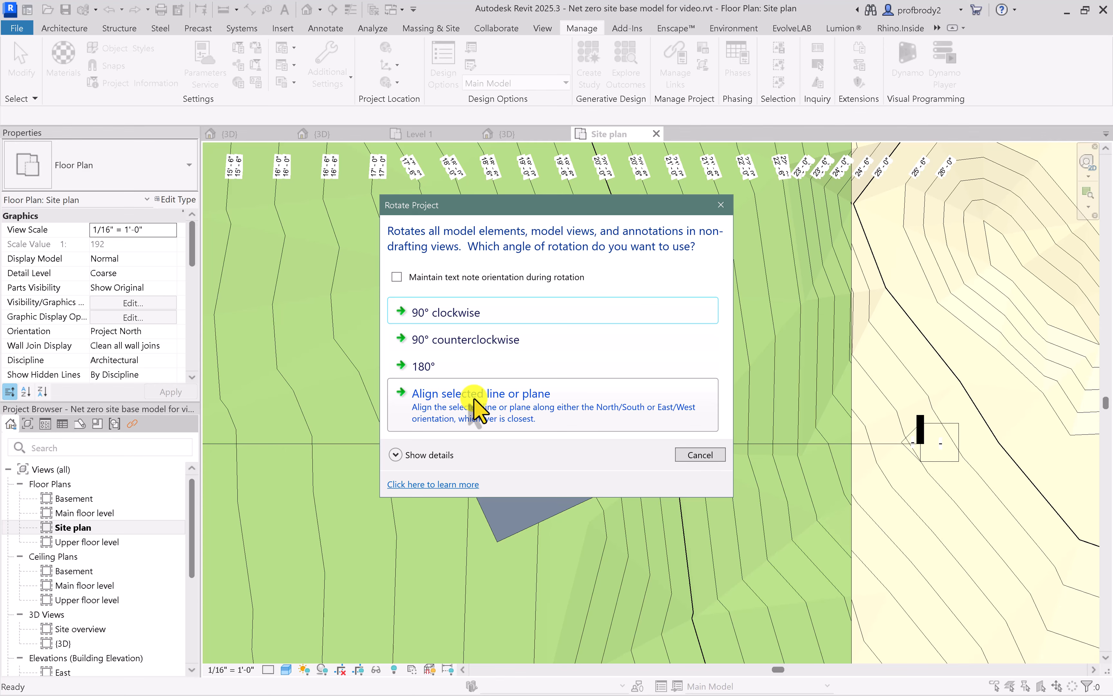
click(476, 408)
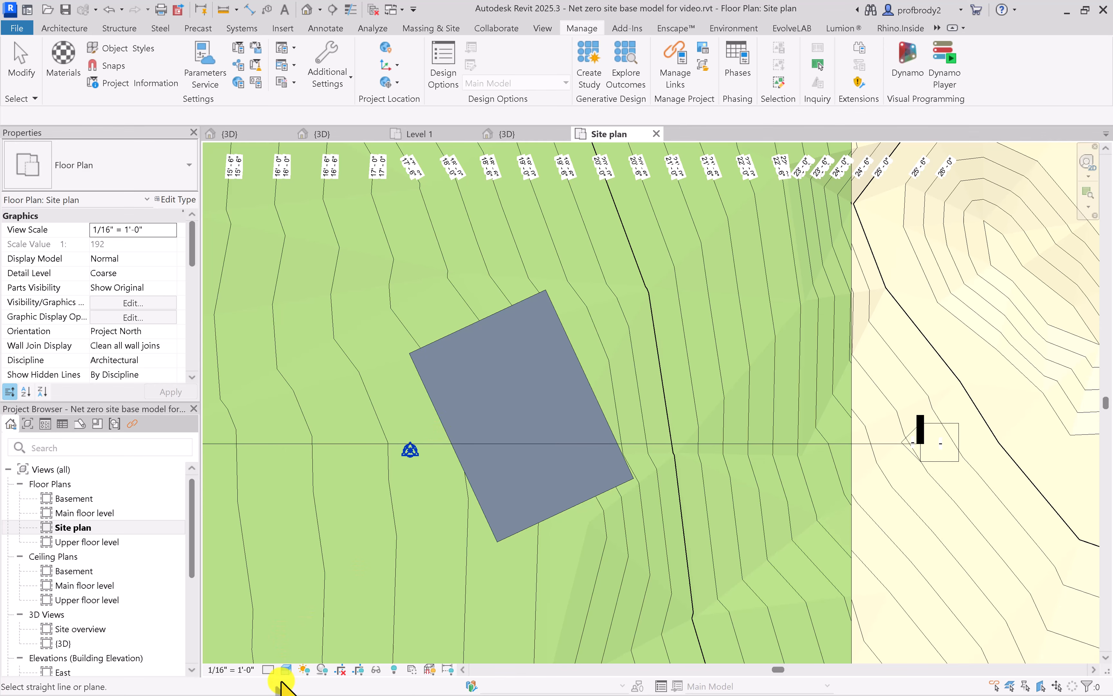
click(286, 670)
click(308, 604)
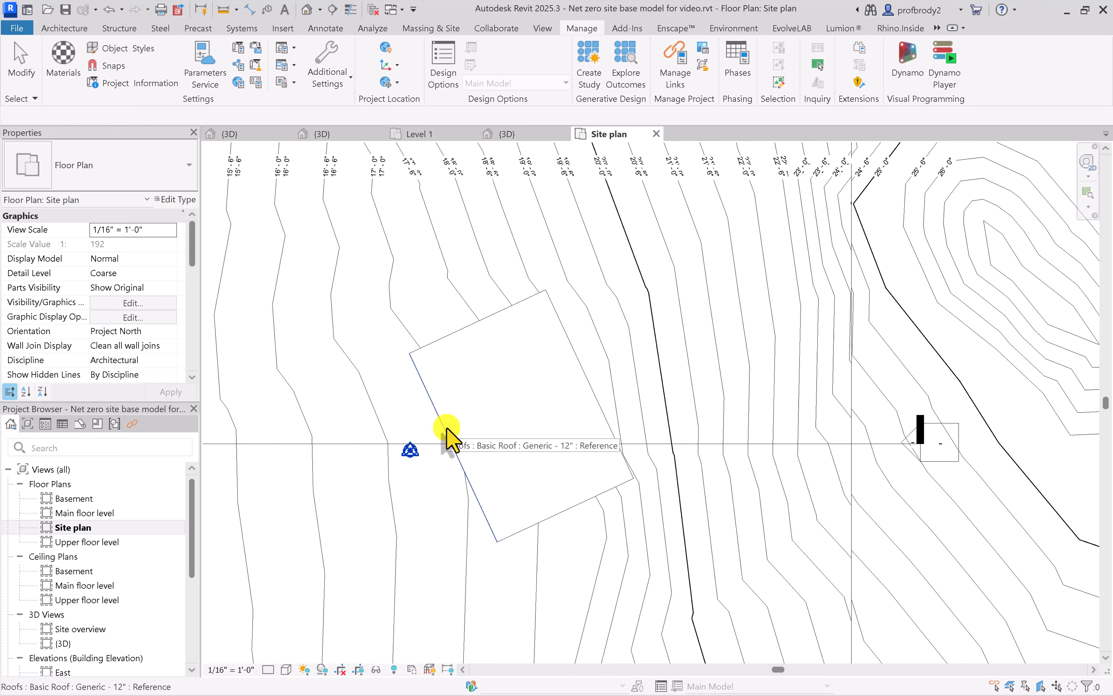
click(447, 439)
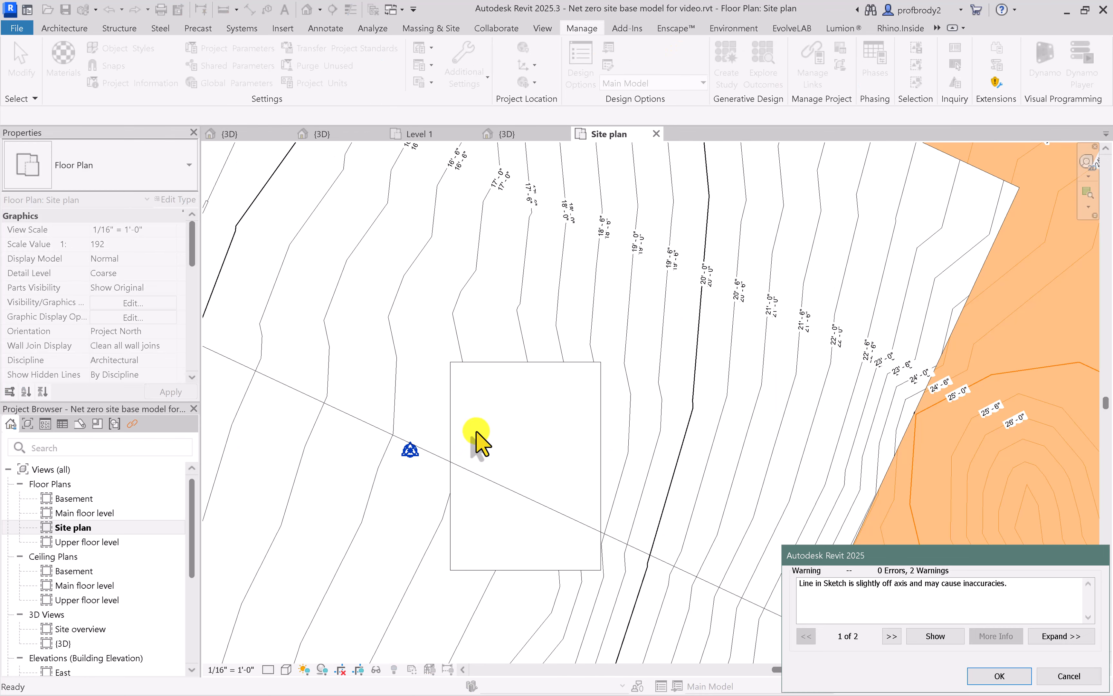
scroll(662, 476, down, 5)
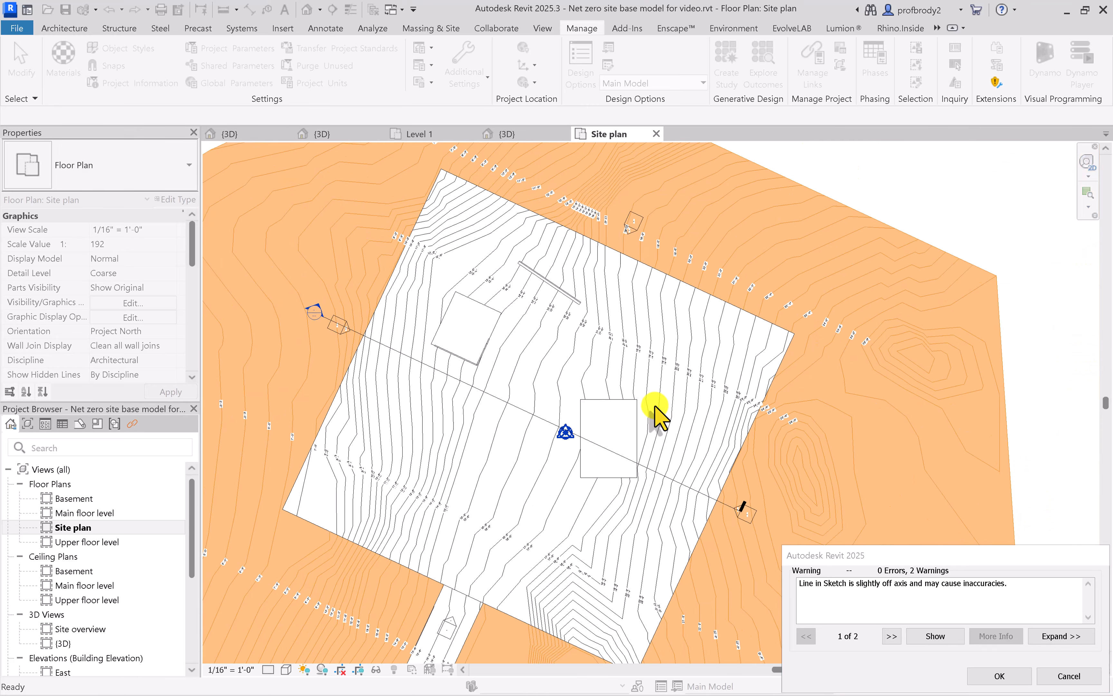
scroll(598, 464, up, 2)
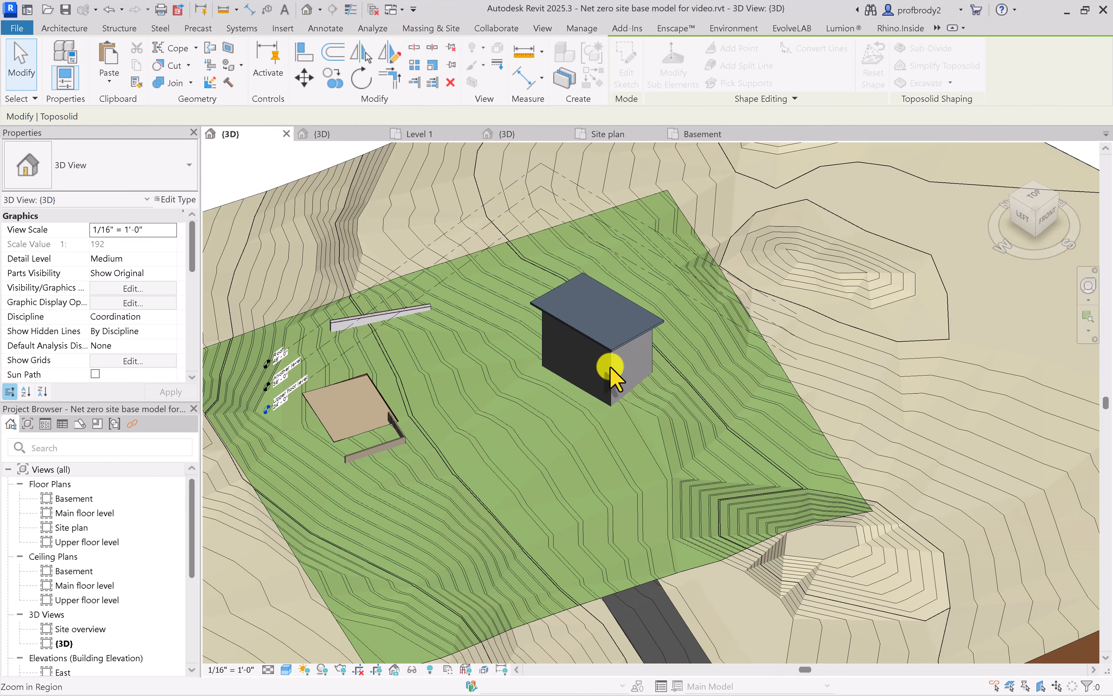
Select the building's front wall in 3D and set the visual style to Wireframe to examine its basement below grade
click(20, 69)
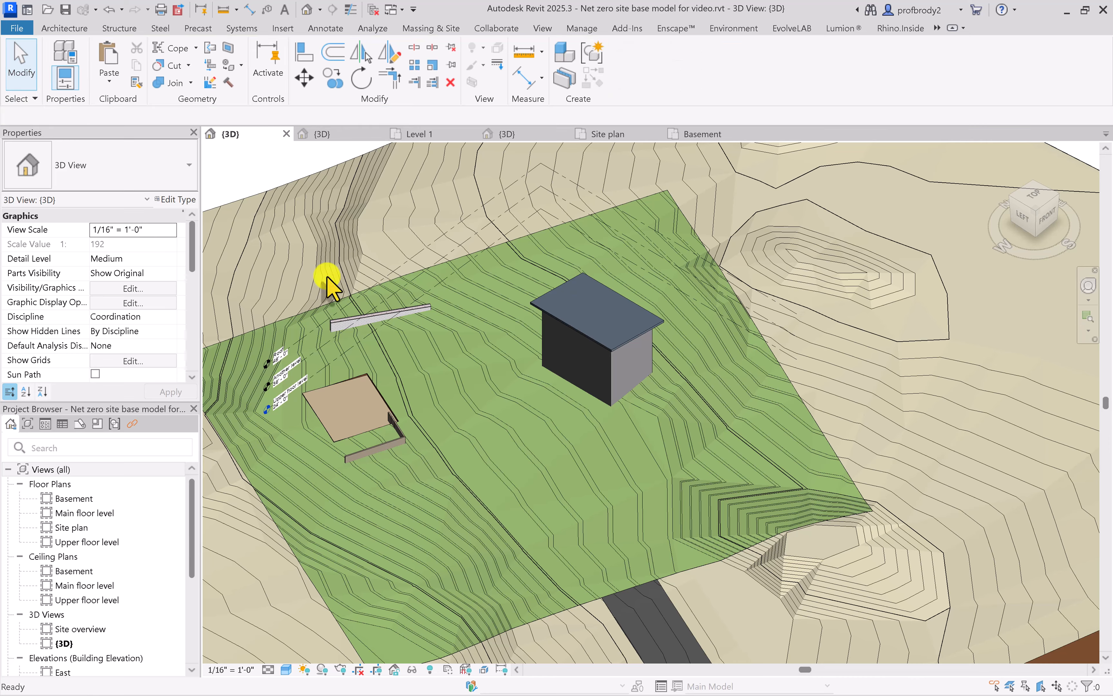
scroll(645, 422, up, 1)
scroll(651, 437, up, 5)
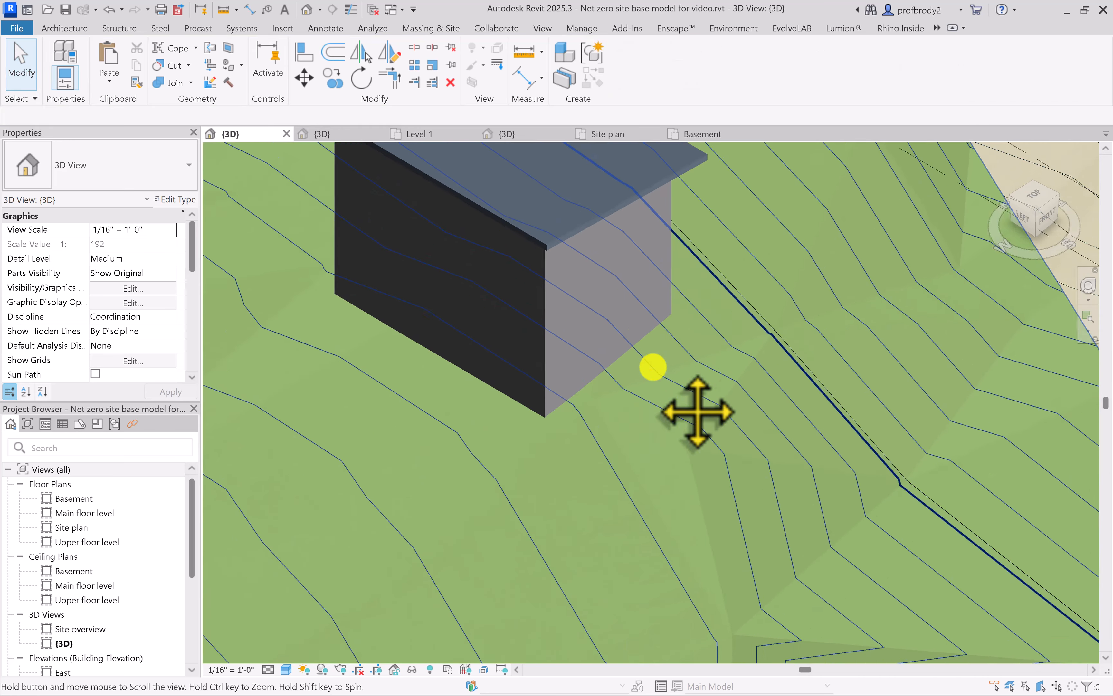
scroll(644, 414, down, 2)
click(642, 400)
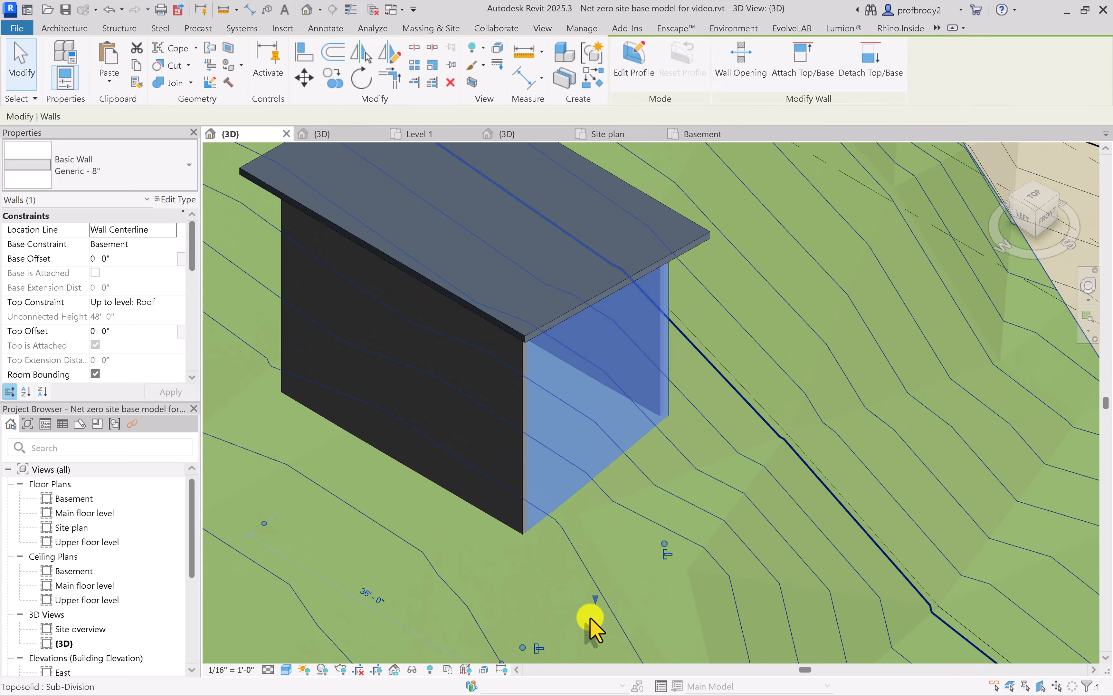
click(286, 669)
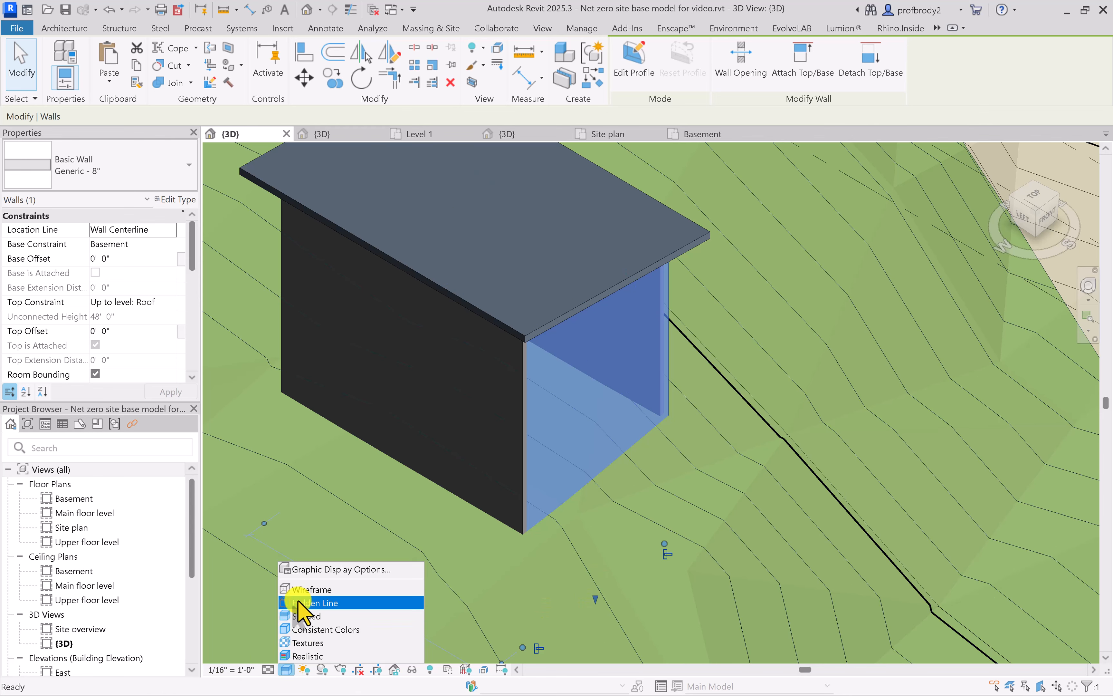
click(299, 589)
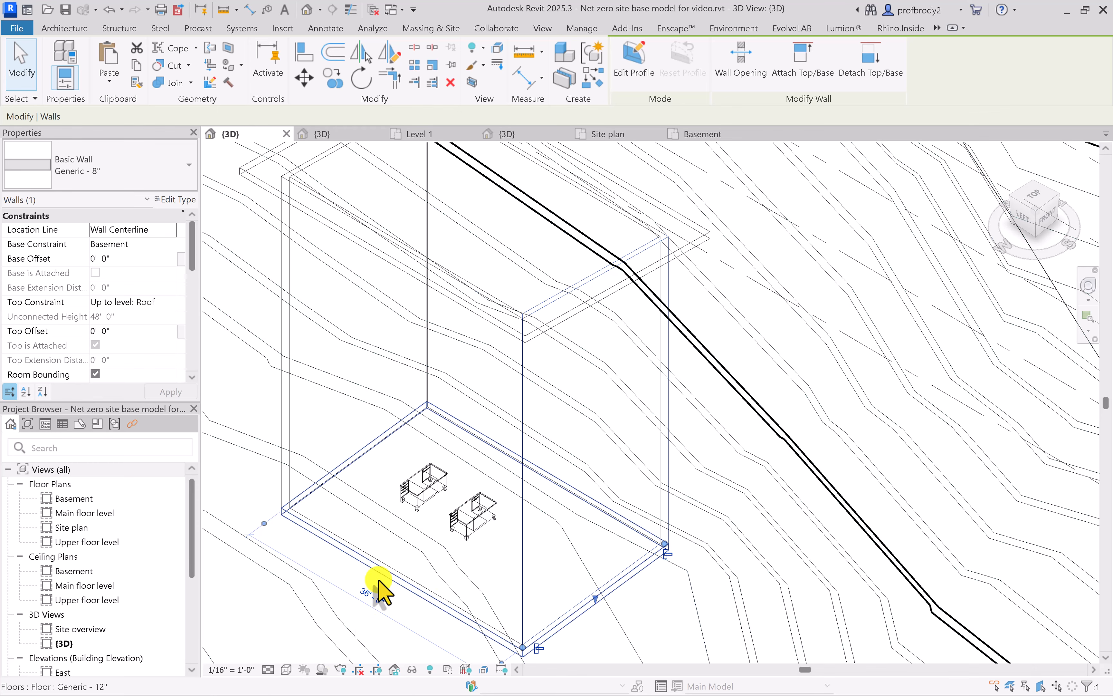
Hide the Toposolid category in the Basement floor plan through its Visibility/Graphic Overrides
click(713, 138)
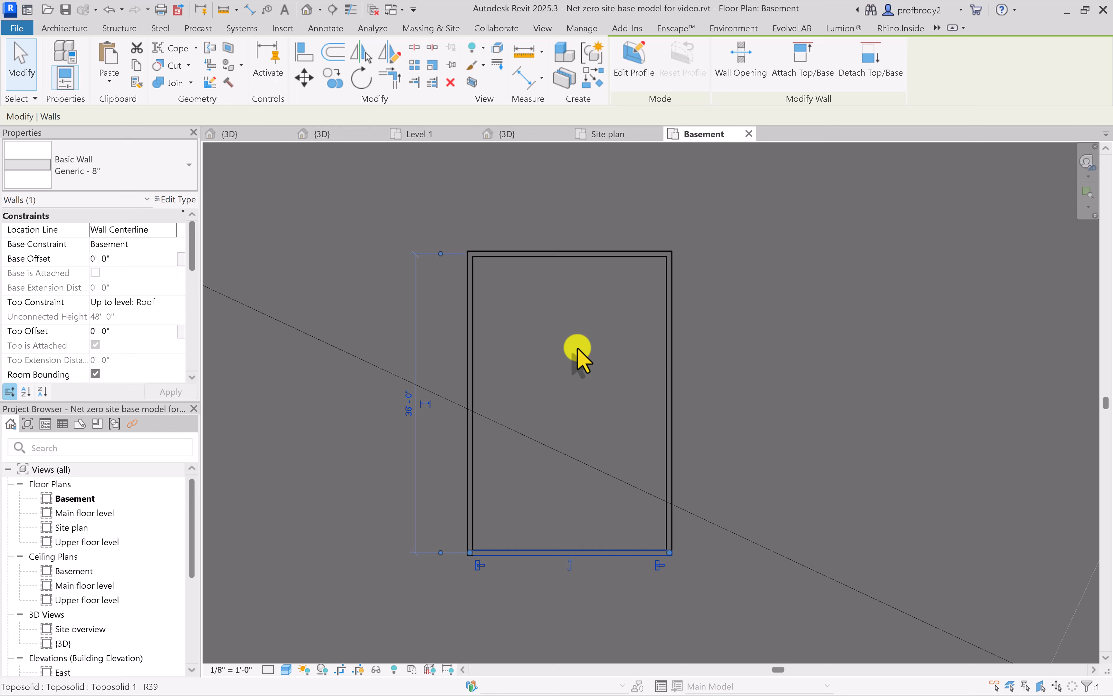
key(v)
key(g)
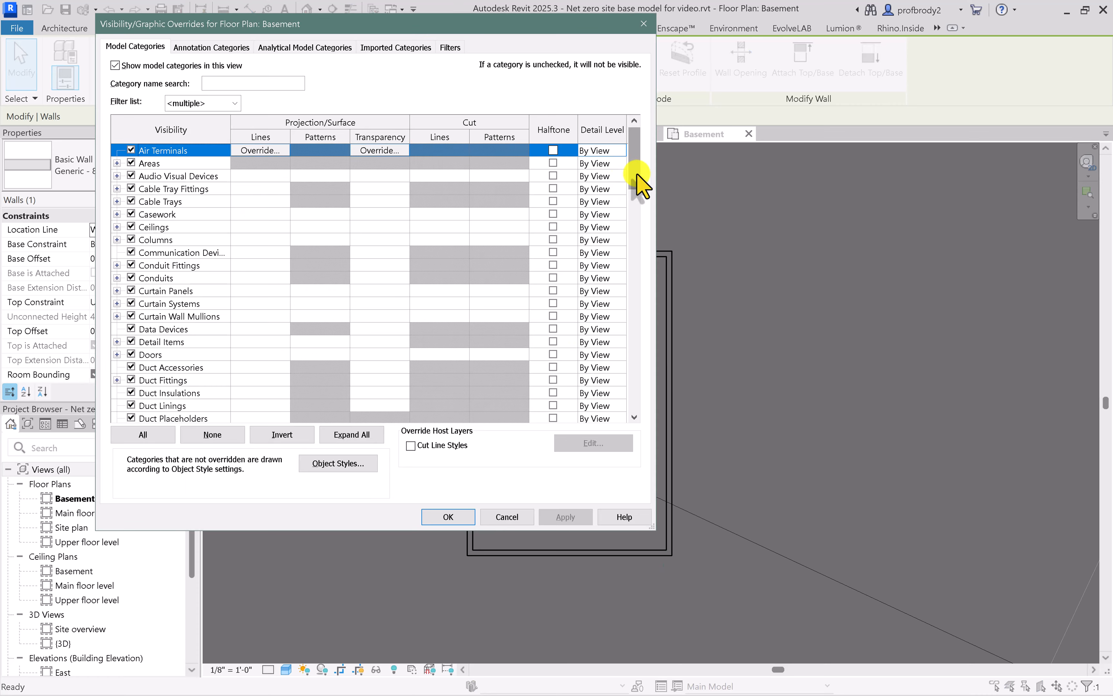
drag(634, 170, 641, 392)
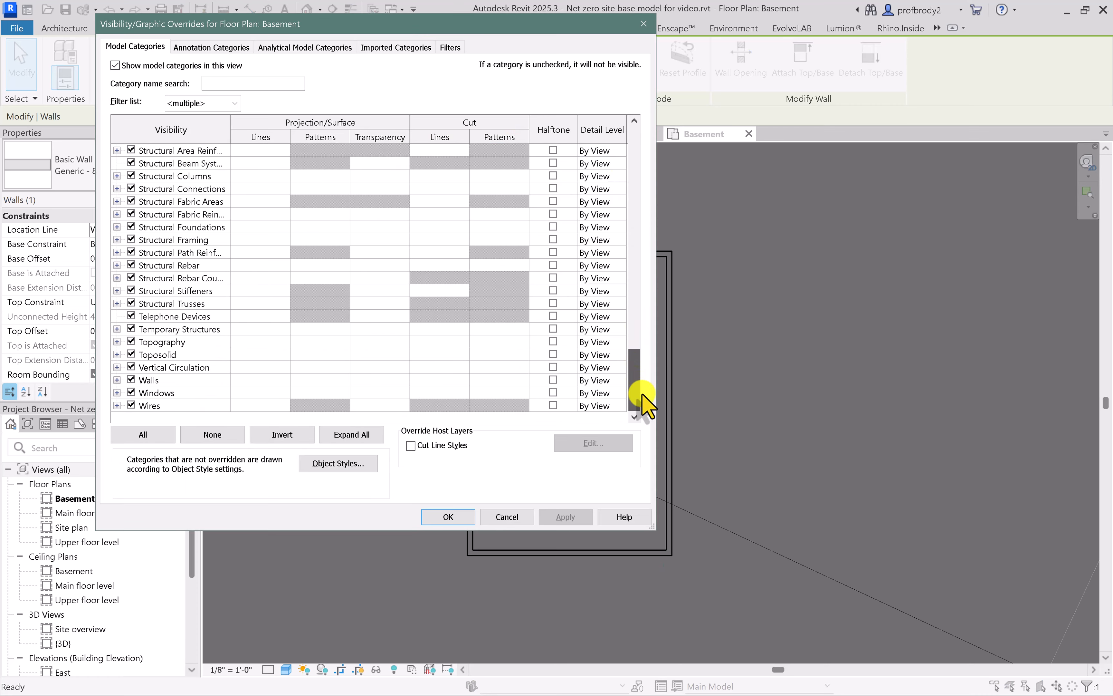
click(117, 354)
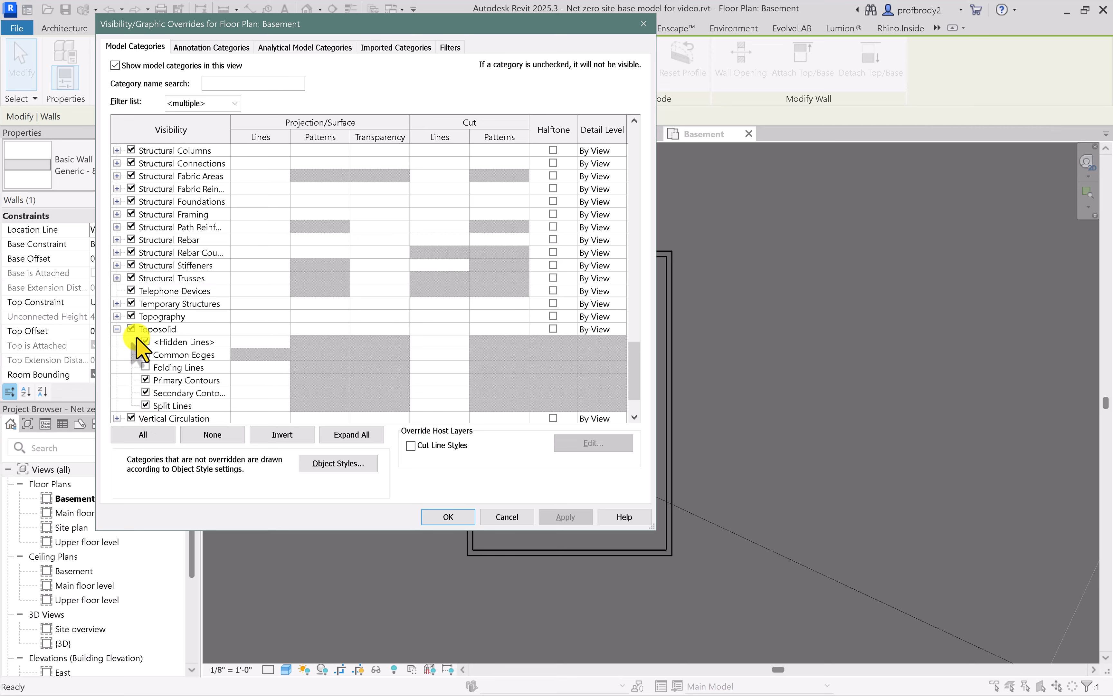
click(131, 328)
click(546, 513)
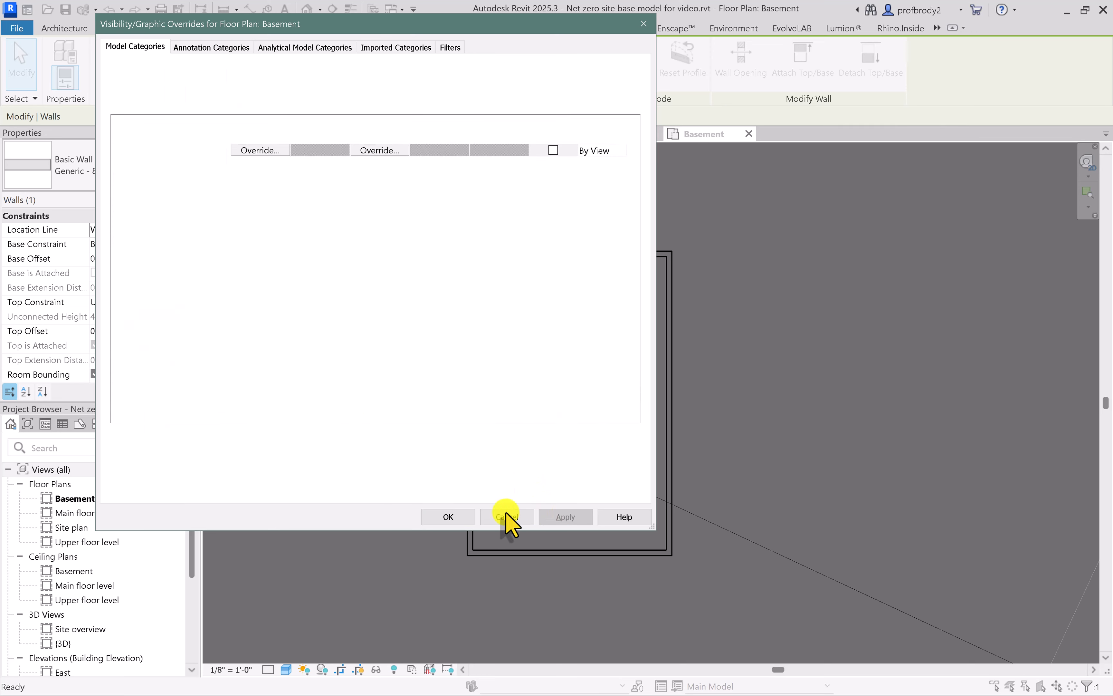
click(432, 518)
click(417, 504)
scroll(506, 424, up, 1)
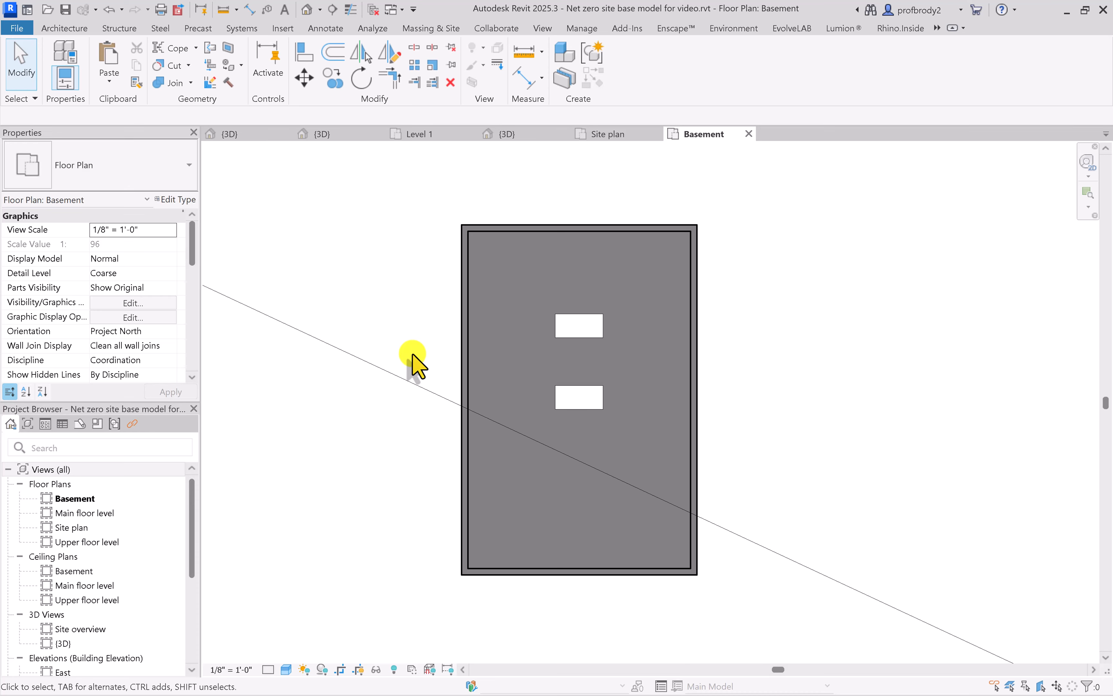
Excavate the large toposolid in the 3D view using the roofed building's basement floor
click(252, 133)
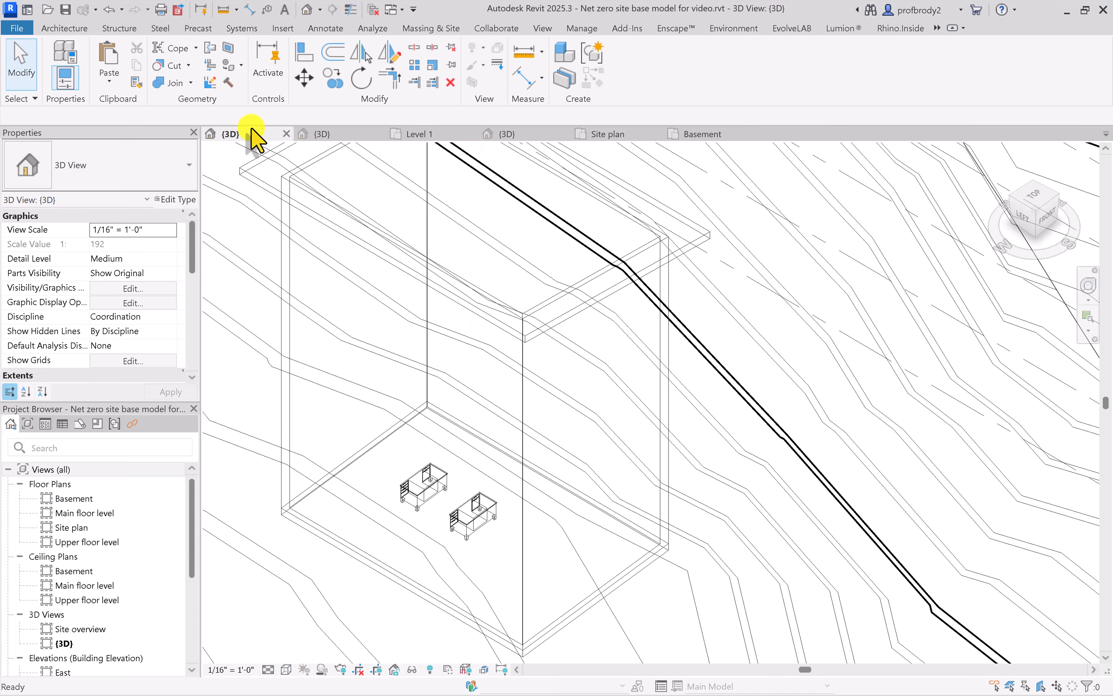
scroll(474, 395, down, 5)
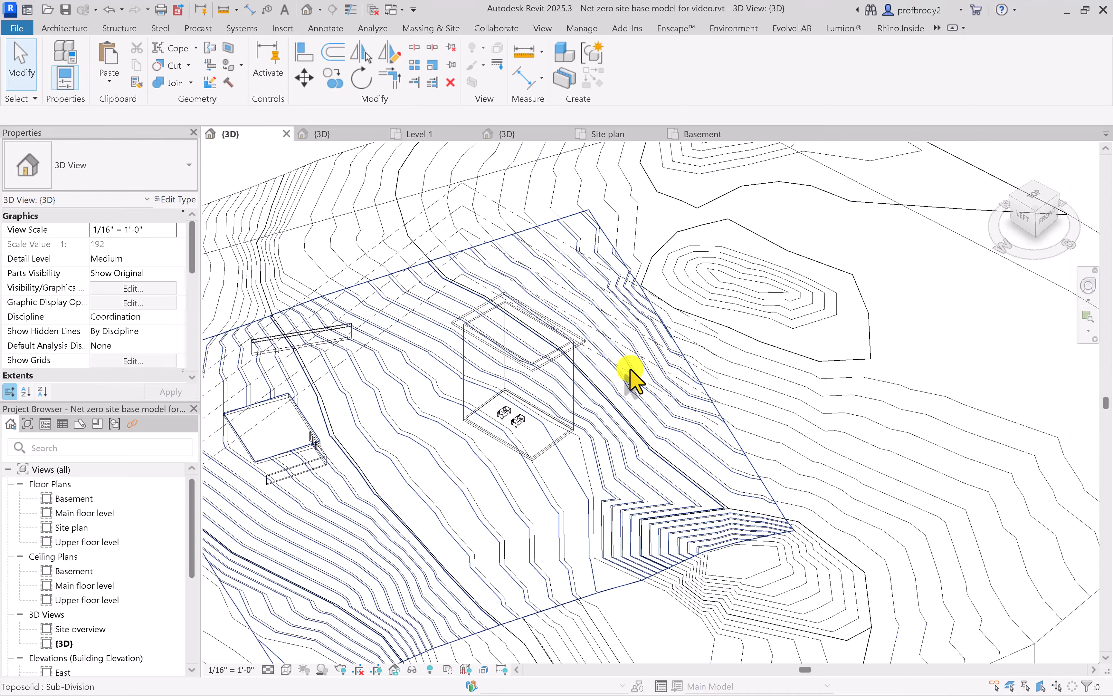
scroll(644, 377, down, 2)
click(860, 221)
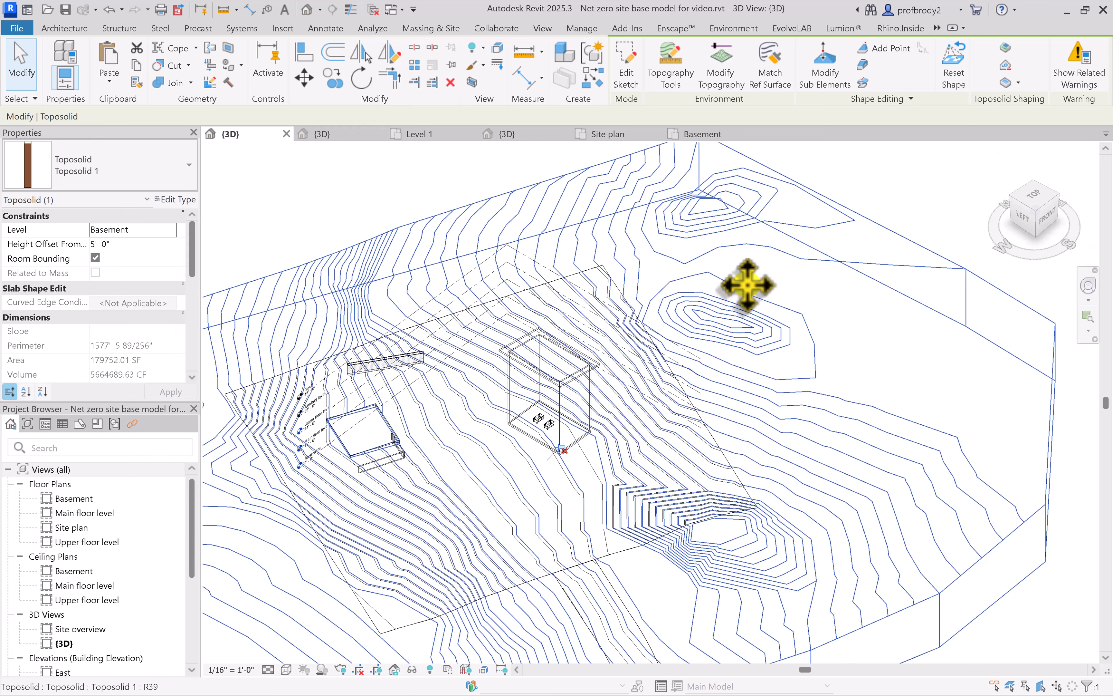
click(757, 275)
click(680, 268)
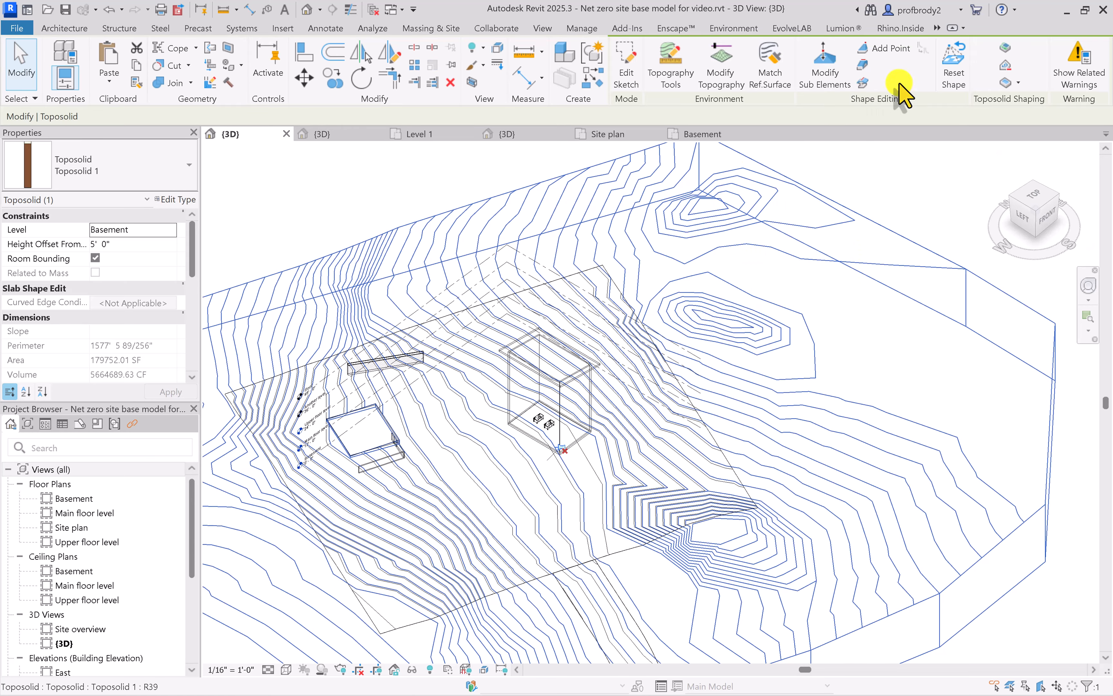
click(1017, 83)
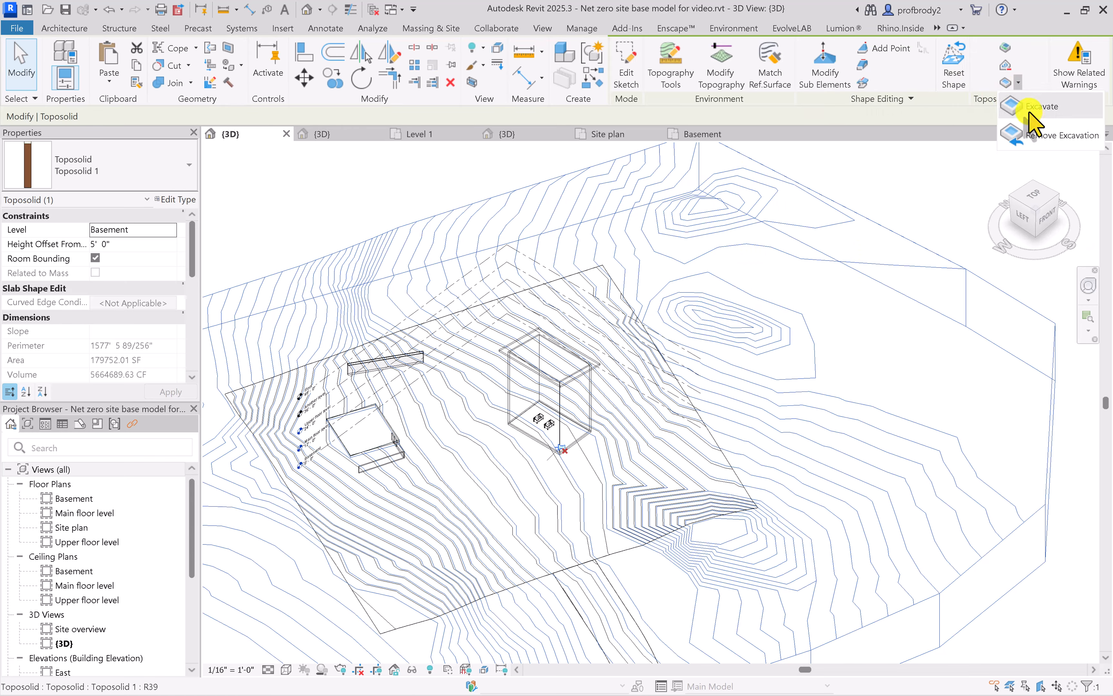
click(1030, 108)
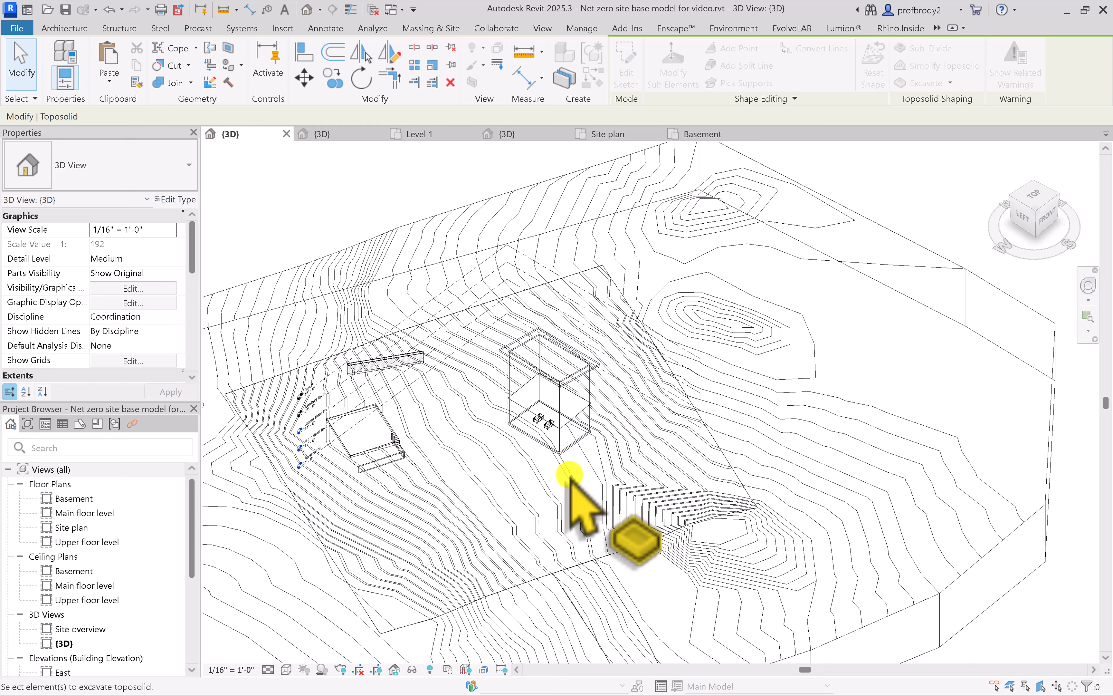
scroll(551, 393, up, 5)
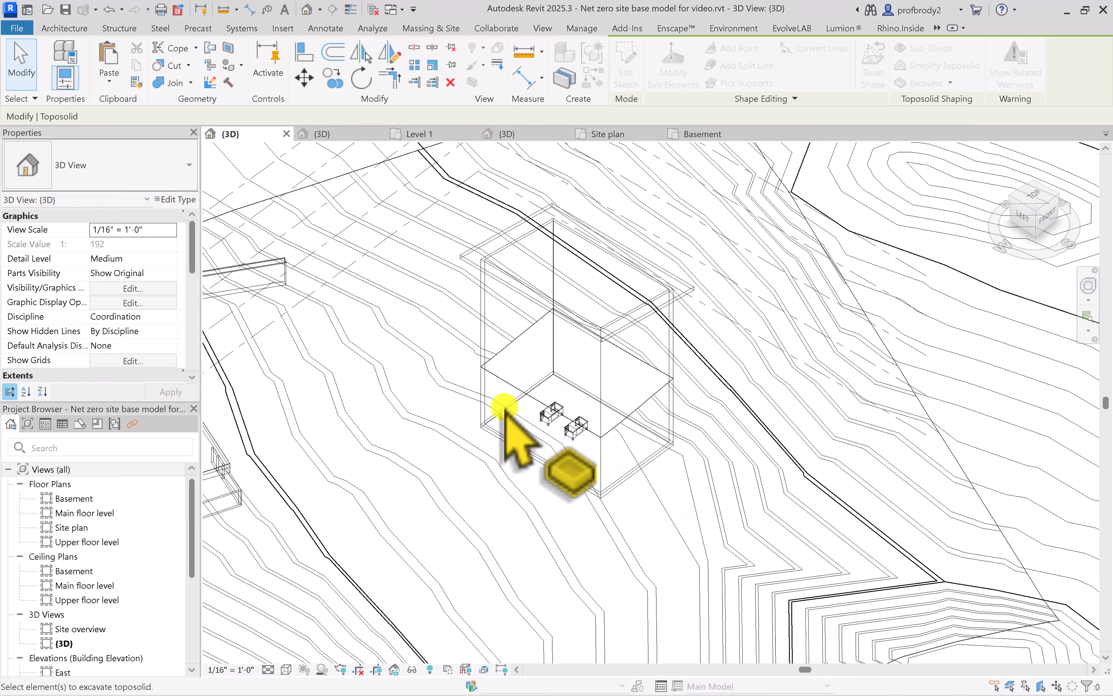
scroll(508, 378, up, 1)
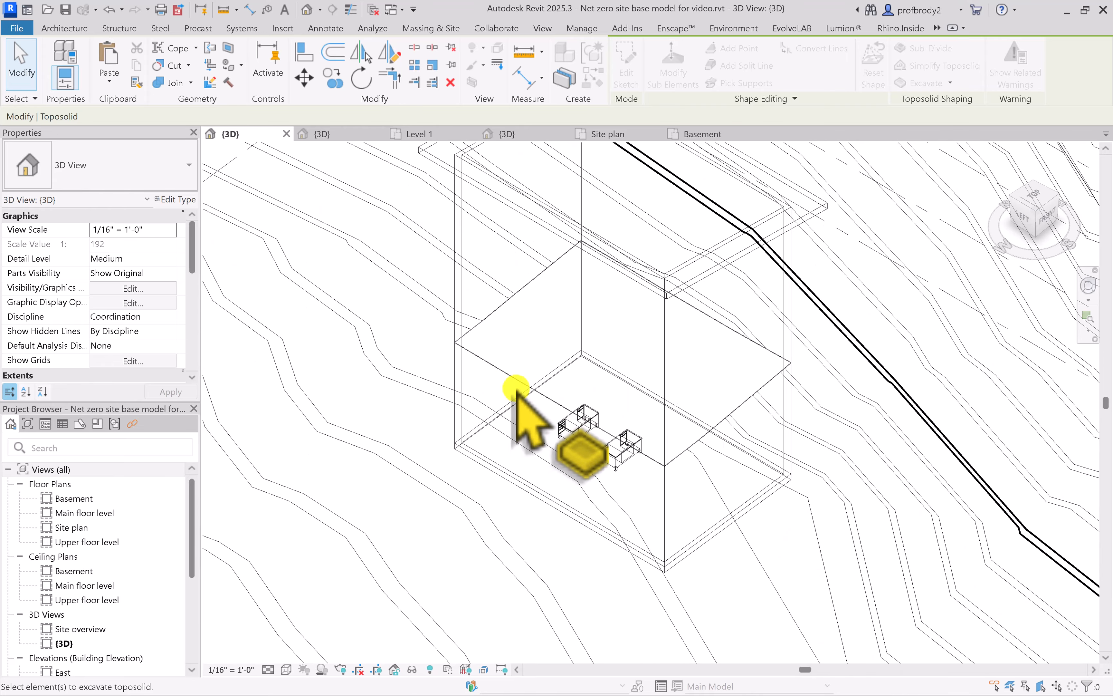
scroll(570, 402, down, 1)
scroll(571, 404, down, 1)
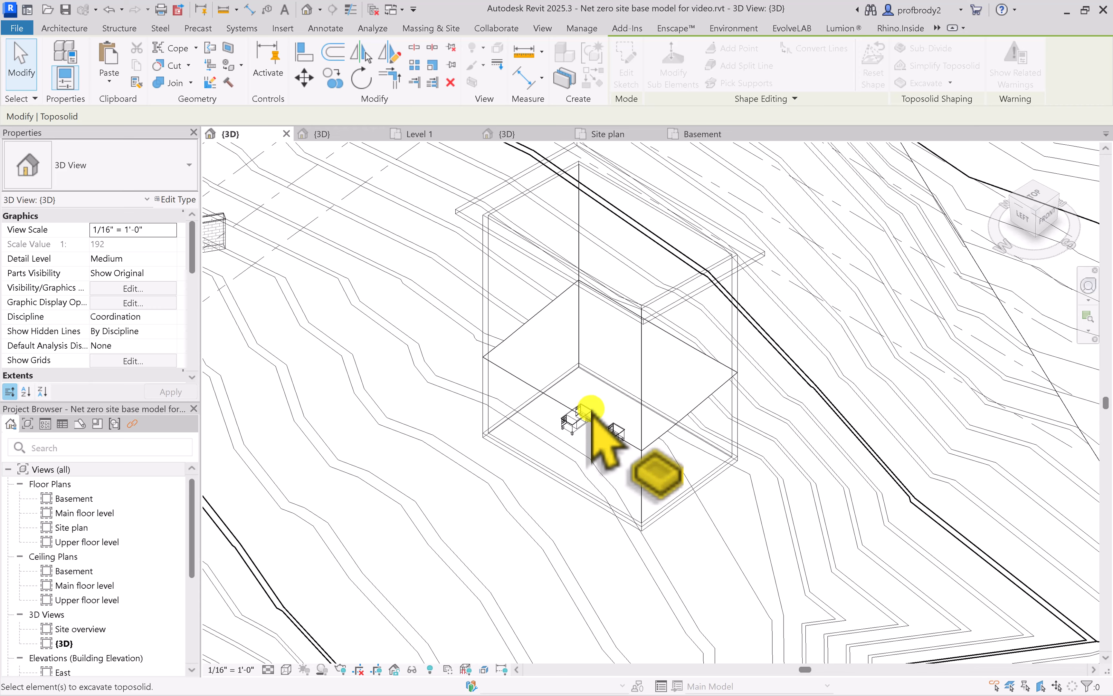
scroll(626, 435, down, 3)
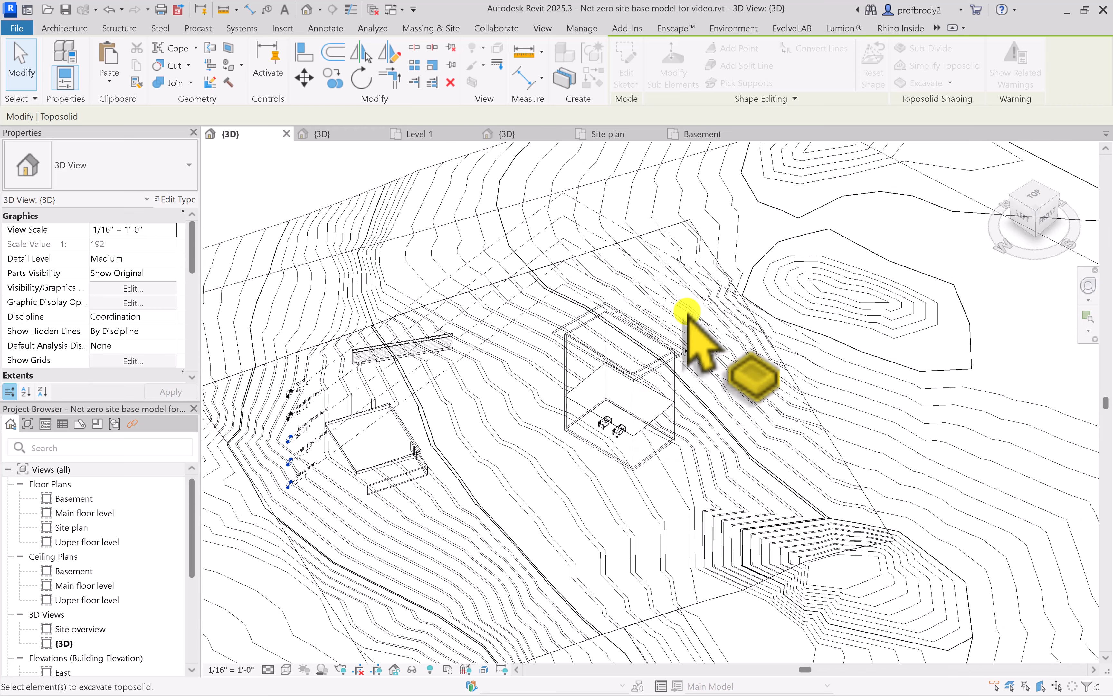
Set the 3D view's visual style to Shaded
click(286, 670)
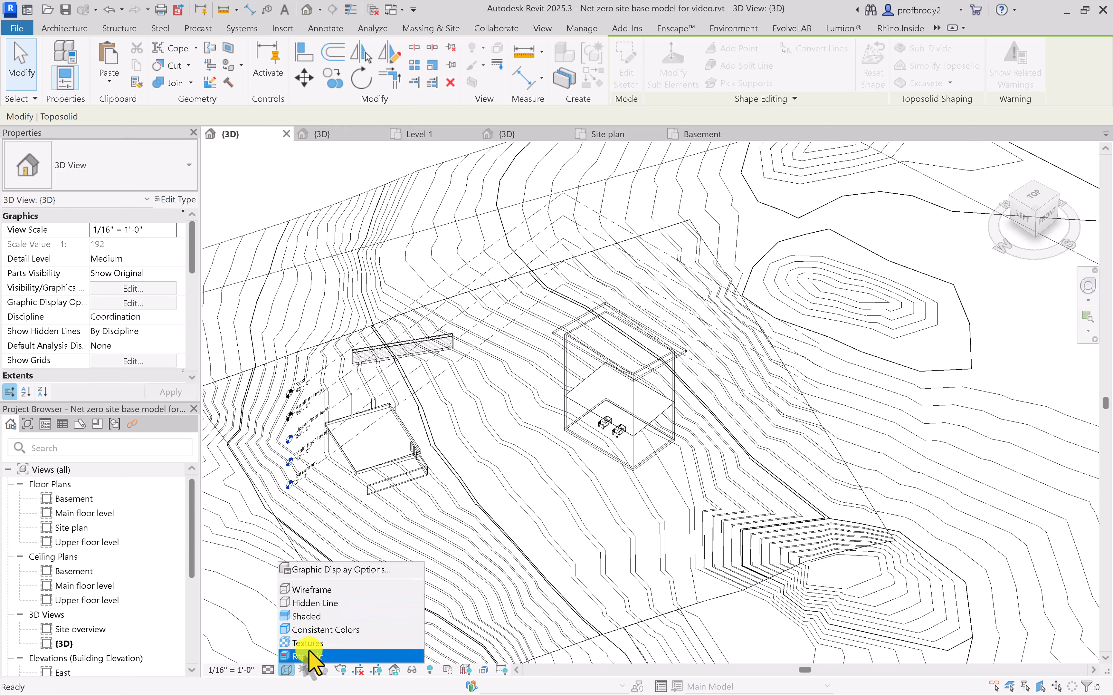
click(310, 615)
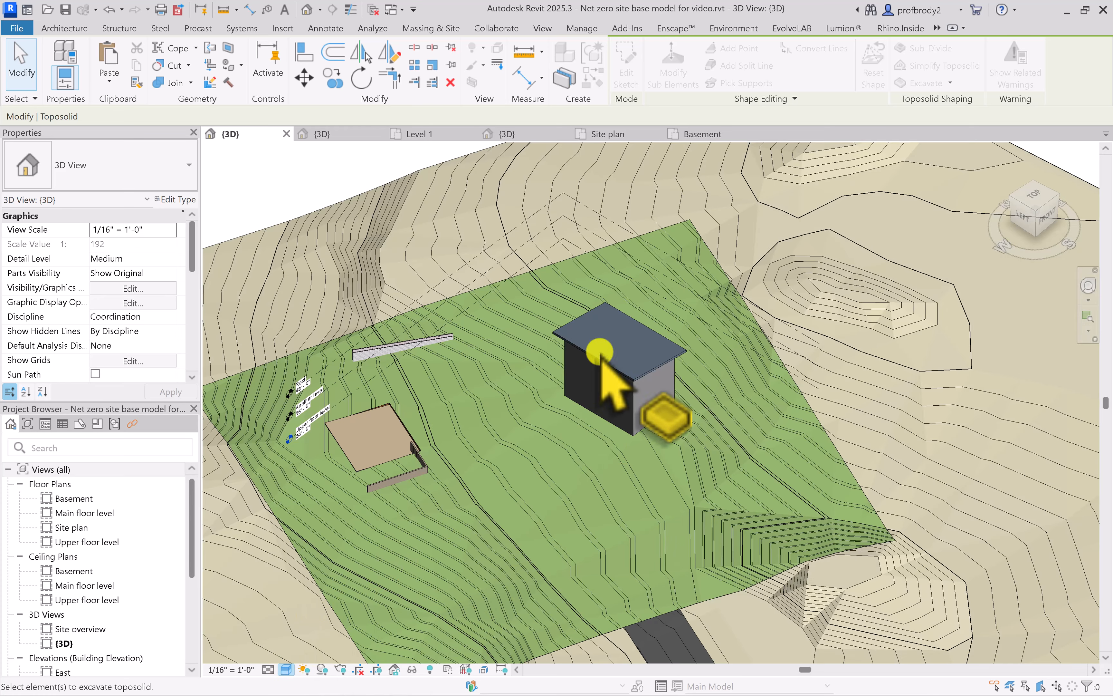
click(667, 357)
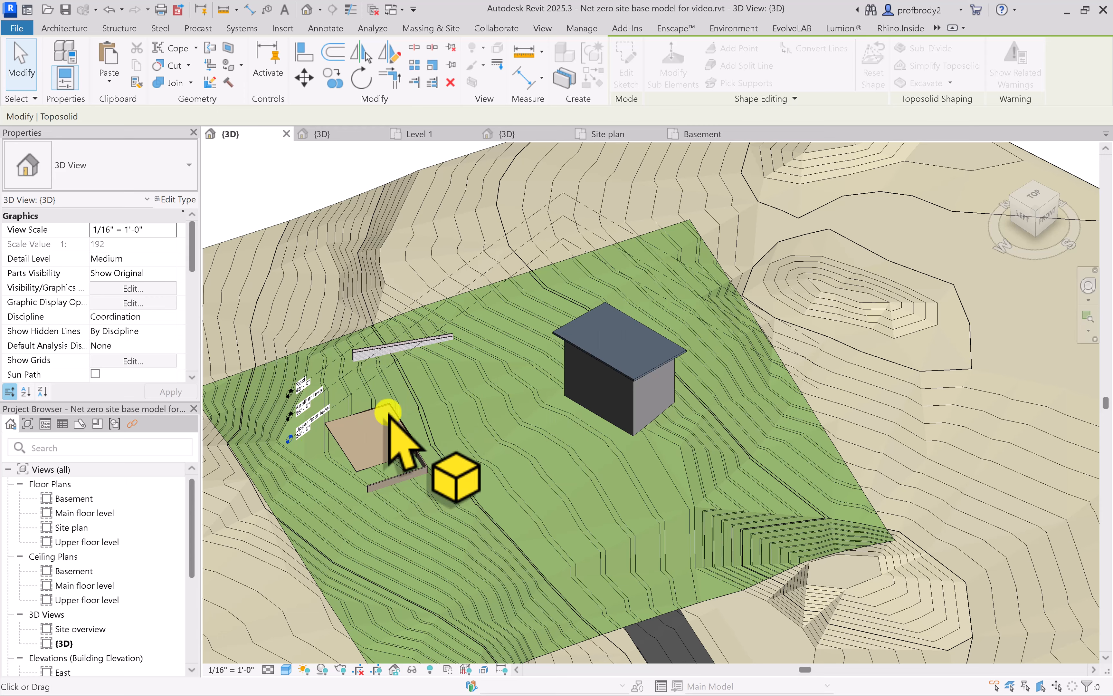
Examine the sunken floor area and the nearby masonry site wall in 3D, and end the Excavate command
scroll(388, 414, up, 5)
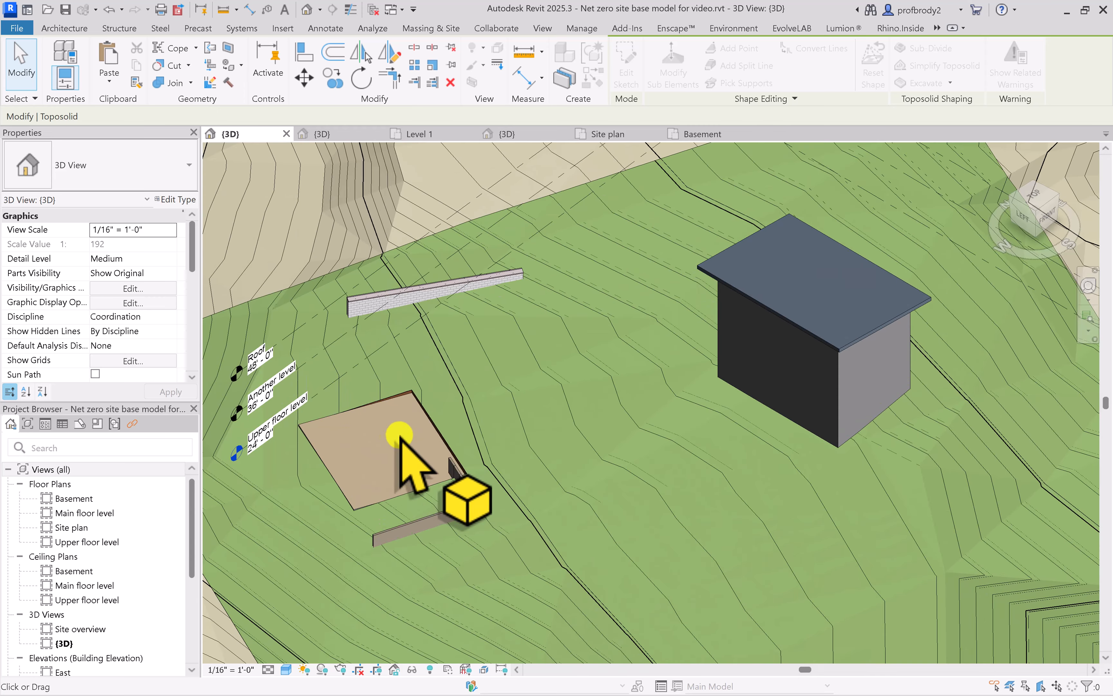
scroll(529, 437, down, 6)
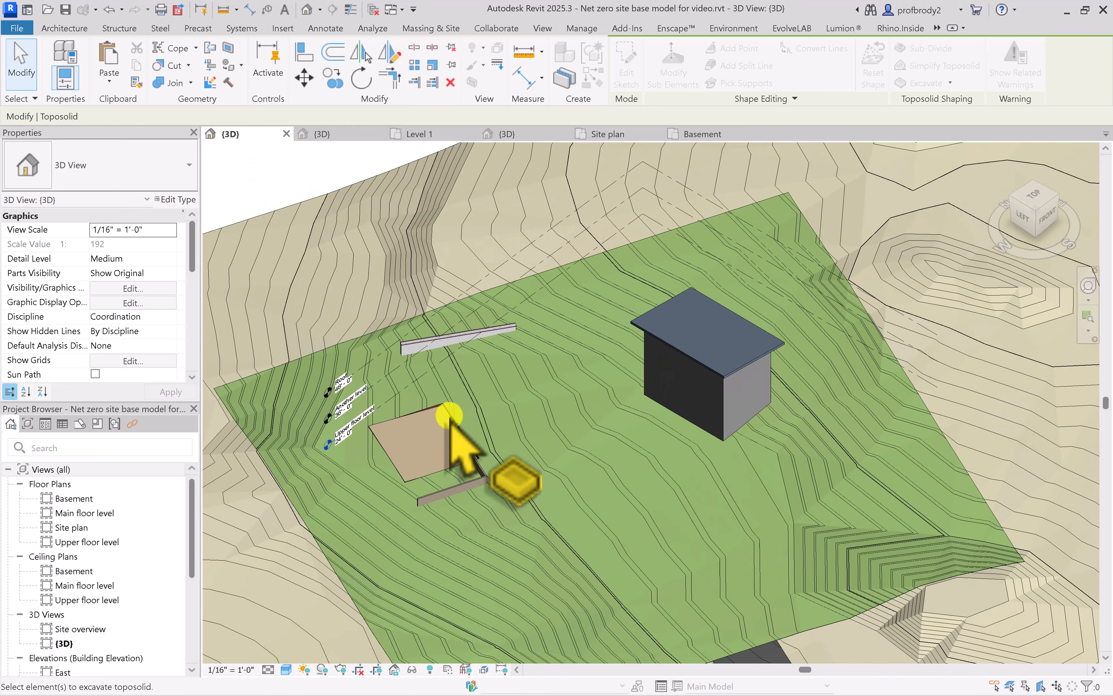
scroll(405, 460, up, 3)
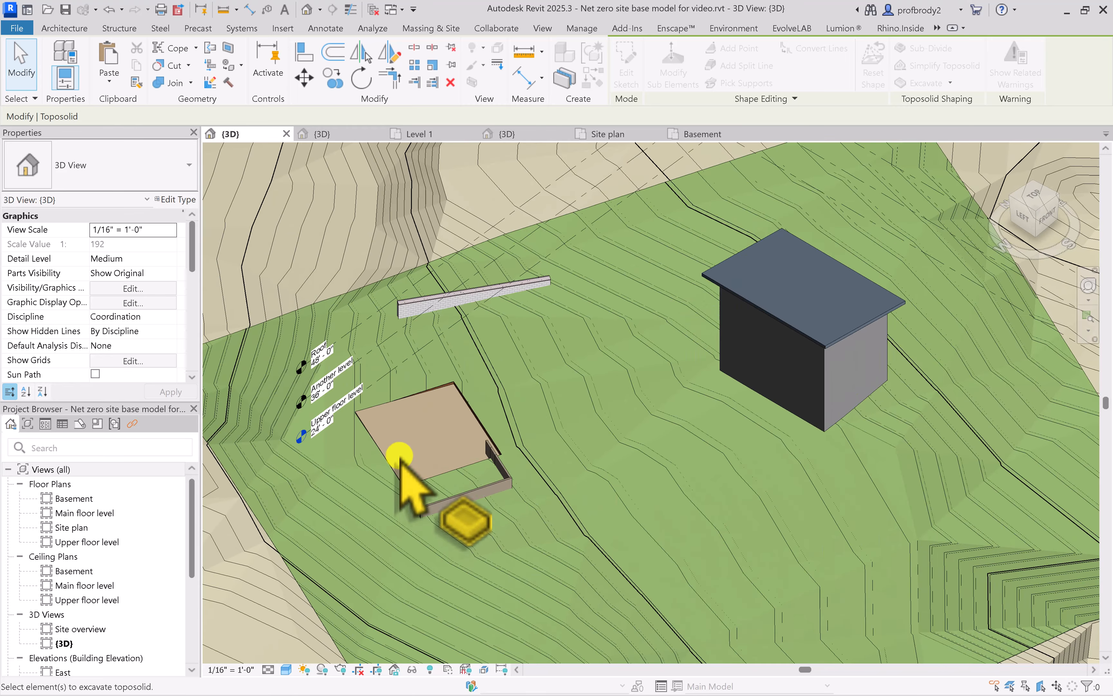
shift+middle_drag(391, 457, 634, 360)
scroll(569, 310, up, 5)
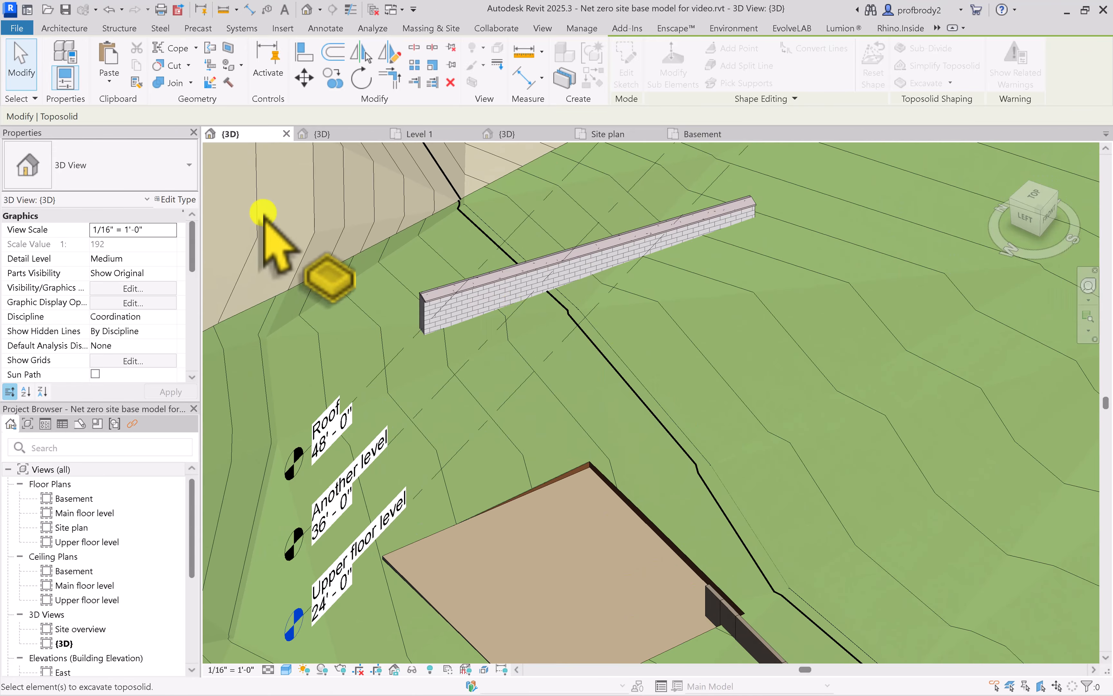
scroll(364, 281, up, 3)
shift+middle_drag(351, 268, 435, 368)
click(23, 71)
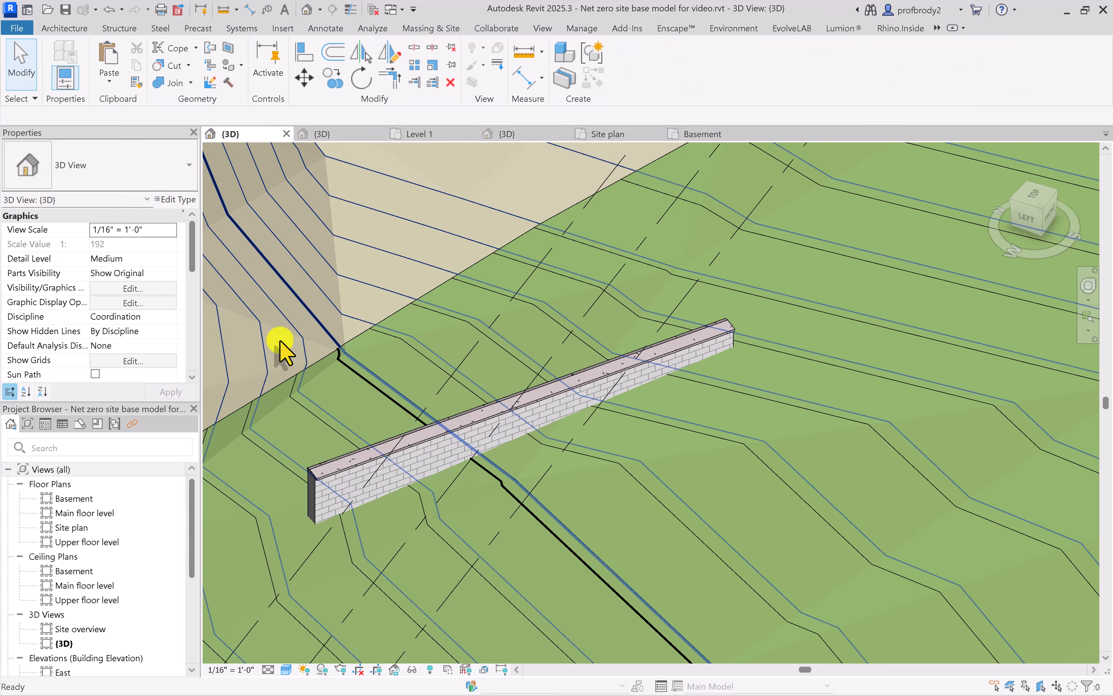
Select the Generic - 6" Masonry site wall and examine its end and cap up close
click(405, 460)
scroll(417, 472, up, 3)
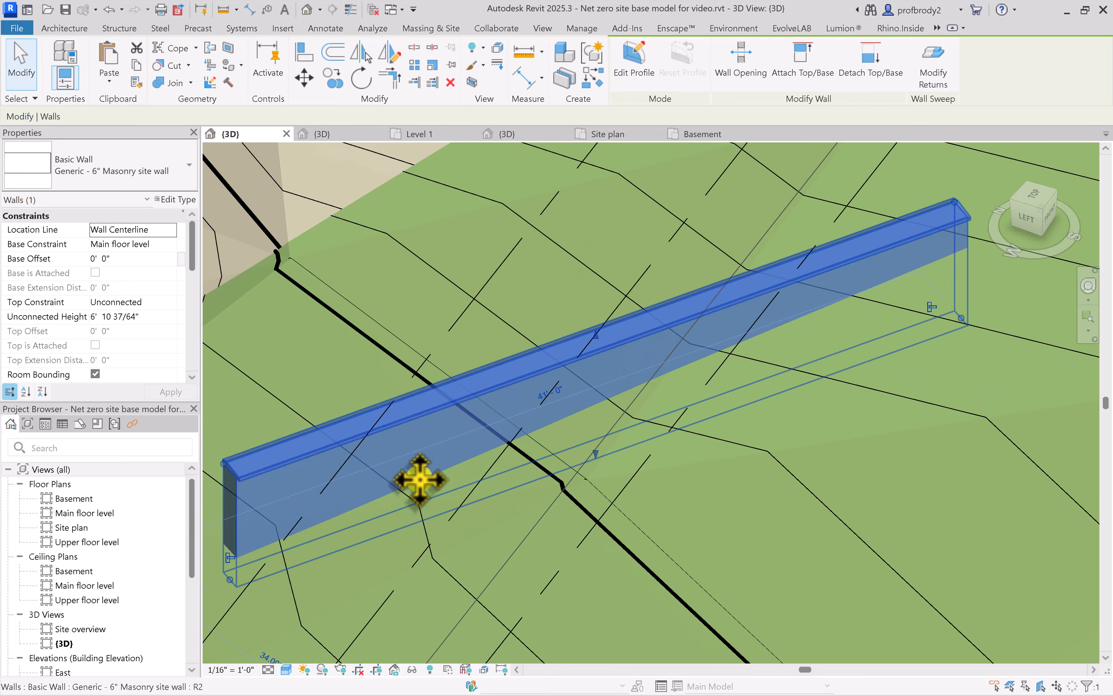
middle_drag(427, 452, 543, 401)
scroll(472, 449, up, 1)
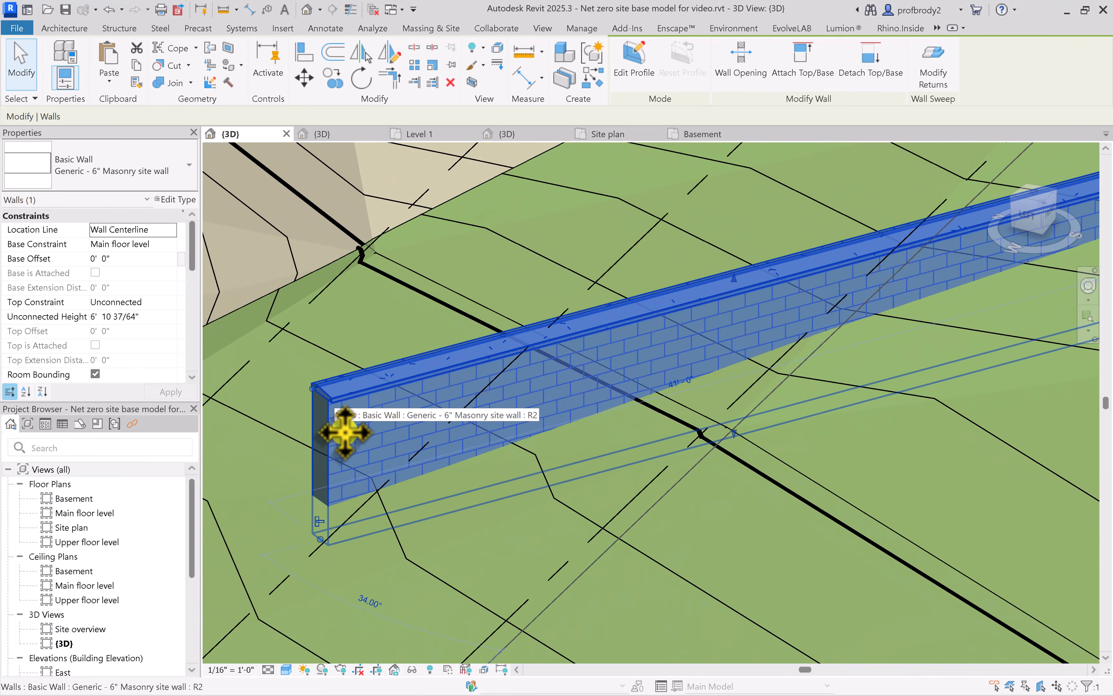
click(293, 462)
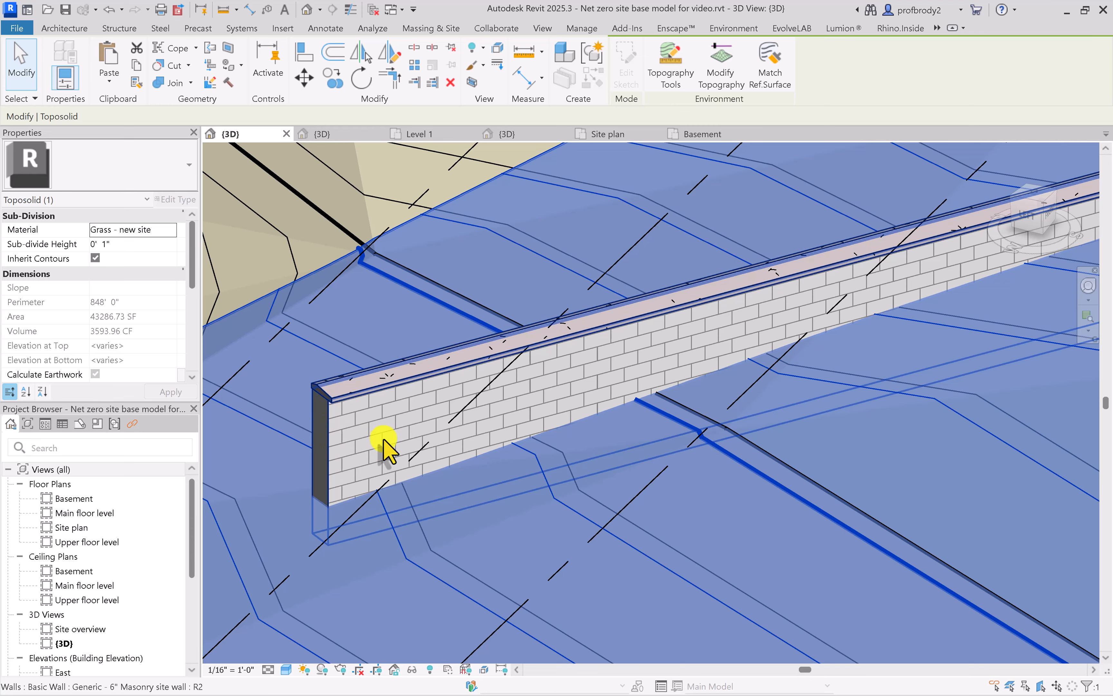
scroll(314, 422, up, 3)
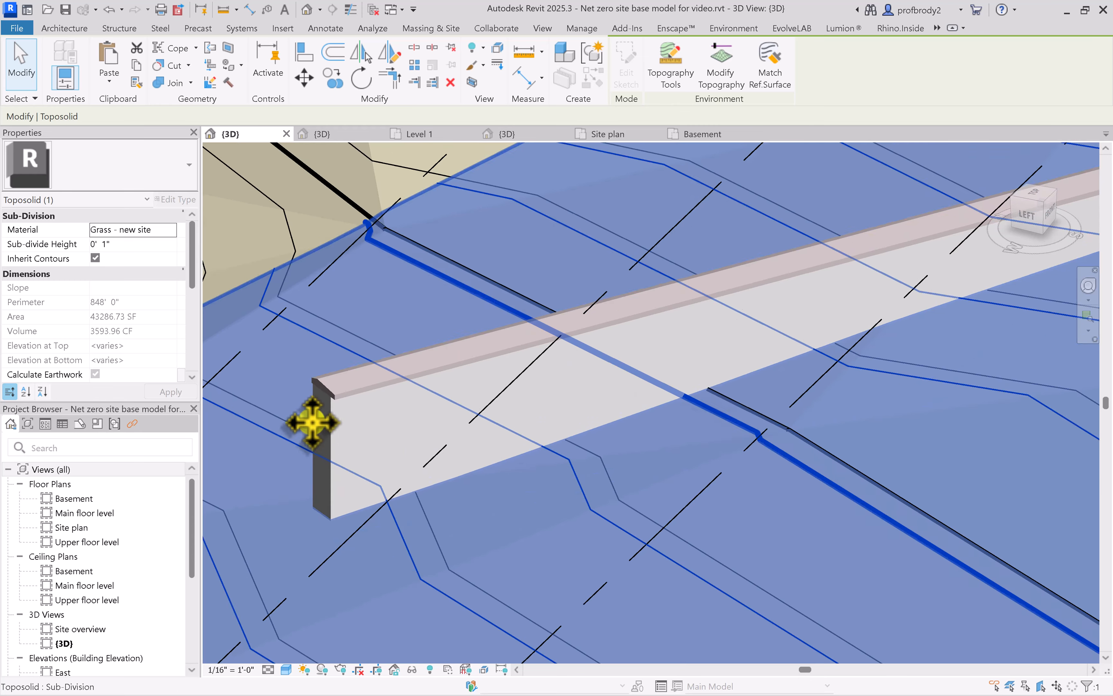
scroll(318, 376, up, 2)
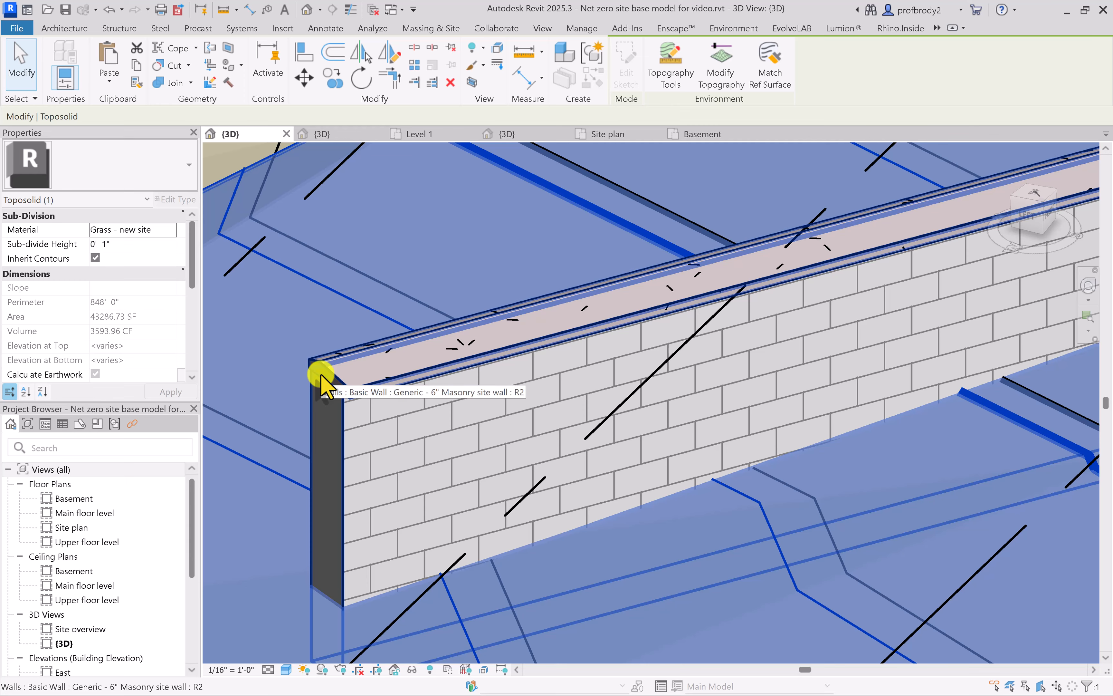
click(321, 377)
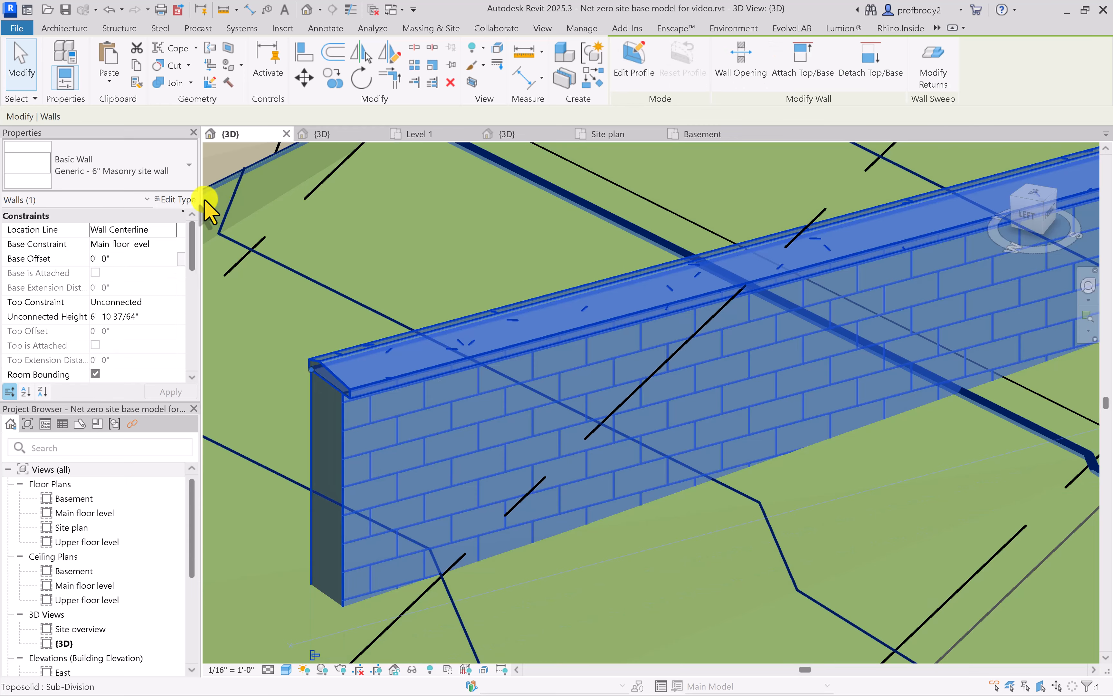
Open the site wall type's structure and examine the cap at the wall's top in the section preview
click(183, 200)
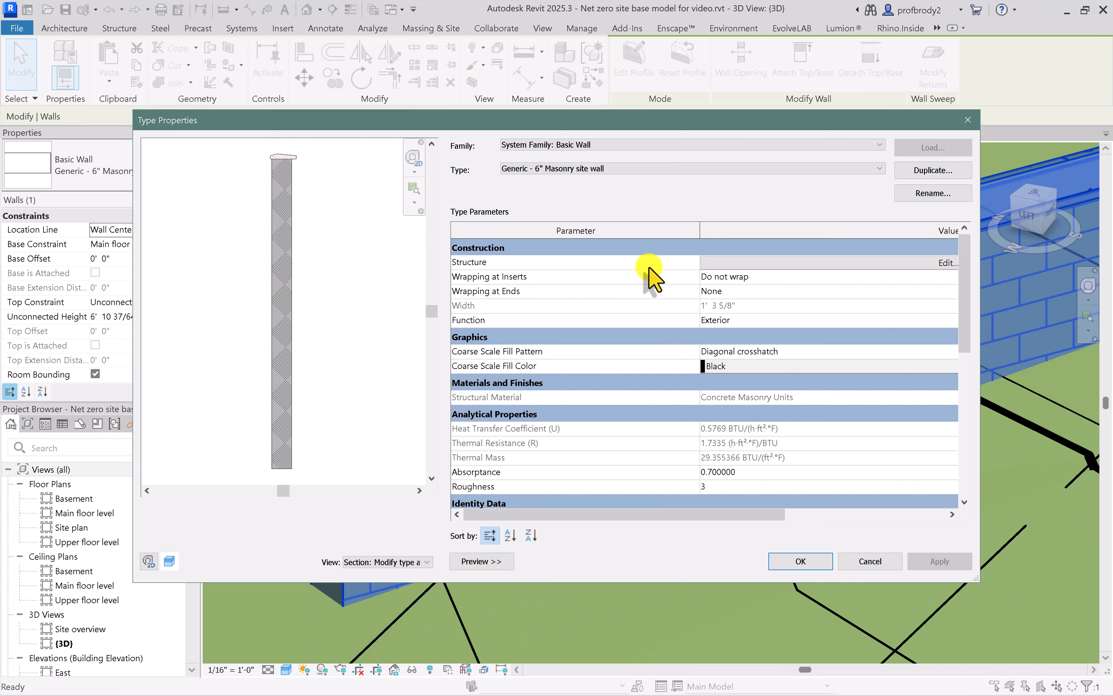
click(794, 266)
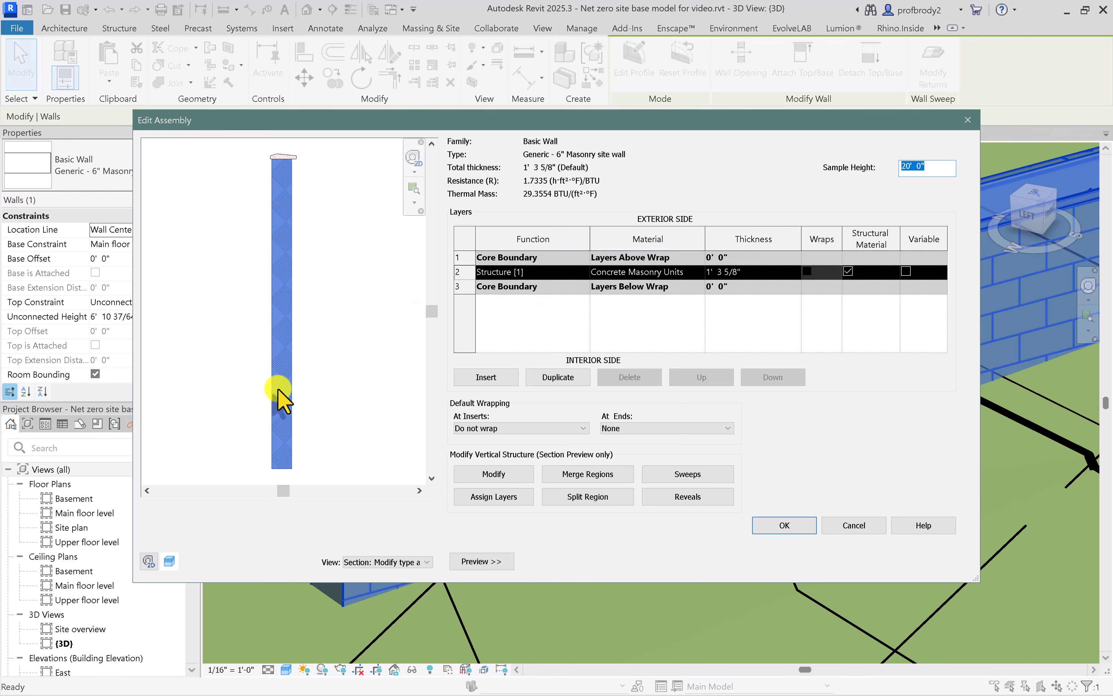
scroll(286, 224, up, 3)
middle_drag(287, 224, 287, 381)
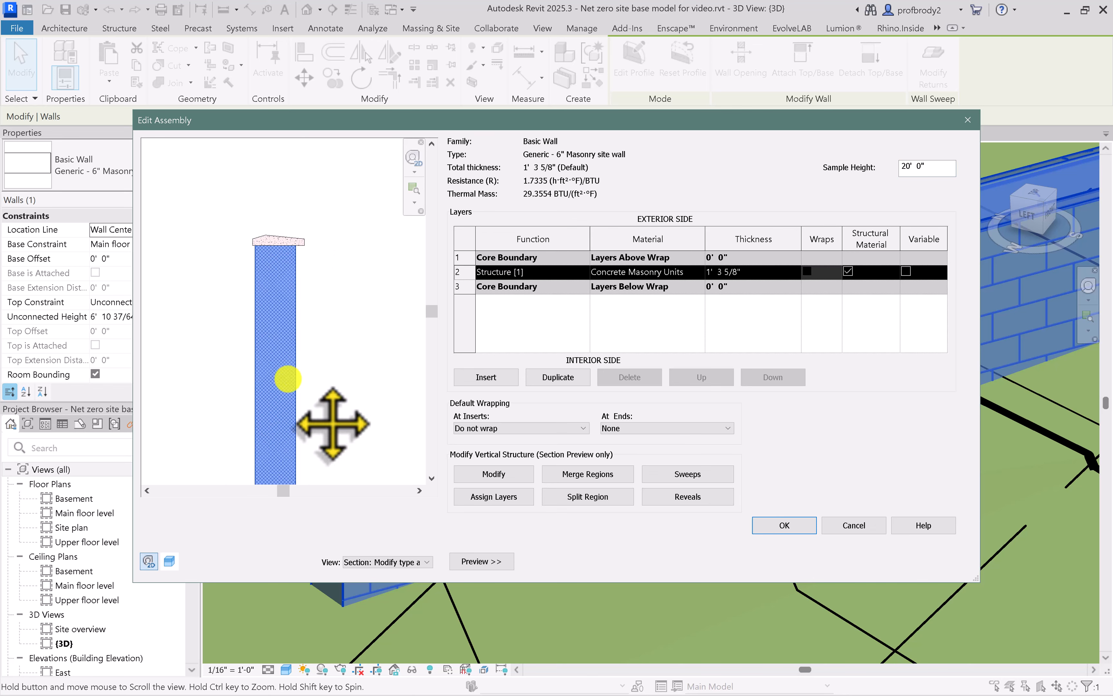
scroll(241, 216, up, 2)
middle_drag(243, 218, 254, 240)
middle_drag(300, 283, 302, 329)
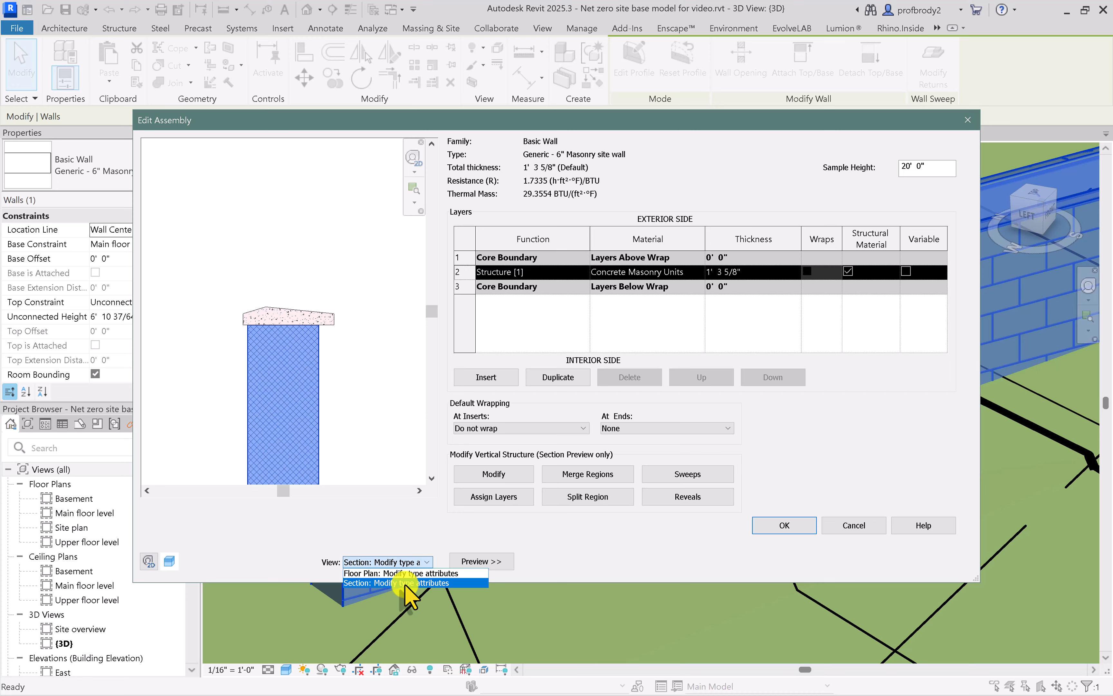
Hide and reshow the assembly preview in section view, and examine the wall's cap again
click(406, 582)
click(482, 562)
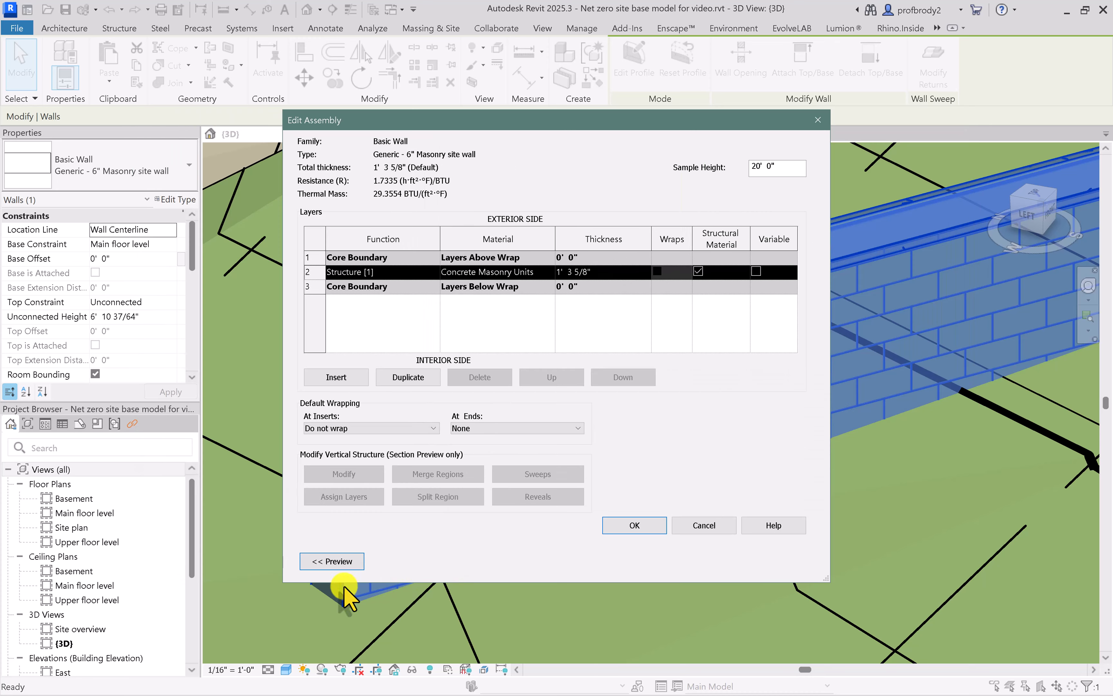
click(335, 561)
click(378, 560)
click(378, 561)
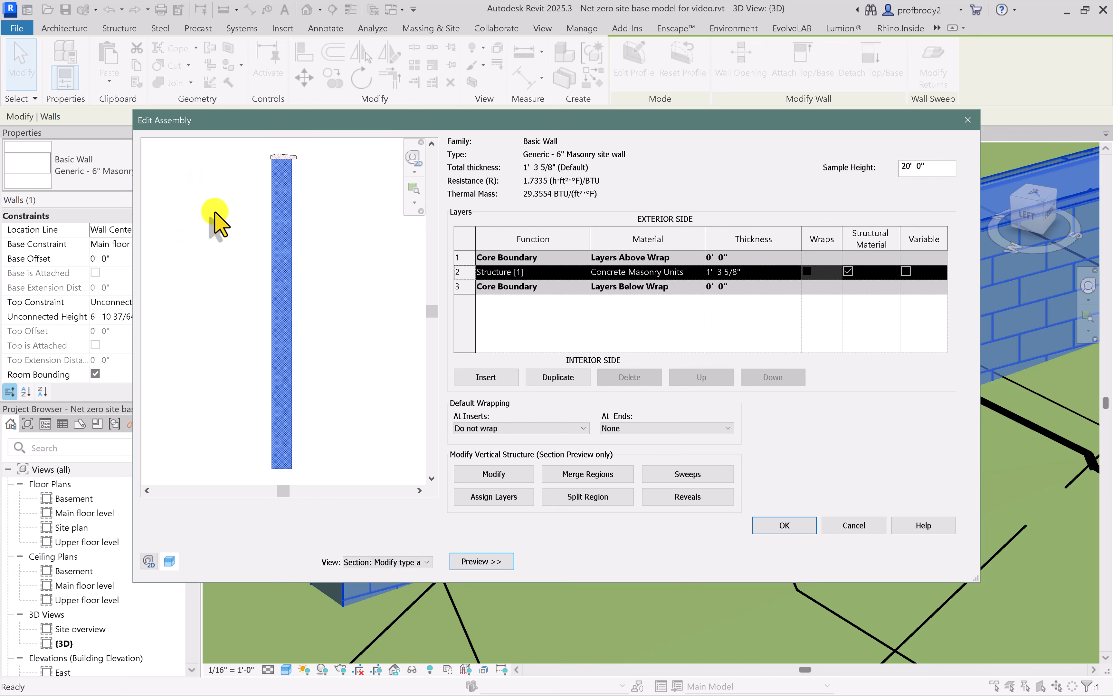
scroll(232, 229, up, 2)
middle_drag(233, 231, 222, 419)
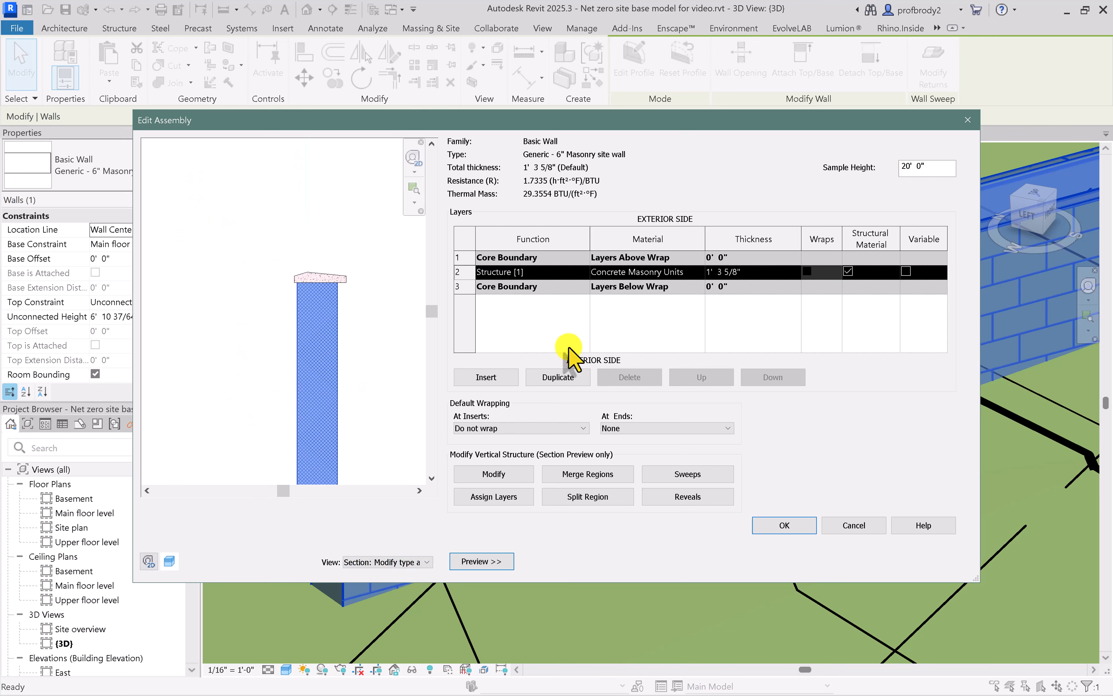
Open the site wall's sweep settings and widen the Profile column to read the cap's full profile name
click(681, 475)
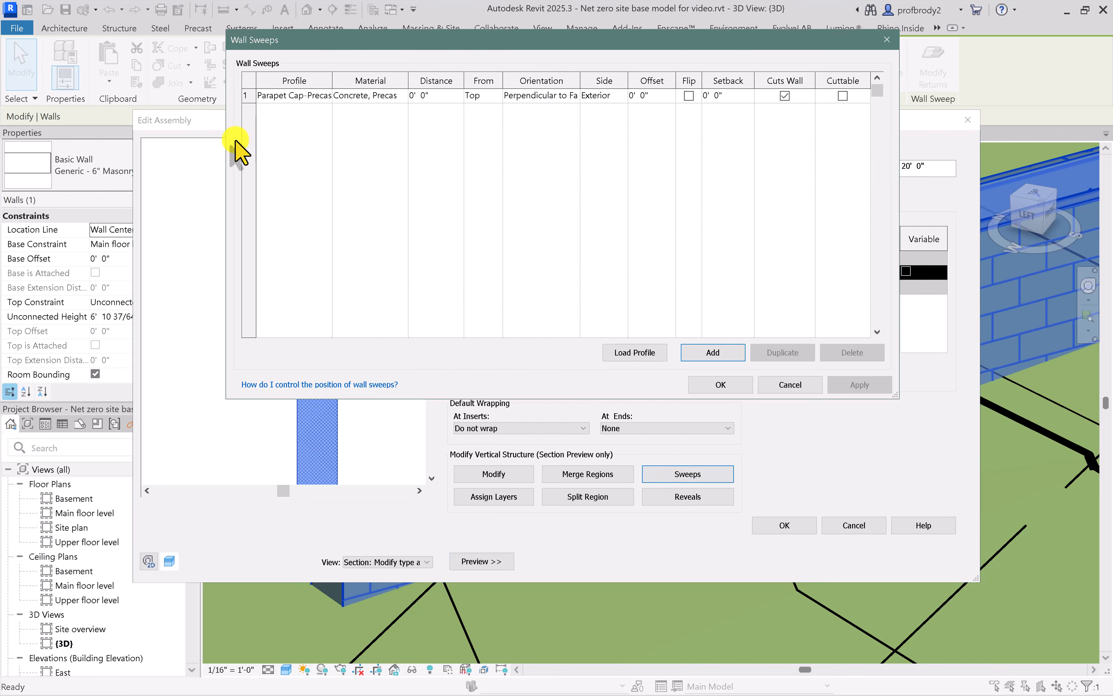
drag(226, 145, 75, 138)
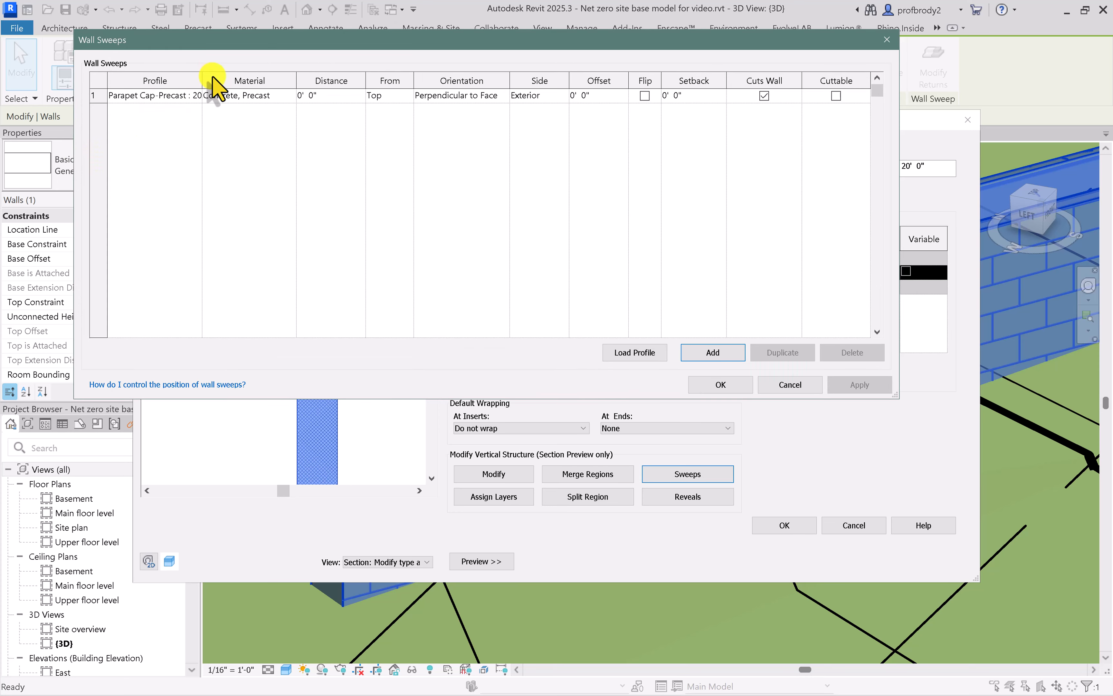
drag(201, 83, 262, 90)
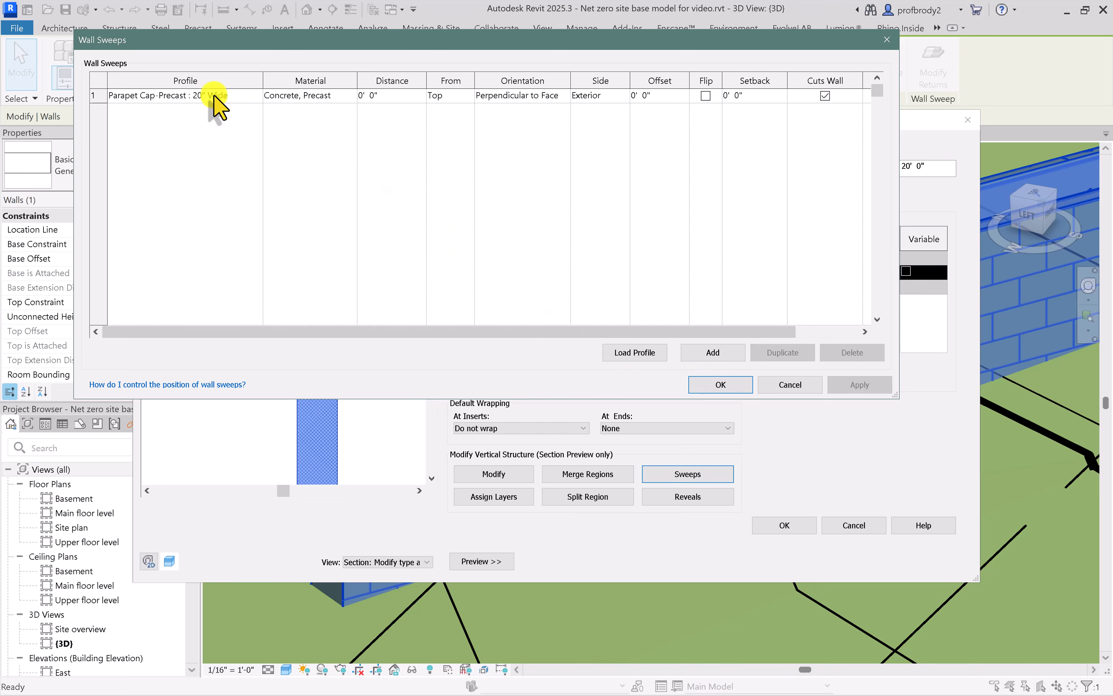
Try the Parapet Cap-Precast : 16" Wide profile for the wall sweep, check it in the section preview, and discard the type changes
click(224, 96)
click(257, 96)
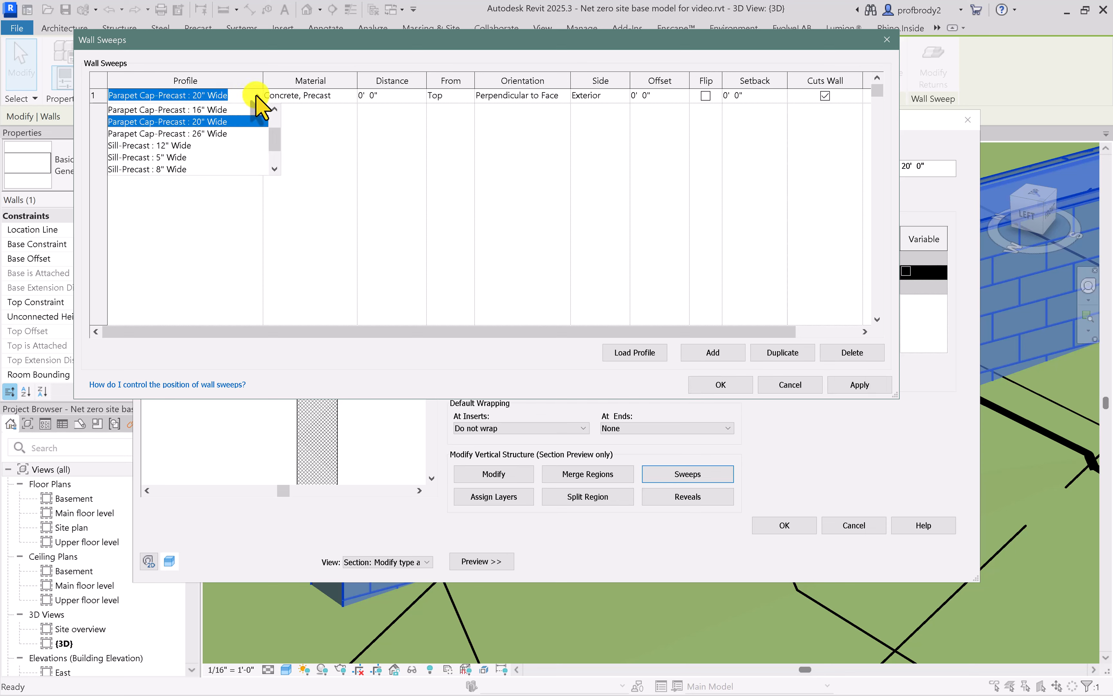
click(228, 112)
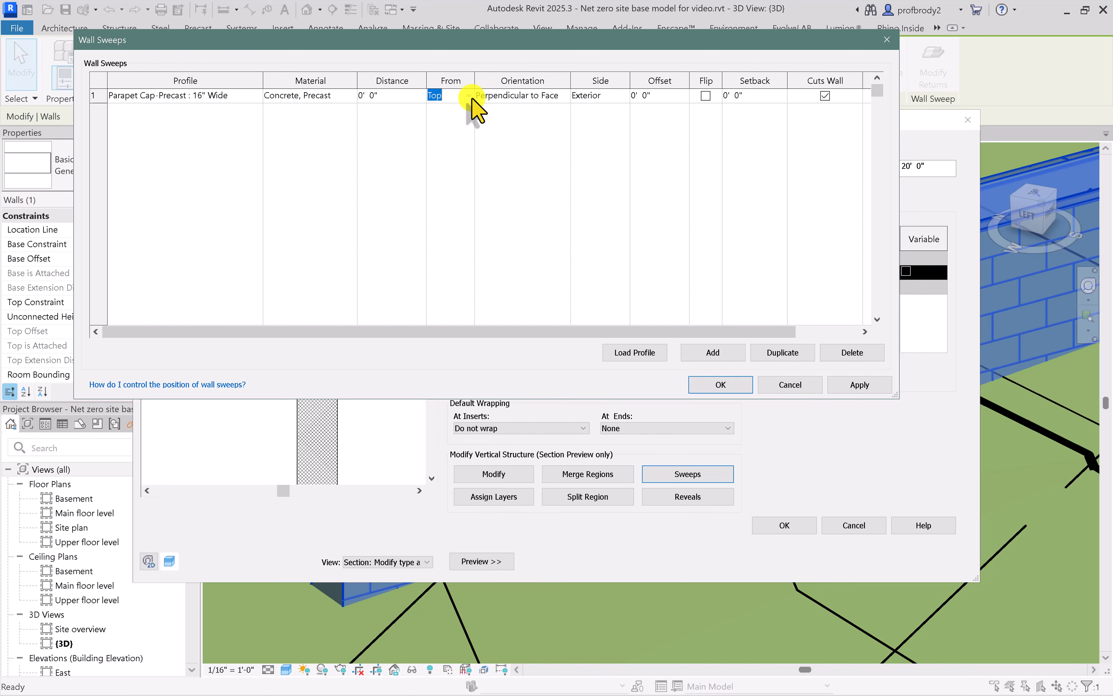
click(838, 386)
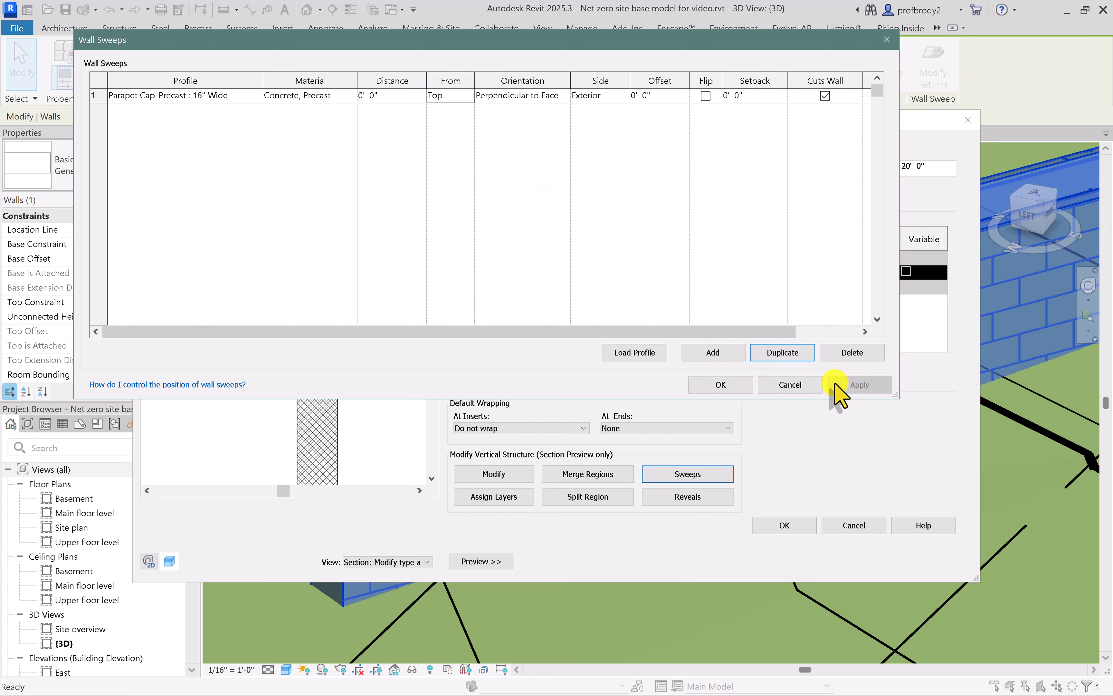
click(714, 380)
scroll(317, 281, up, 4)
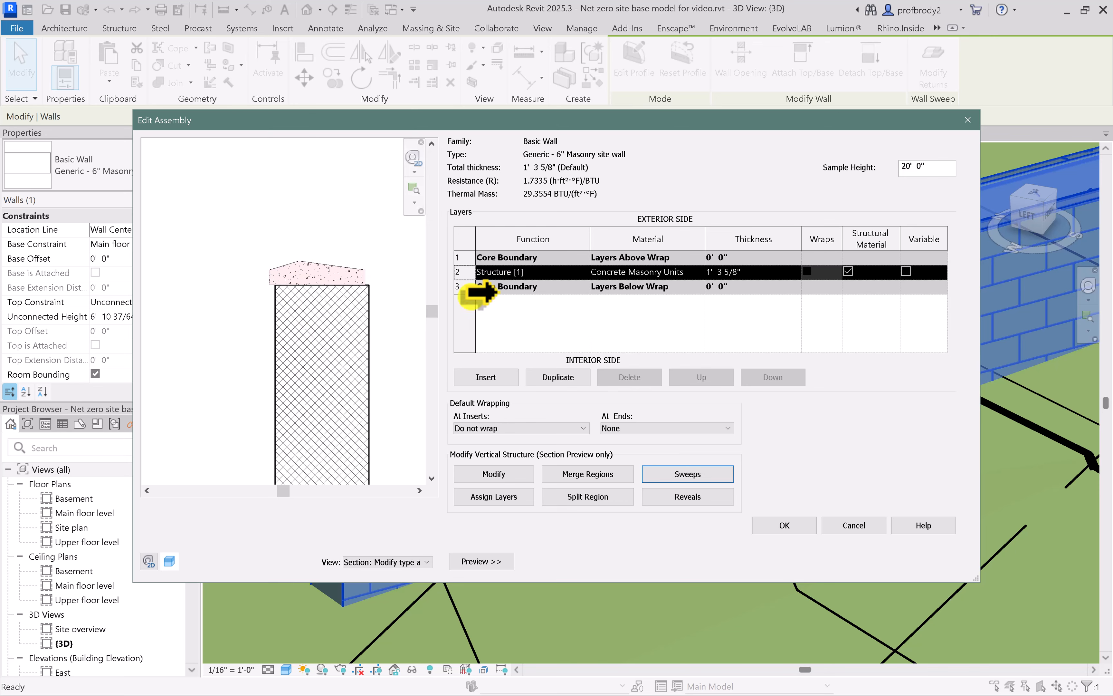
click(854, 527)
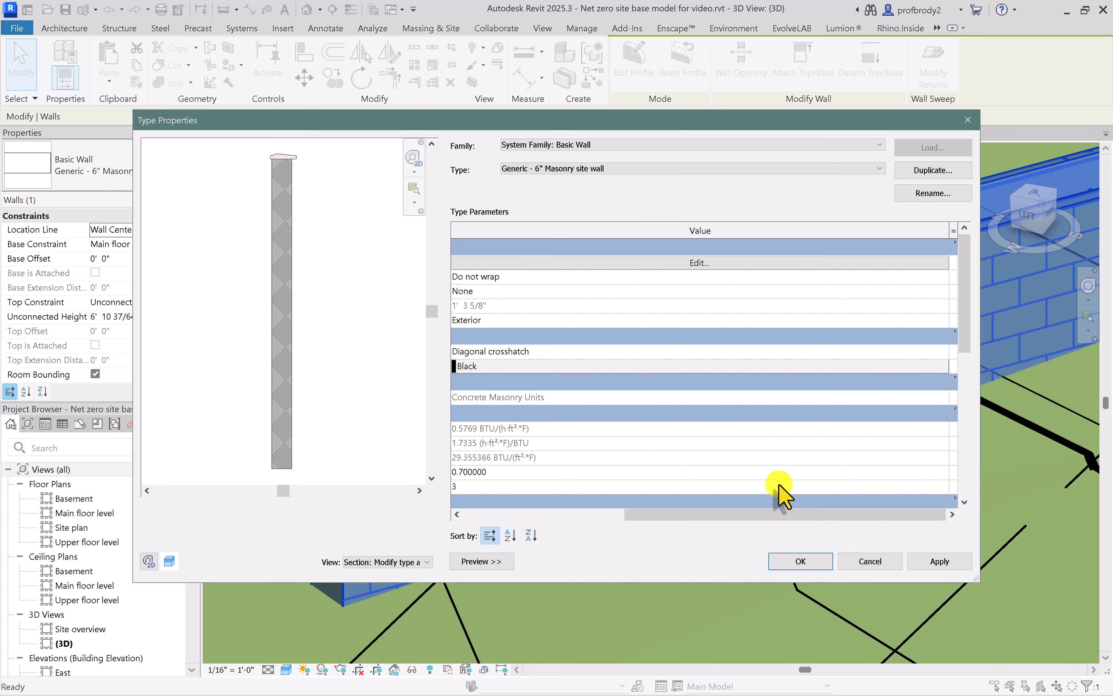
click(868, 560)
Reselect the masonry site wall and stretch its top up to an unconnected height of about 7' 10"
scroll(491, 382, up, 4)
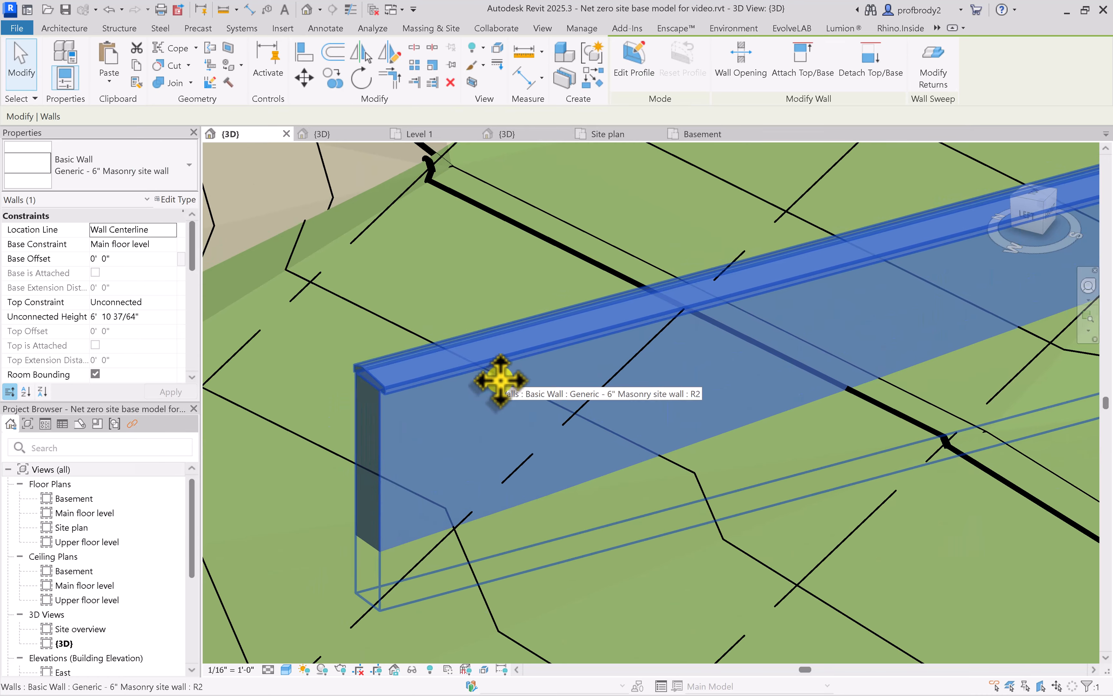
scroll(473, 345, down, 2)
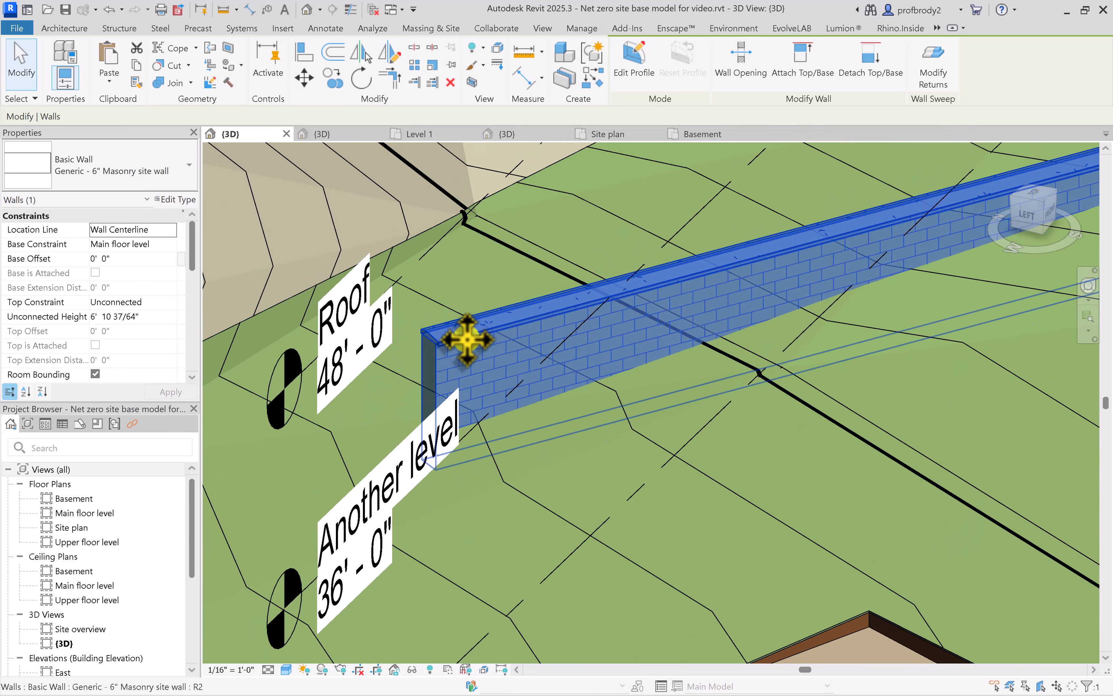
scroll(330, 358, down, 4)
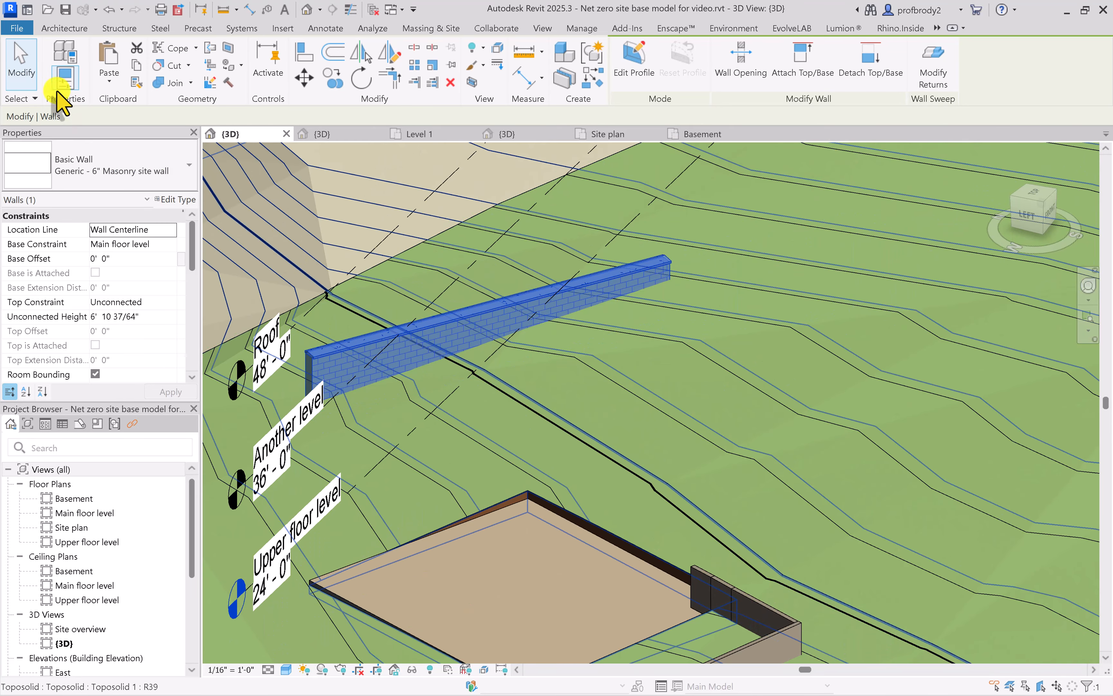
key(Escape)
click(495, 312)
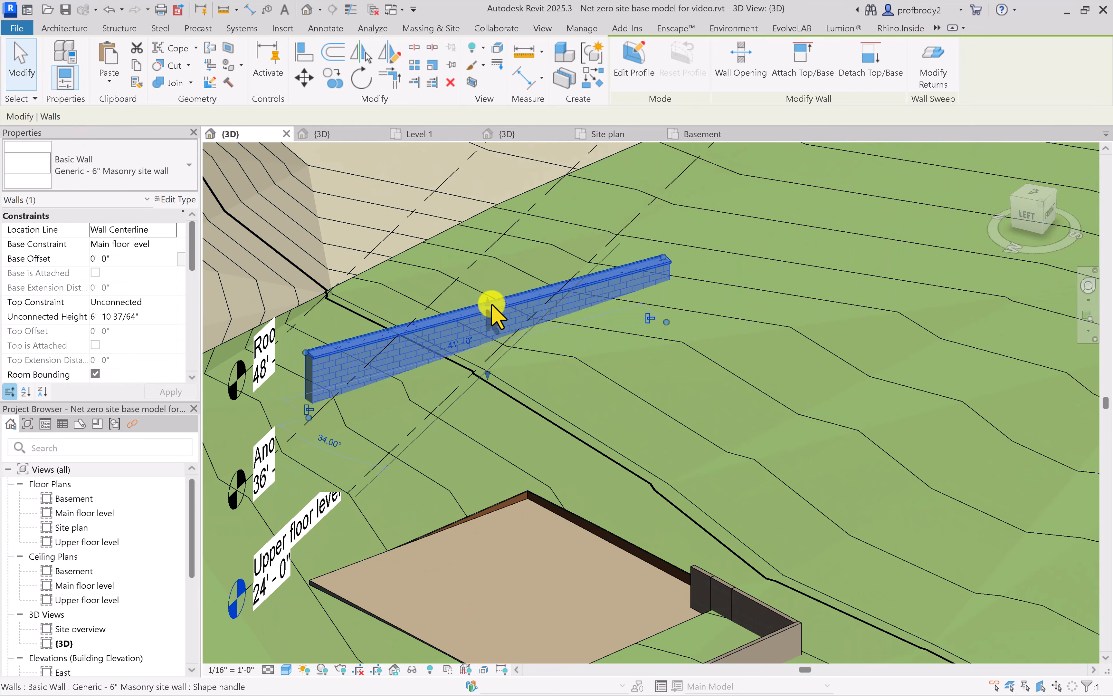
mouse_move(489, 303)
mouse_down()
mouse_move(484, 288)
mouse_move(489, 299)
mouse_up()
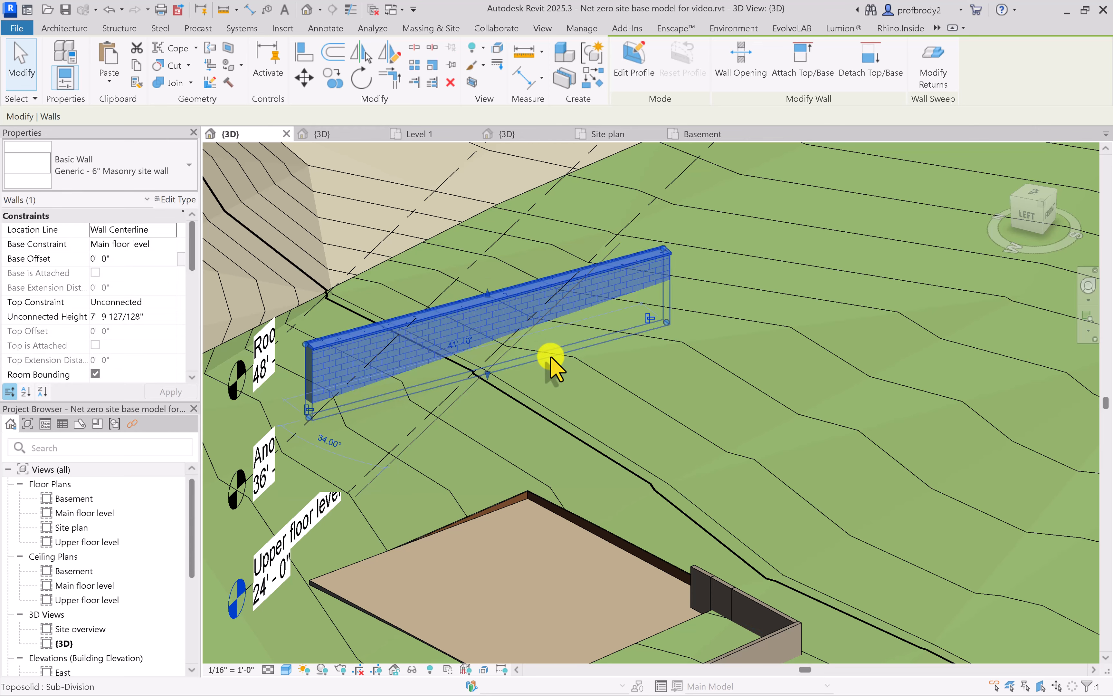
scroll(604, 372, up, 2)
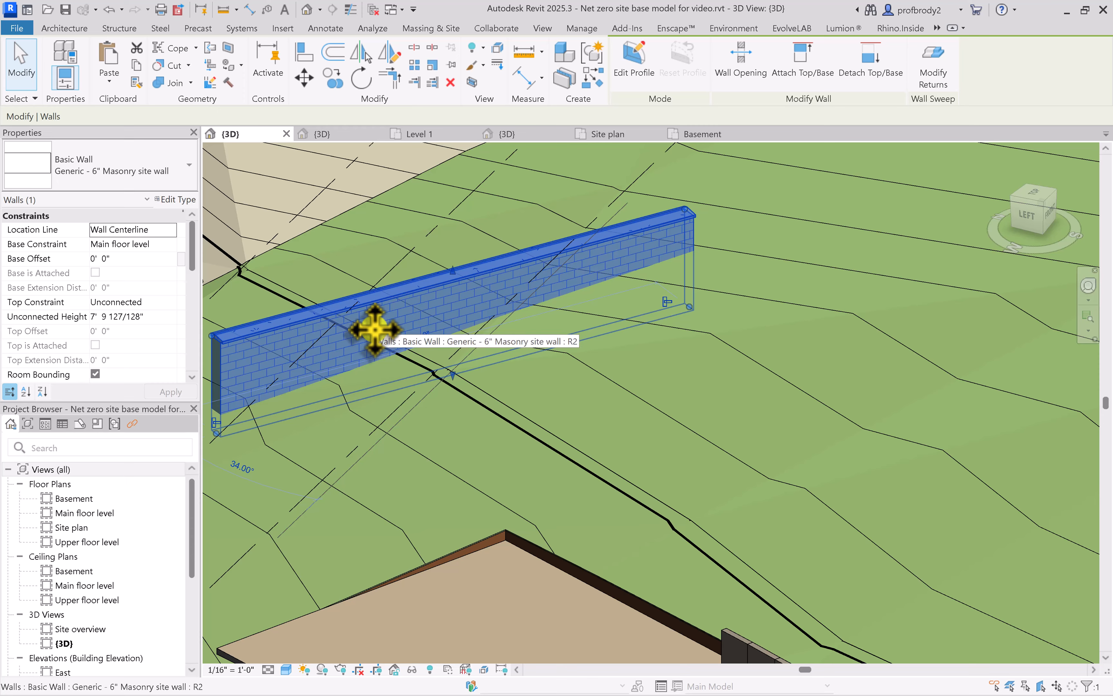
Swing and stretch the masonry site wall's far end downhill until the wall is about 43' long
drag(693, 310, 790, 403)
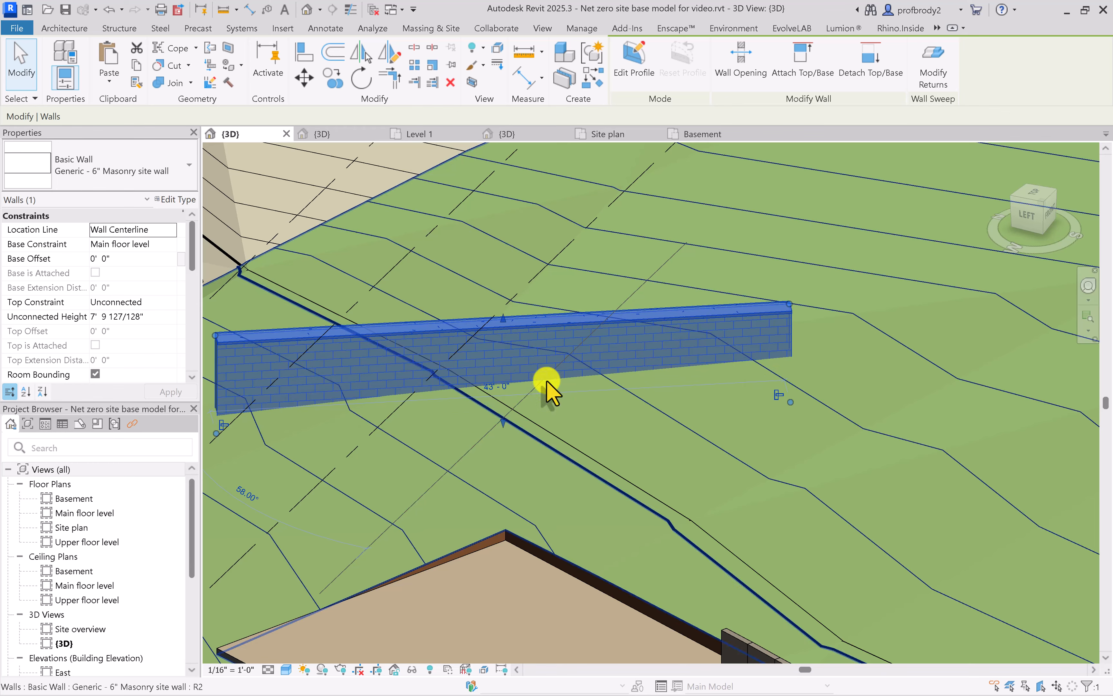
middle_drag(410, 385, 608, 386)
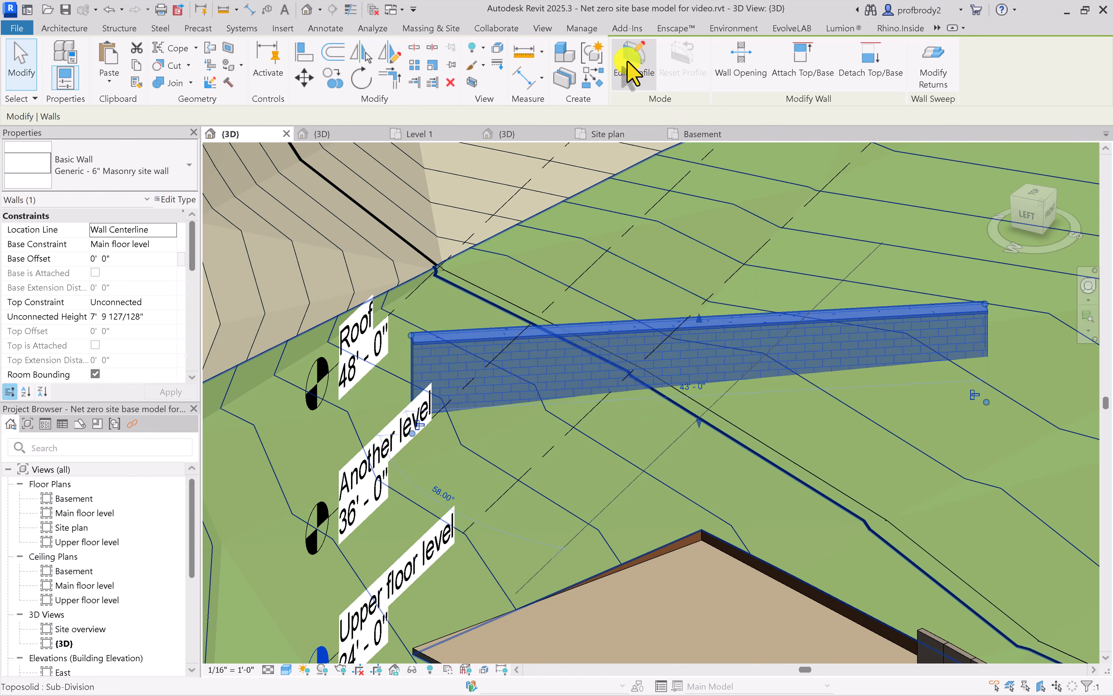
scroll(665, 278, up, 2)
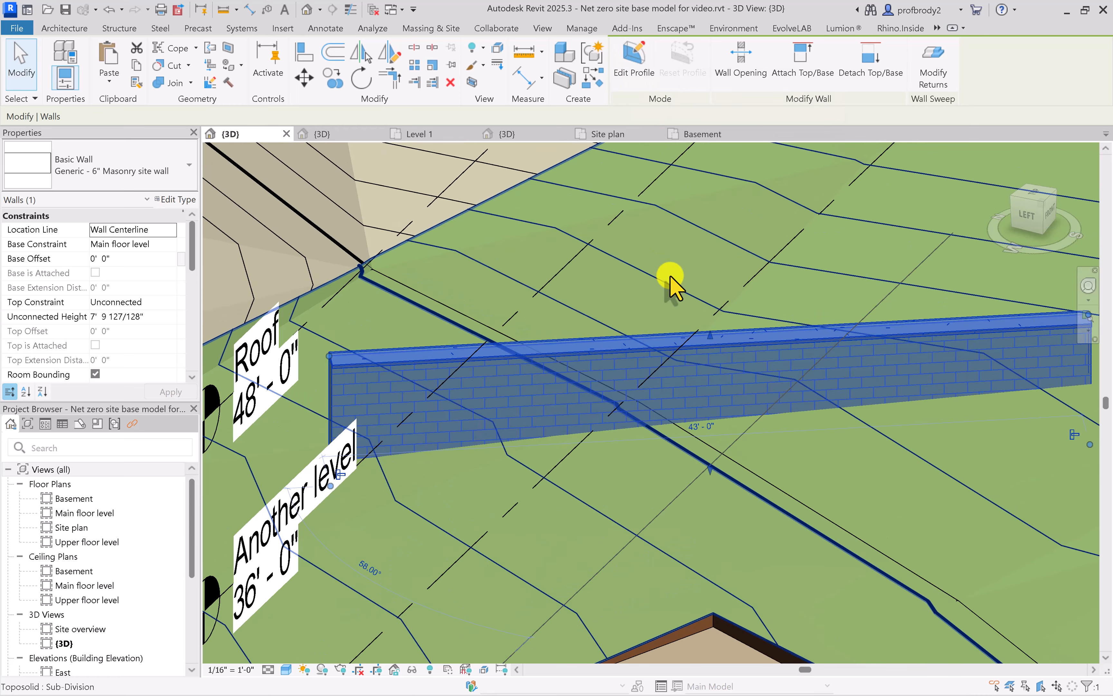
Edit the site wall's profile so its top slopes down to a near end about 5' 7" high, removing the blocking constraints
click(635, 63)
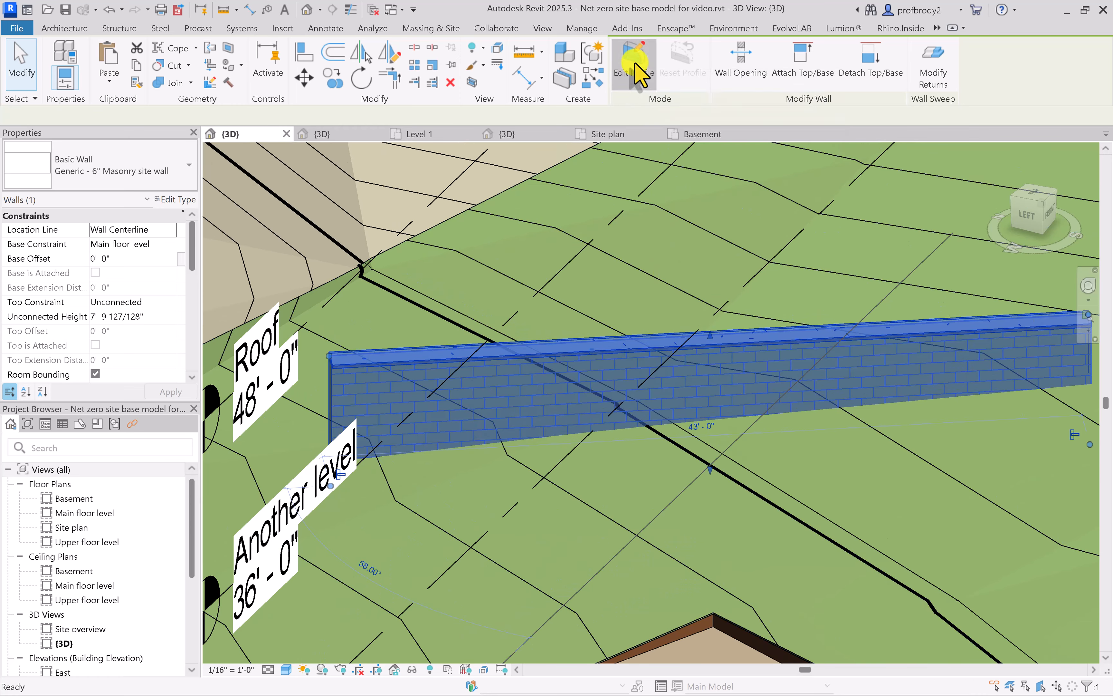
click(380, 357)
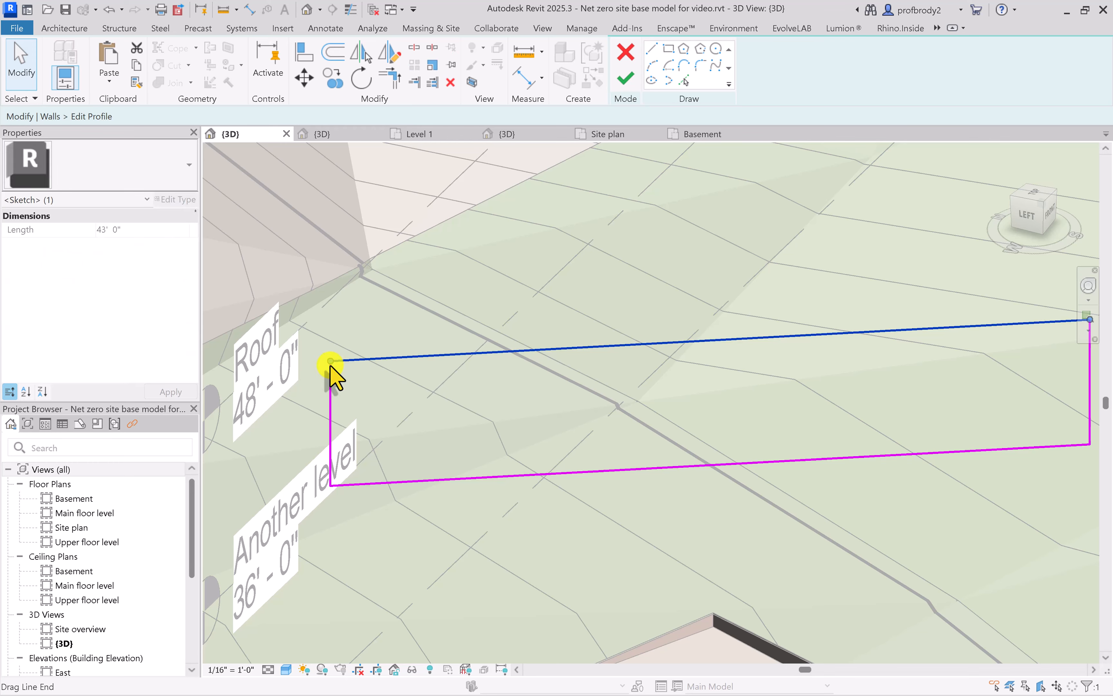
drag(330, 361, 329, 394)
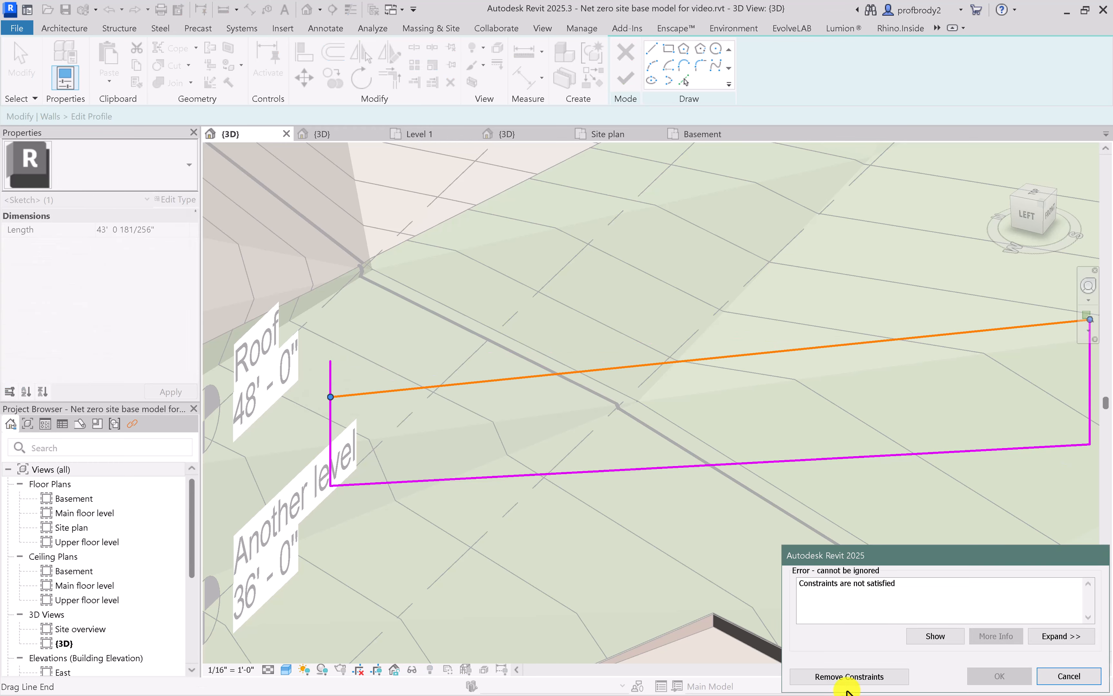
click(844, 676)
click(330, 370)
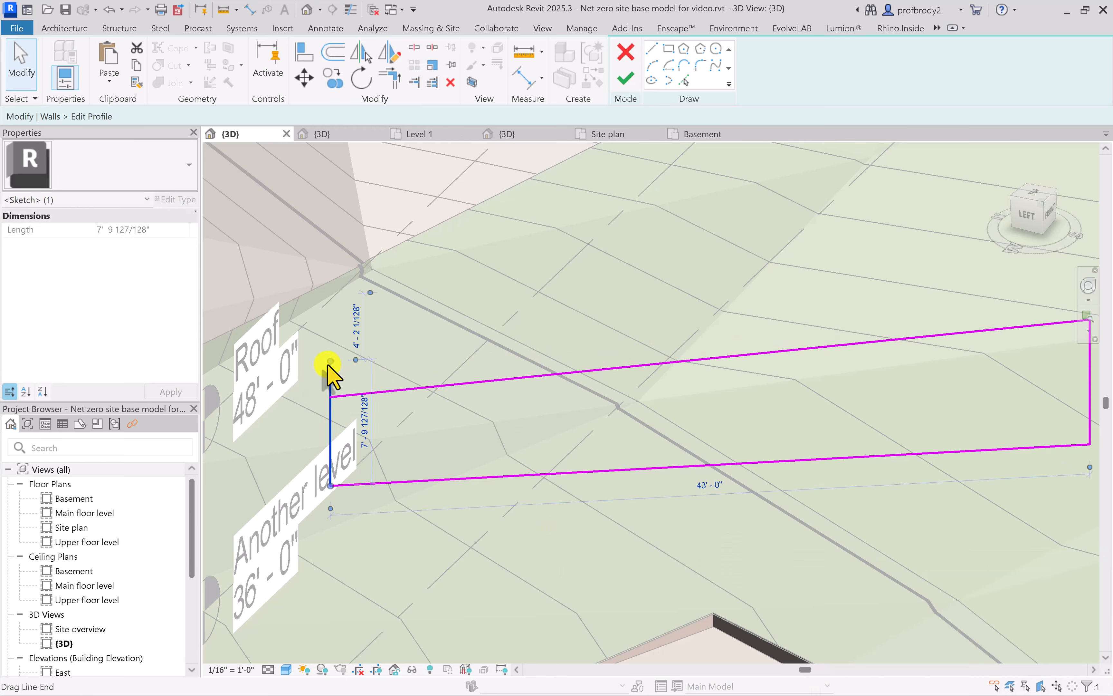
drag(330, 363, 330, 393)
click(625, 78)
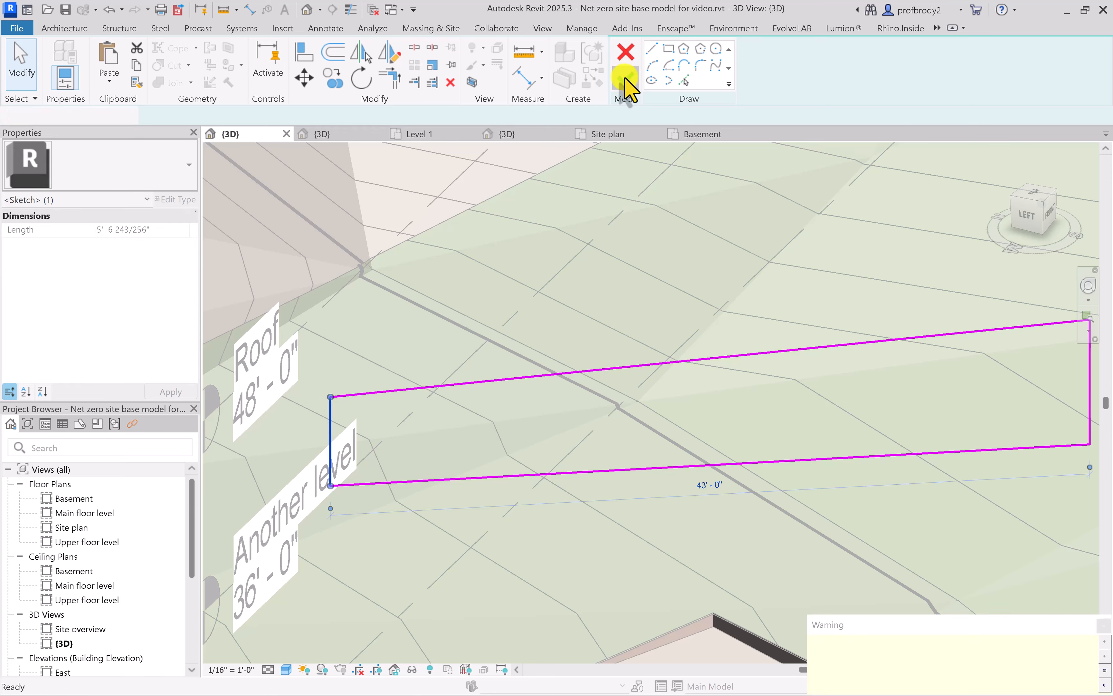
click(412, 194)
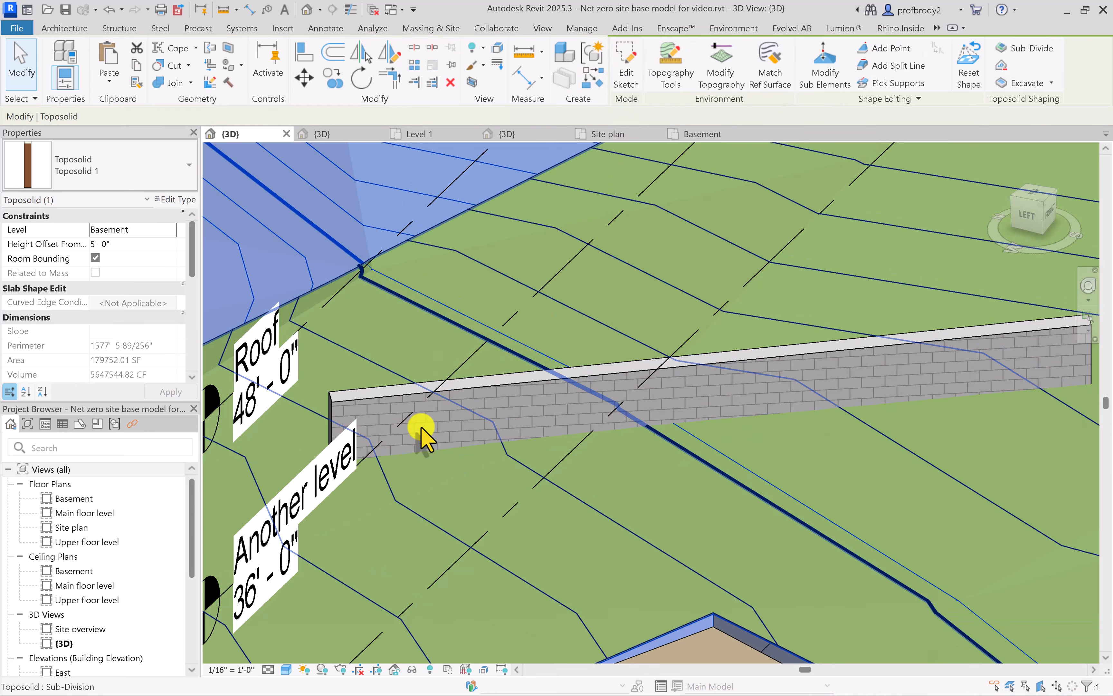
Examine how the cap follows the sloped top along the length of the site wall
scroll(428, 432, up, 2)
scroll(374, 390, up, 2)
scroll(343, 372, up, 1)
middle_drag(363, 368, 429, 367)
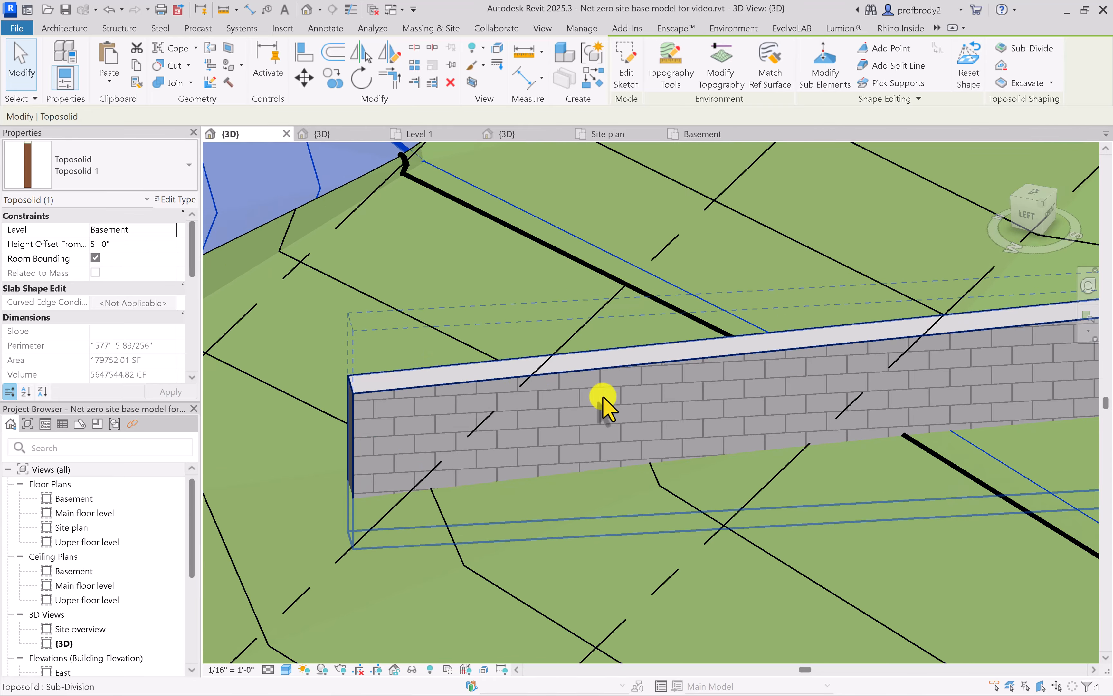
scroll(527, 385, down, 2)
middle_drag(527, 387, 377, 341)
scroll(377, 341, down, 1)
scroll(736, 361, down, 1)
middle_drag(742, 362, 660, 375)
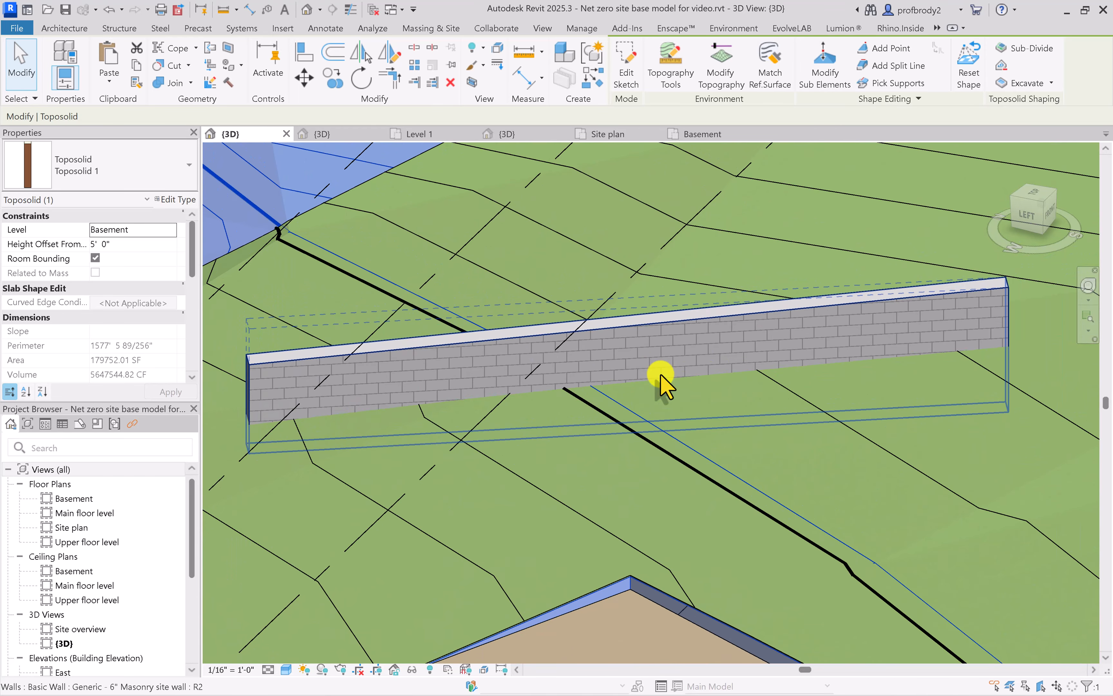
Place a horizontal Cornice wall sweep along the face of the masonry site wall
click(64, 28)
click(60, 79)
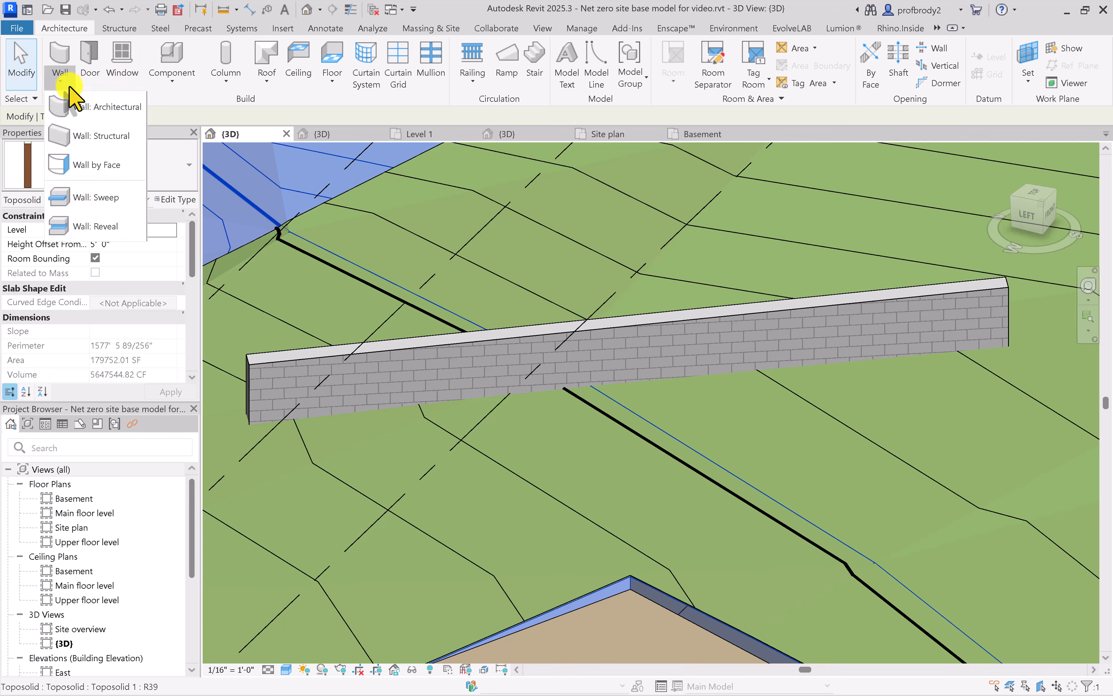
click(104, 201)
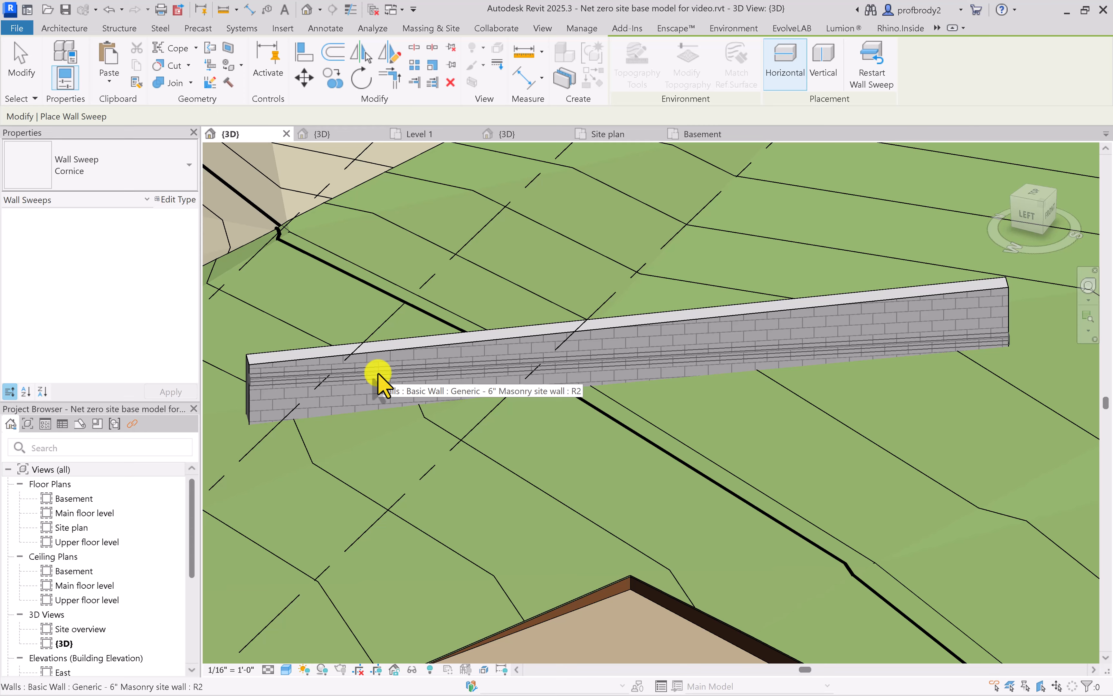
click(378, 374)
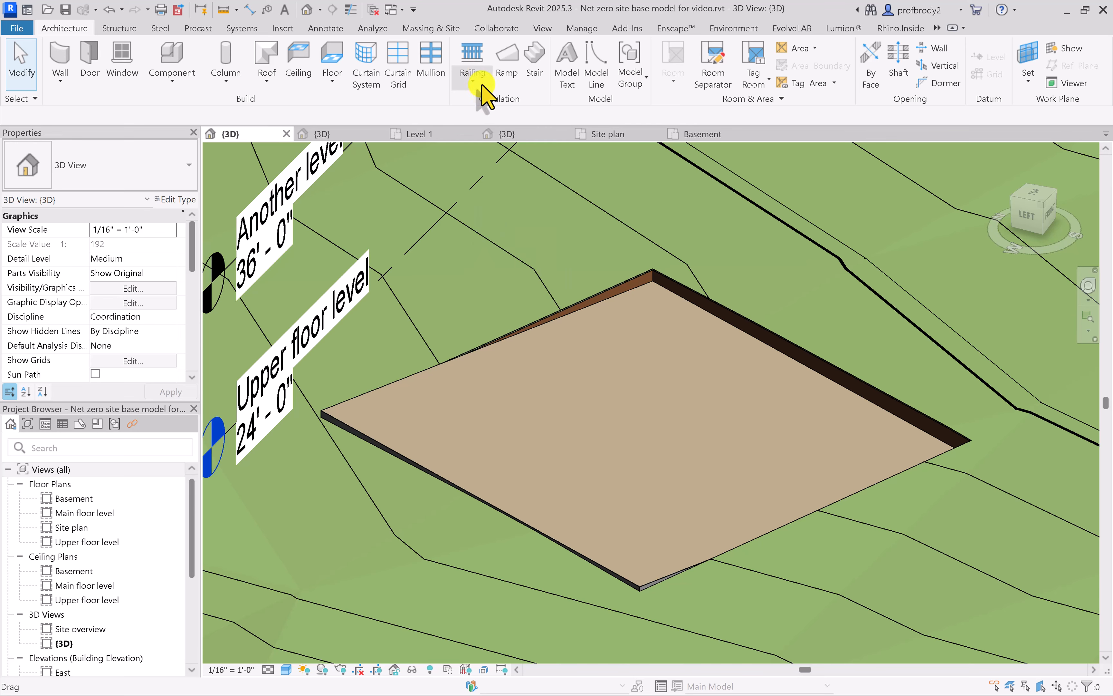
Start a Handrail - Rectangular railing and pick the two uphill patio edges and the short adjoining edge as its path
click(474, 69)
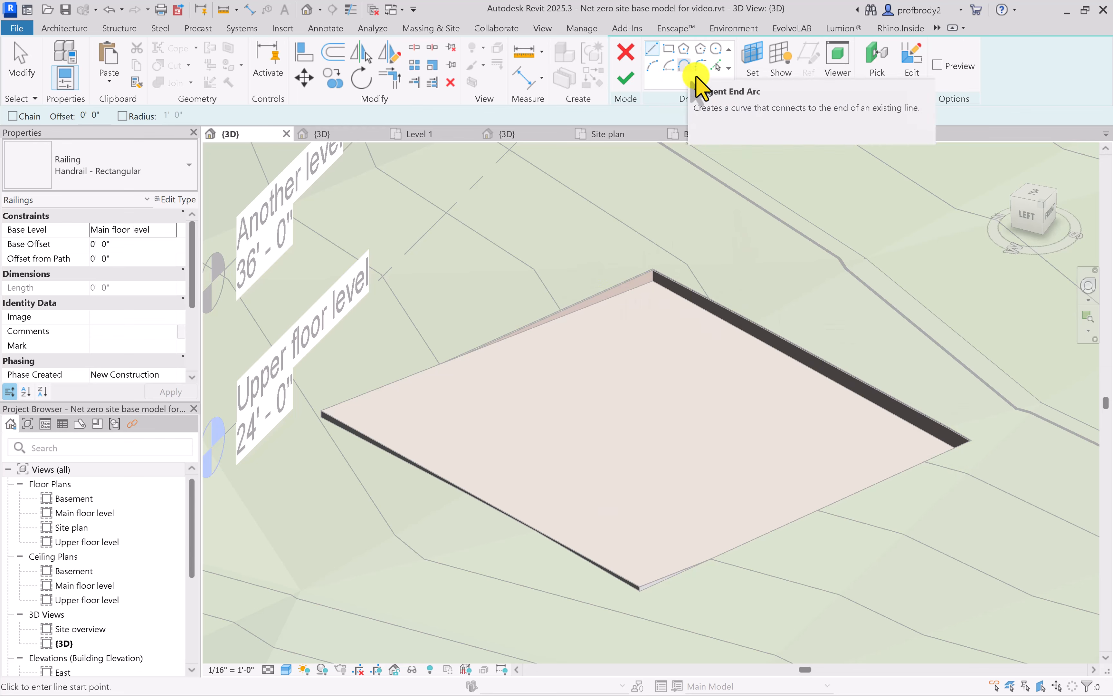
click(716, 67)
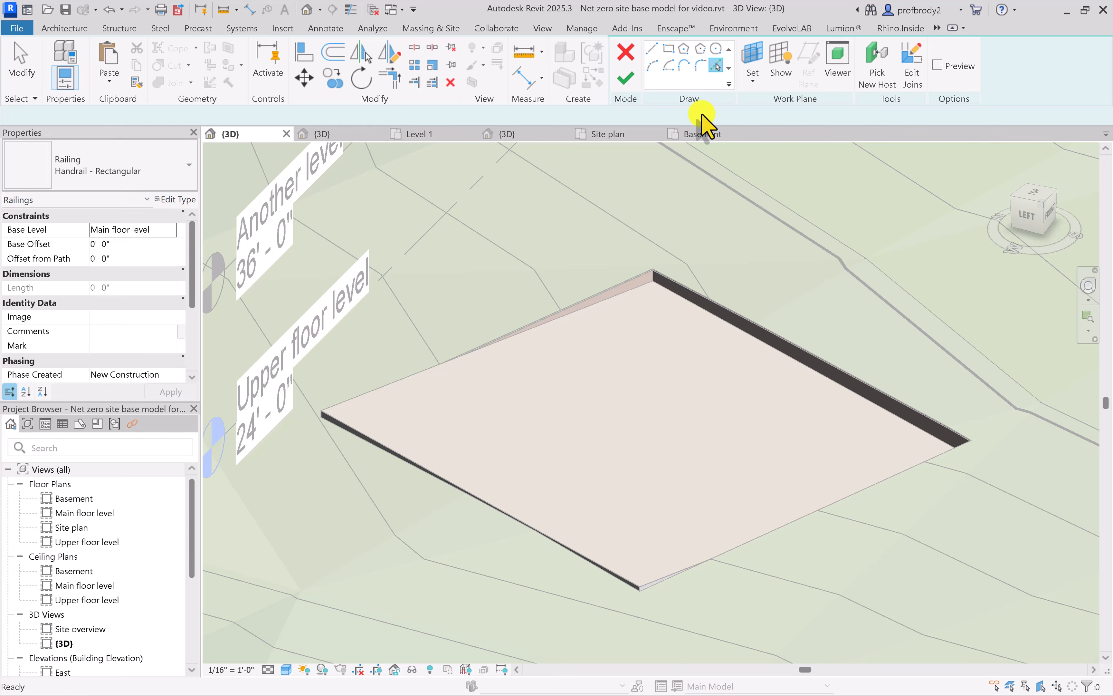
click(611, 287)
click(710, 299)
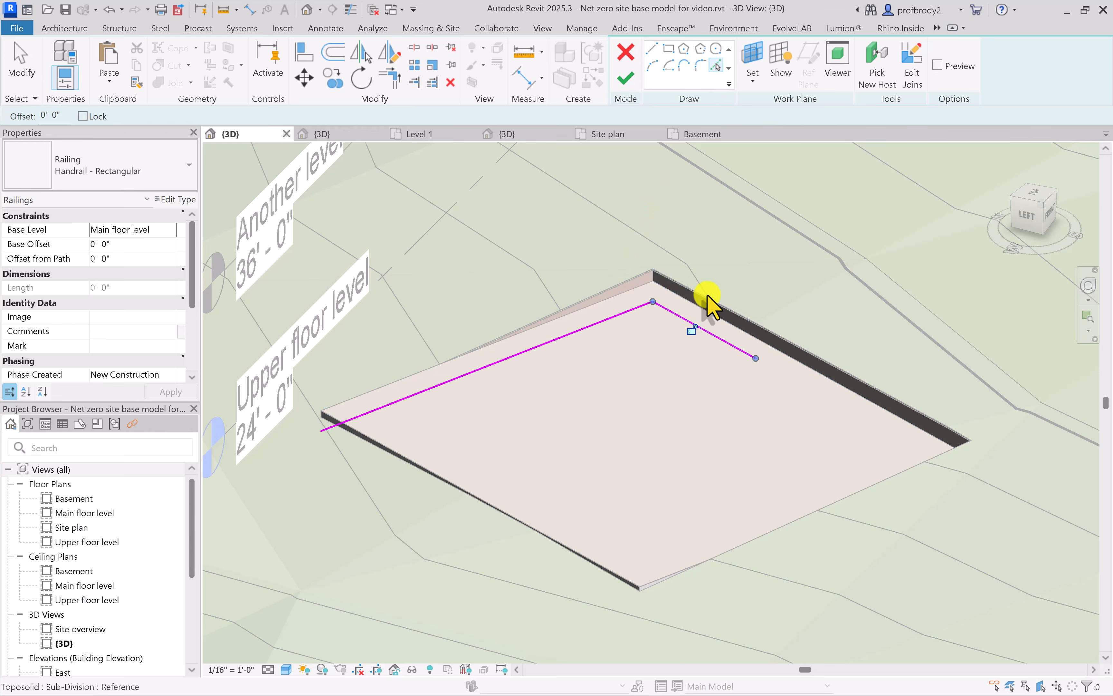
click(797, 347)
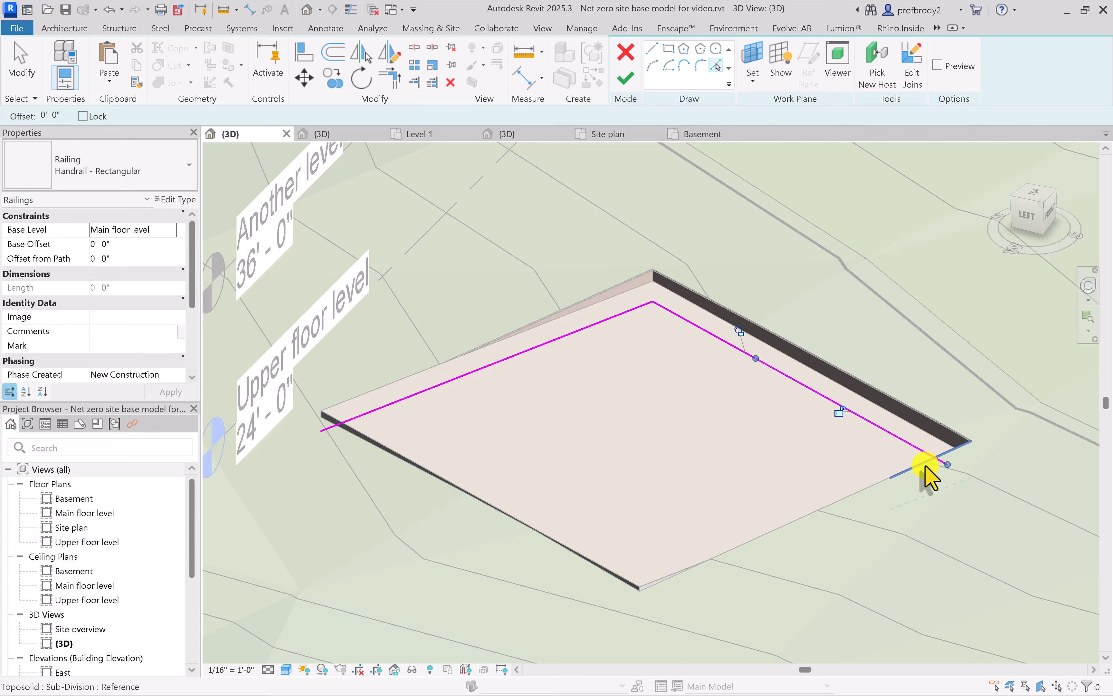
click(925, 476)
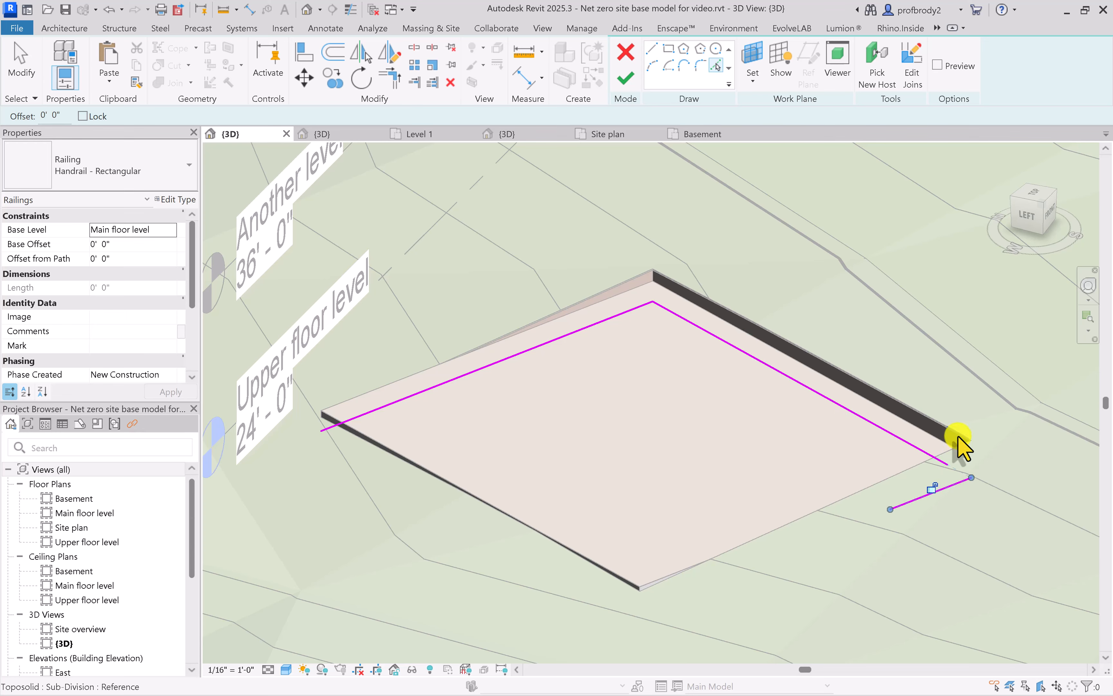
Close the gap in the railing path at the patio corner and finish the railing sketch
scroll(968, 457, up, 5)
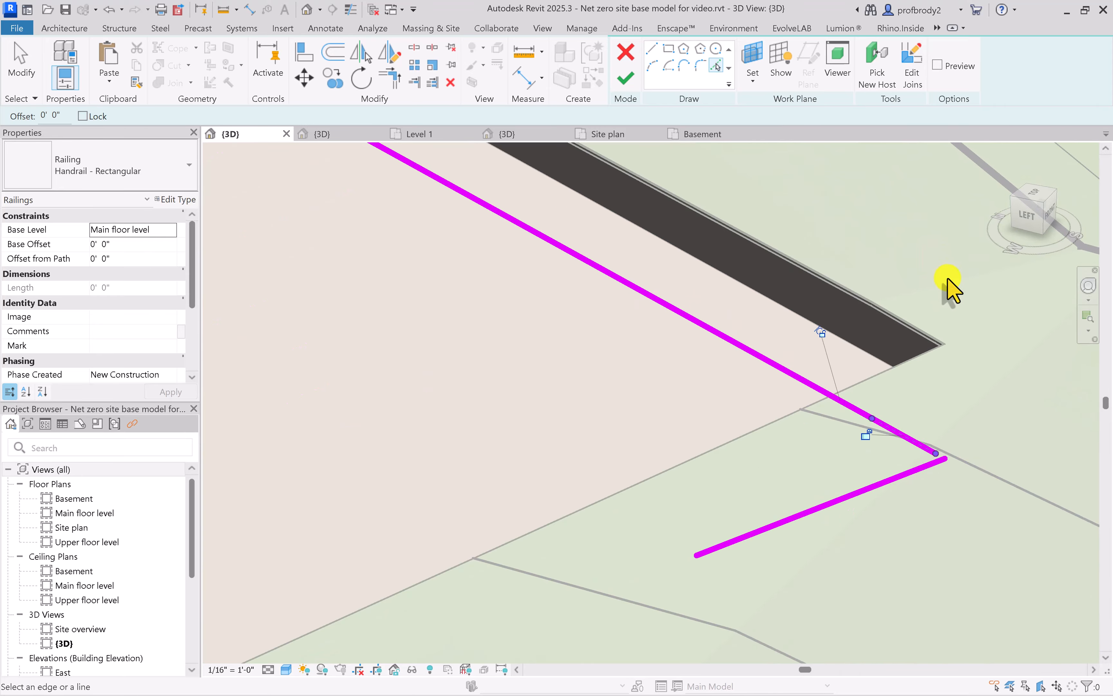
scroll(945, 345, up, 5)
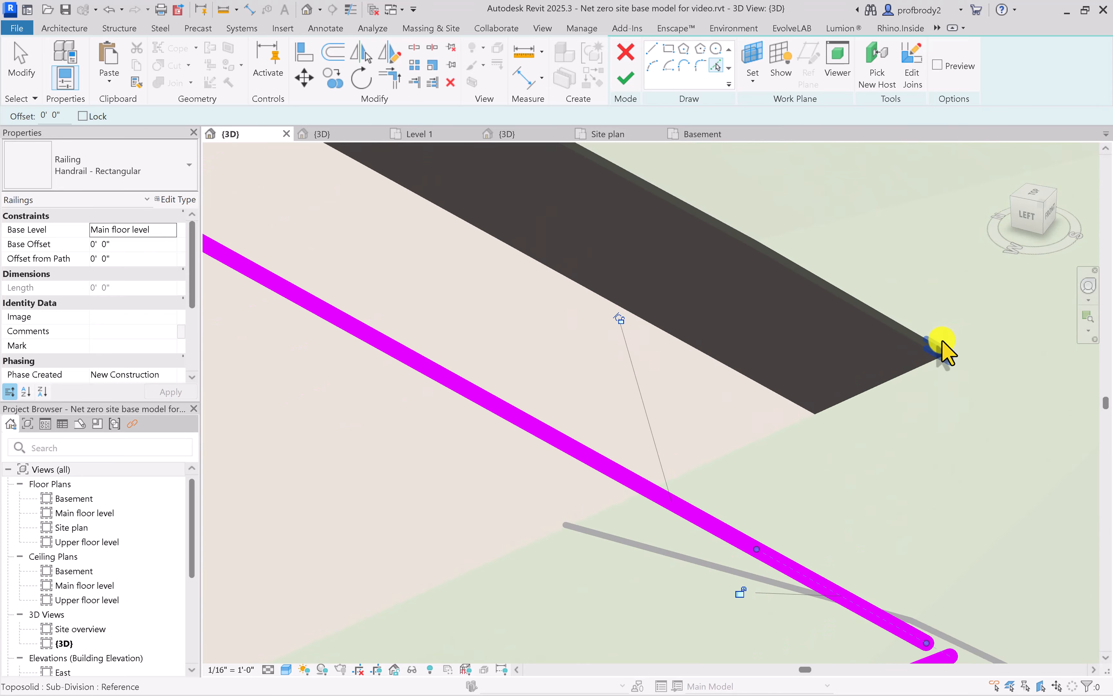
scroll(926, 425, down, 6)
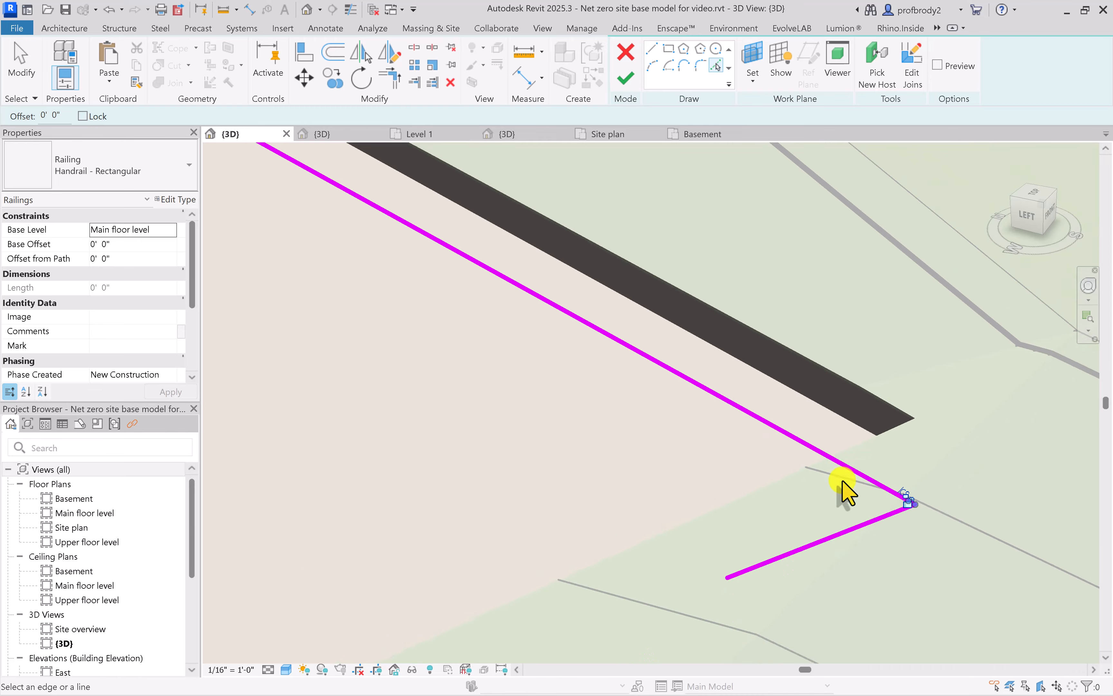
middle_drag(768, 507, 856, 492)
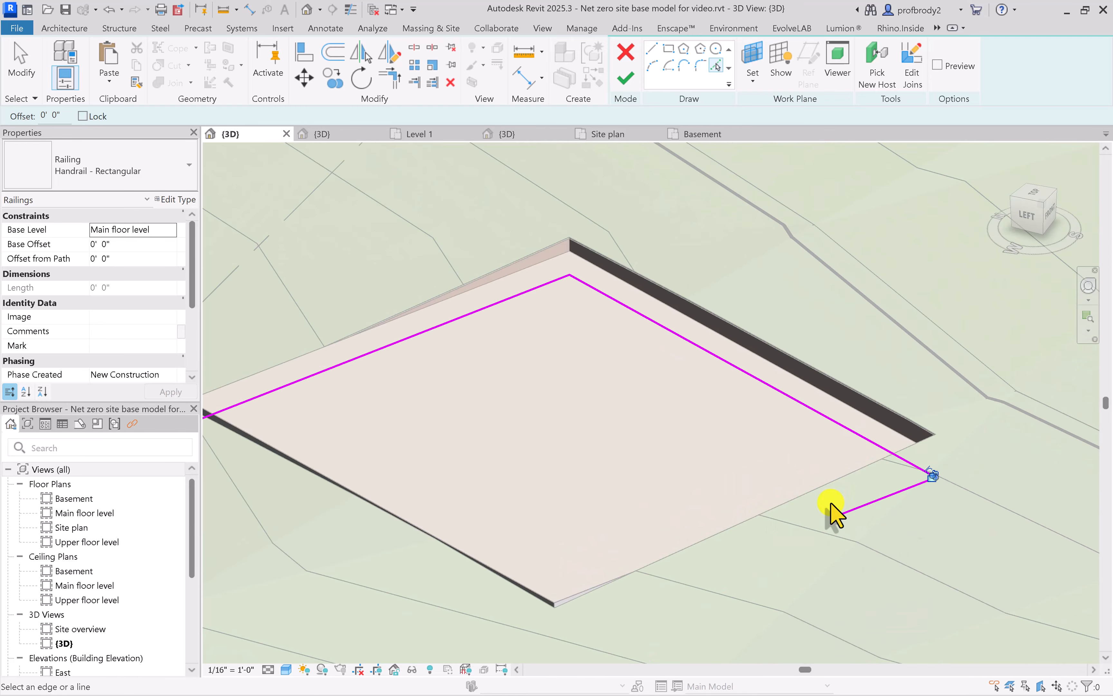
click(627, 81)
Assign the Patio - stone floor as the new host of the railing
scroll(556, 397, up, 5)
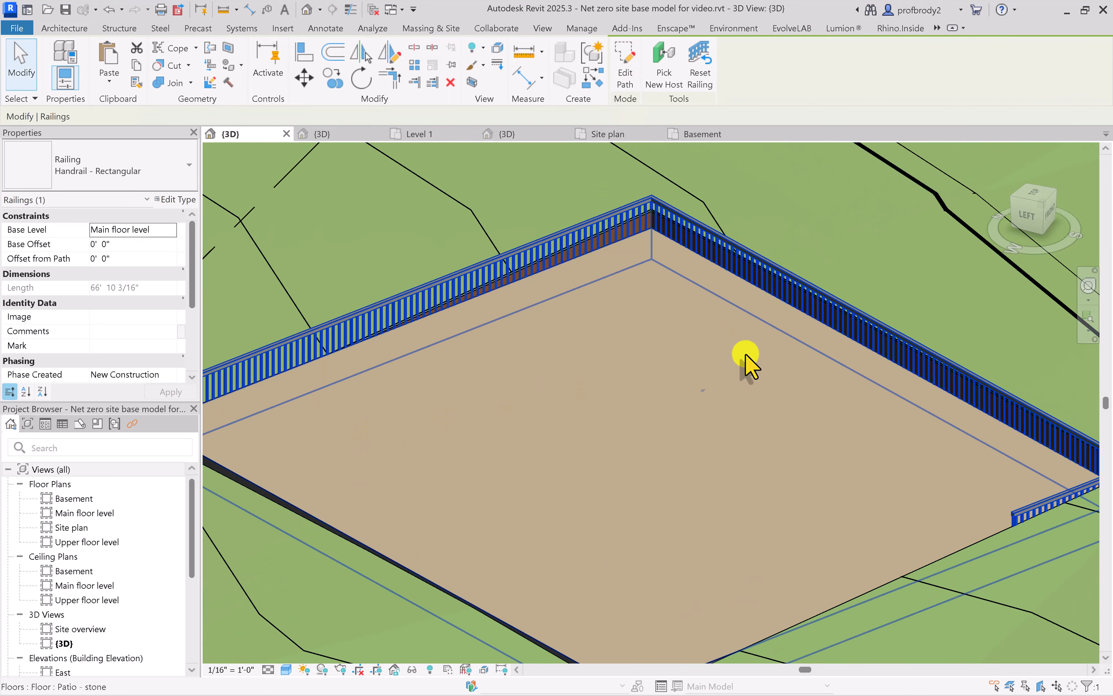
scroll(794, 382, down, 5)
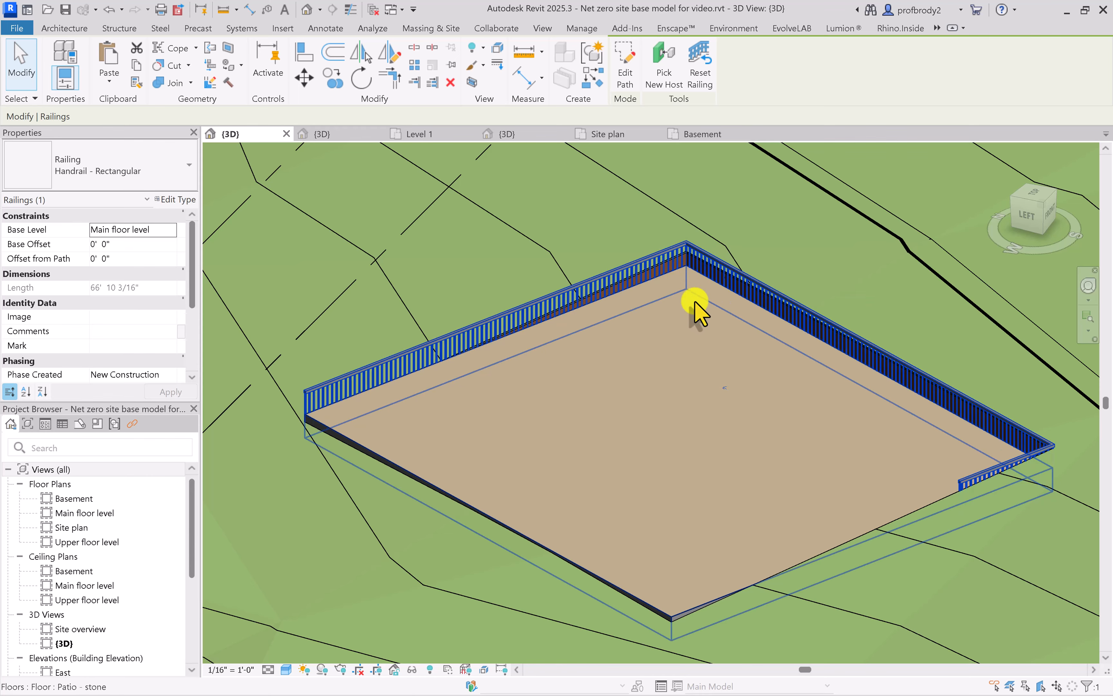
scroll(720, 341, down, 2)
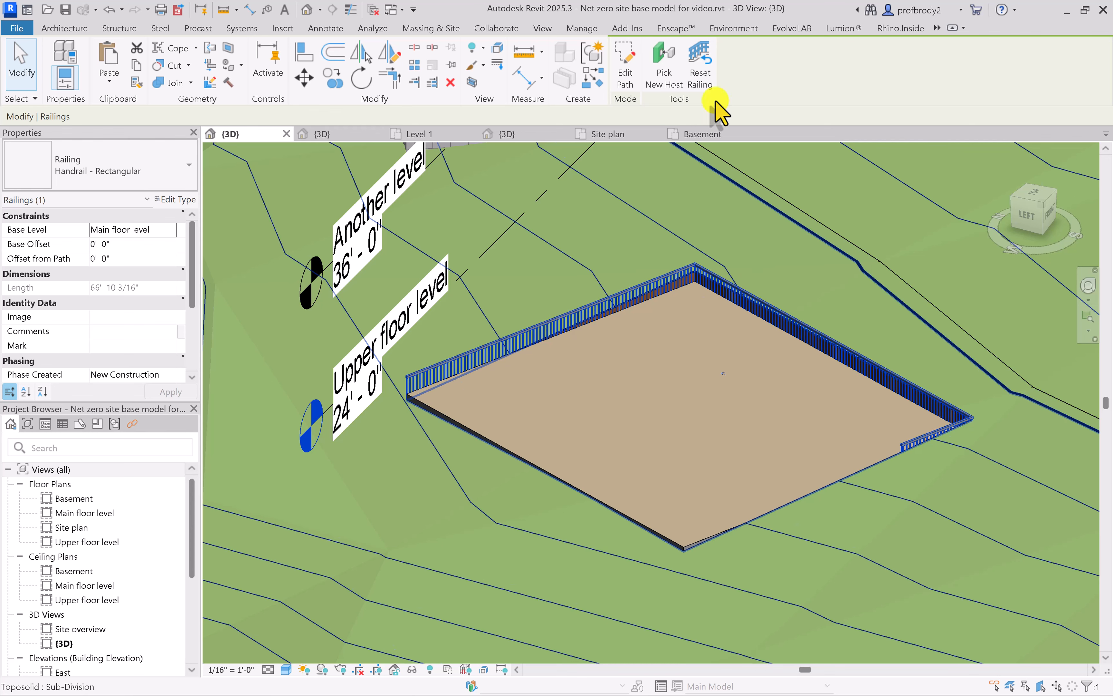
click(664, 69)
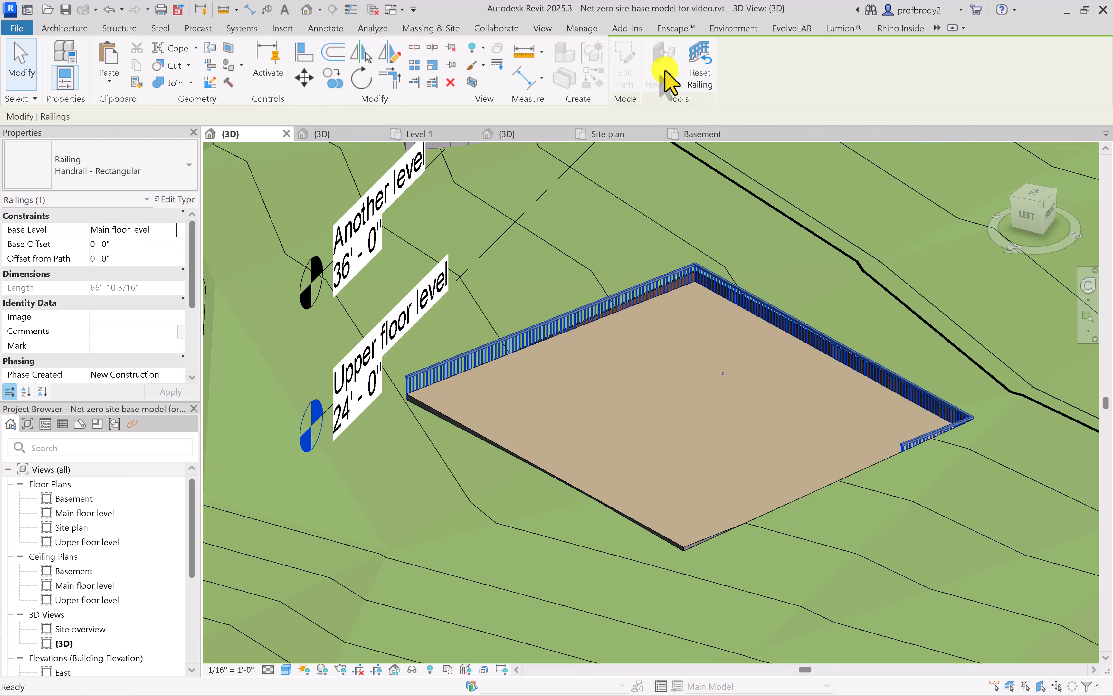
click(655, 212)
scroll(678, 365, up, 5)
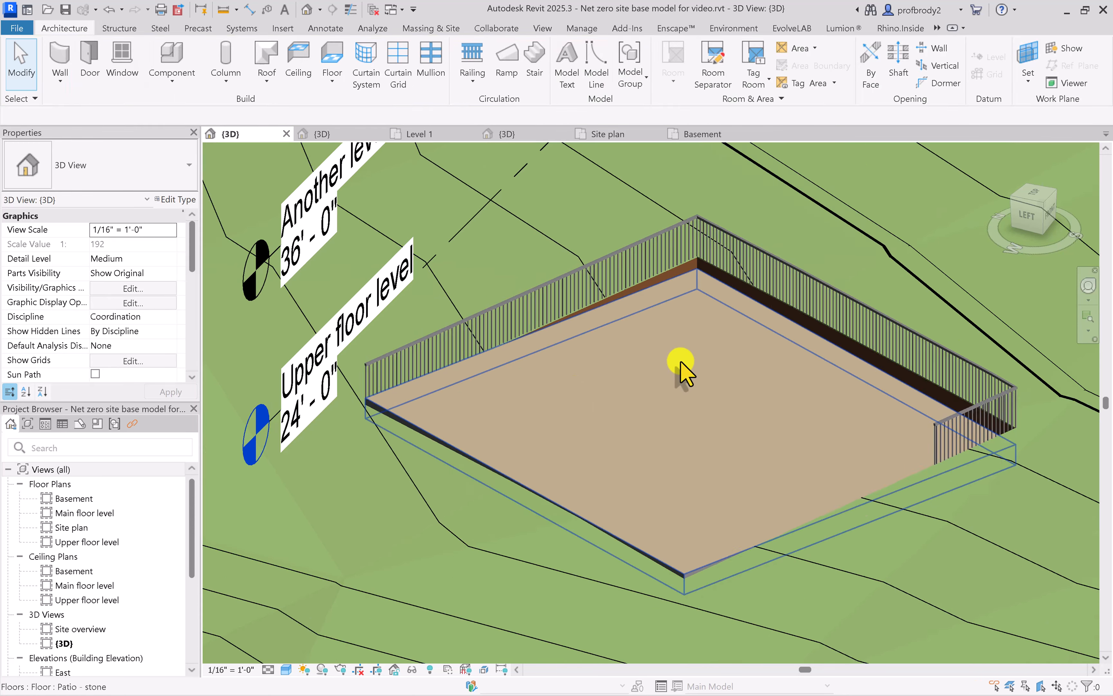
Open the non-continuous rail structure of the Retaining wall - stone railing type to inspect its rails and profiles
middle_drag(686, 269, 666, 392)
middle_drag(866, 471, 591, 357)
middle_drag(812, 503, 791, 460)
scroll(783, 454, down, 2)
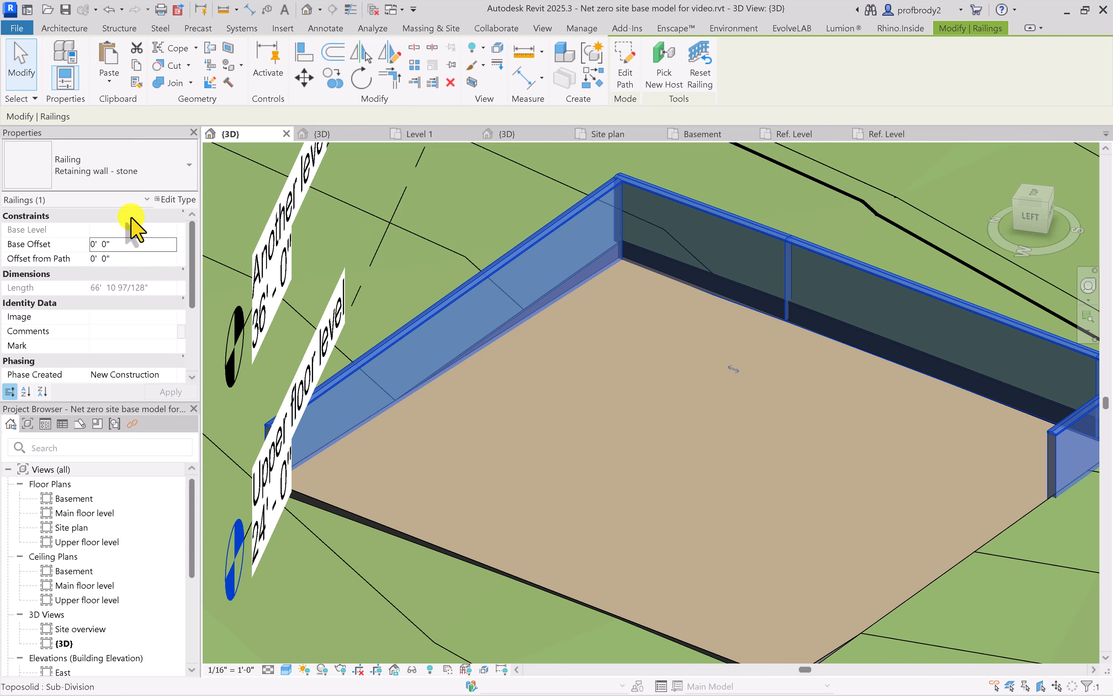
click(175, 200)
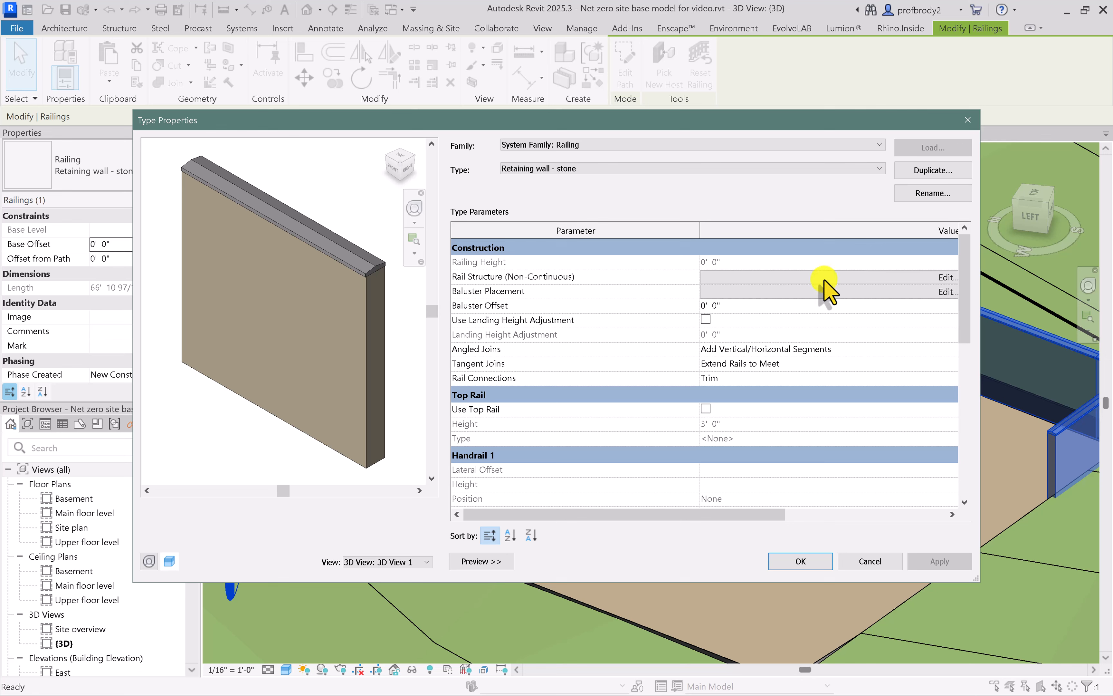
drag(699, 231, 575, 234)
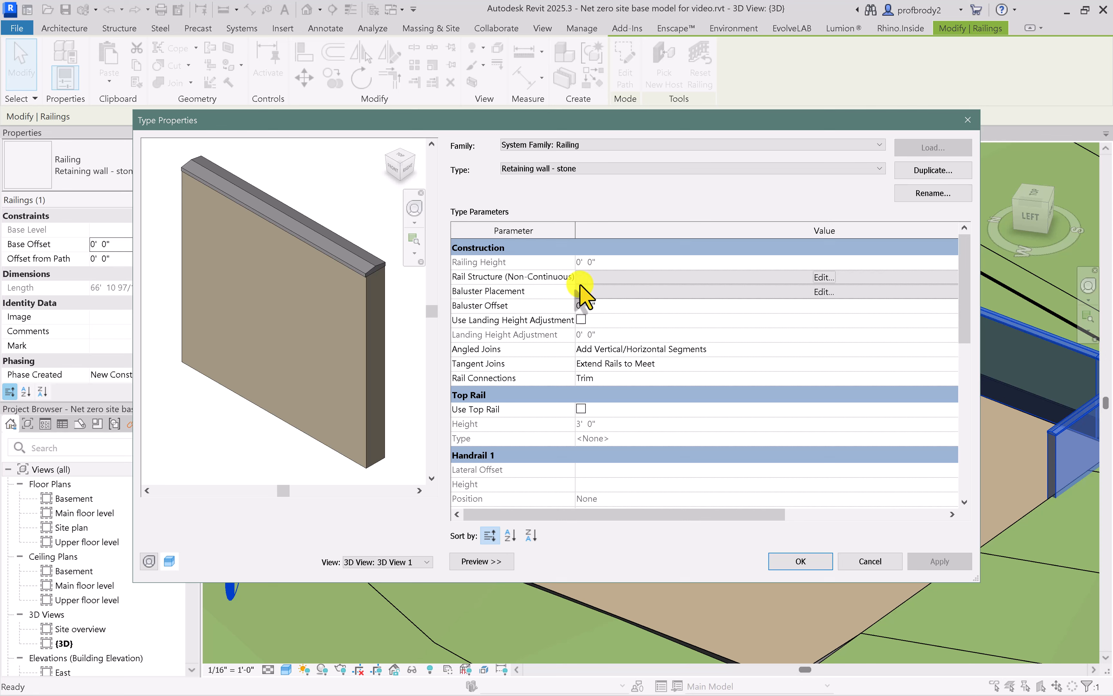
click(643, 280)
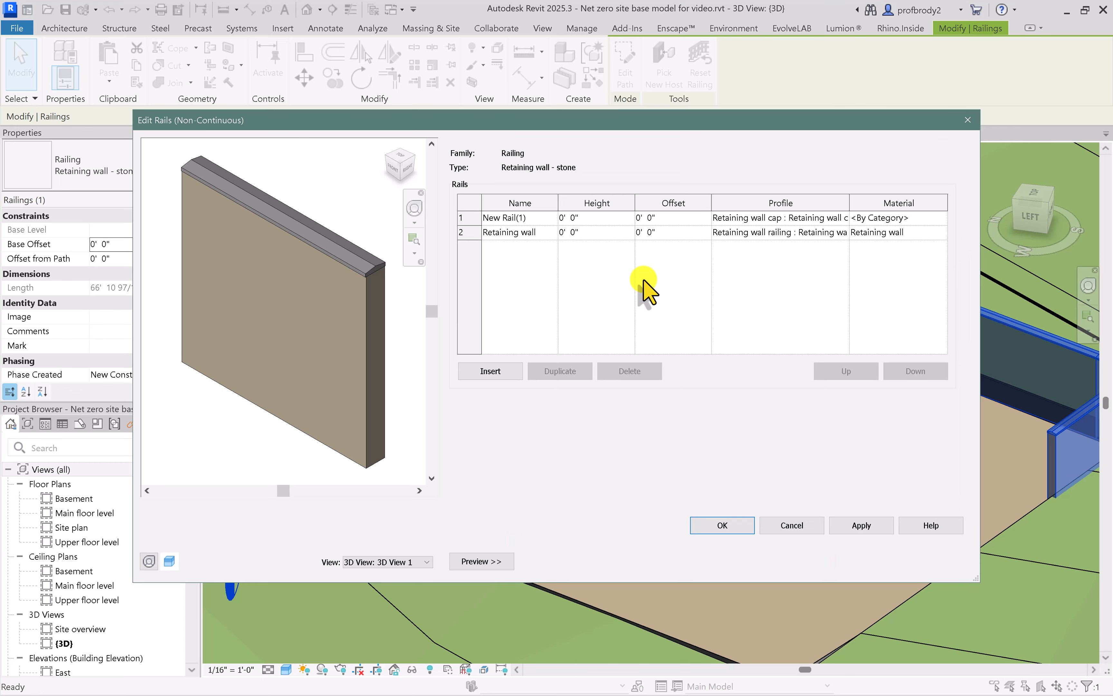
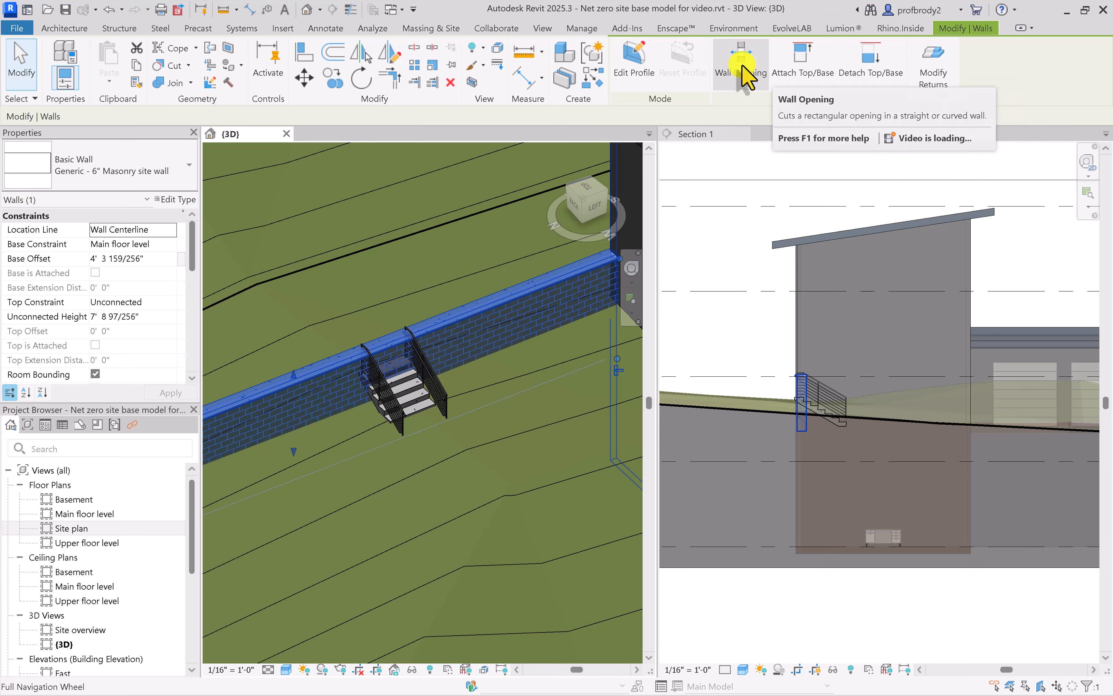
Cut a rectangular wall opening through the masonry site wall across the width between the stair's two railings
click(742, 64)
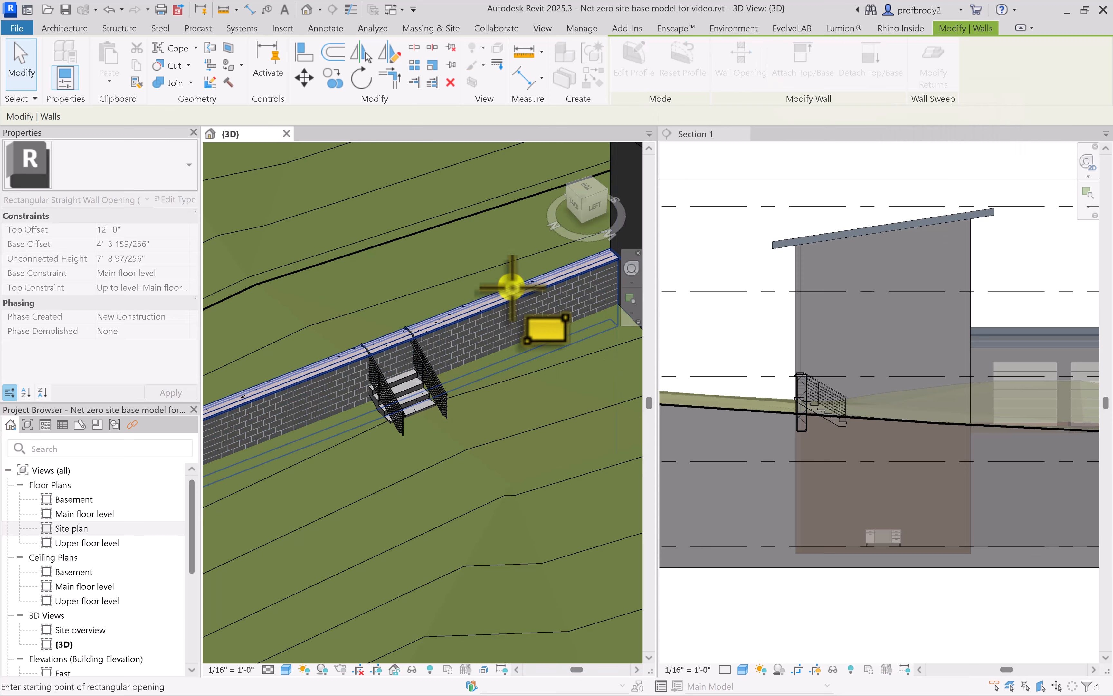
click(413, 323)
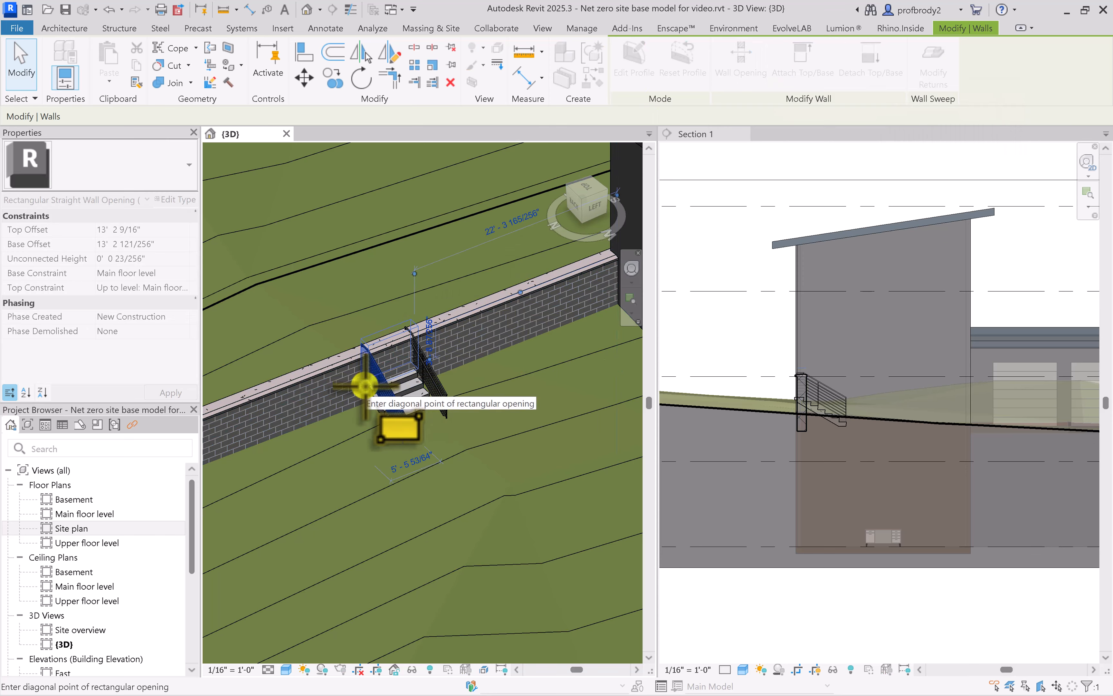
click(365, 386)
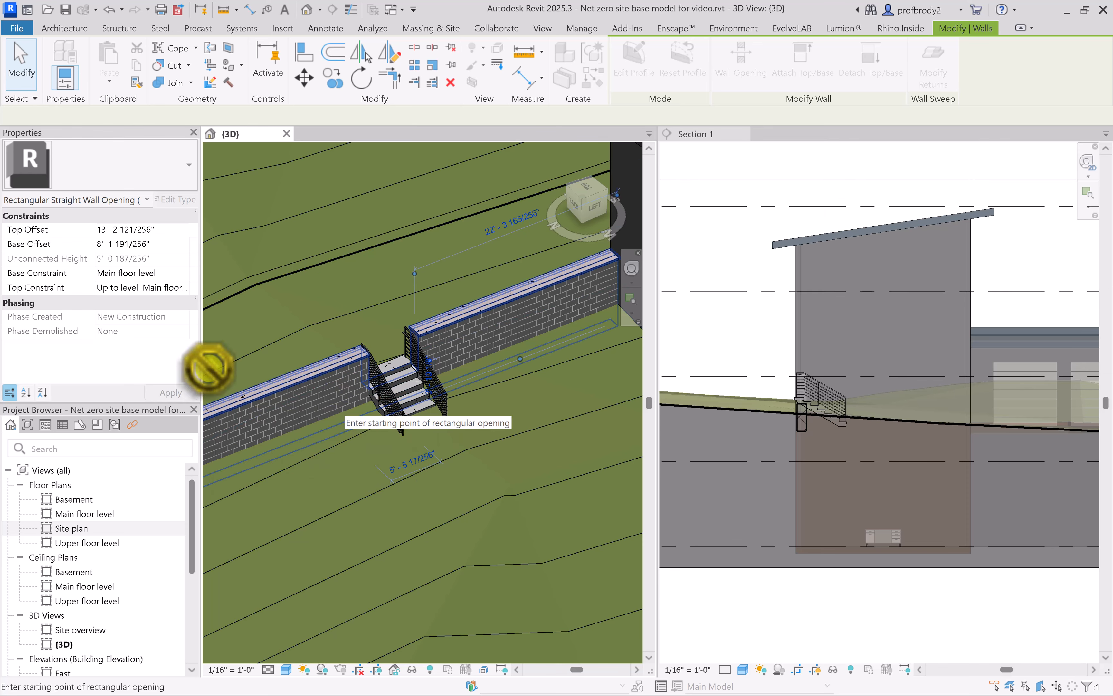
Examine the new wall opening and the stair in 3D and in section to compare the terrain with the wall
scroll(398, 406, down, 1)
middle_drag(399, 407, 519, 465)
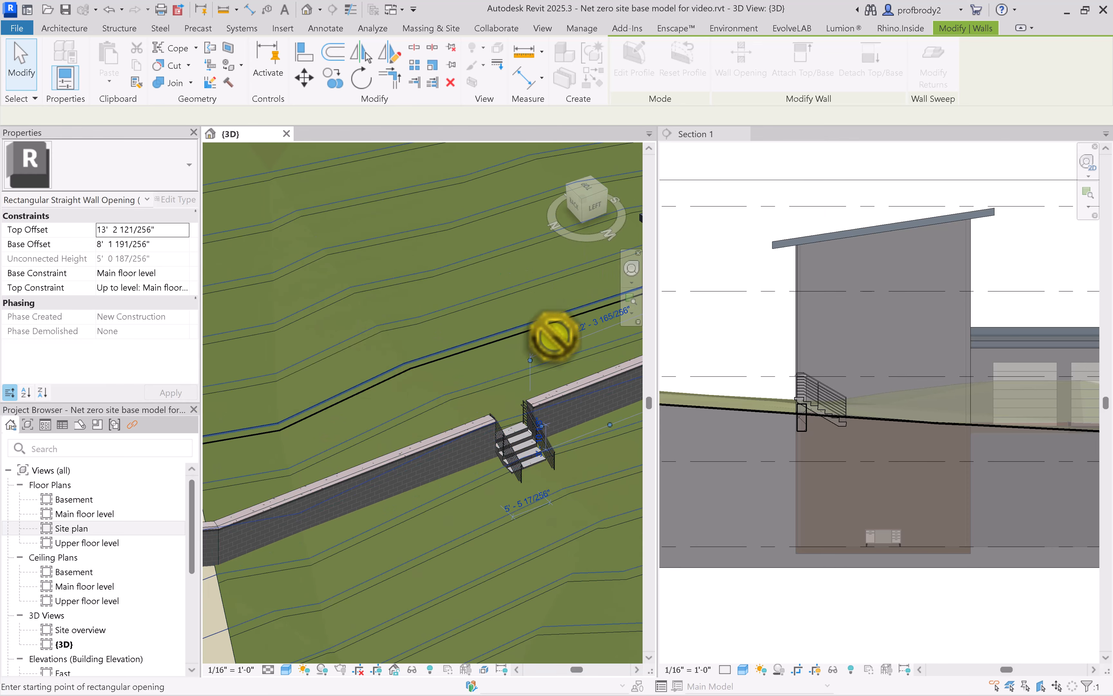
scroll(798, 407, up, 5)
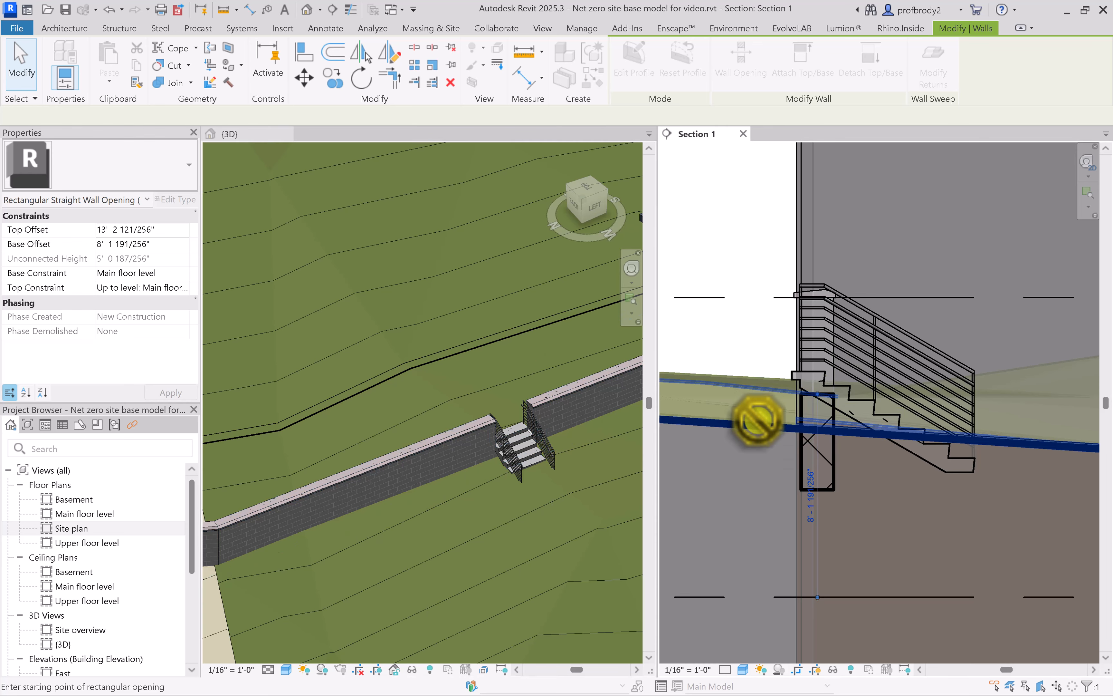
middle_drag(787, 439, 837, 443)
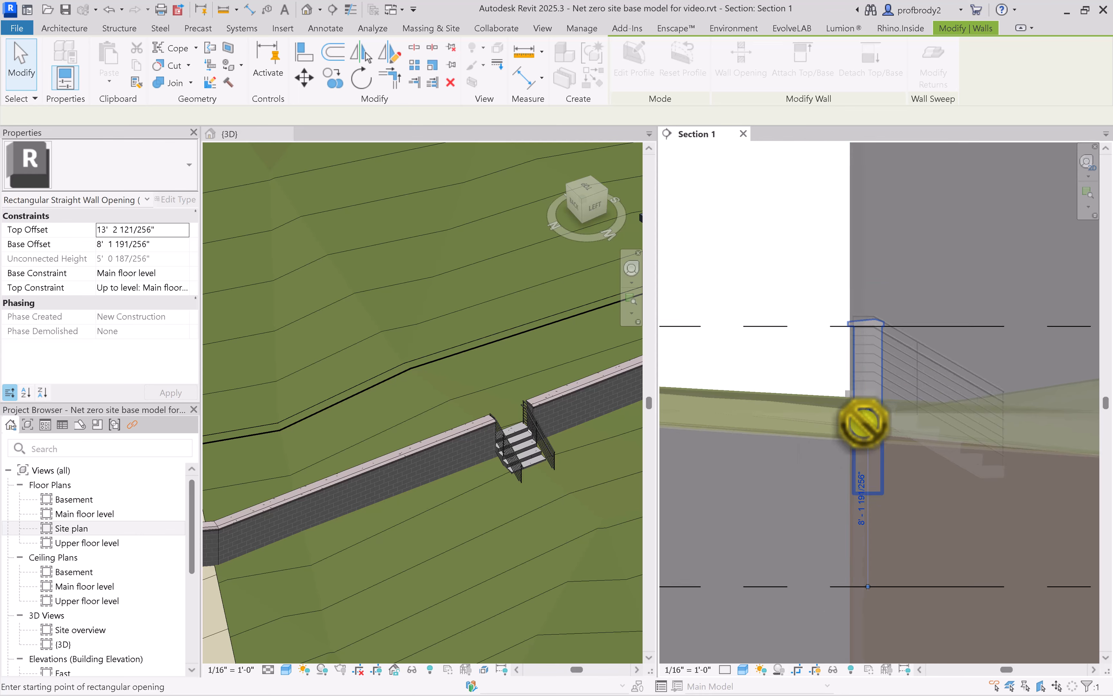
scroll(833, 422, down, 2)
scroll(946, 466, down, 1)
middle_drag(938, 467, 848, 448)
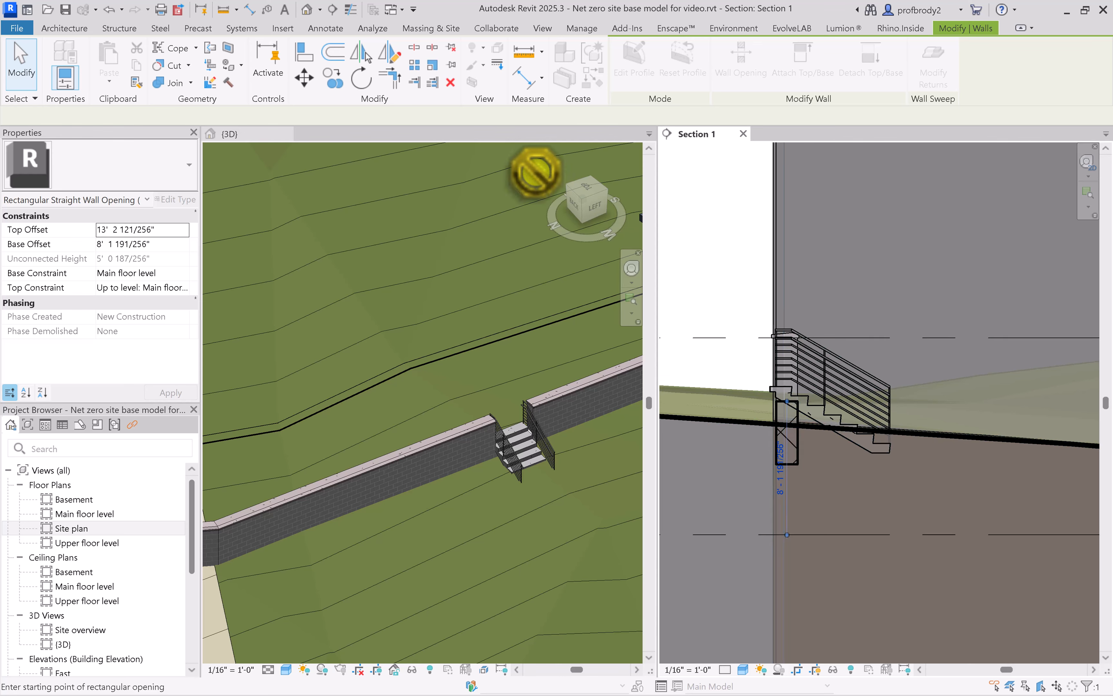
scroll(432, 267, down, 4)
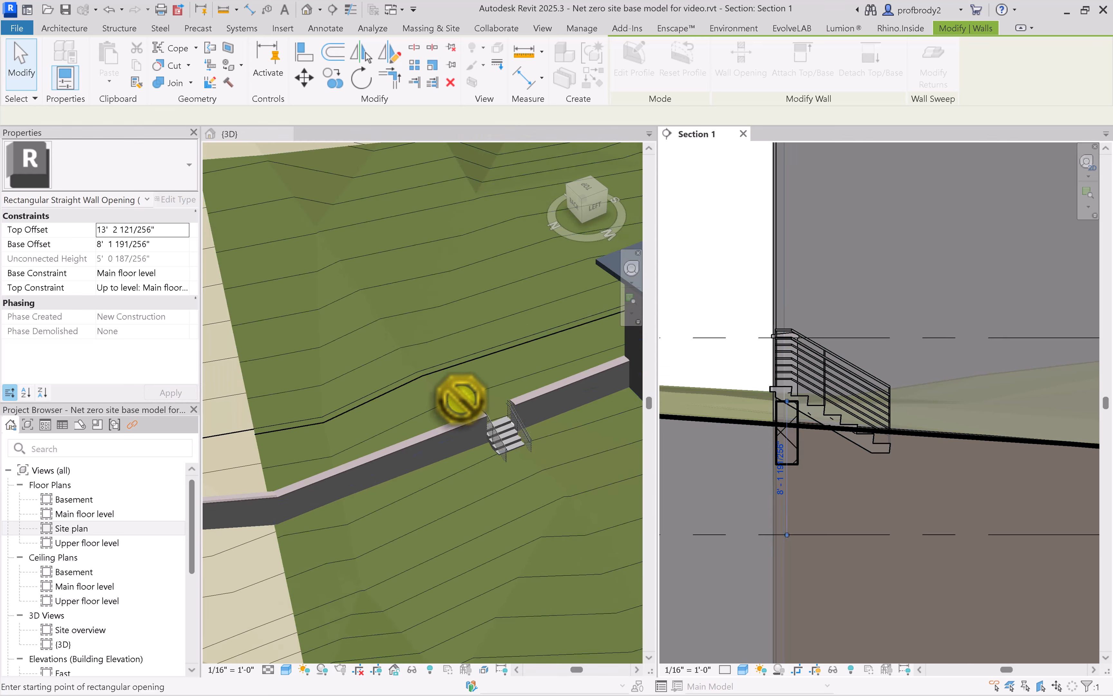
click(33, 69)
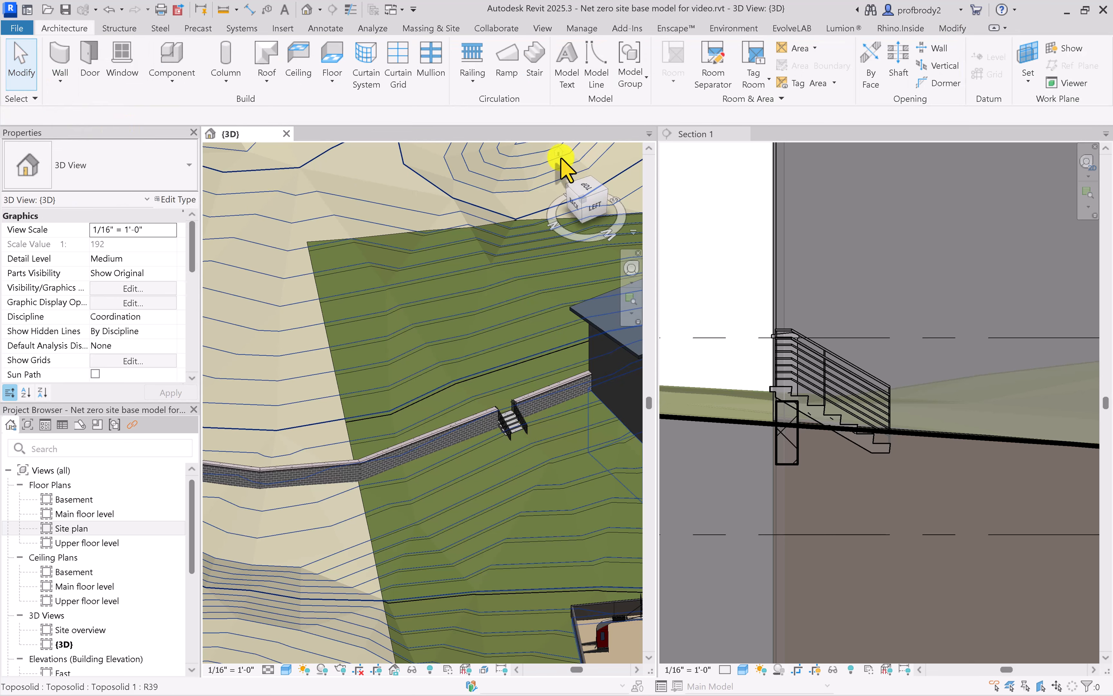
Arrange the open views as tabs and orient the 3D view to the top over the site wall and house
key(t)
key(w)
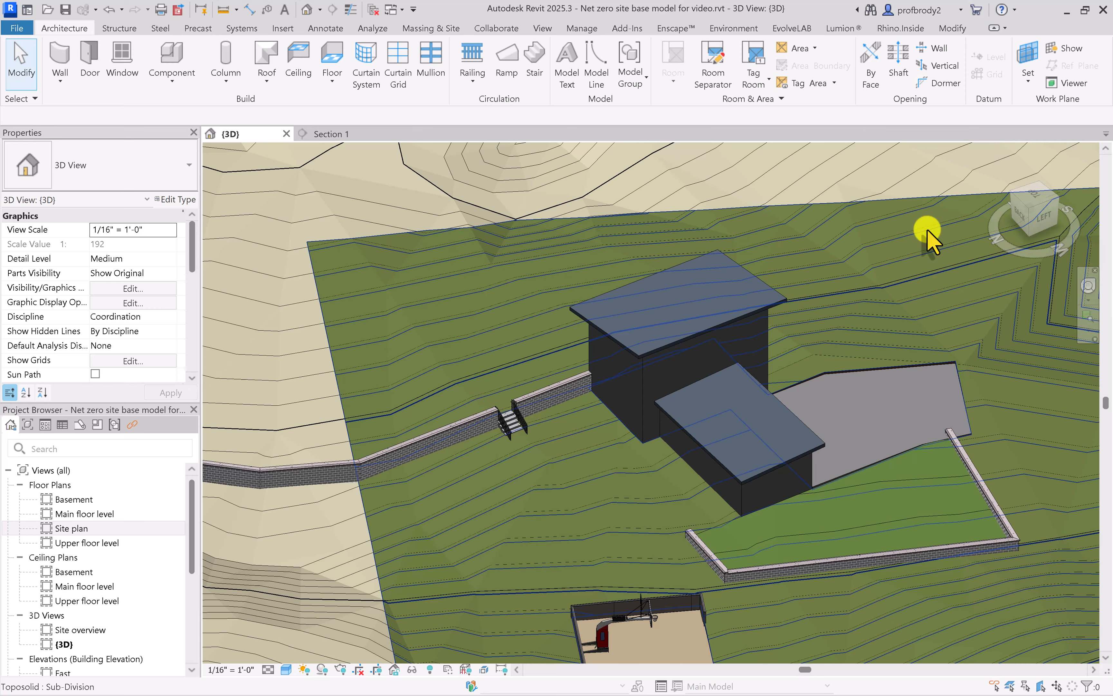
drag(1038, 218, 1035, 196)
click(1034, 195)
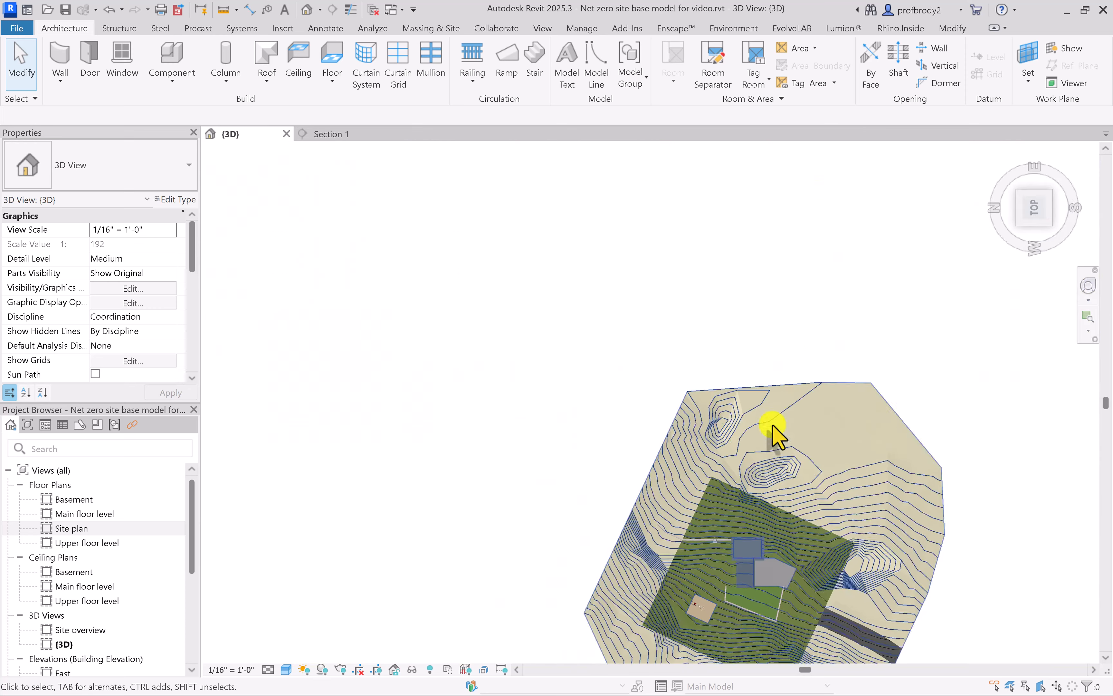
scroll(569, 330, up, 3)
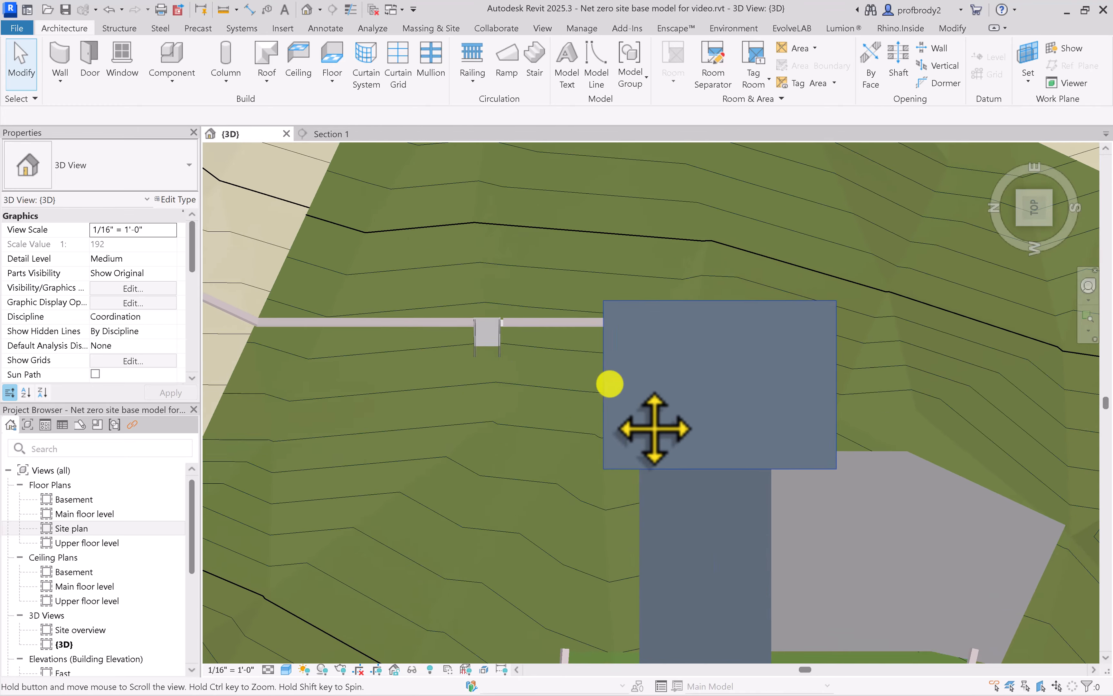
middle_drag(651, 433, 844, 529)
scroll(800, 477, down, 1)
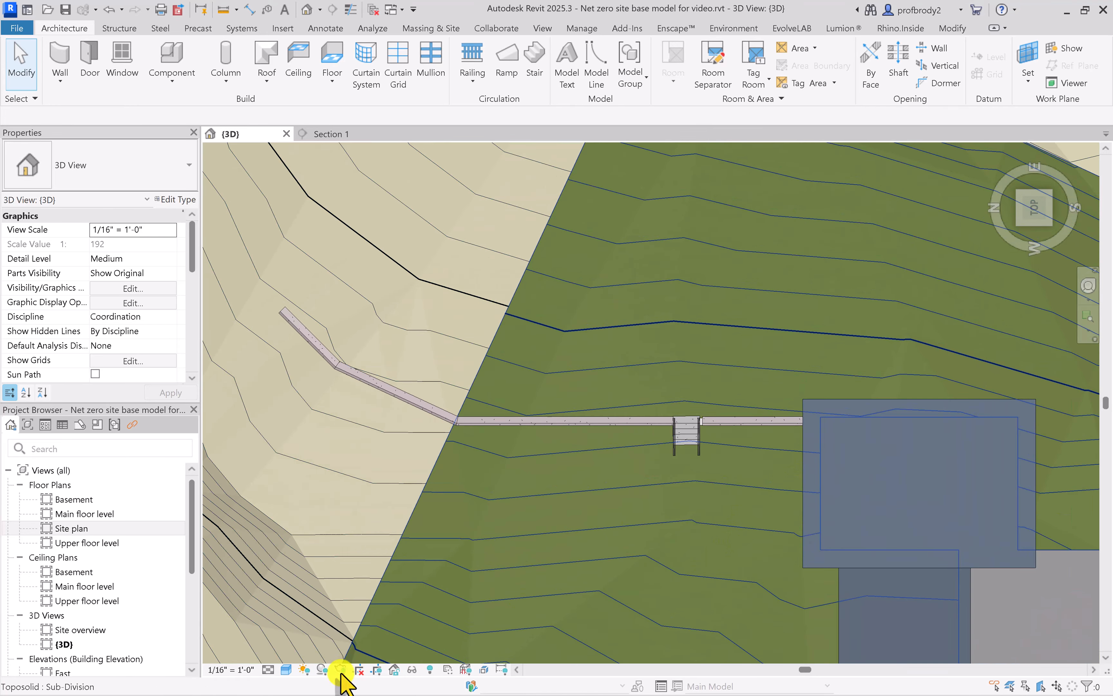
Set the 3D view's visual style to Hidden Line
click(285, 669)
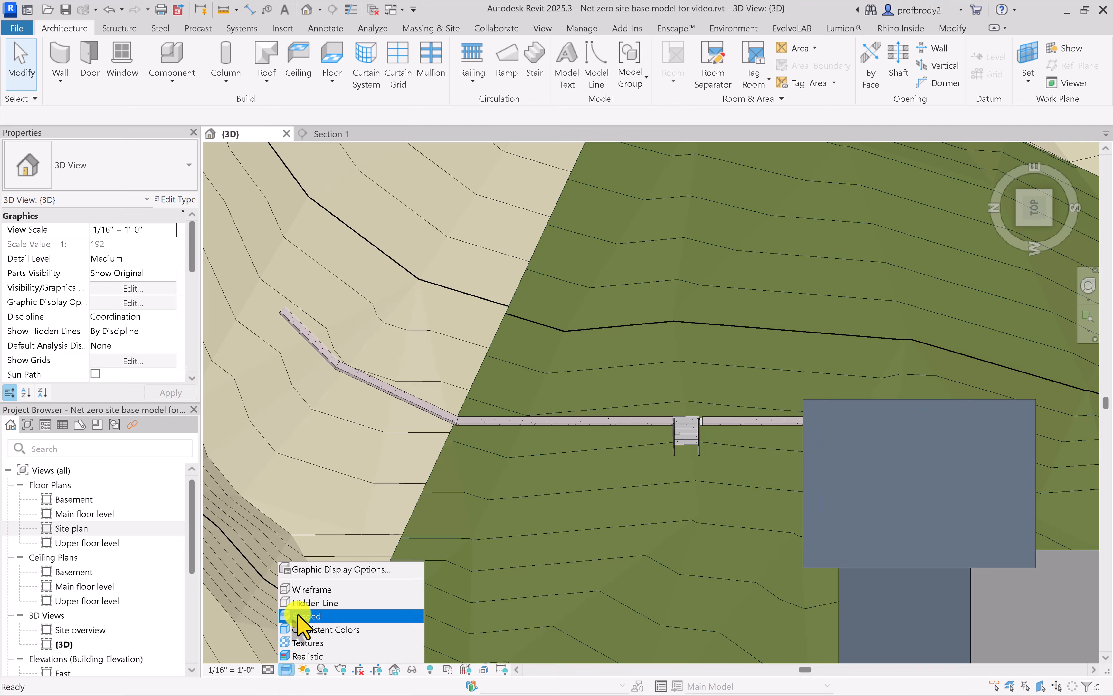
click(298, 597)
middle_drag(670, 499, 647, 515)
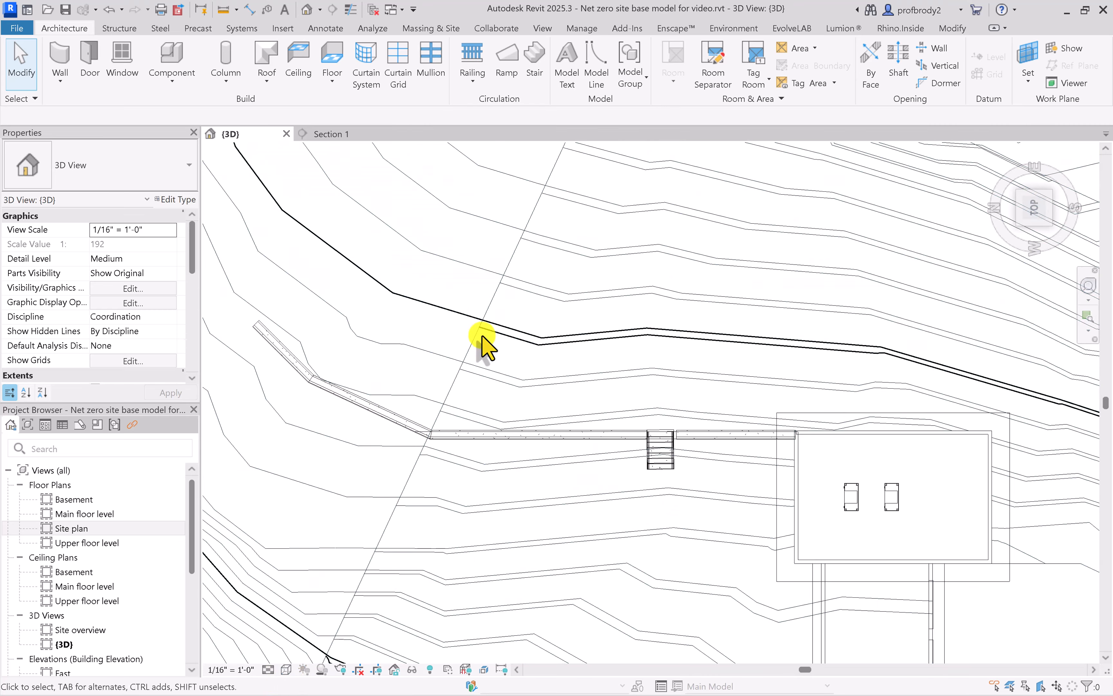
click(417, 261)
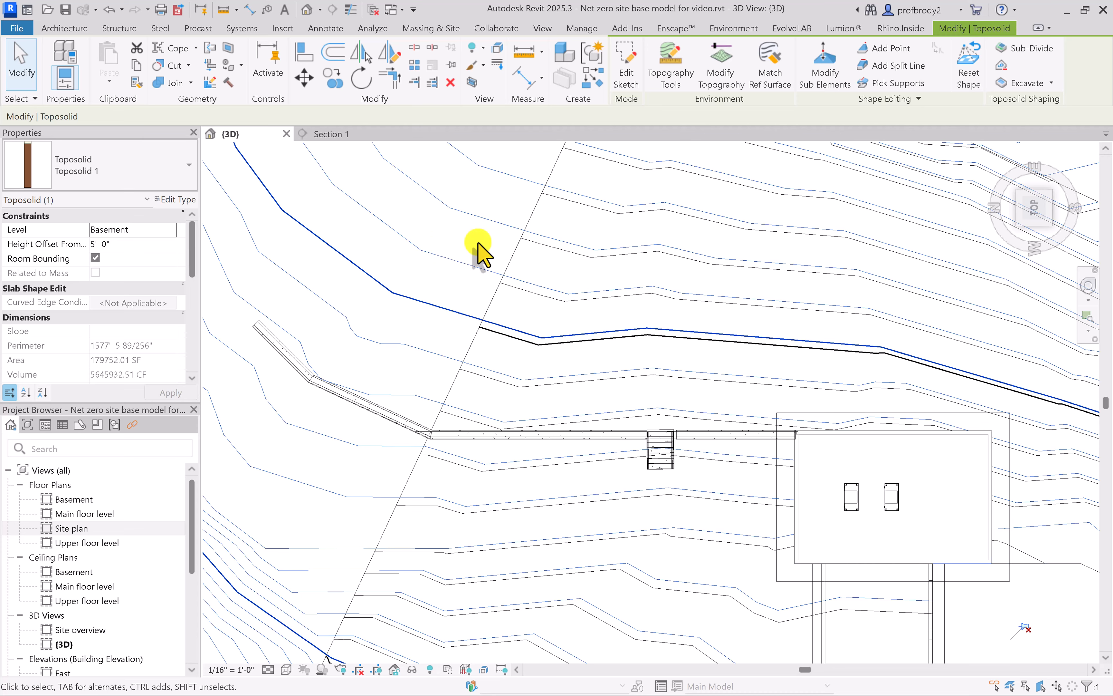
click(876, 73)
scroll(775, 358, down, 3)
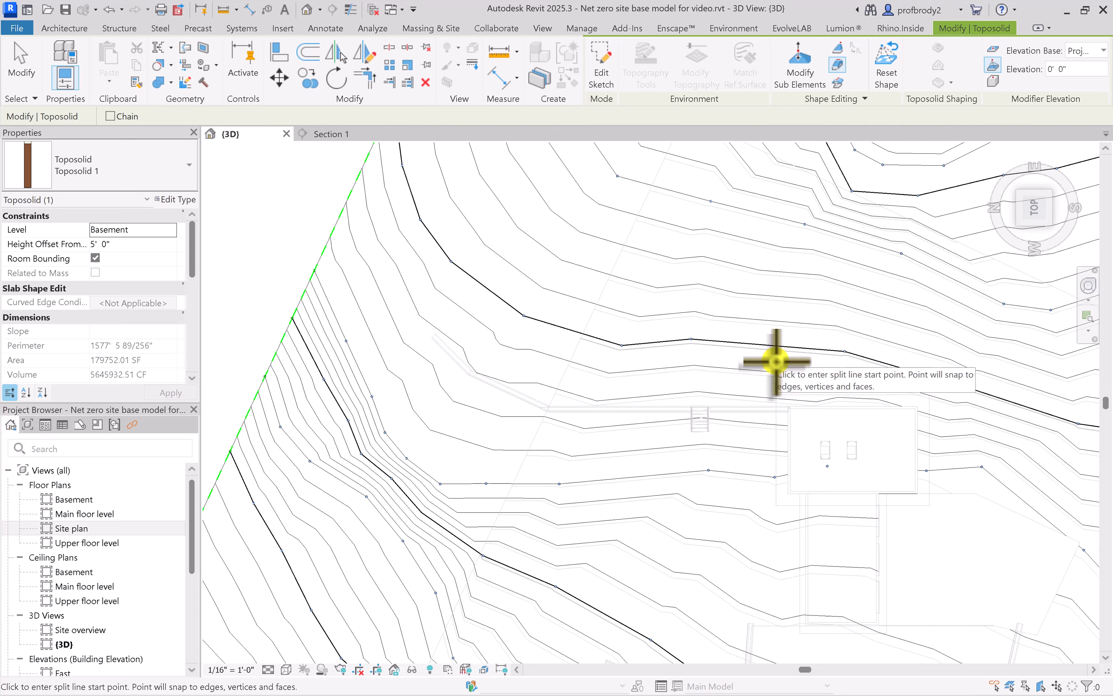
middle_drag(775, 358, 781, 491)
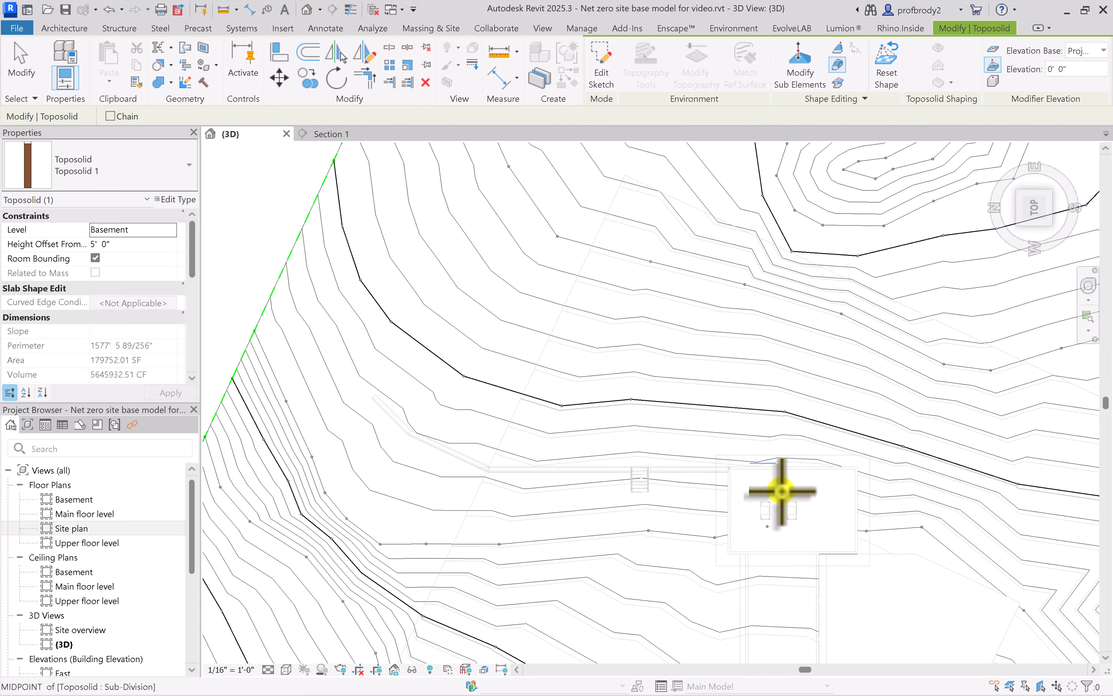
scroll(781, 491, up, 4)
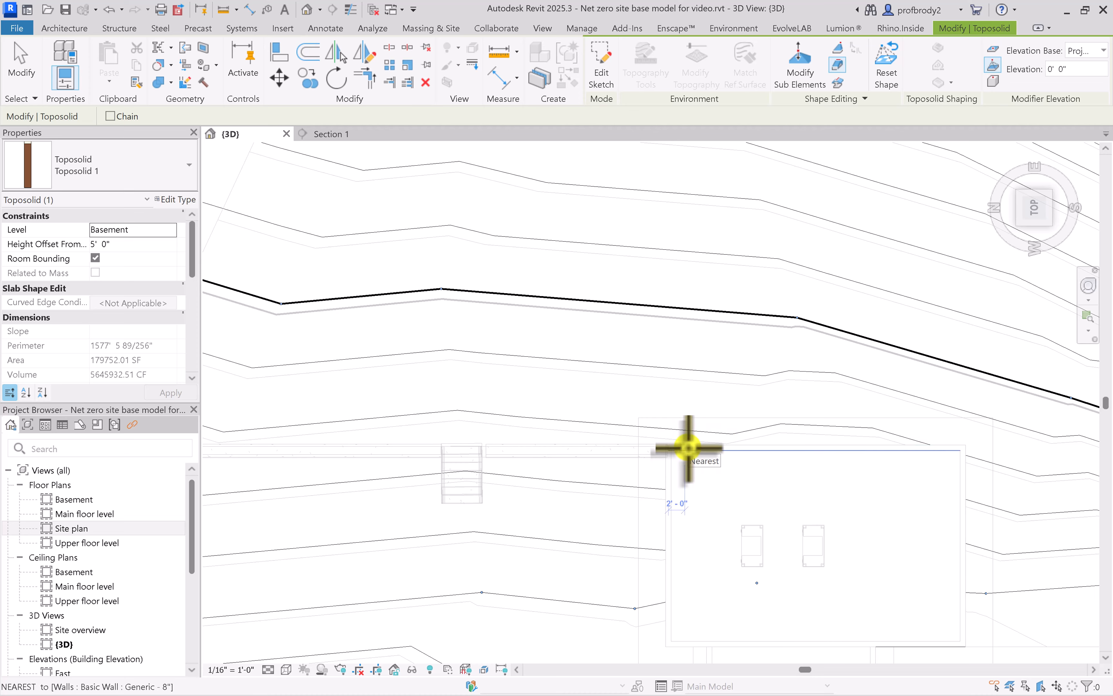
scroll(689, 448, down, 2)
middle_drag(676, 447, 778, 502)
scroll(776, 462, down, 3)
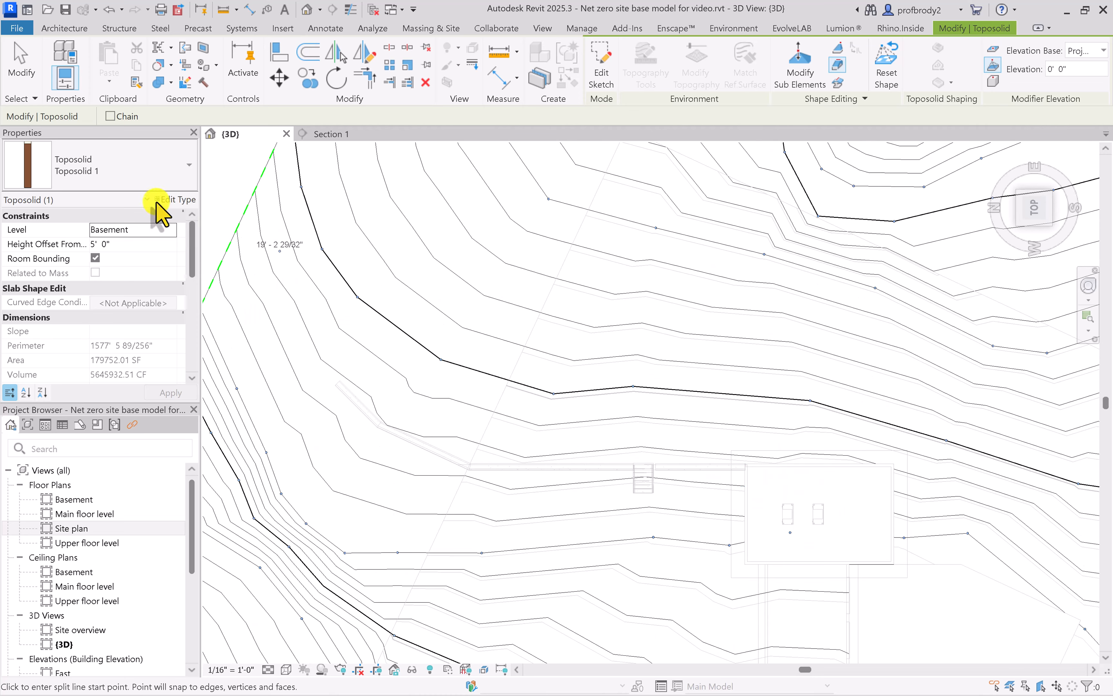
click(17, 79)
Check the elevations of the toposolid's shape points uphill and downhill of the masonry wall with Modify Sub Elements
click(366, 261)
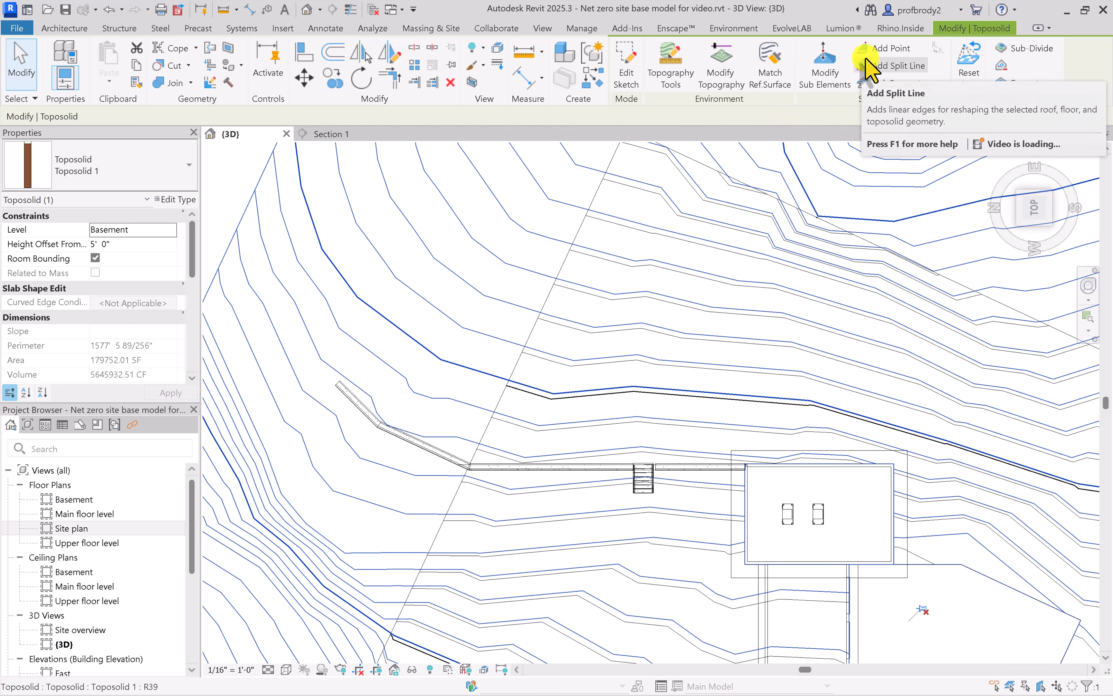
click(824, 76)
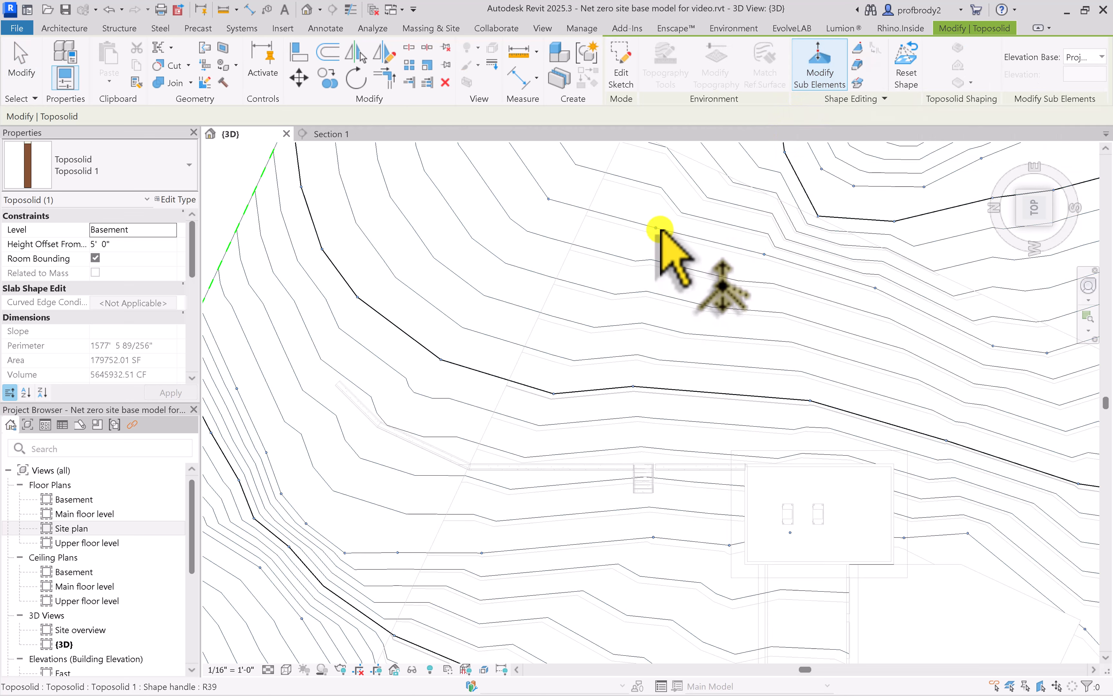
click(764, 254)
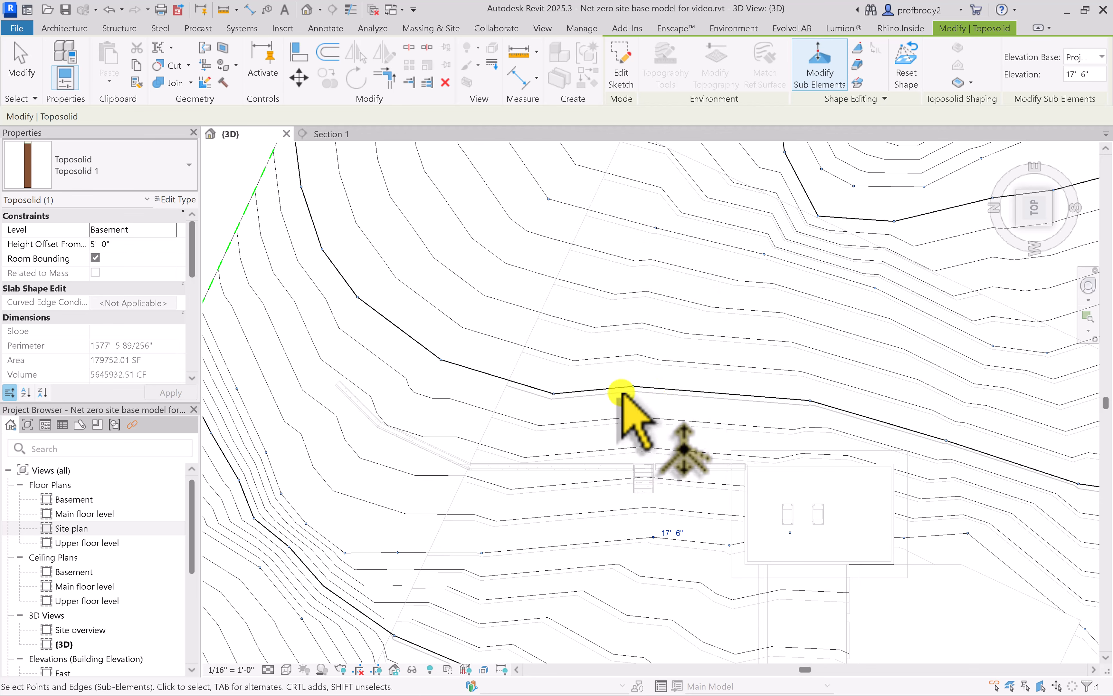
click(633, 386)
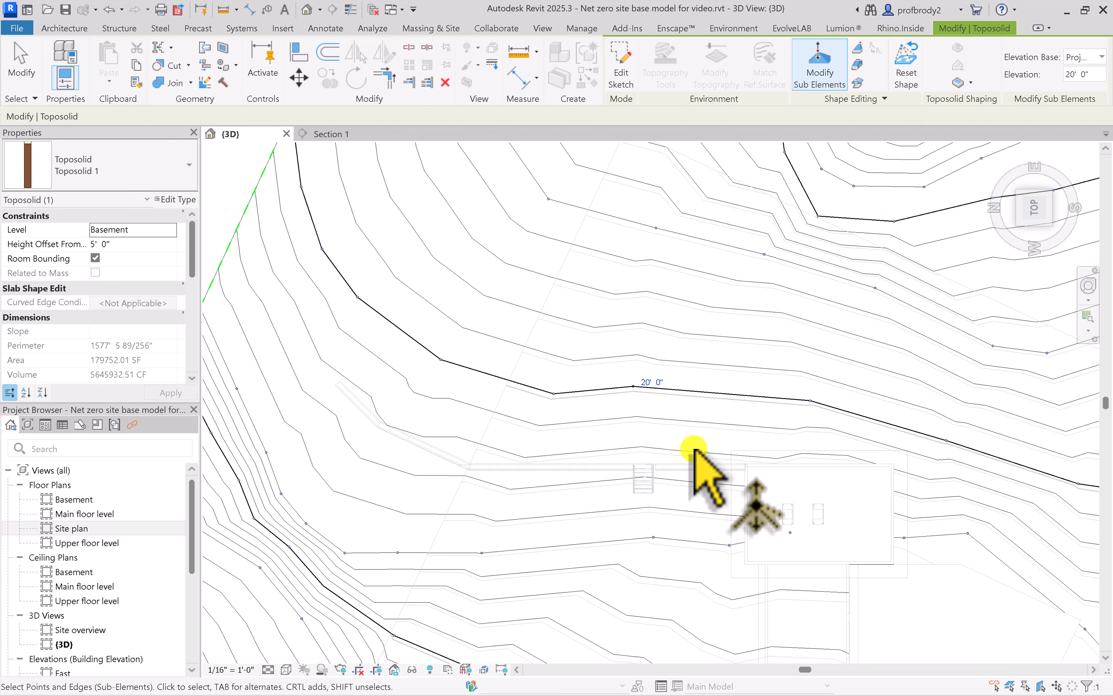
Add toposolid split lines at 20' 6" elevation from the Project Base Point, from the house's far uphill corner along the wall to its second bend
click(858, 66)
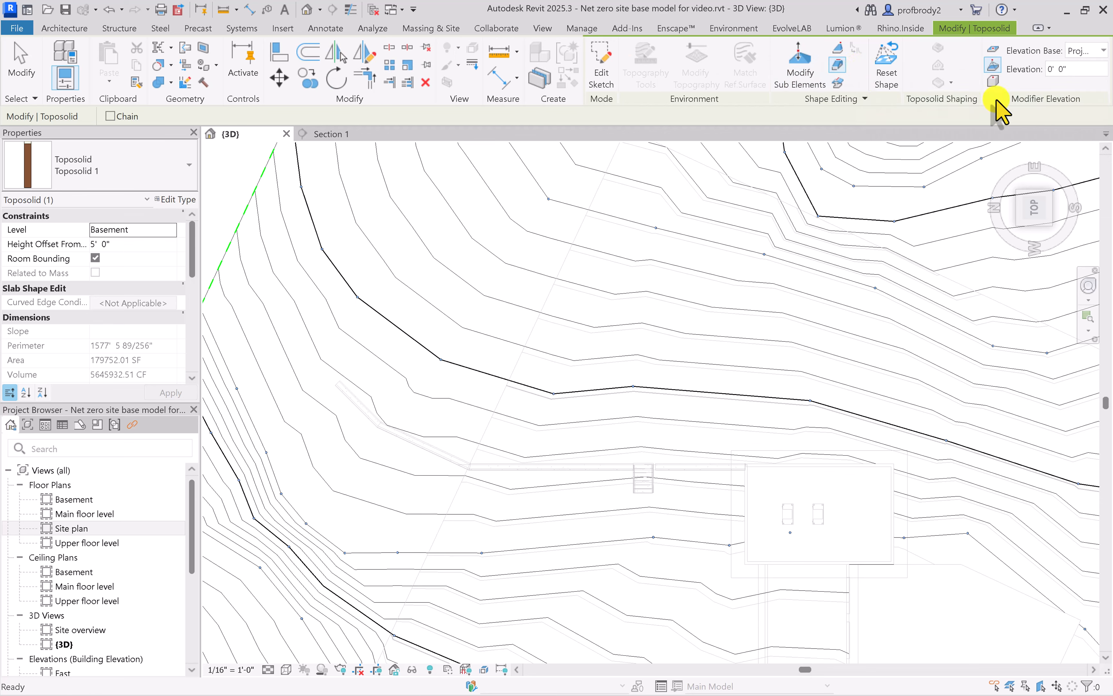
click(1104, 51)
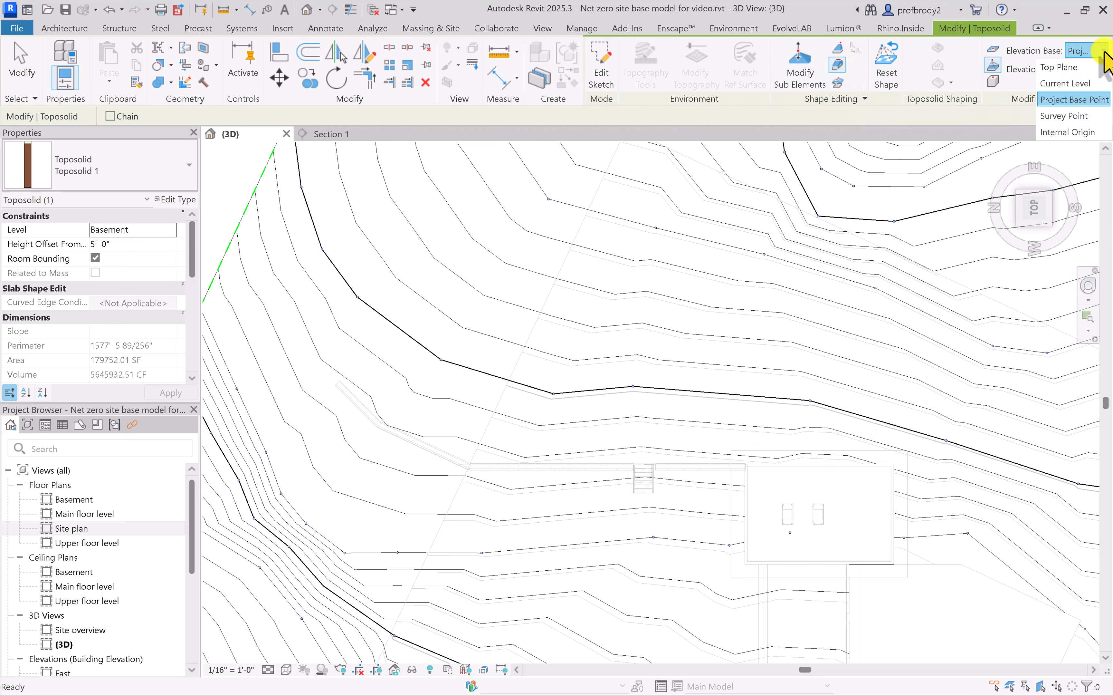
click(1092, 100)
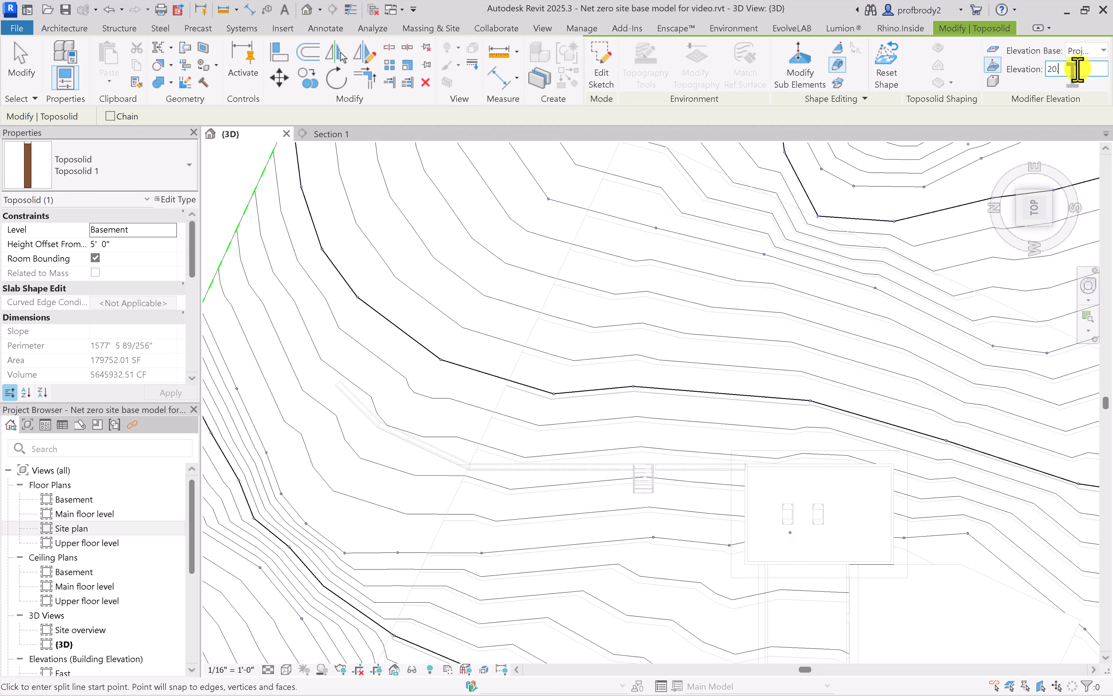
key(Return)
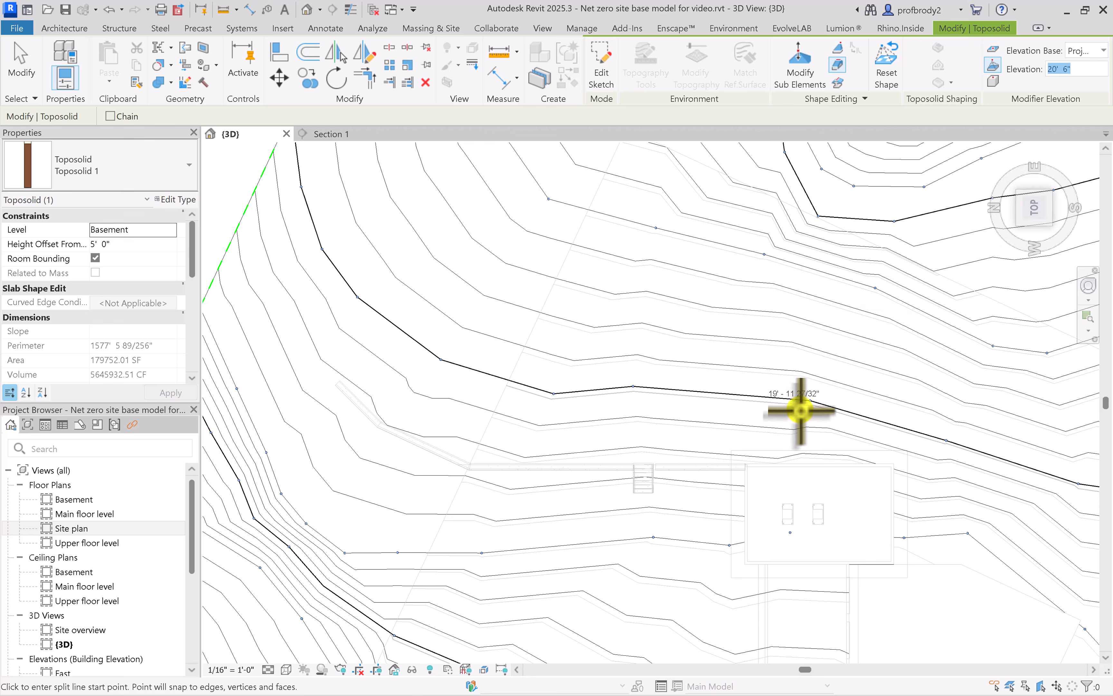
click(891, 464)
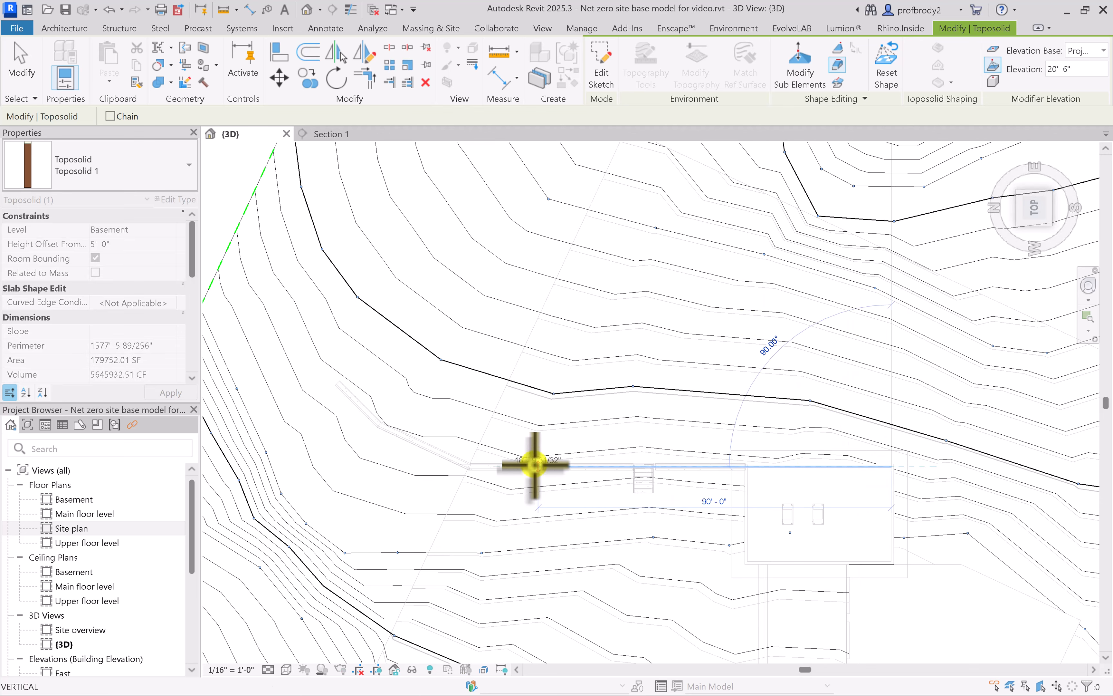
click(470, 460)
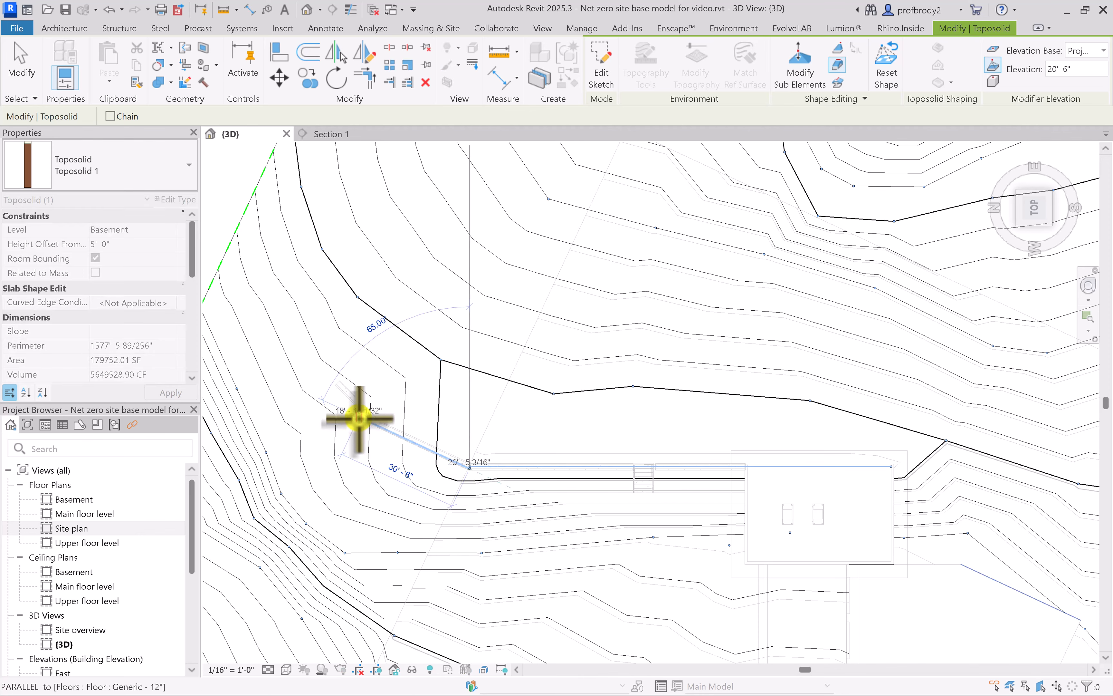
click(378, 426)
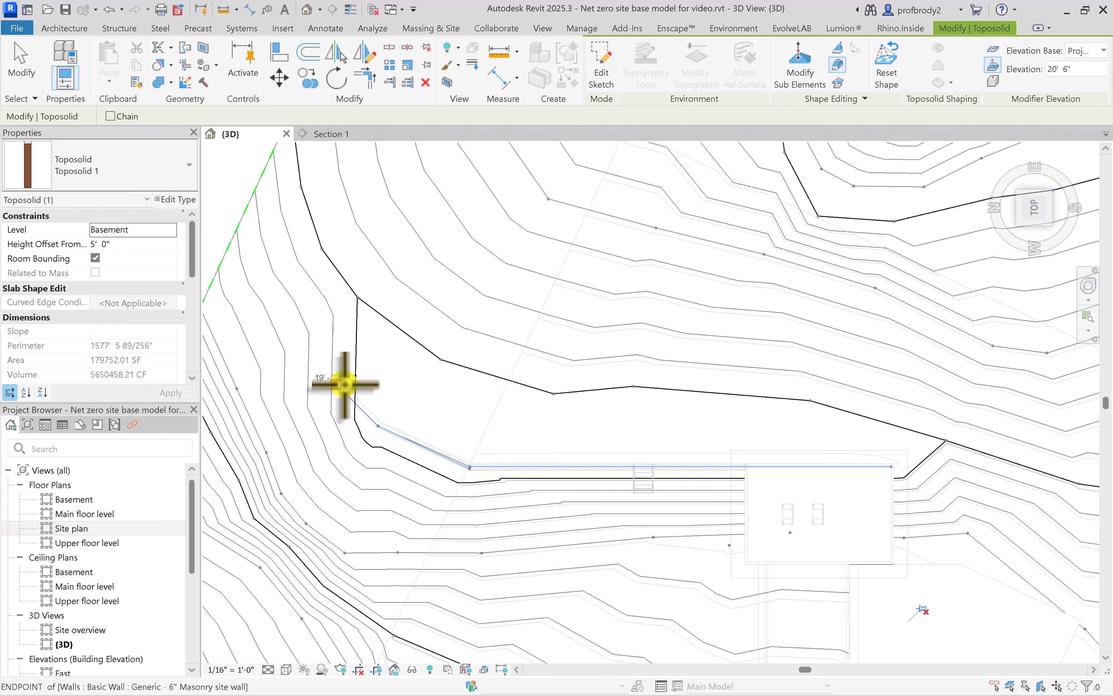
key(Escape)
click(14, 60)
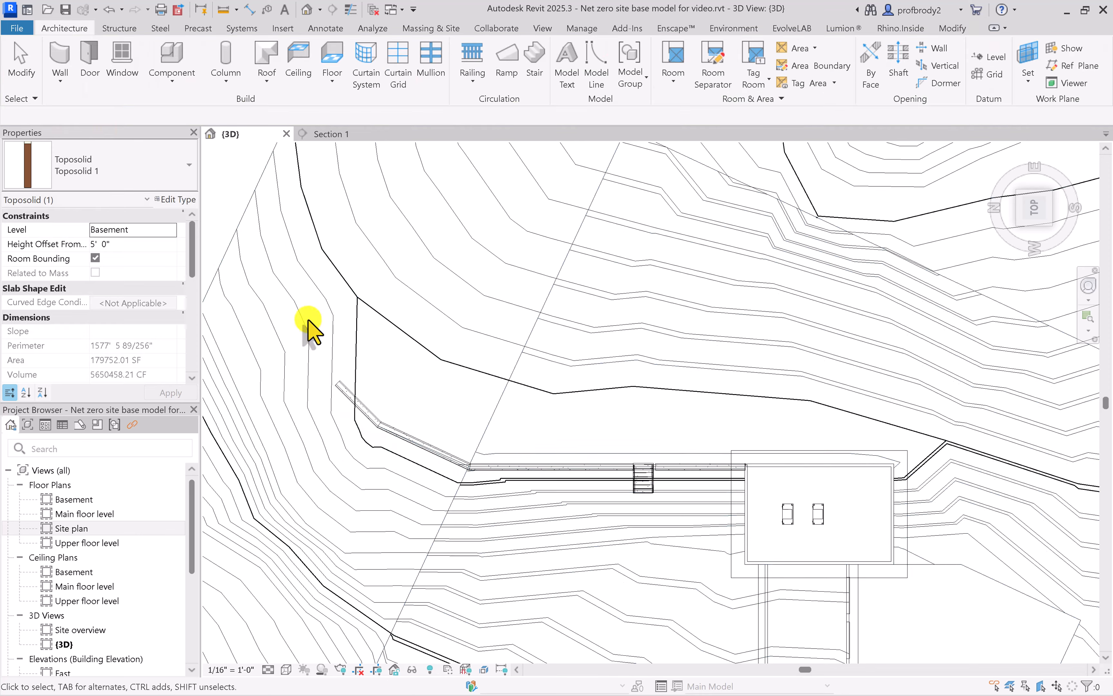
Edit the toposolid's sub-elements and nudge the angled split line segment uphill along the masonry wall
scroll(497, 509, up, 2)
click(479, 249)
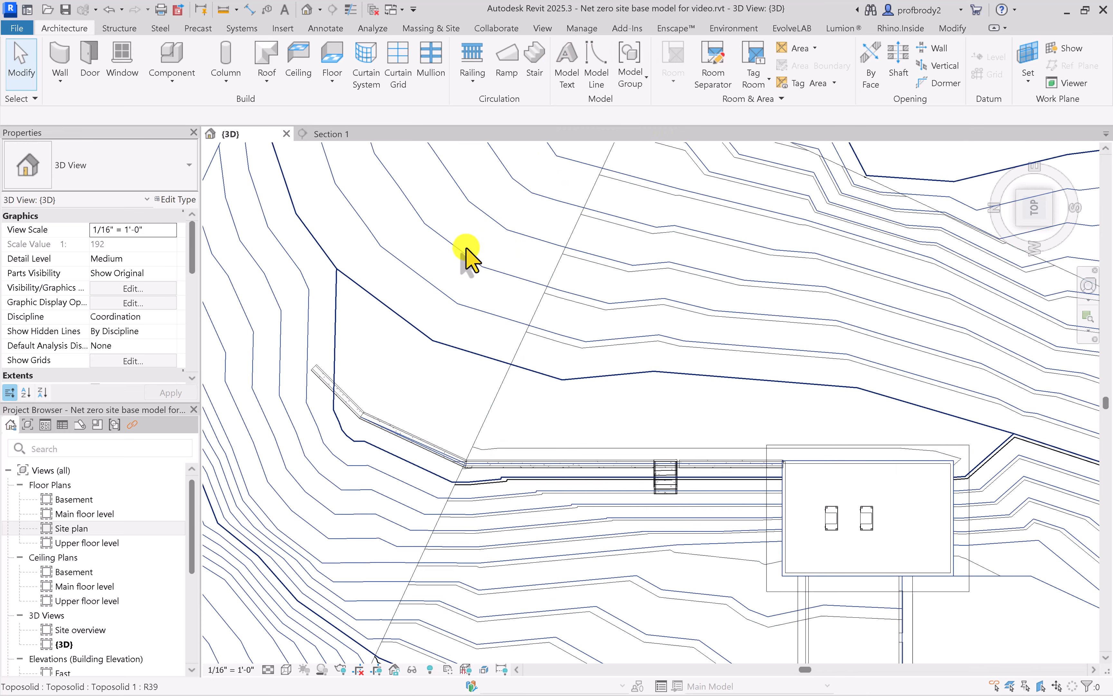
click(811, 68)
click(593, 464)
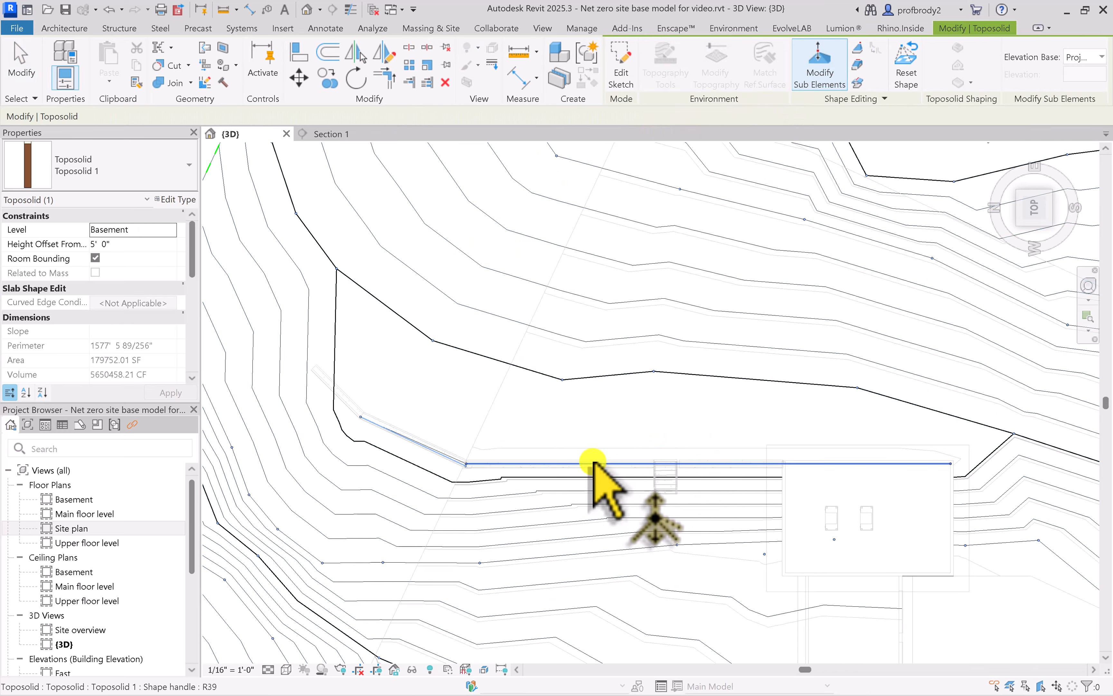
scroll(611, 474, up, 4)
scroll(418, 428, up, 4)
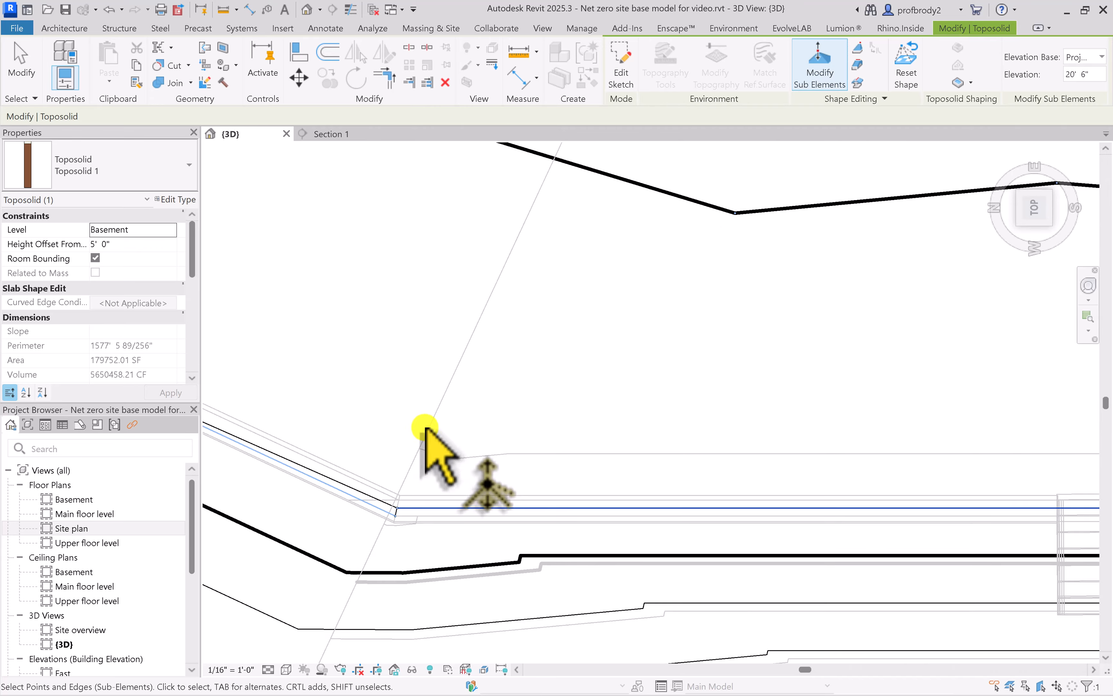
middle_drag(435, 421, 528, 369)
drag(393, 476, 509, 541)
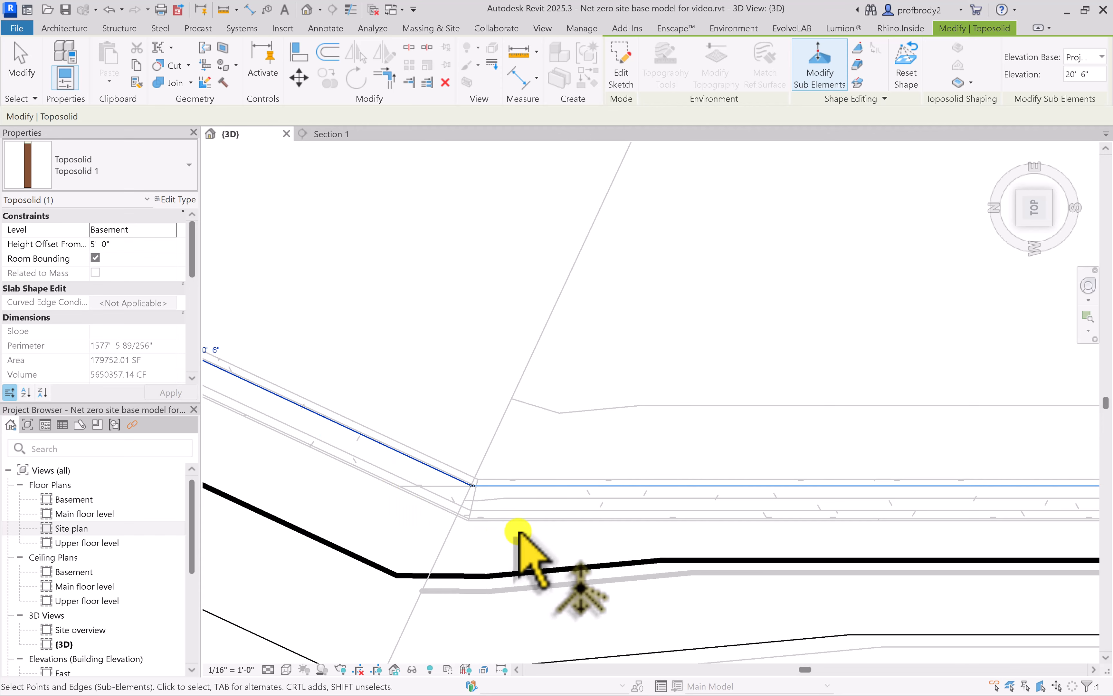
key(Up)
key(Up)
Nudge the long straight split line segment uphill along the masonry wall
click(515, 485)
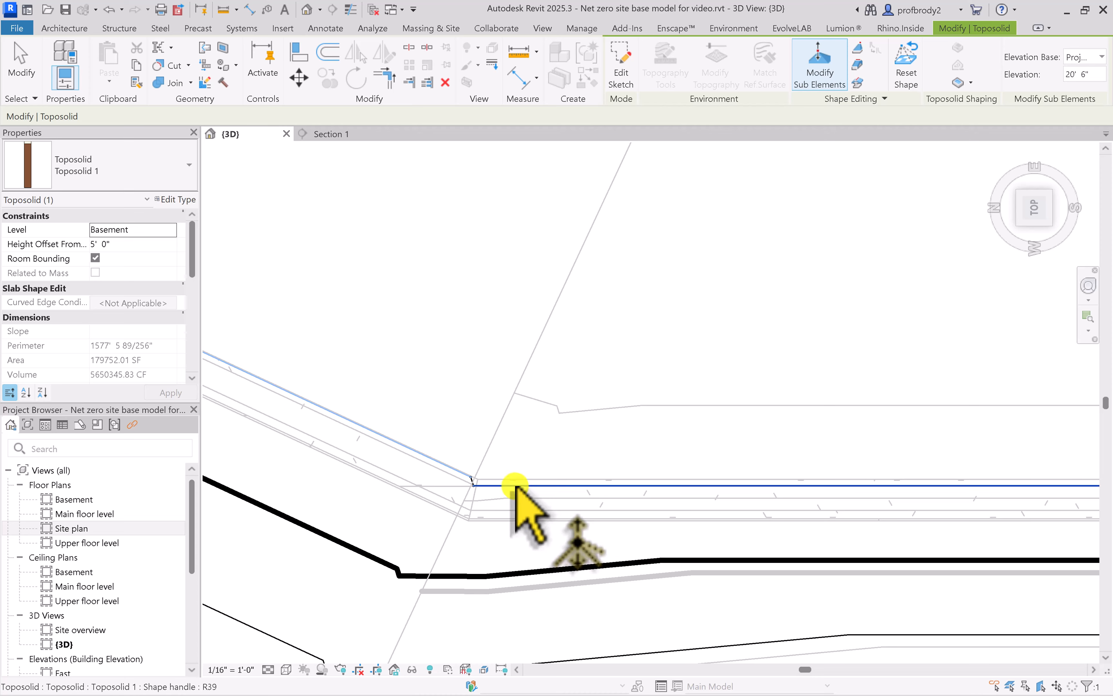
key(Up)
key(Up)
Adjust the long split line so its end reaches the house's far uphill corner, and finish sub-element editing
scroll(616, 512, down, 2)
middle_drag(558, 514, 477, 517)
scroll(750, 480, down, 1)
middle_drag(750, 479, 265, 383)
middle_drag(810, 448, 547, 461)
scroll(670, 454, up, 1)
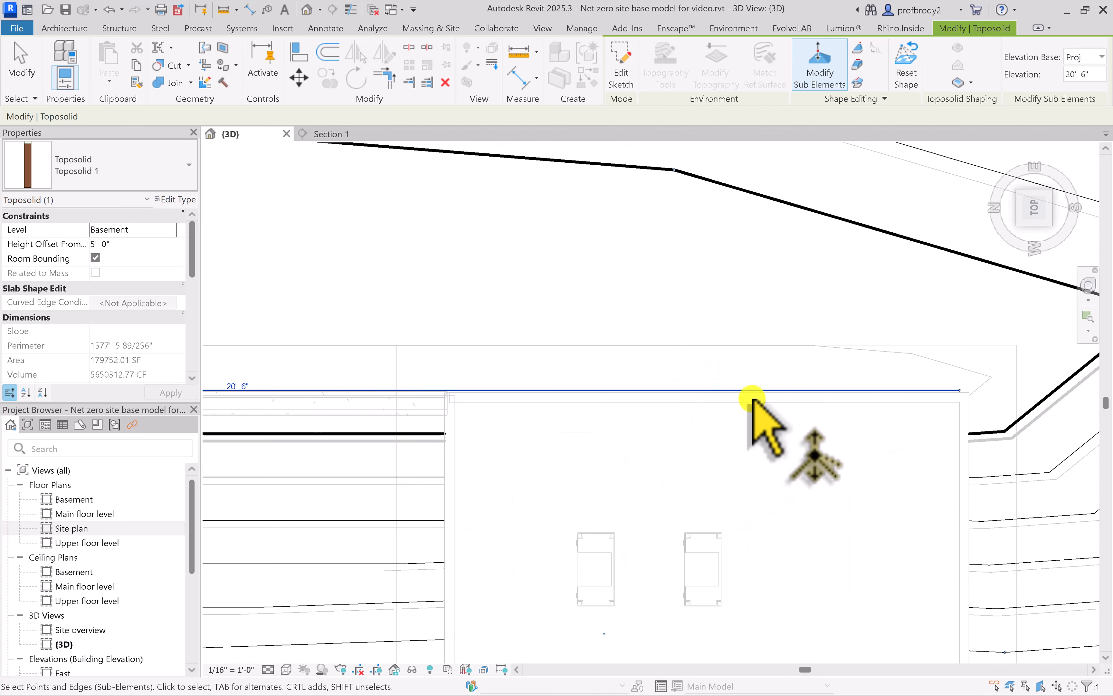
scroll(795, 422, up, 1)
scroll(794, 422, down, 2)
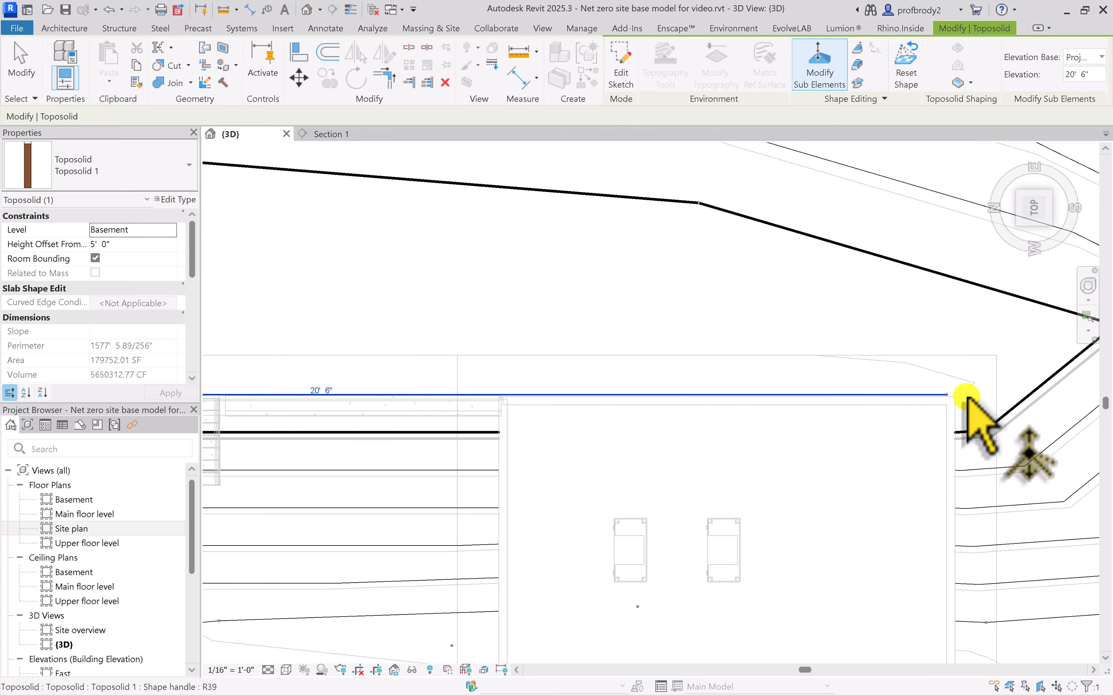
drag(965, 396, 956, 401)
scroll(720, 416, down, 5)
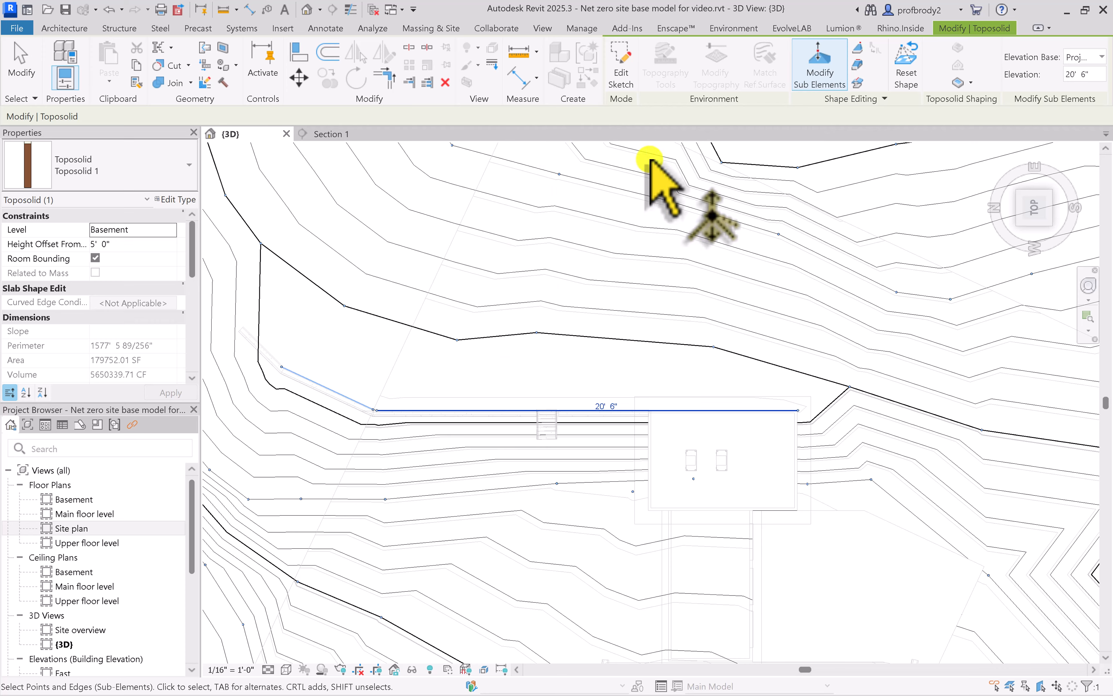
click(30, 88)
Tile the 3D view and Section 1 side by side and frame the stair at the masonry wall in the section
scroll(462, 409, down, 3)
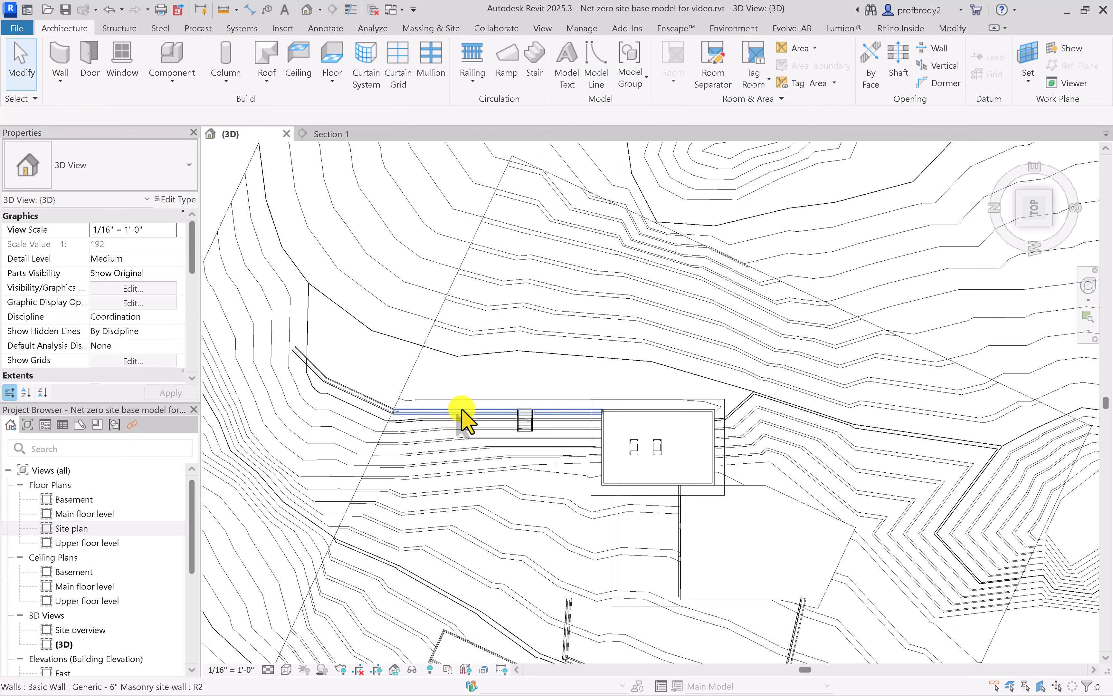
middle_drag(461, 409, 484, 458)
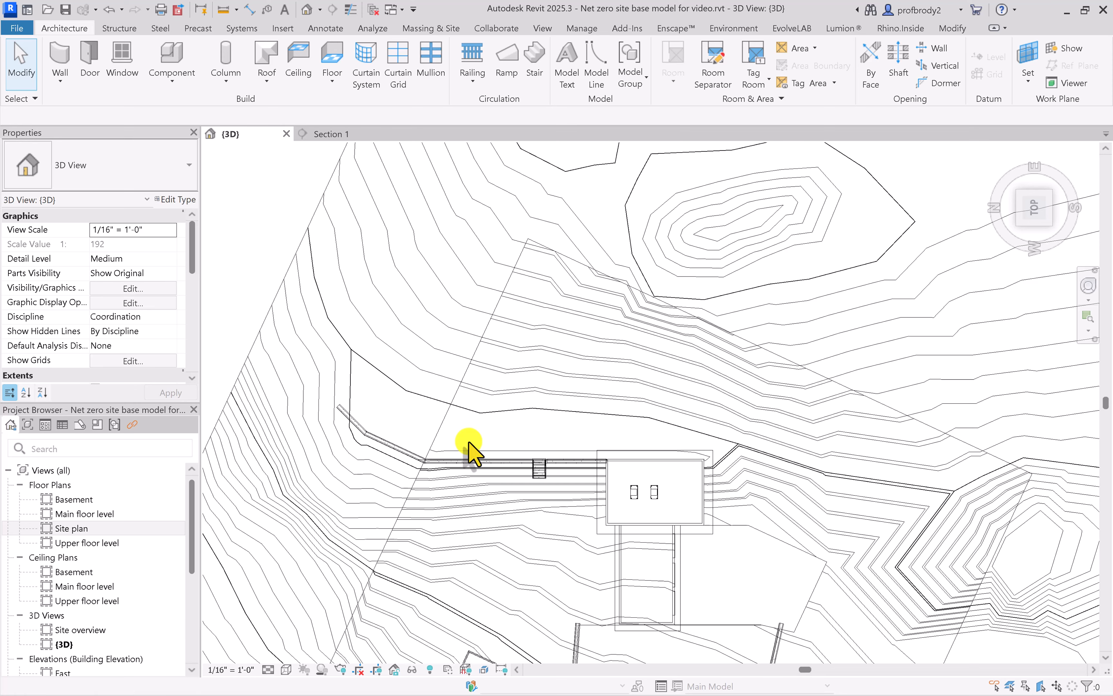
key(t)
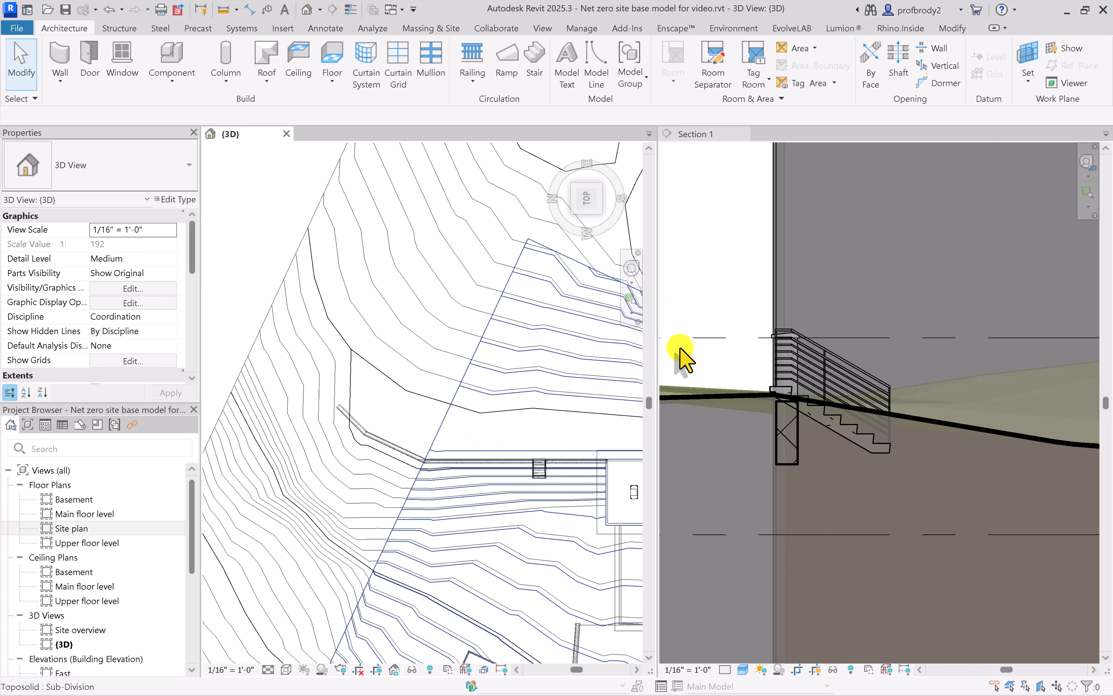
scroll(764, 400, up, 5)
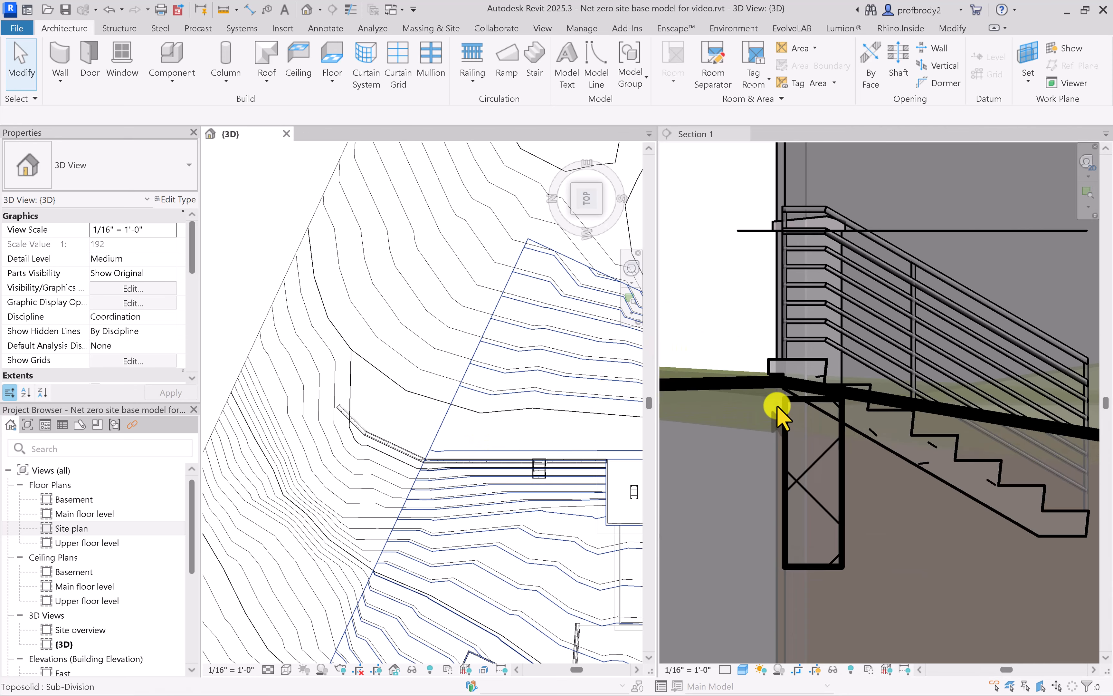
scroll(776, 409, up, 2)
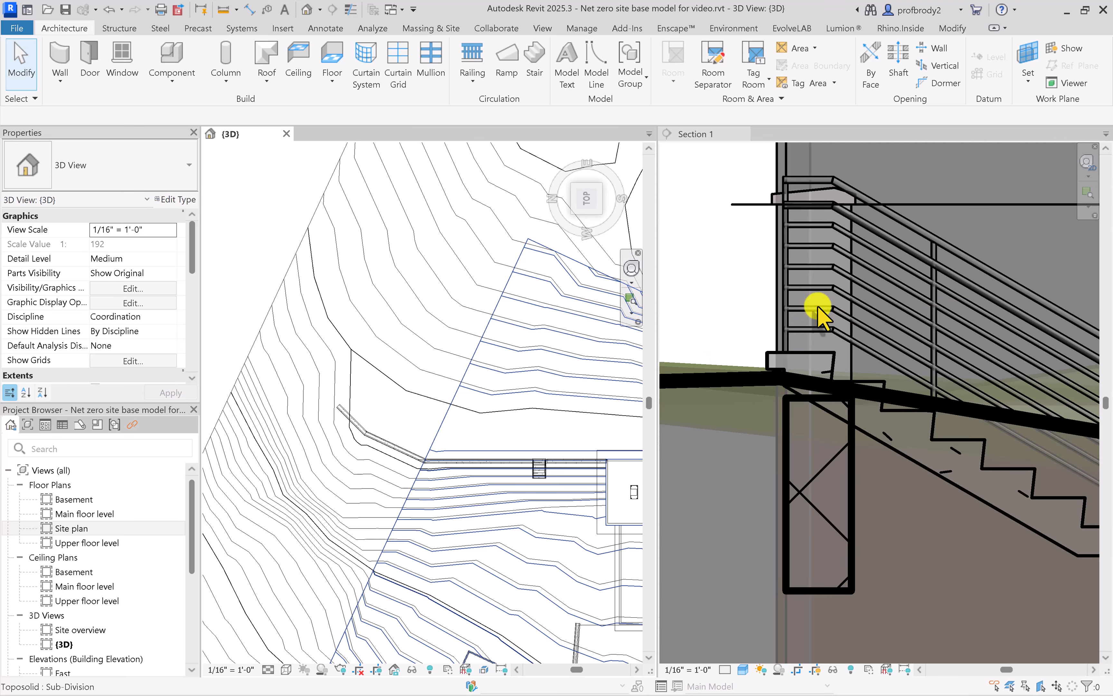
Lower the precast stair in the section, trying a base offset of -7' 4" and settling on -7' 2"
click(810, 368)
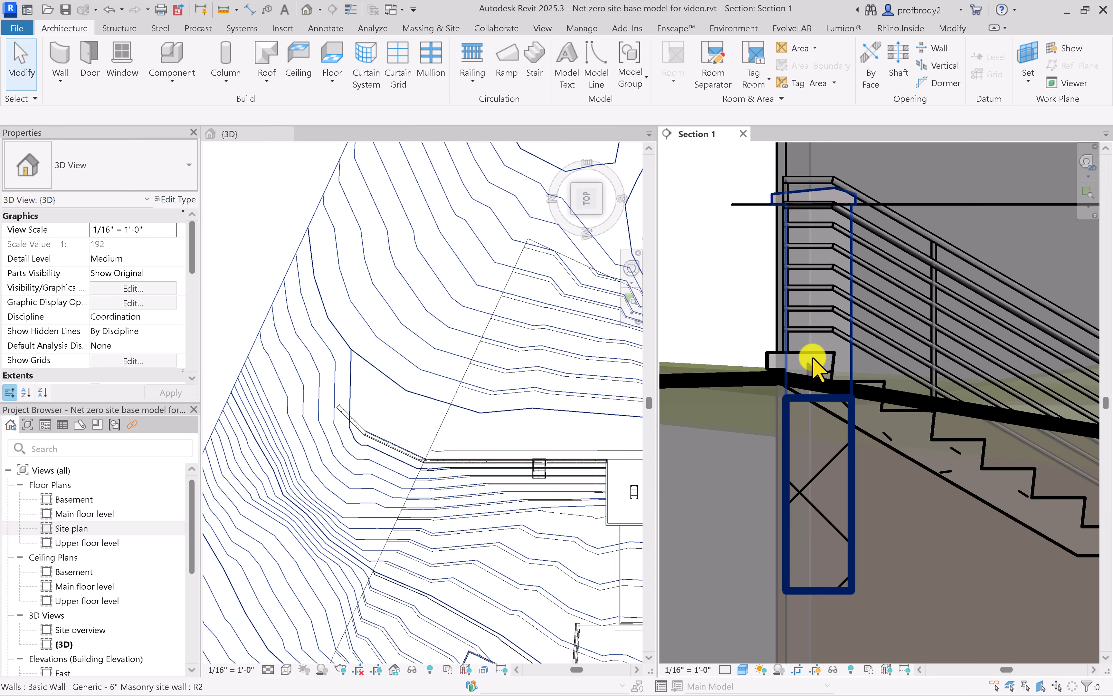
click(777, 361)
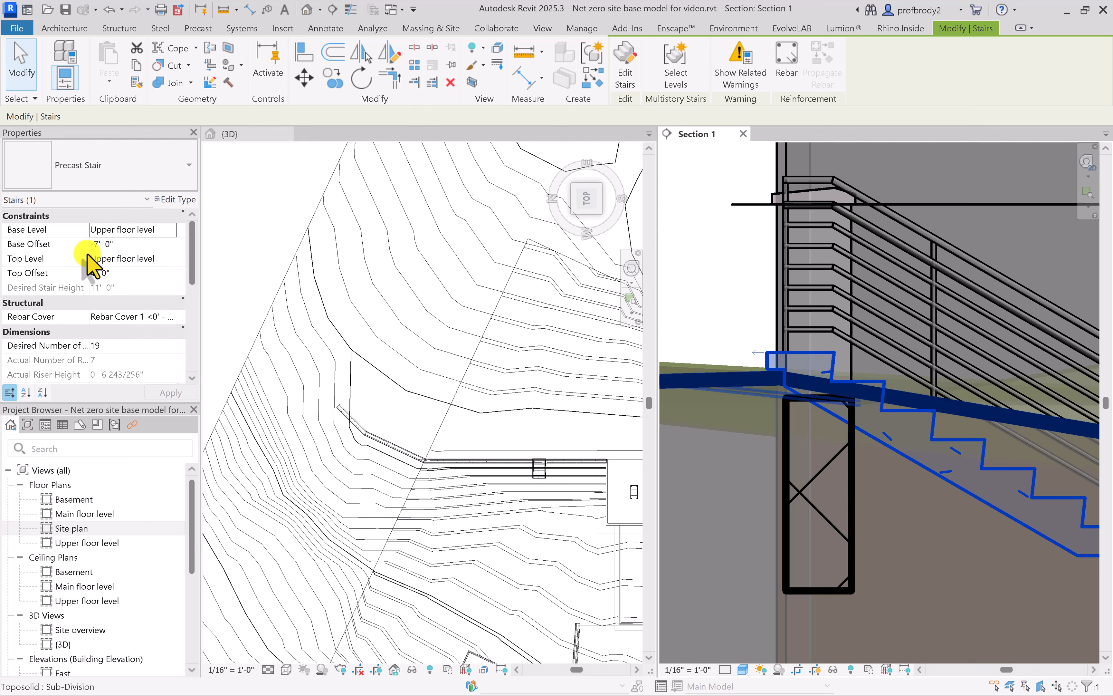
click(112, 245)
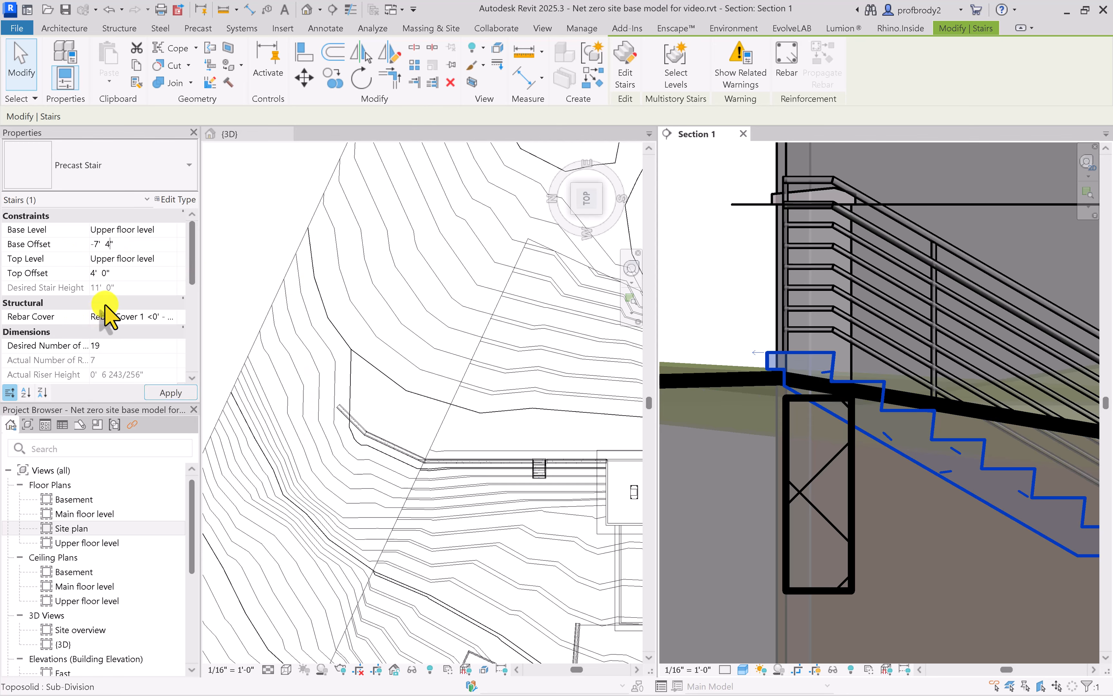
click(171, 392)
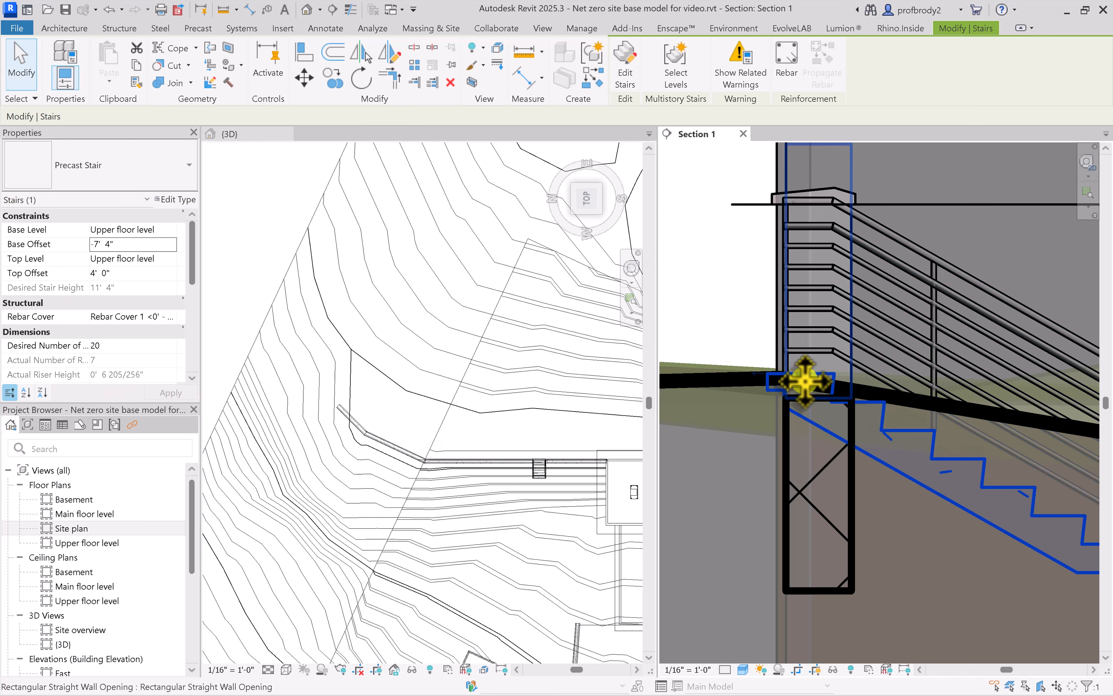
click(107, 244)
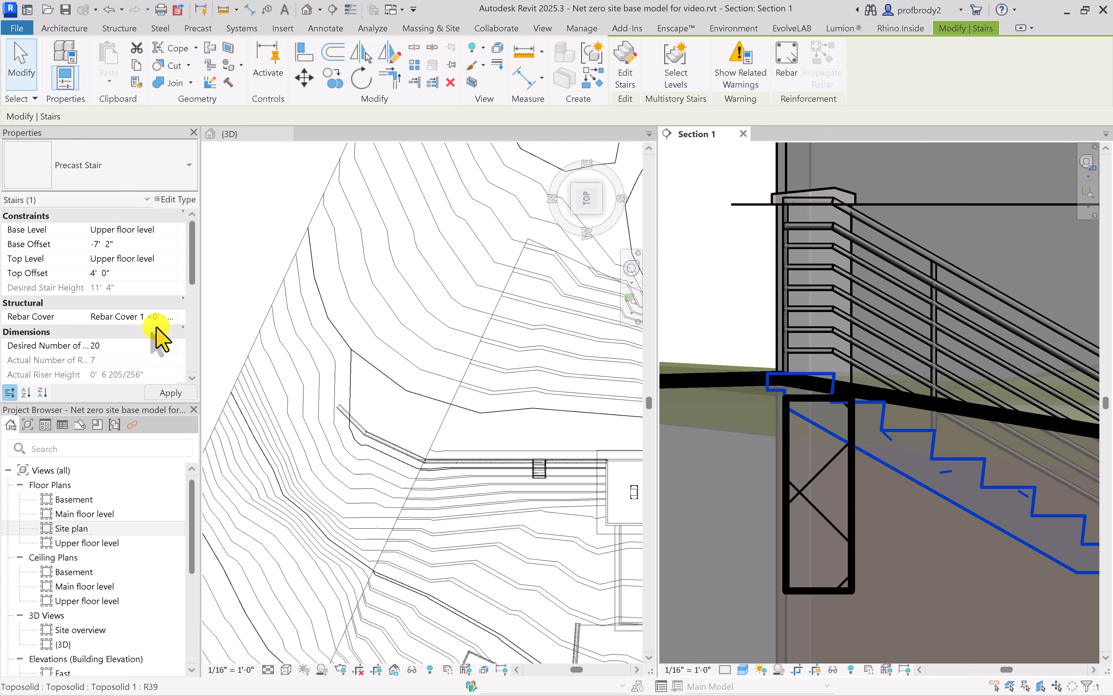
click(179, 394)
Examine the ground profile uphill of the stair in Section 1 and the matching contours in the top 3D view
scroll(782, 322, down, 5)
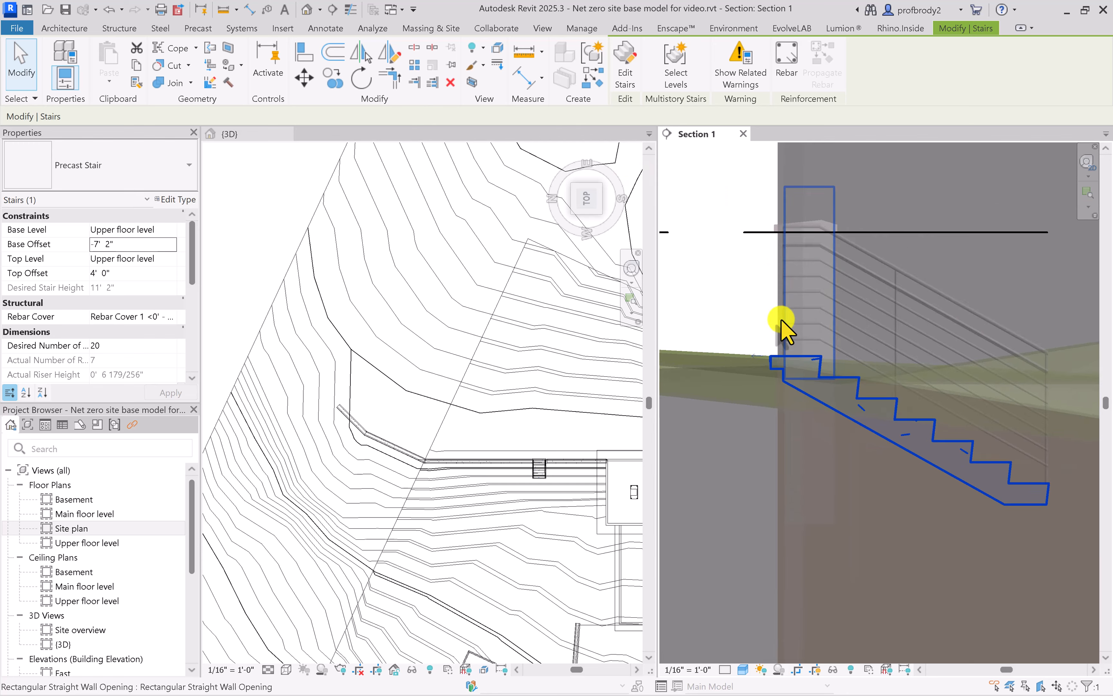
middle_drag(782, 322, 1007, 361)
scroll(889, 390, down, 1)
scroll(857, 372, down, 1)
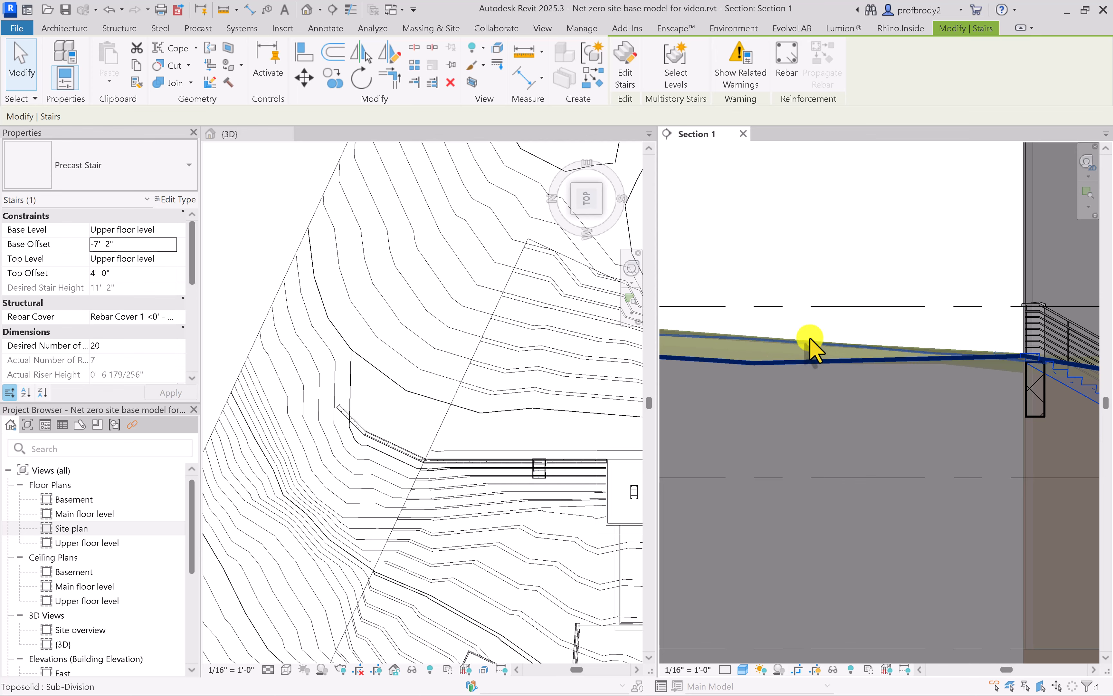
scroll(504, 380, down, 2)
click(253, 368)
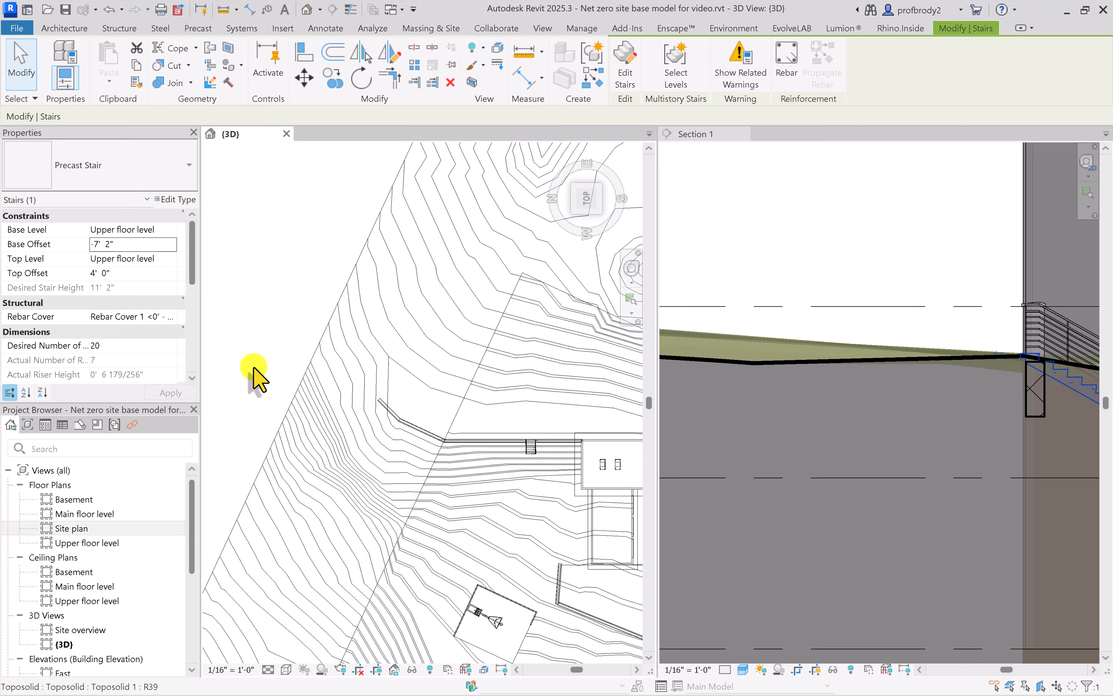
scroll(535, 398, down, 1)
middle_drag(536, 399, 390, 381)
scroll(391, 381, down, 1)
scroll(400, 377, up, 3)
middle_drag(450, 357, 486, 353)
scroll(373, 370, down, 1)
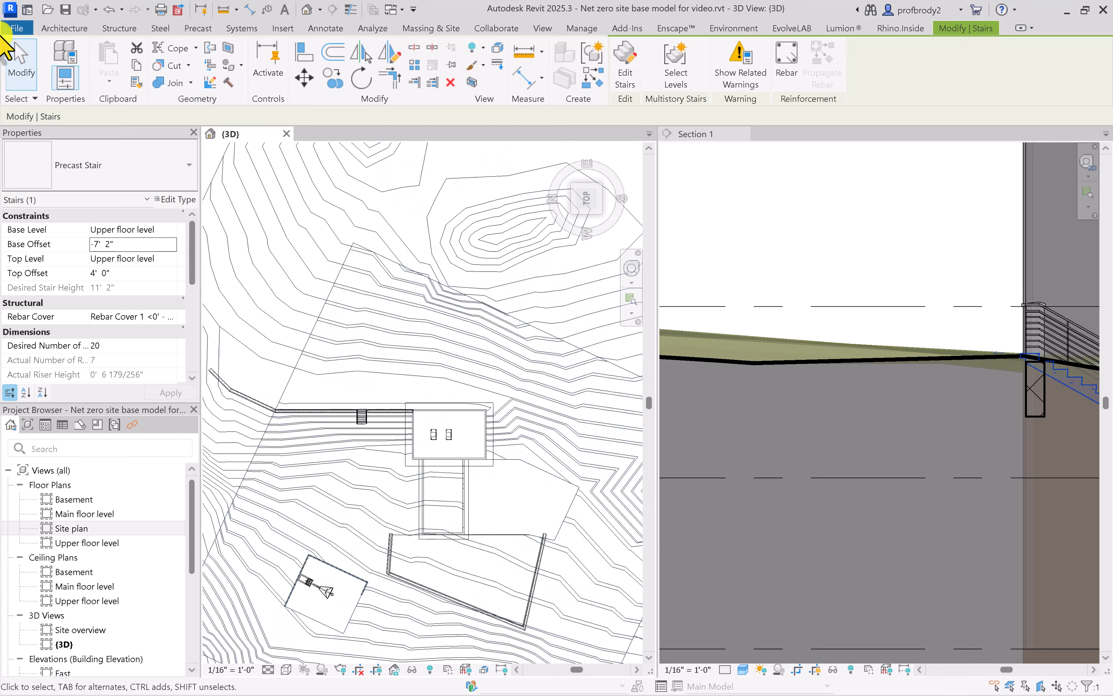
Set the elevation of the toposolid's four shape points just uphill of the masonry wall to 19' 6" with Modify Sub Elements
click(22, 62)
click(286, 290)
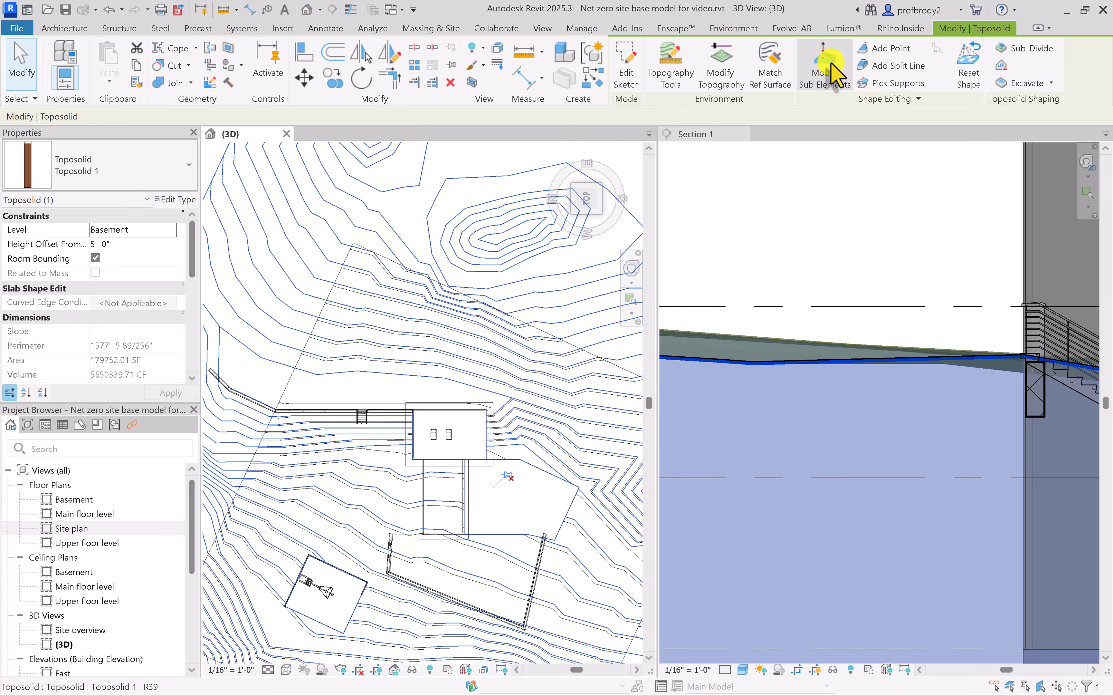
click(834, 74)
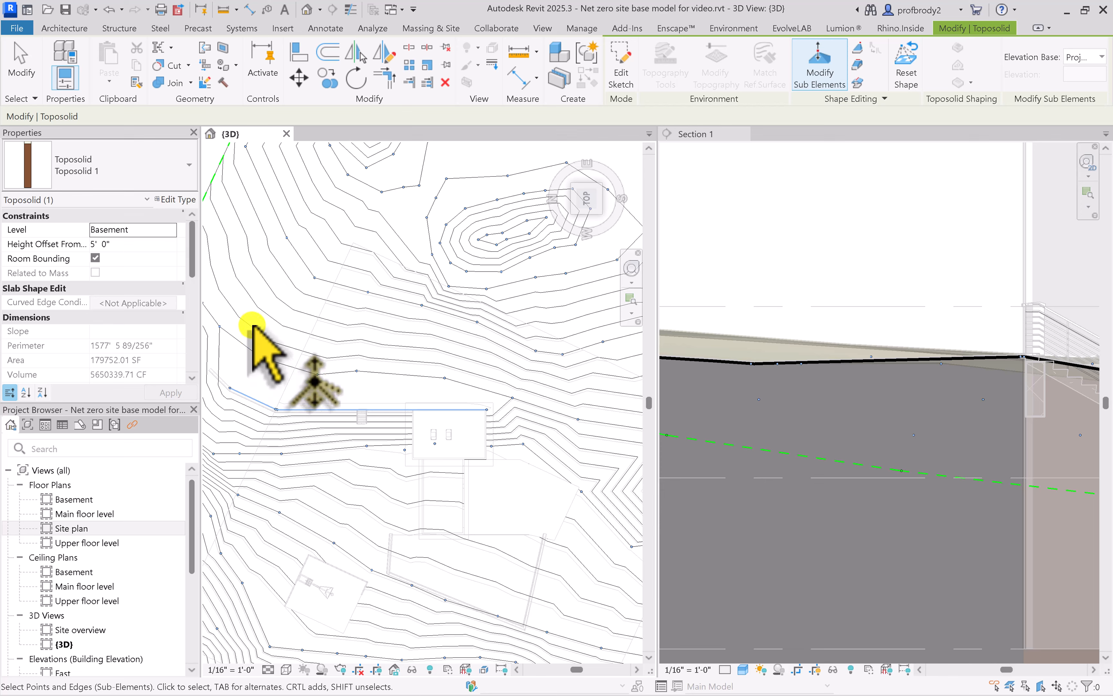
drag(247, 331, 289, 351)
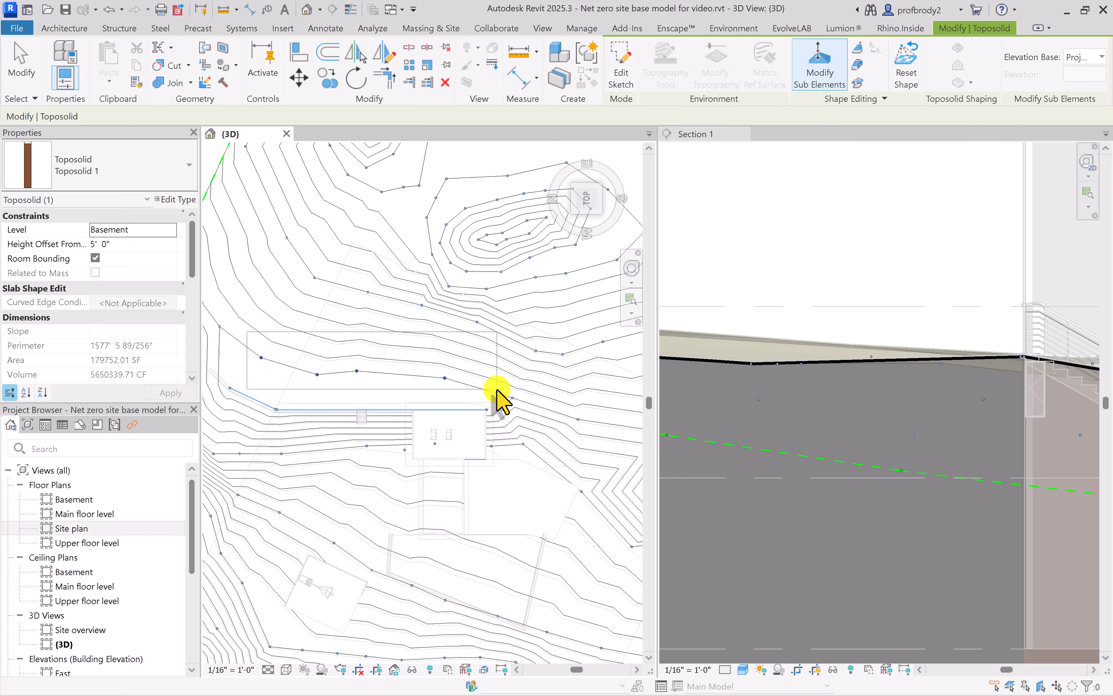
drag(496, 390, 495, 395)
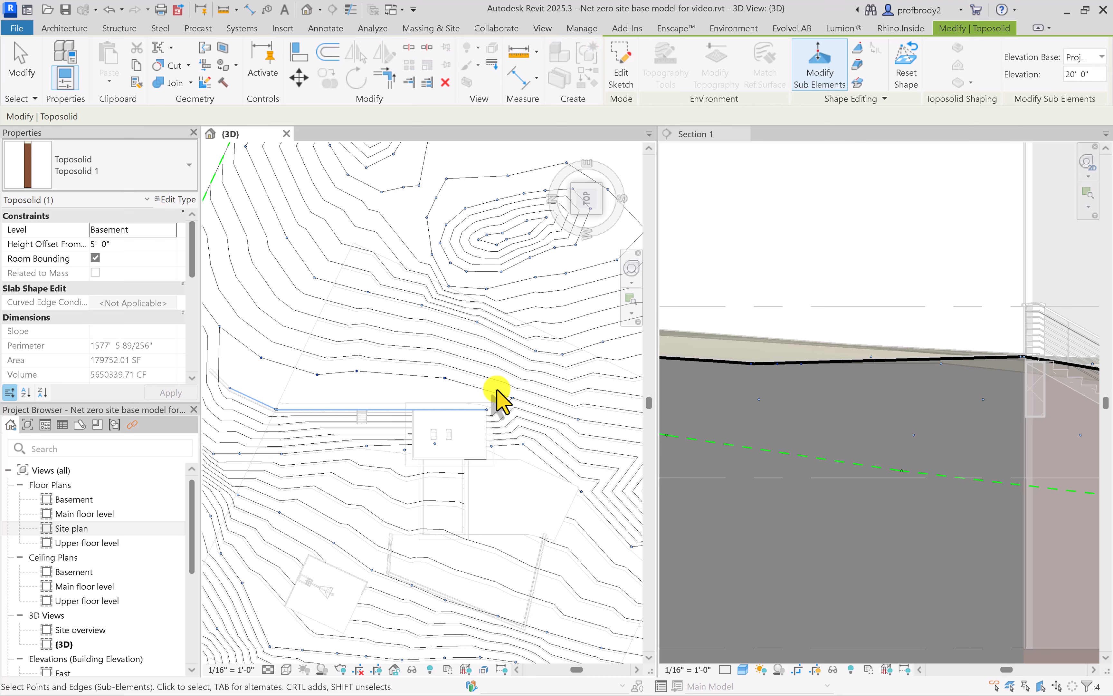
click(1090, 75)
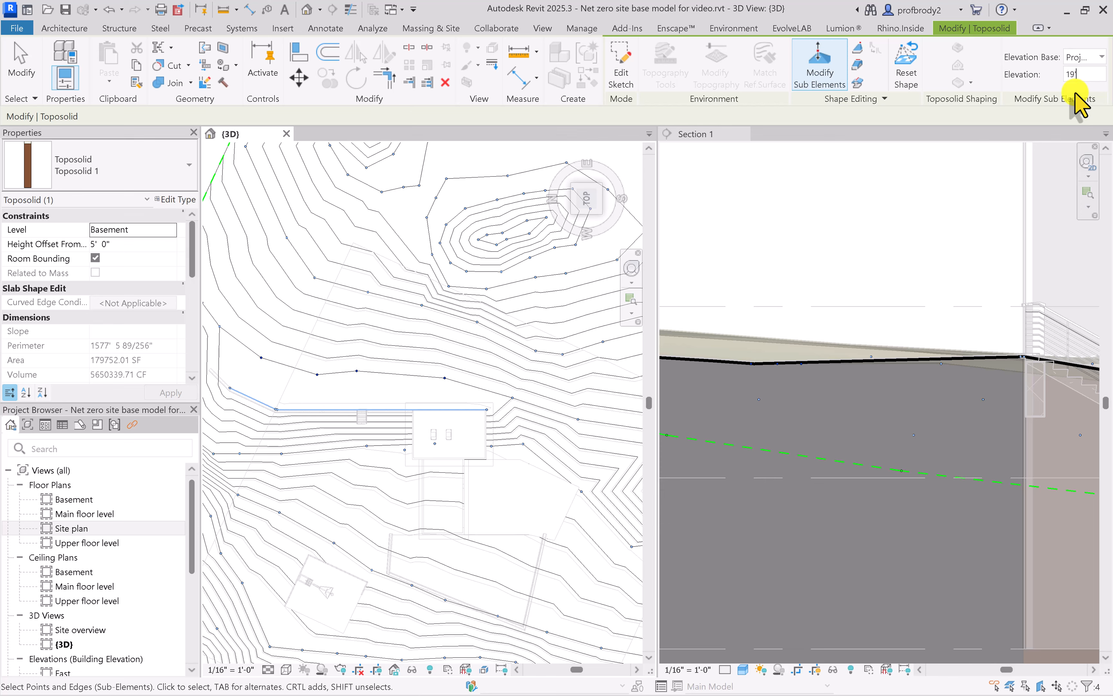
text(19'6)
key(Return)
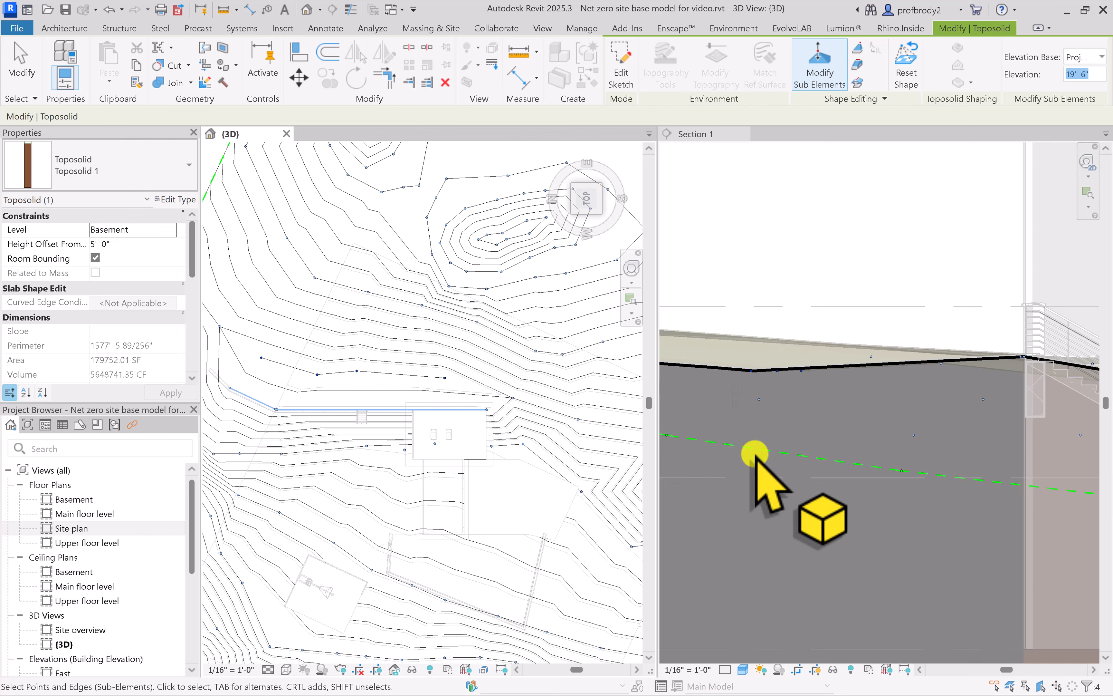
Review the regraded slope in Section 1 and check the elevation of the shape point downhill of the stair
scroll(923, 427, down, 1)
click(945, 416)
scroll(946, 415, down, 1)
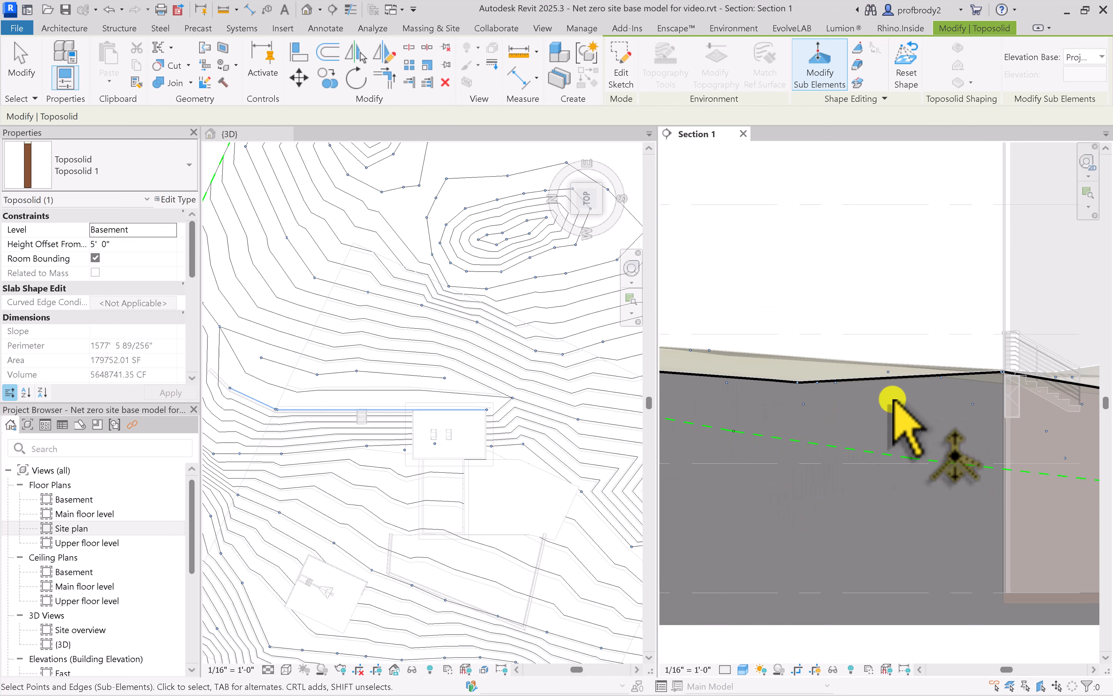
scroll(904, 400, down, 1)
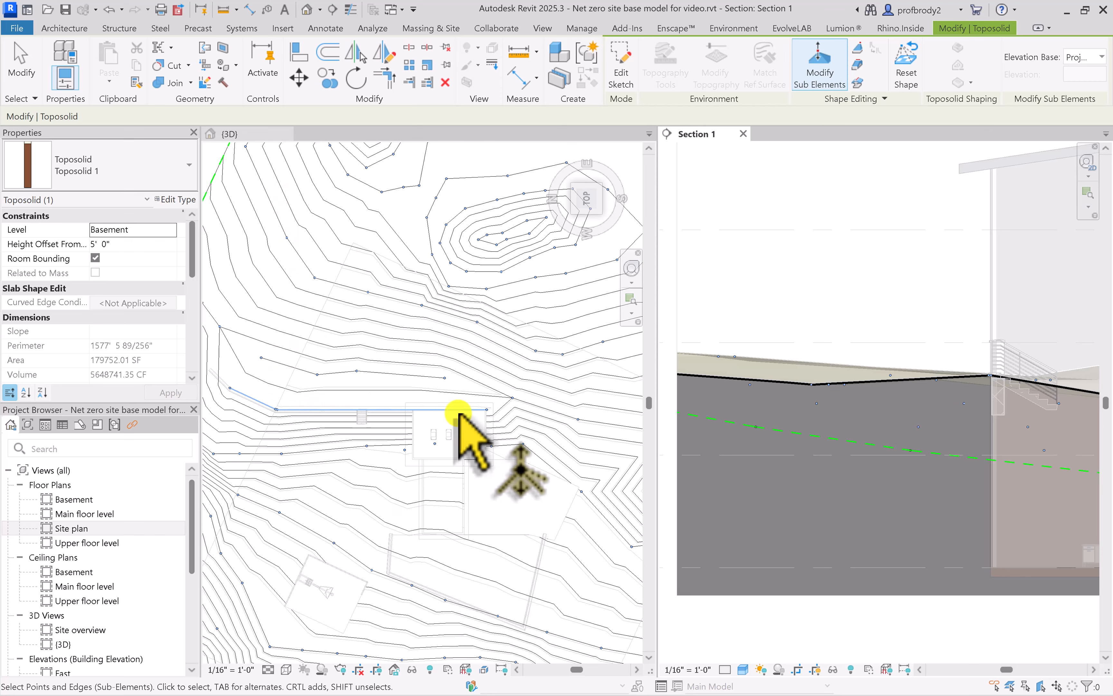
scroll(329, 449, up, 1)
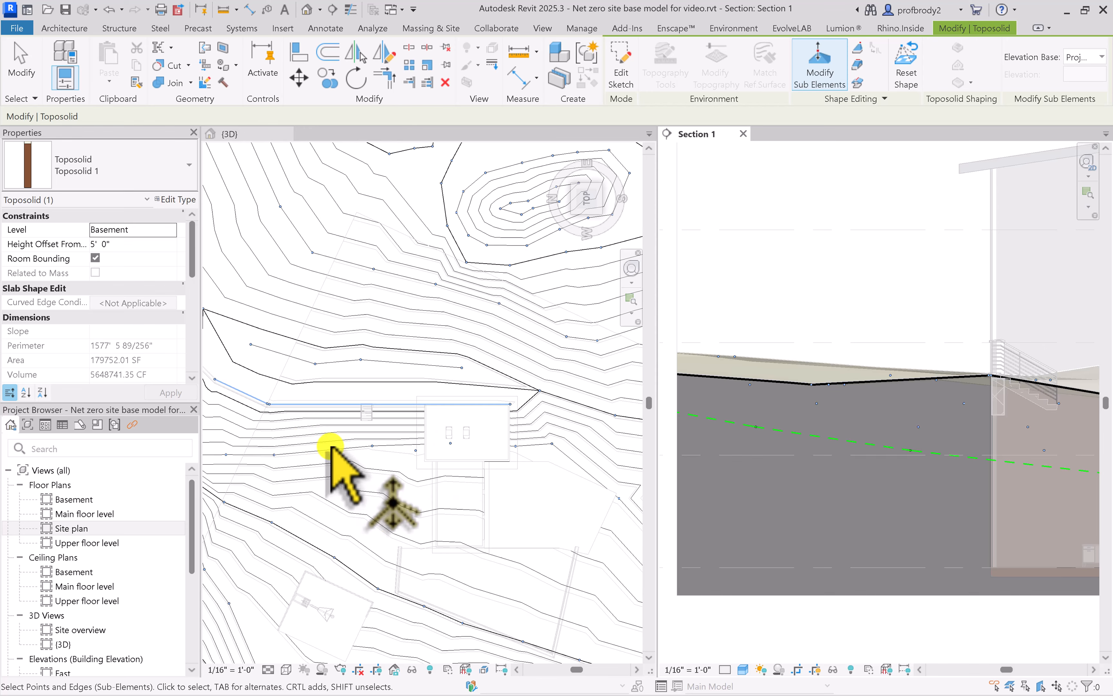
click(372, 446)
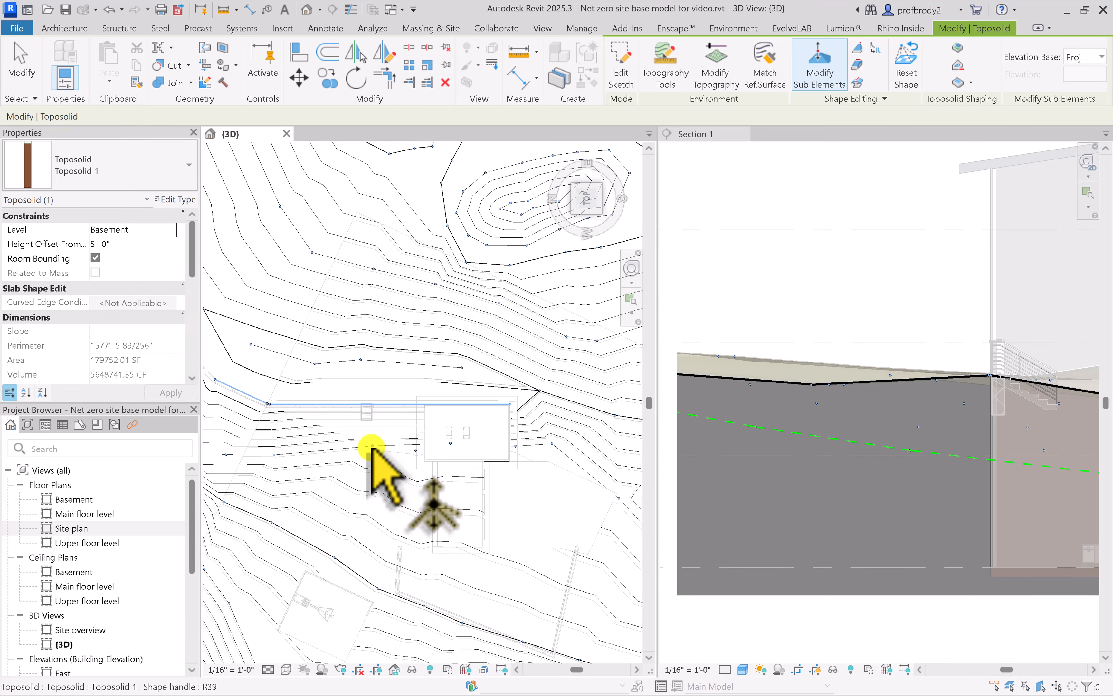
scroll(355, 404, up, 3)
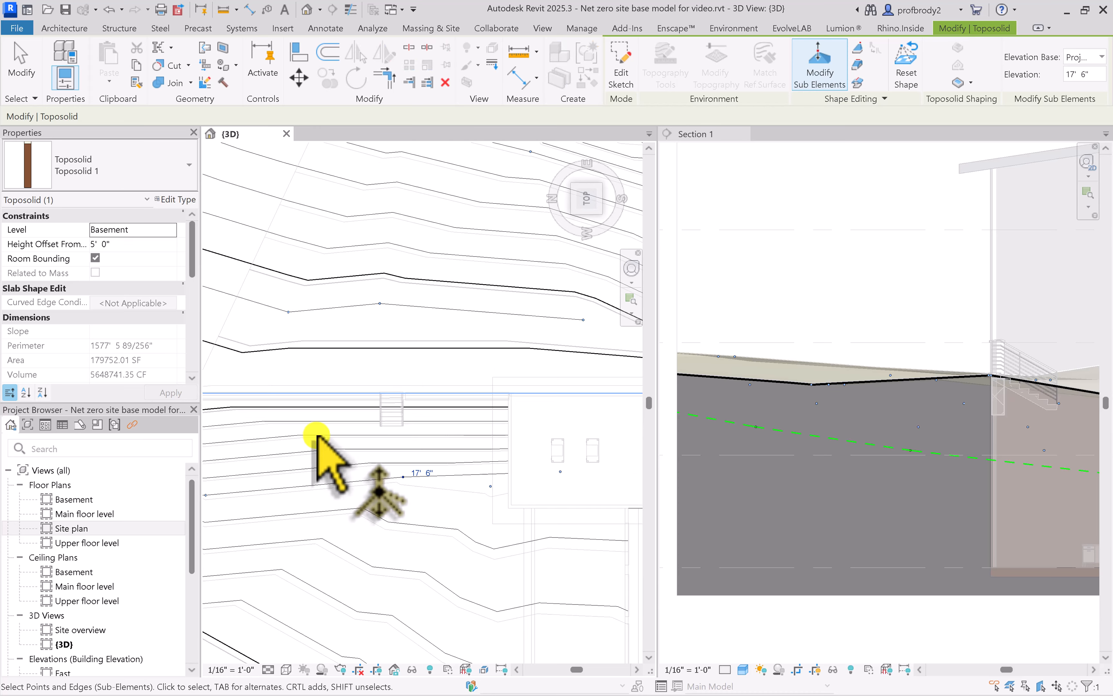
middle_drag(316, 435, 404, 479)
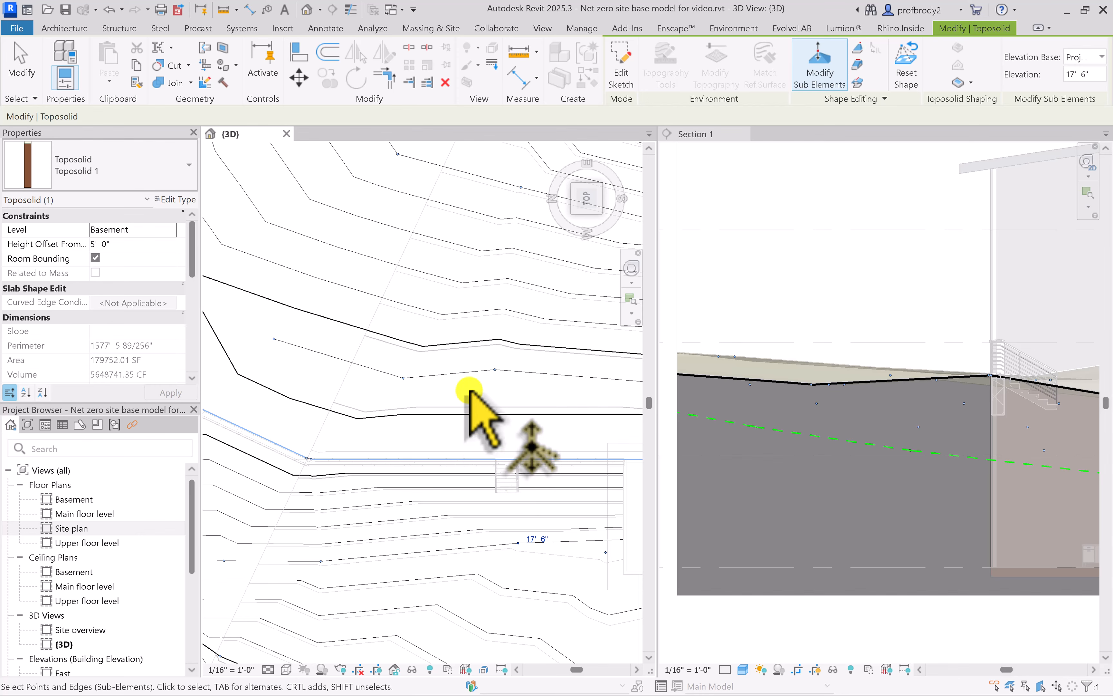
middle_drag(973, 372, 818, 469)
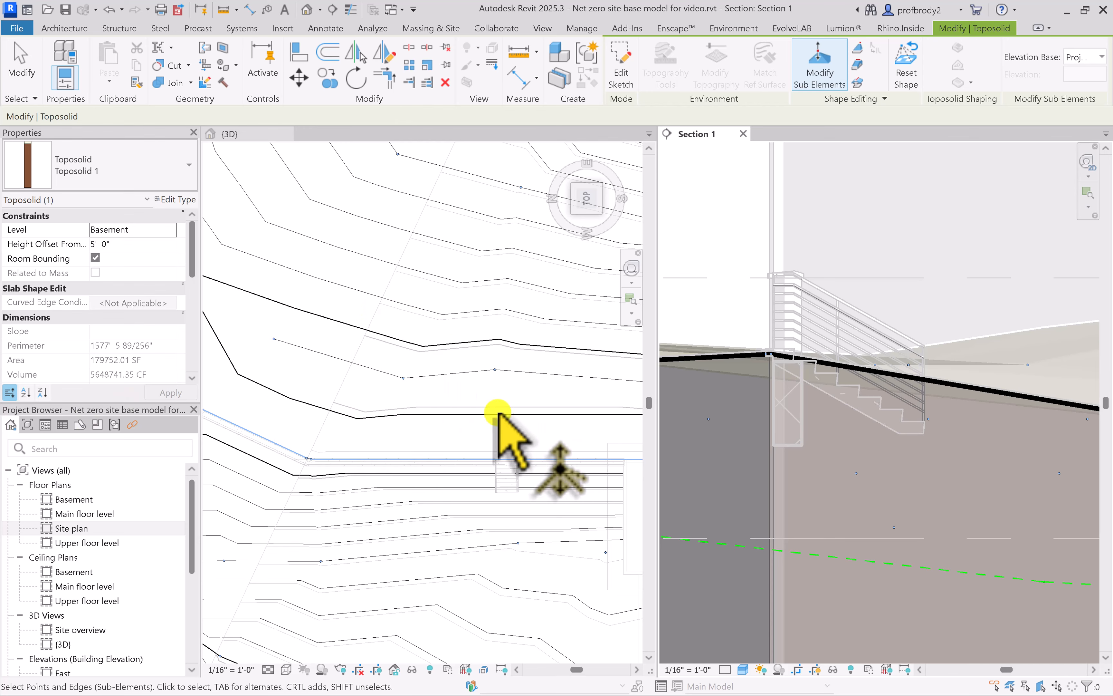
Add a split line at elevation 18' 0" to the toposolid along the downhill face of the masonry wall's straight run, ending at its bend
scroll(489, 421, down, 1)
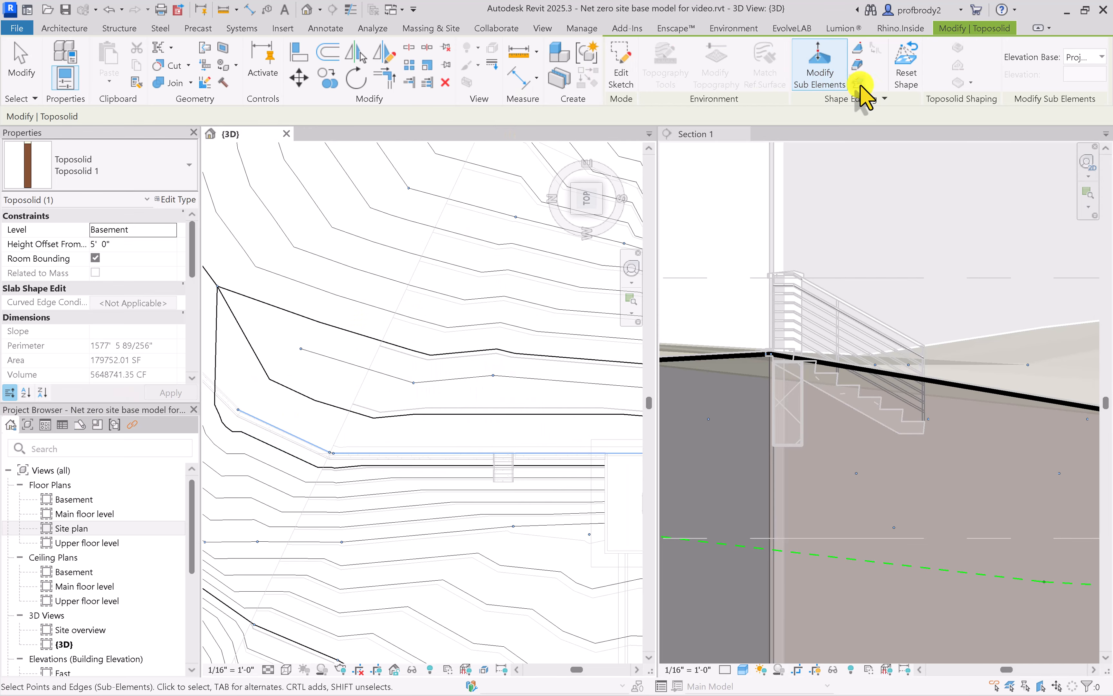
click(856, 64)
scroll(598, 483, up, 5)
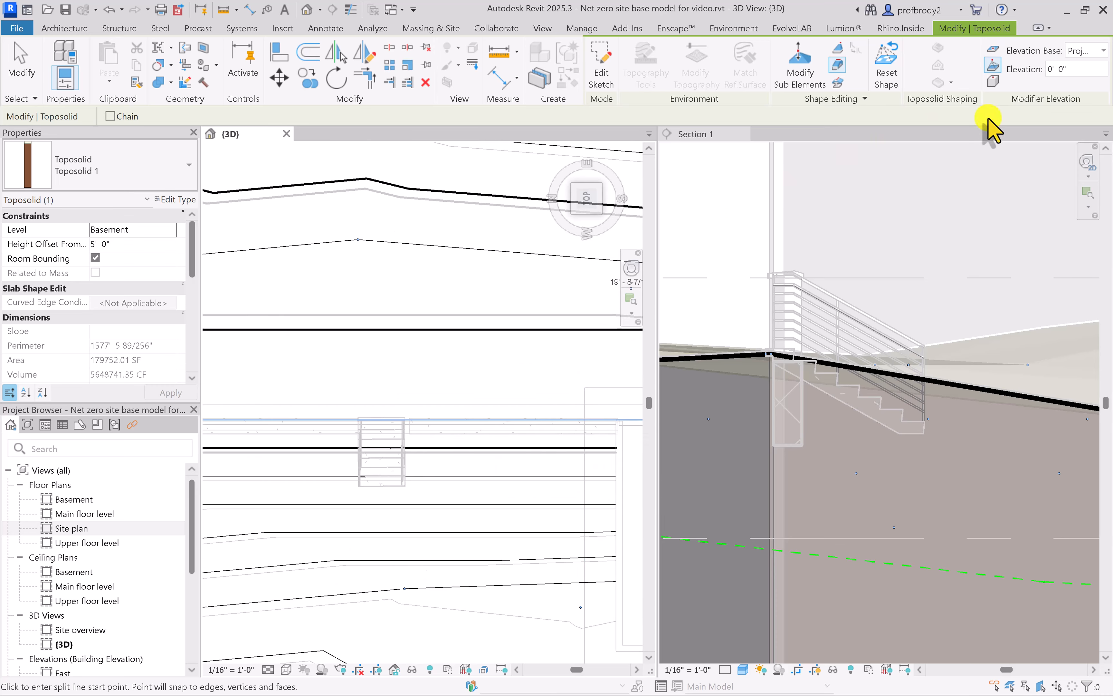
click(1088, 50)
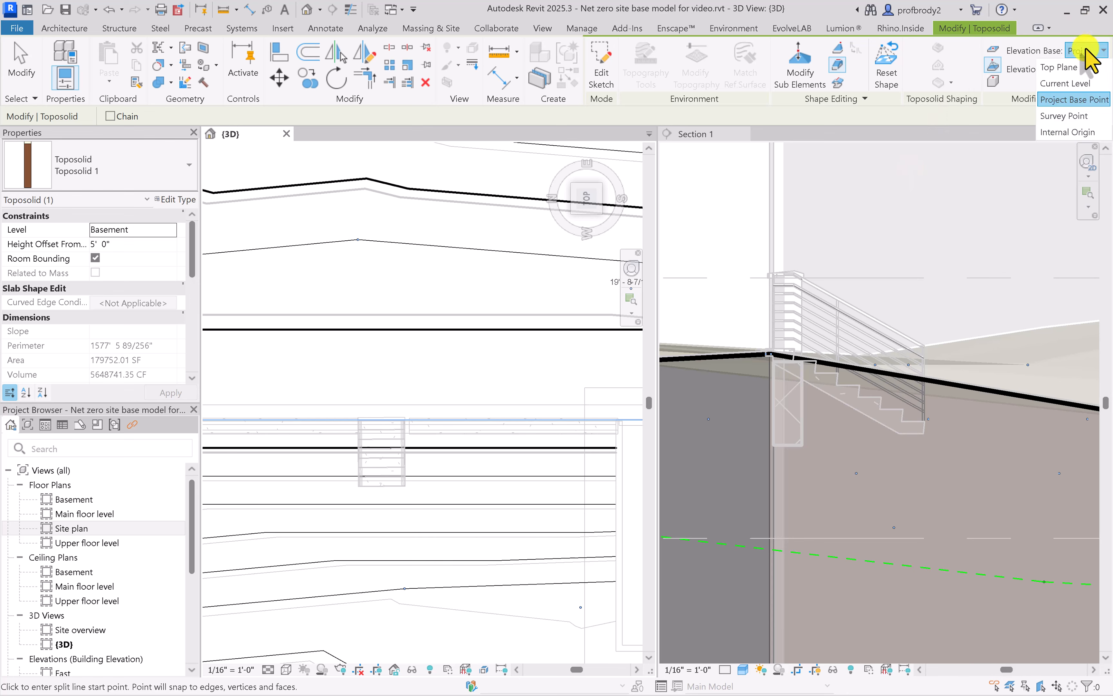
click(1086, 49)
click(1086, 69)
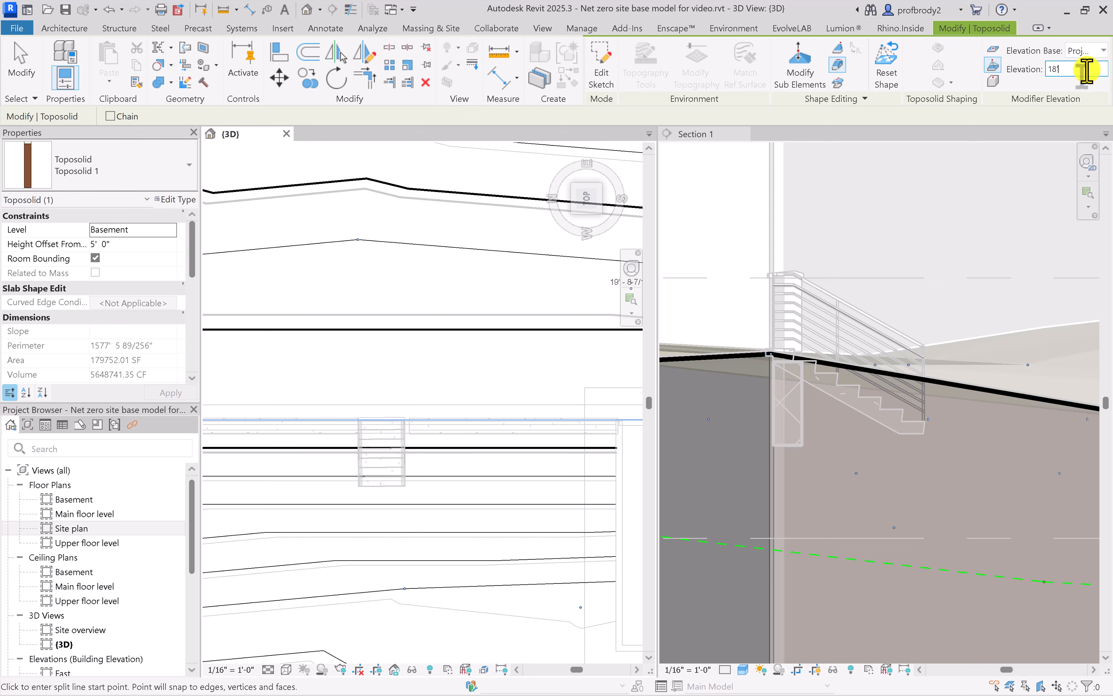
click(609, 433)
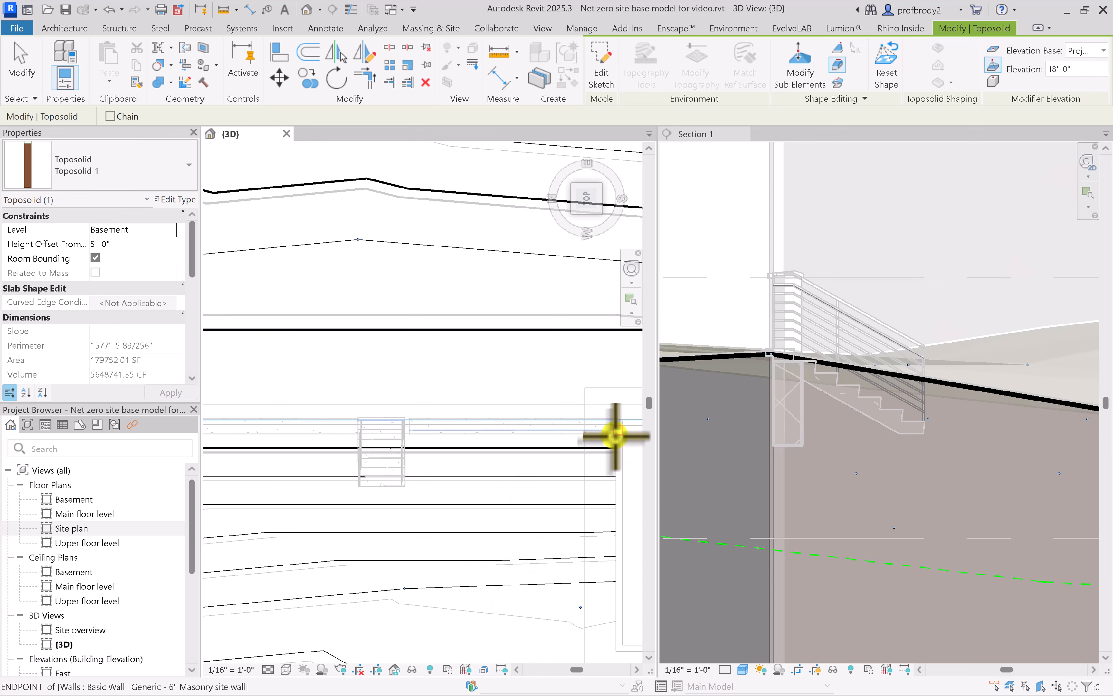
middle_drag(298, 448, 591, 513)
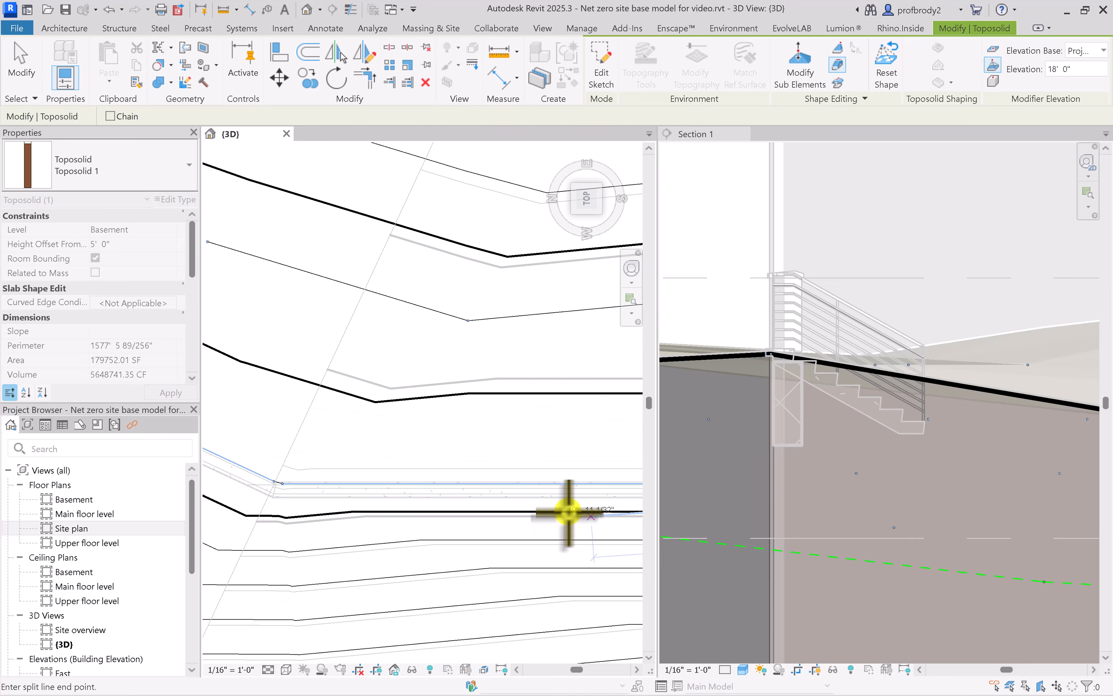
click(276, 493)
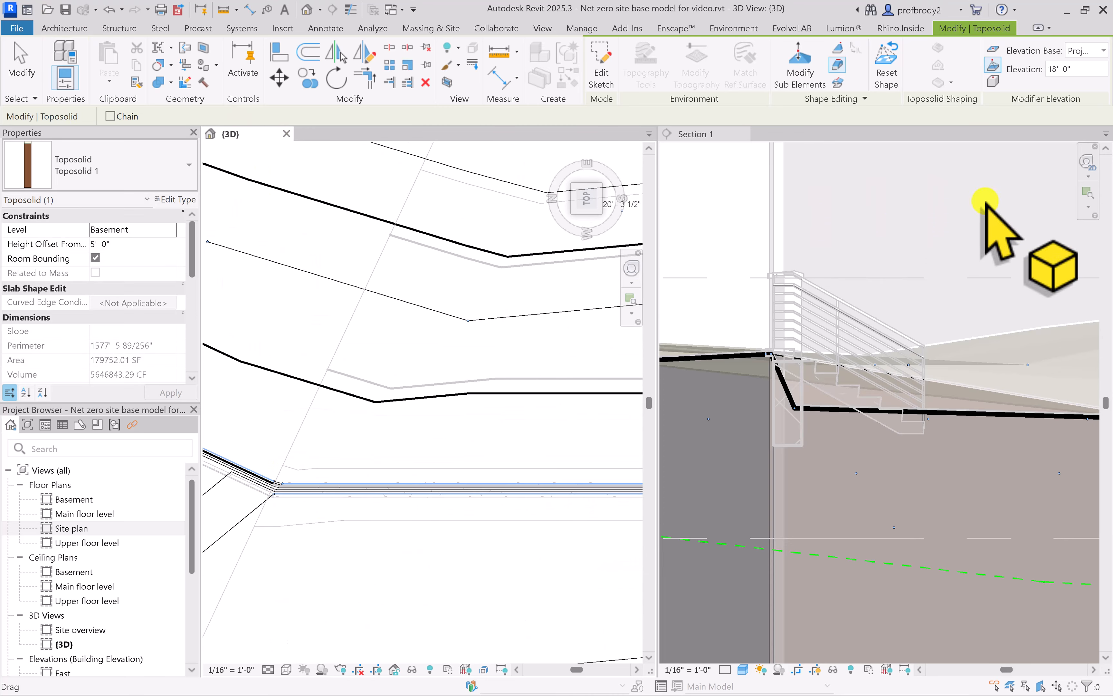
Add a second split line at elevation 18' 0" along the downhill face of the angled masonry wall segment, from bend to bend
middle_drag(713, 363, 726, 373)
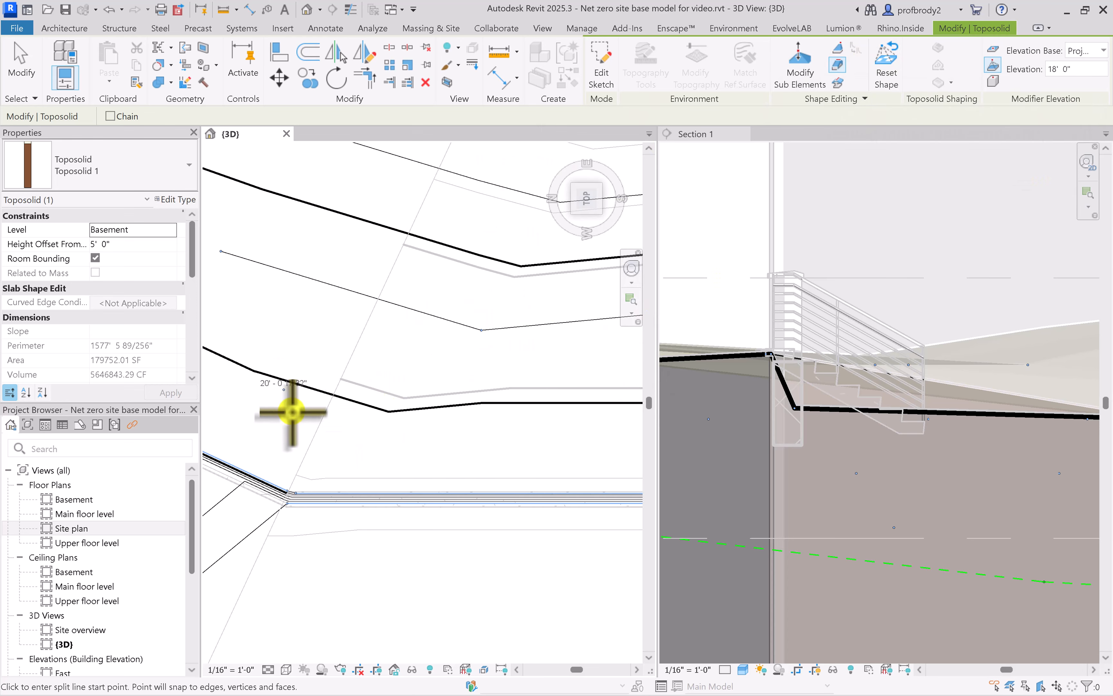
scroll(293, 491, down, 1)
middle_drag(293, 492, 494, 509)
scroll(432, 474, up, 1)
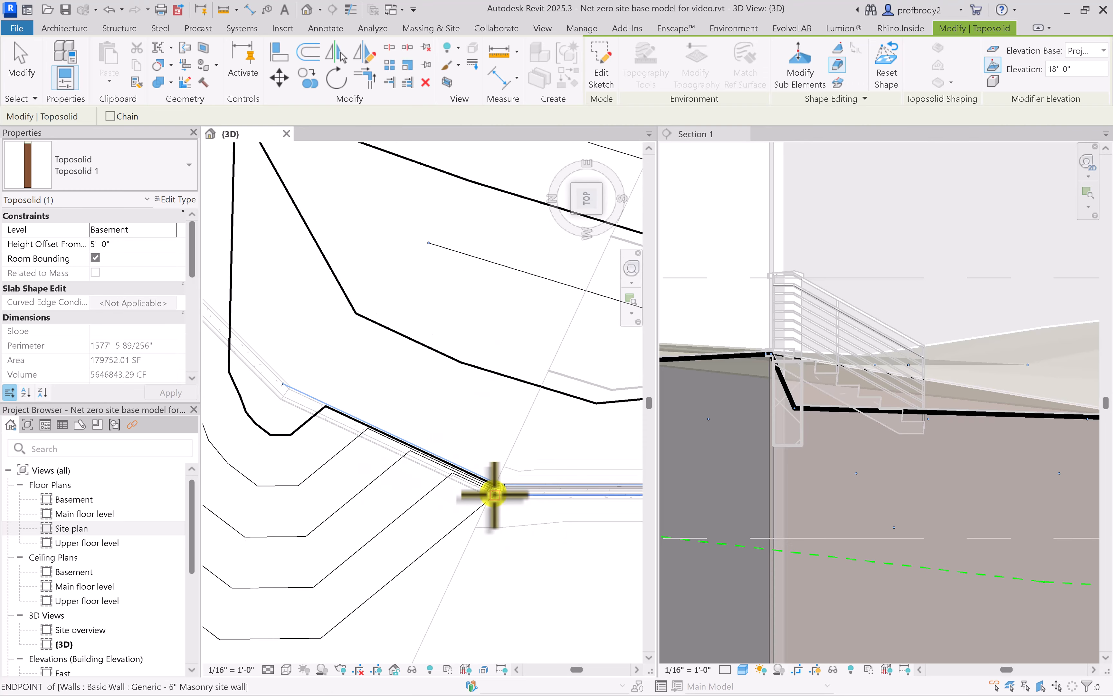
click(491, 491)
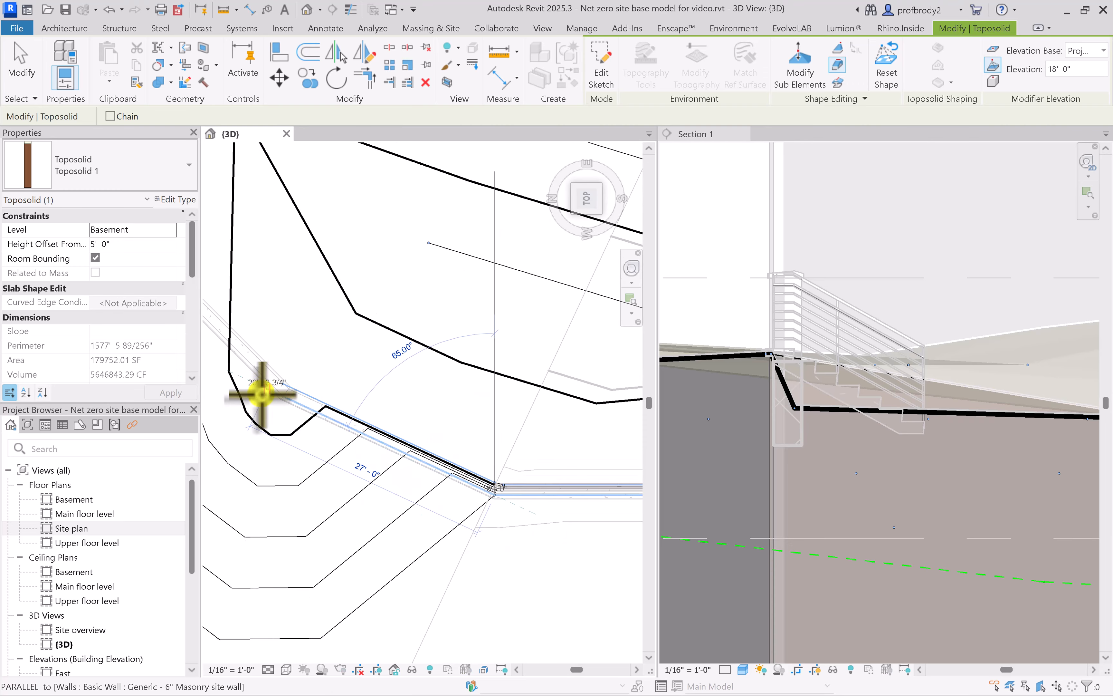
click(283, 396)
scroll(358, 481, down, 1)
middle_drag(356, 479, 431, 536)
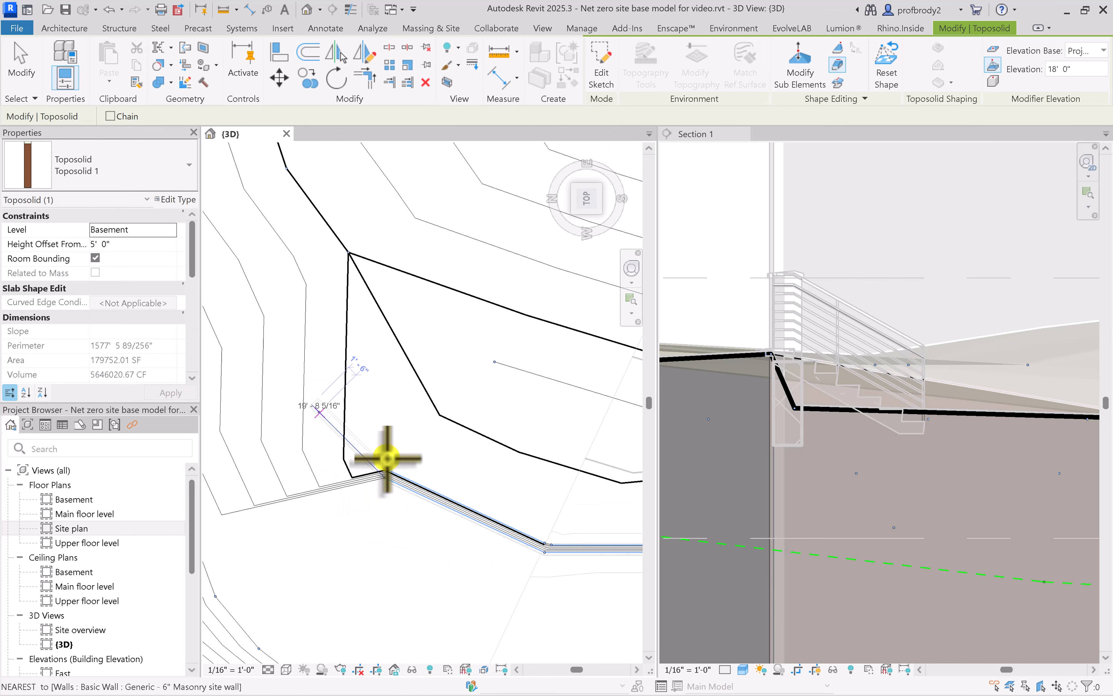
Examine the contours at the masonry wall's end and the ground profile under the stair in Section 1, and finish the shape editing
scroll(350, 460, up, 1)
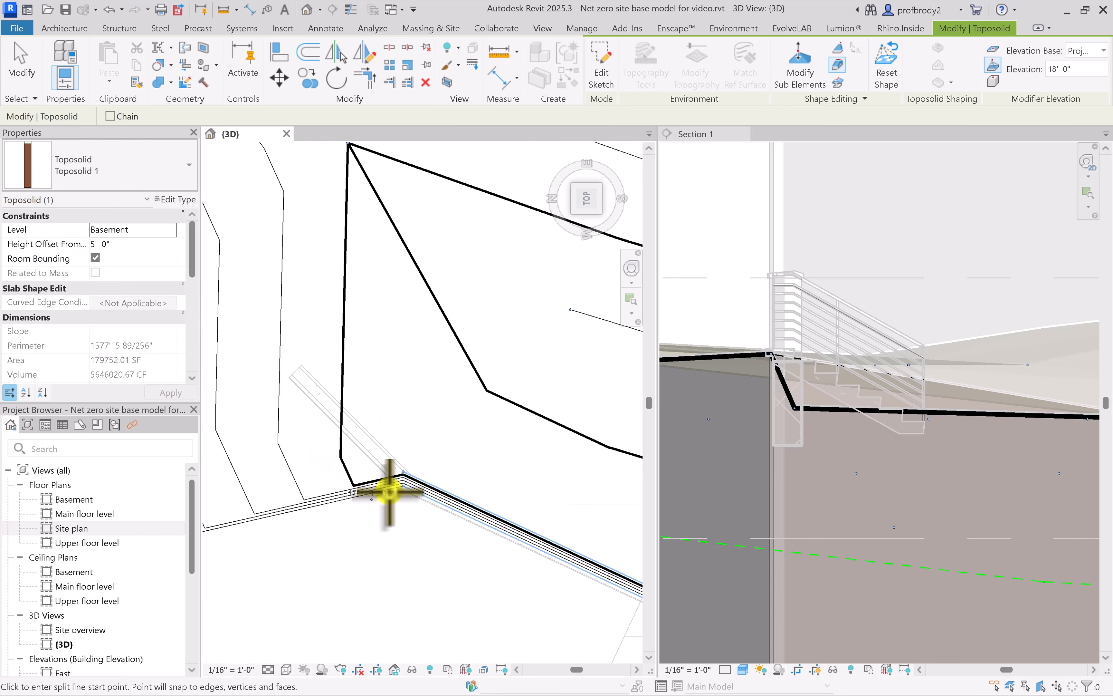
scroll(413, 465, down, 1)
scroll(786, 370, up, 2)
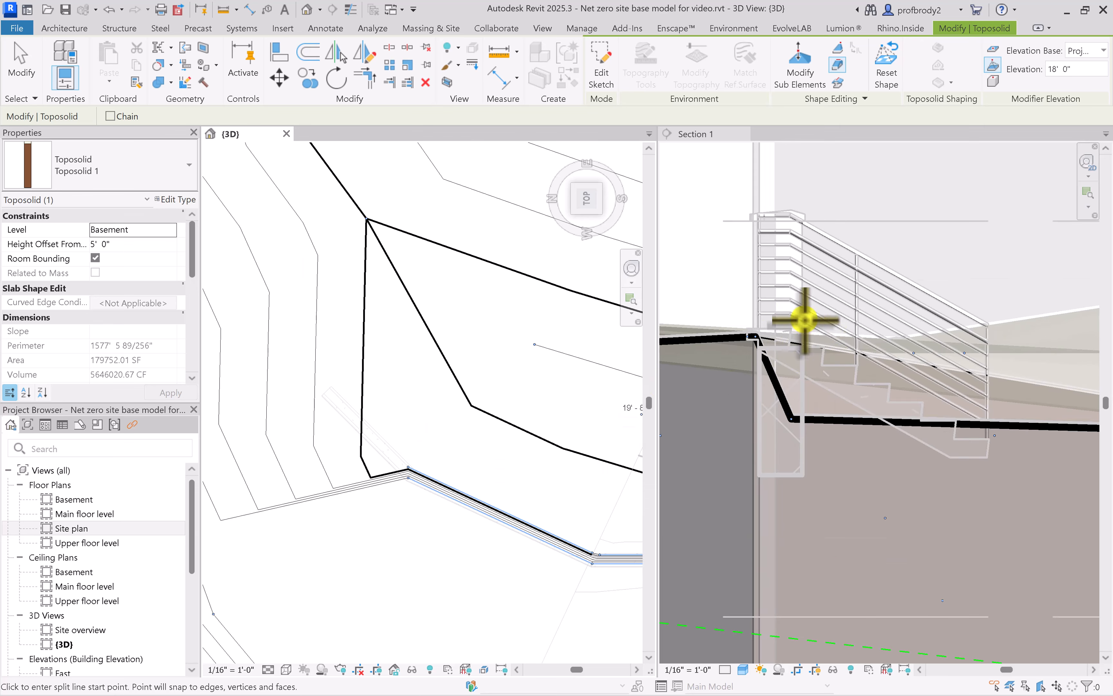
click(830, 384)
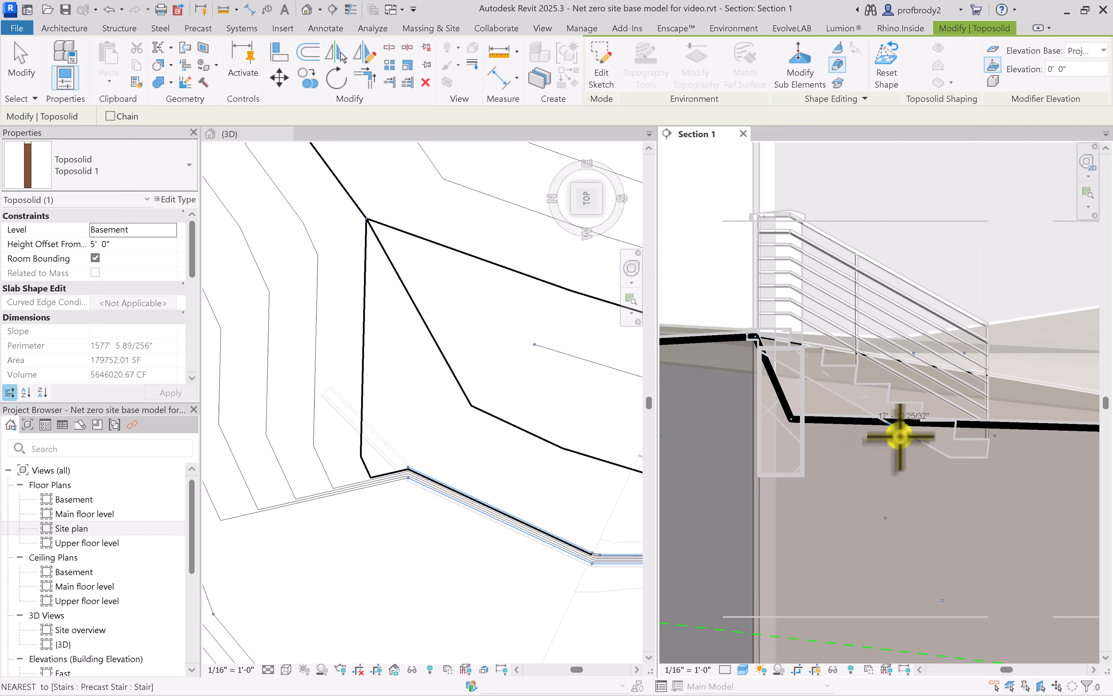
scroll(854, 388, down, 1)
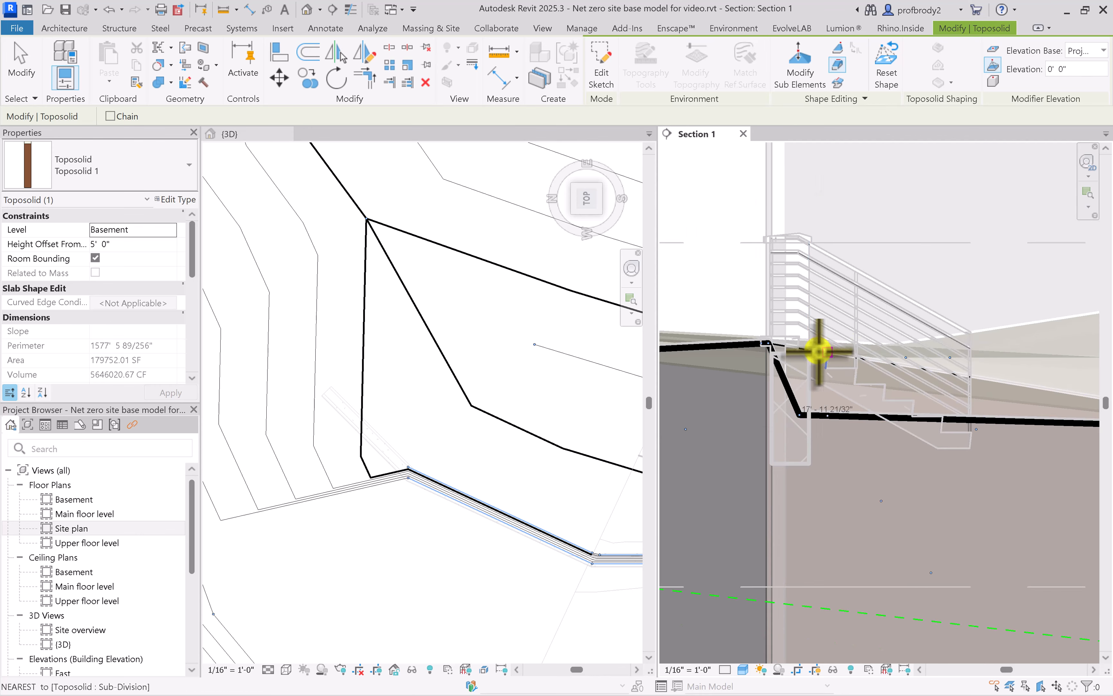
scroll(541, 456, down, 4)
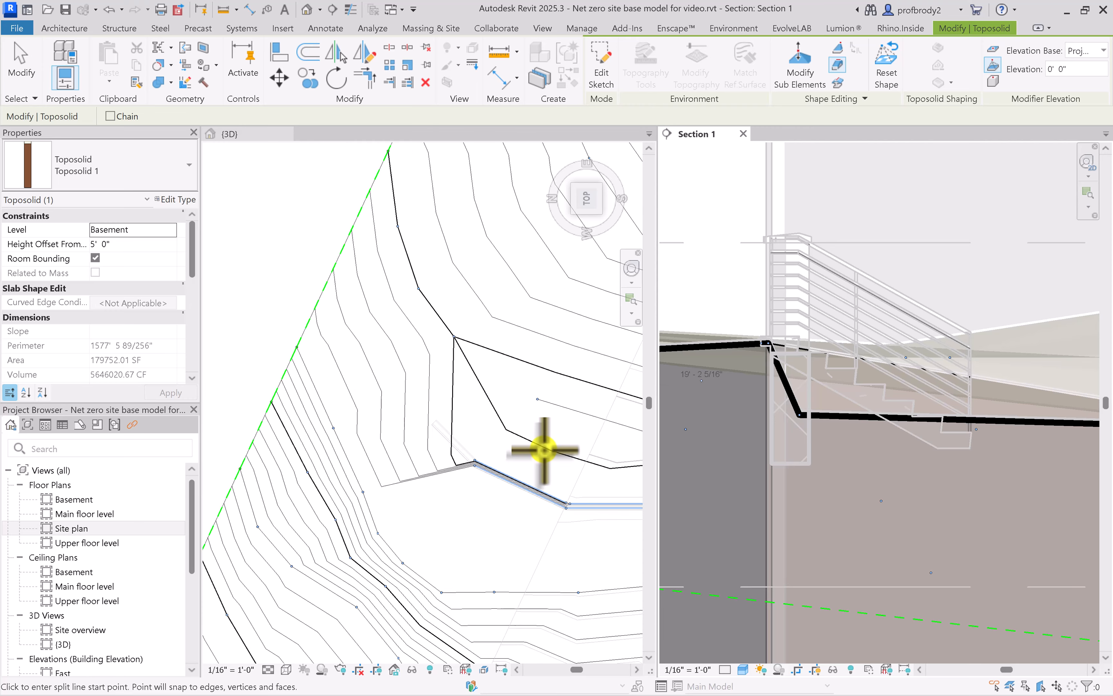
middle_drag(519, 489, 346, 418)
click(22, 65)
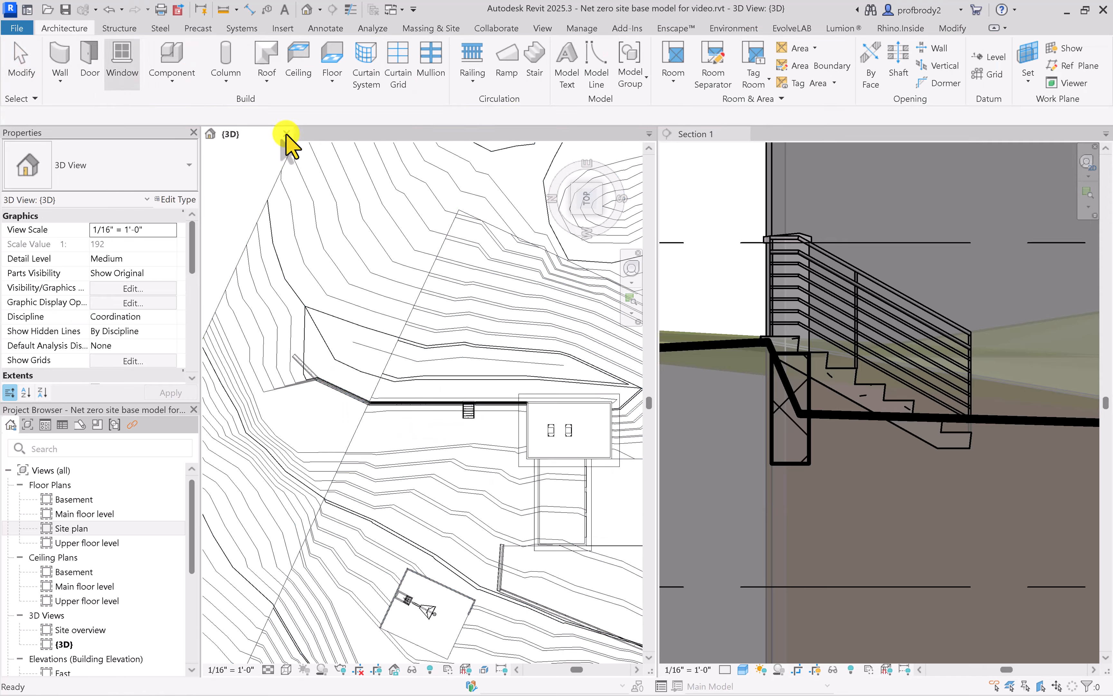
Raise the toposolid's downhill shape point at the bend next to the masonry wall's end segment to 19' 4" with Modify Sub Elements
click(870, 475)
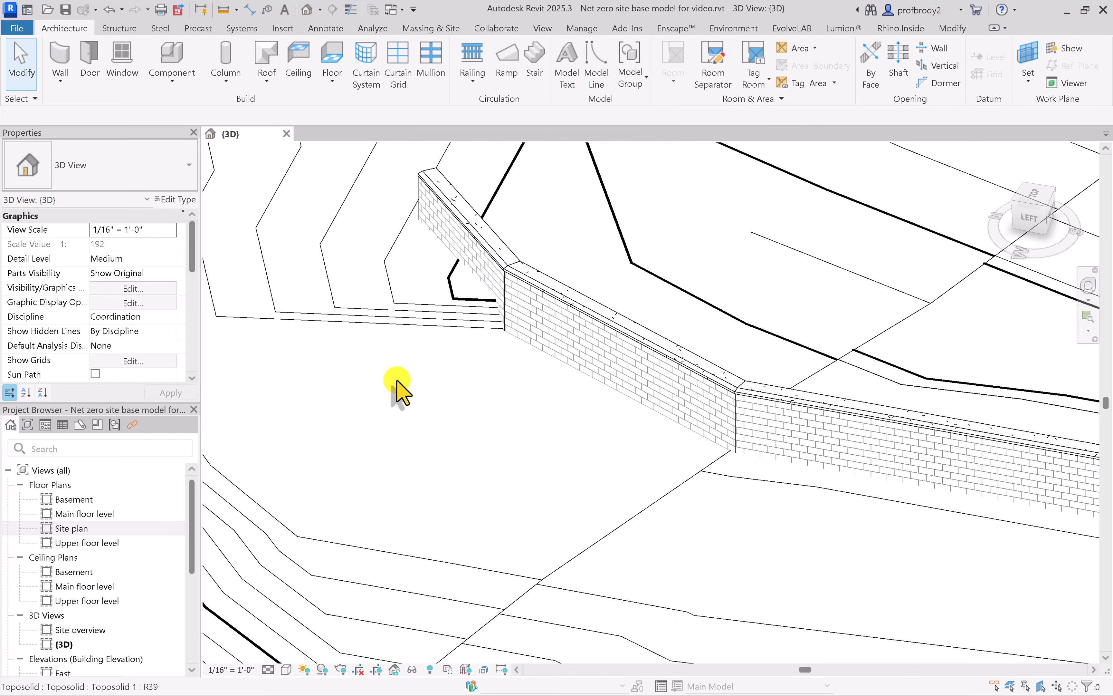
click(389, 281)
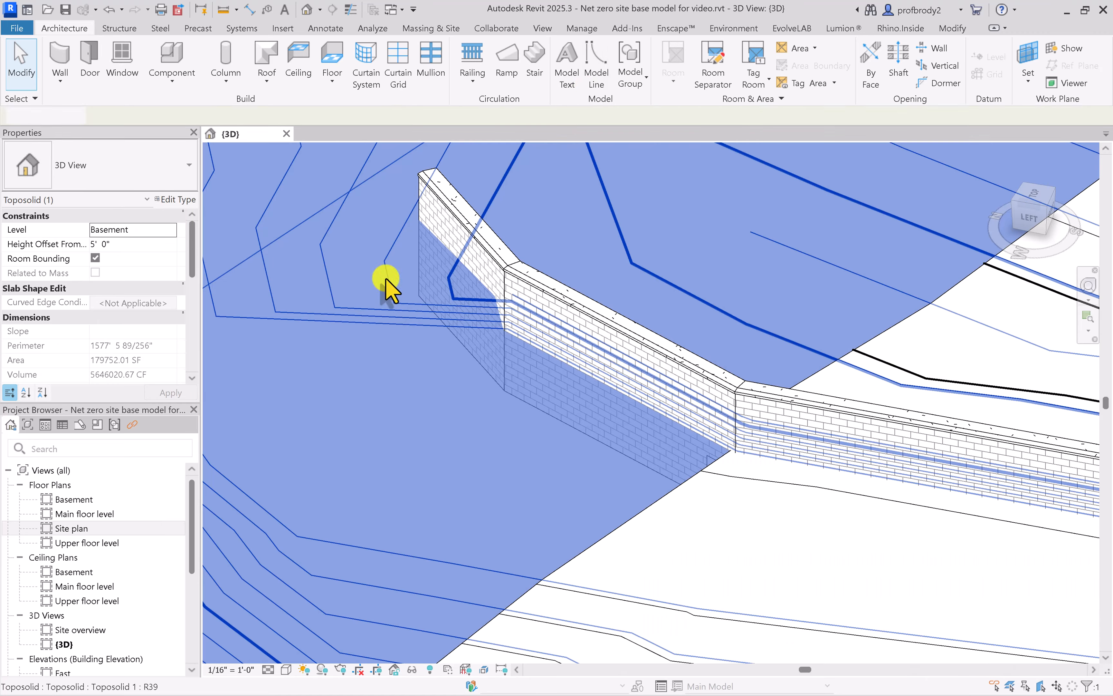
scroll(437, 290, up, 4)
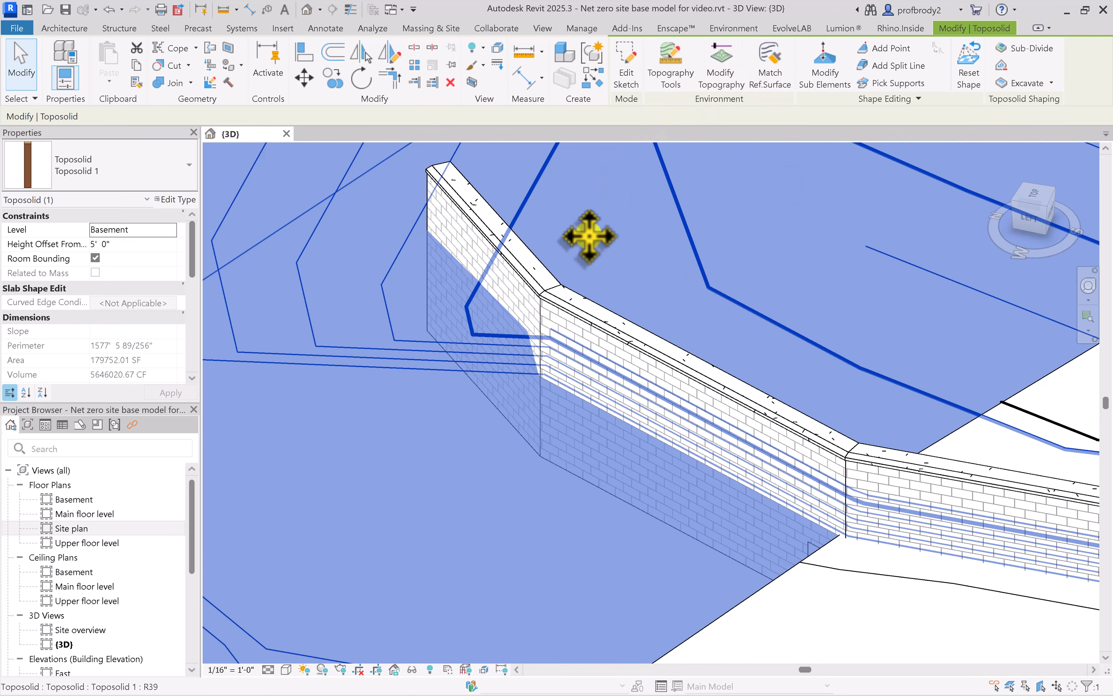
click(823, 76)
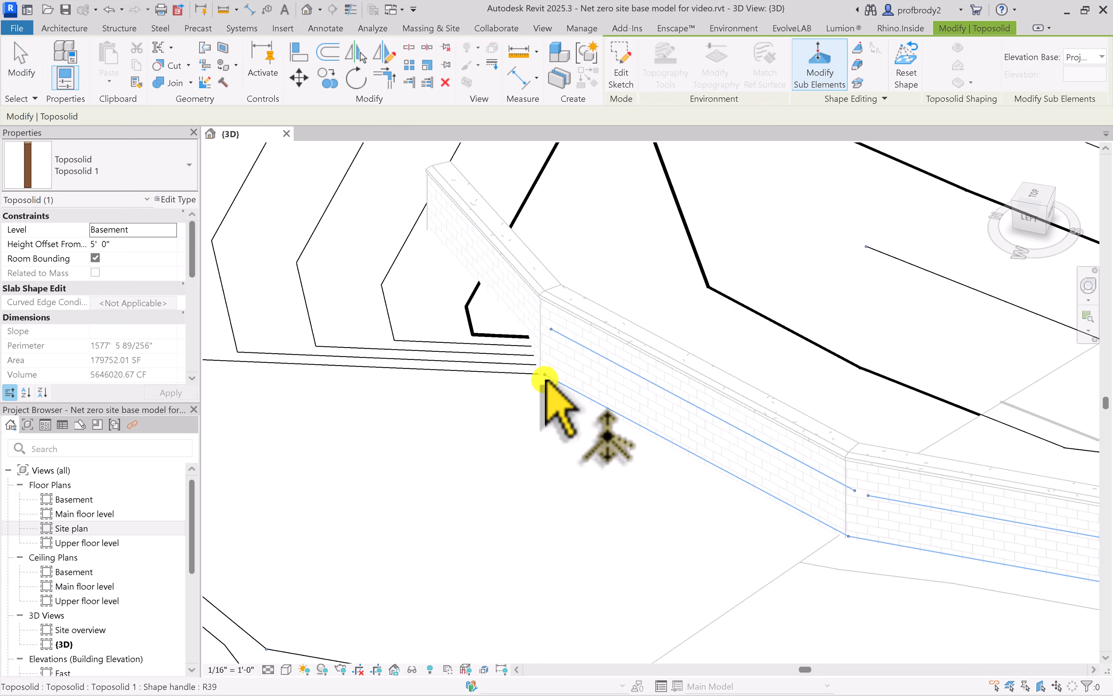
click(543, 369)
drag(545, 368, 529, 324)
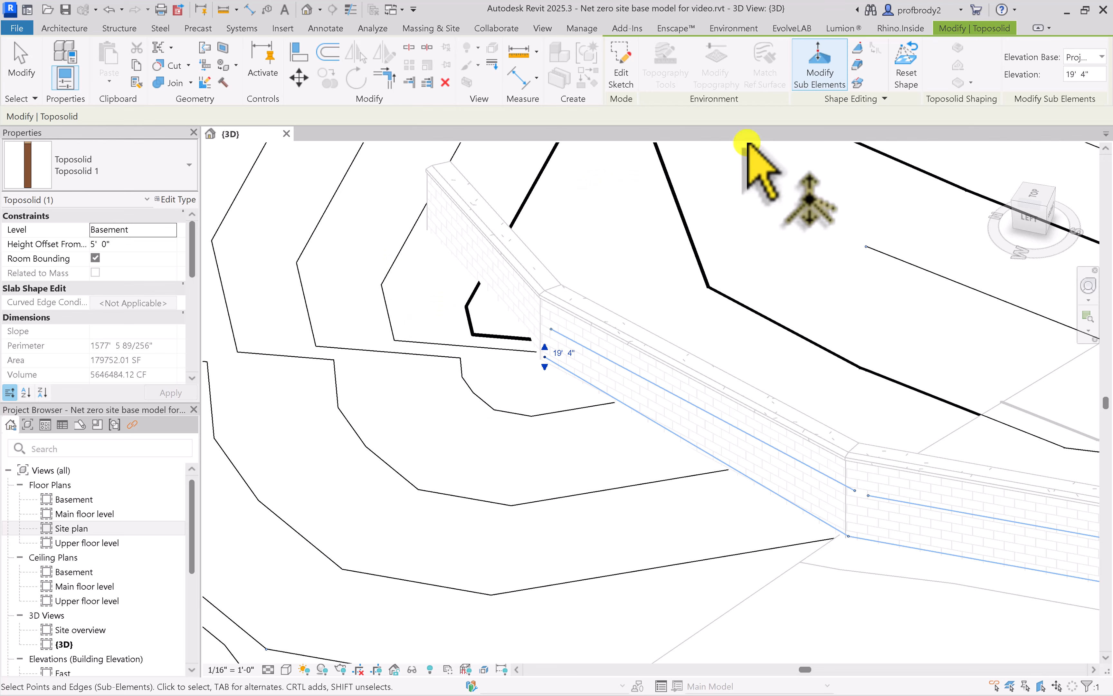
Add a toposolid shape point at elevation 19' 0" along the face of the masonry wall's end segment and finish the shape editing
click(859, 51)
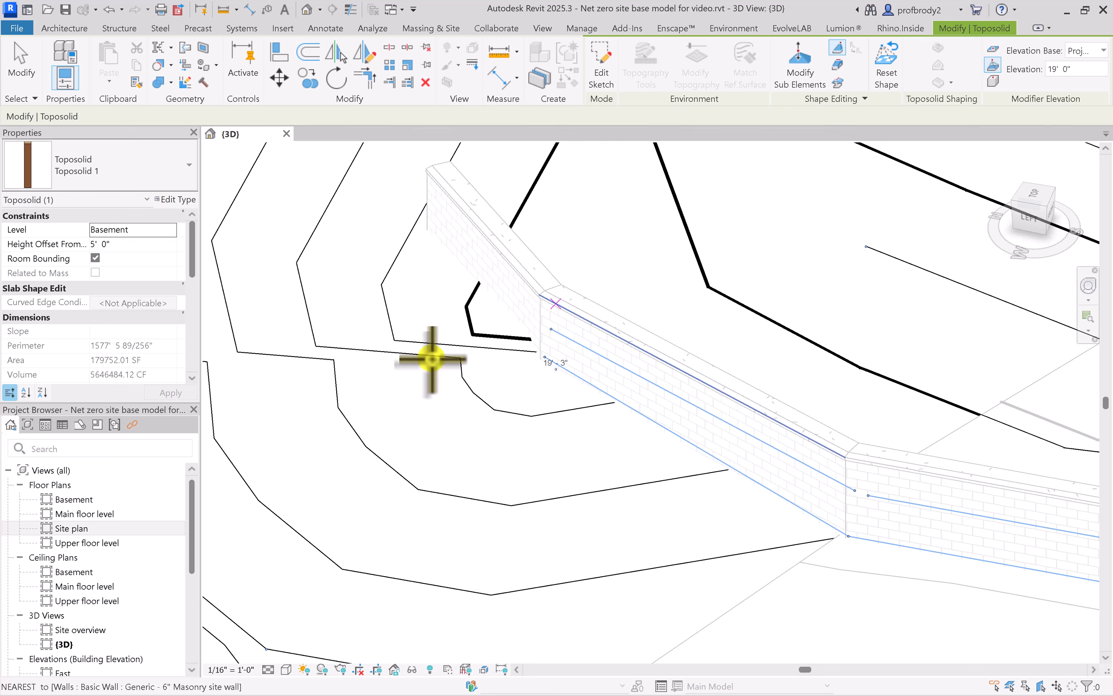
click(479, 283)
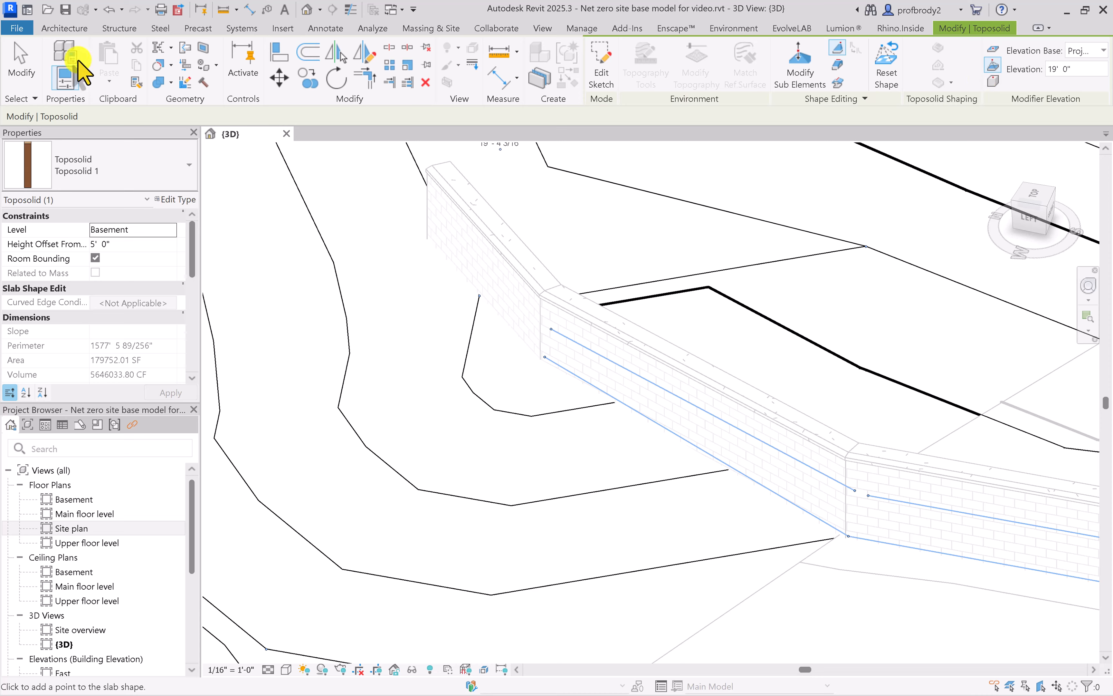
click(14, 77)
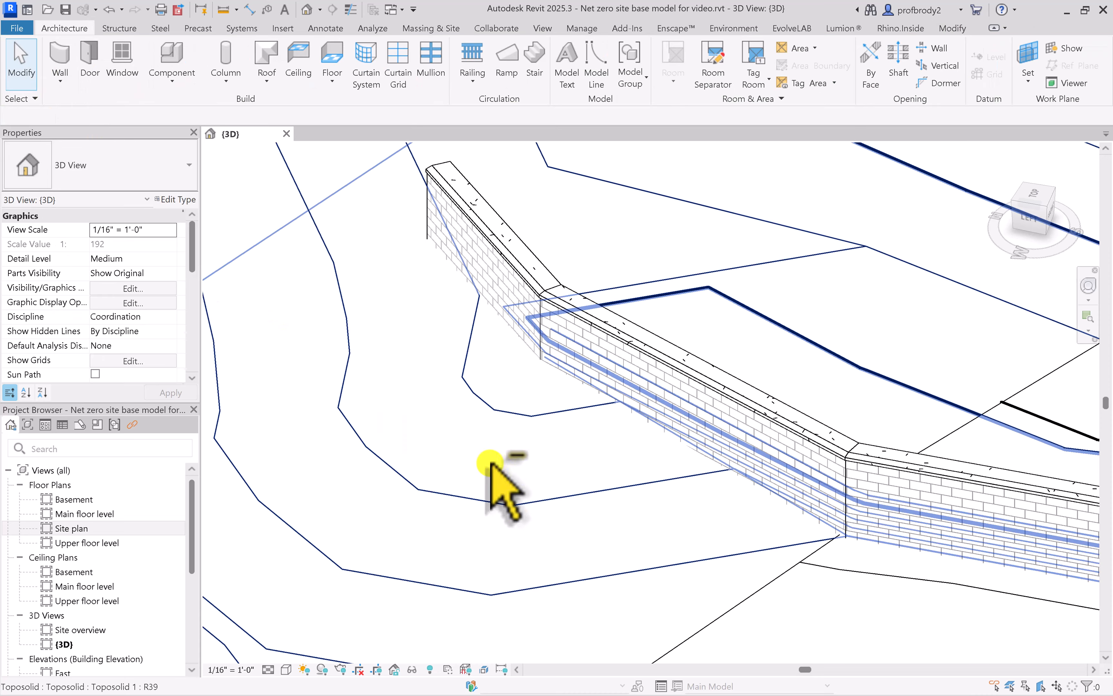
shift+middle_drag(490, 463, 488, 437)
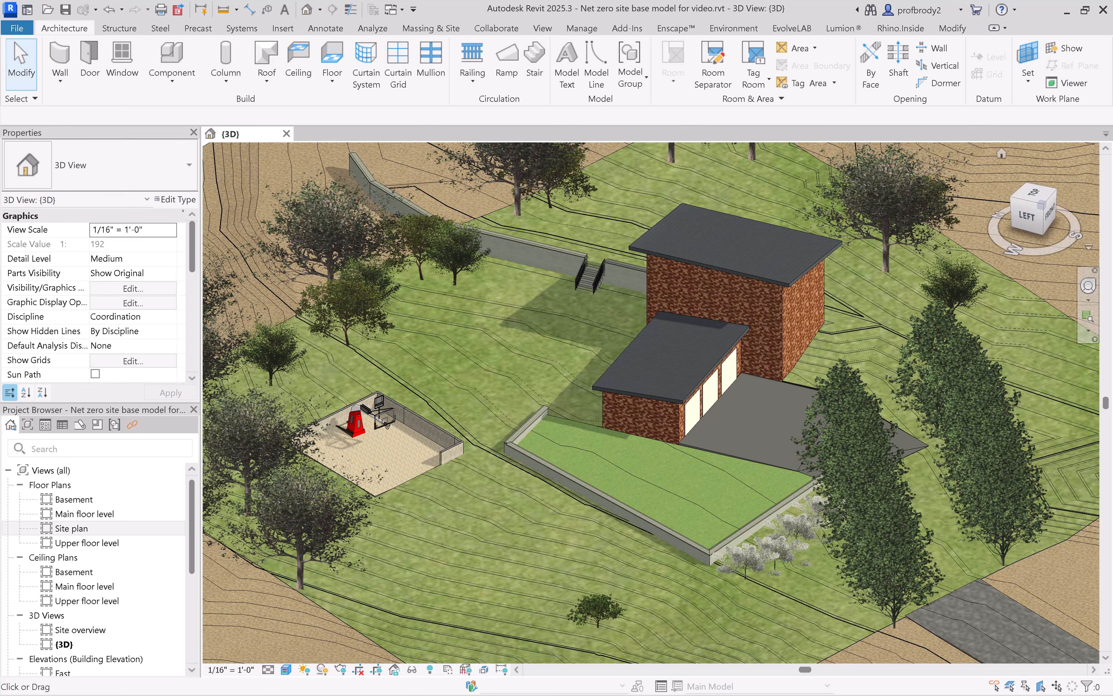
Render the 3D view of the site at Medium quality and dismiss the finished rendering's progress report
click(339, 671)
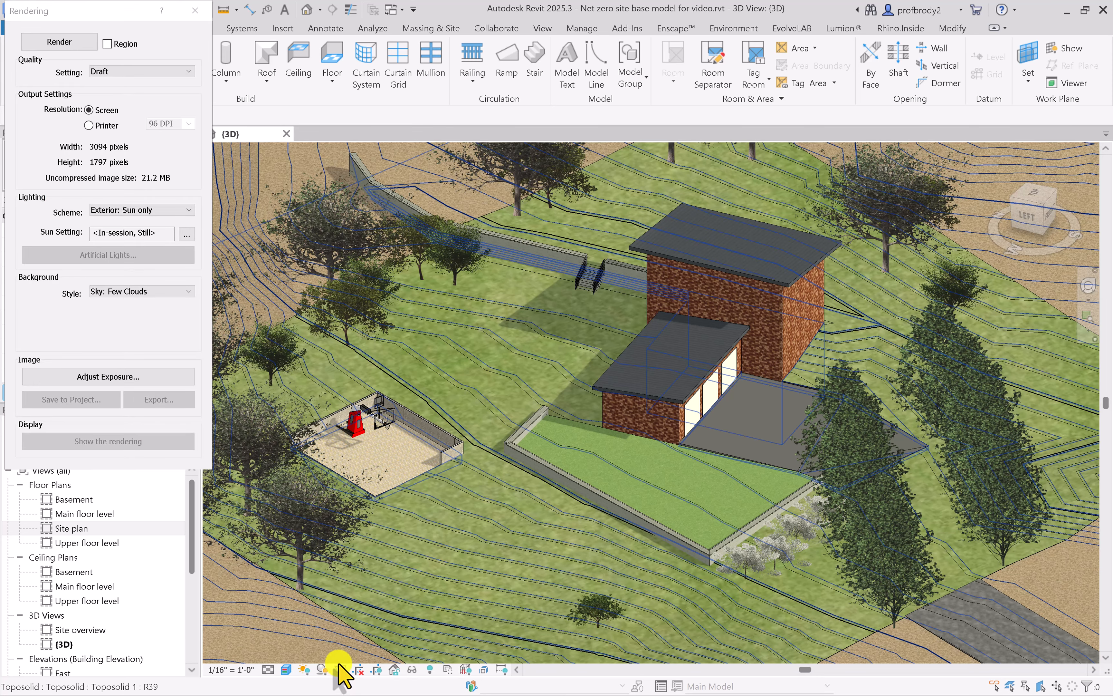
click(107, 70)
click(120, 92)
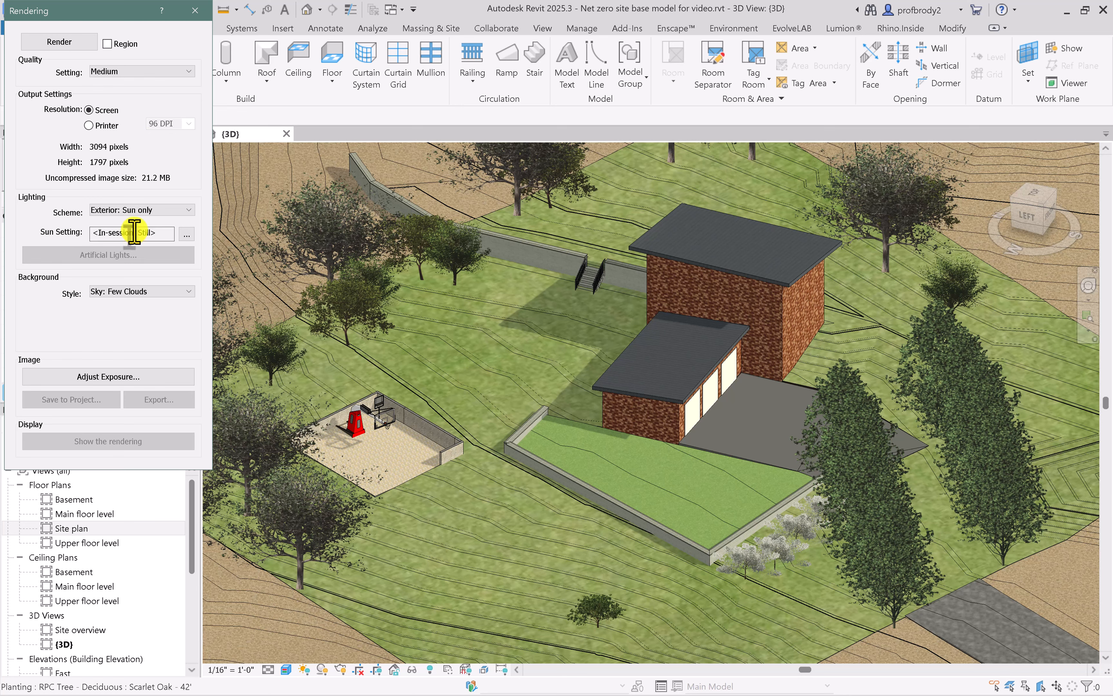
click(65, 44)
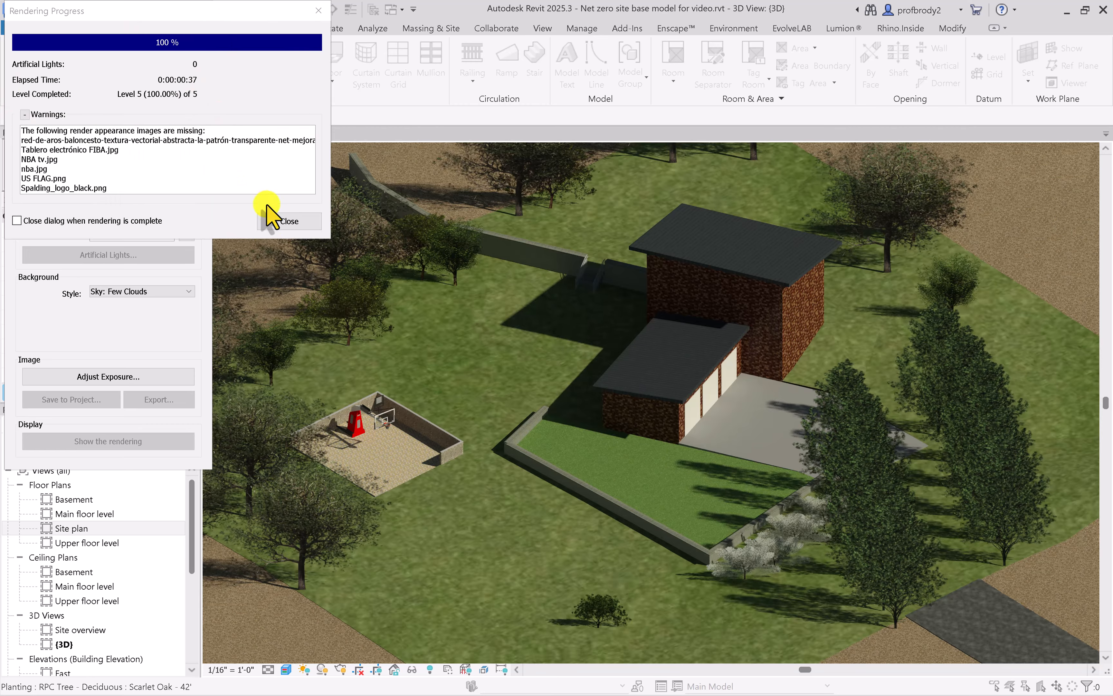
click(289, 221)
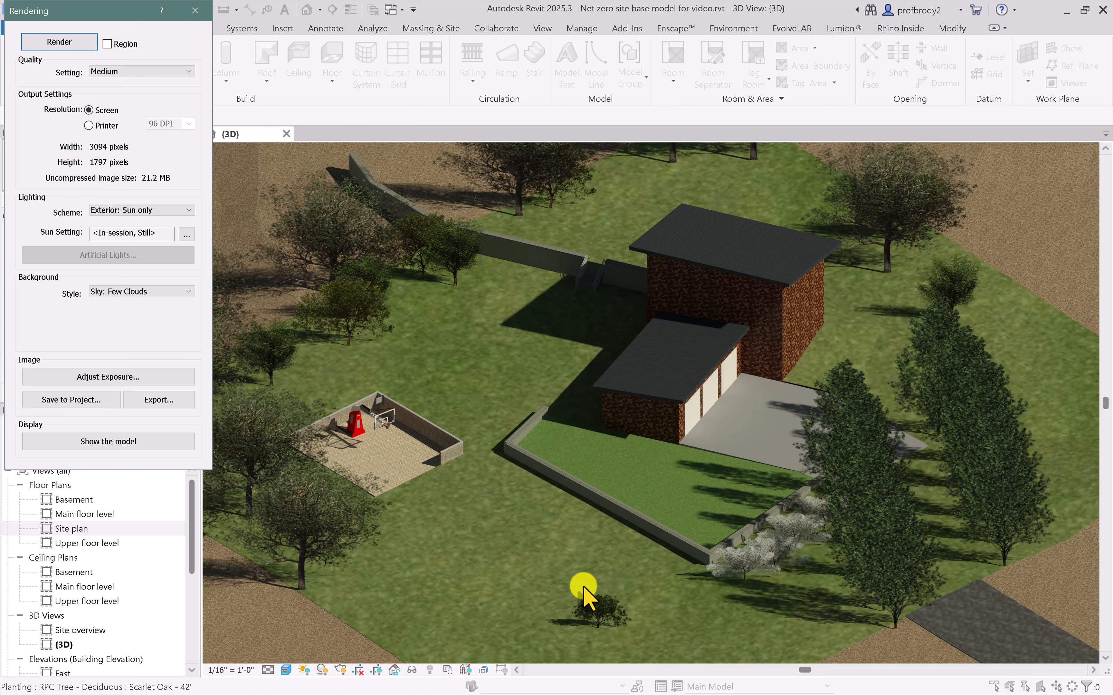
Examine the rendered basketball court, its retaining walls and the surrounding grass up close, and close the rendering settings
scroll(359, 483, up, 5)
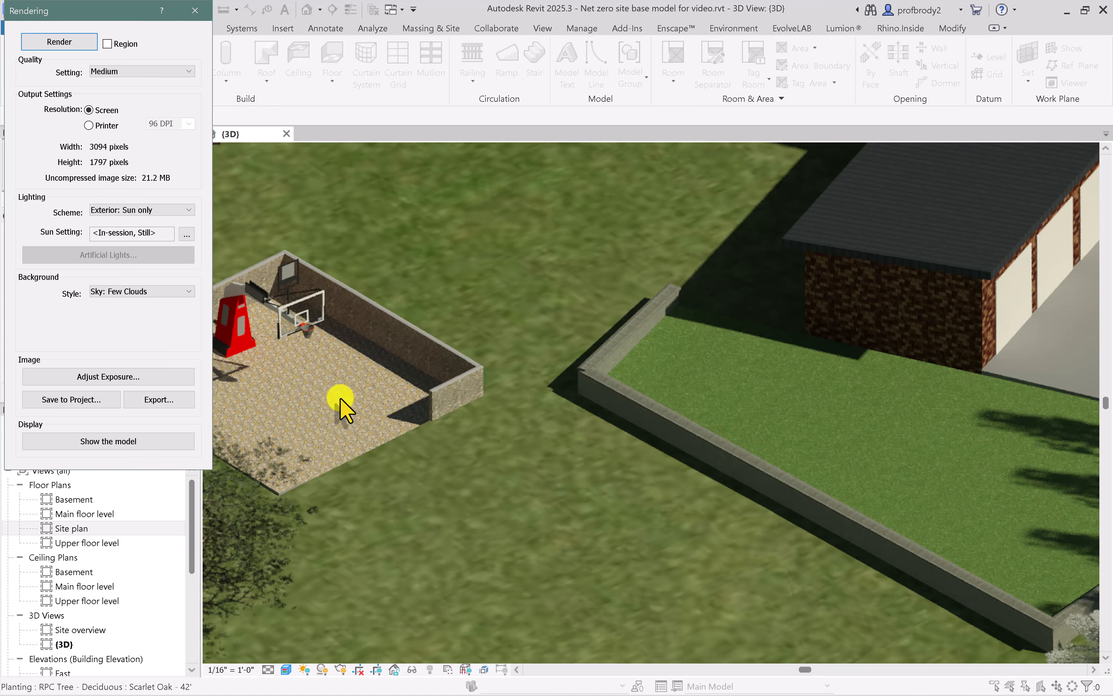
middle_drag(340, 398, 485, 466)
scroll(484, 467, up, 5)
scroll(483, 469, up, 2)
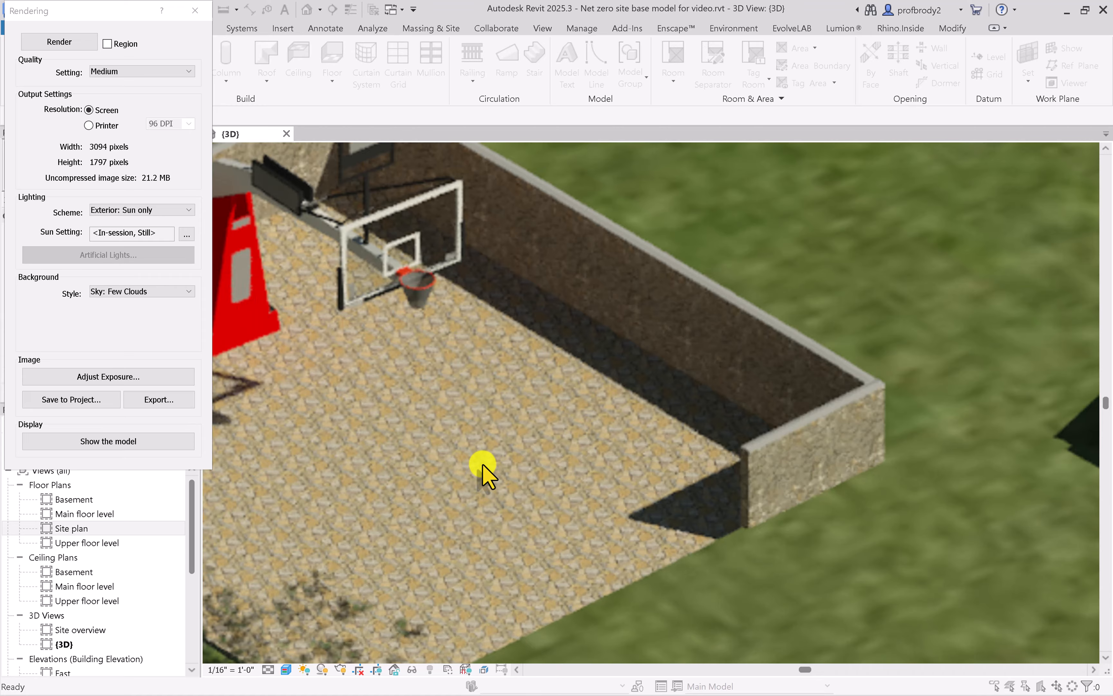
scroll(482, 472, down, 5)
scroll(653, 463, up, 8)
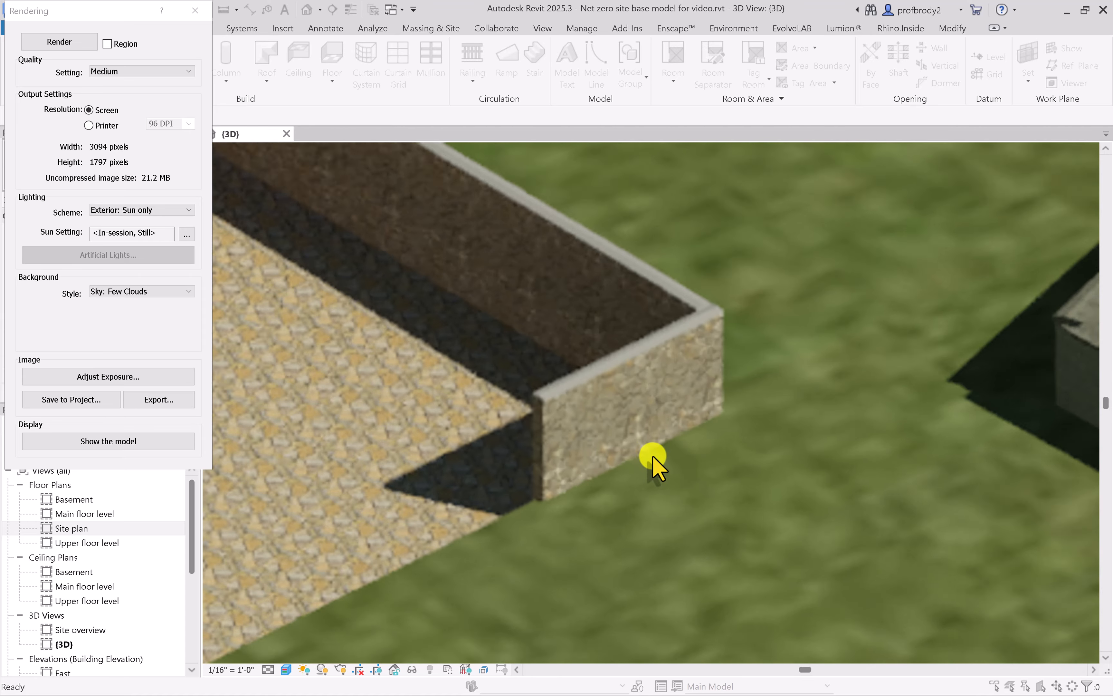
scroll(649, 454, down, 8)
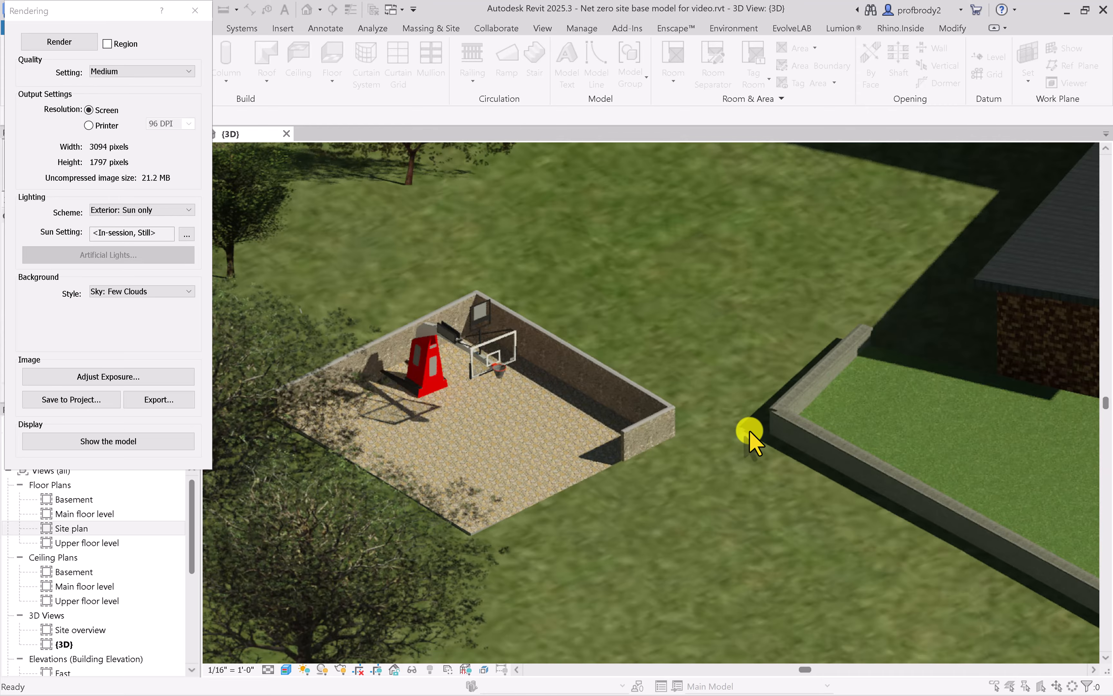
middle_drag(748, 429, 759, 456)
middle_drag(715, 410, 544, 455)
scroll(644, 408, down, 2)
scroll(594, 396, down, 1)
scroll(656, 393, down, 2)
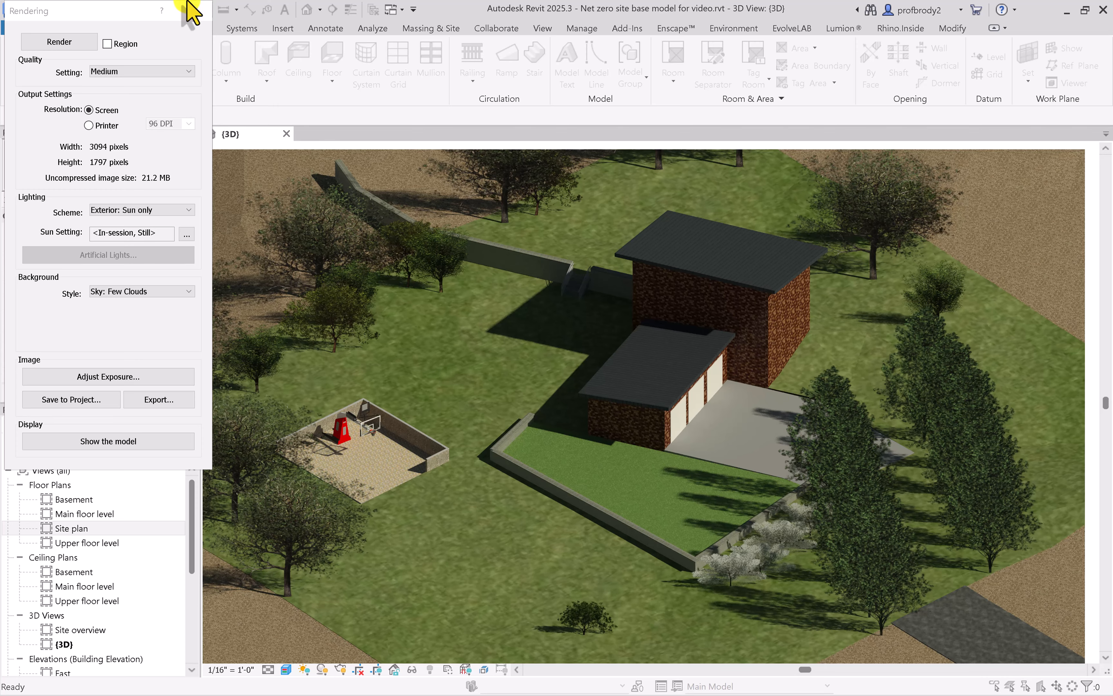
click(195, 10)
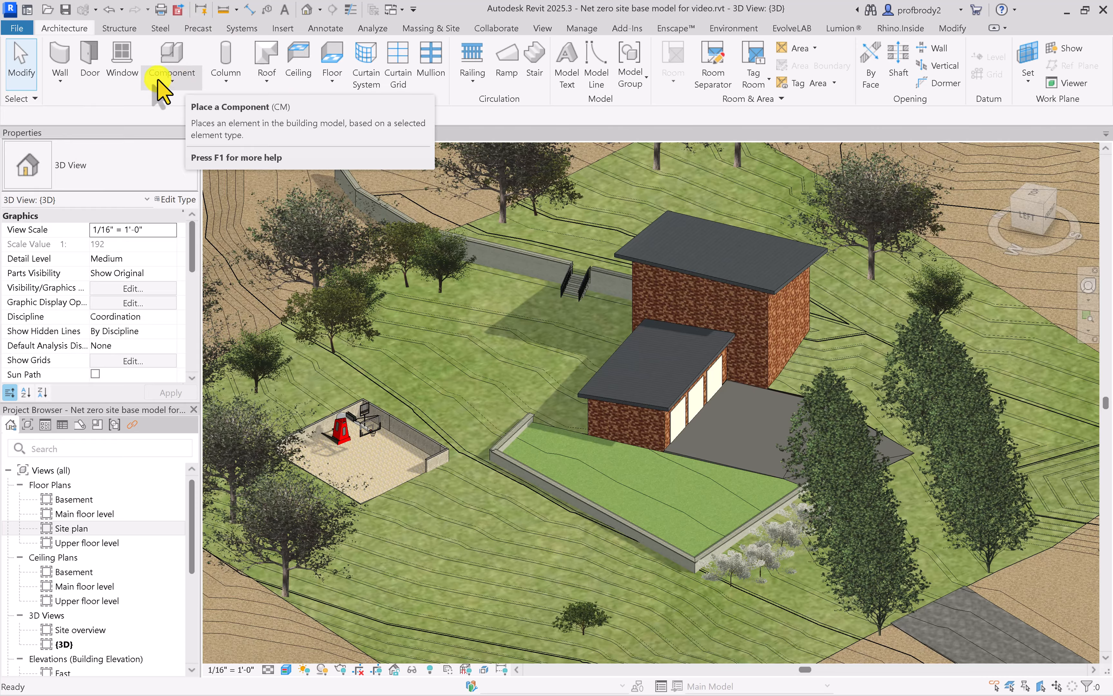
Start placing a component and look through the RPC deciduous tree types available in the model
click(166, 56)
click(164, 181)
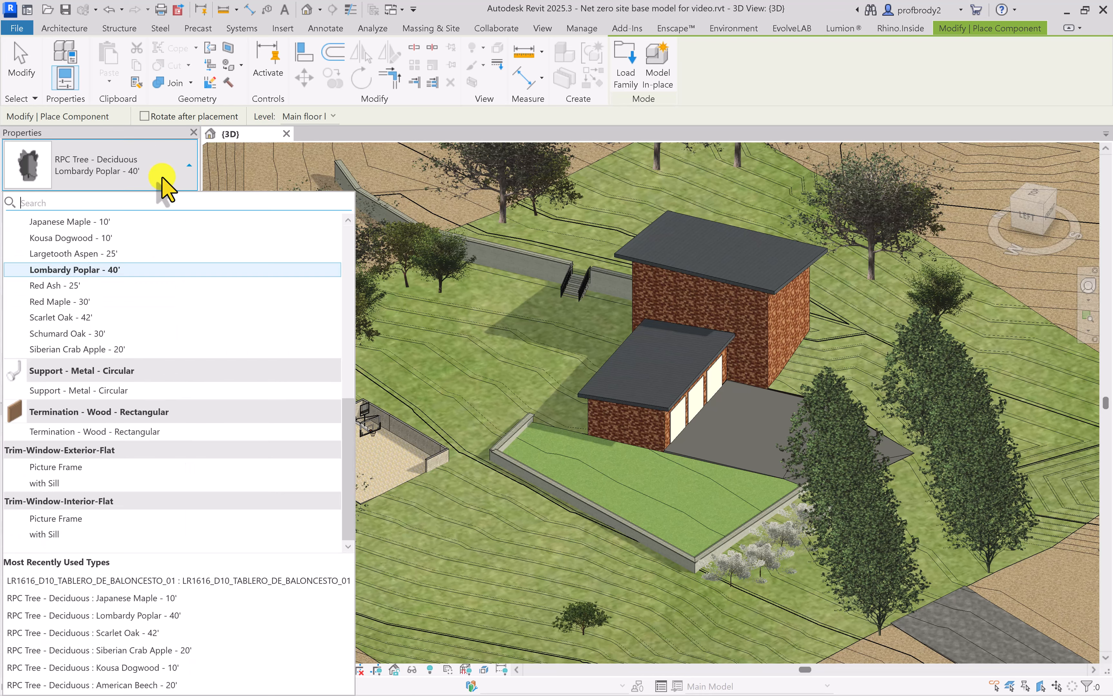
drag(352, 465, 349, 394)
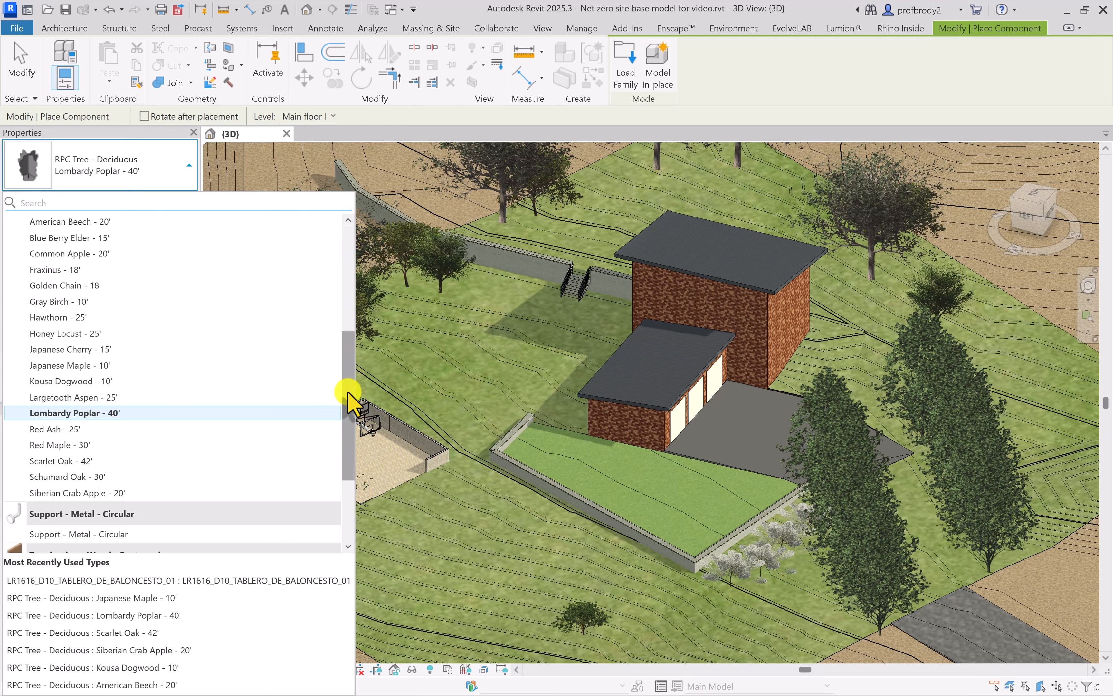
click(452, 131)
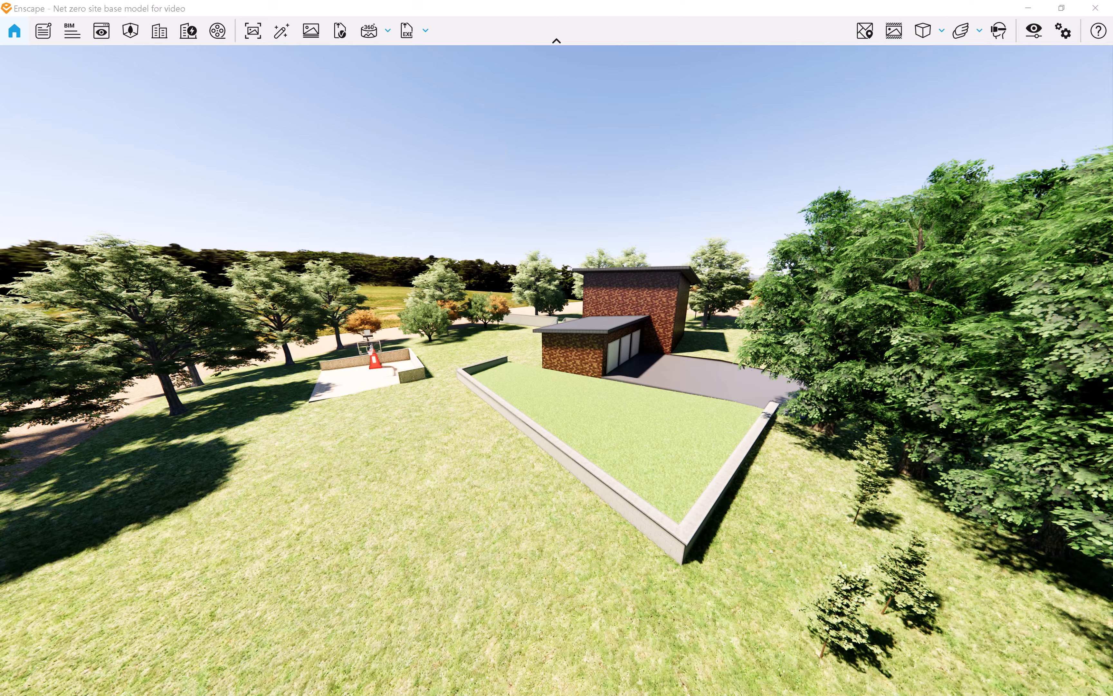
Switch to the Enscape rendering and examine the house, lawn retaining walls, basketball court and trees from several viewpoints
mouse_move(568, 355)
mouse_down()
mouse_move(587, 398)
mouse_move(715, 368)
mouse_move(553, 361)
mouse_up()
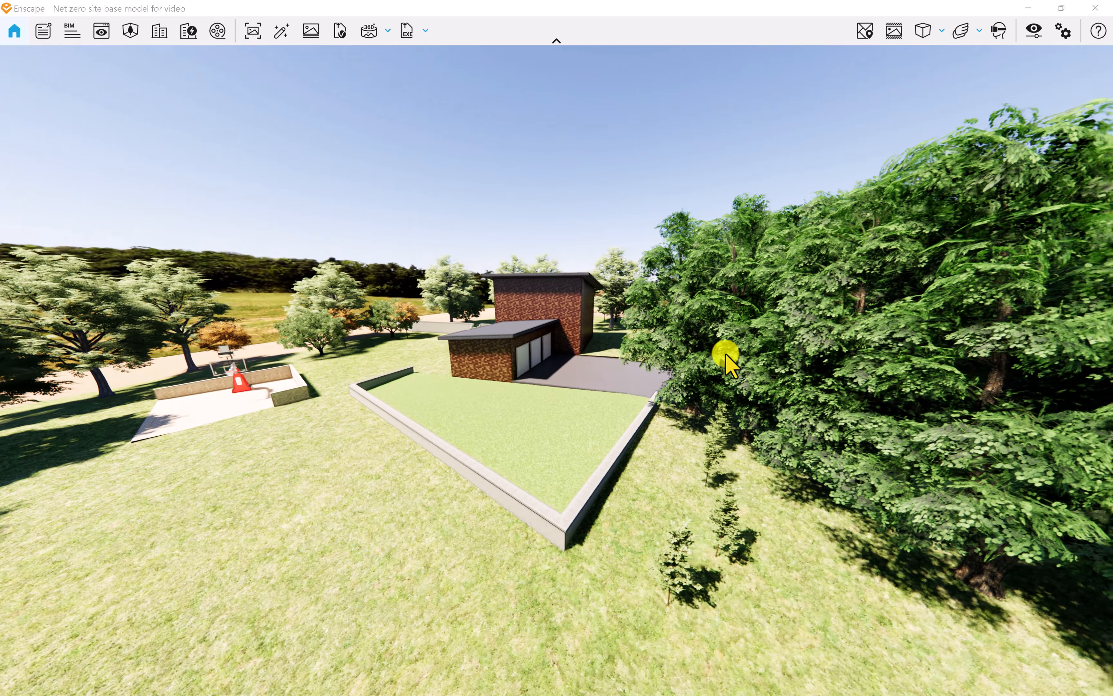
key(a)
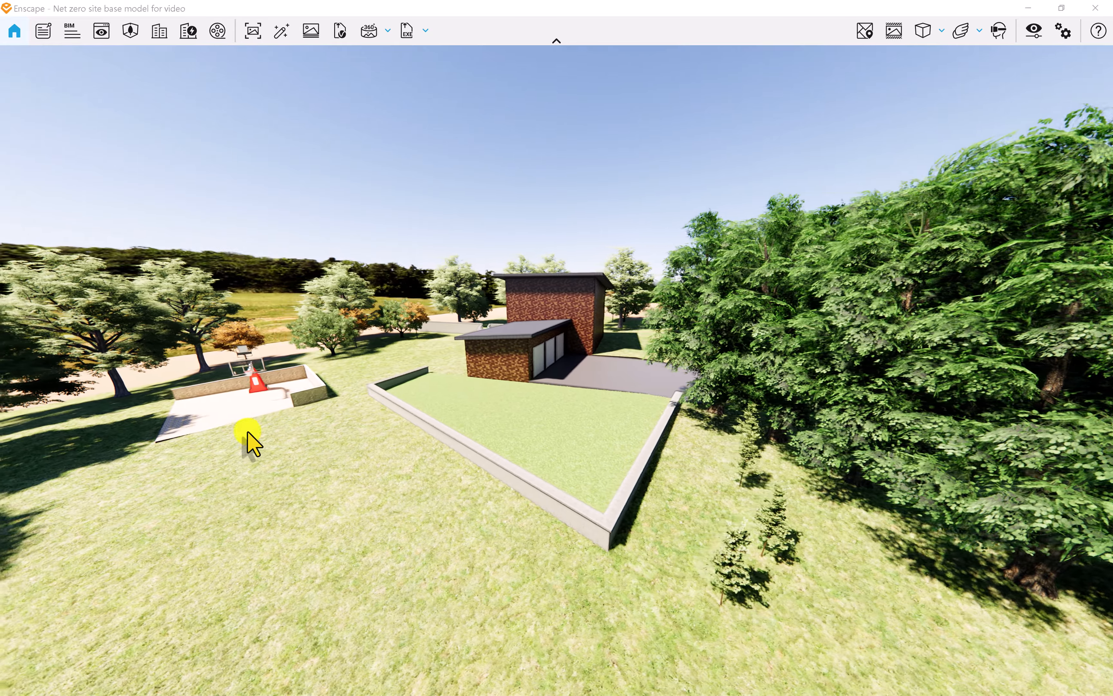
drag(542, 371, 464, 382)
key(w)
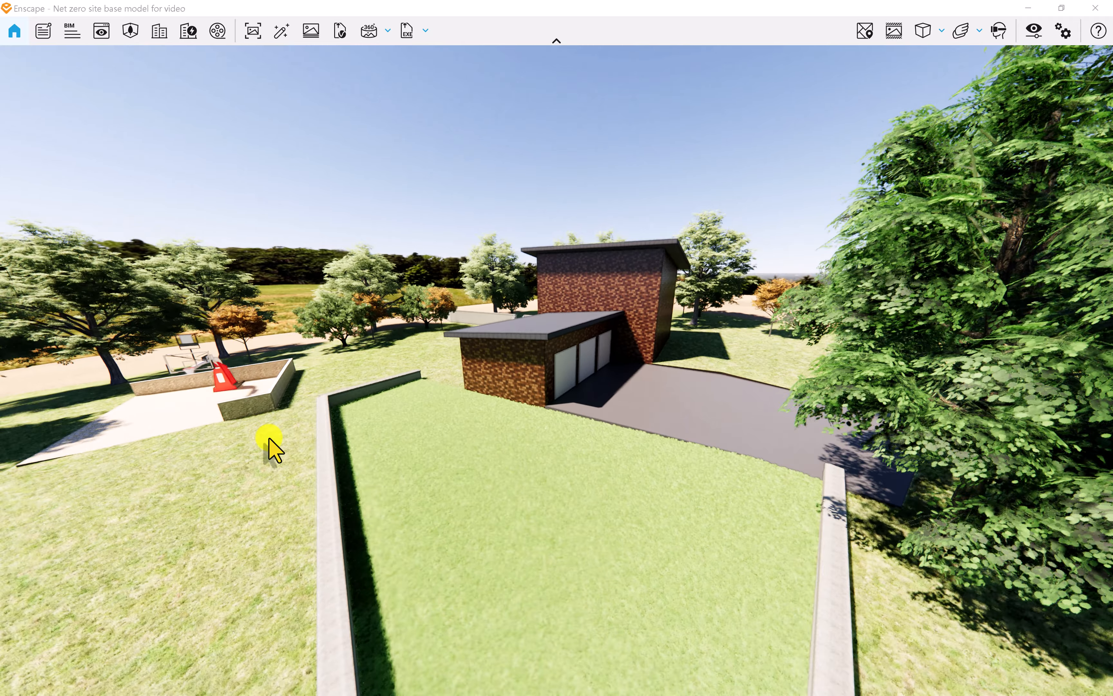
right_drag(274, 442, 607, 398)
key(s)
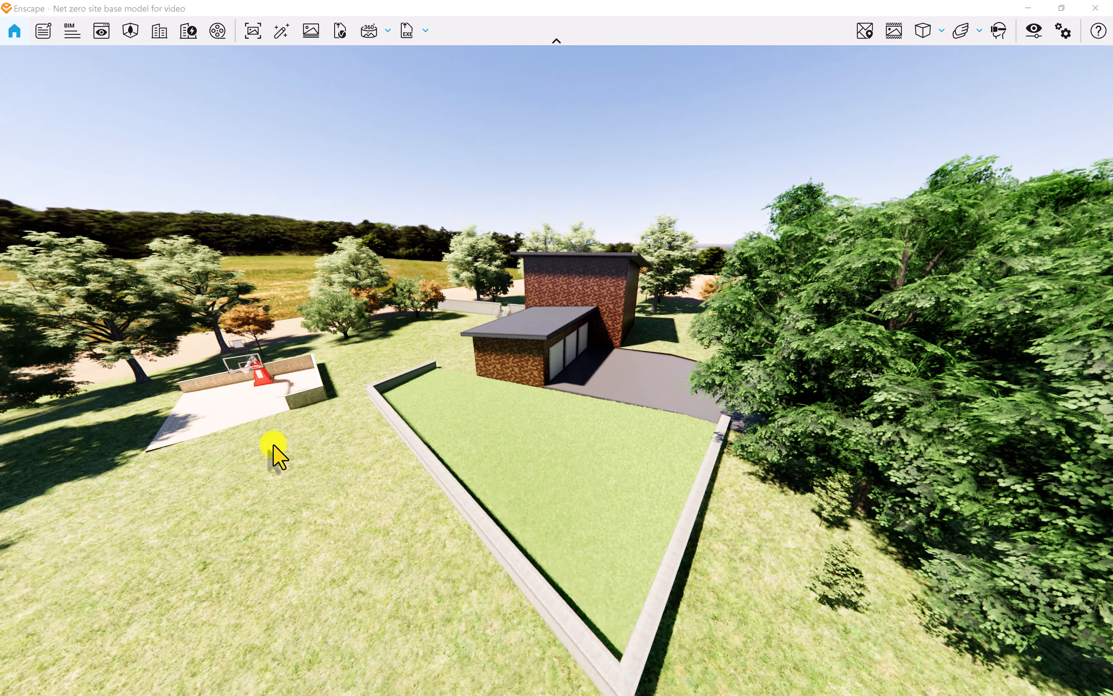
key(a)
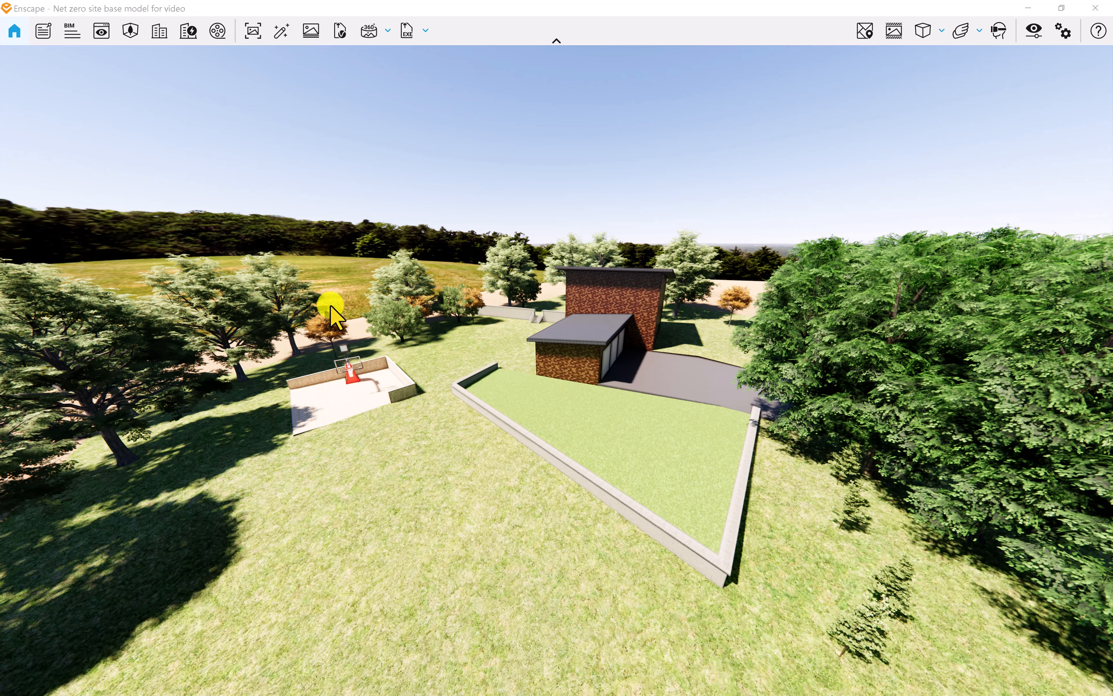
right_drag(420, 398, 589, 290)
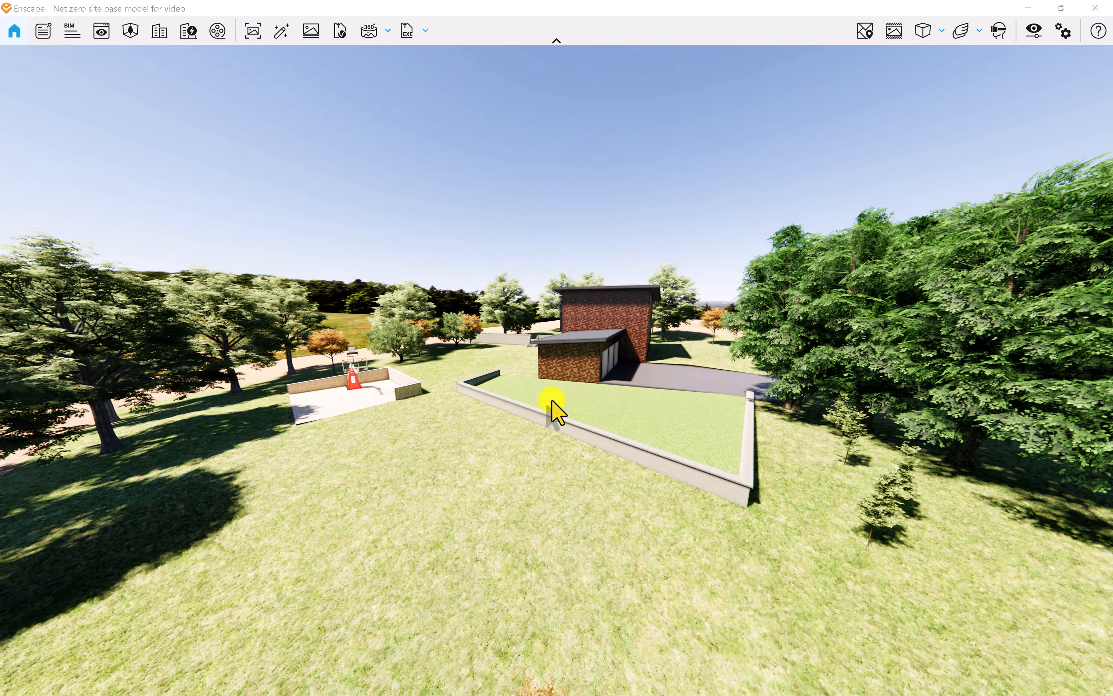
scroll(552, 400, up, 2)
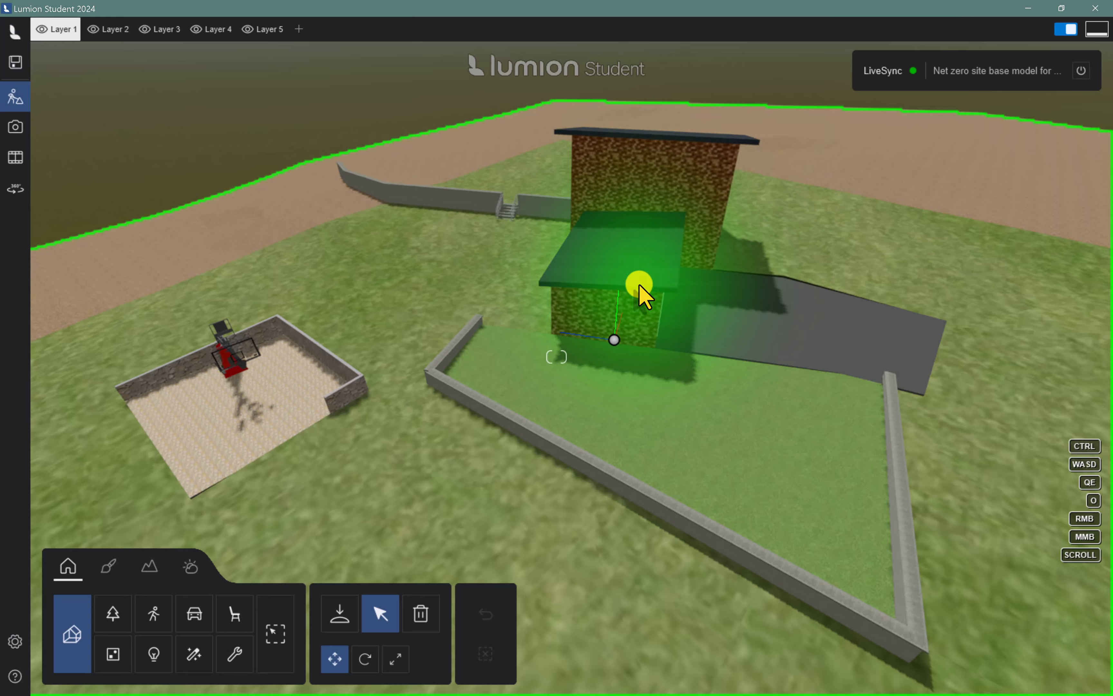
Switch to Lumion, select the imported site model and hide its advanced options
click(621, 309)
mouse_move(621, 308)
right_down()
mouse_move(634, 299)
mouse_move(632, 310)
right_up()
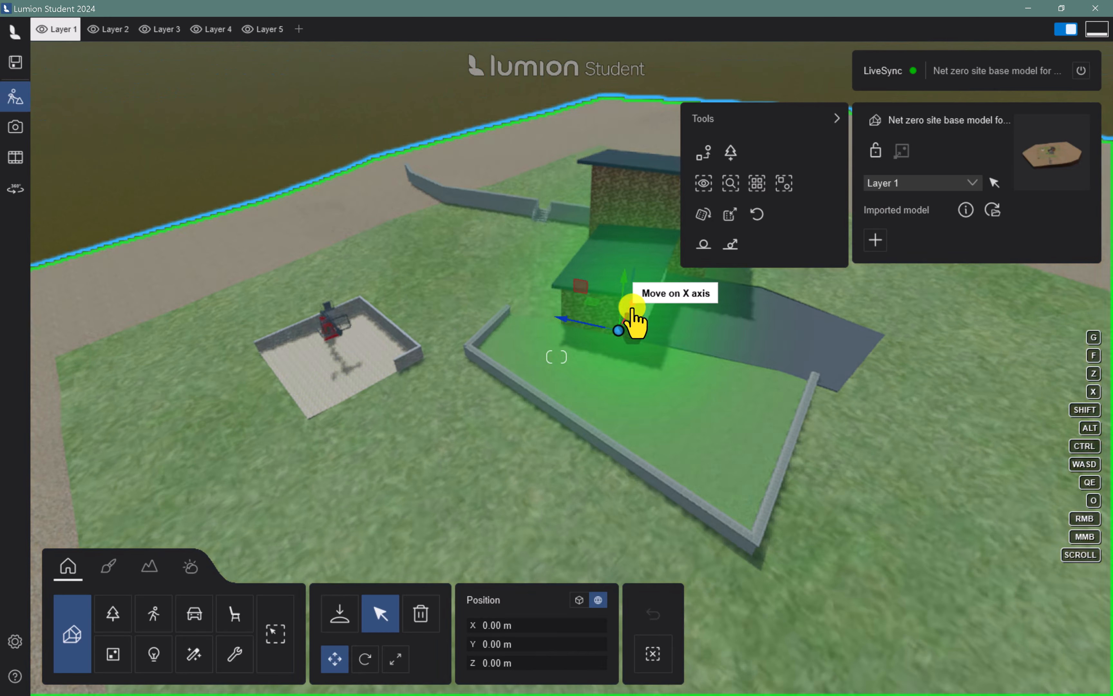
scroll(633, 309, down, 5)
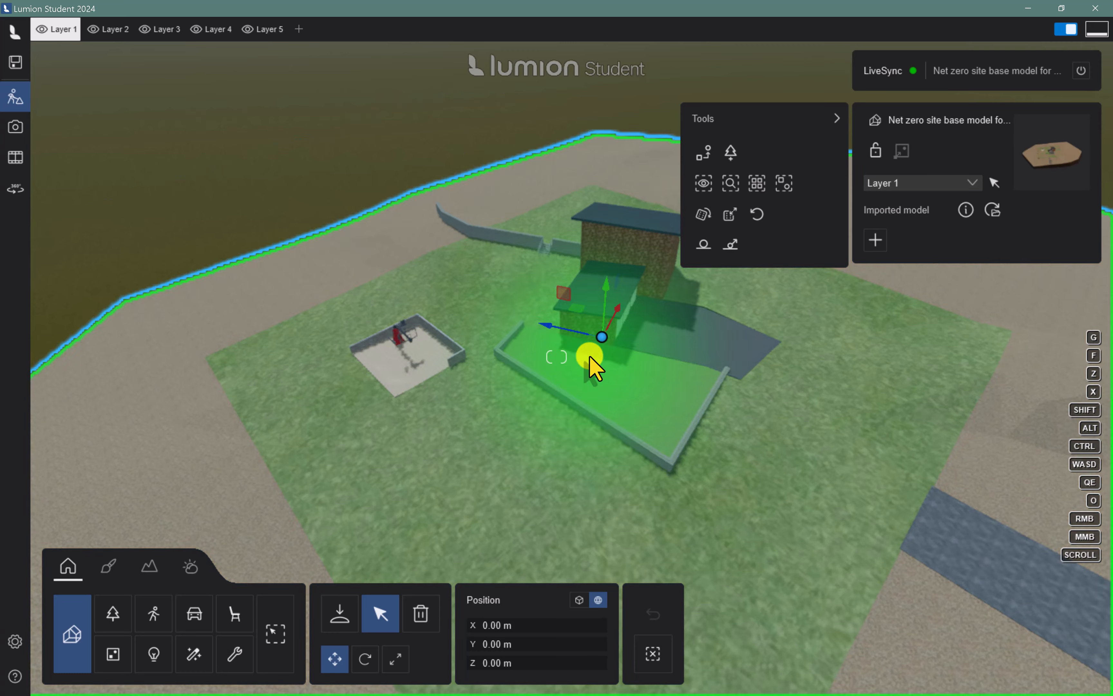
right_drag(600, 365, 601, 362)
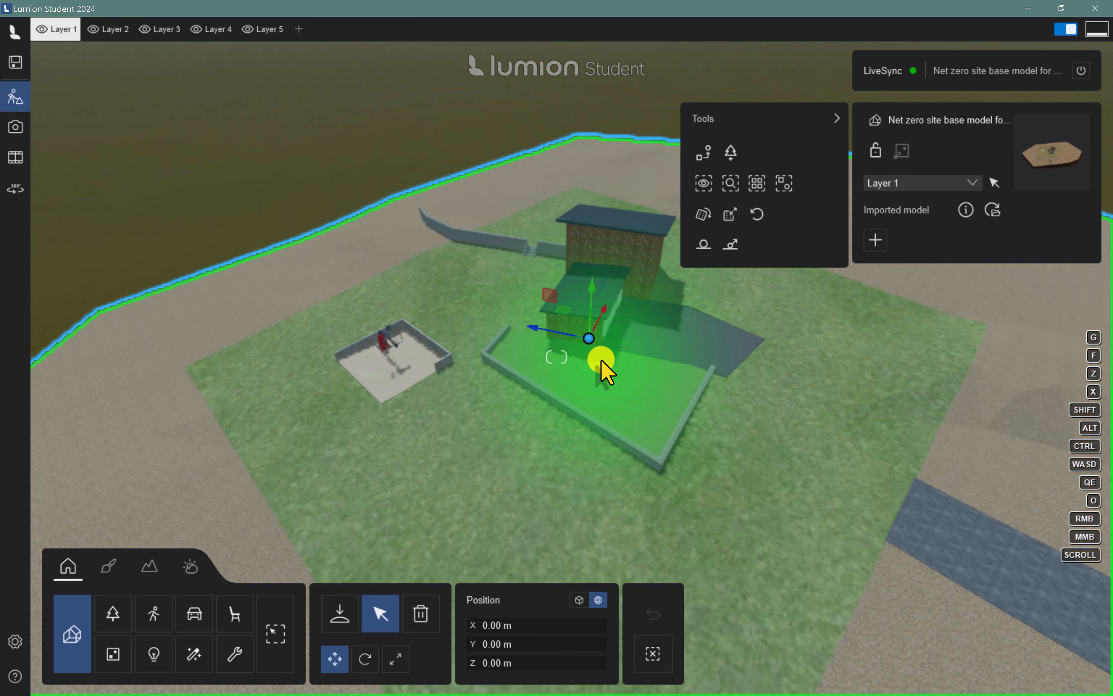
click(836, 119)
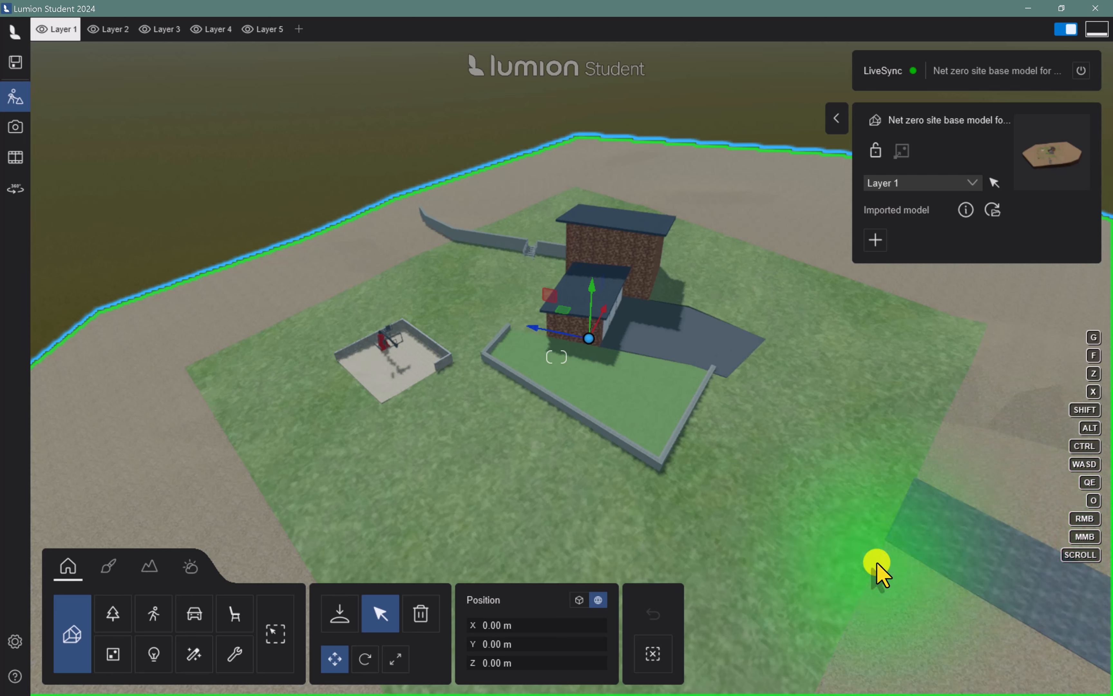
Open the Nature library for placing objects, browse the broadleaf trees and flowers, and return to the broadleaf category
click(112, 616)
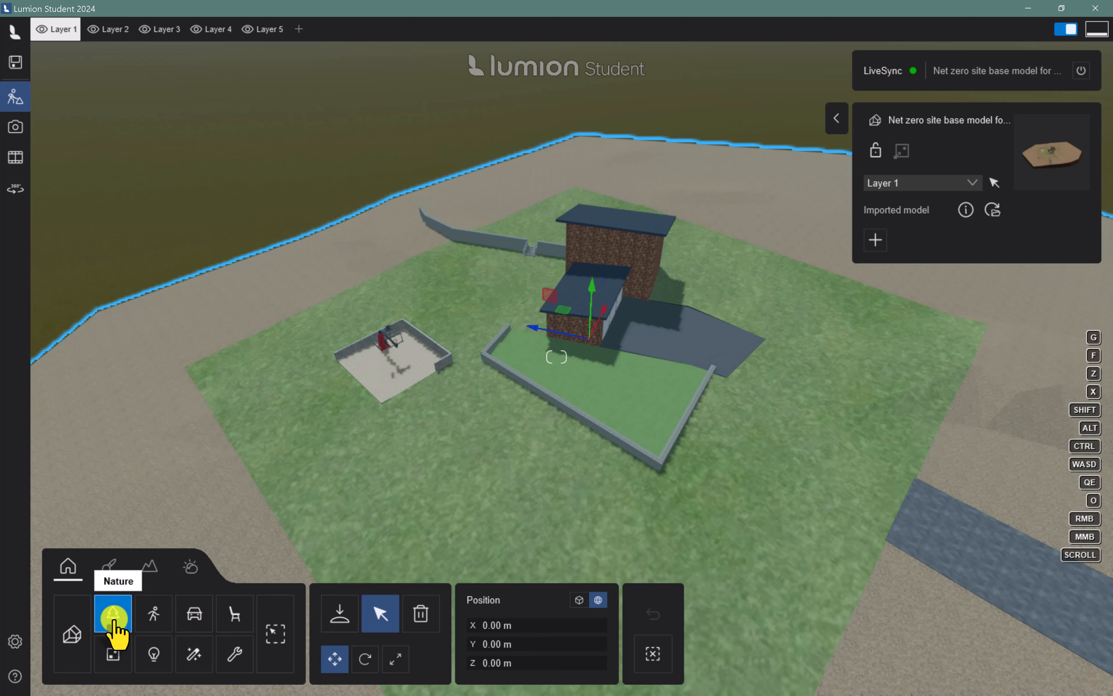
click(337, 616)
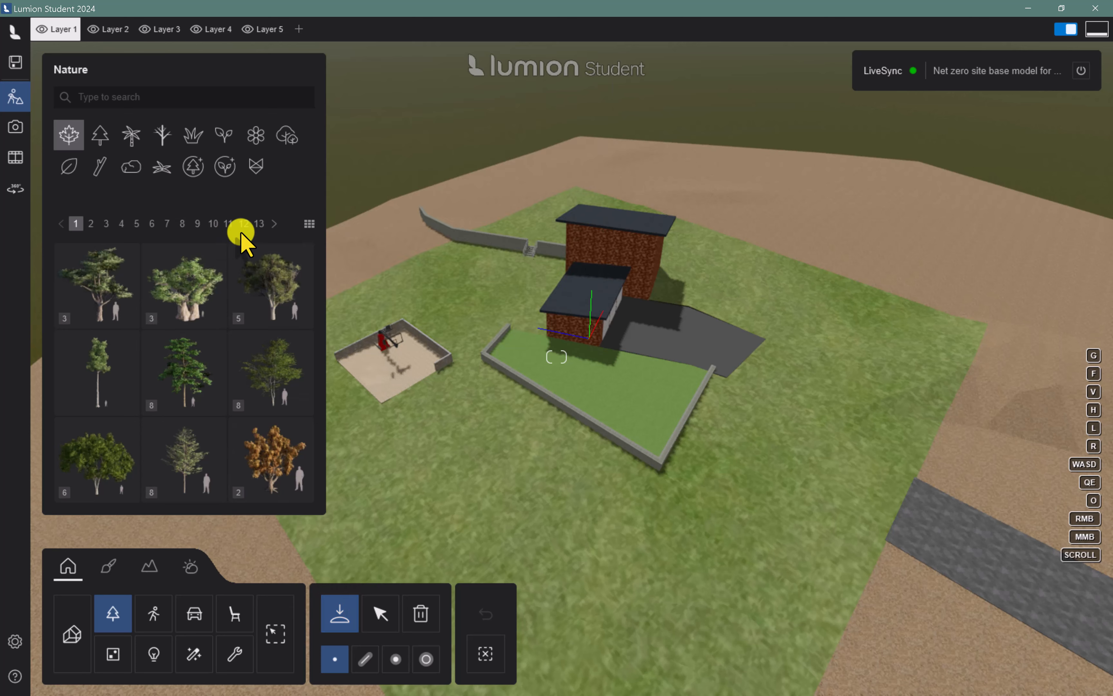
scroll(259, 384, down, 3)
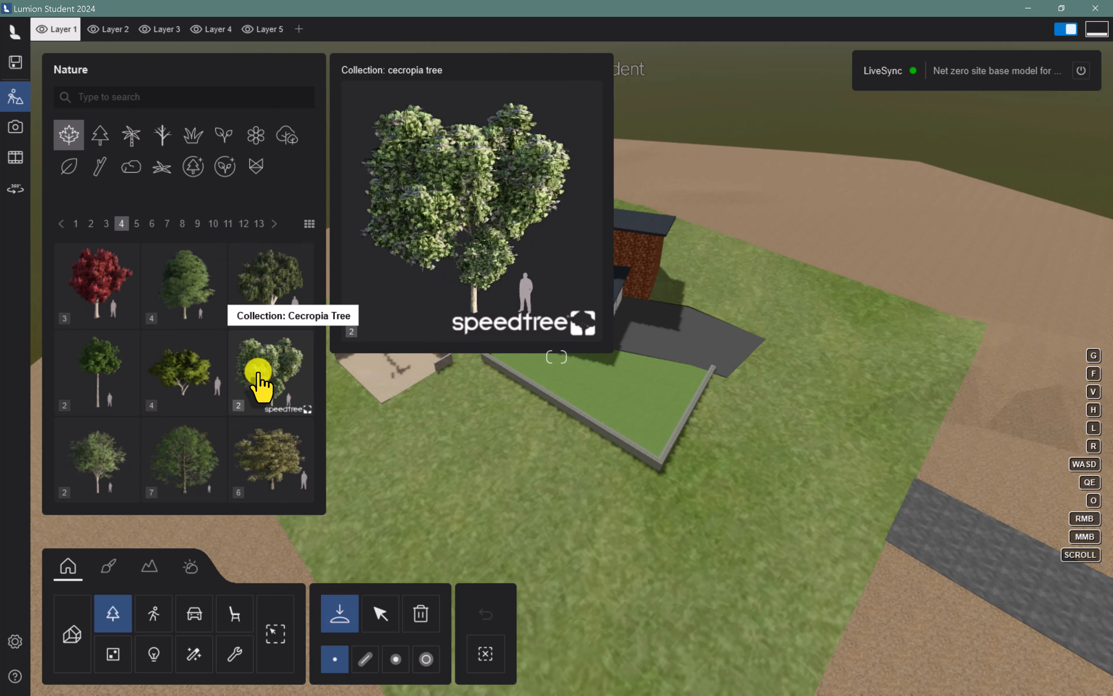
scroll(260, 384, down, 1)
scroll(259, 382, down, 4)
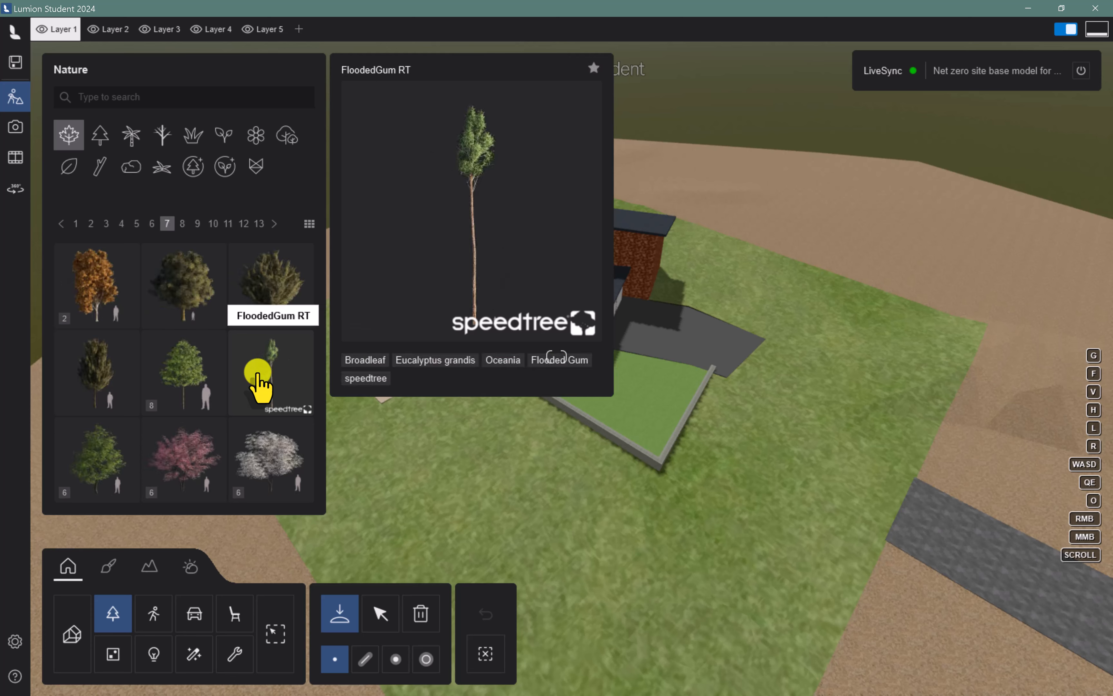
scroll(259, 382, down, 3)
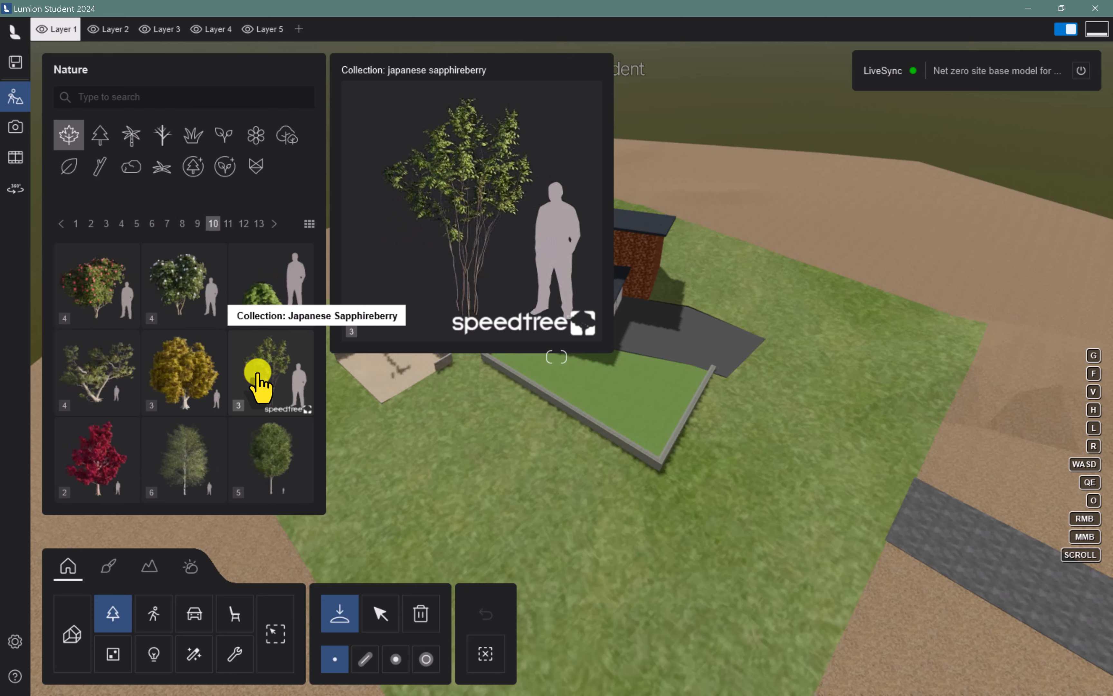
scroll(259, 382, down, 1)
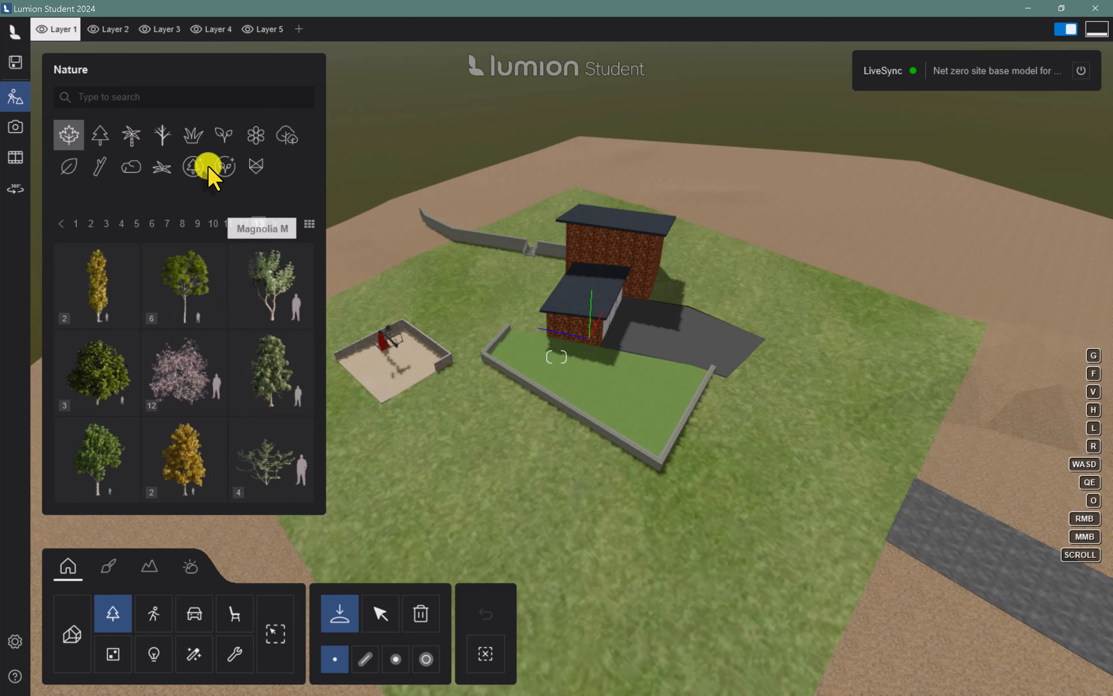
click(253, 138)
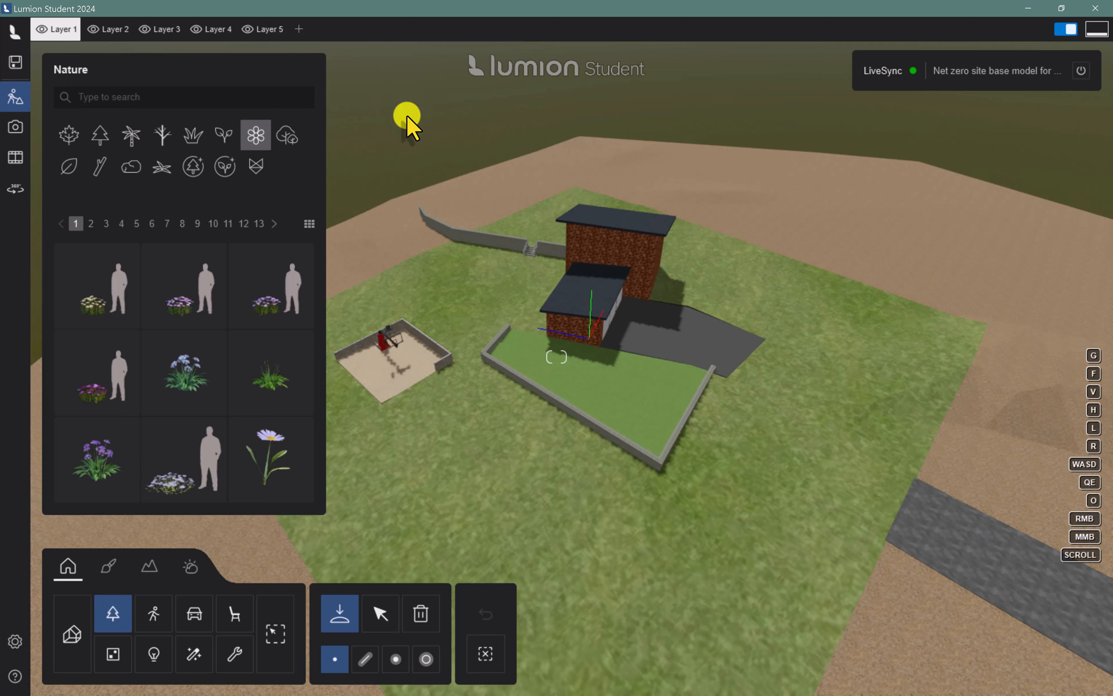
click(69, 134)
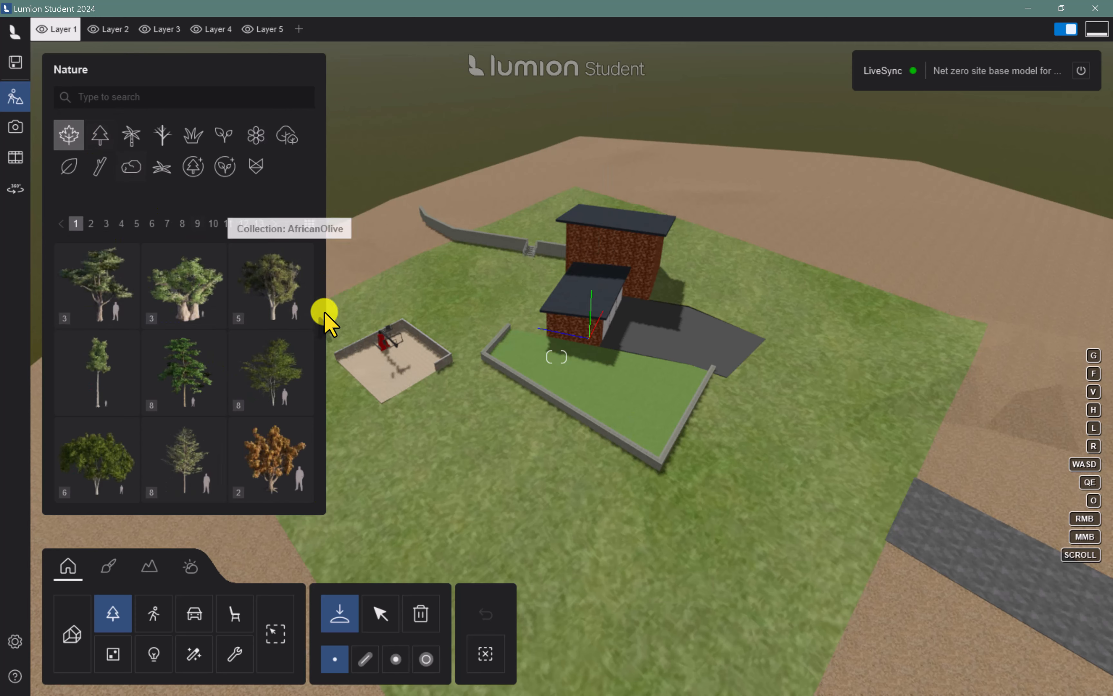
Draw a placement line behind the house along the lawn's far edge and fill it with AlmondTree L1 RT trees
click(368, 658)
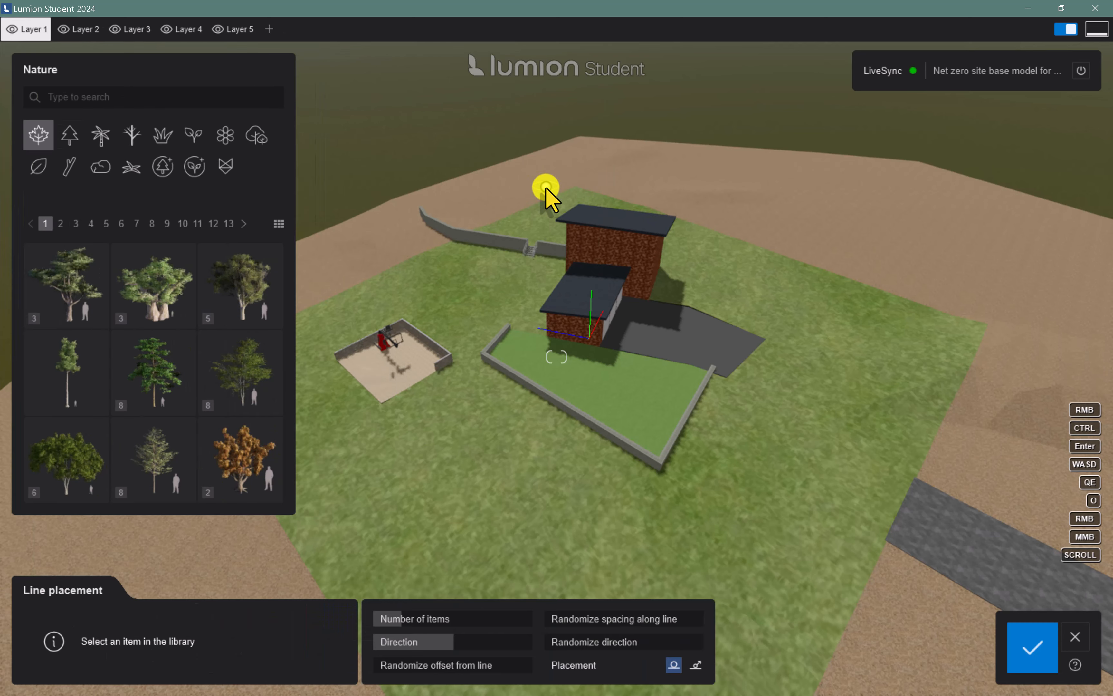
click(510, 184)
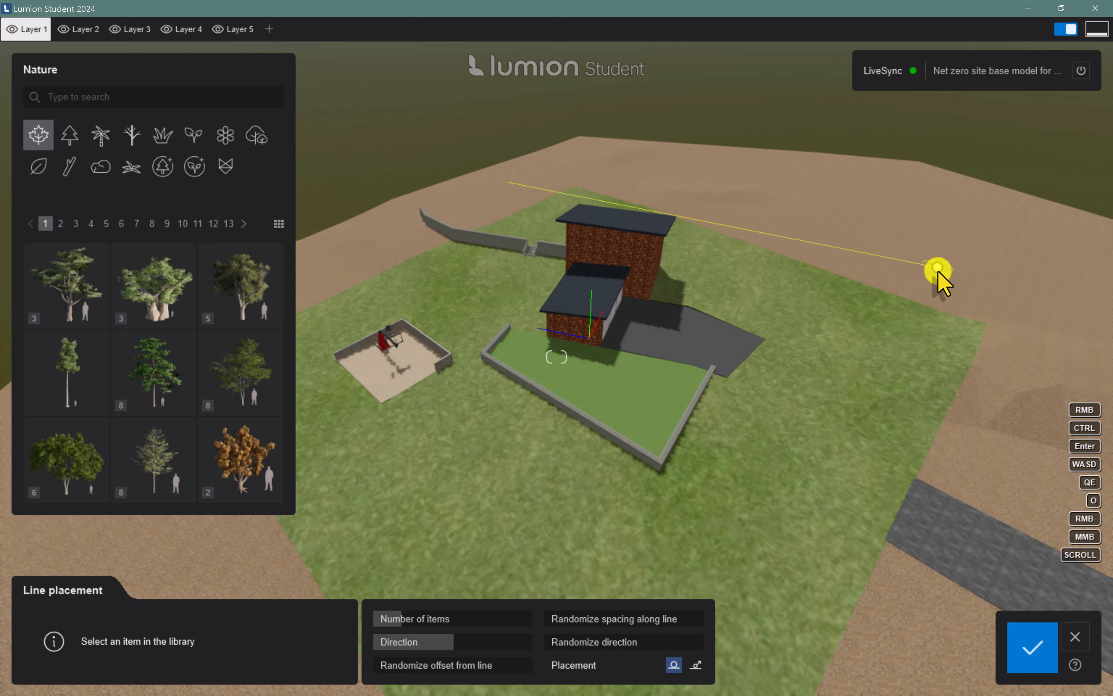
click(970, 293)
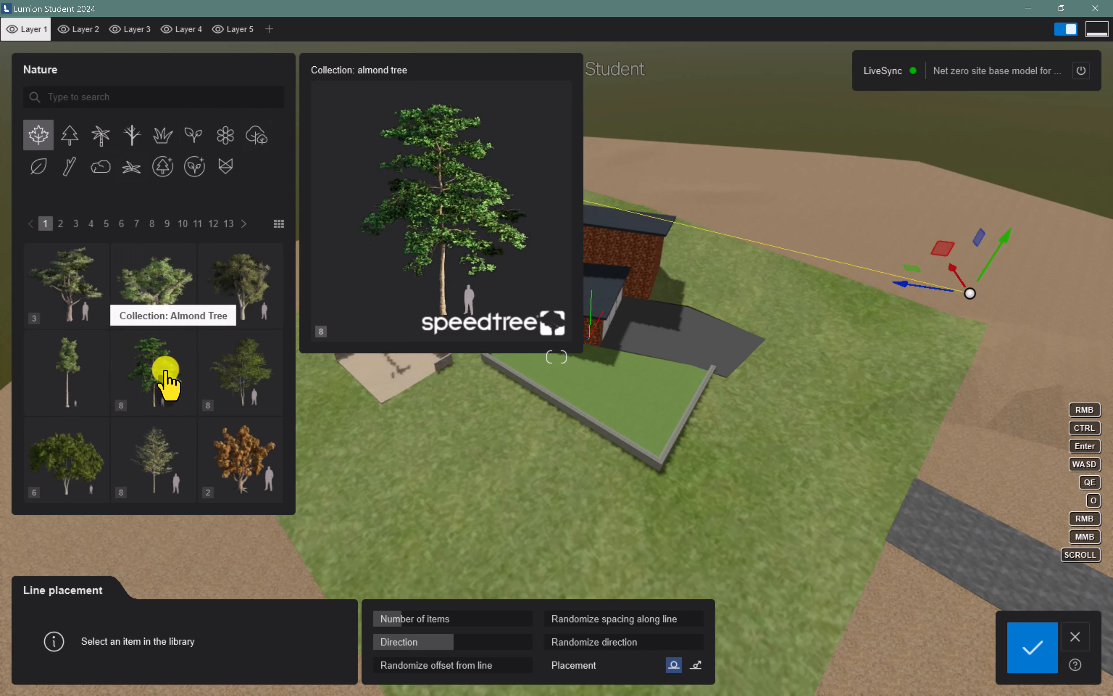
click(166, 382)
click(150, 299)
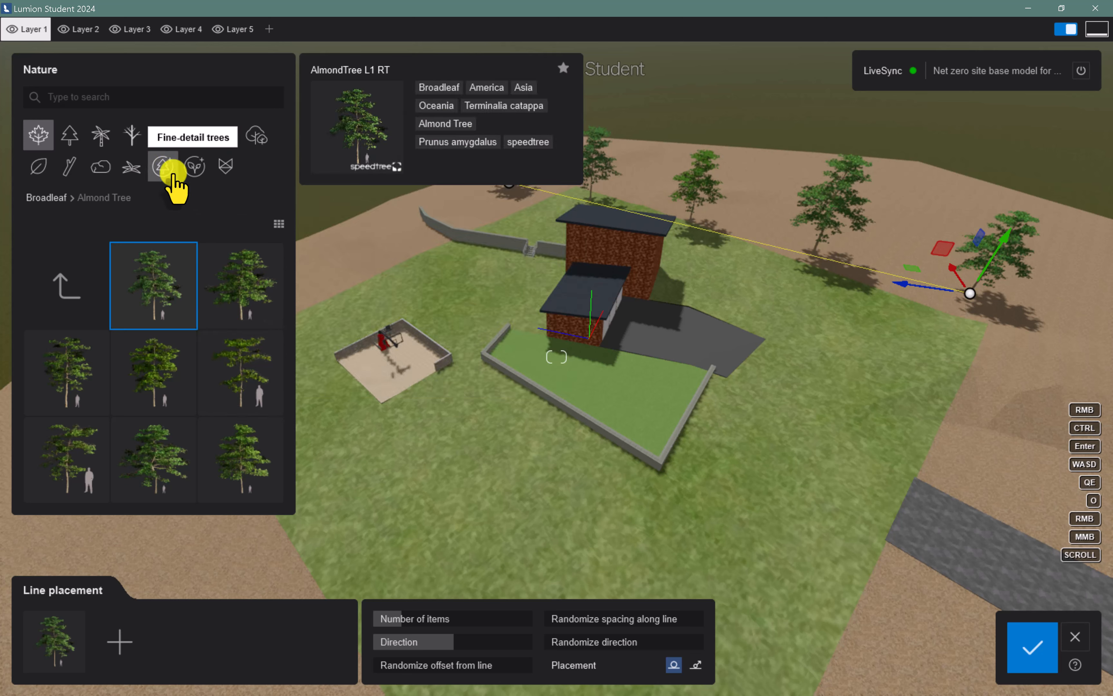
Add the Amur Cork Fall RT tree from the Amur Cork collection to the line placement
click(64, 276)
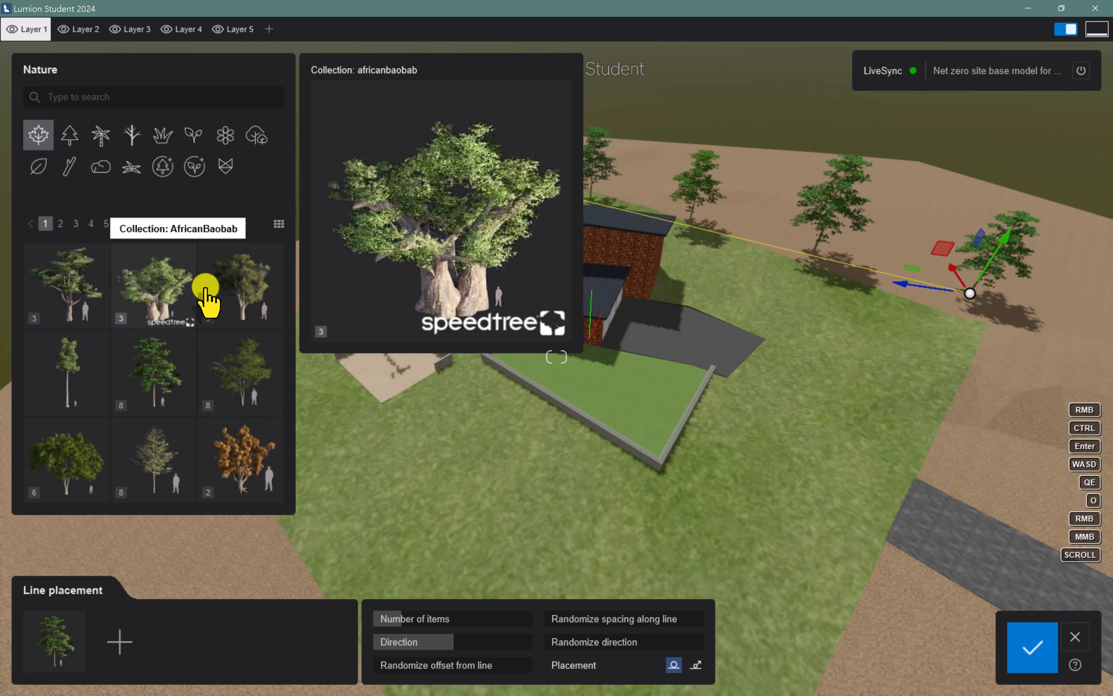
click(241, 460)
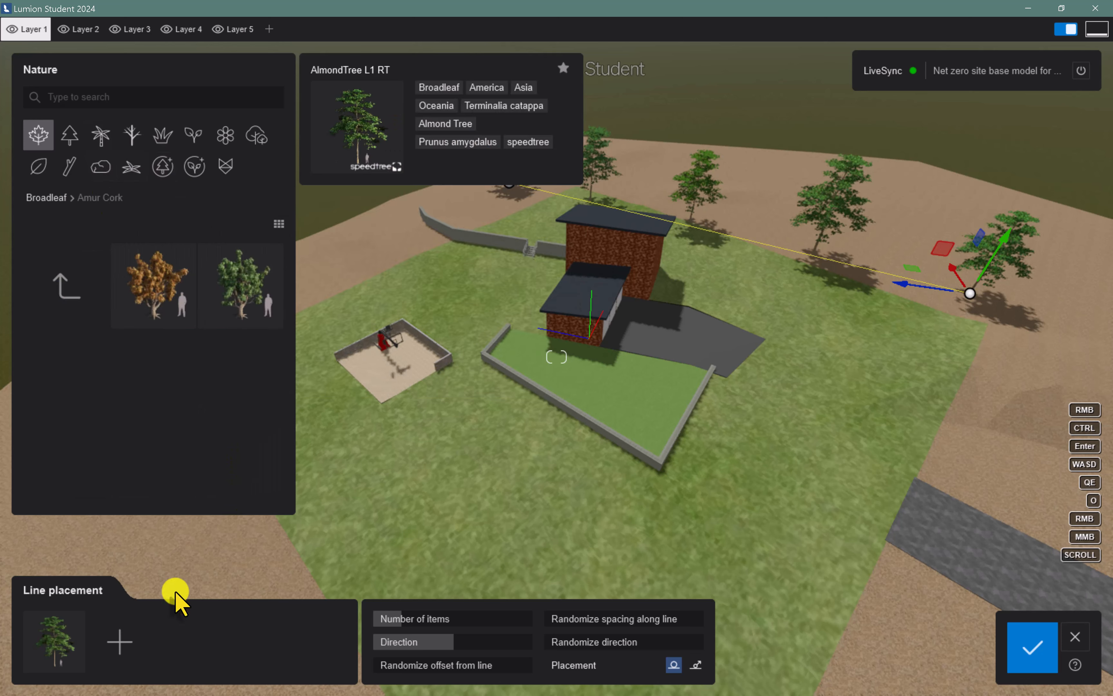
click(155, 285)
click(120, 641)
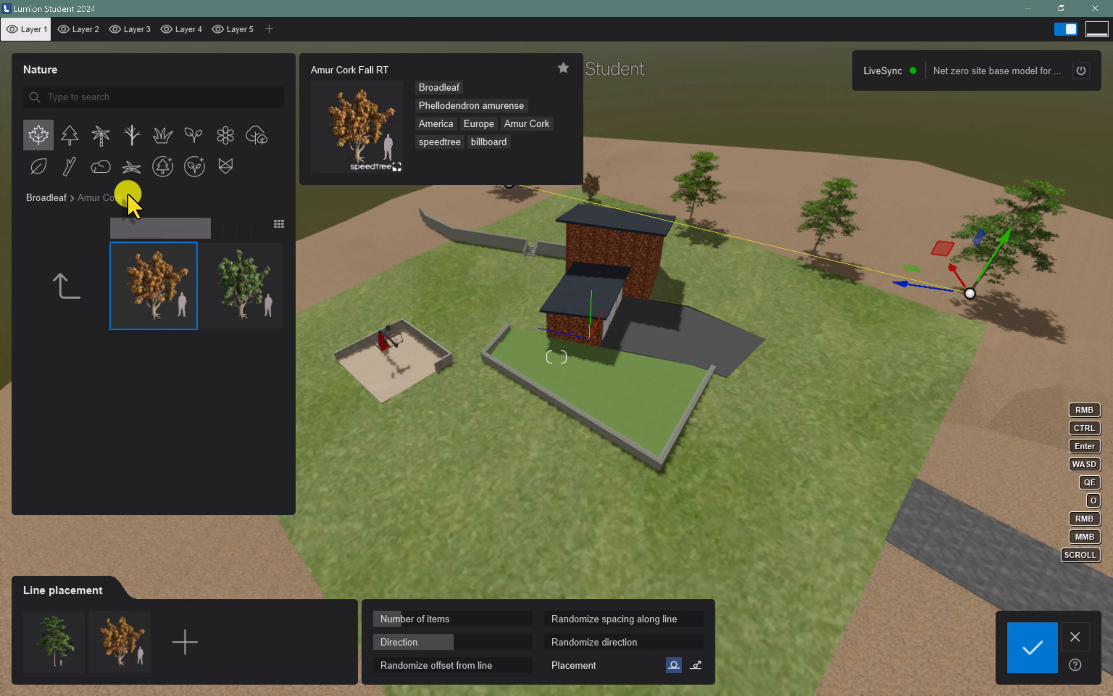
Add the Calafornia Buckeye Flowers RT tree from the California Buckeye collection to the line placement
click(74, 289)
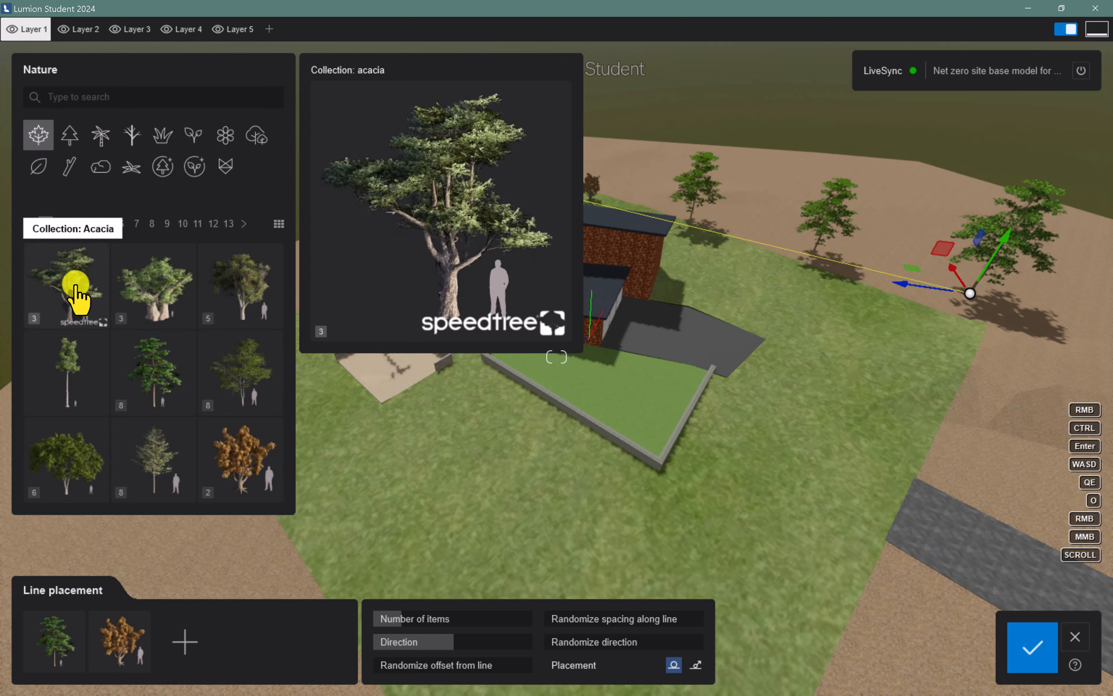
click(91, 224)
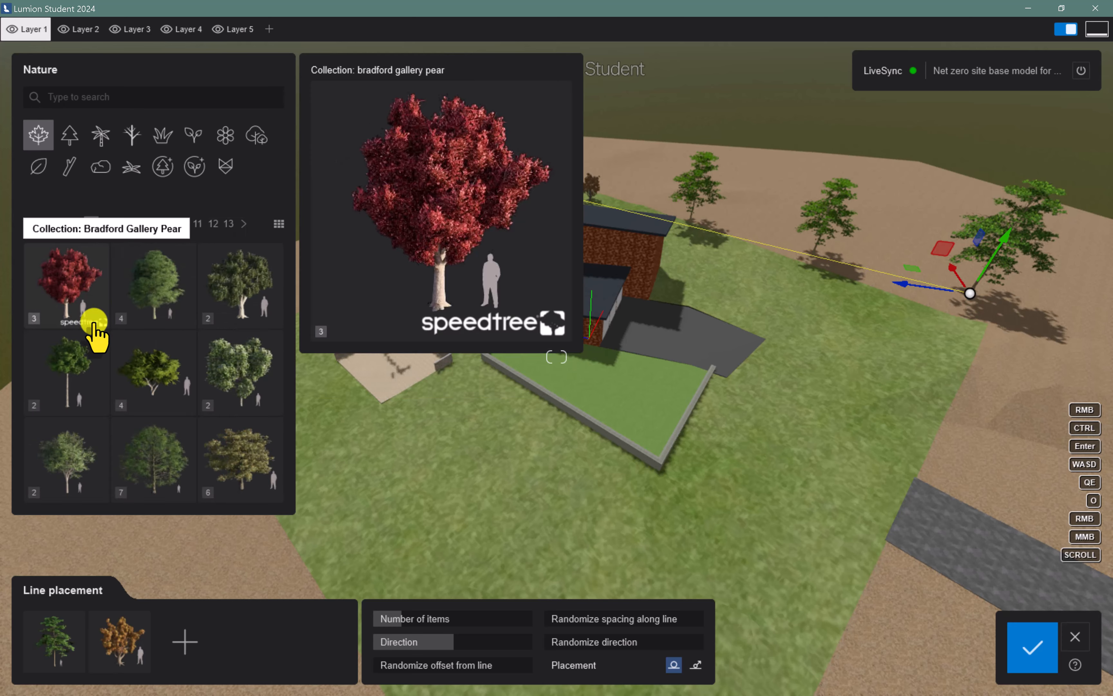
click(236, 304)
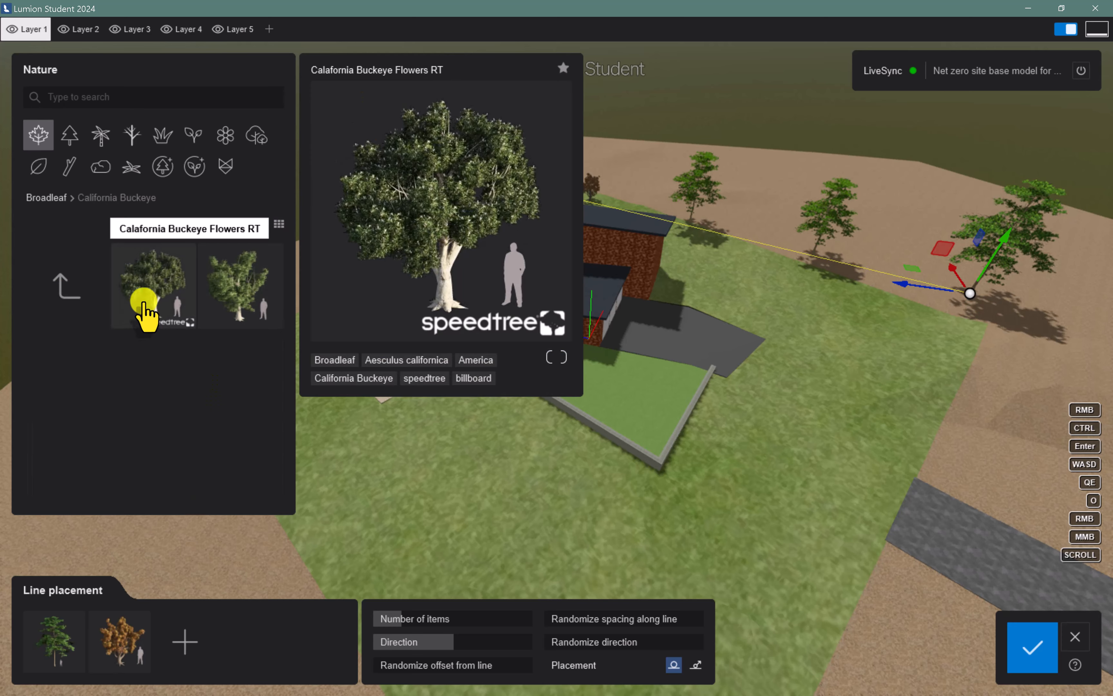
click(144, 312)
click(185, 641)
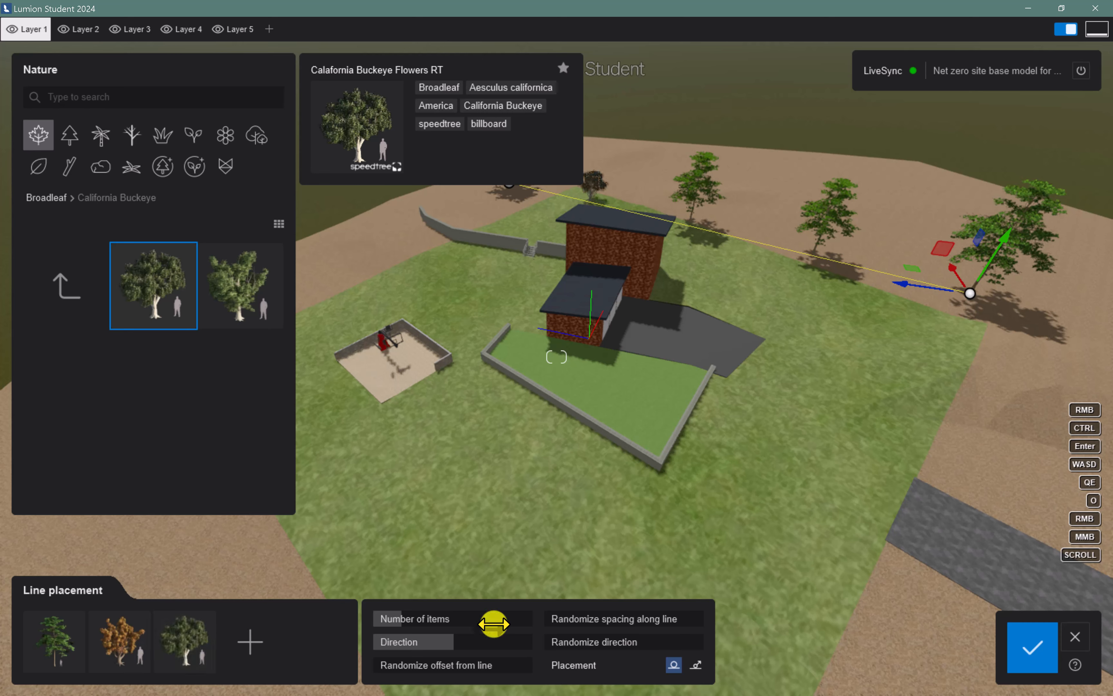
Increase the number of trees, set the random offset from the line to 200%, randomize spacing and direction, and confirm the placement
drag(404, 616, 534, 666)
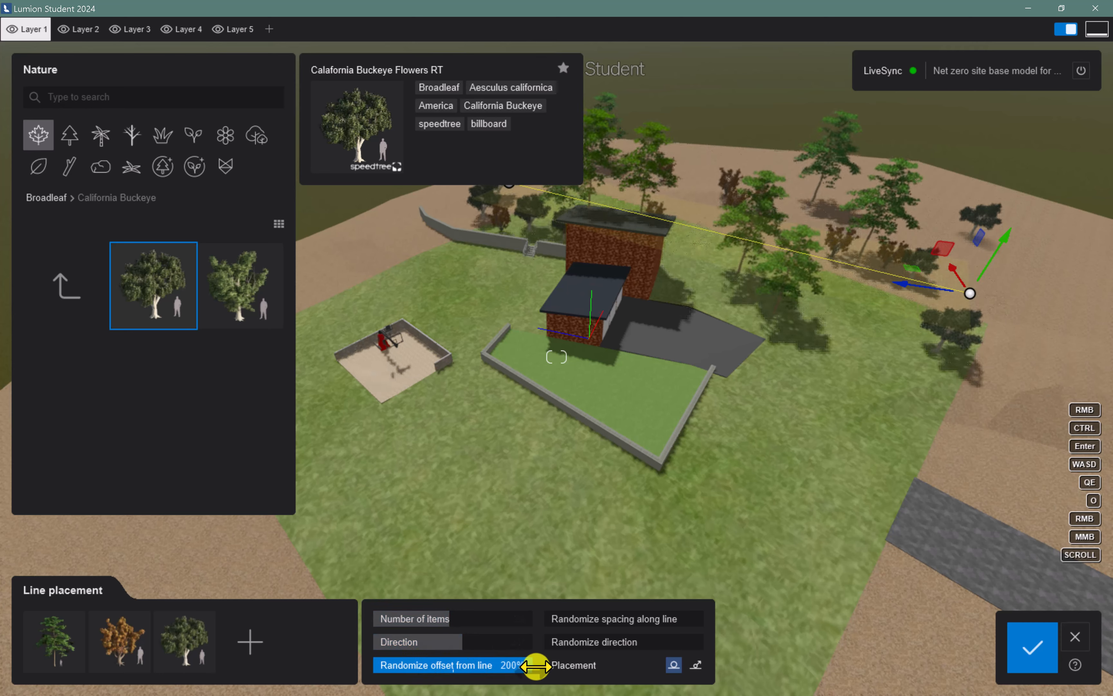
drag(516, 624, 474, 618)
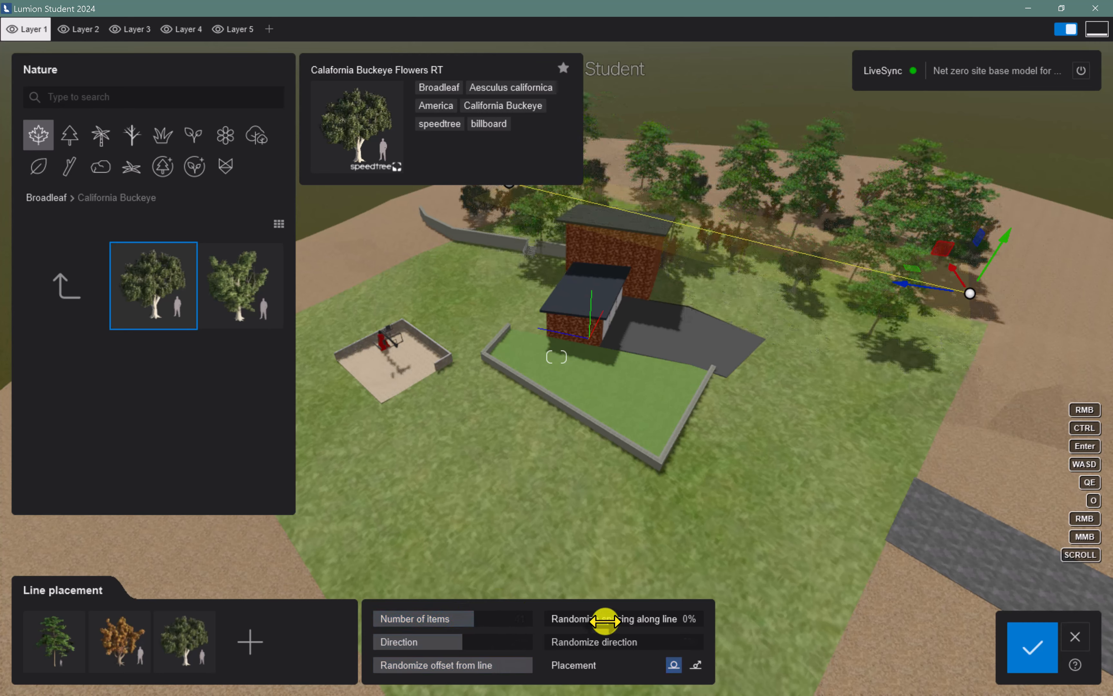
drag(605, 619, 641, 649)
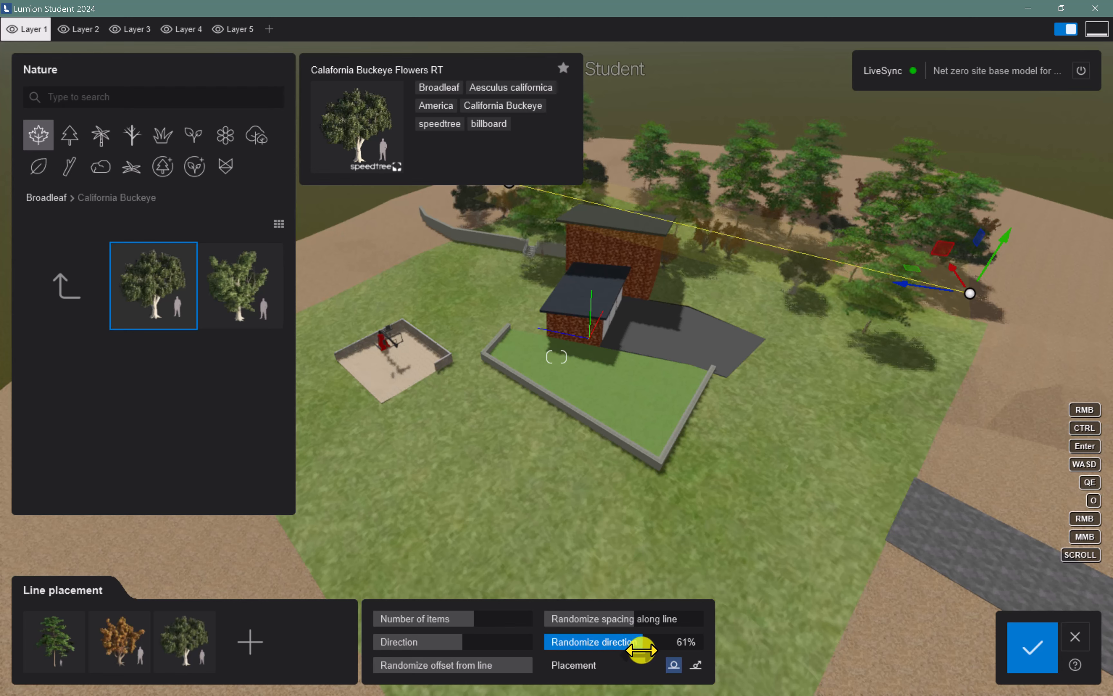
click(1032, 649)
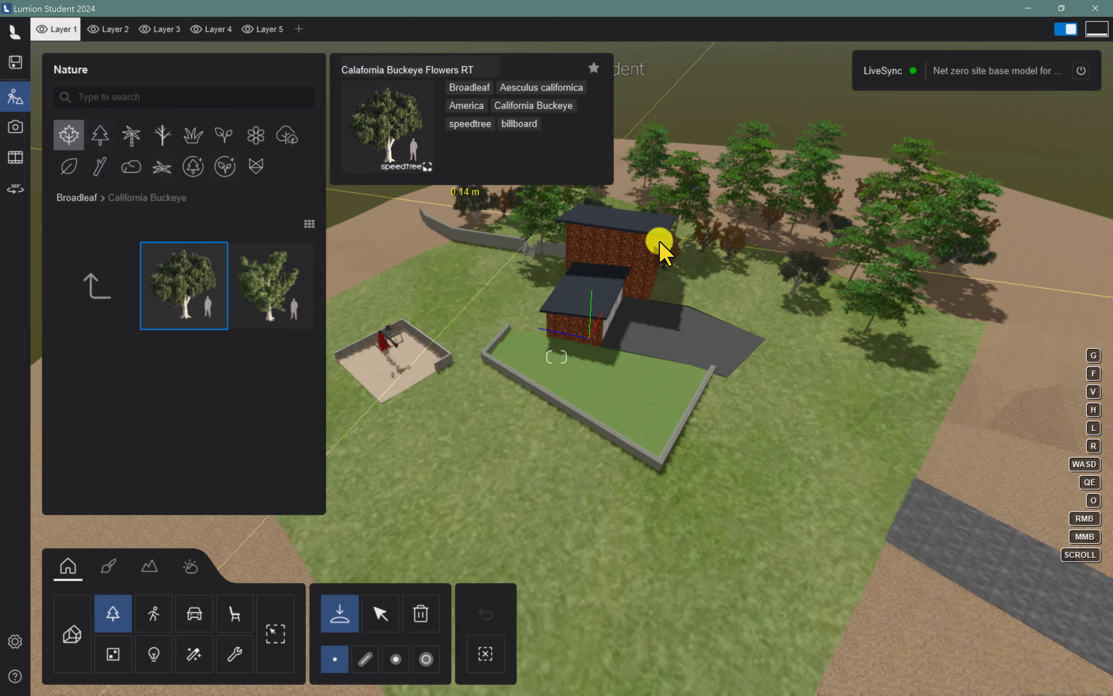
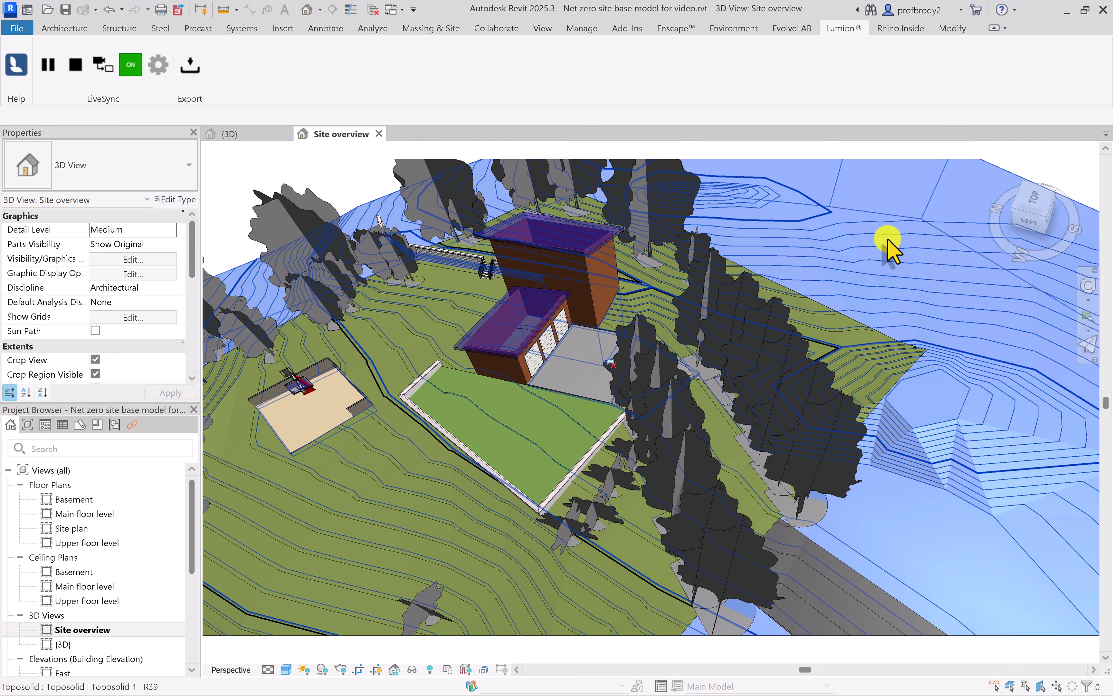
Hide the main toposolid and its "Grass - new site" sub-division by element in the Site overview view
right_click(895, 238)
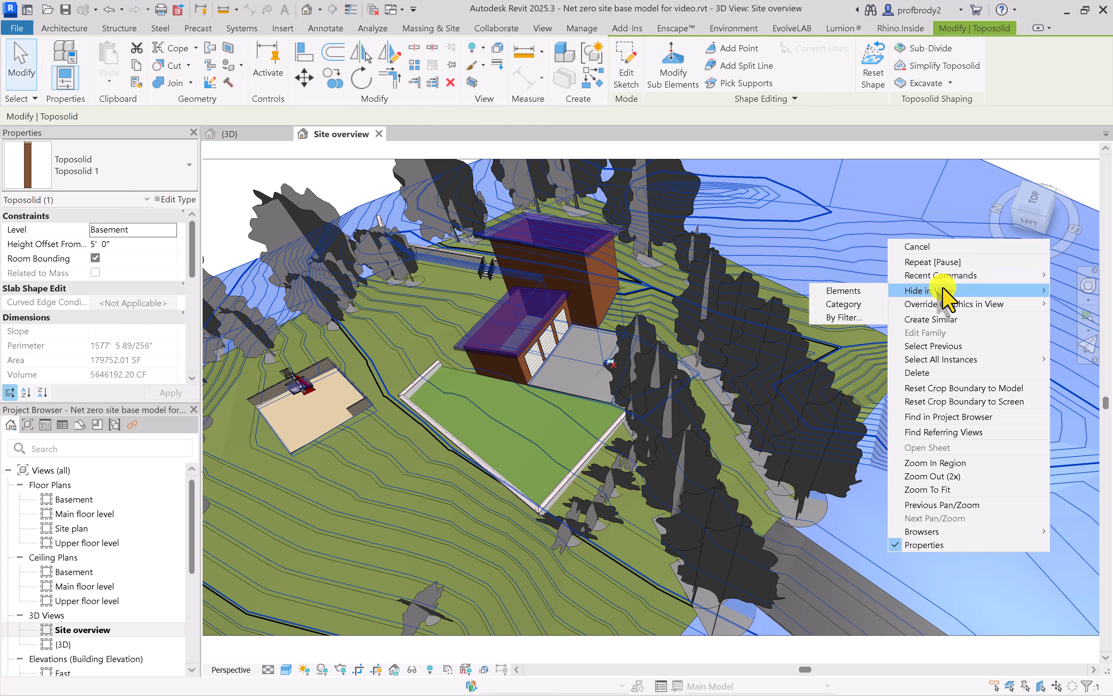
click(858, 292)
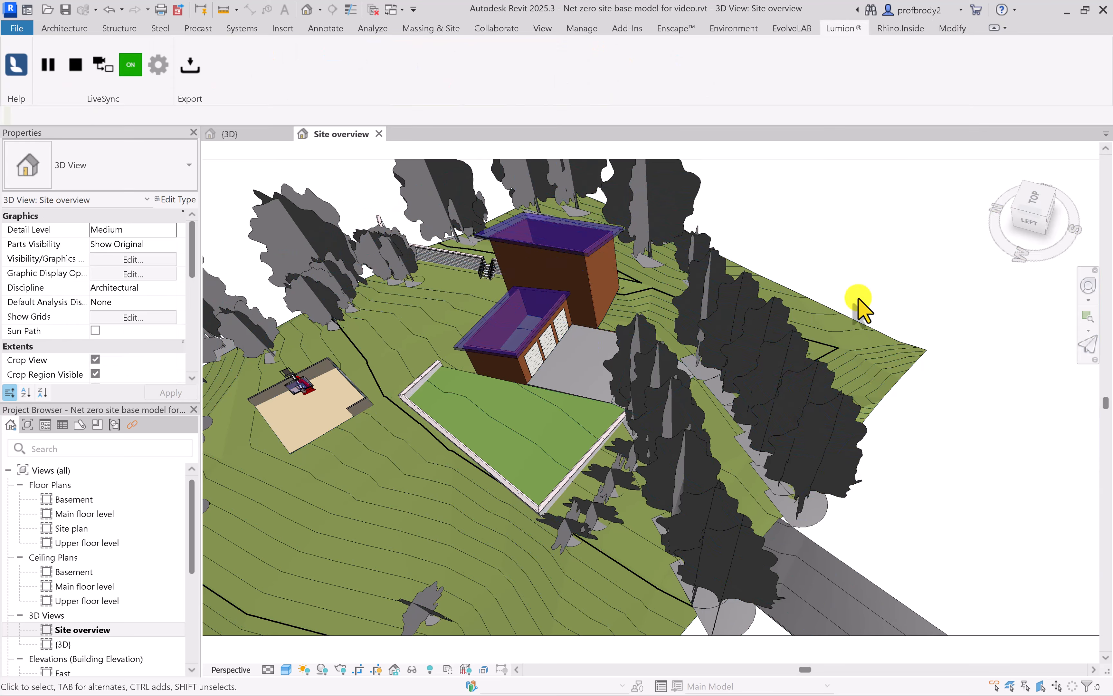
click(865, 343)
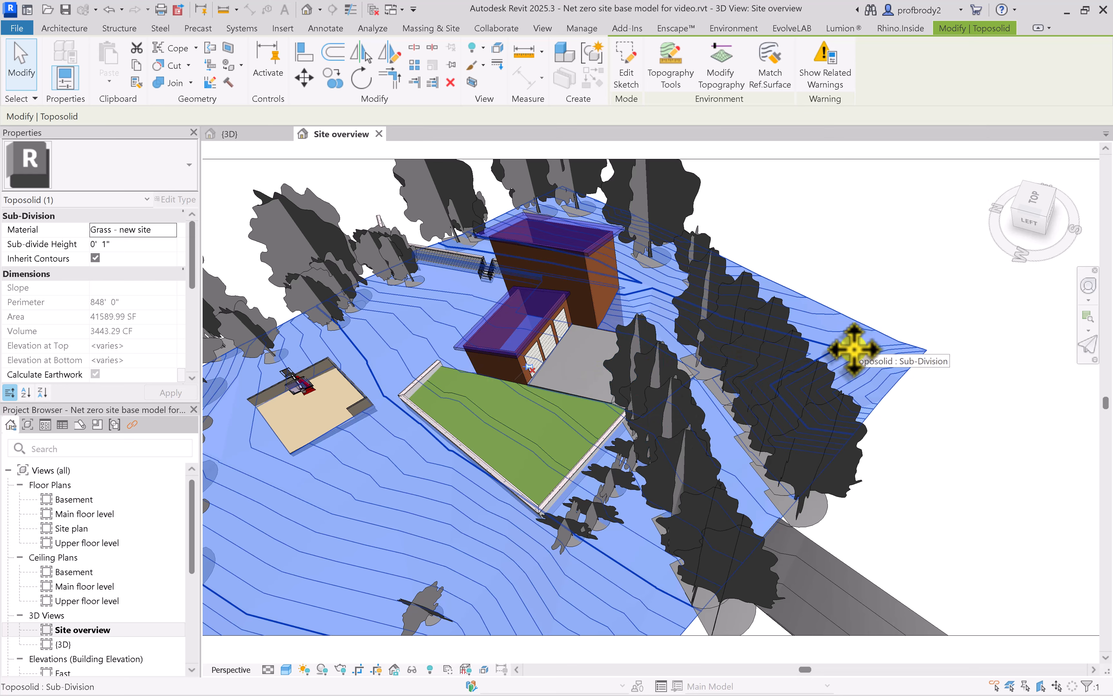
right_click(853, 351)
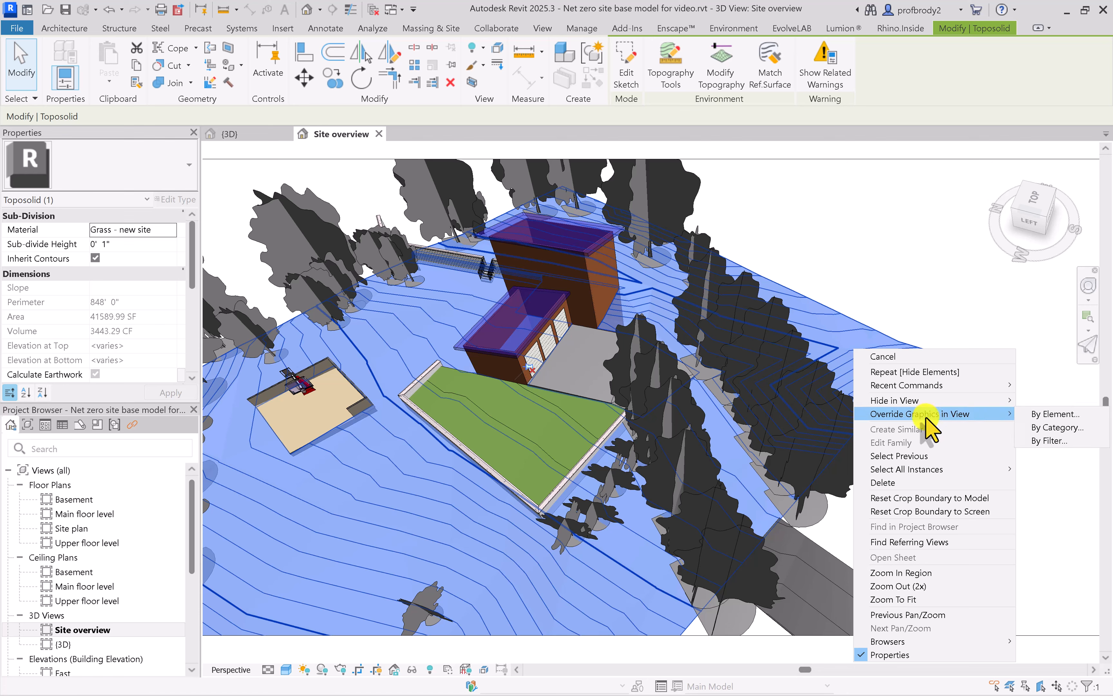
click(1026, 401)
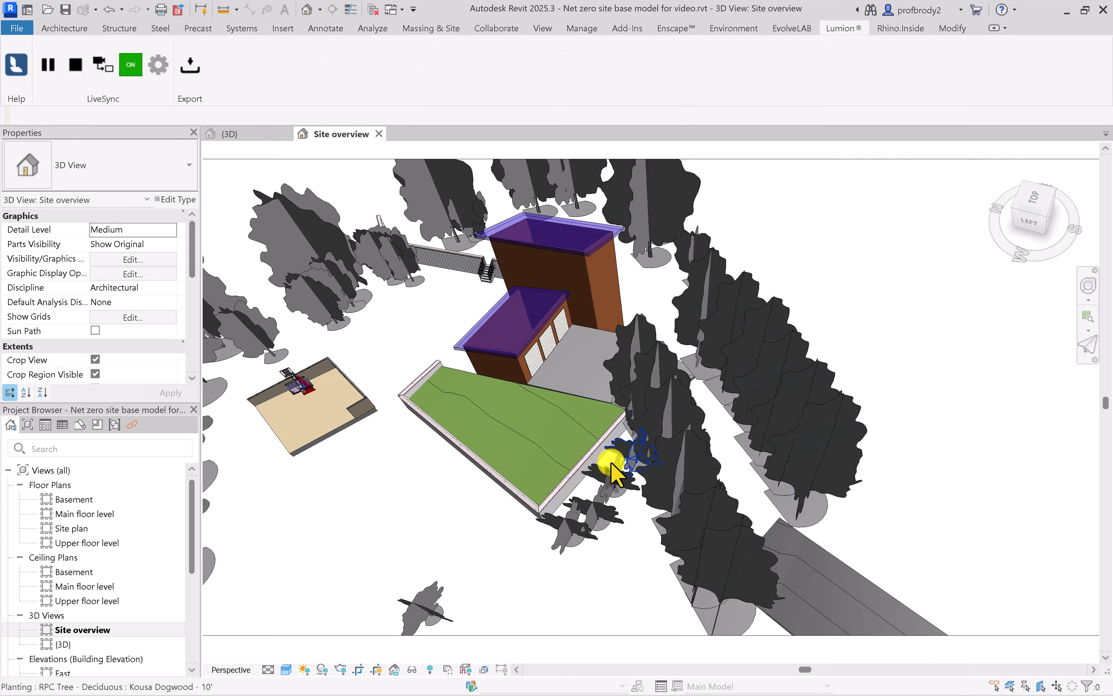
Examine the house, retaining walls and court without terrain, and switch to Lumion to inspect the synced model there
scroll(550, 499, up, 5)
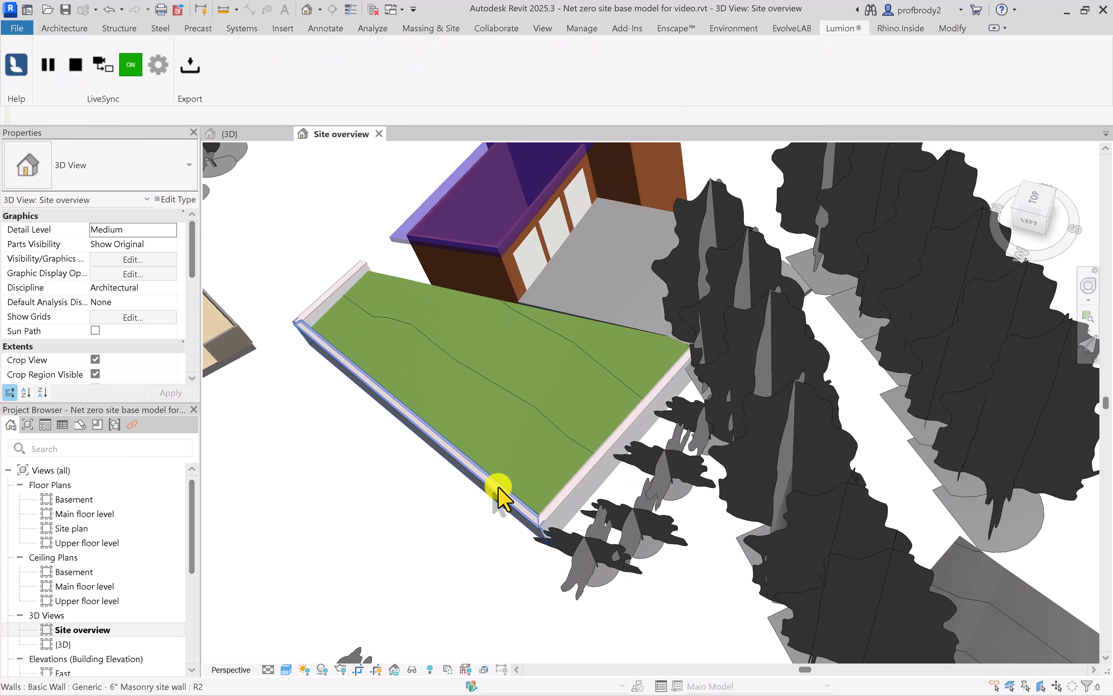
right_click(228, 486)
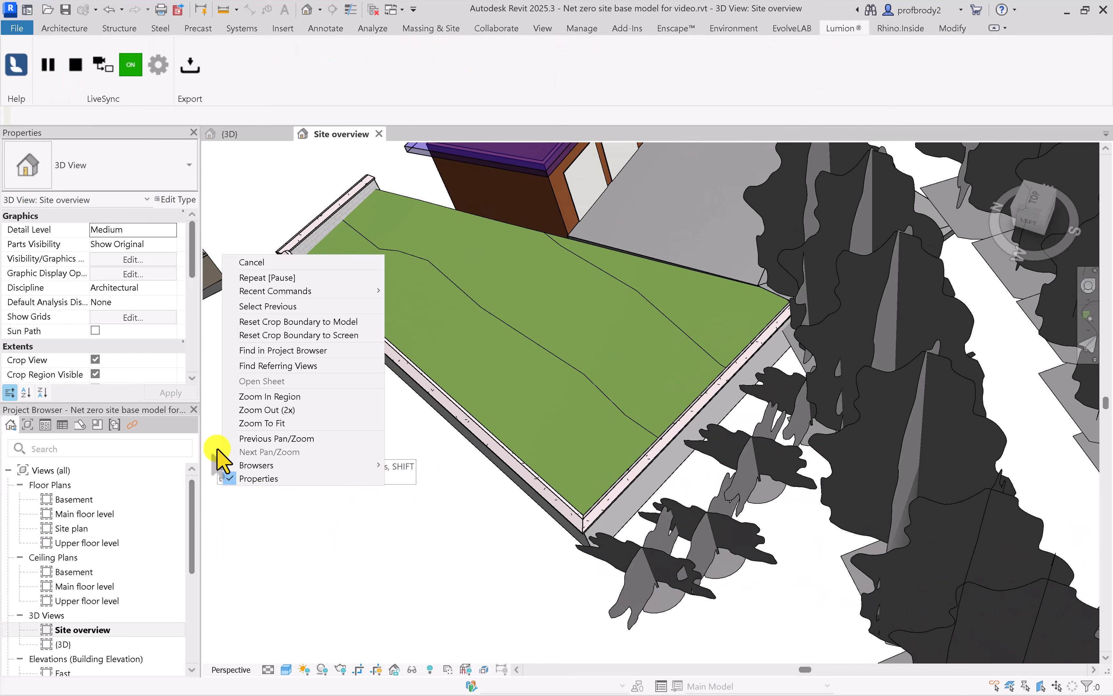
key(Escape)
shift+middle_drag(368, 592, 550, 308)
scroll(554, 400, down, 2)
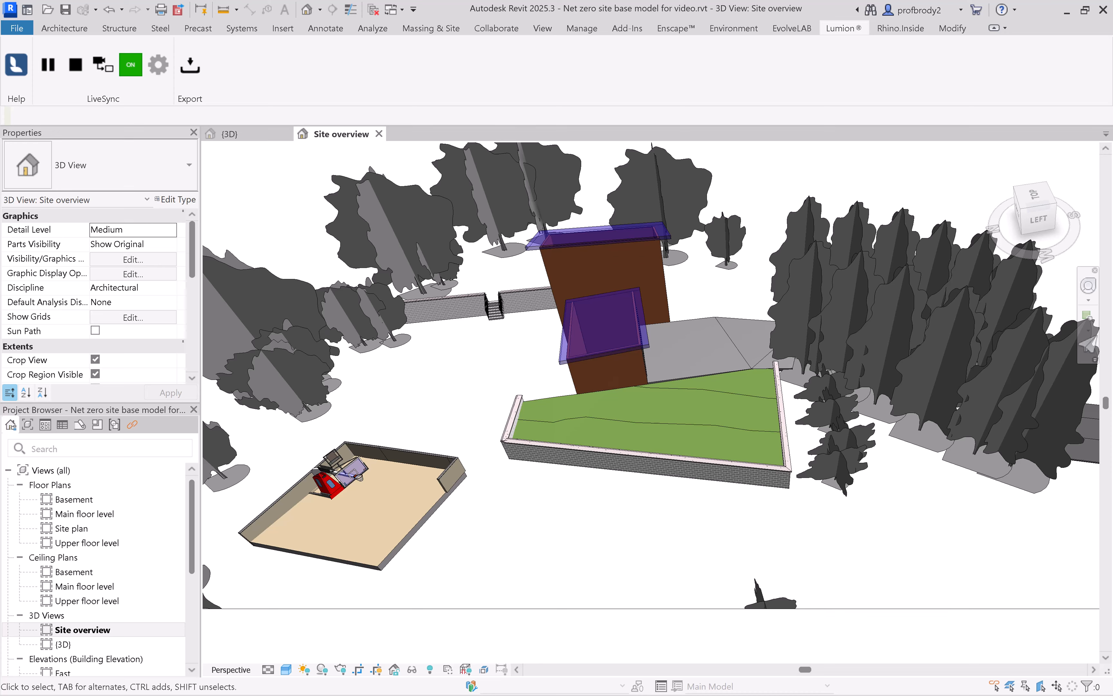
click(994, 403)
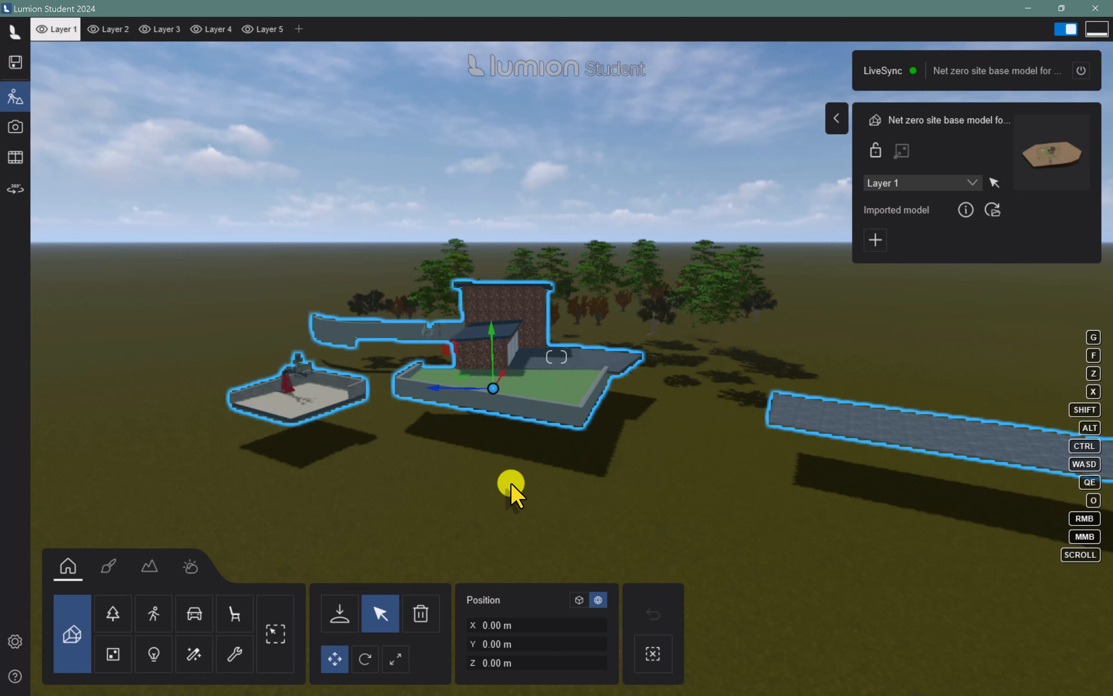
key(w)
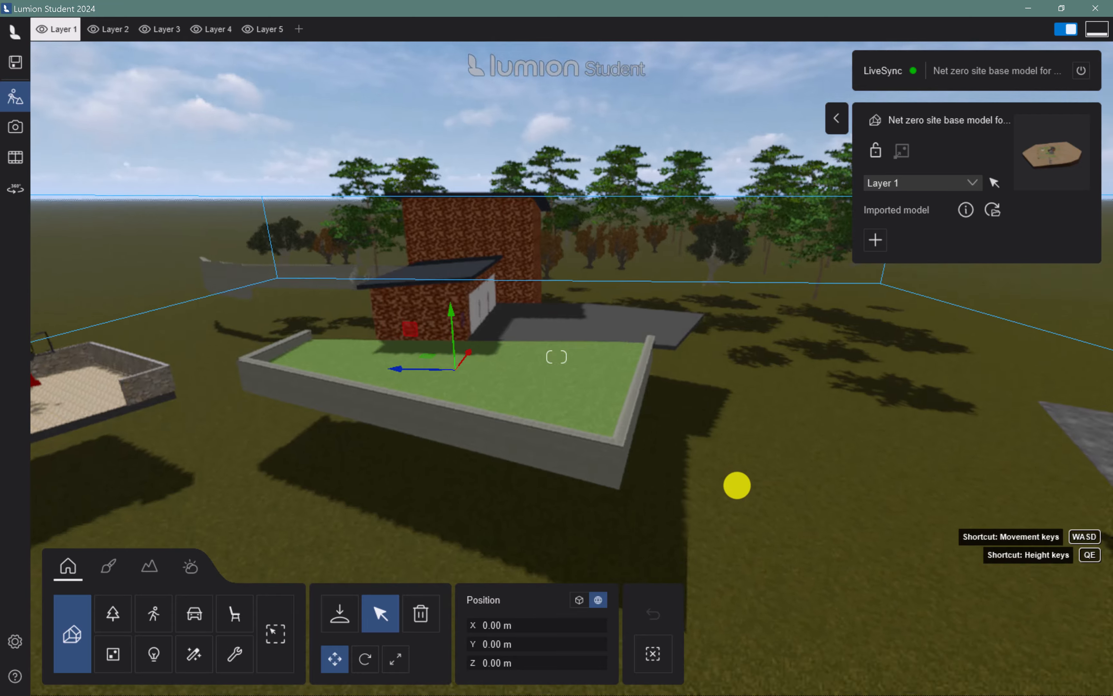
mouse_move(736, 485)
right_down()
mouse_move(749, 489)
mouse_move(737, 484)
right_up()
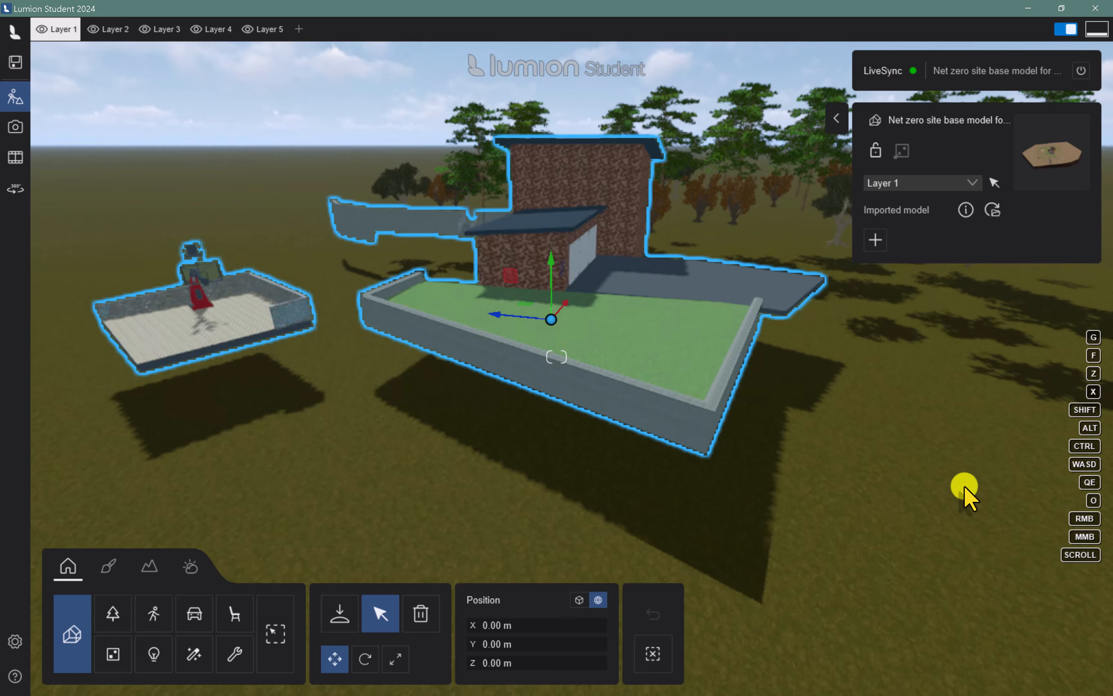
key(s)
right_drag(829, 497, 828, 497)
key(w)
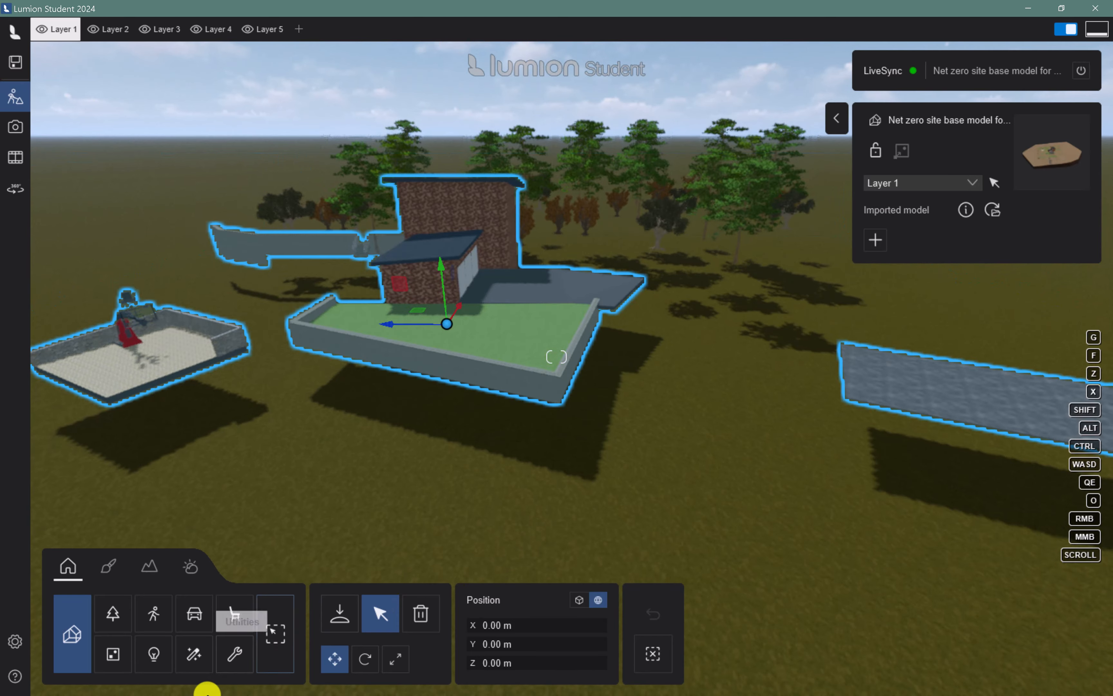
Raise the Lumion landscape around the house and lawn with the height brush at a size of 4.3
click(153, 570)
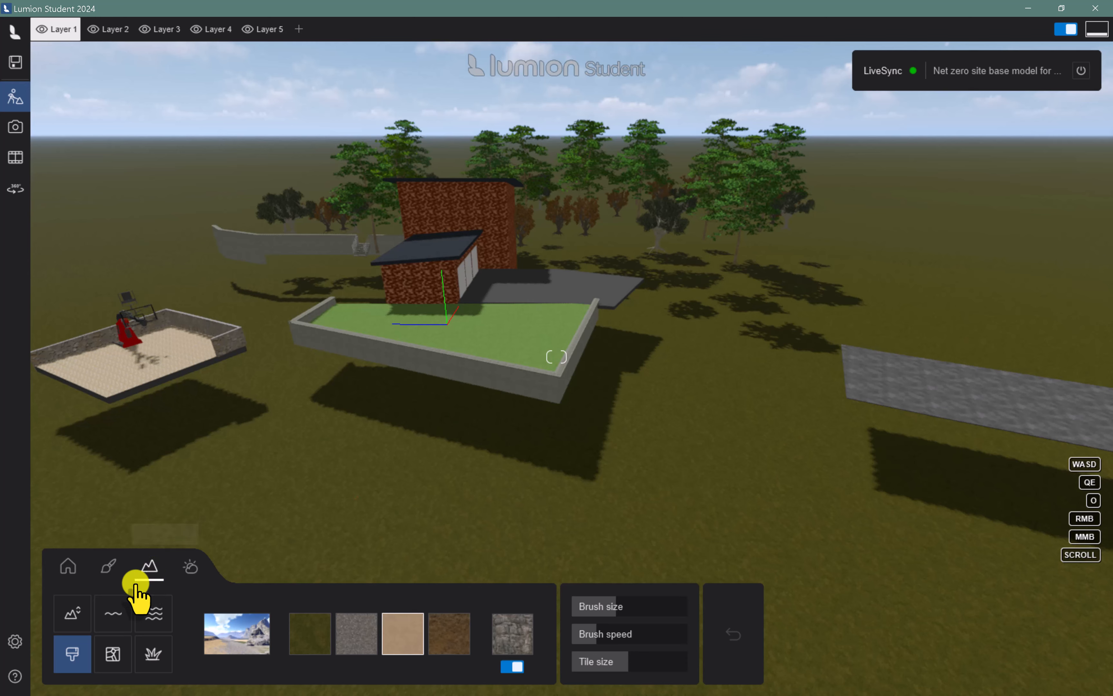
click(71, 616)
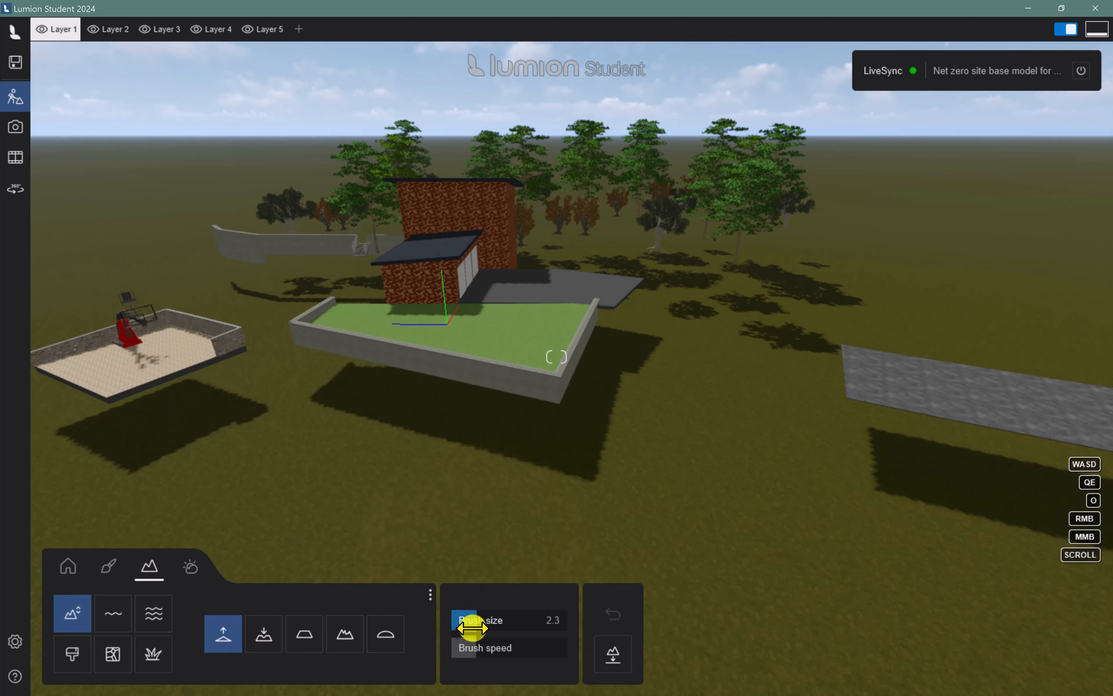
drag(531, 631, 544, 631)
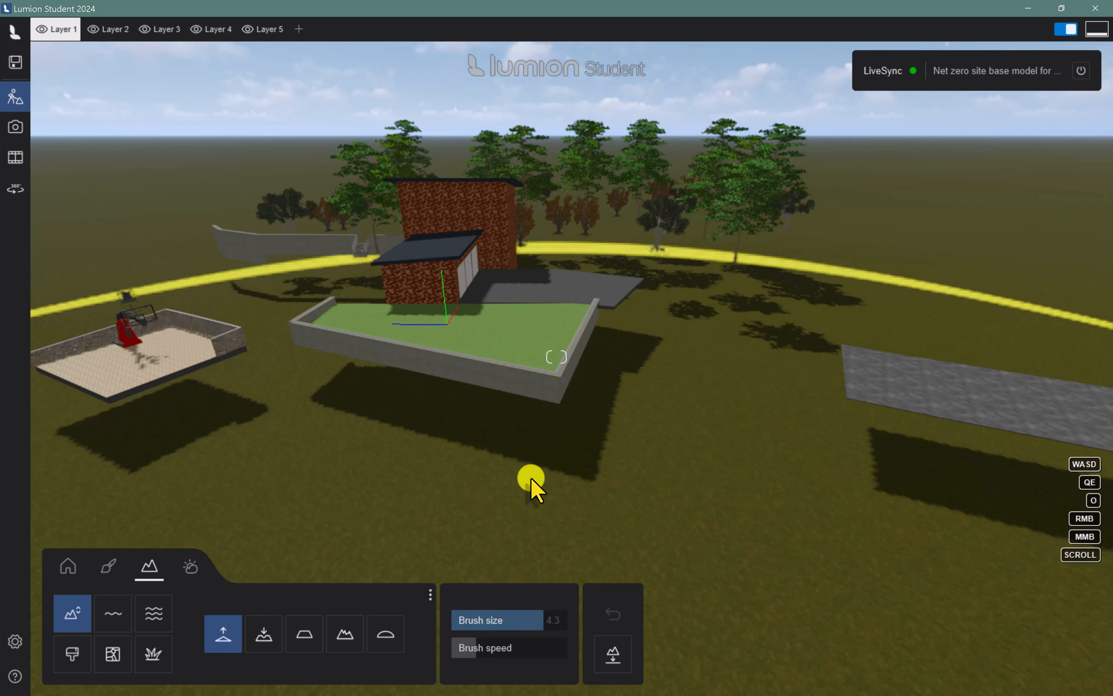
mouse_move(521, 428)
mouse_down()
mouse_move(514, 420)
mouse_move(522, 428)
mouse_up()
mouse_move(760, 433)
mouse_down()
mouse_move(877, 433)
mouse_move(594, 422)
mouse_move(738, 494)
mouse_up()
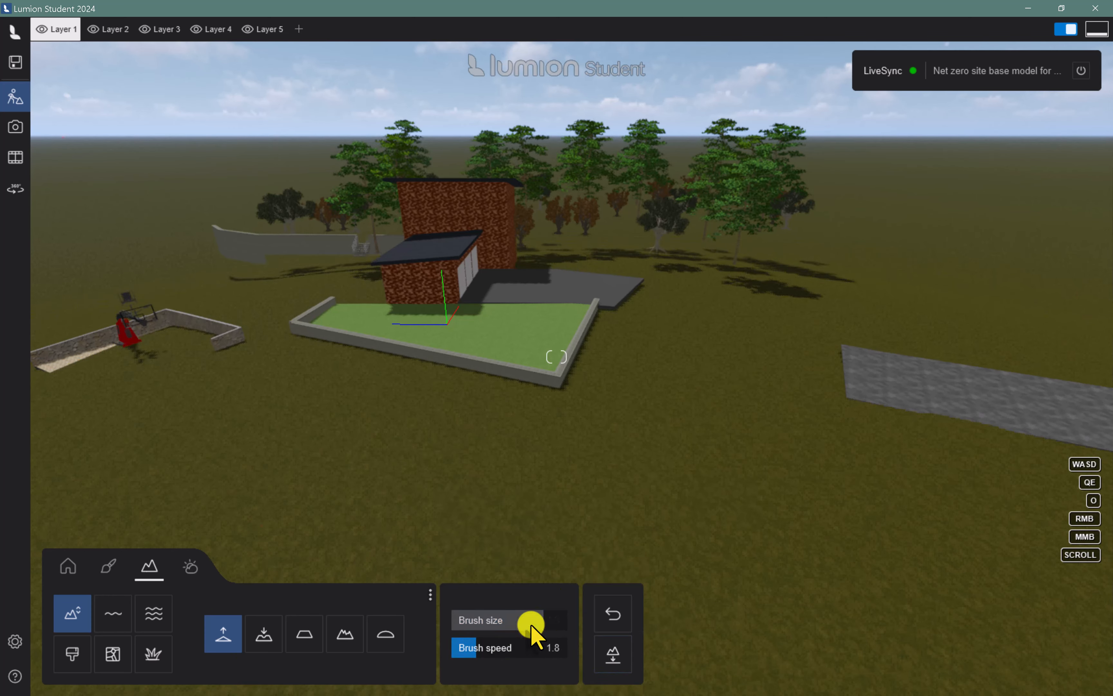
Lower the terrain in front of the lawn and along the road slab, using a smaller and slower brush
click(263, 634)
click(435, 403)
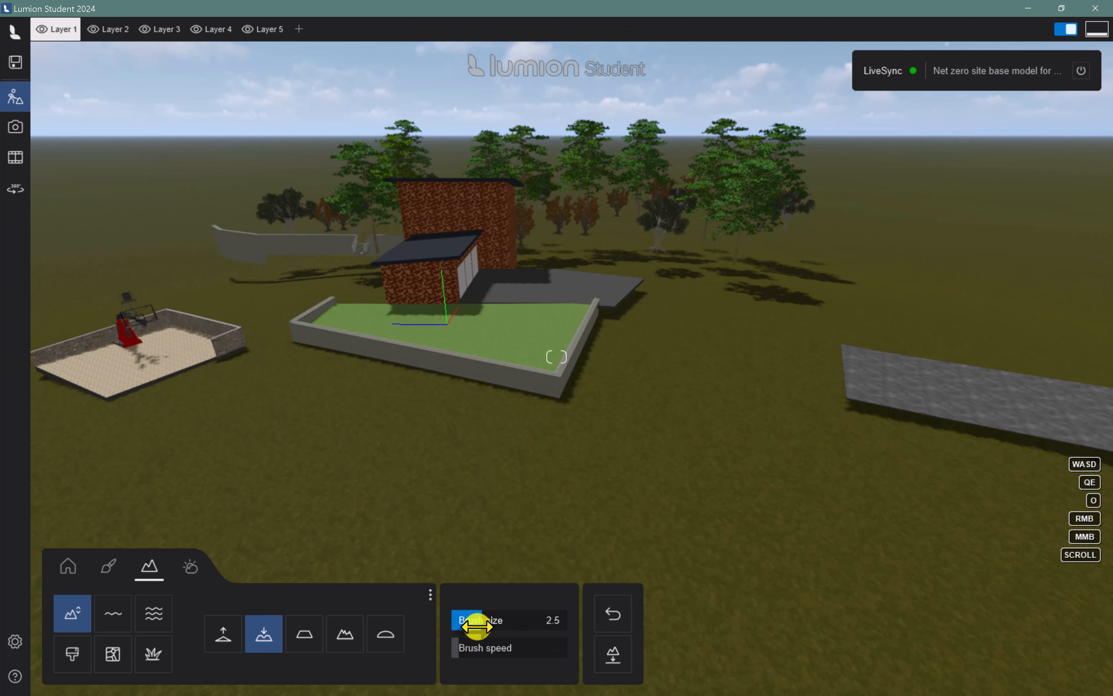
drag(841, 404, 994, 428)
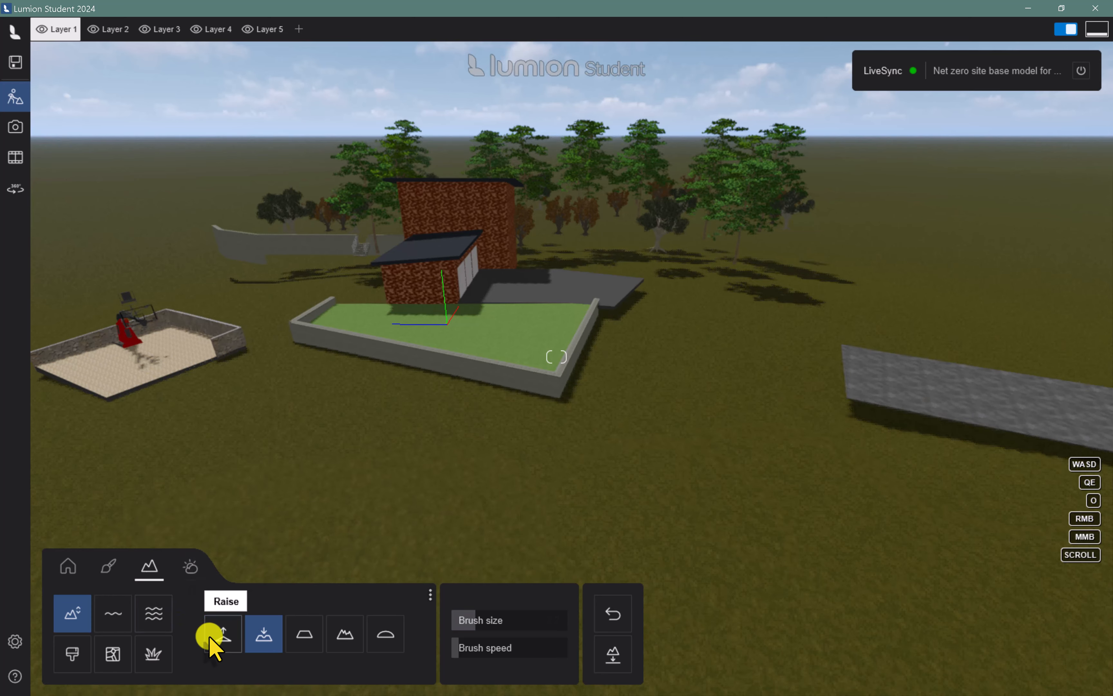
Raise the terrain up against the road slab and between the lawn's retaining wall and the basketball court
click(220, 639)
mouse_move(899, 429)
mouse_down()
mouse_move(946, 454)
mouse_move(874, 404)
mouse_move(1005, 417)
mouse_move(1083, 462)
mouse_move(1076, 452)
mouse_up()
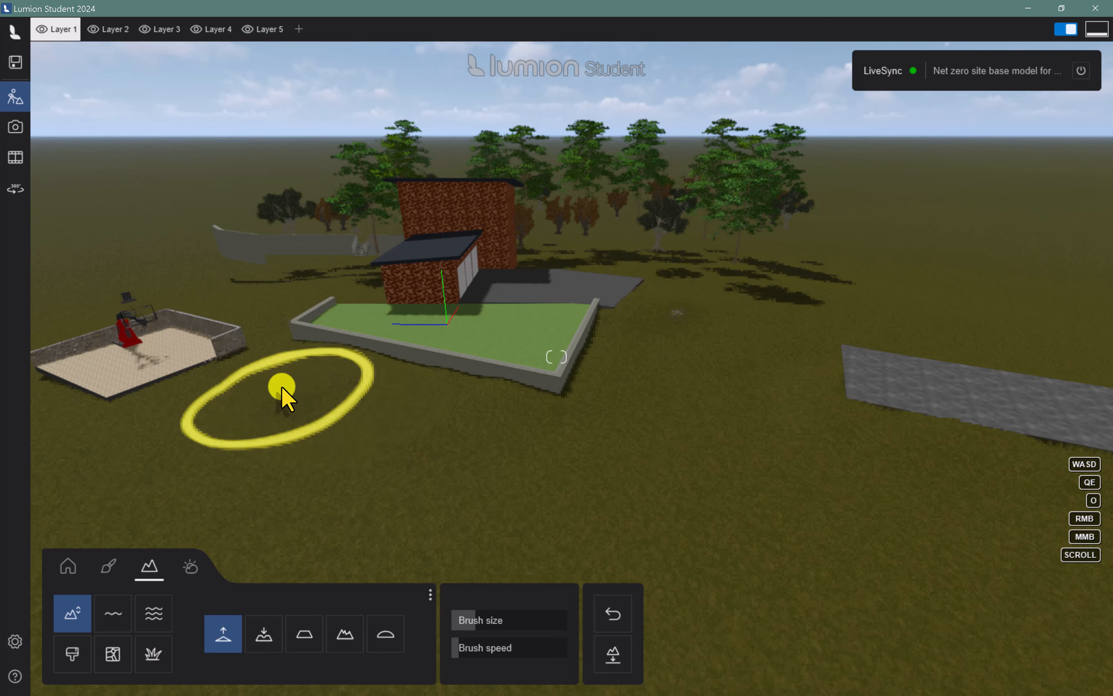
drag(264, 391, 161, 398)
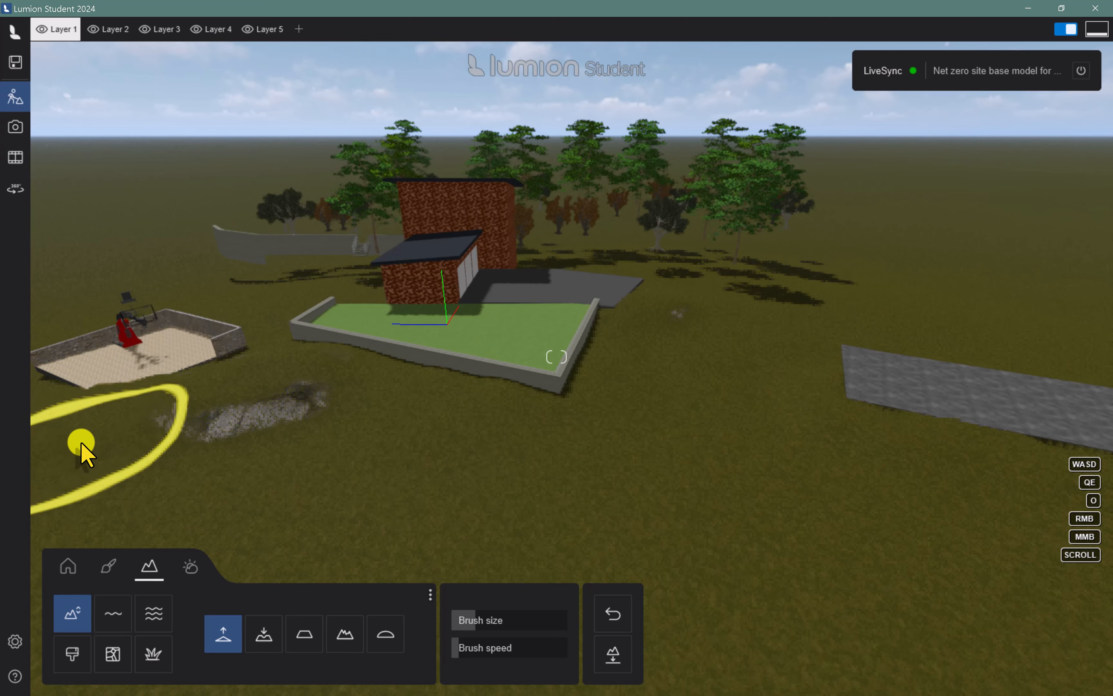
Lower the ground covering the basketball court's edge and smooth the rocky mound beside the court
scroll(120, 428, down, 3)
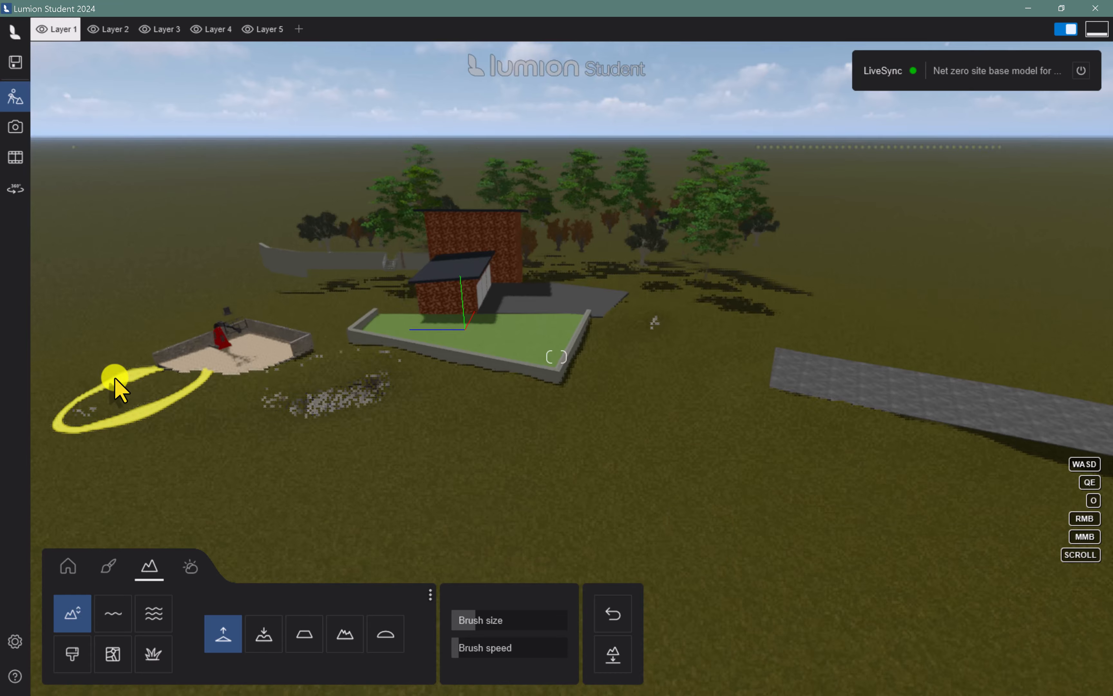
scroll(343, 308, up, 2)
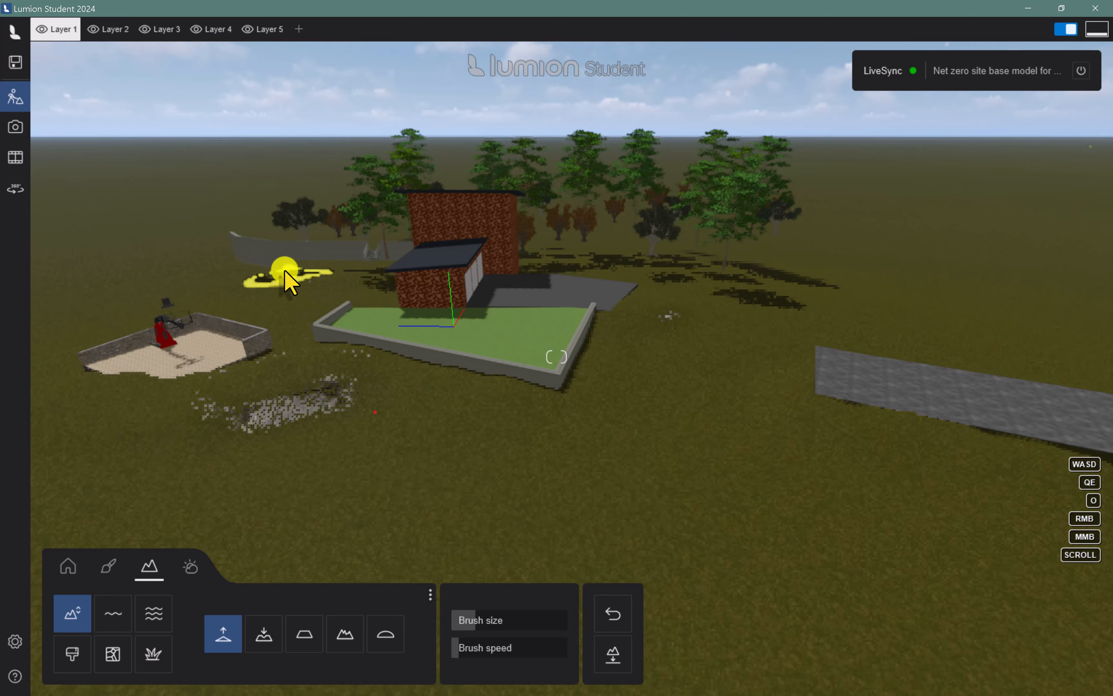
key(w)
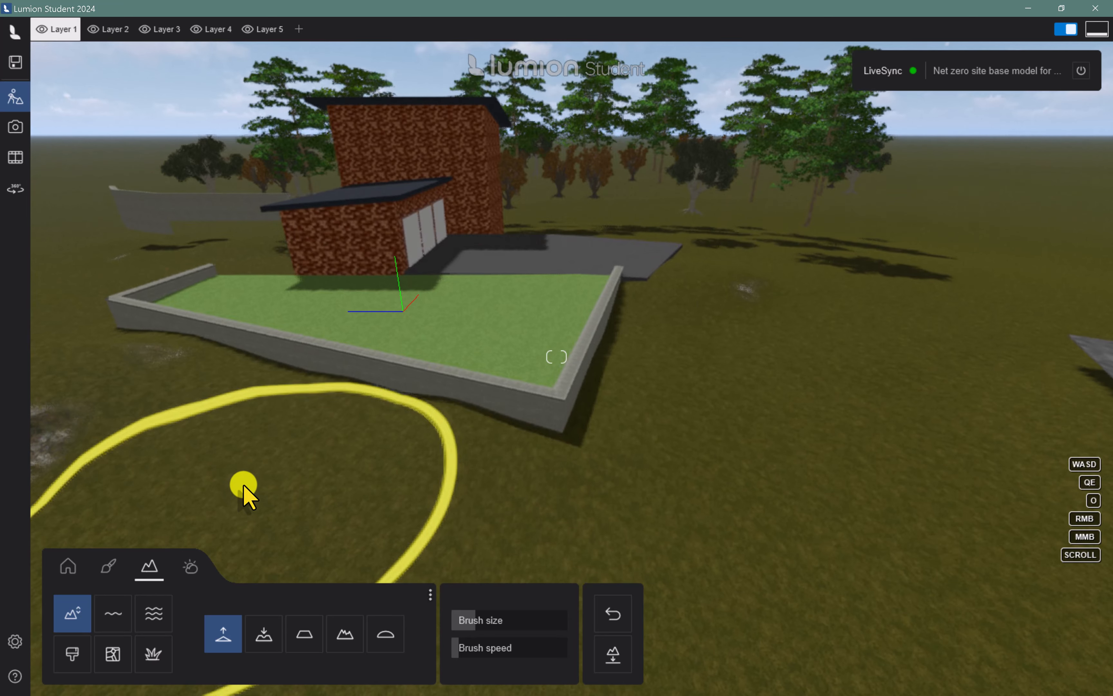
key(a)
key(a)
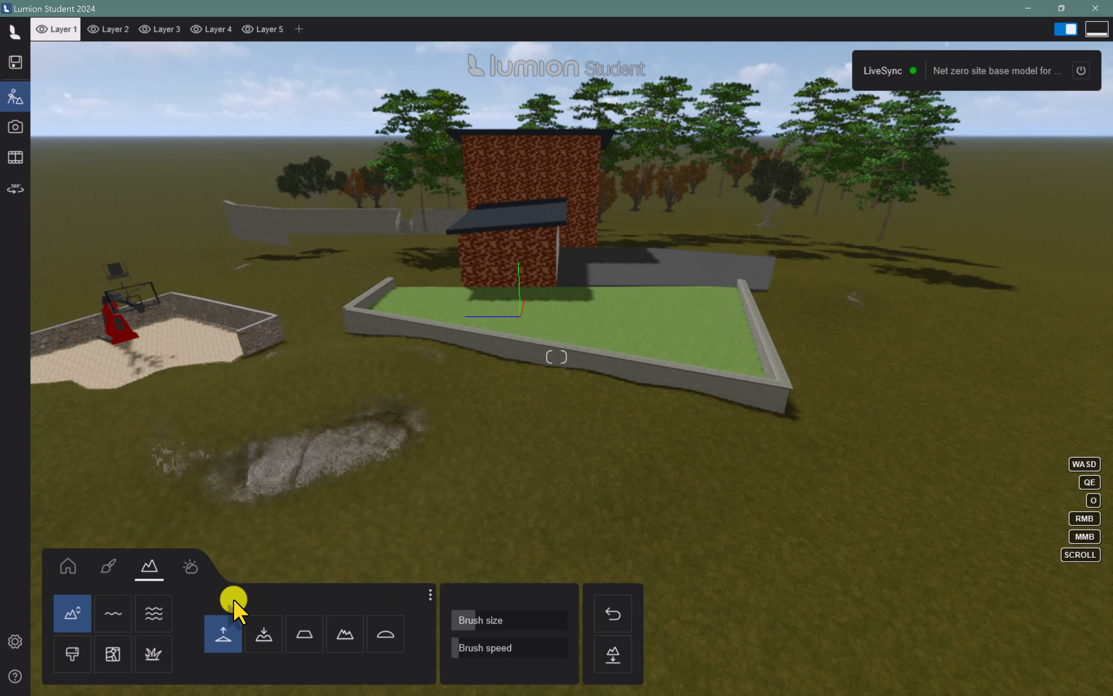
click(263, 637)
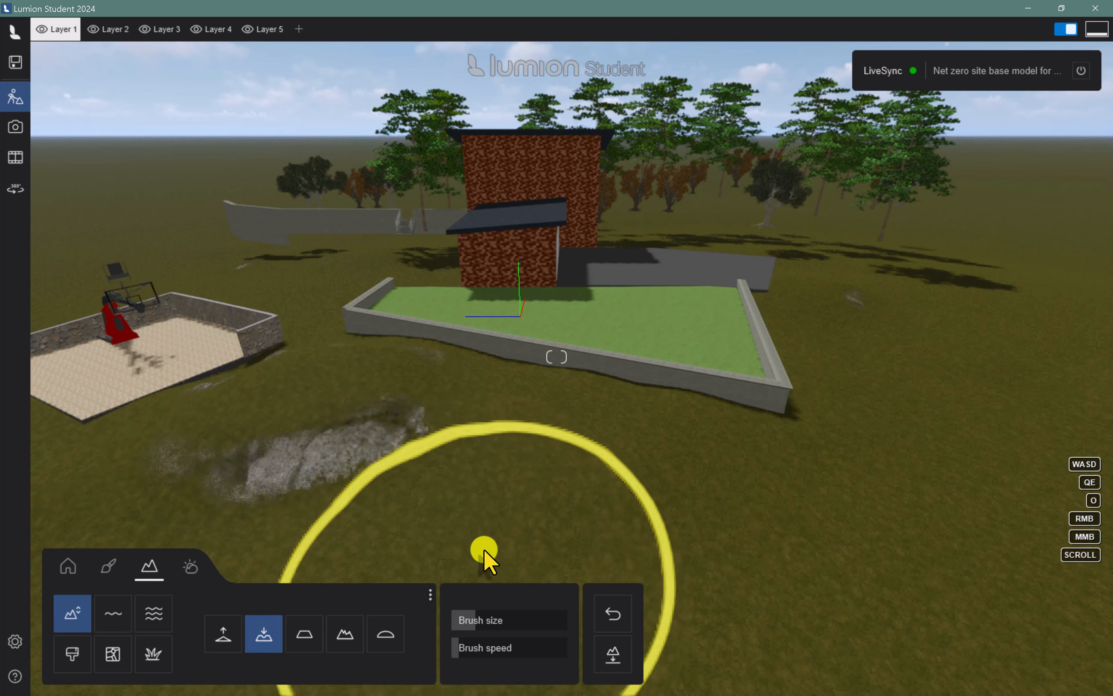
click(378, 638)
mouse_move(355, 496)
mouse_down()
mouse_move(372, 410)
mouse_move(317, 499)
mouse_up()
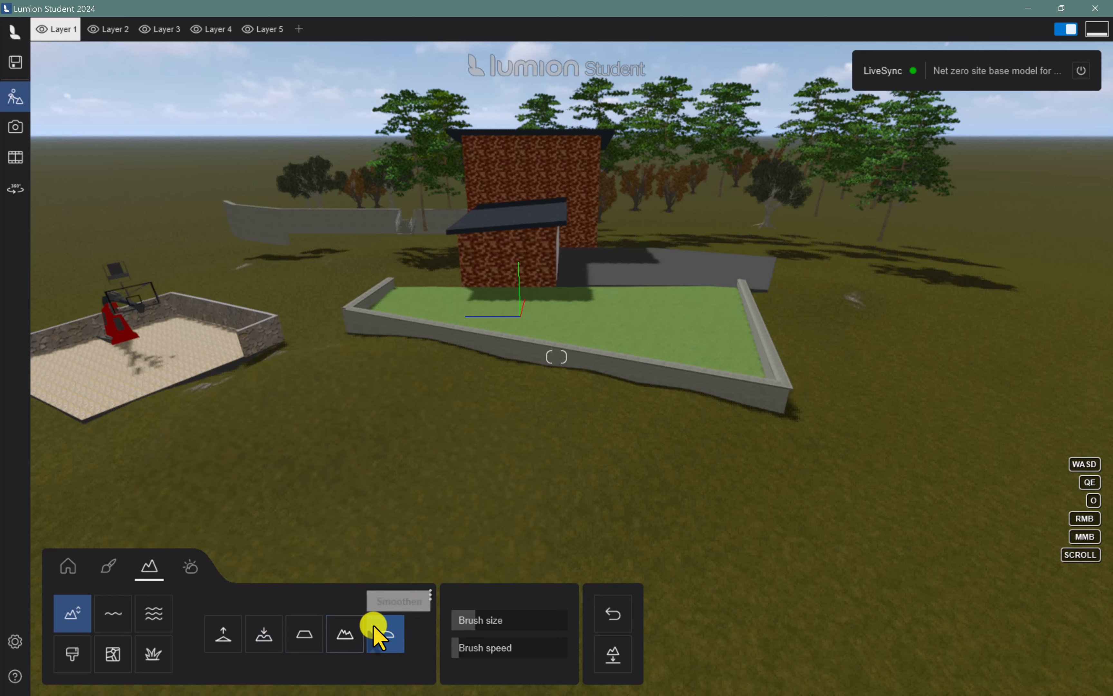
Roughen the ground in front of the lawn wall and raise the terrain near the far retaining wall
click(348, 639)
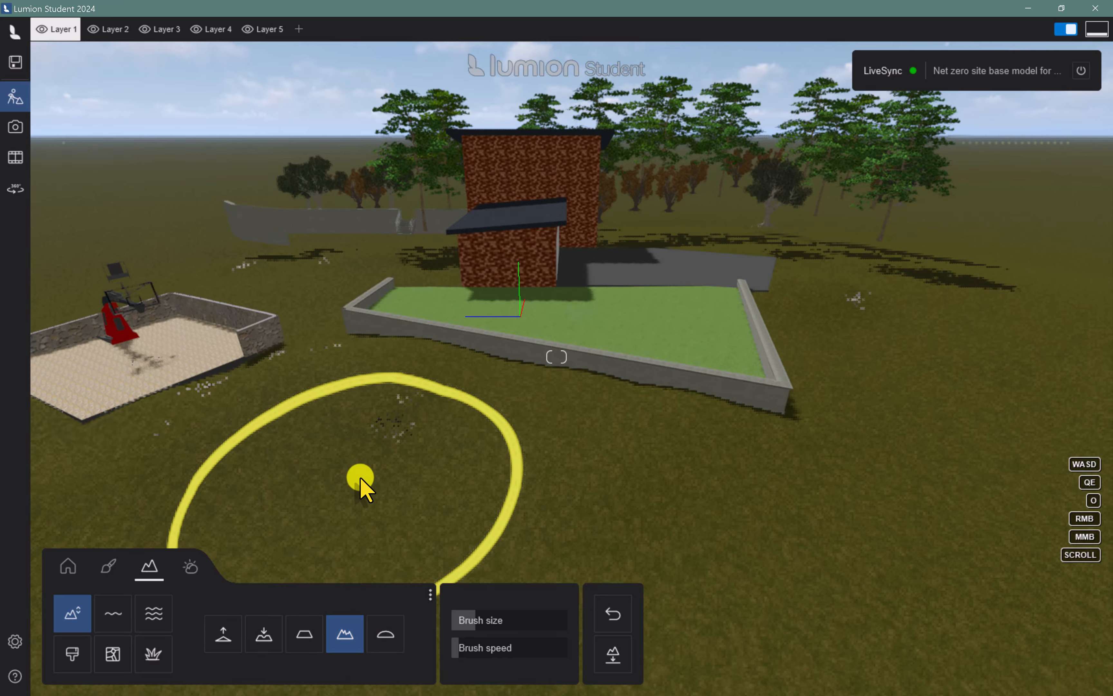
mouse_move(360, 484)
mouse_down()
mouse_move(373, 454)
mouse_move(273, 442)
mouse_move(124, 455)
mouse_up()
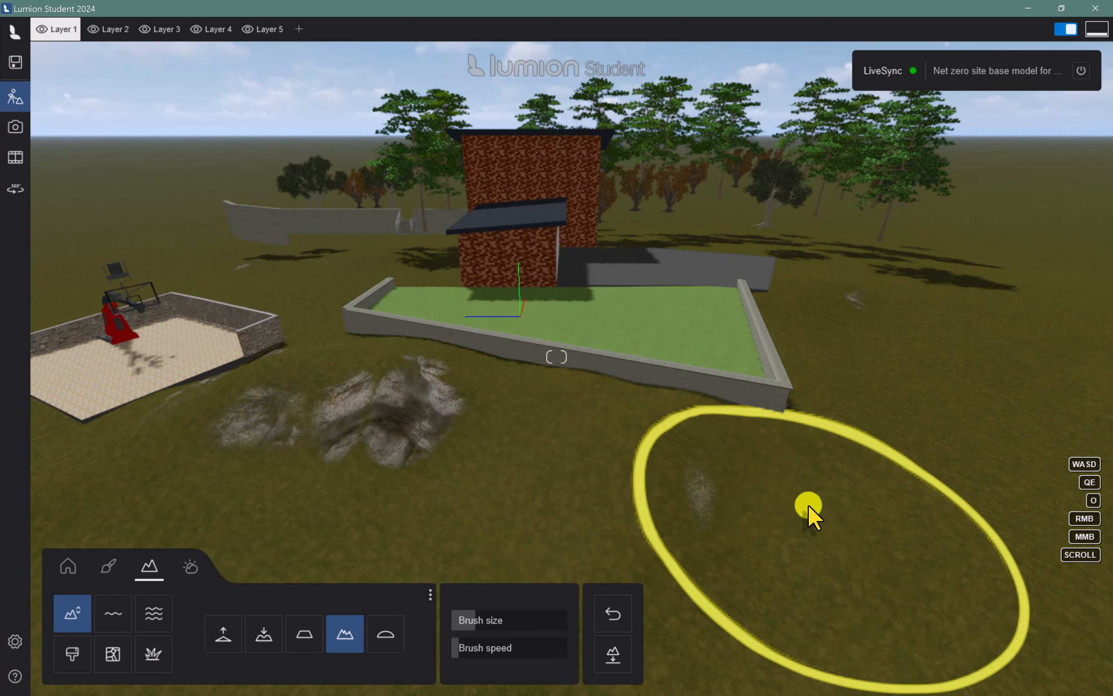
drag(238, 231, 280, 250)
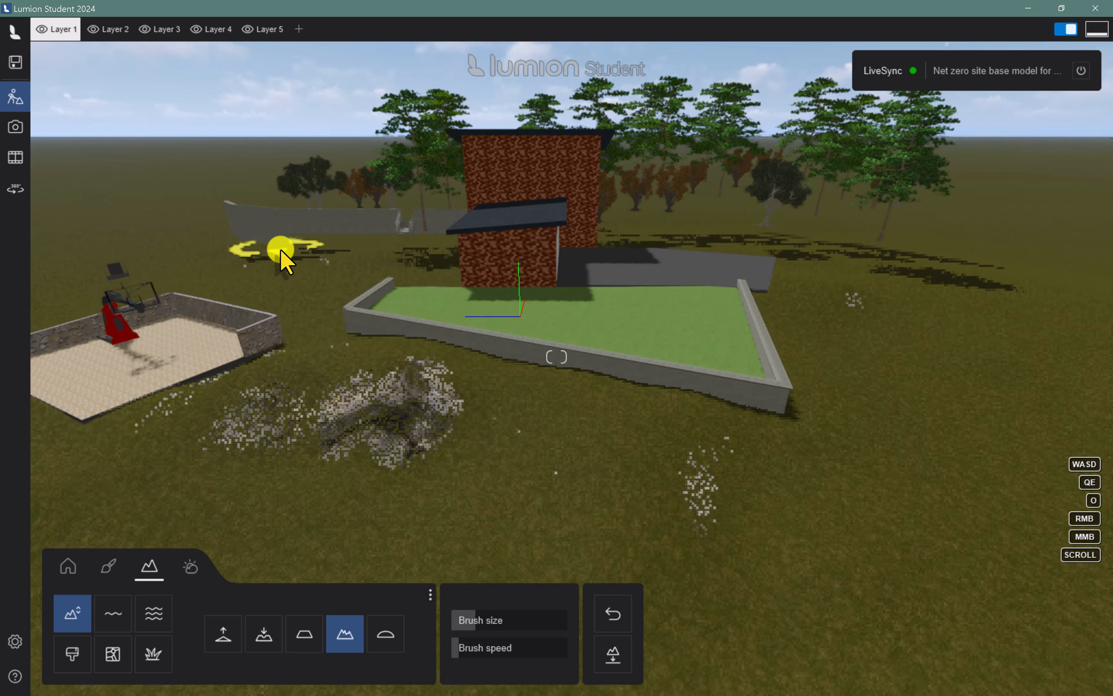
click(225, 644)
mouse_move(218, 193)
mouse_down()
mouse_move(273, 248)
mouse_move(199, 219)
mouse_up()
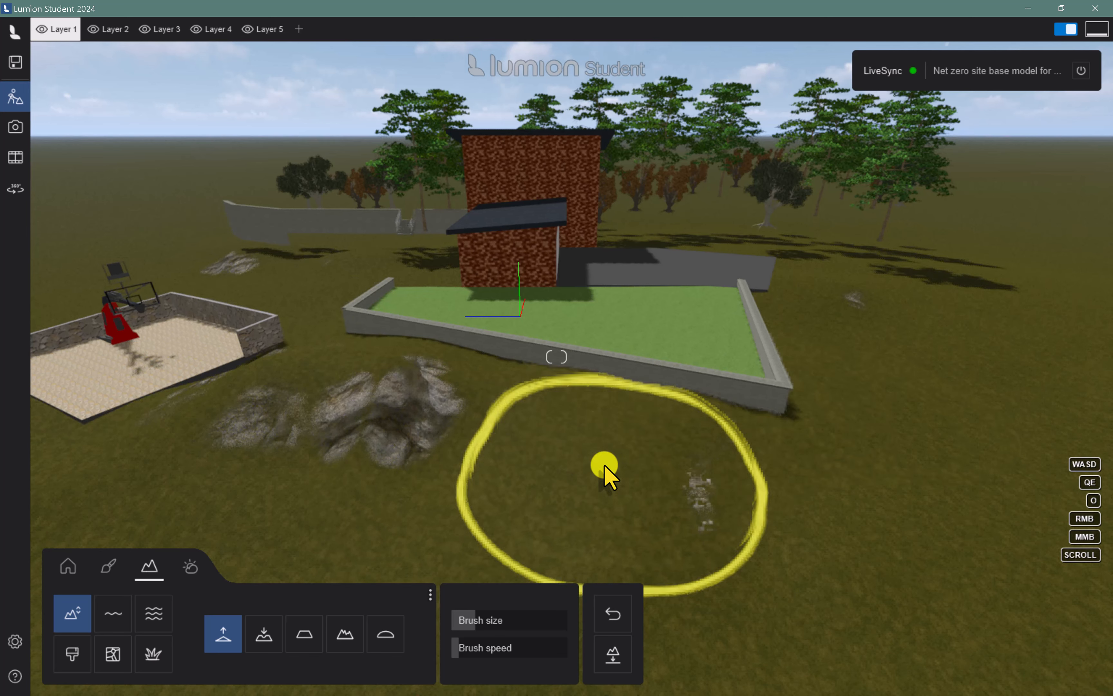
Flatten the landscape and load the saved terrain height map "Net zero site.dds" from the Desktop
click(612, 654)
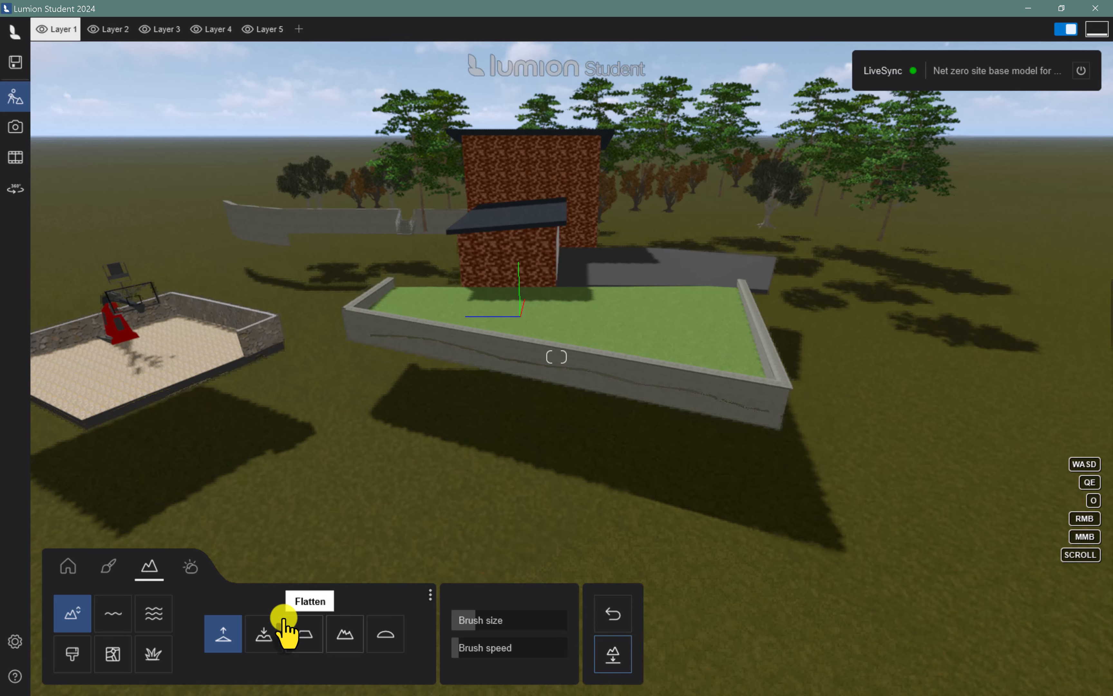
click(431, 599)
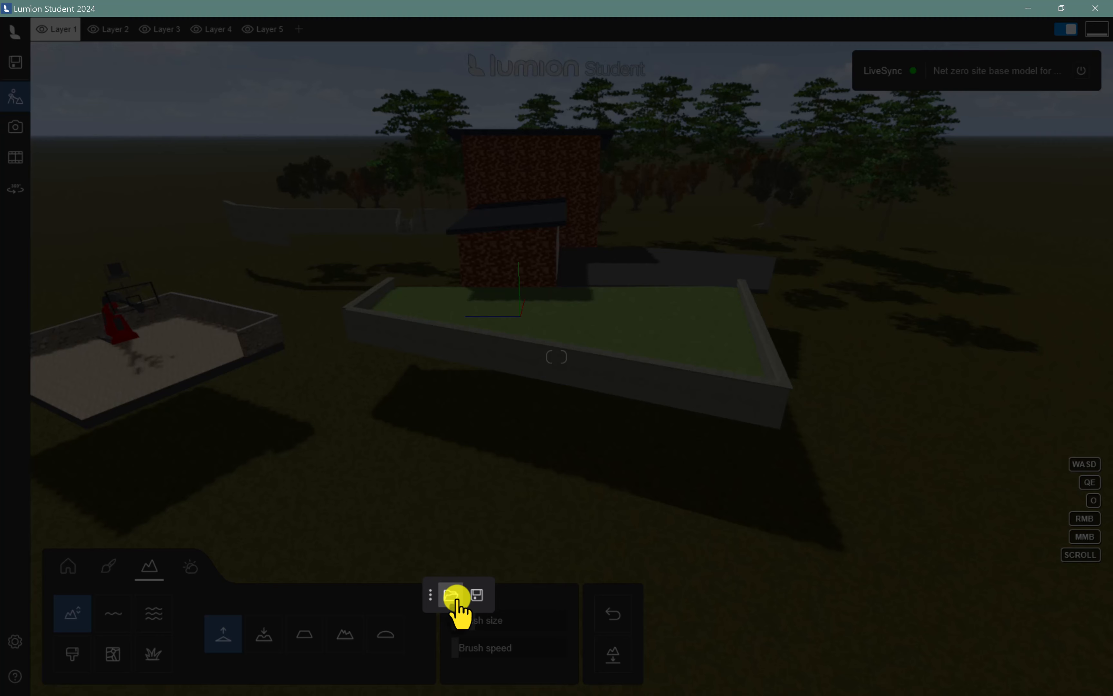
click(452, 595)
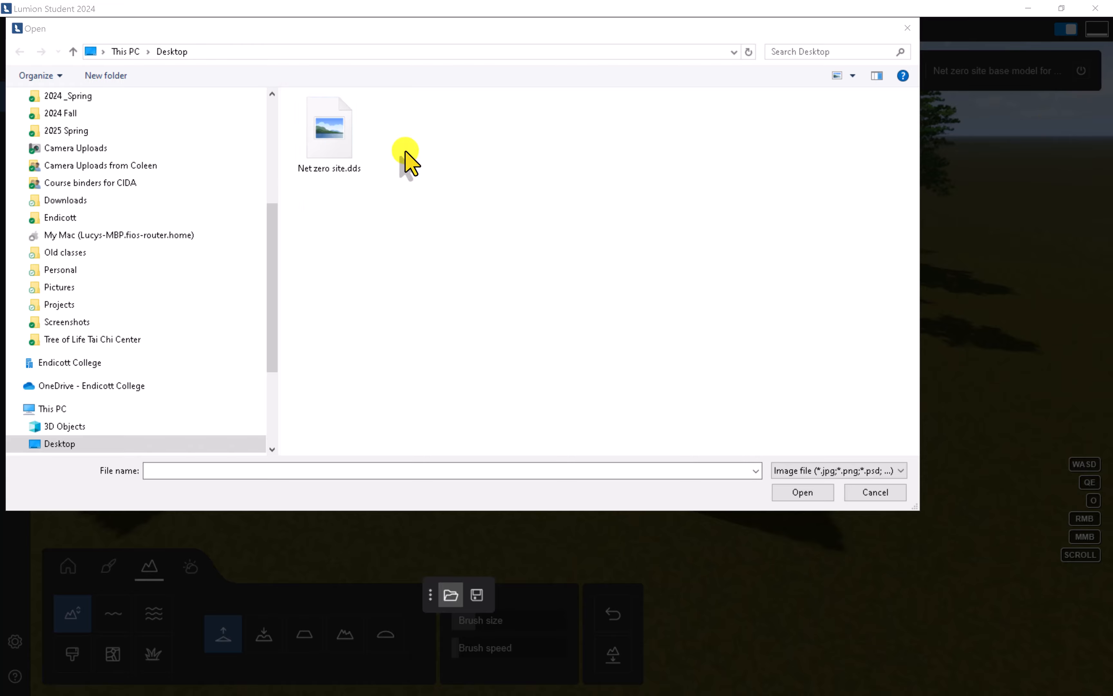
double_click(325, 142)
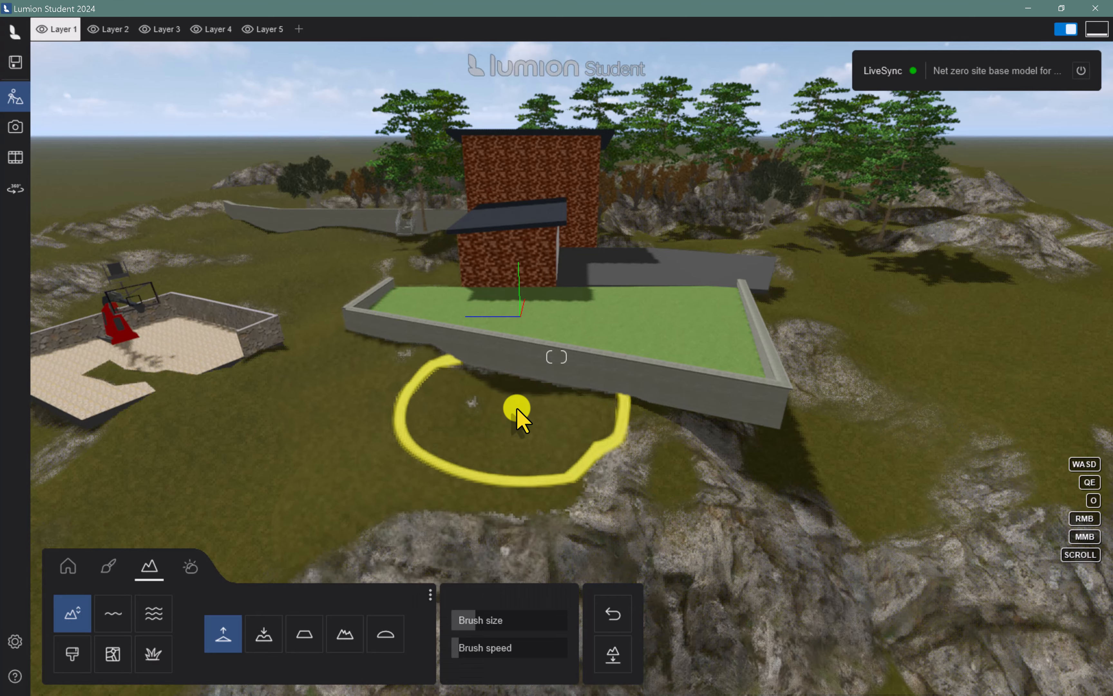
scroll(528, 416, down, 1)
scroll(557, 428, up, 3)
scroll(557, 428, down, 4)
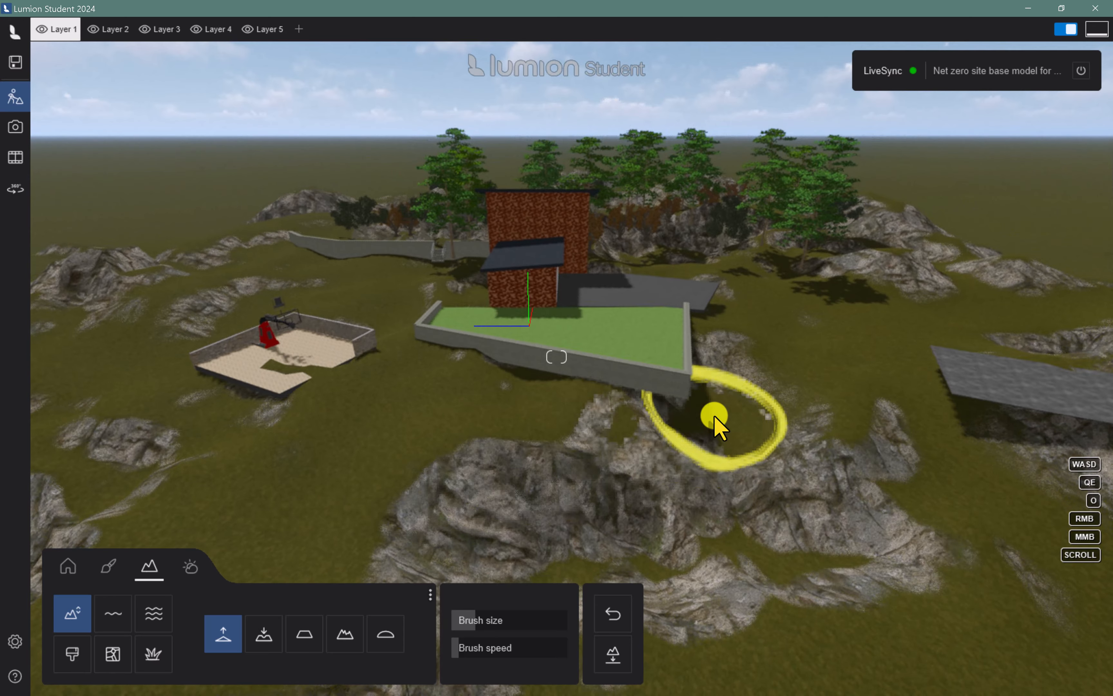
Raise the terrain under the basketball court's open front edge
key(a)
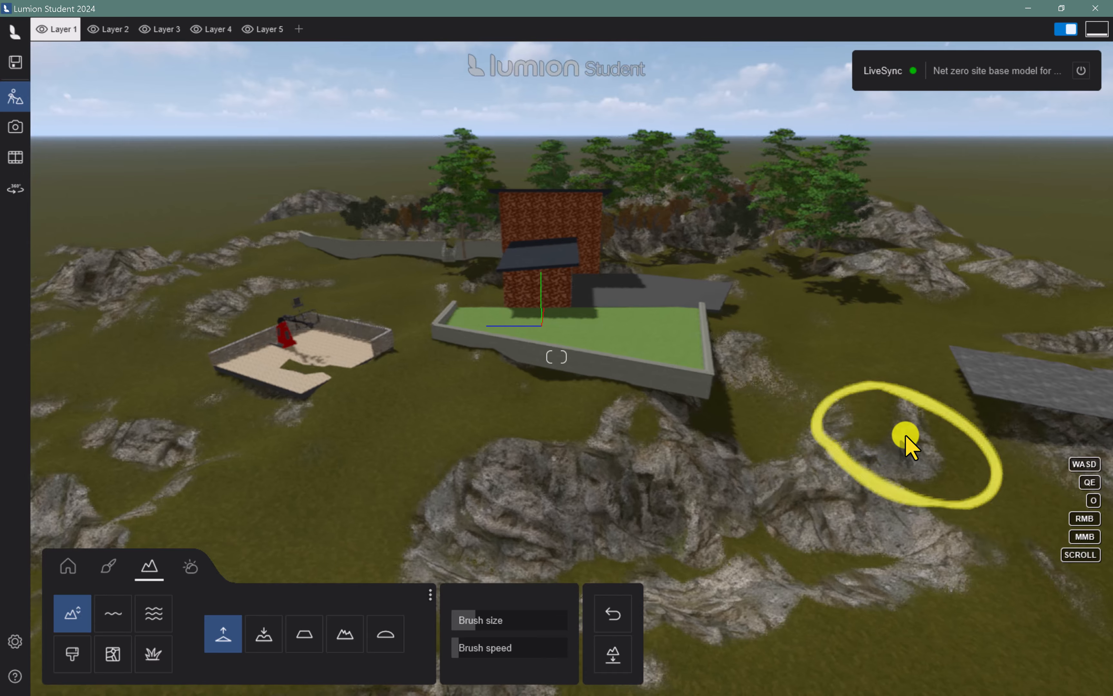
key(d)
key(a)
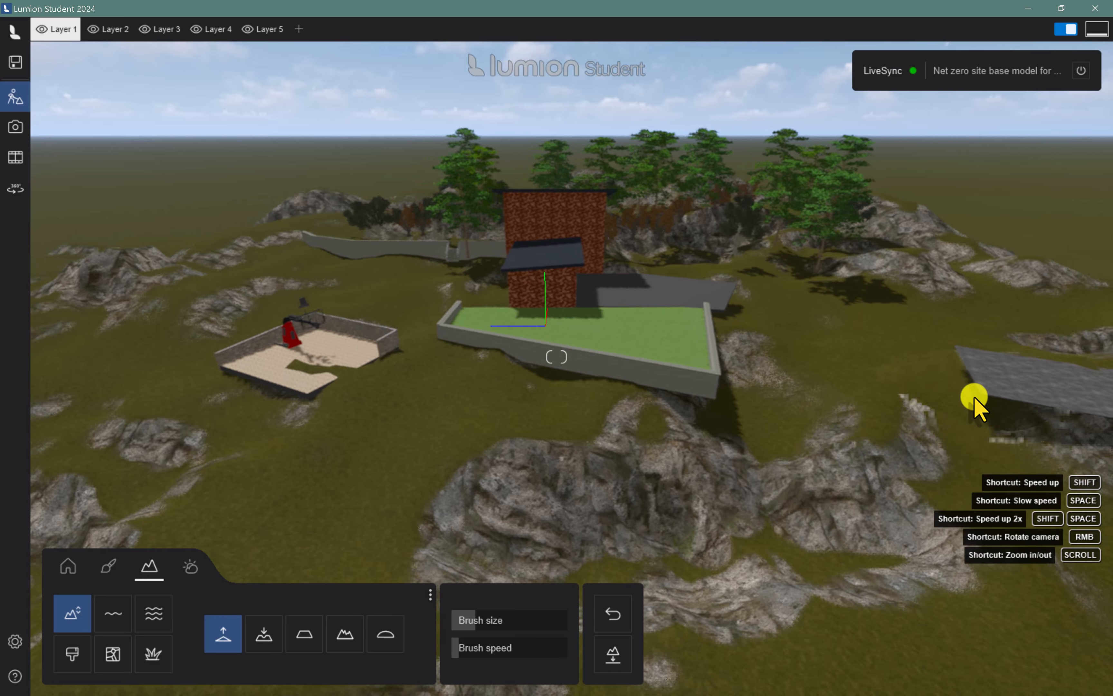
key(a)
key(a)
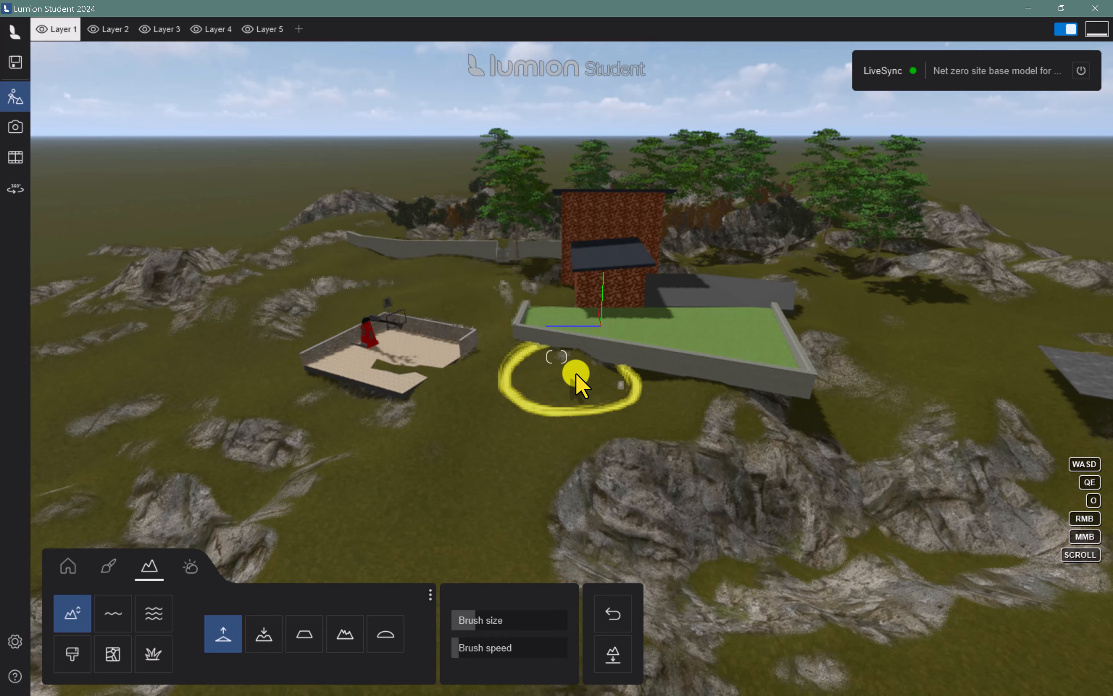
key(w)
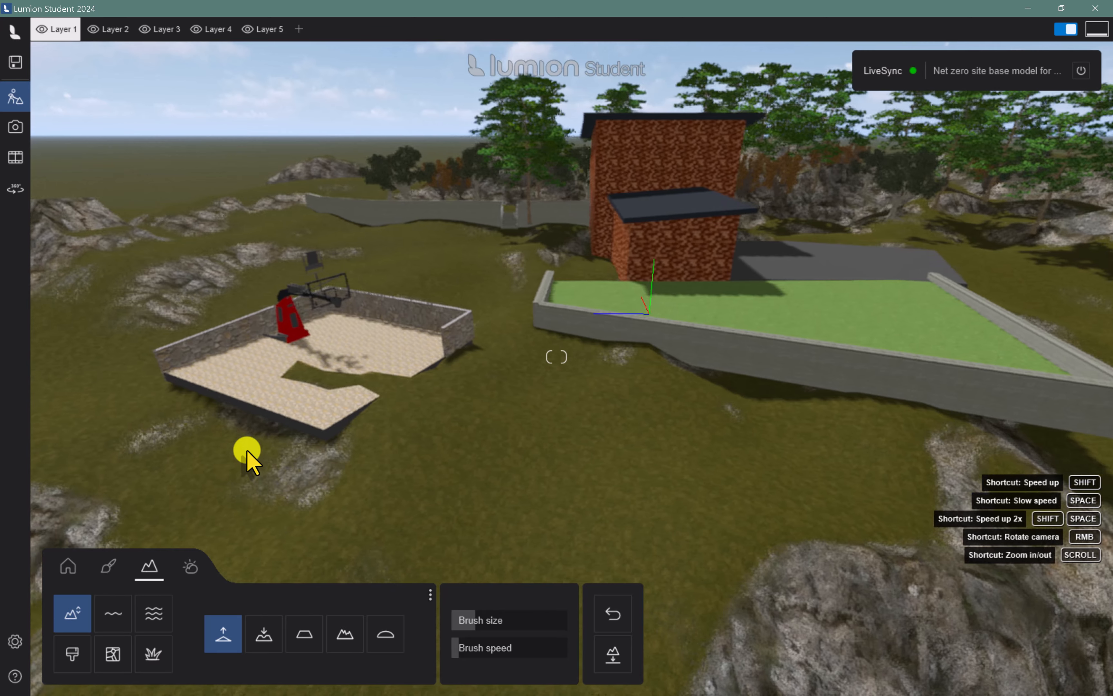
key(w)
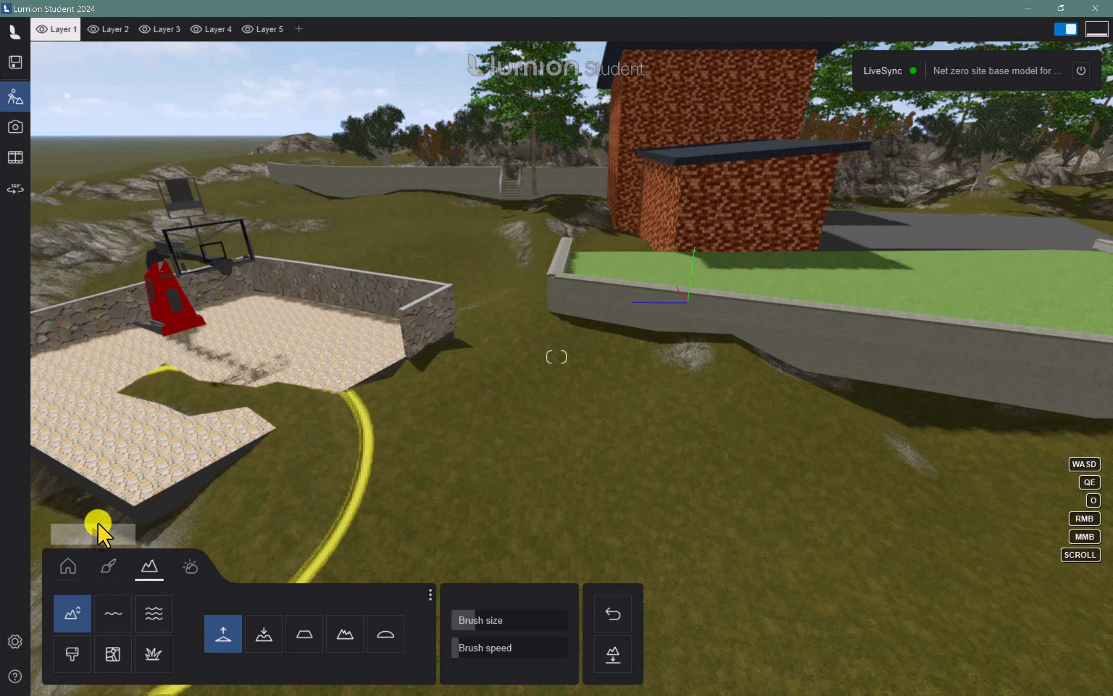
key(s)
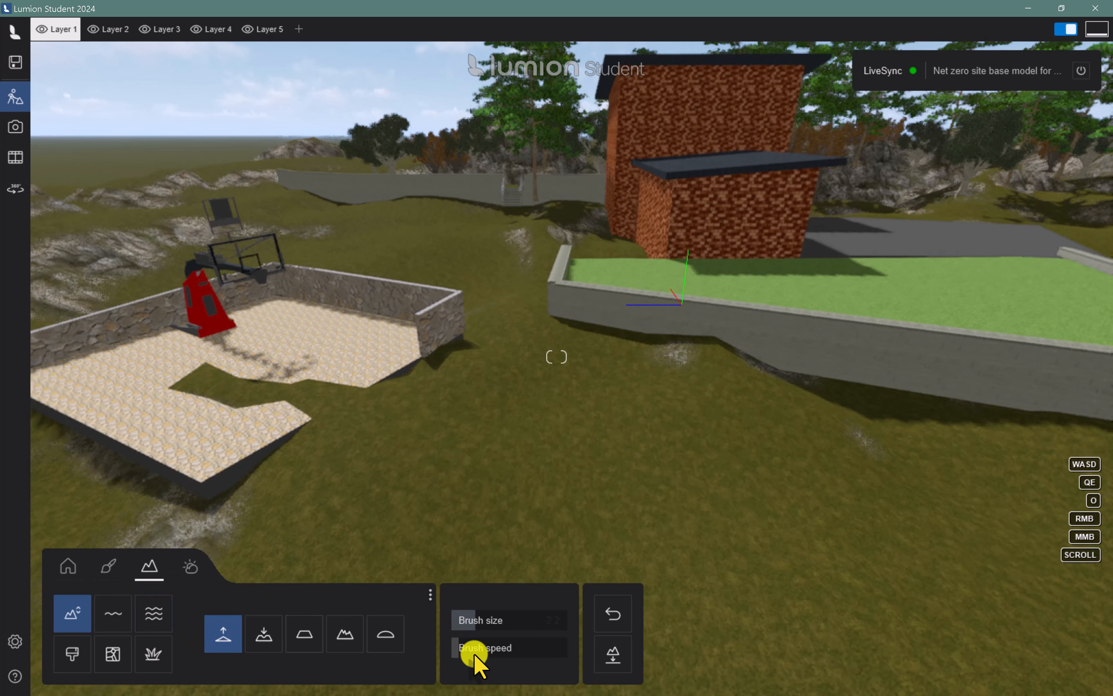
key(a)
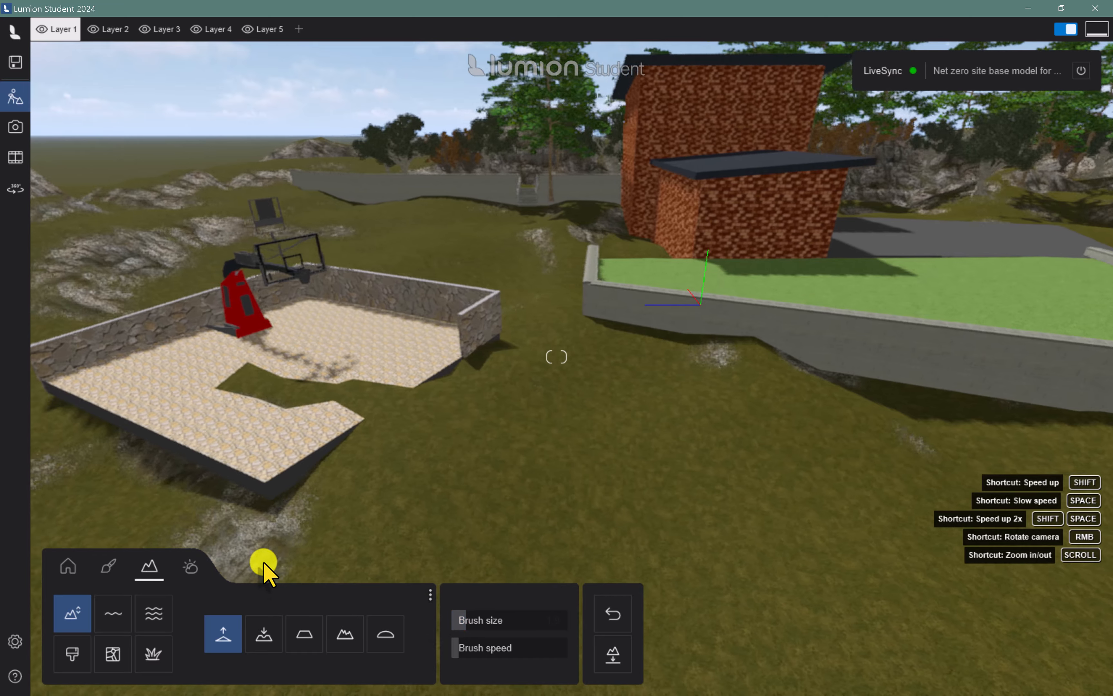
mouse_move(283, 496)
mouse_down()
mouse_move(198, 441)
mouse_move(144, 437)
mouse_move(366, 483)
mouse_move(310, 490)
mouse_move(241, 475)
mouse_move(124, 425)
mouse_move(596, 576)
mouse_up()
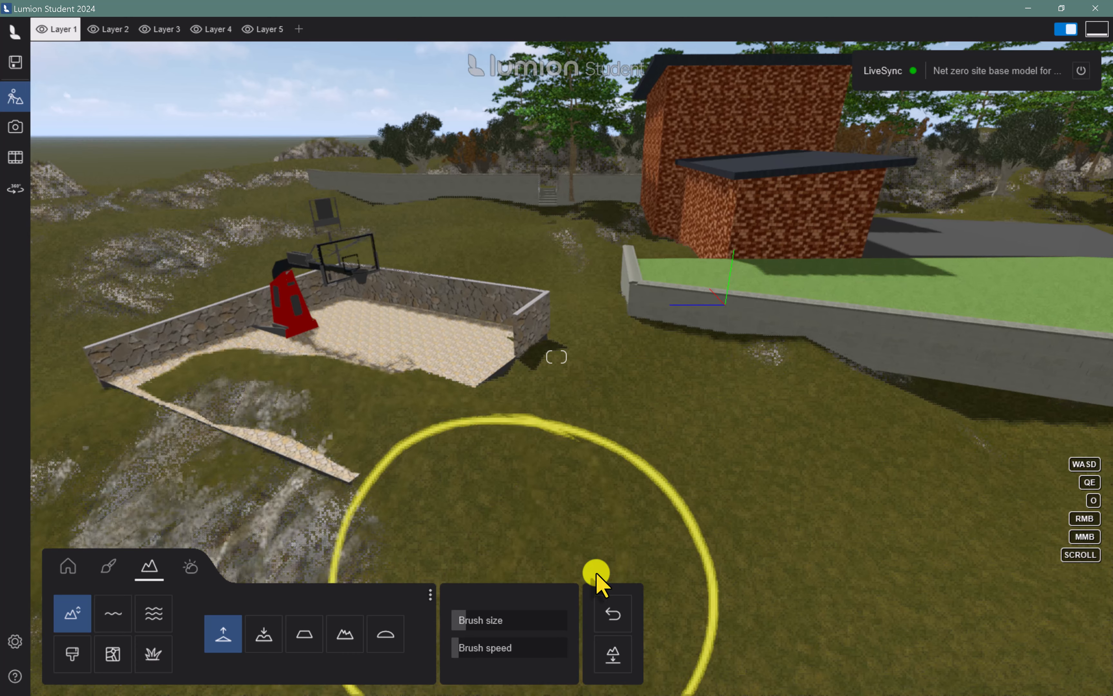
Shrink the terrain brush and lower the ground covering the basketball court's paving
click(480, 662)
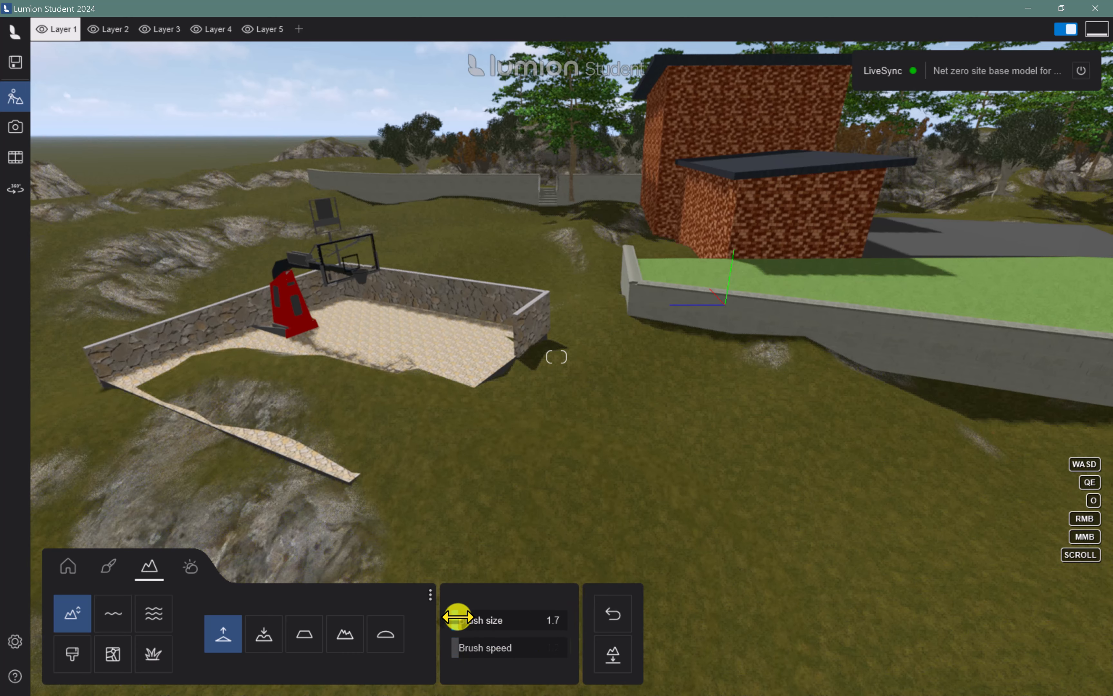
mouse_move(321, 429)
mouse_down()
mouse_move(340, 392)
mouse_move(360, 383)
mouse_move(285, 368)
mouse_move(259, 380)
mouse_move(311, 373)
mouse_move(366, 397)
mouse_move(340, 409)
mouse_move(392, 410)
mouse_move(273, 435)
mouse_move(330, 522)
mouse_move(258, 577)
mouse_up()
click(265, 634)
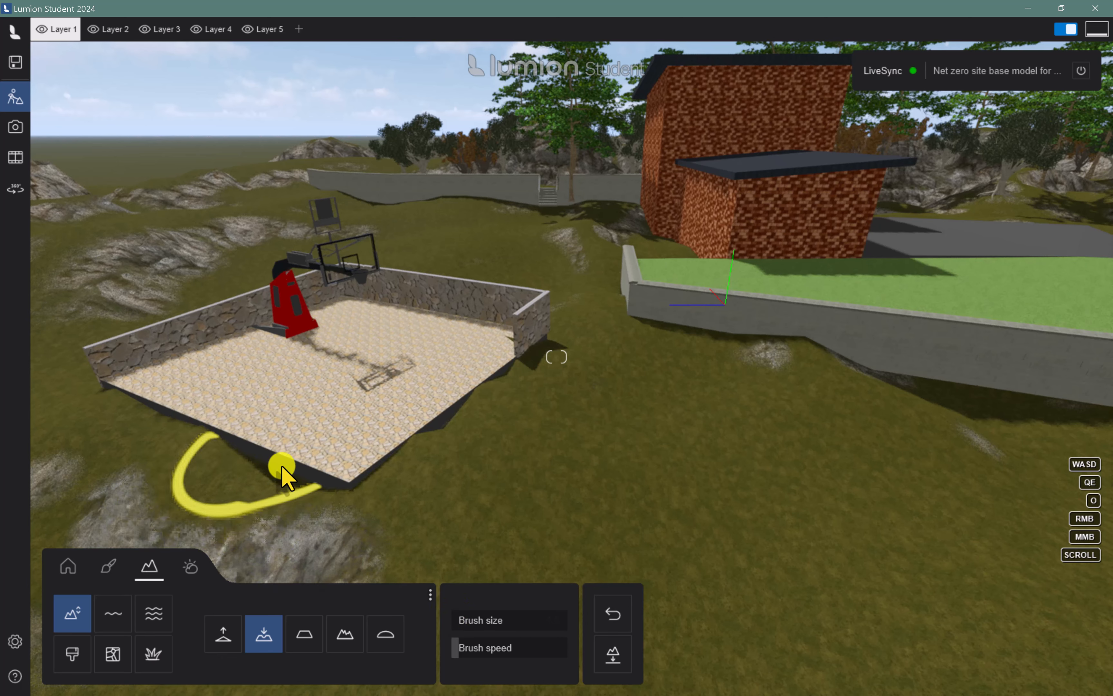
Raise the ground against the basketball court's front edge and along the base of the lawn's front retaining wall
click(223, 648)
mouse_move(239, 444)
mouse_down()
mouse_move(298, 484)
mouse_move(280, 472)
mouse_move(330, 477)
mouse_move(318, 480)
mouse_move(348, 497)
mouse_up()
drag(773, 354, 823, 386)
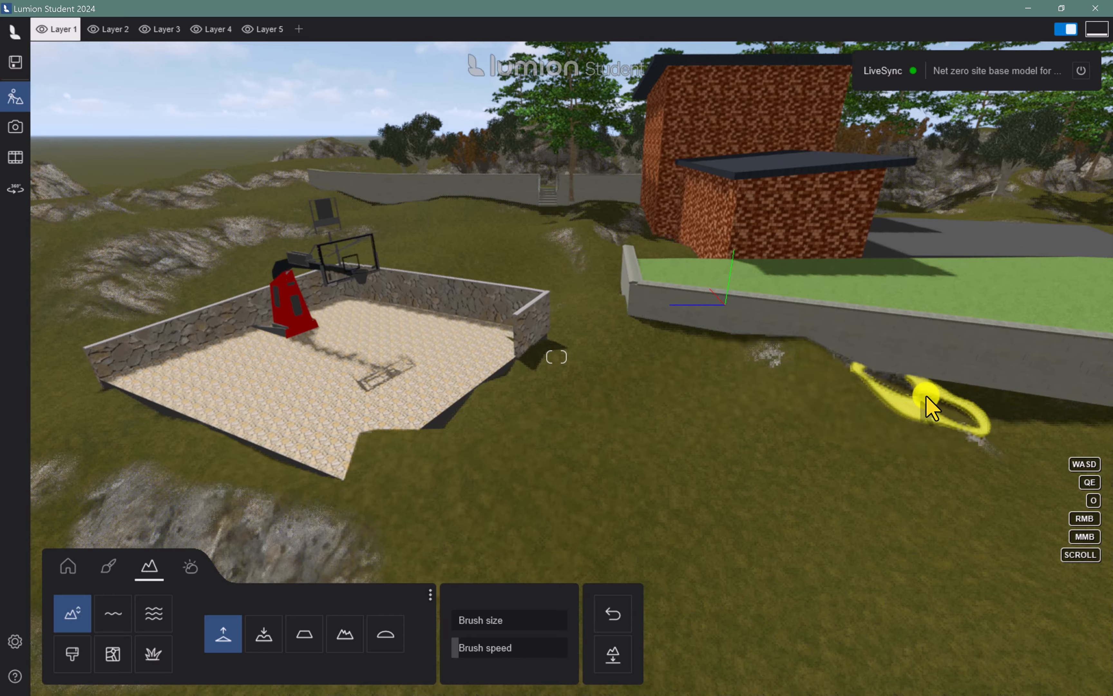
mouse_move(927, 396)
mouse_down()
mouse_move(1020, 405)
mouse_move(852, 398)
mouse_up()
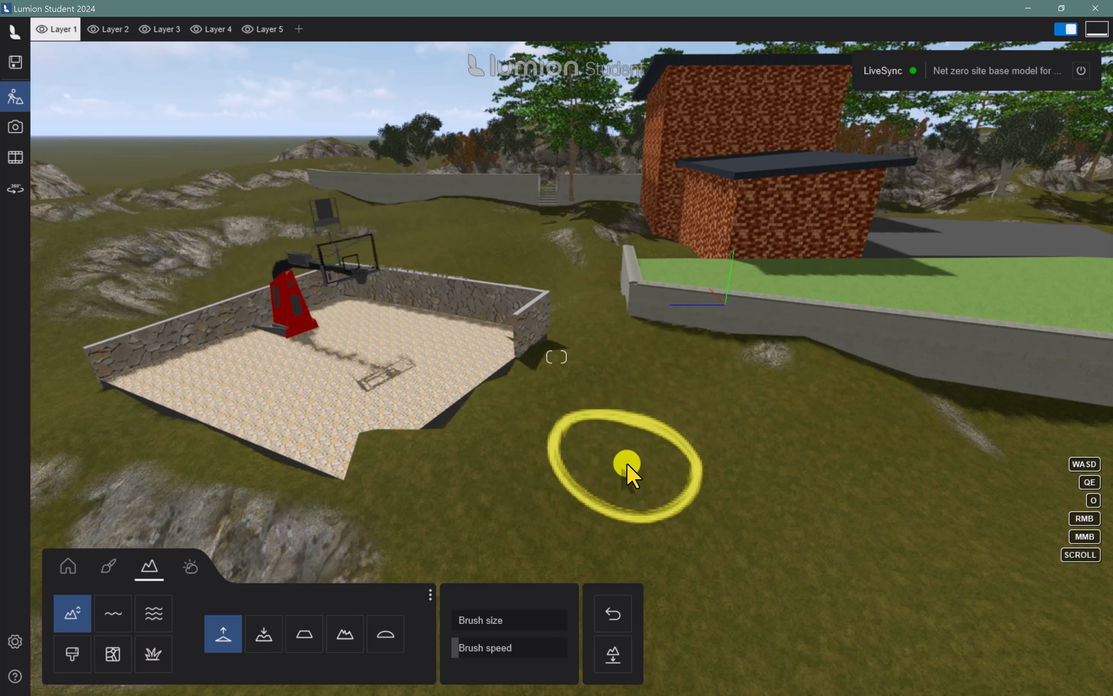
Raise the ground between the lawn's retaining wall and the road slab with a larger brush, and lower the excess over the slabs
key(d)
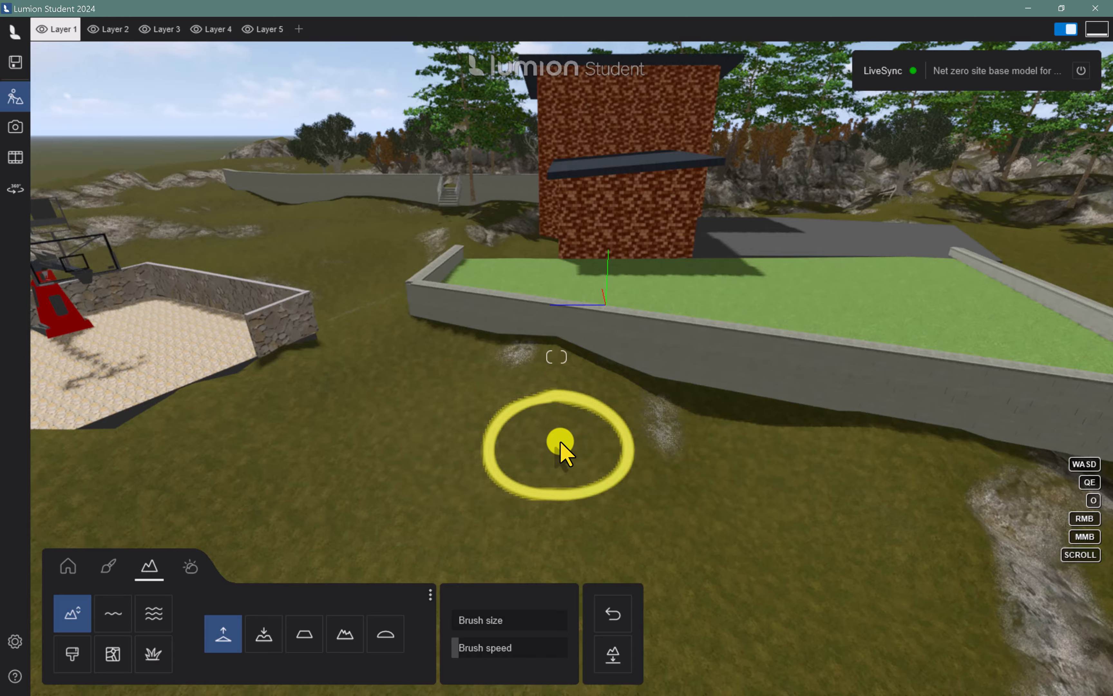
key(d)
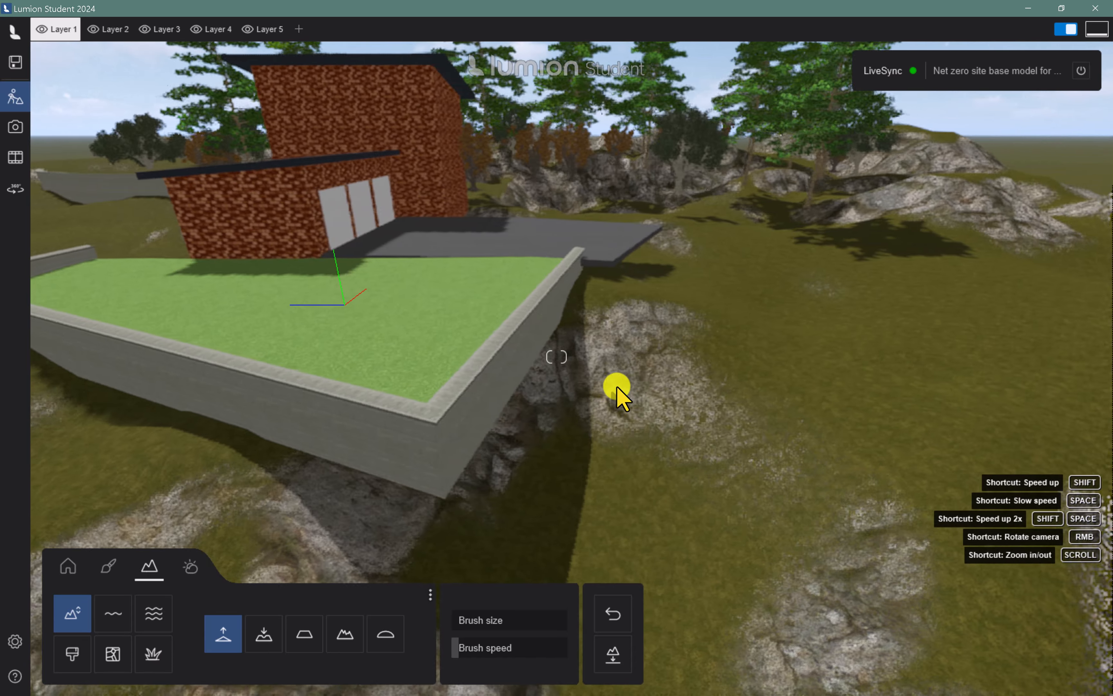
key(d)
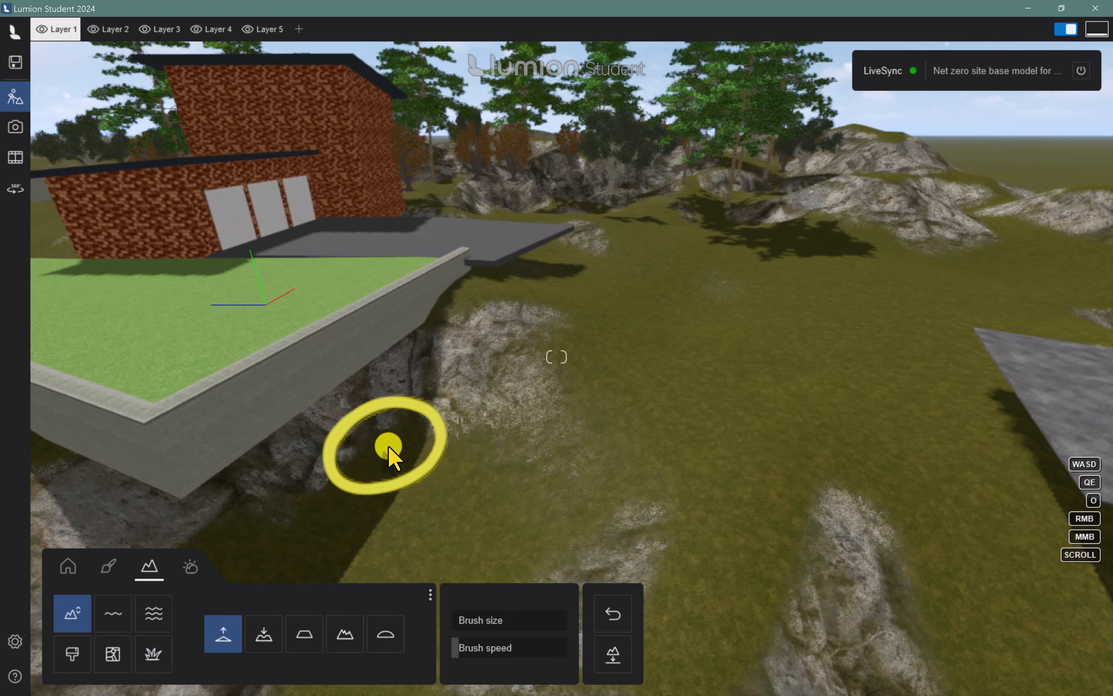
scroll(387, 445, down, 3)
scroll(385, 444, down, 2)
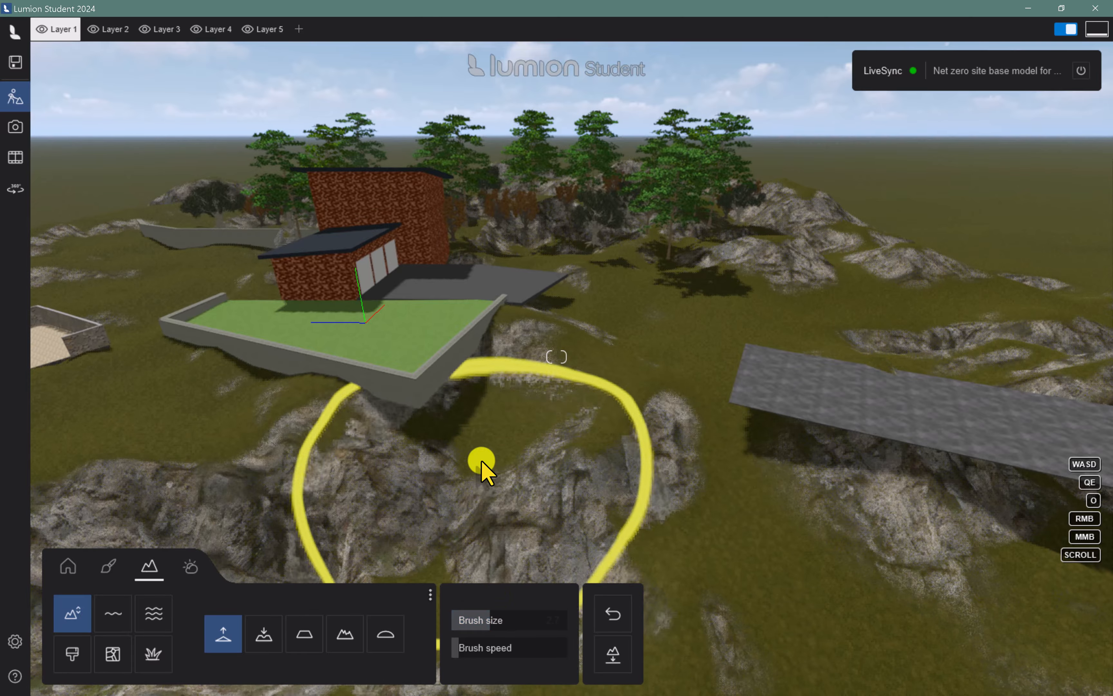
mouse_move(481, 459)
mouse_down()
mouse_move(464, 438)
mouse_move(545, 442)
mouse_move(549, 403)
mouse_move(565, 385)
mouse_move(583, 386)
mouse_move(650, 434)
mouse_move(752, 441)
mouse_move(736, 397)
mouse_move(666, 318)
mouse_move(623, 319)
mouse_move(659, 317)
mouse_move(728, 373)
mouse_move(612, 287)
mouse_up()
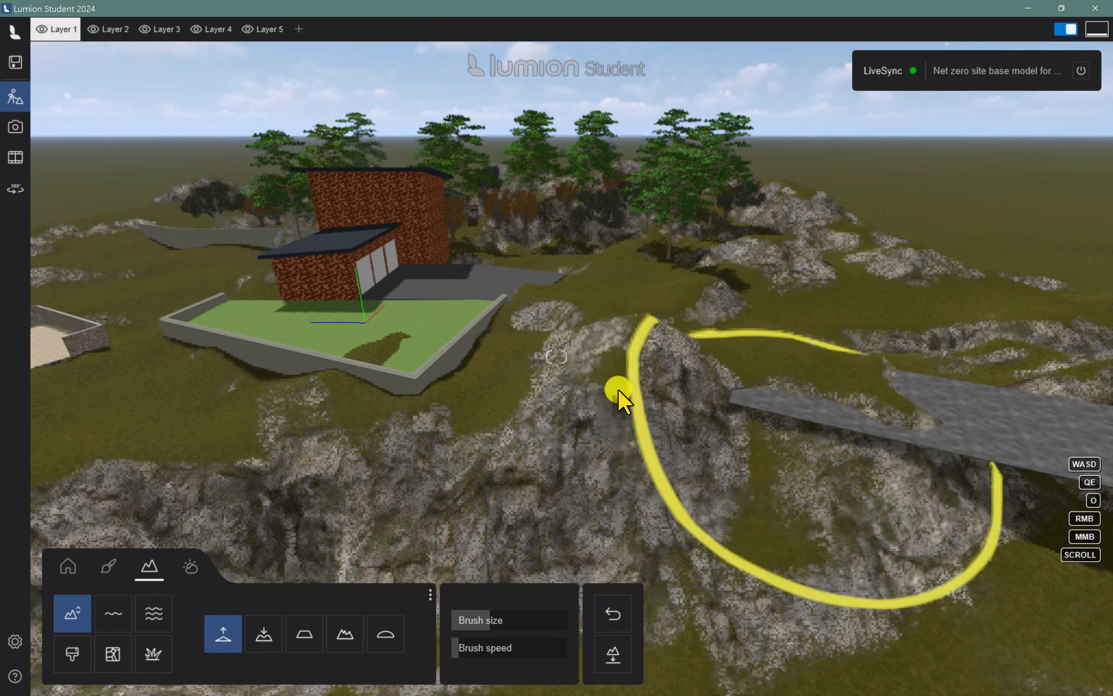
click(264, 634)
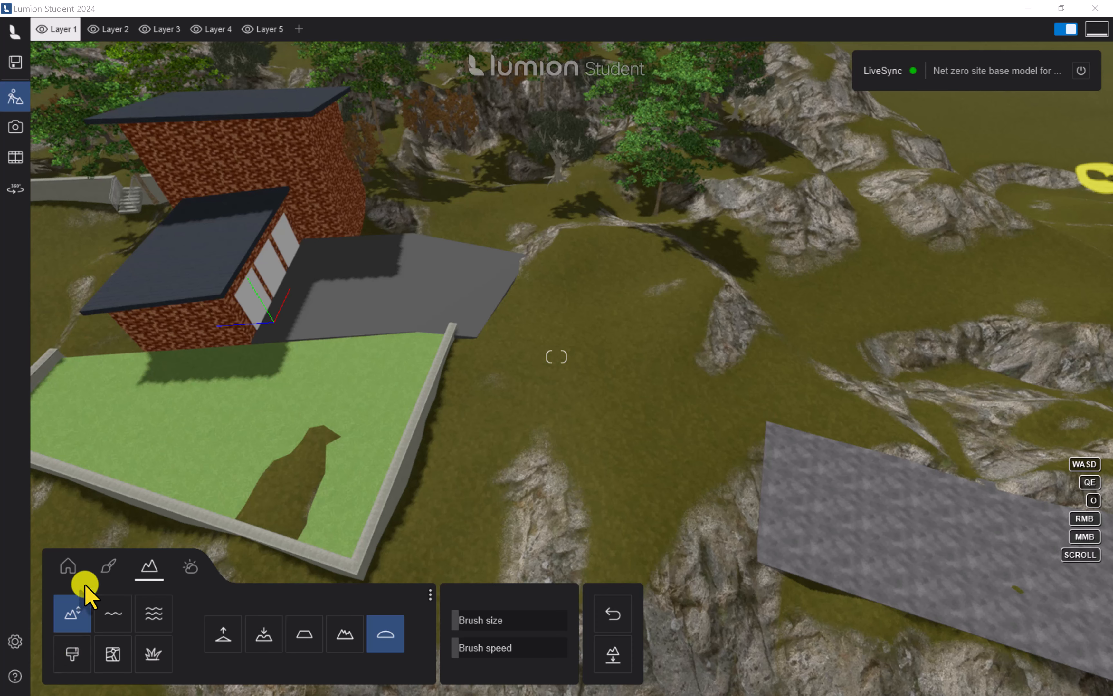
Choose the grey gravel landscape texture, increase the paint brush speed, and paint a driveway strip from the road slab toward the house's dark slab
click(108, 575)
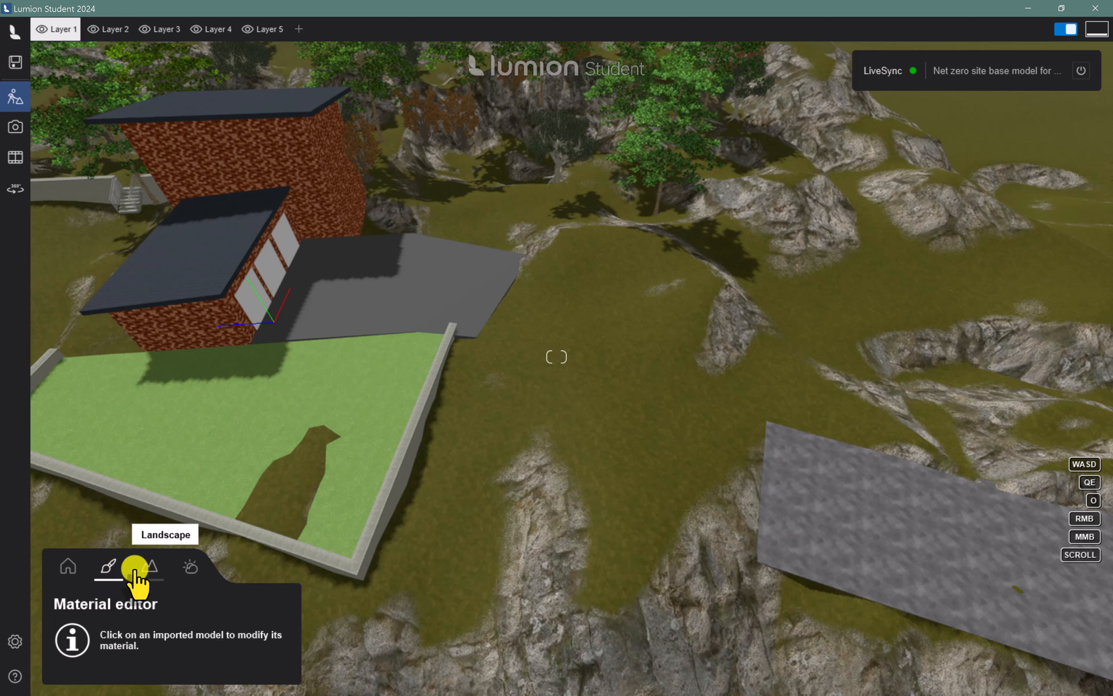
click(149, 567)
click(69, 658)
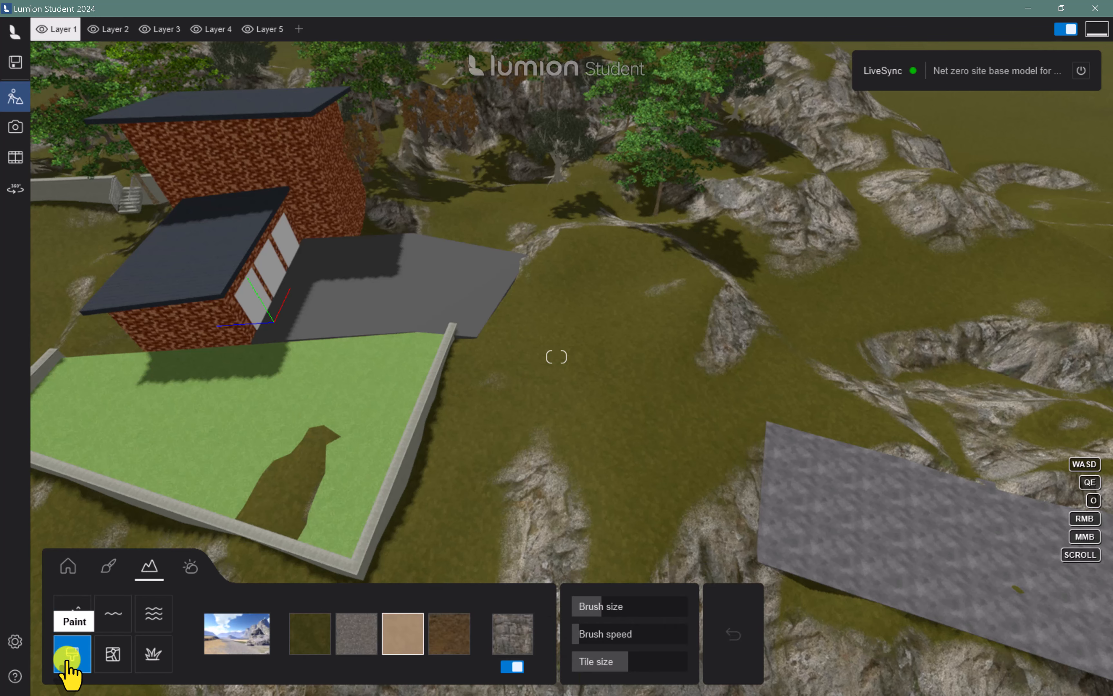
click(346, 638)
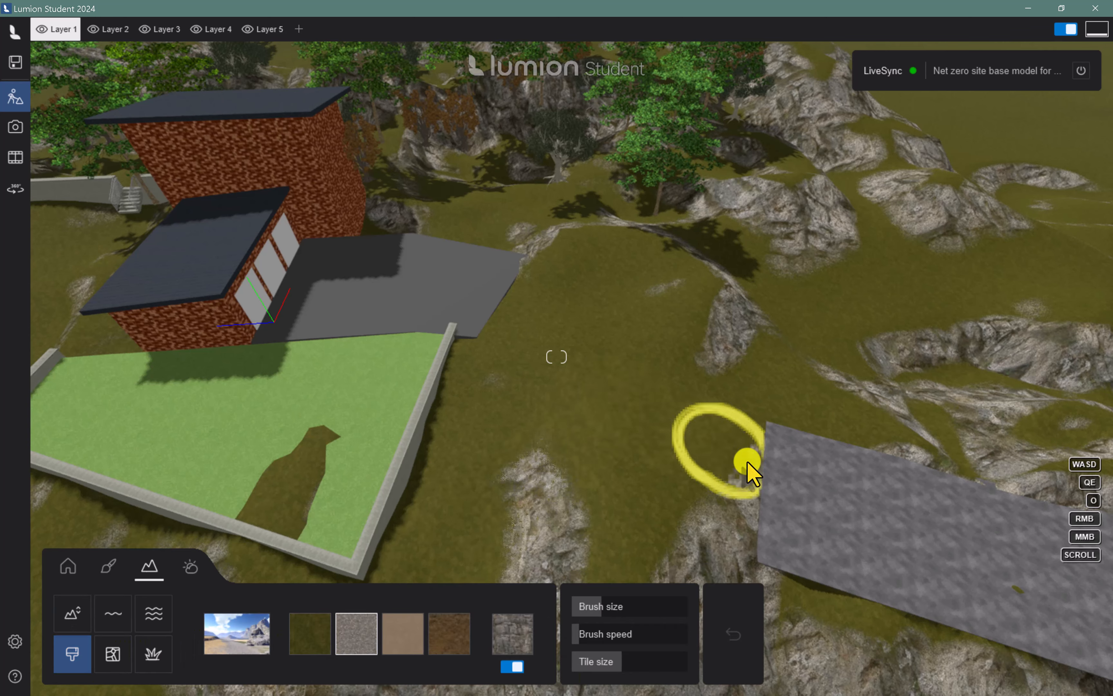
mouse_move(722, 447)
mouse_down()
mouse_move(726, 458)
mouse_move(640, 357)
mouse_move(670, 397)
mouse_move(577, 325)
mouse_move(685, 420)
mouse_move(640, 643)
mouse_up()
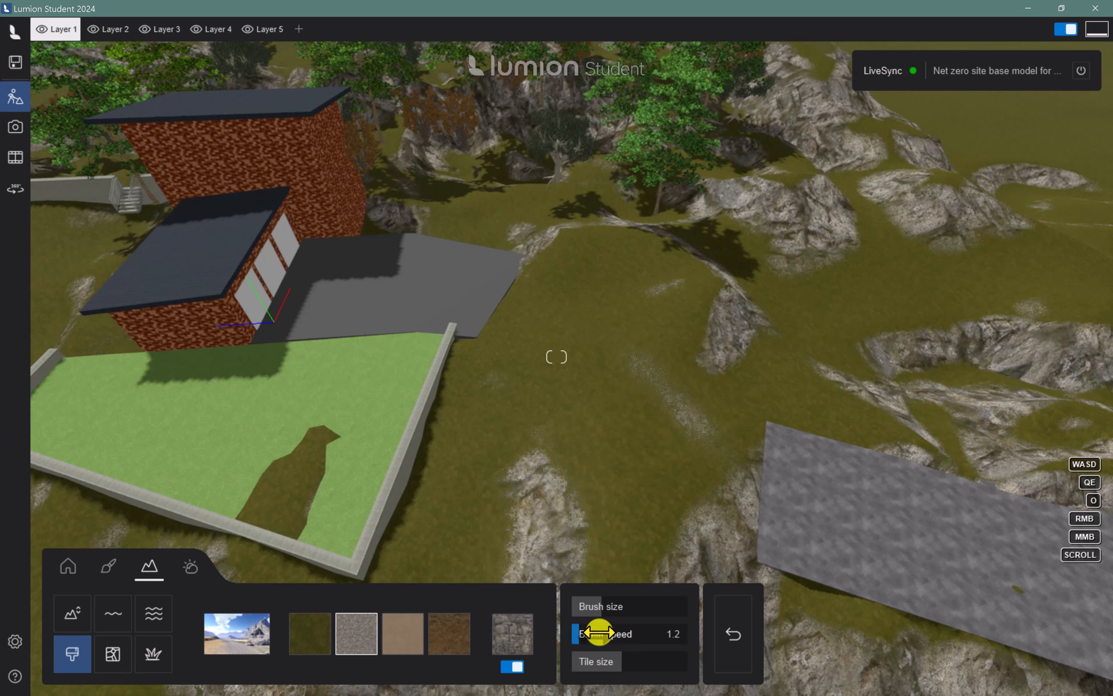
mouse_move(665, 547)
mouse_down()
mouse_move(738, 489)
mouse_move(653, 422)
mouse_move(598, 358)
mouse_up()
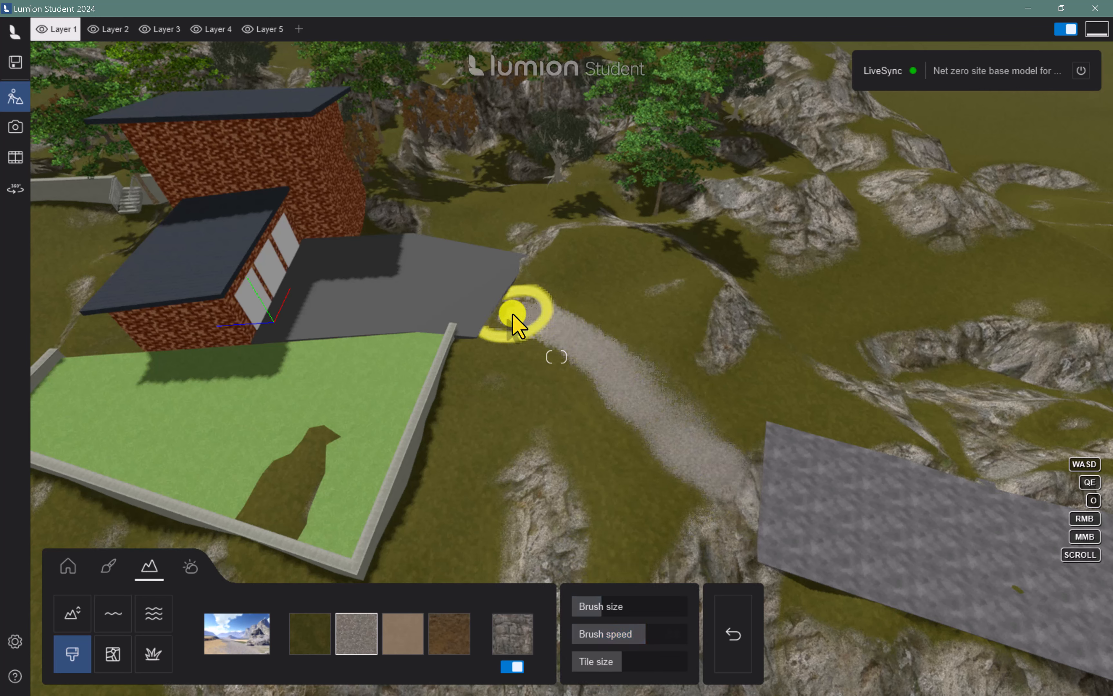
Extend the gravel driveway to the house's dark slab and widen it to match the ends of both slabs
drag(529, 324, 533, 287)
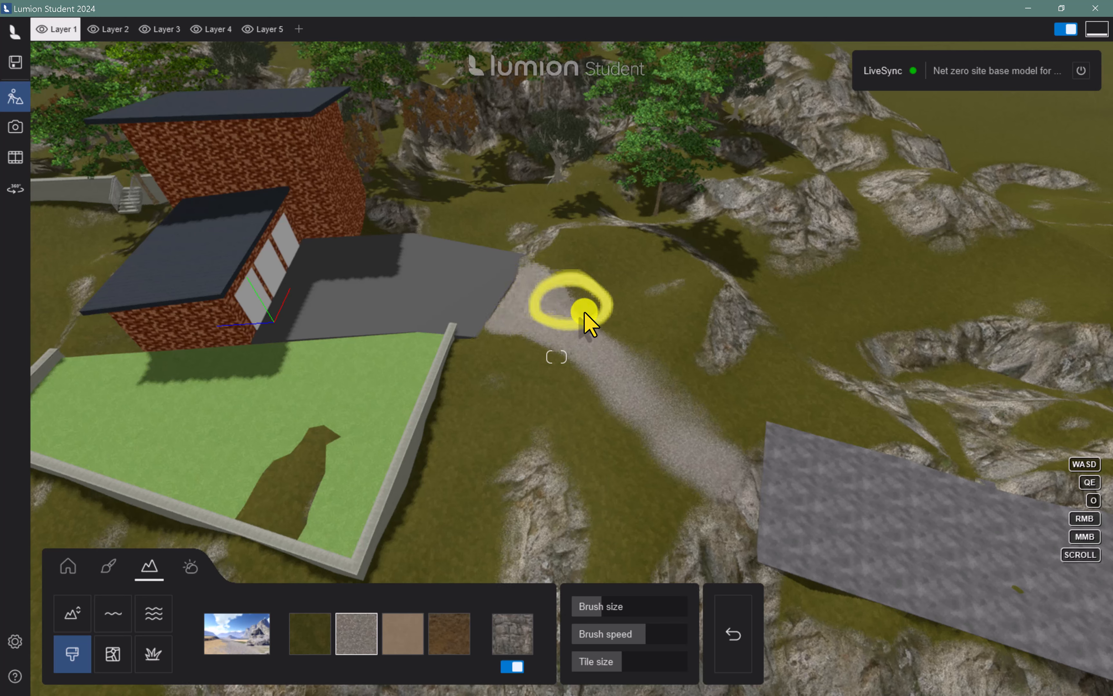
mouse_move(644, 352)
mouse_down()
mouse_move(746, 450)
mouse_move(566, 309)
mouse_up()
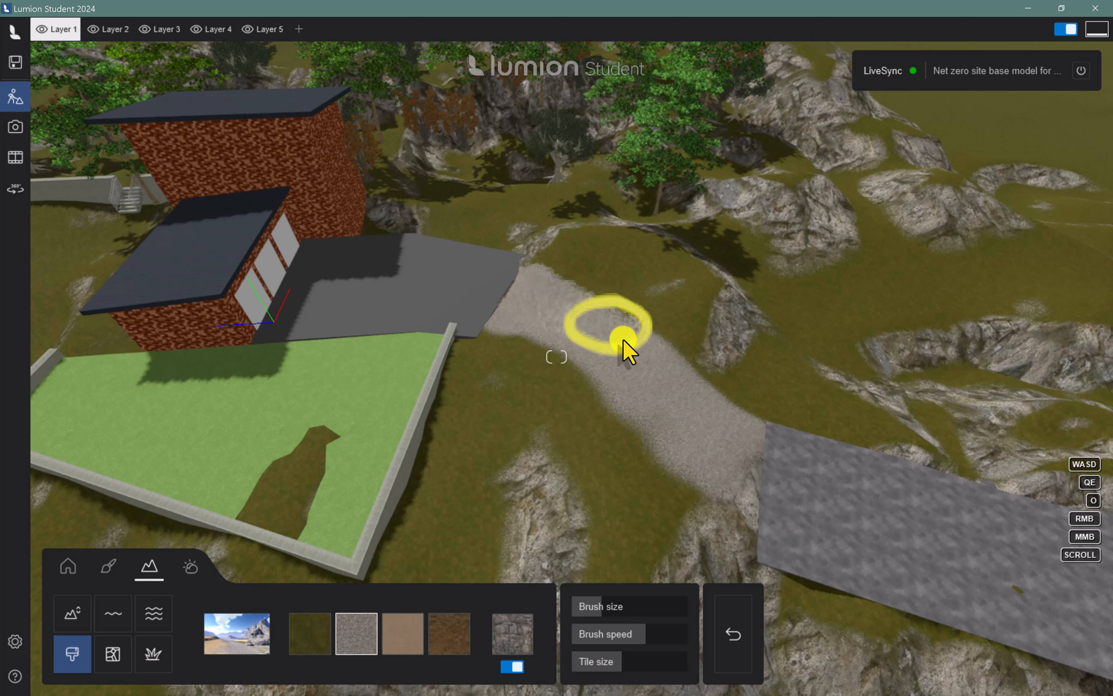
mouse_move(624, 341)
mouse_down()
mouse_move(750, 522)
mouse_move(518, 334)
mouse_move(601, 351)
mouse_move(723, 438)
mouse_move(549, 314)
mouse_move(599, 321)
mouse_move(710, 405)
mouse_move(761, 545)
mouse_move(640, 363)
mouse_move(404, 320)
mouse_up()
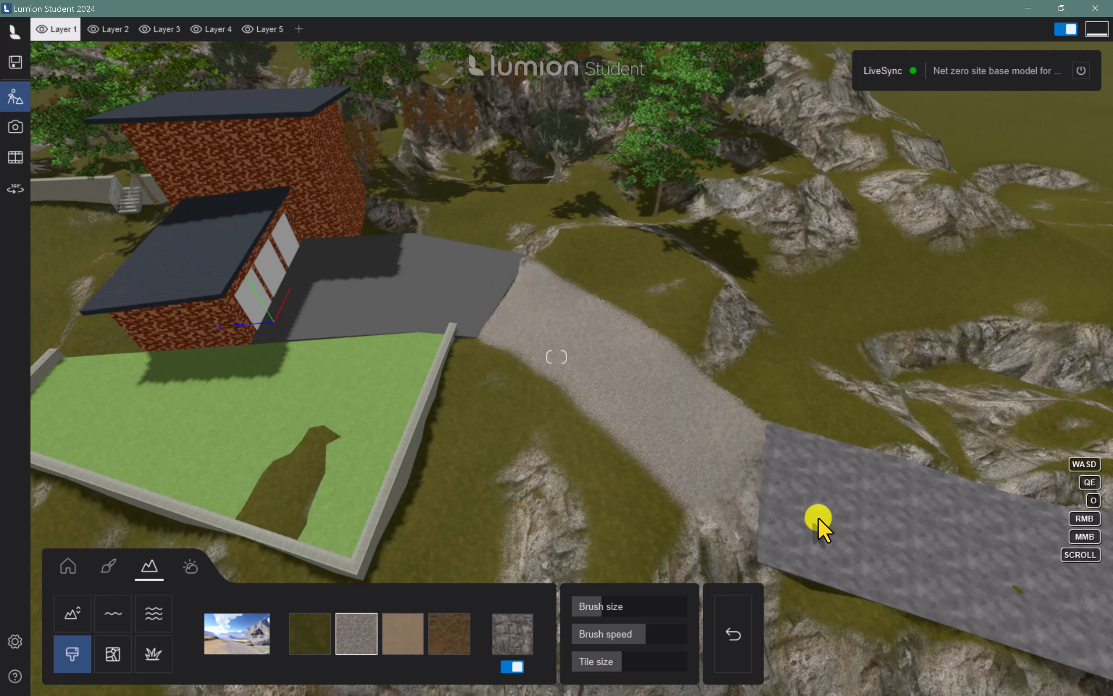
mouse_move(818, 520)
mouse_down()
mouse_move(779, 534)
mouse_move(528, 344)
mouse_move(417, 326)
mouse_up()
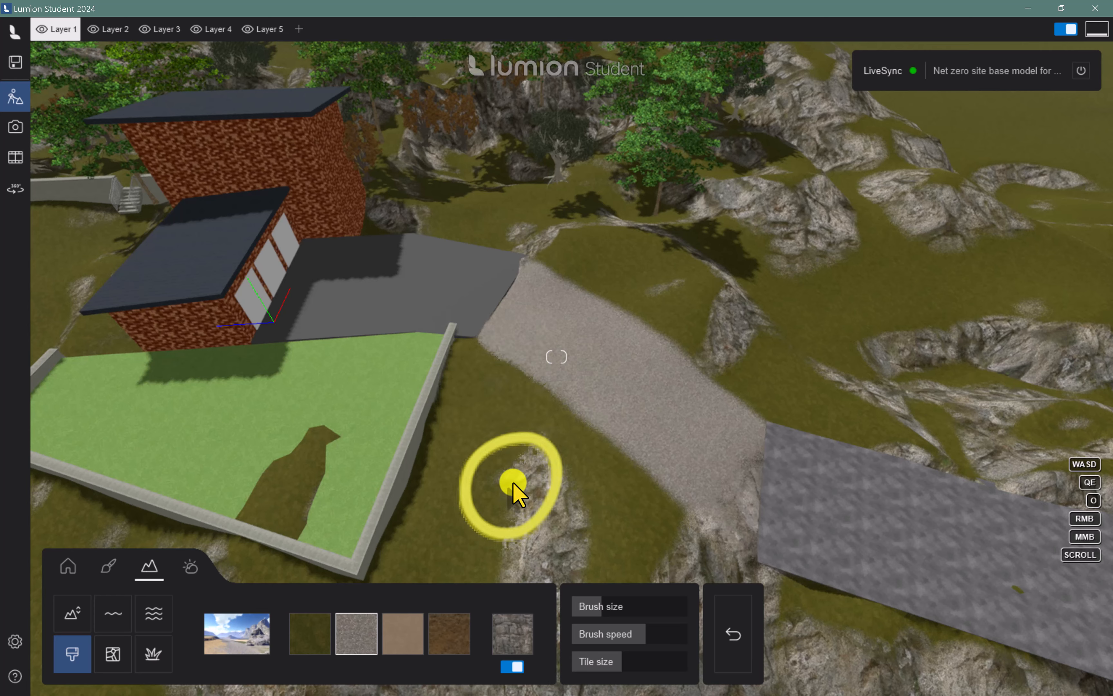
Paint a narrow gravel footpath from the basketball court around the lawn's retaining wall to the house, using a smaller brush at maximum speed
key(a)
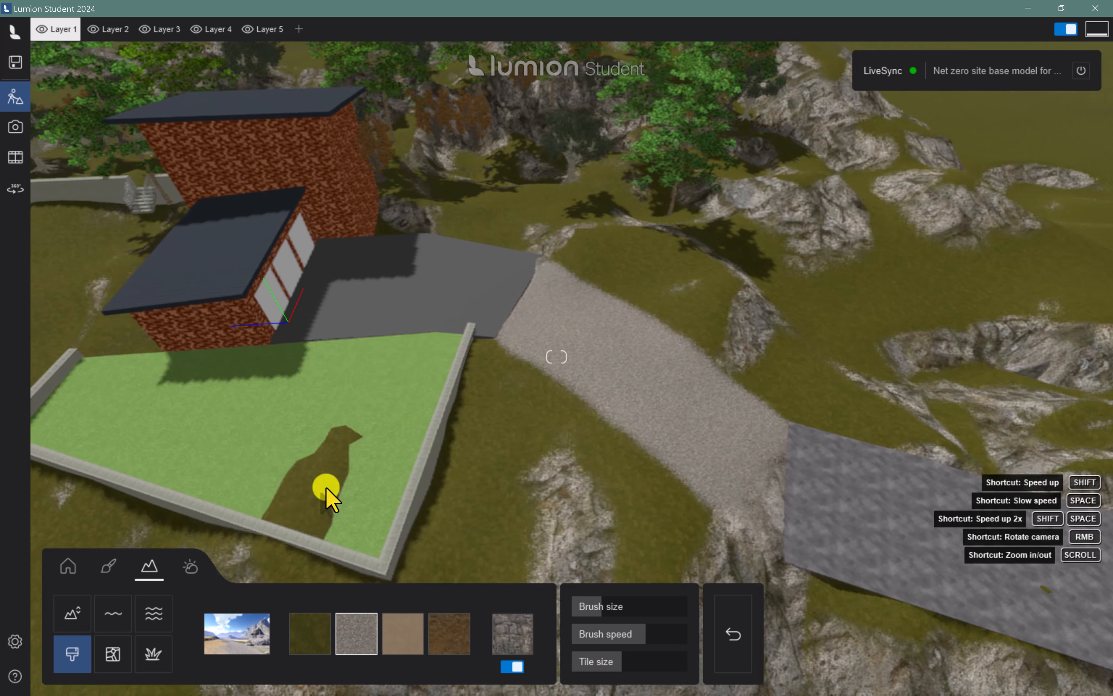
key(a)
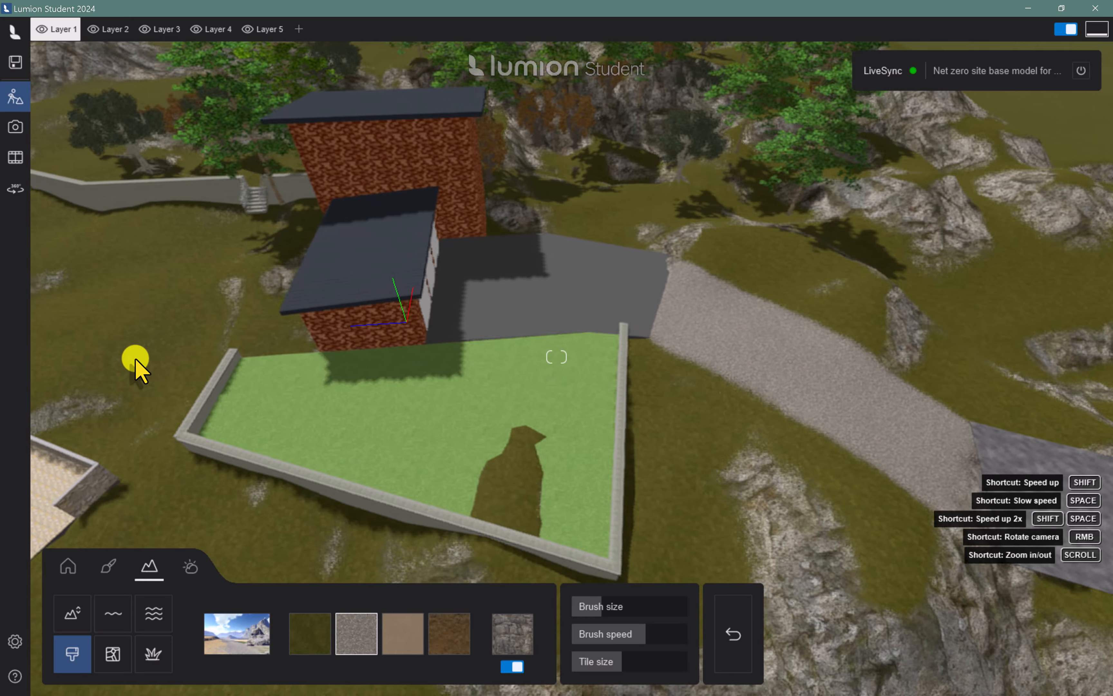
key(a)
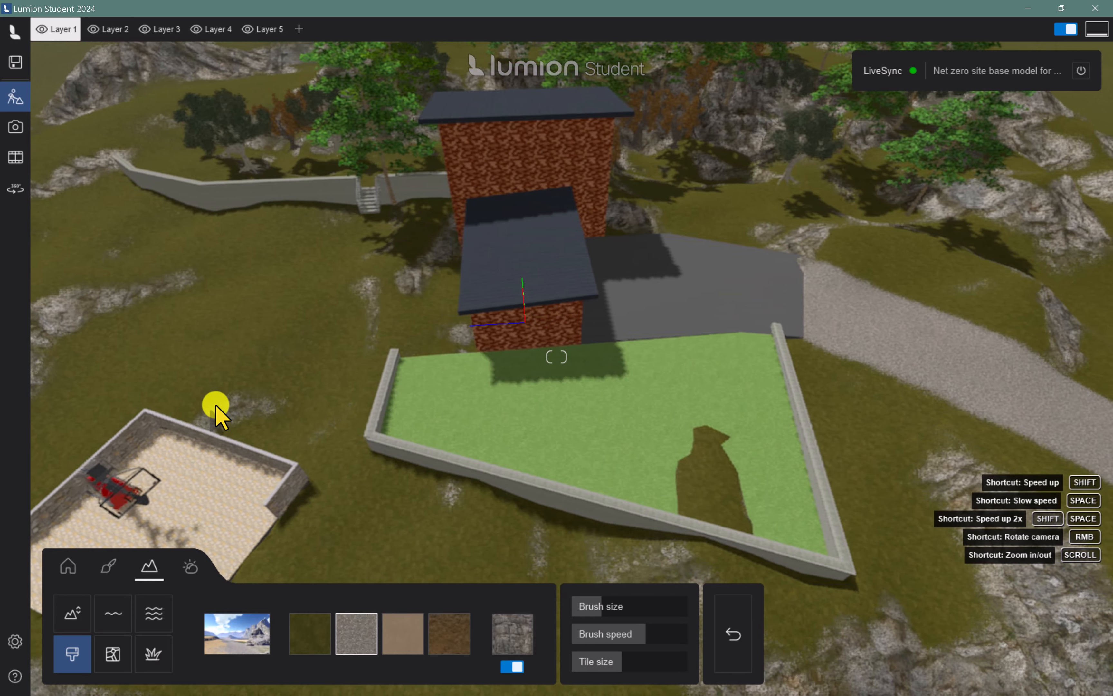
key(a)
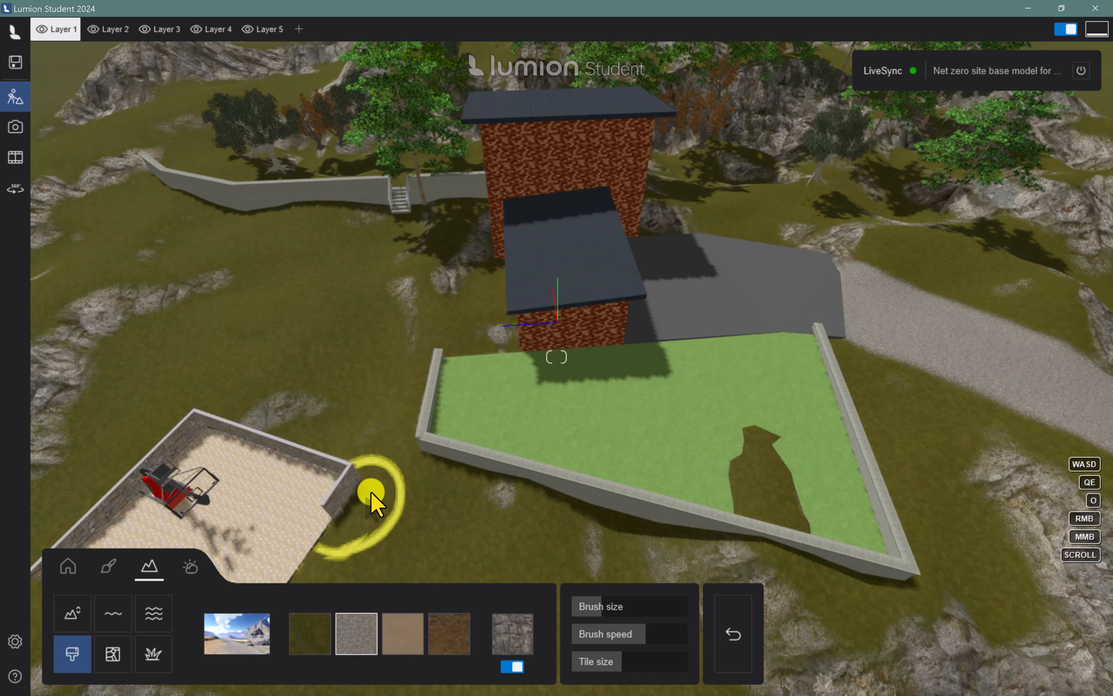
key(s)
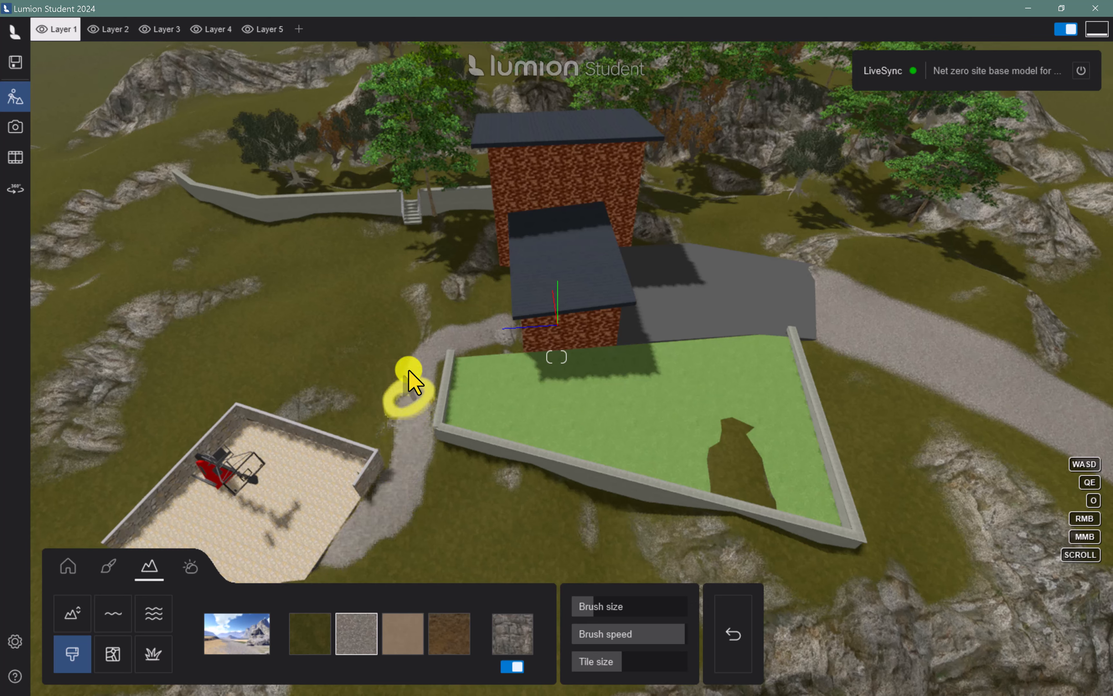
drag(450, 346, 479, 362)
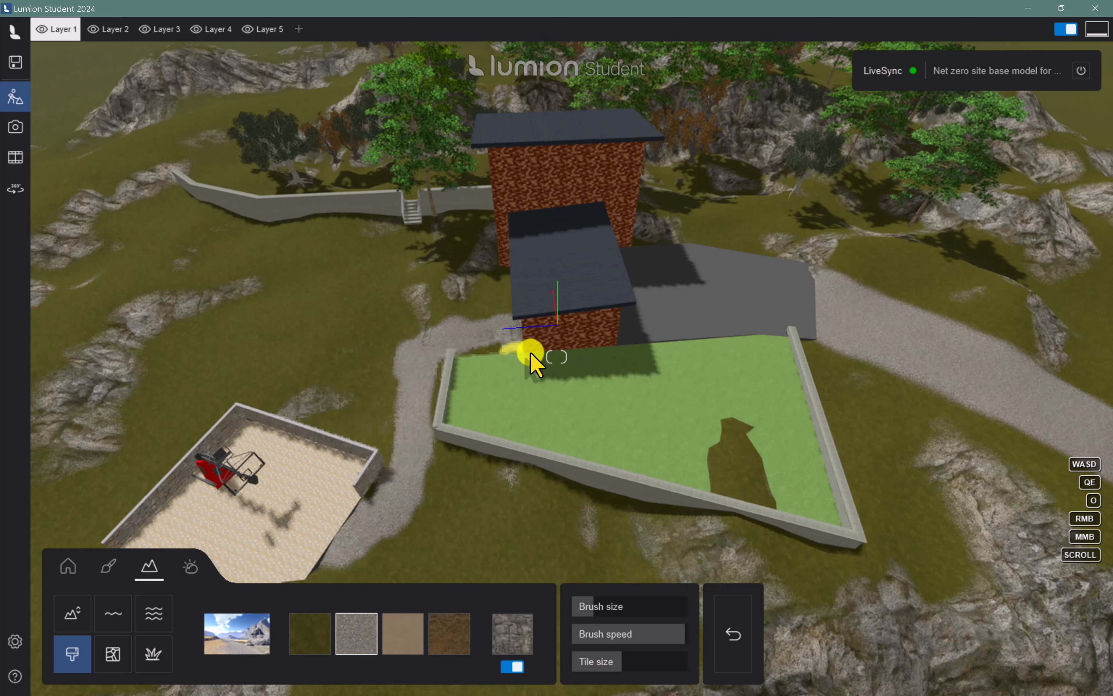
drag(432, 358, 442, 421)
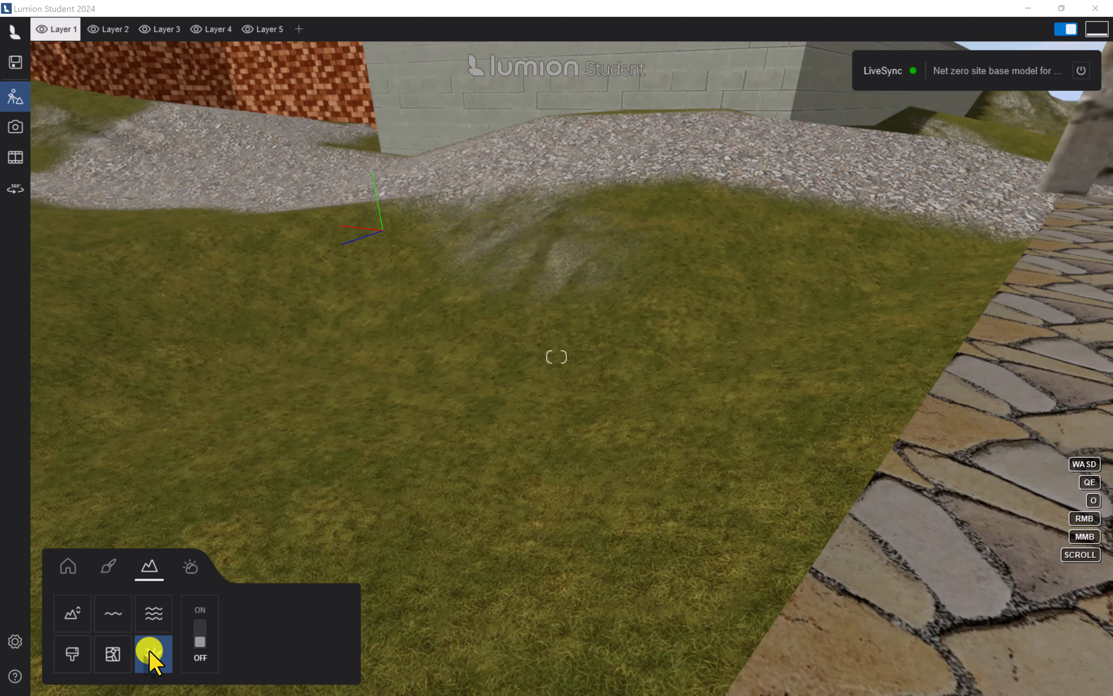
Turn on the landscape grass, set its height to 4.0, and increase its wildness and size
click(200, 638)
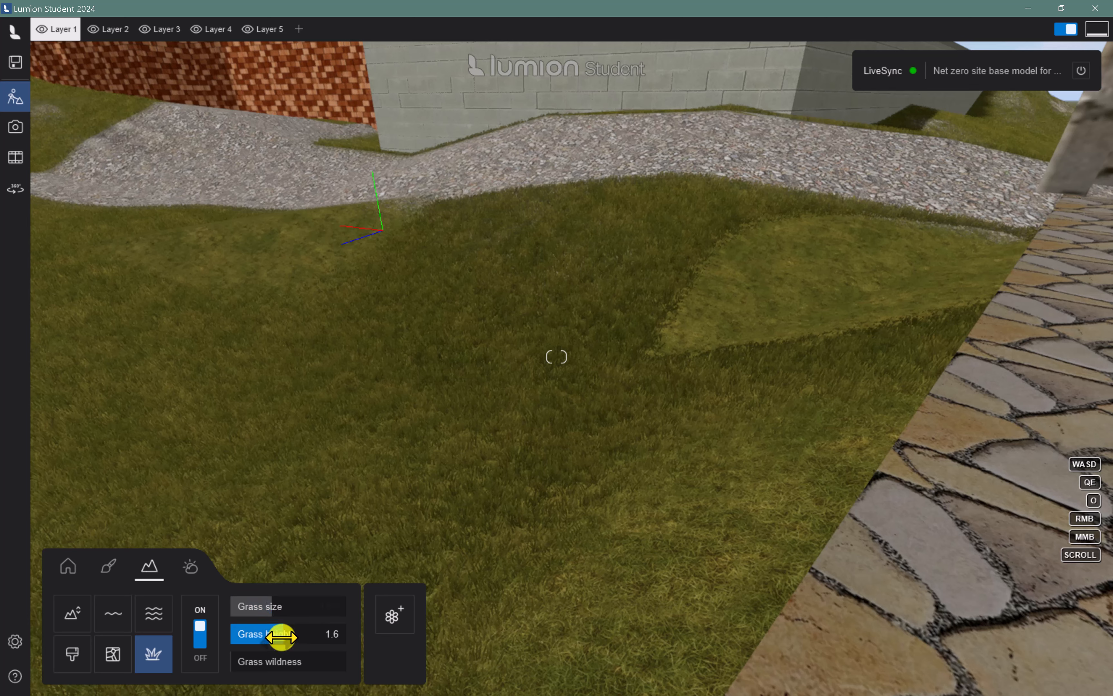
drag(281, 637, 352, 640)
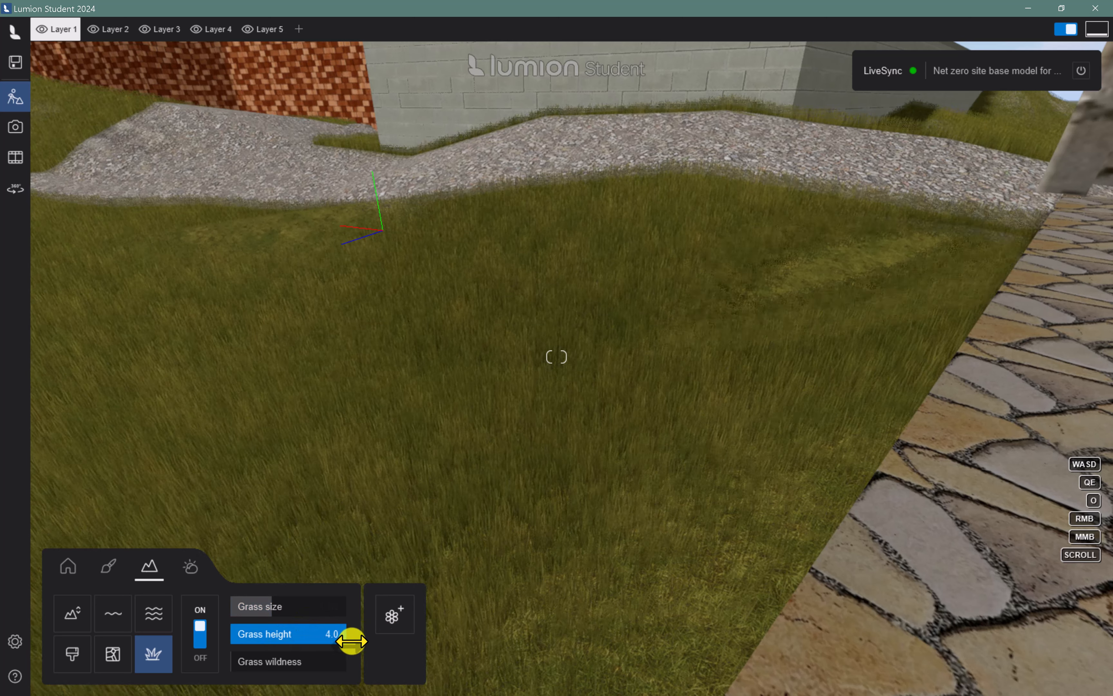
drag(263, 653, 312, 664)
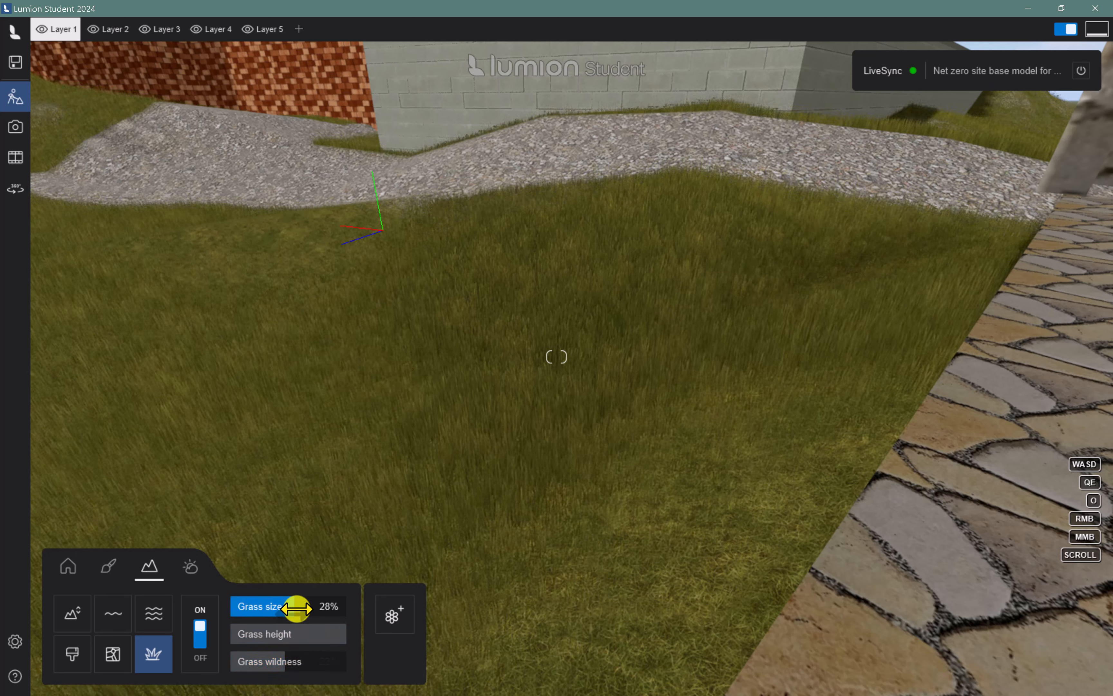
drag(296, 608, 310, 609)
drag(322, 610, 325, 611)
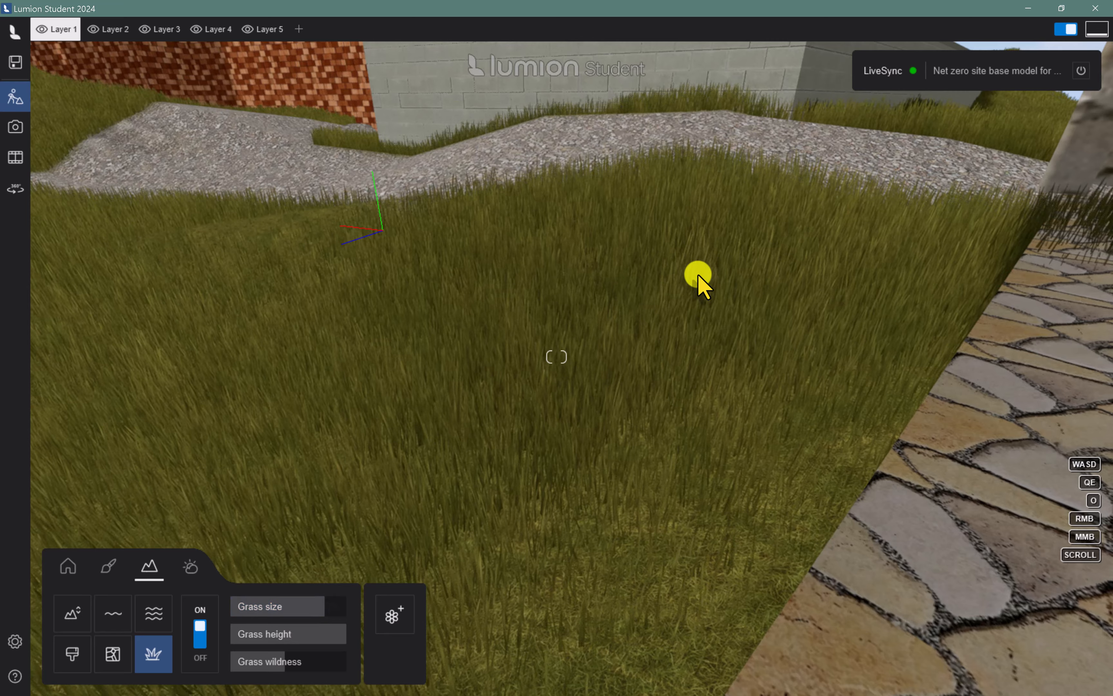
key(s)
key(w)
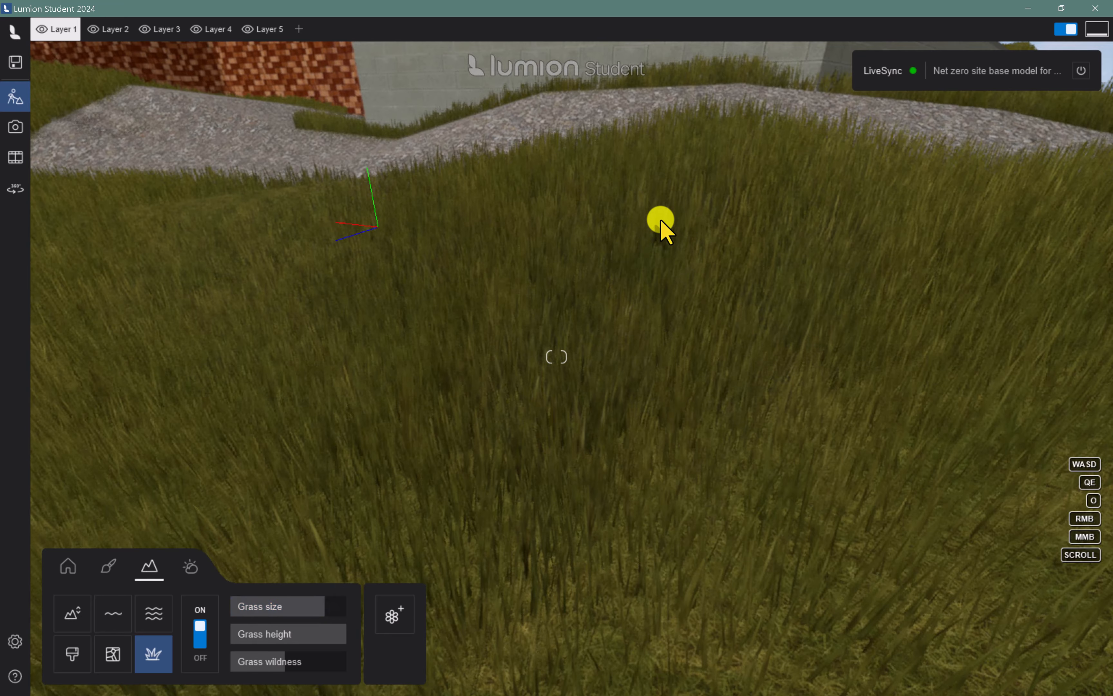
key(s)
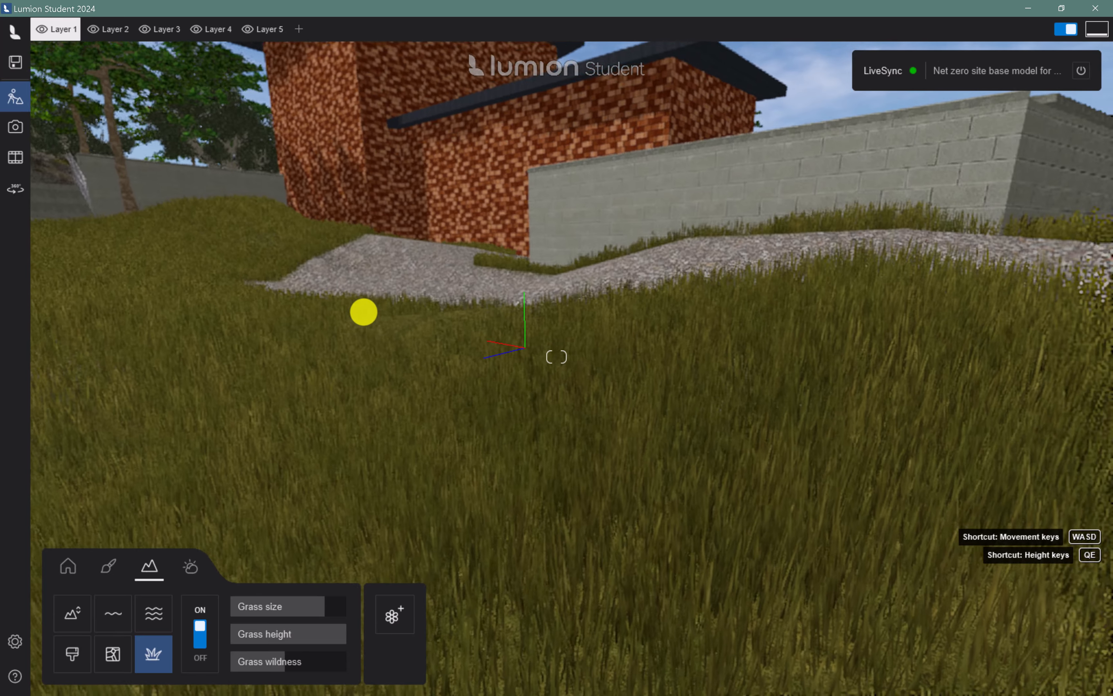
right_drag(363, 312, 367, 322)
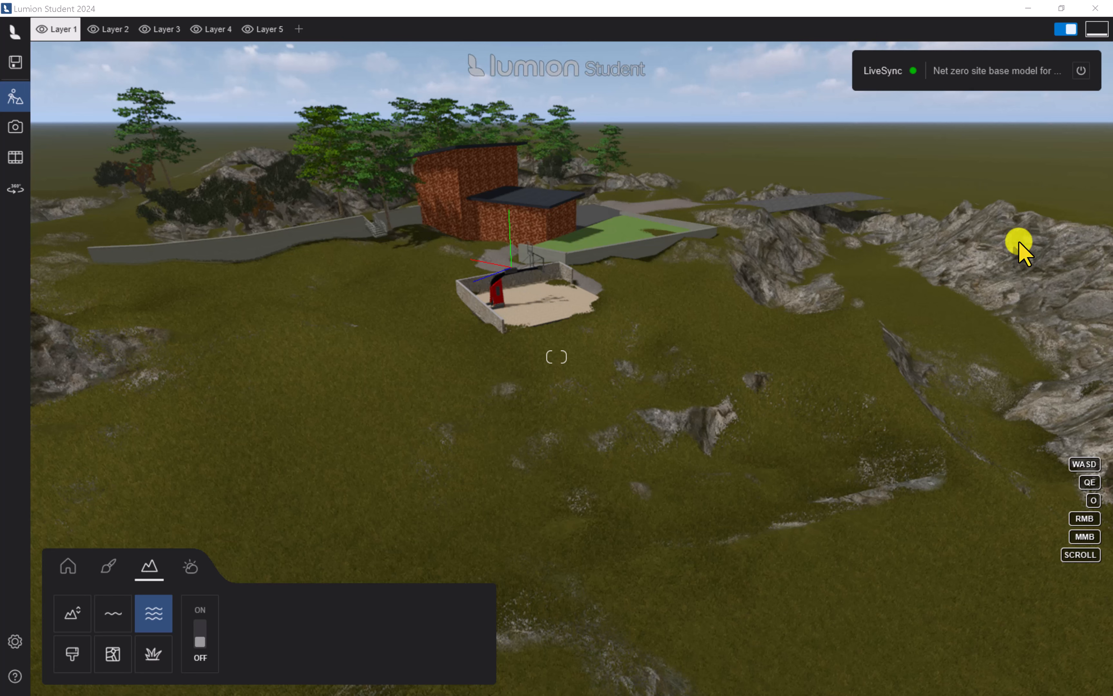
Turn on the ocean, try raising the water level to 12.0 m and lowering it, and turn the ocean off
click(152, 630)
click(199, 637)
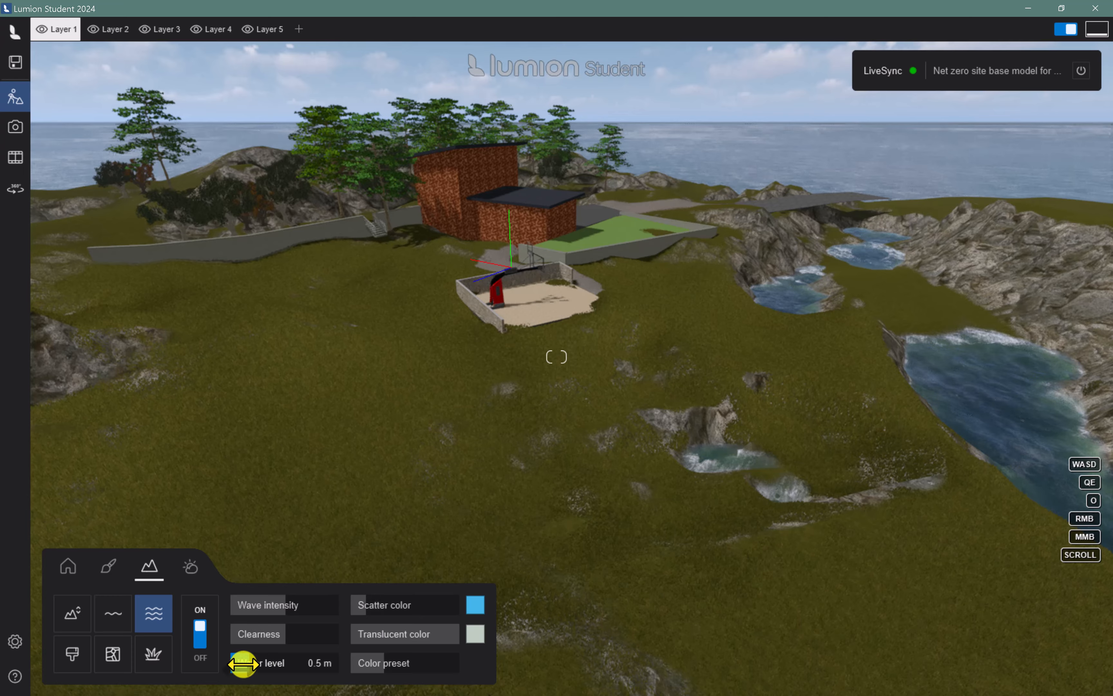
drag(242, 663, 252, 666)
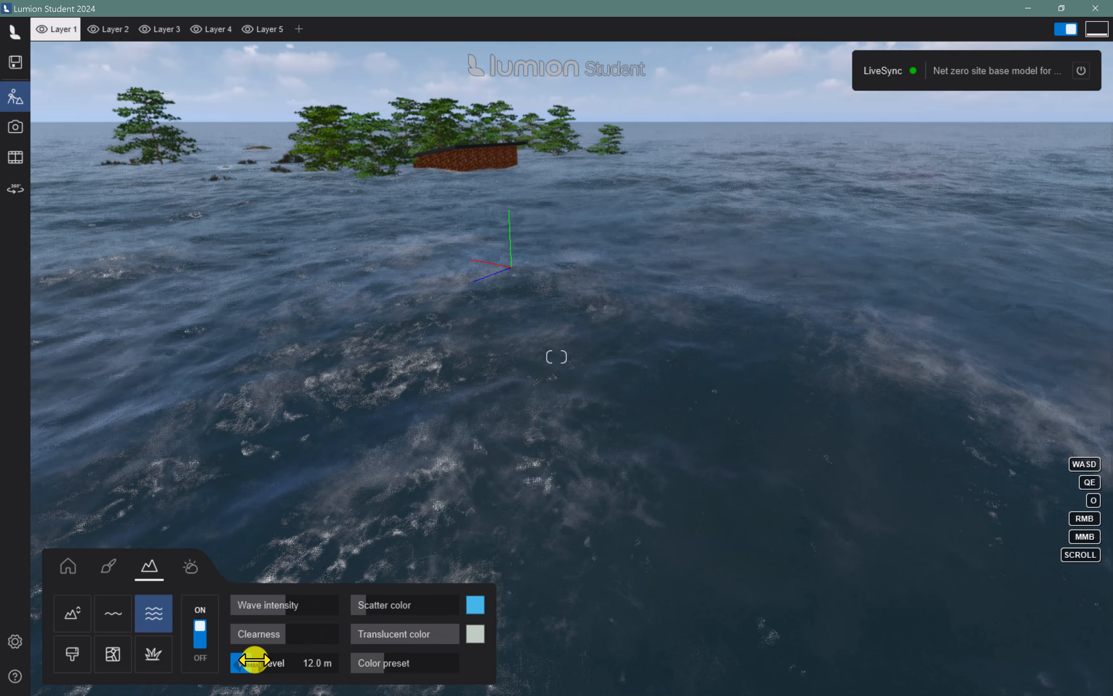
drag(253, 661, 242, 660)
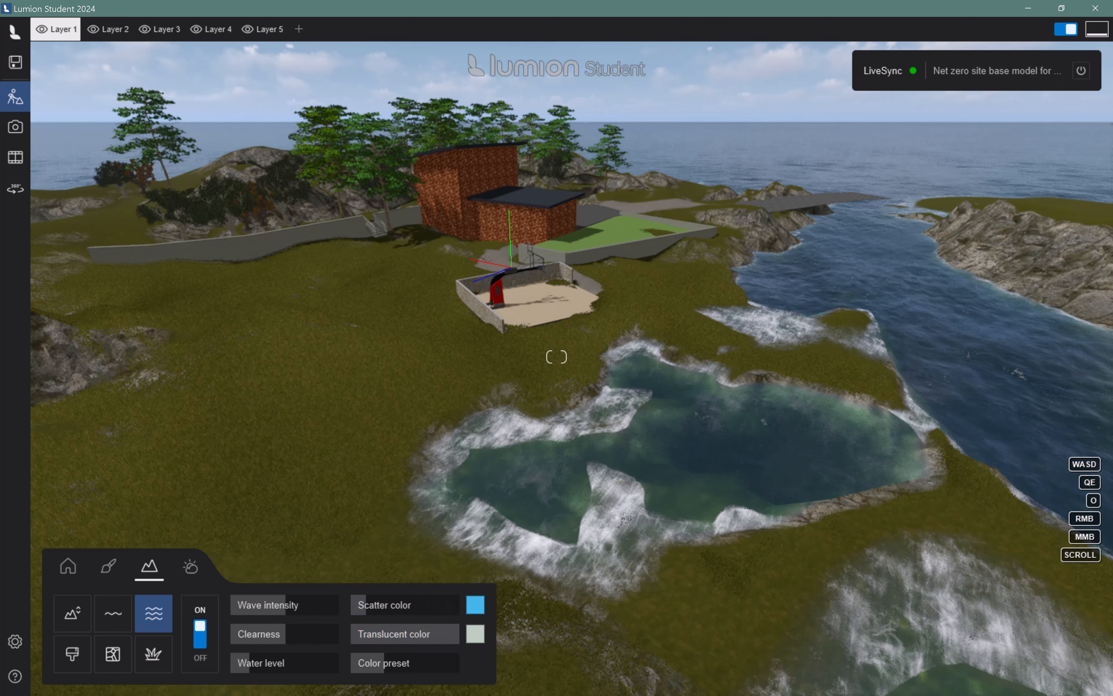
click(198, 628)
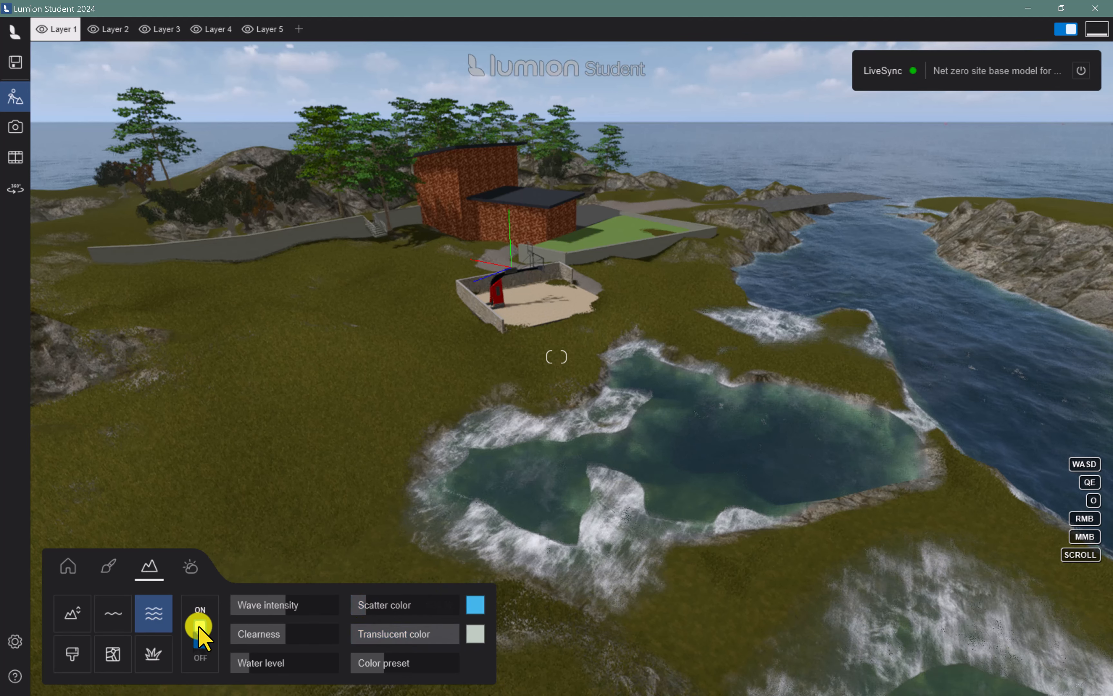
Place a rectangular water body on the grass in front of the basketball court and enlarge it toward the court's side wall
click(115, 615)
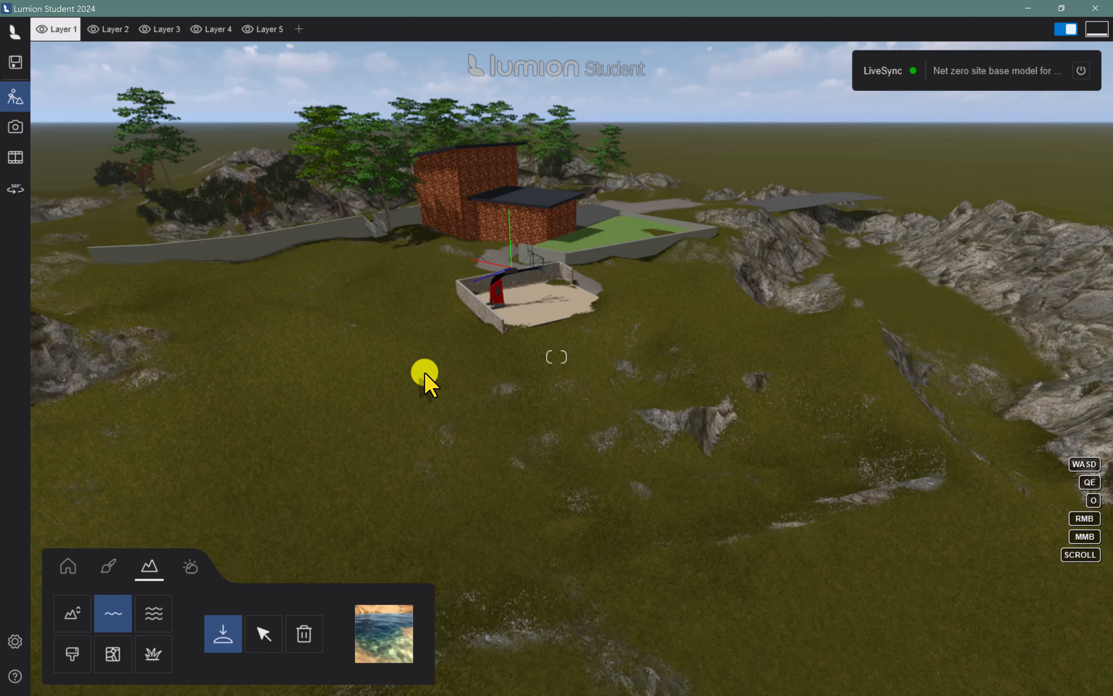
click(457, 379)
drag(448, 386, 451, 563)
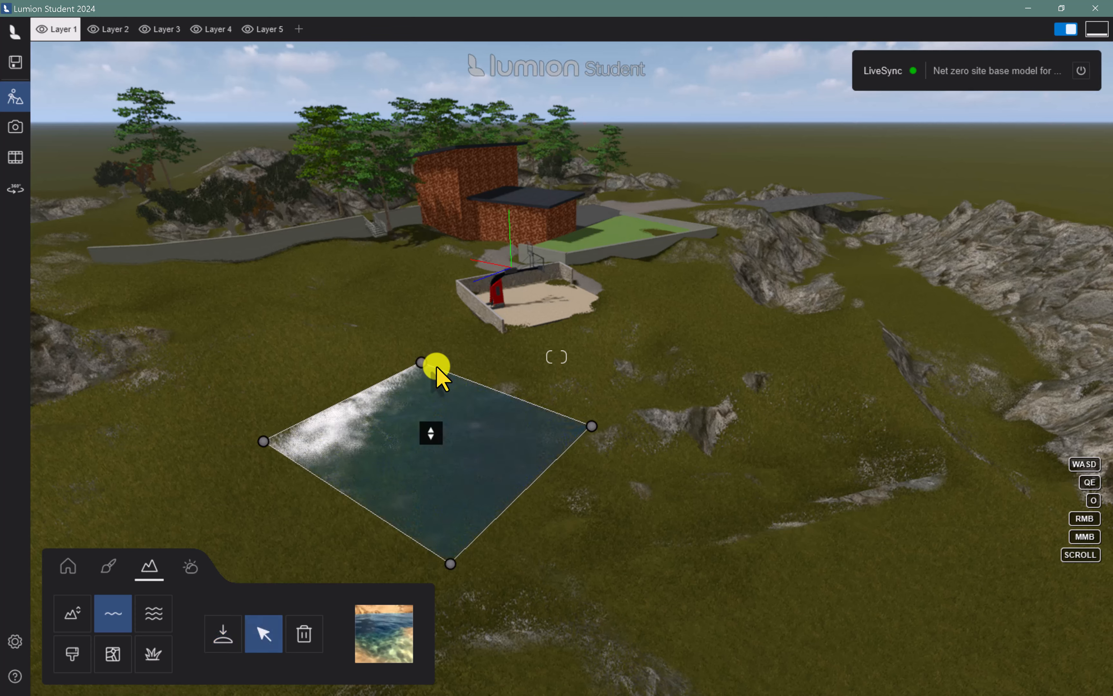
drag(437, 368, 368, 274)
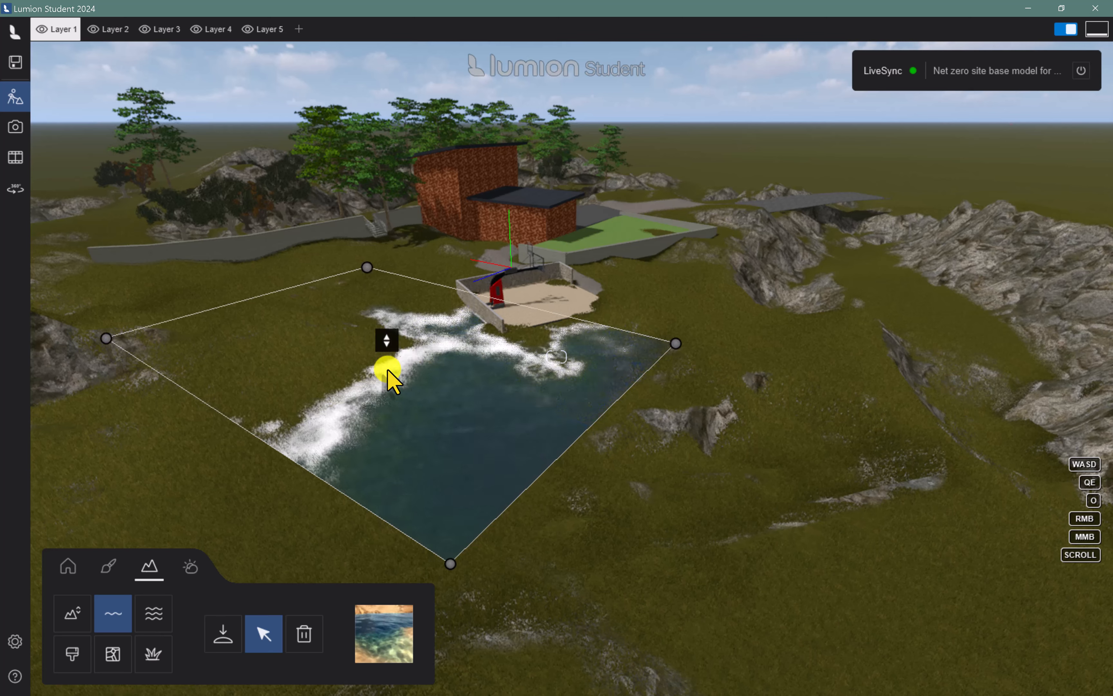
Lower the water surface and reshape its outline to cover the ground beside the basketball court
drag(392, 340, 398, 370)
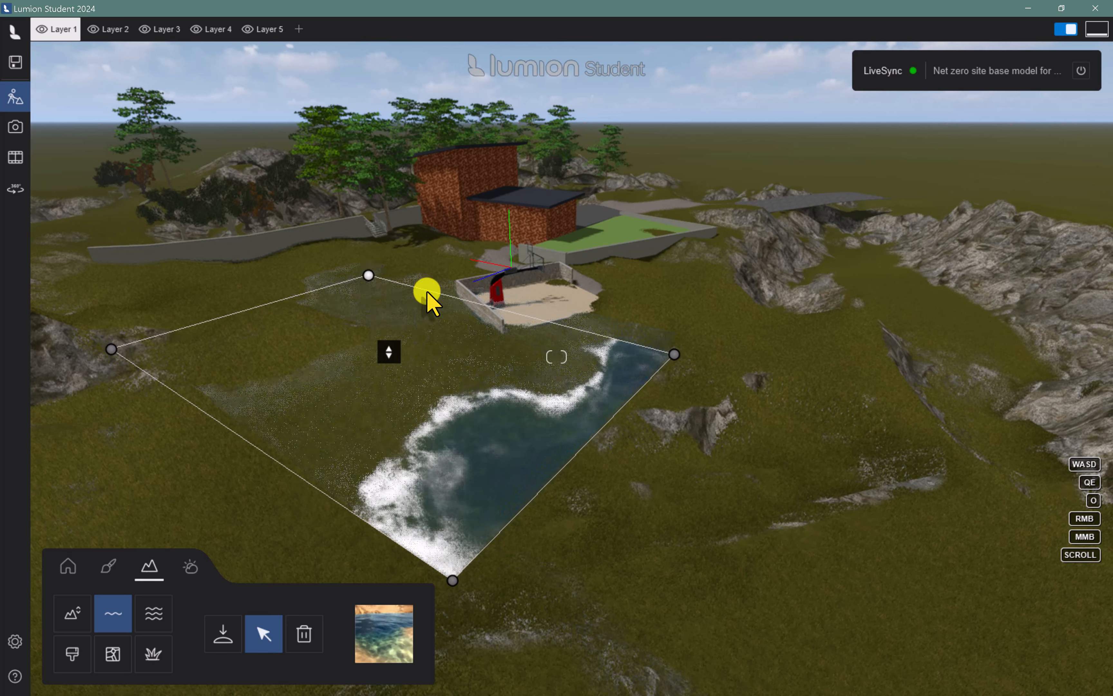
drag(368, 276, 369, 254)
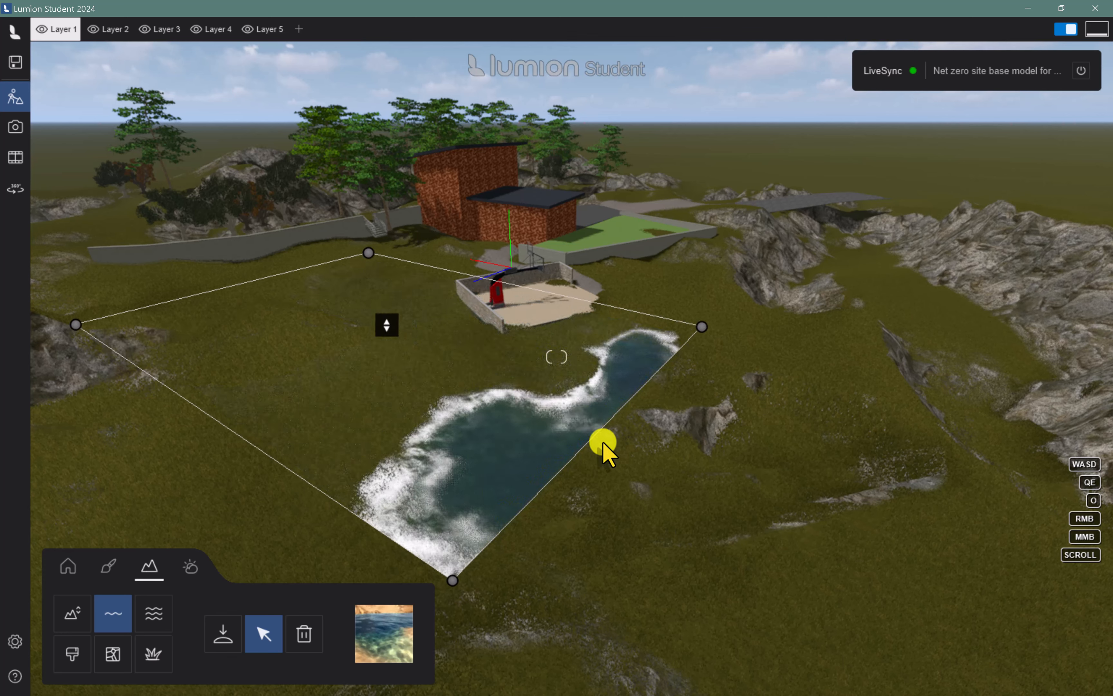
drag(452, 579, 349, 444)
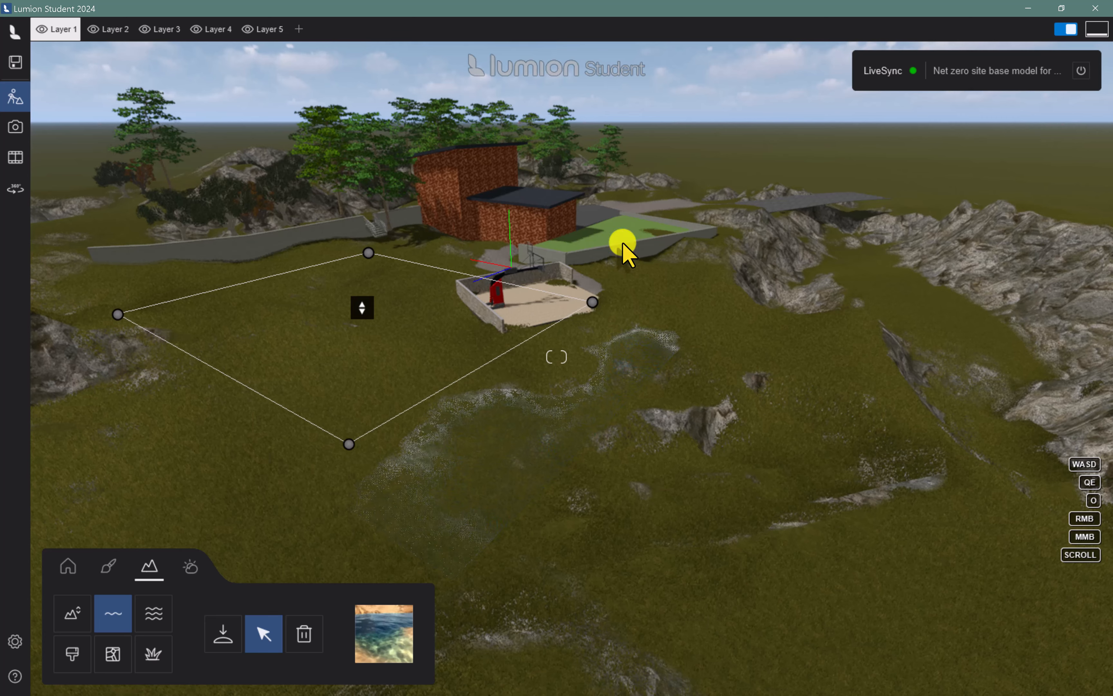
drag(593, 300, 547, 303)
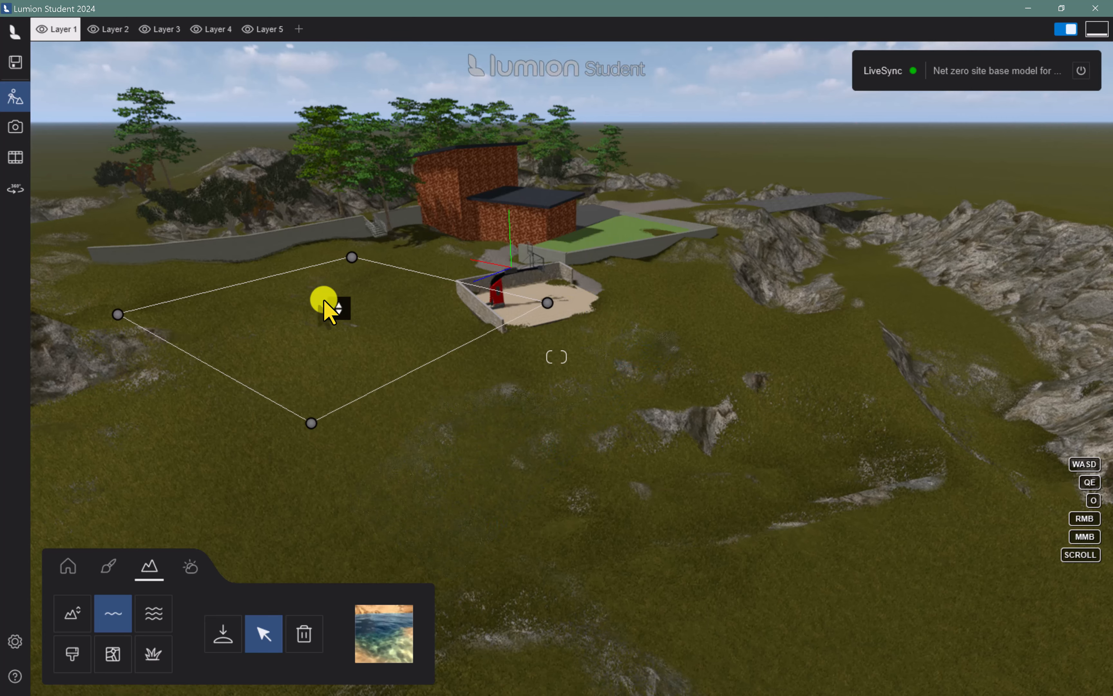
Lower the terrain within the water outline beside the basketball court to dig a pond
click(72, 614)
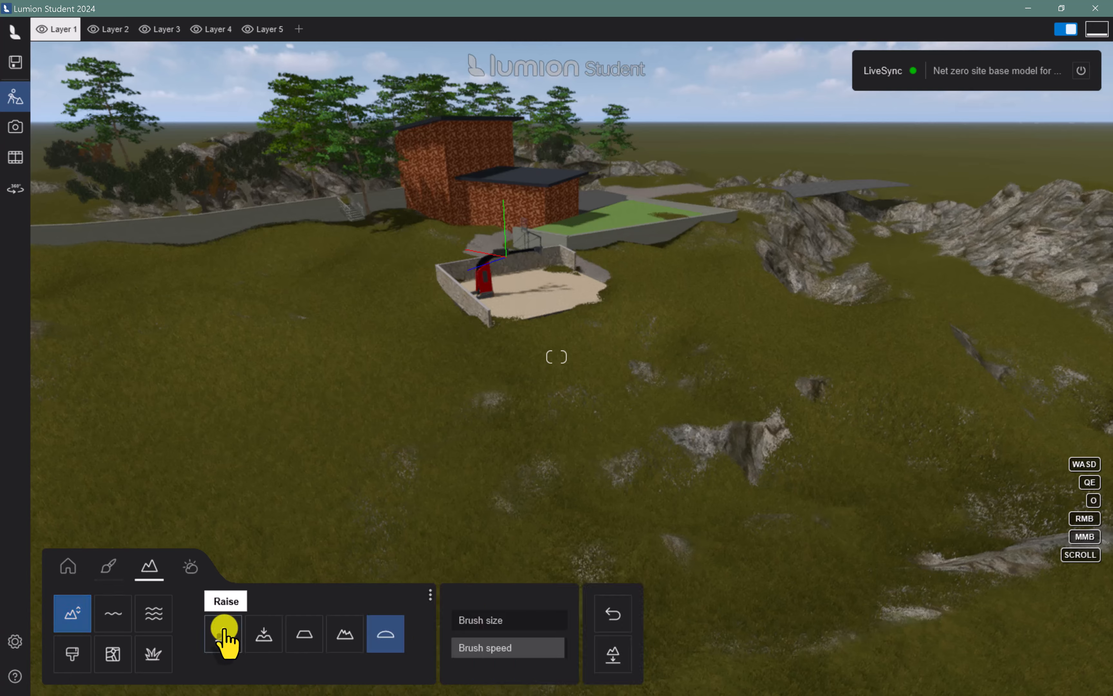
click(264, 637)
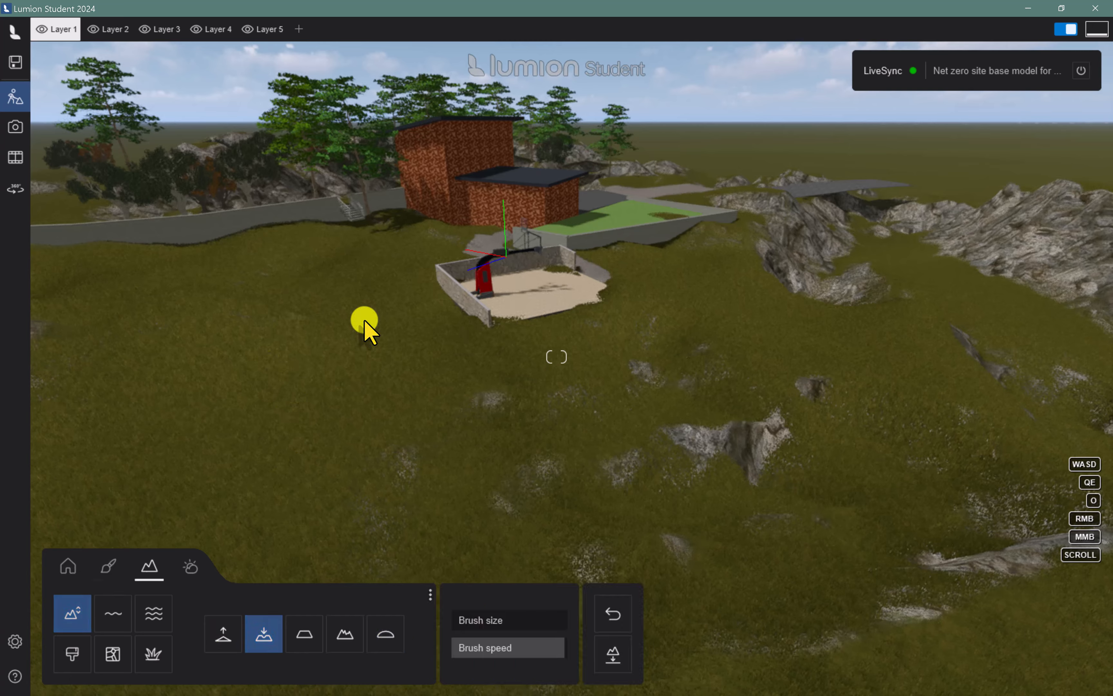
mouse_move(358, 345)
mouse_down()
mouse_move(293, 370)
mouse_move(279, 389)
mouse_move(377, 375)
mouse_move(389, 346)
mouse_move(397, 368)
mouse_move(415, 335)
mouse_move(364, 382)
mouse_move(294, 320)
mouse_up()
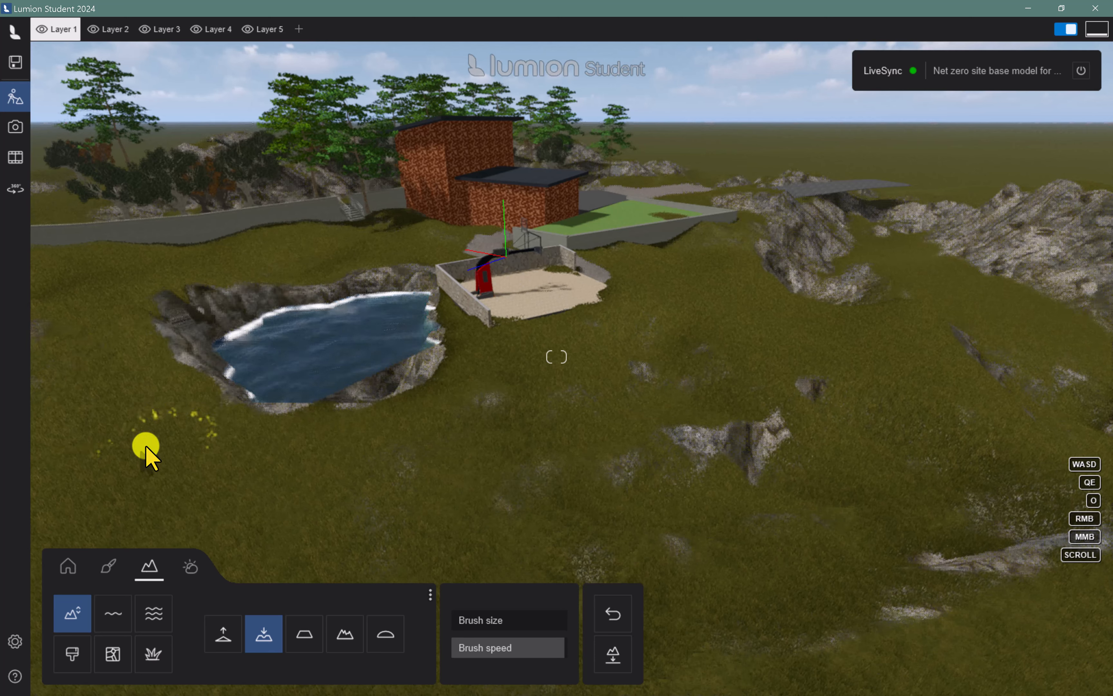
Raise the pond's bank next to the basketball court's side wall and smooth the terrain there
click(226, 634)
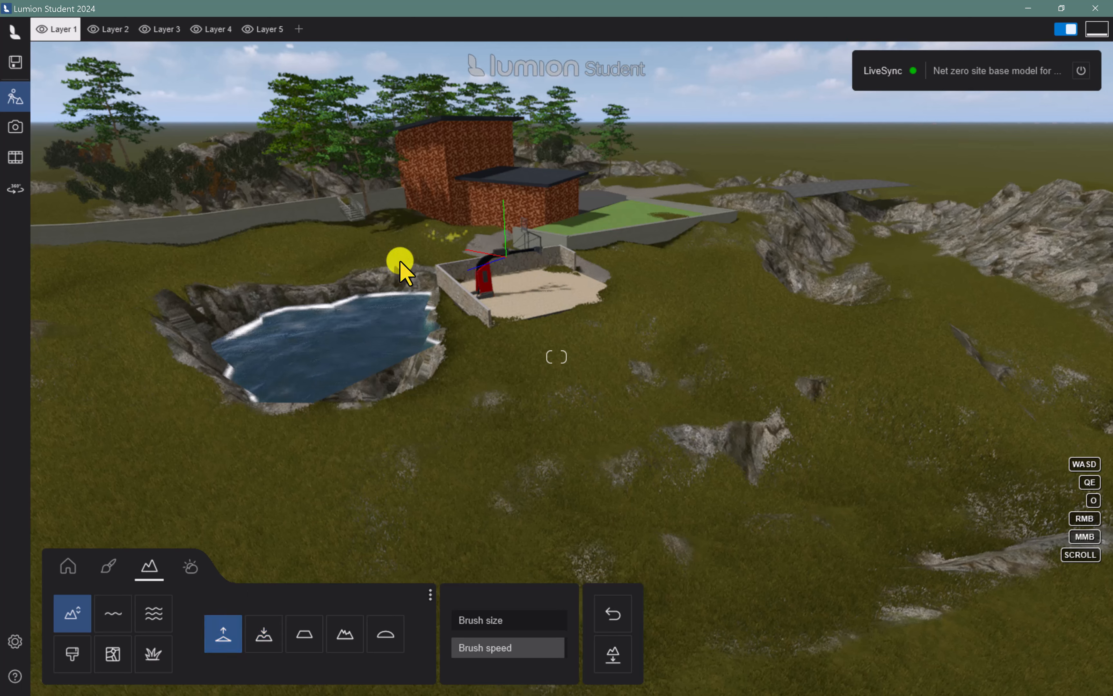
drag(428, 295, 428, 295)
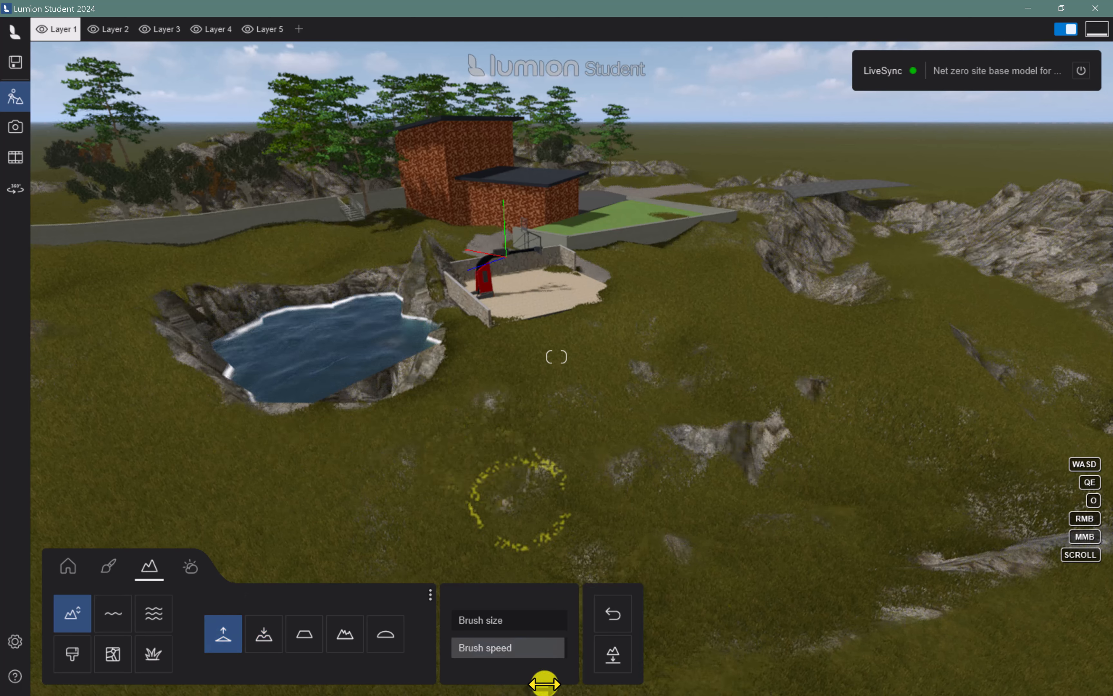
click(389, 637)
mouse_move(392, 286)
mouse_down()
mouse_move(423, 261)
mouse_move(478, 286)
mouse_up()
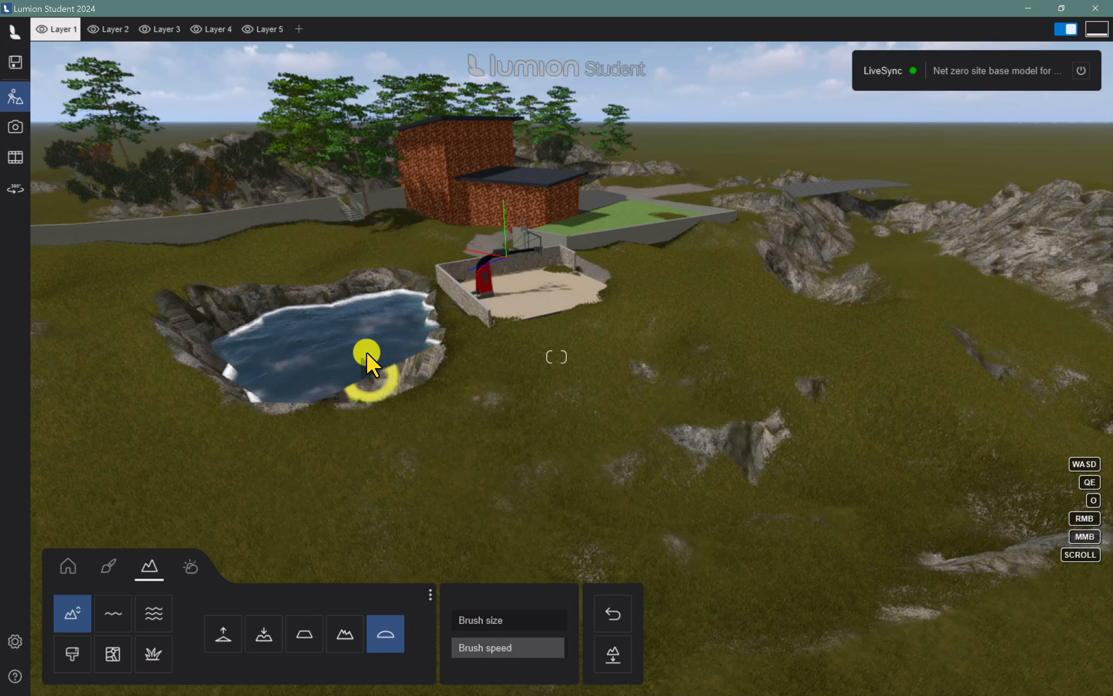
Stretch the water surface's corners to cover the whole pond basin up to its near bank
key(w)
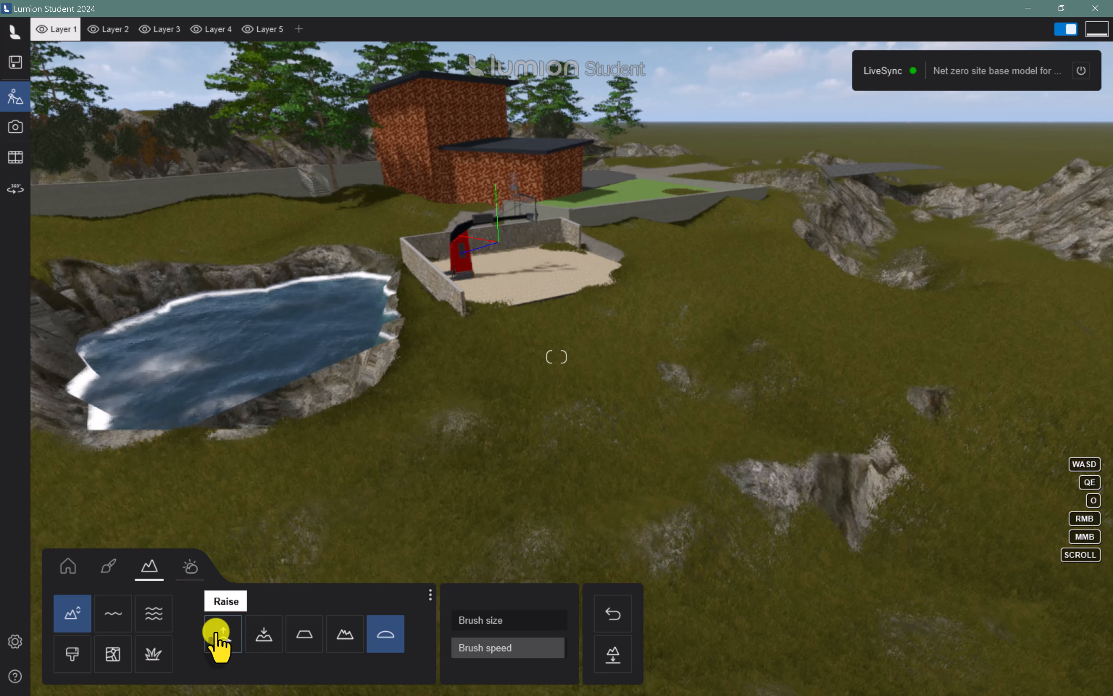
click(109, 621)
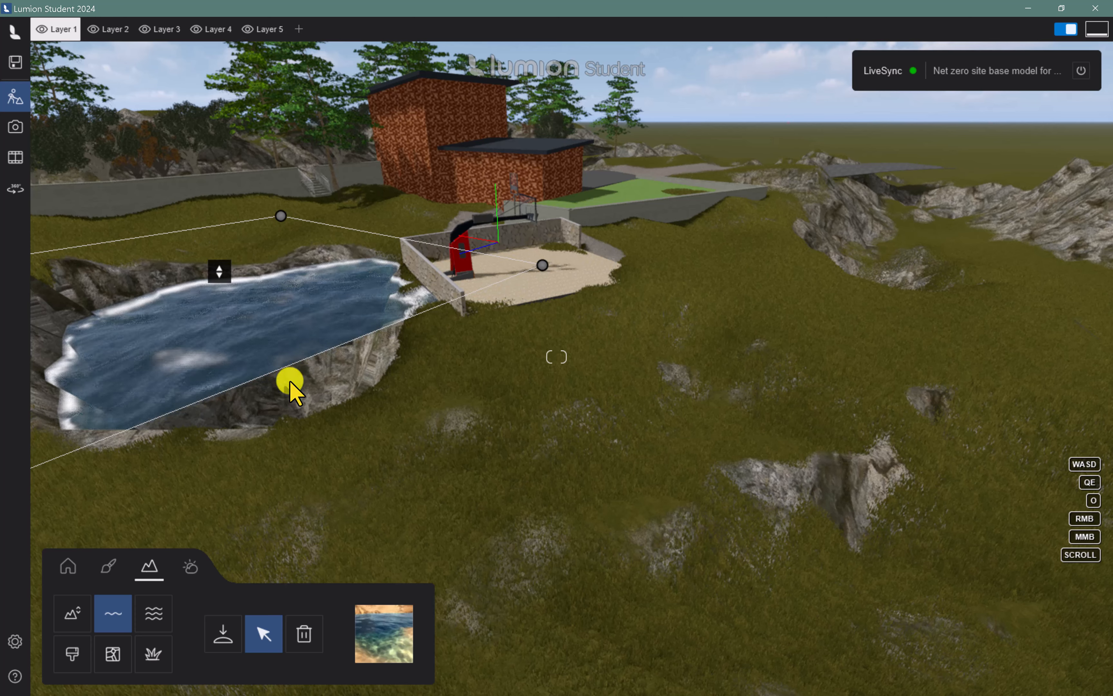
drag(542, 266, 573, 294)
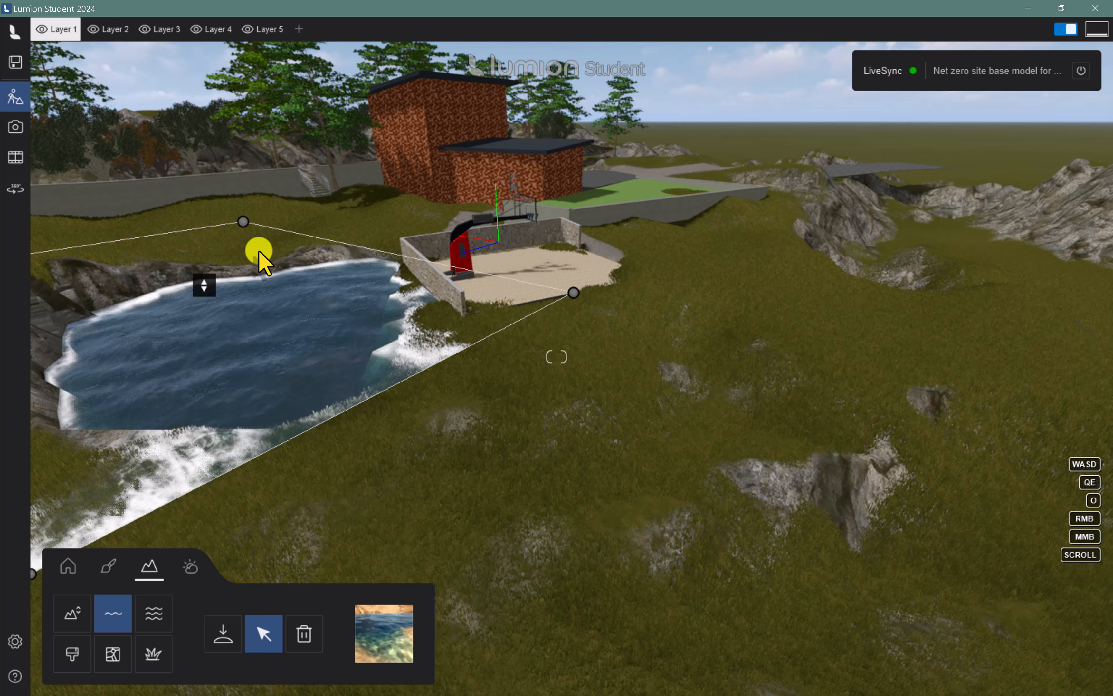
drag(242, 222, 263, 216)
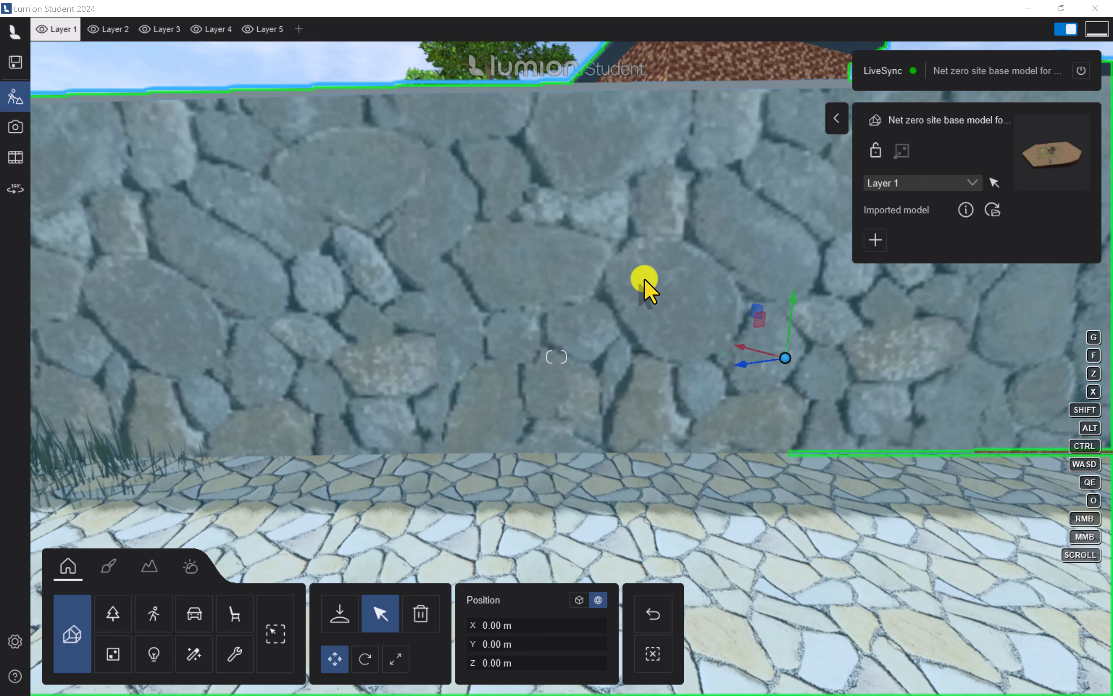
Apply the Aged Stone 4 material to the retaining wall and increase its relief, roughness and displacement
click(112, 570)
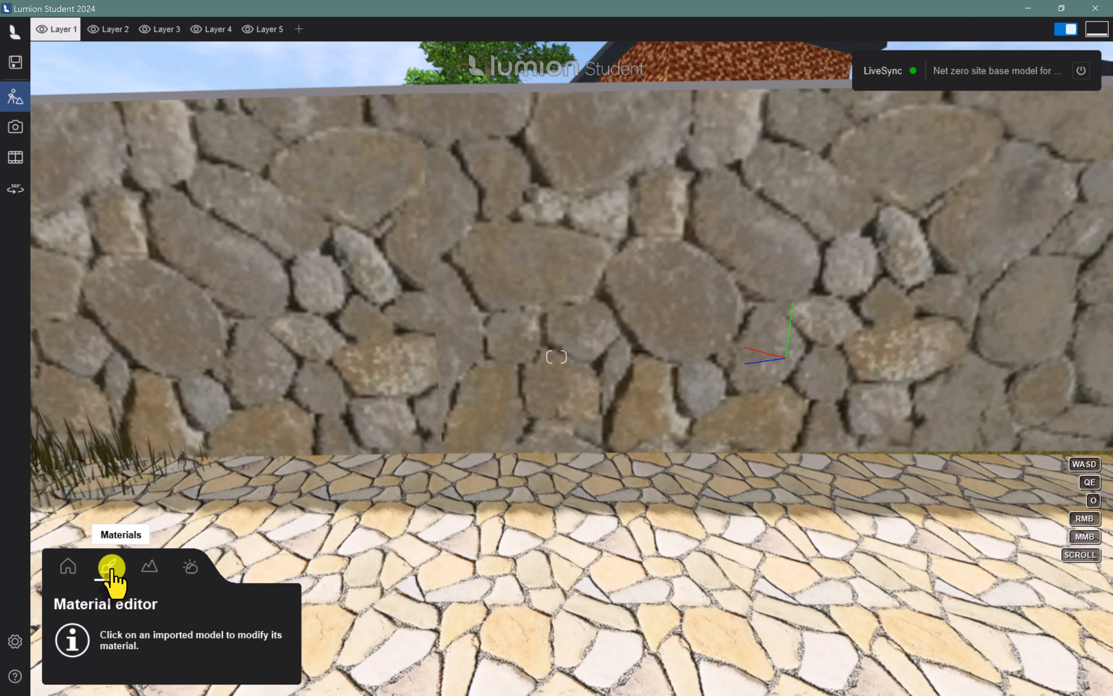
click(504, 348)
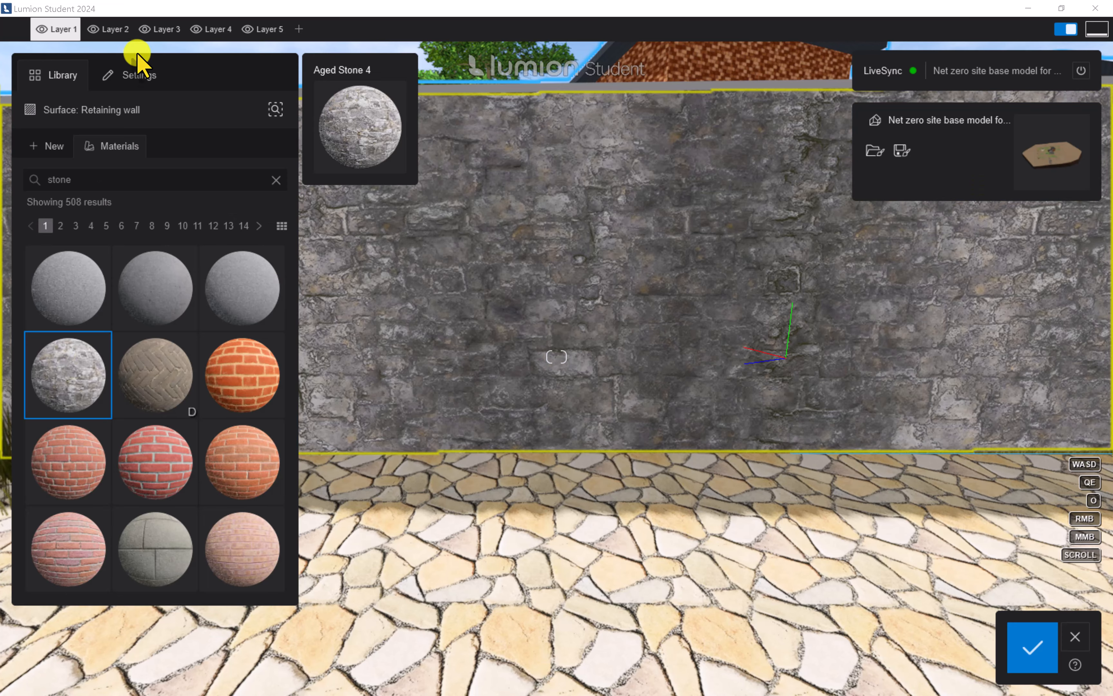
click(131, 78)
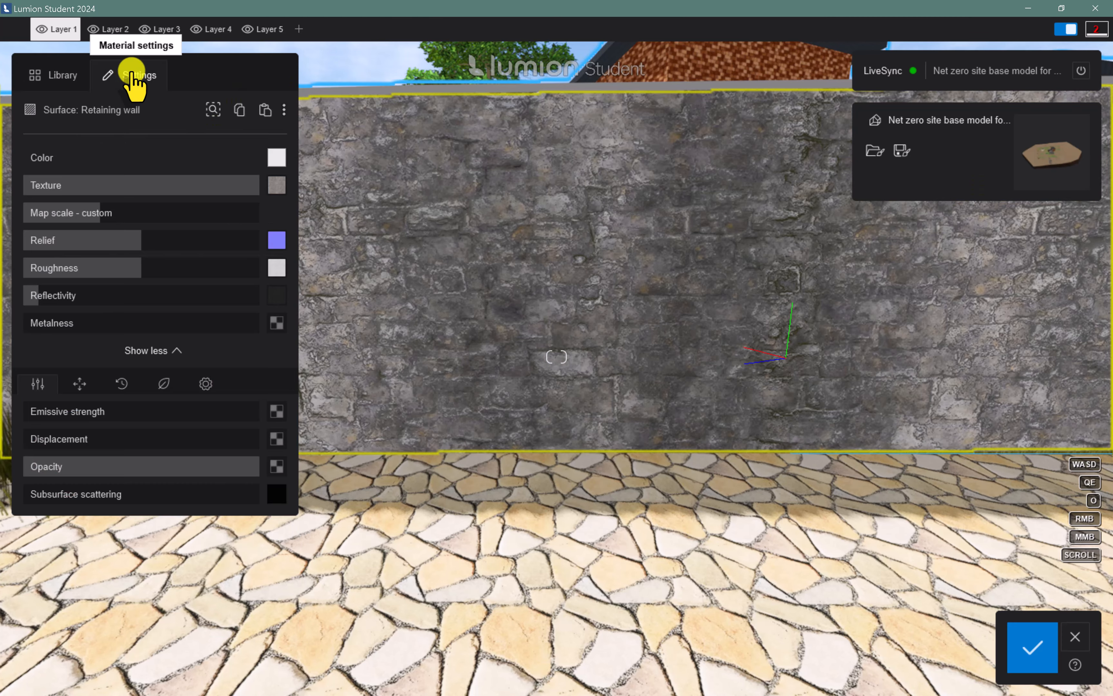
drag(143, 241, 153, 281)
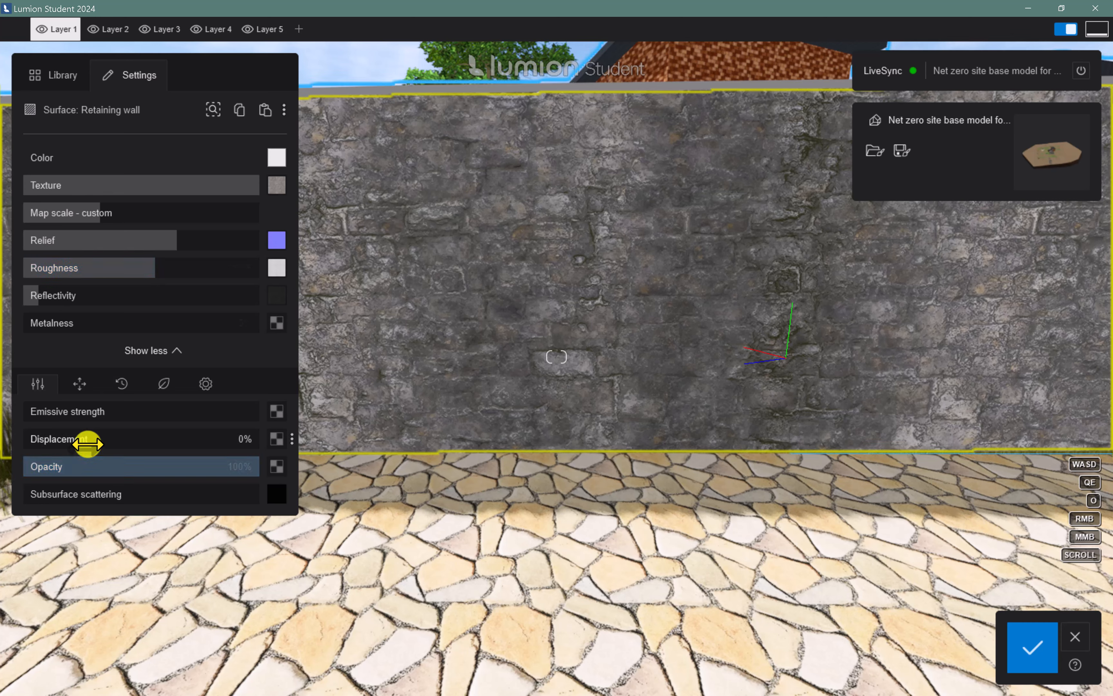
drag(87, 443, 97, 443)
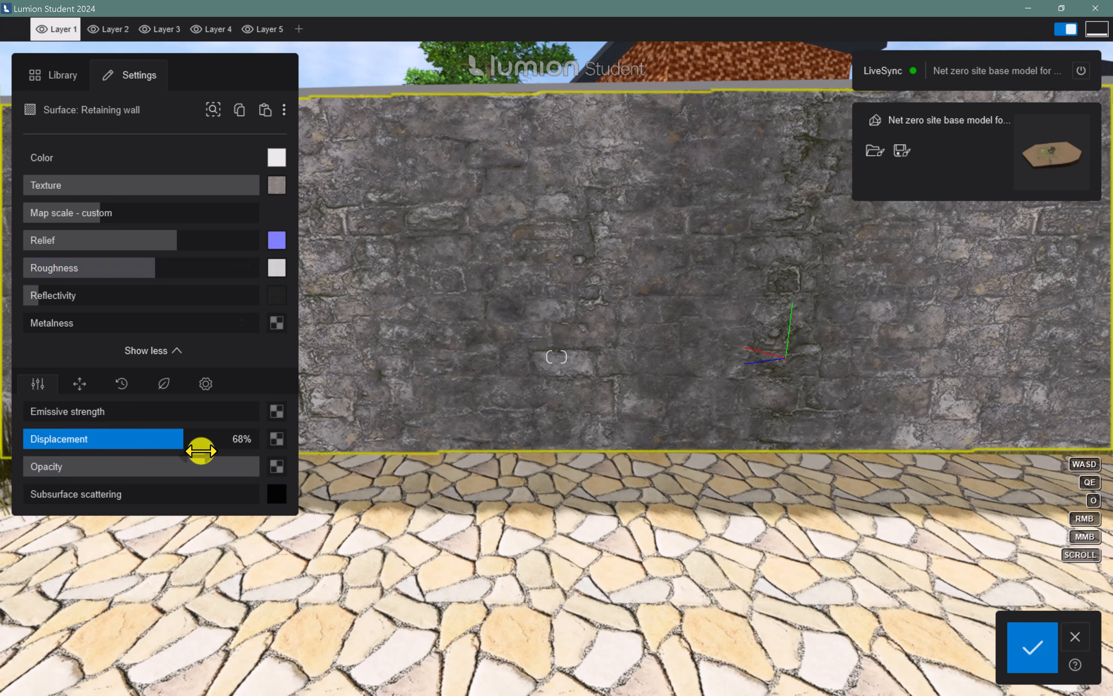
drag(205, 456, 205, 456)
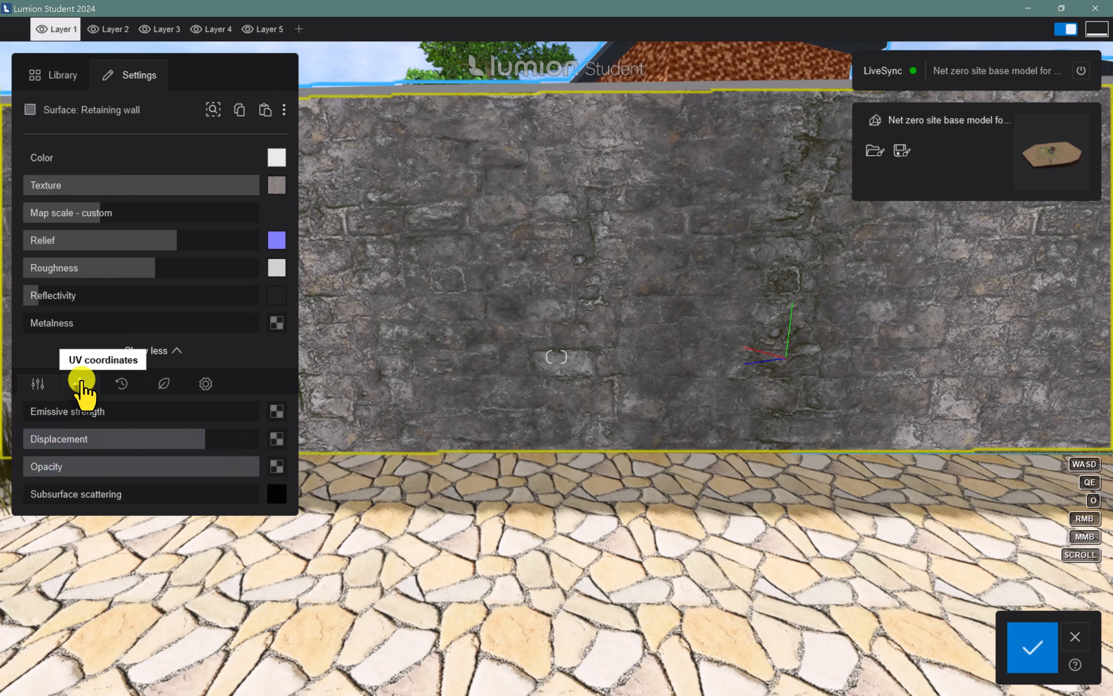
Add Leaves 8 foliage to the retaining wall with a very low spread, about 30% leaf size and slight leaf colorization
click(165, 385)
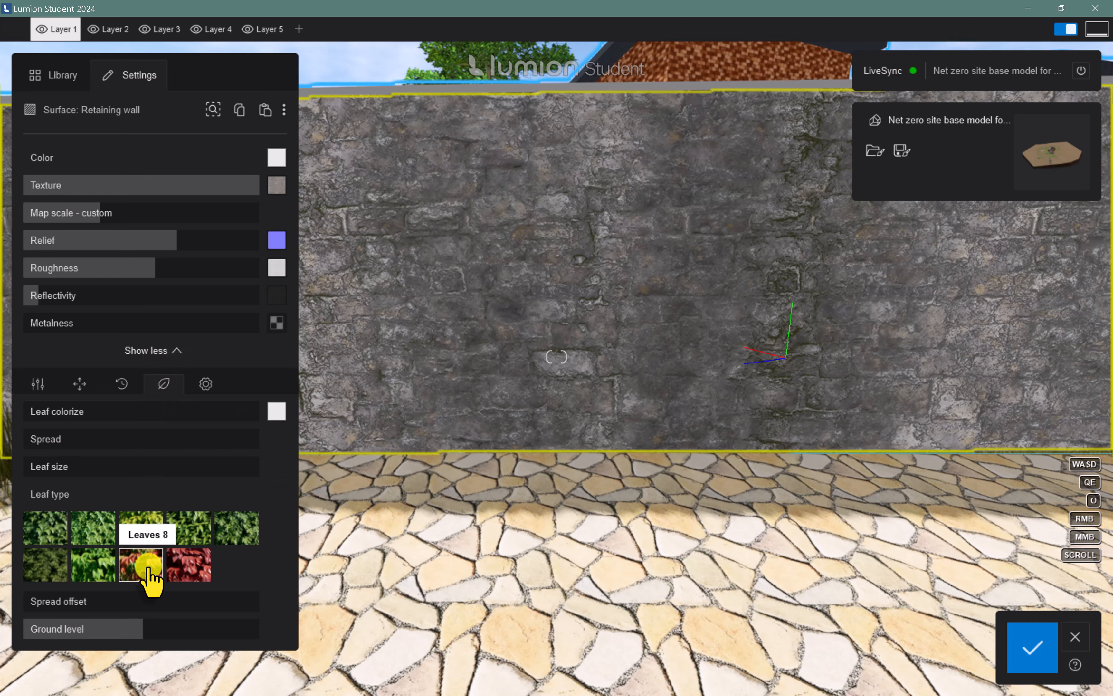
drag(33, 432, 7, 437)
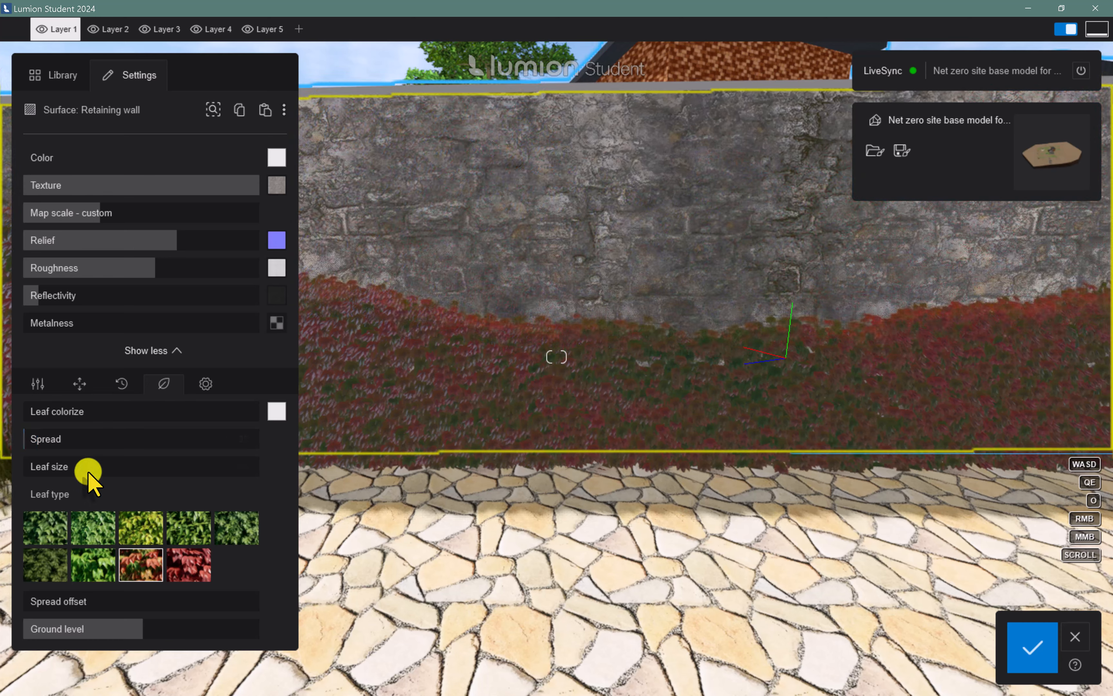
drag(28, 437, 87, 438)
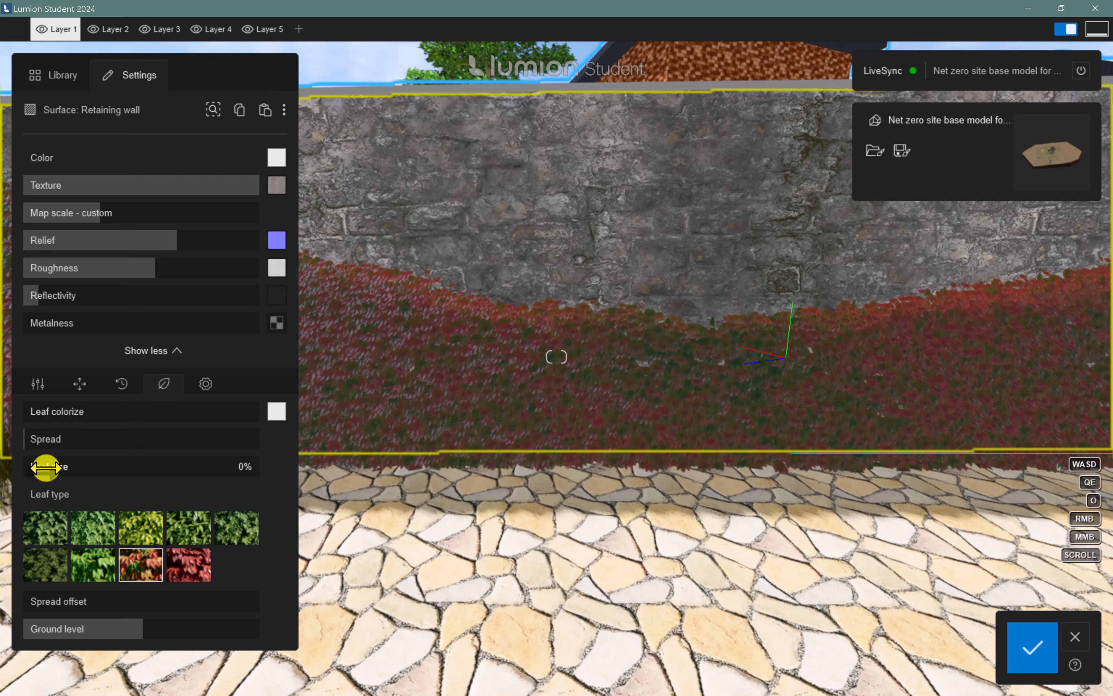
drag(46, 467, 104, 465)
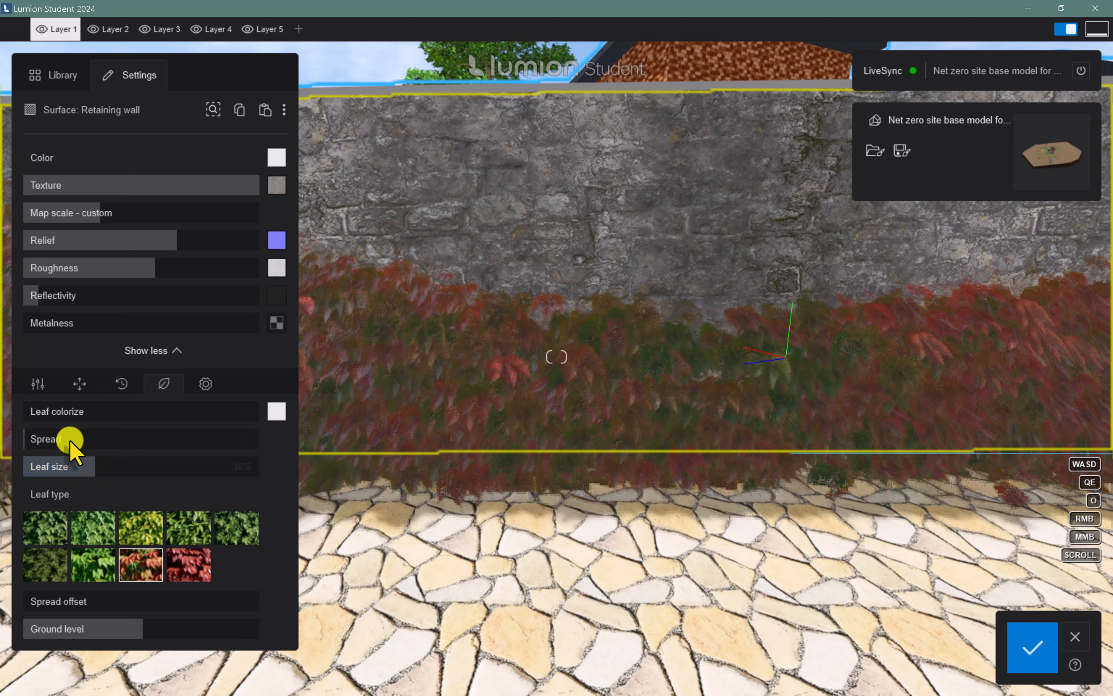
mouse_move(42, 416)
mouse_down()
mouse_move(204, 432)
mouse_move(48, 436)
mouse_up()
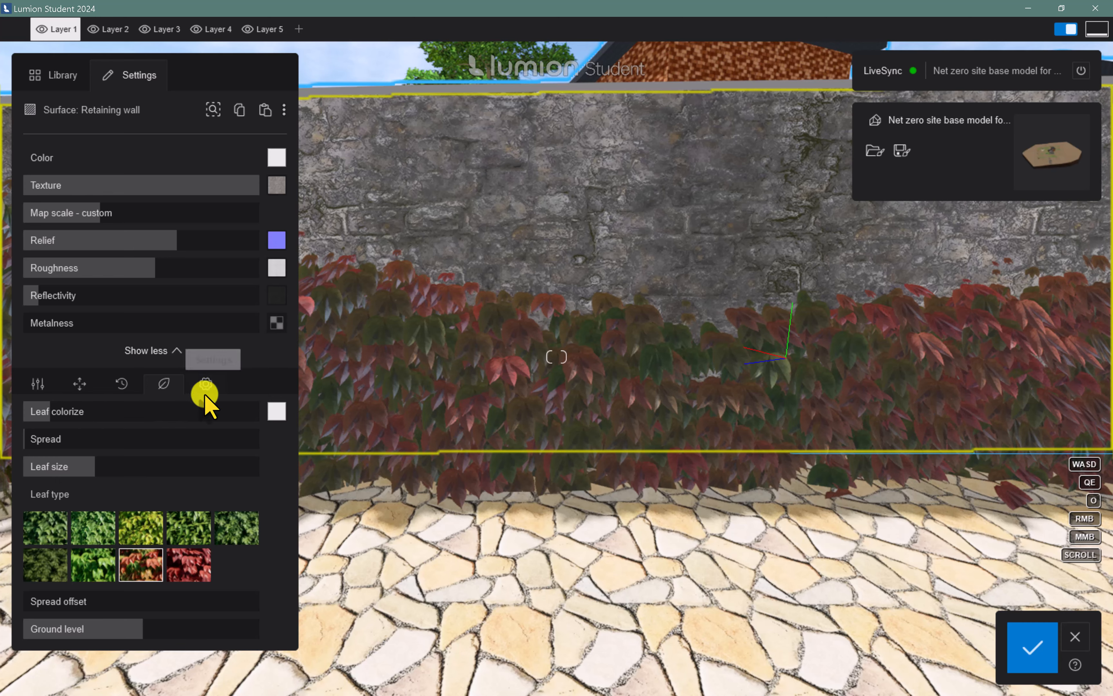
Apply Stone weathering to the retaining wall and reduce its strength to a little under half
click(38, 383)
click(121, 383)
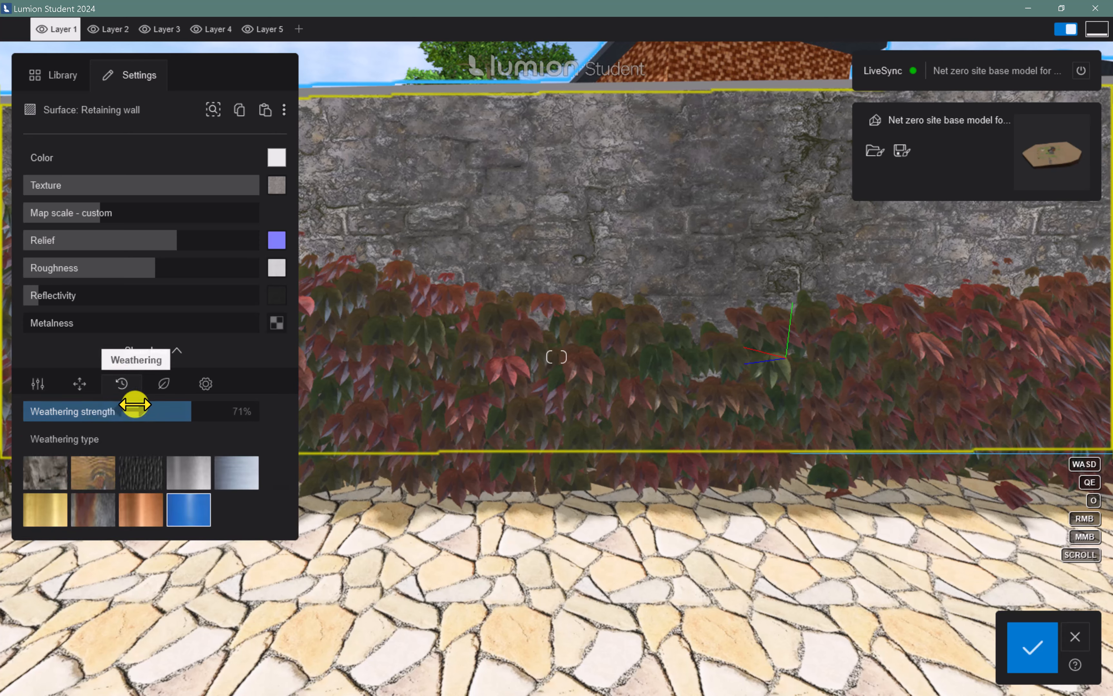
click(51, 474)
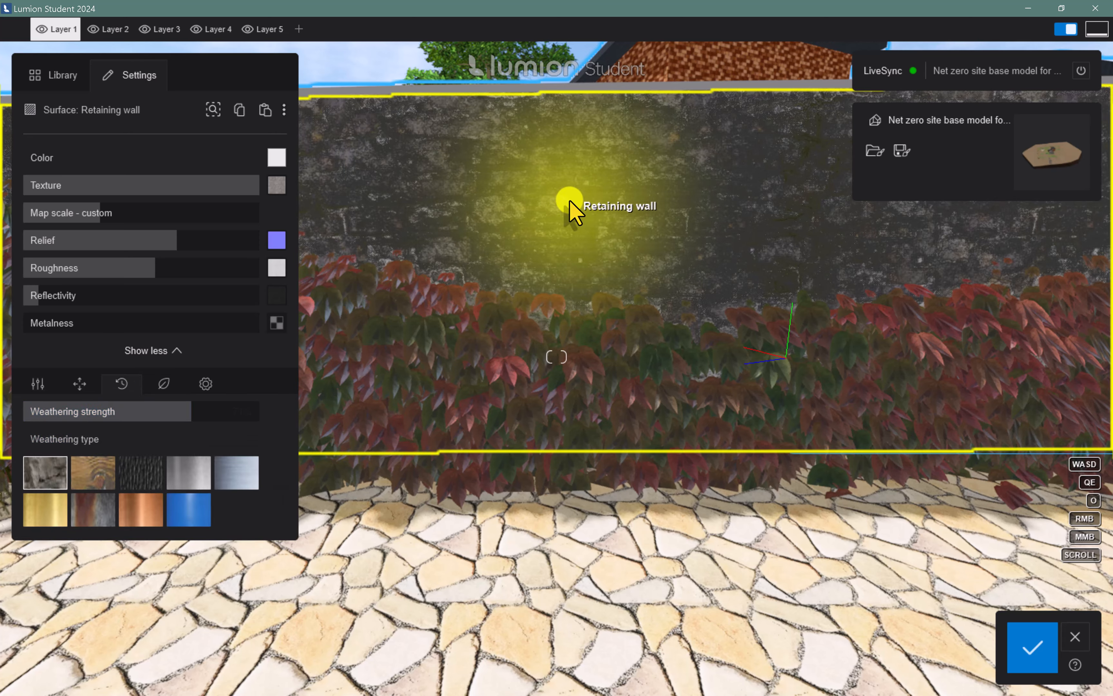
scroll(570, 201, up, 3)
right_drag(587, 197, 644, 143)
scroll(588, 198, up, 3)
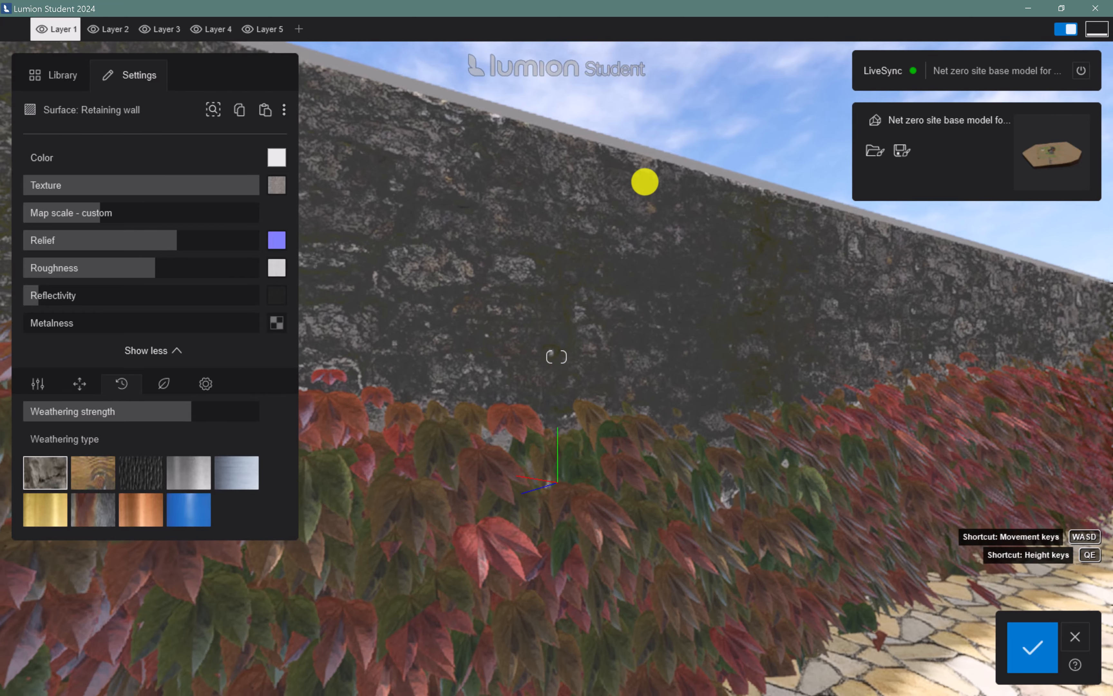
drag(175, 410, 122, 425)
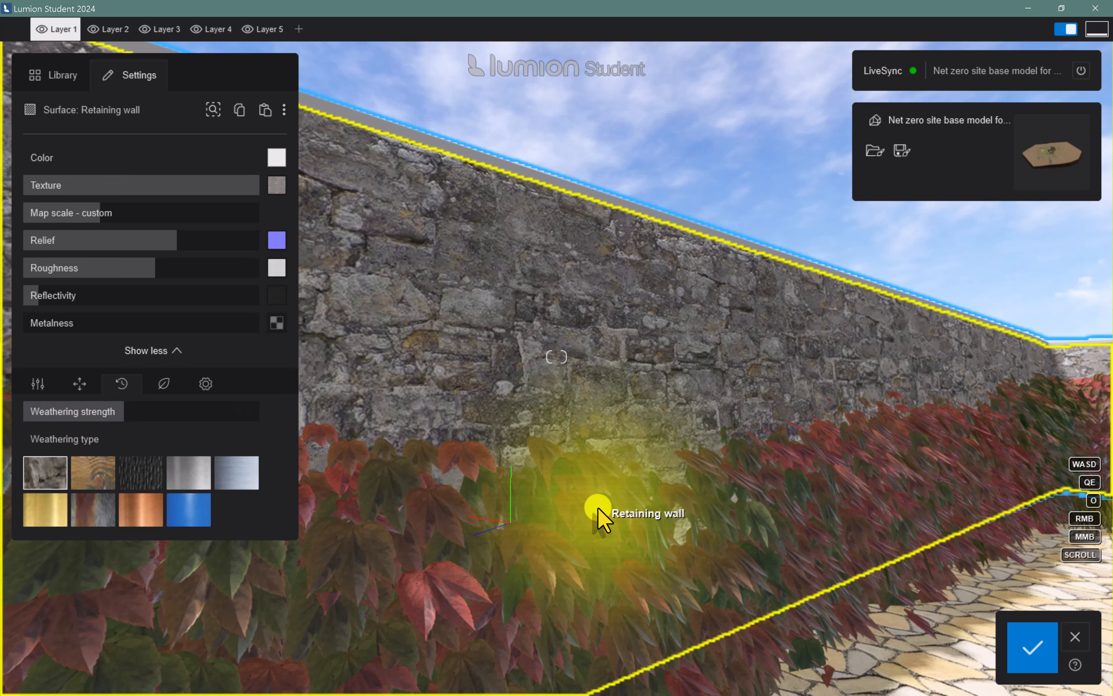
right_drag(596, 509, 598, 509)
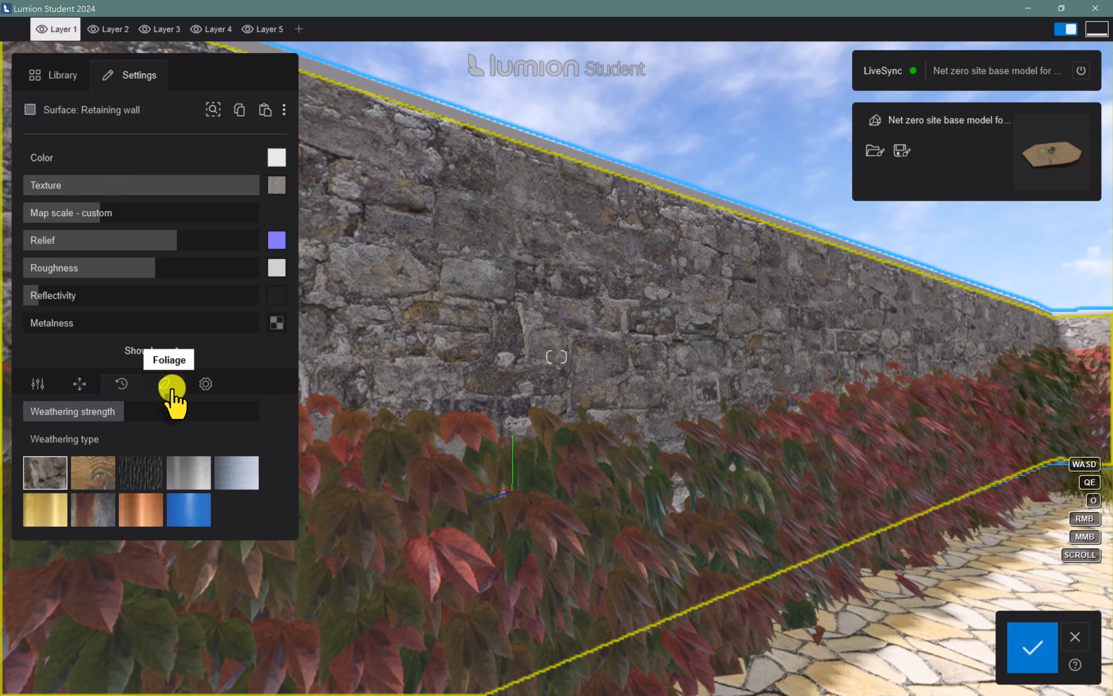
Fine-tune the foliage spread on the retaining wall and save the material changes
click(171, 387)
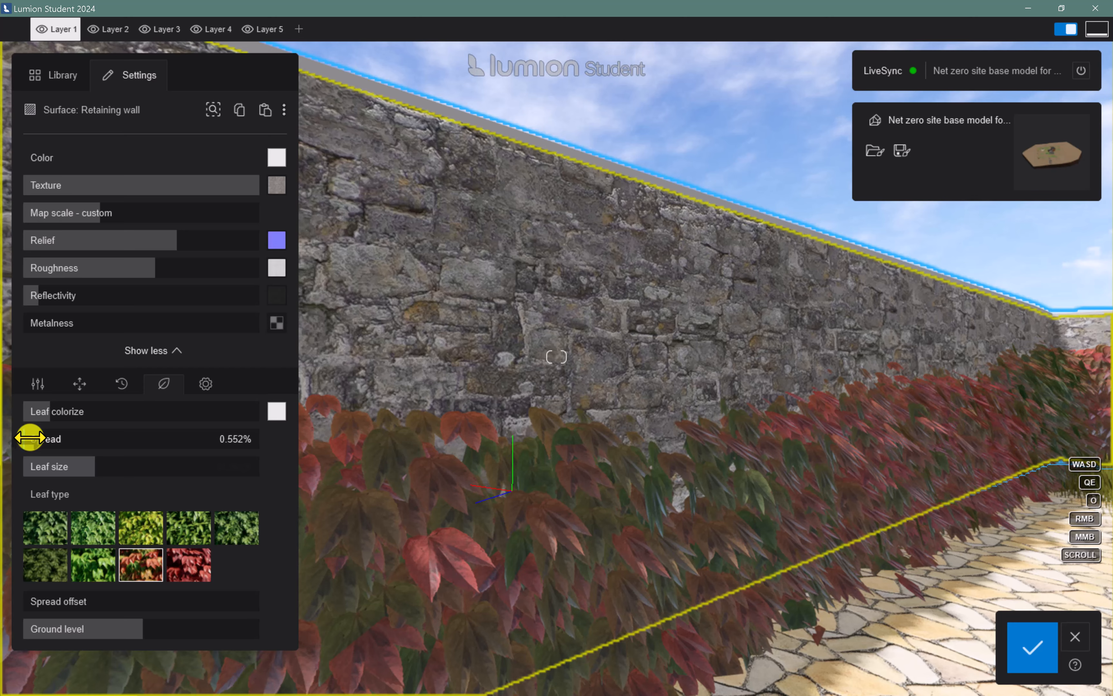
shift+drag(30, 437, 28, 436)
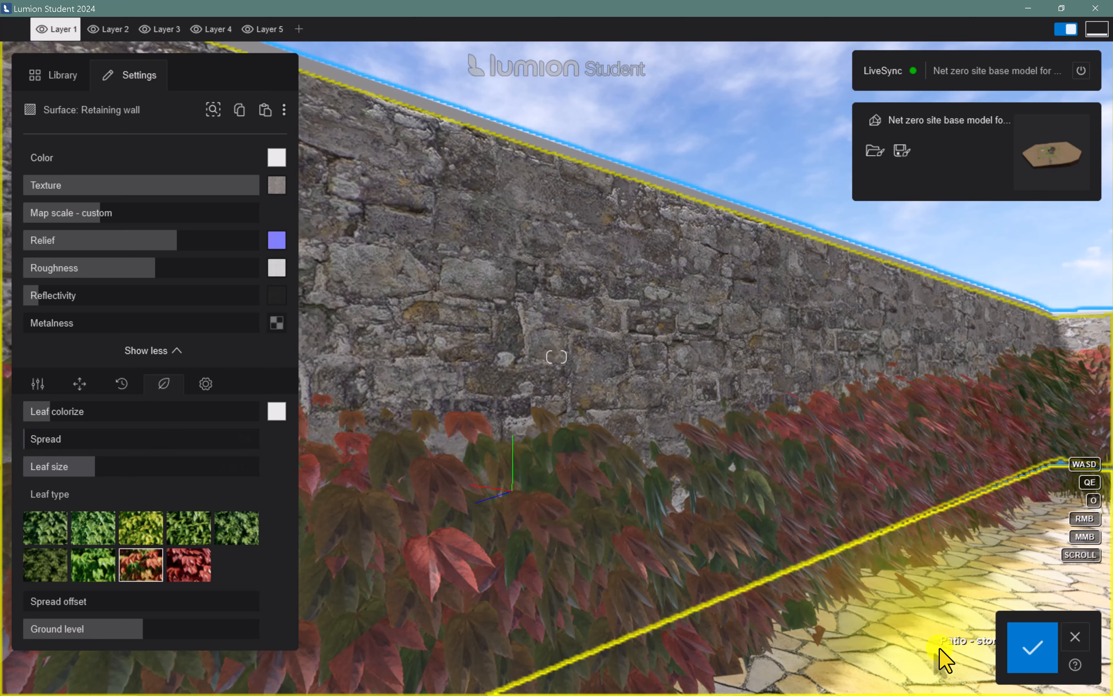
click(1030, 650)
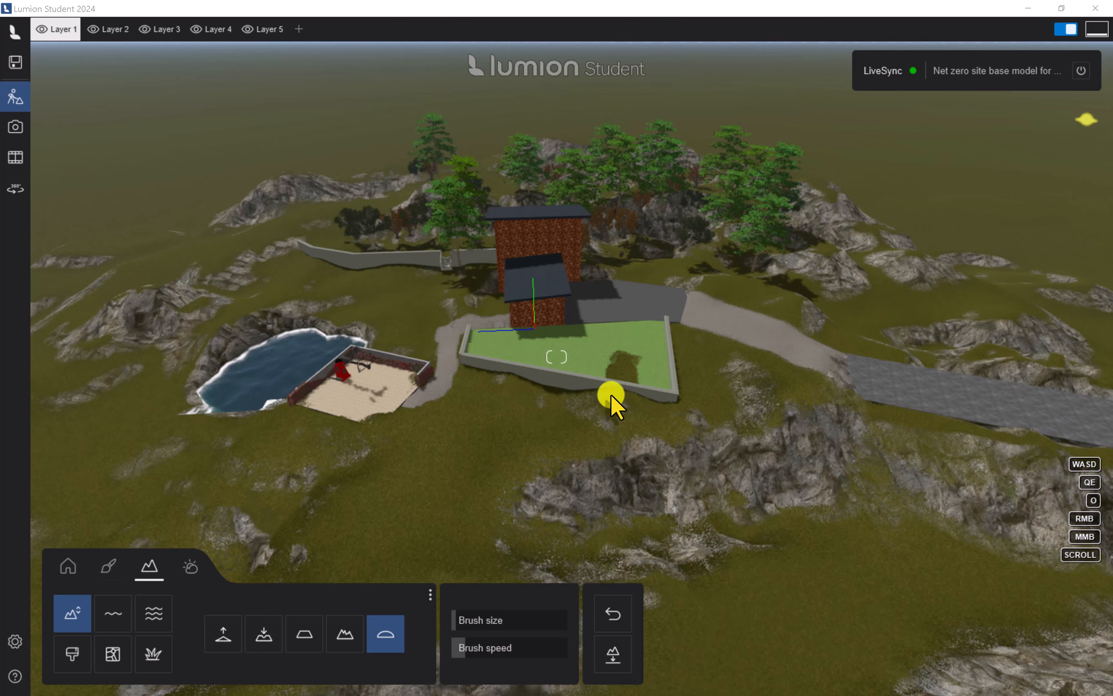
Turn on OpenStreetMap for the landscape and accept its beta notice
click(396, 458)
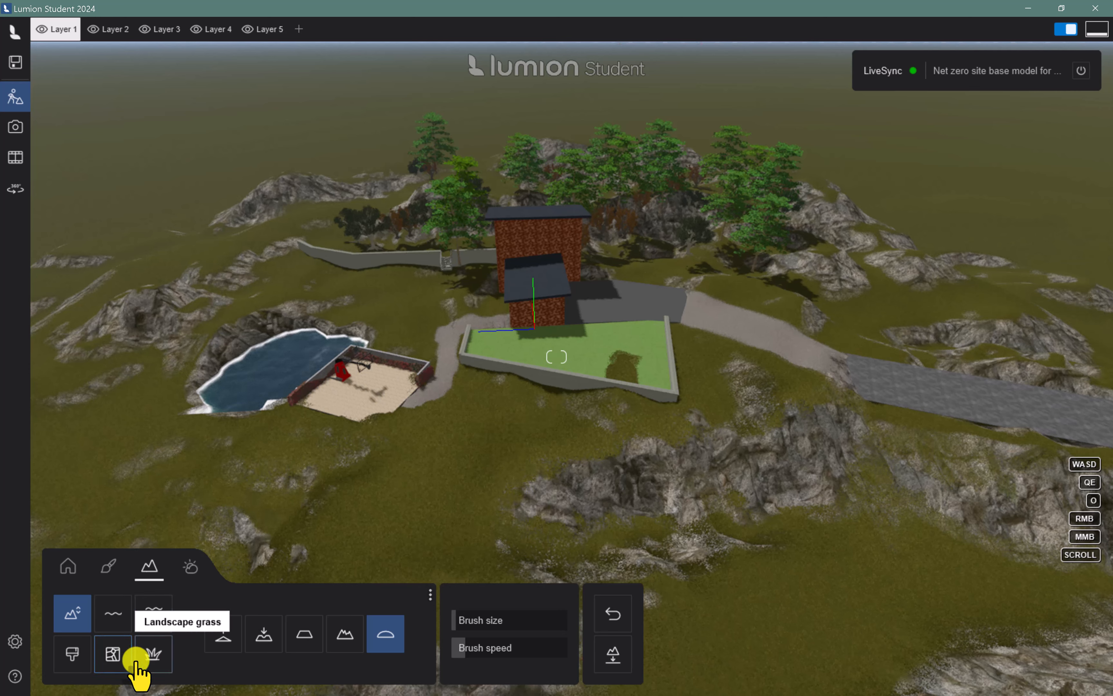
click(113, 651)
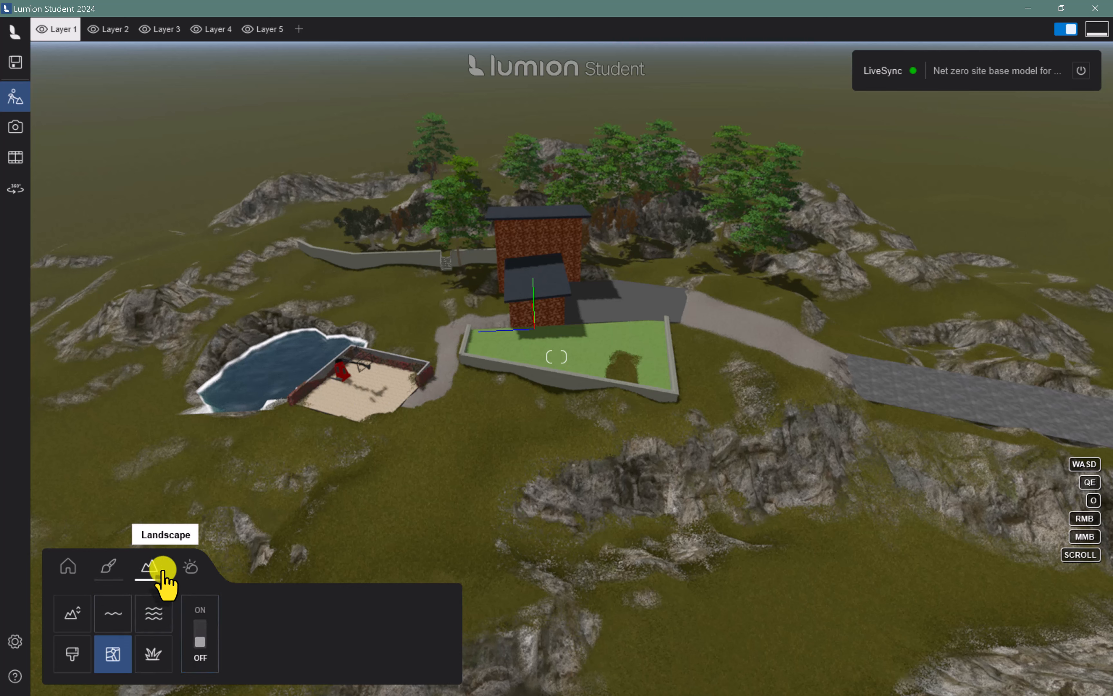
click(199, 632)
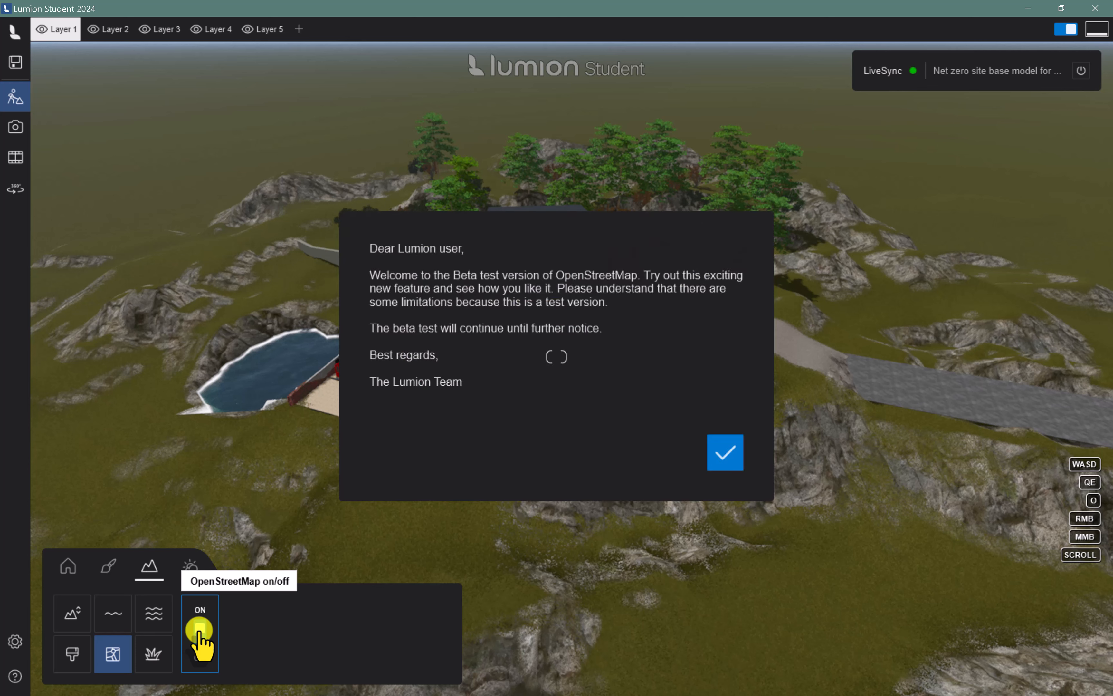
click(724, 452)
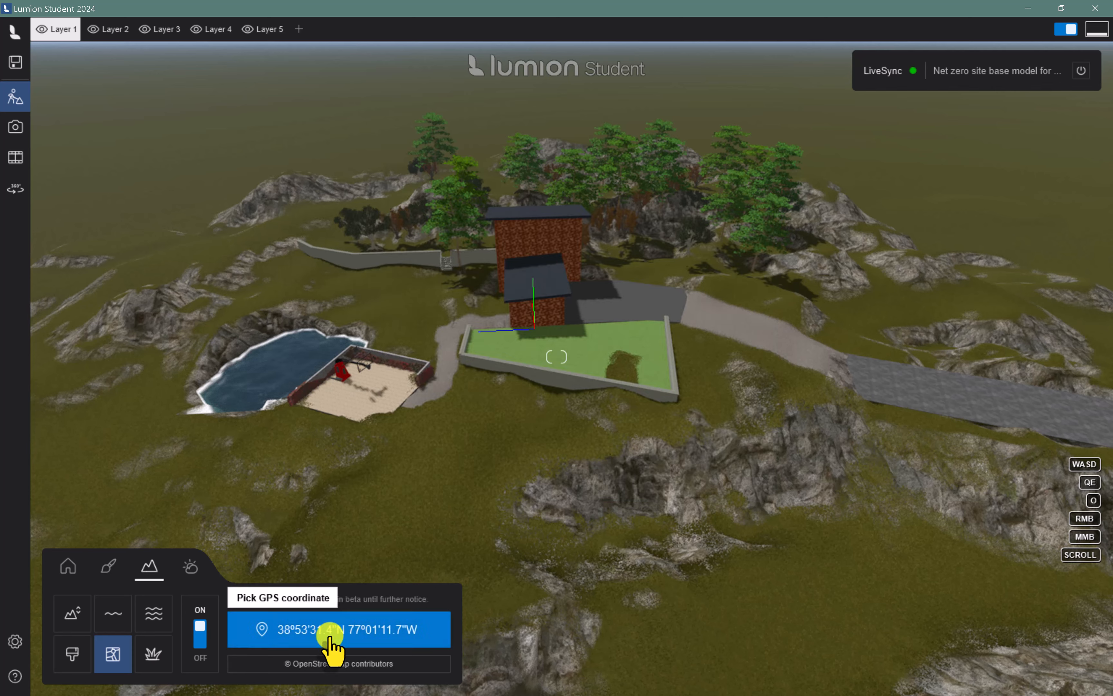
Open the GPS coordinate map, search for the site's street address in Beverly and choose the matching location
click(301, 637)
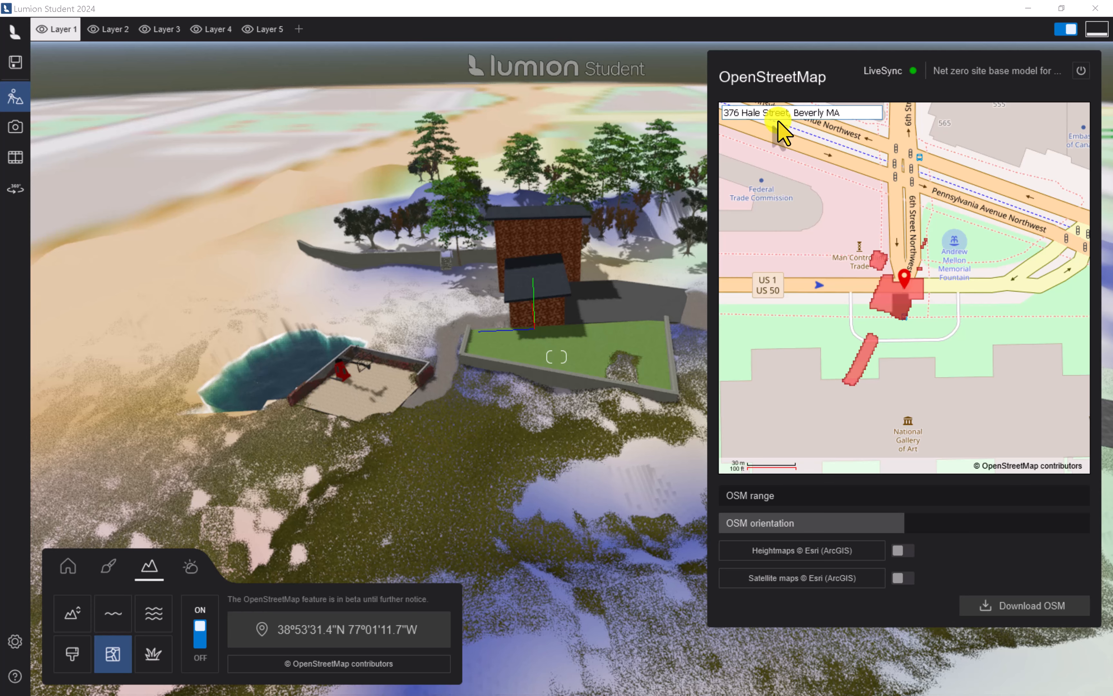
key(Return)
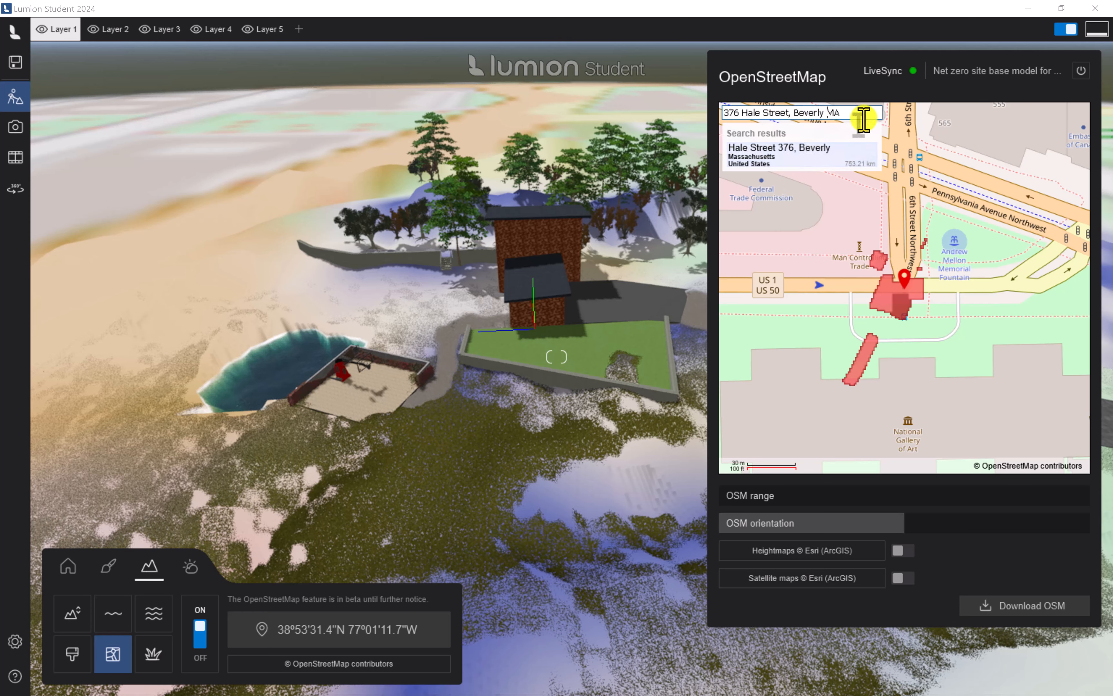
click(784, 150)
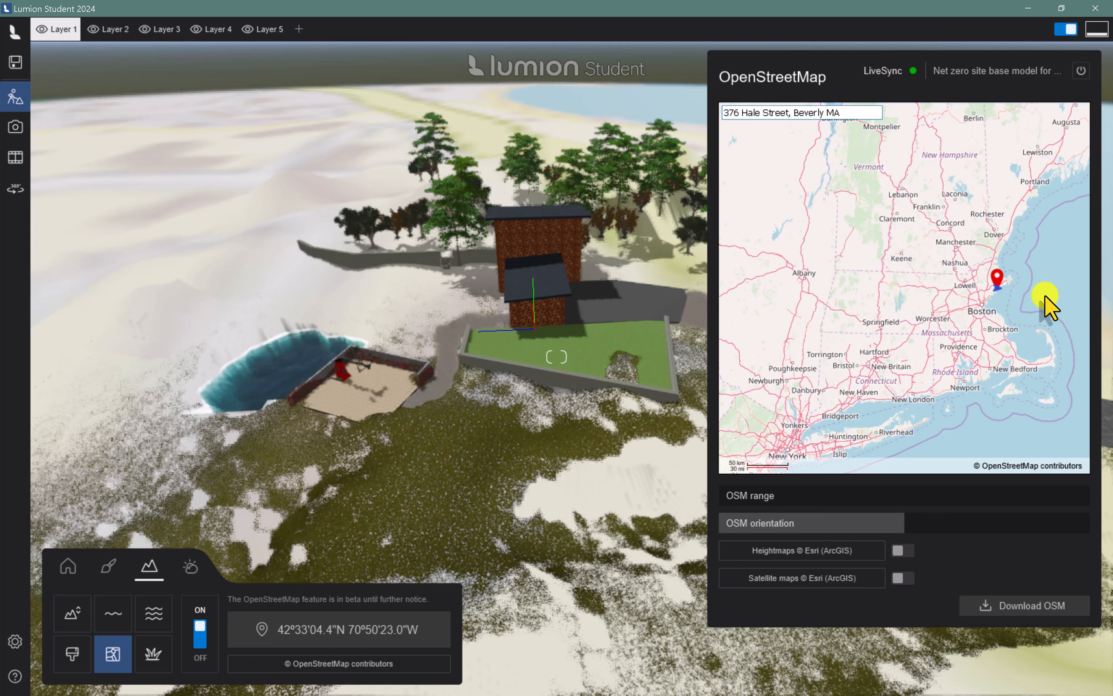
Move the project's location on the map from the searched address onto the looped road northeast of the campus
scroll(1026, 293, up, 4)
scroll(952, 329, up, 5)
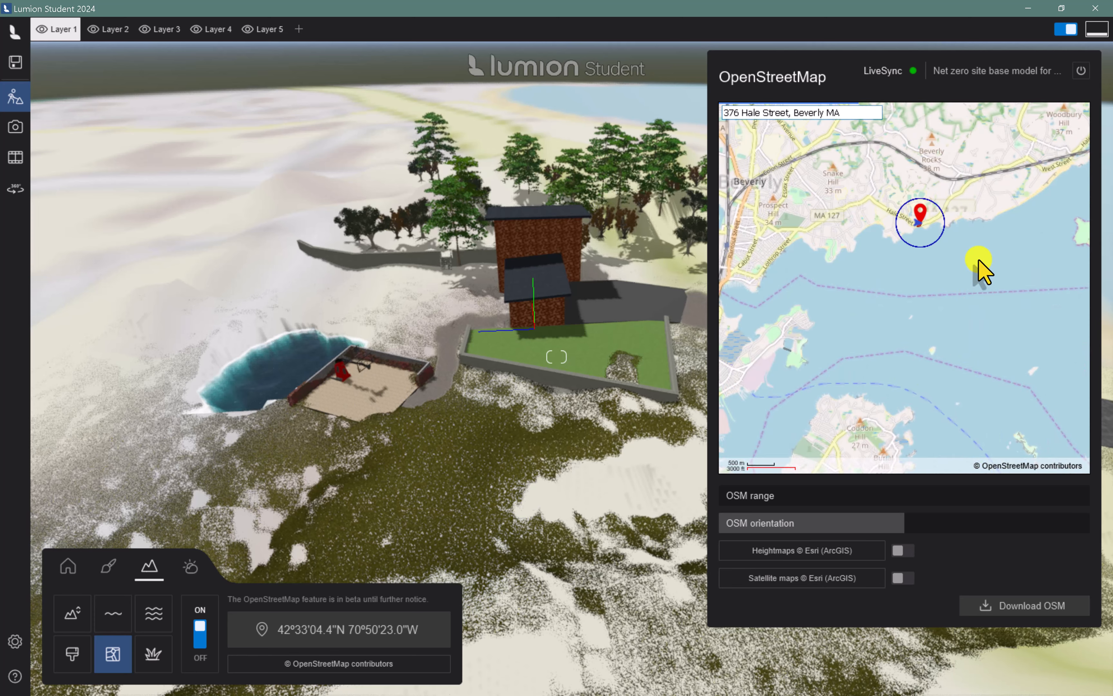
drag(886, 251, 890, 383)
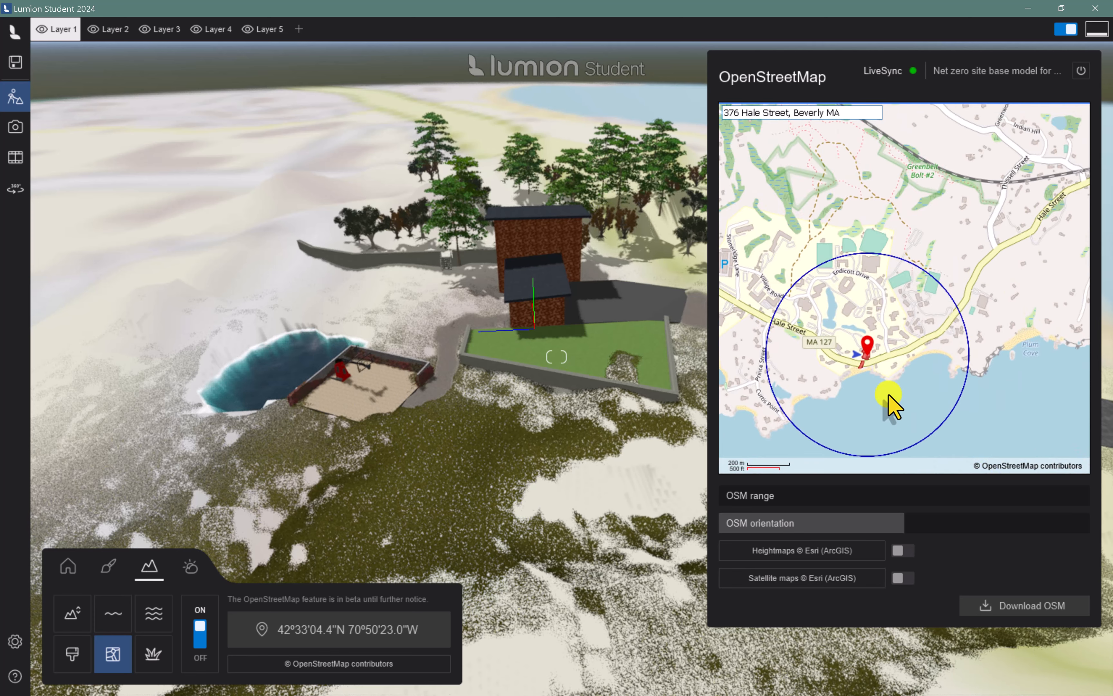
scroll(876, 274, up, 4)
scroll(867, 390, down, 3)
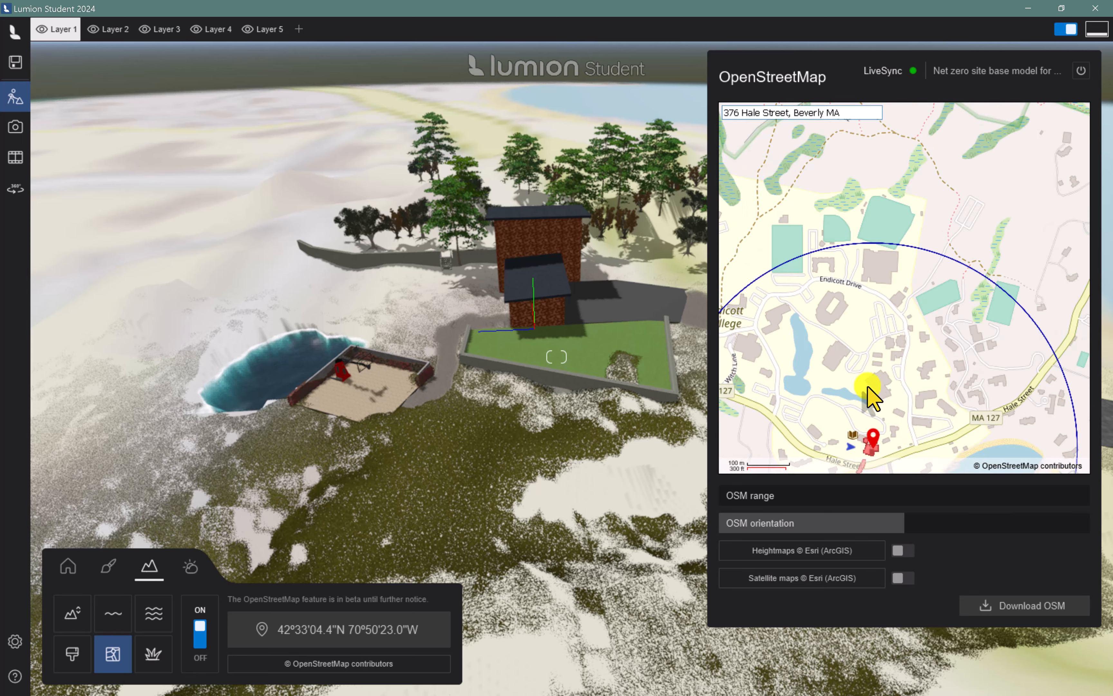
mouse_move(834, 444)
drag(834, 445, 933, 226)
scroll(933, 225, up, 5)
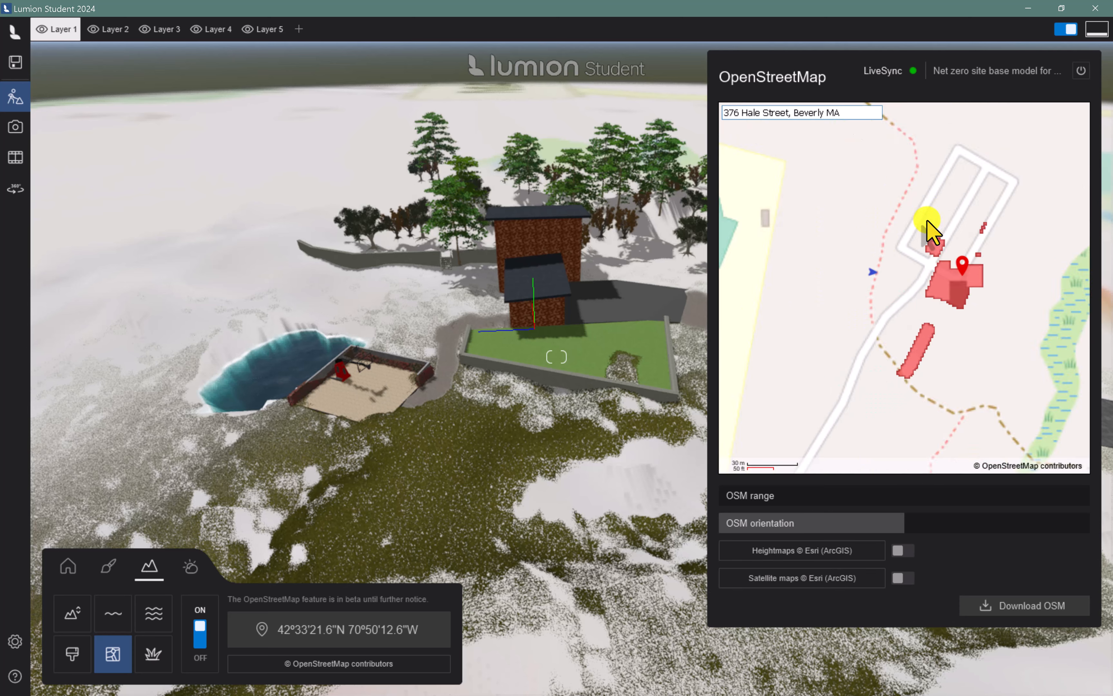
drag(971, 311, 981, 208)
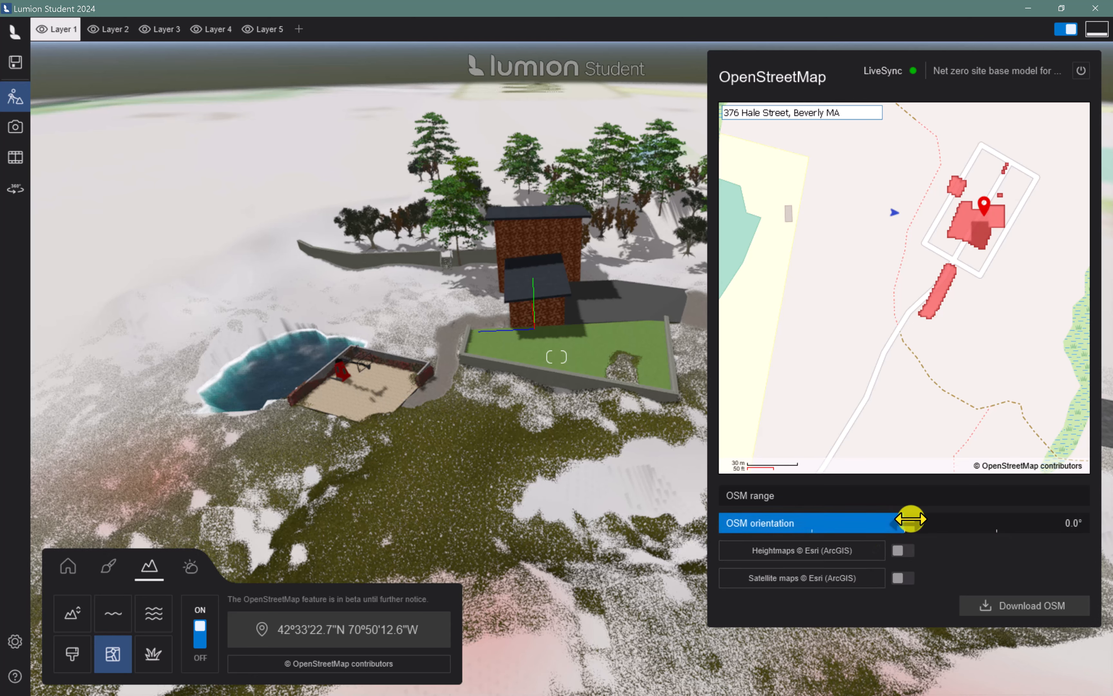
Rotate the OSM orientation slightly, enable Esri heightmaps and satellite maps, and download the OpenStreetMap data
drag(911, 518, 909, 522)
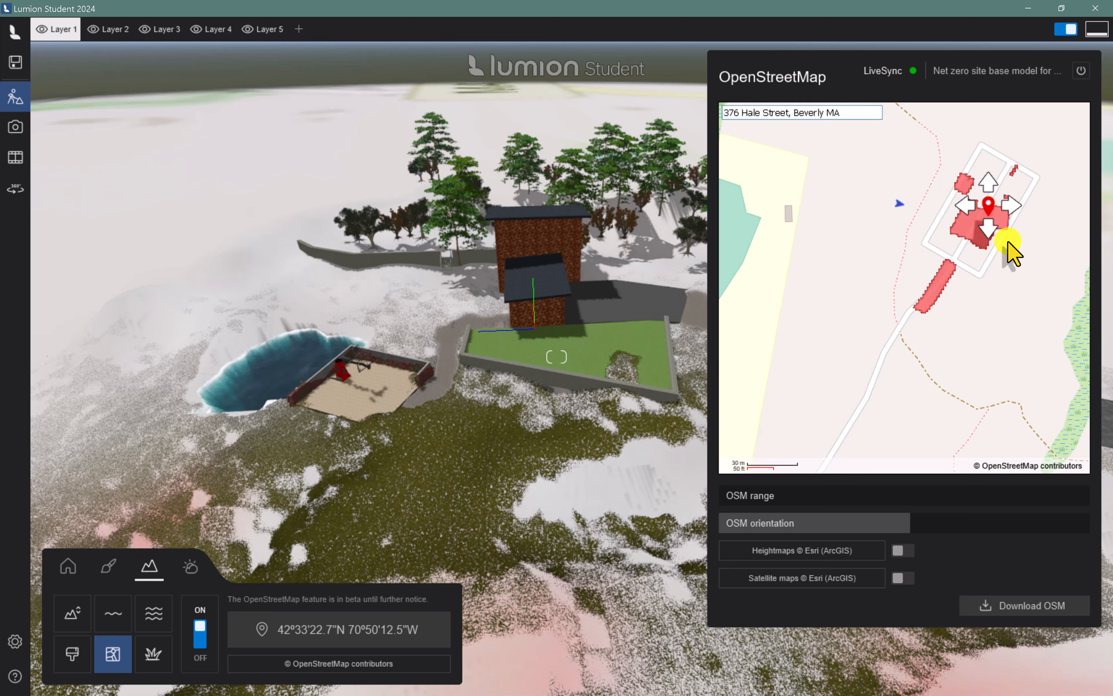
click(901, 551)
click(903, 578)
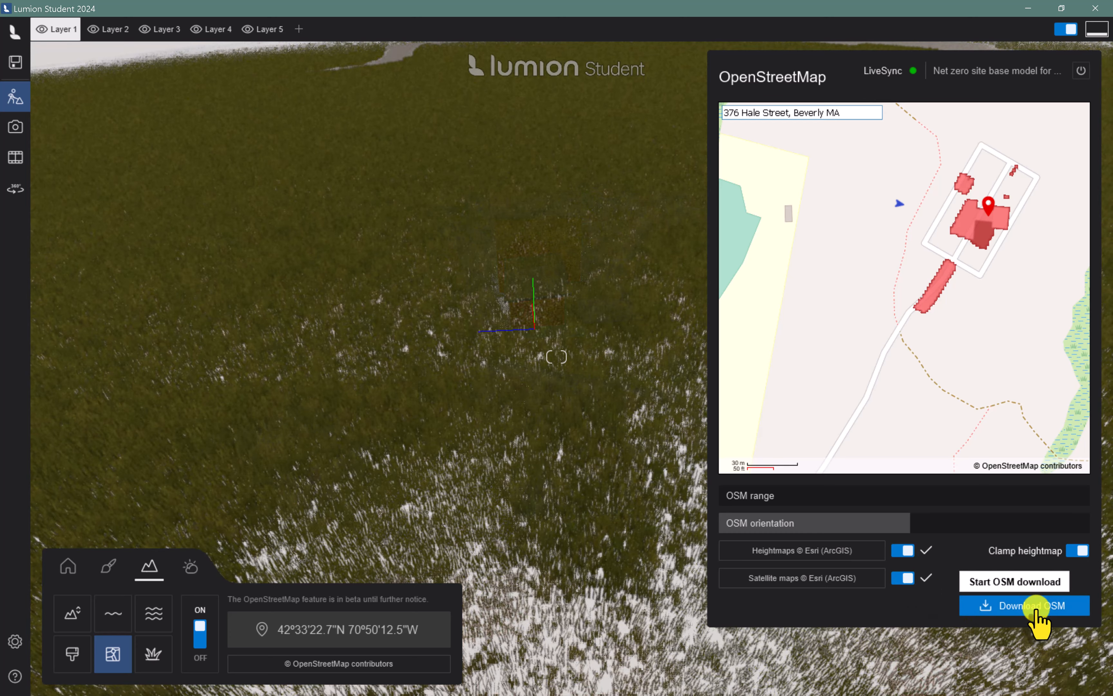
click(1034, 613)
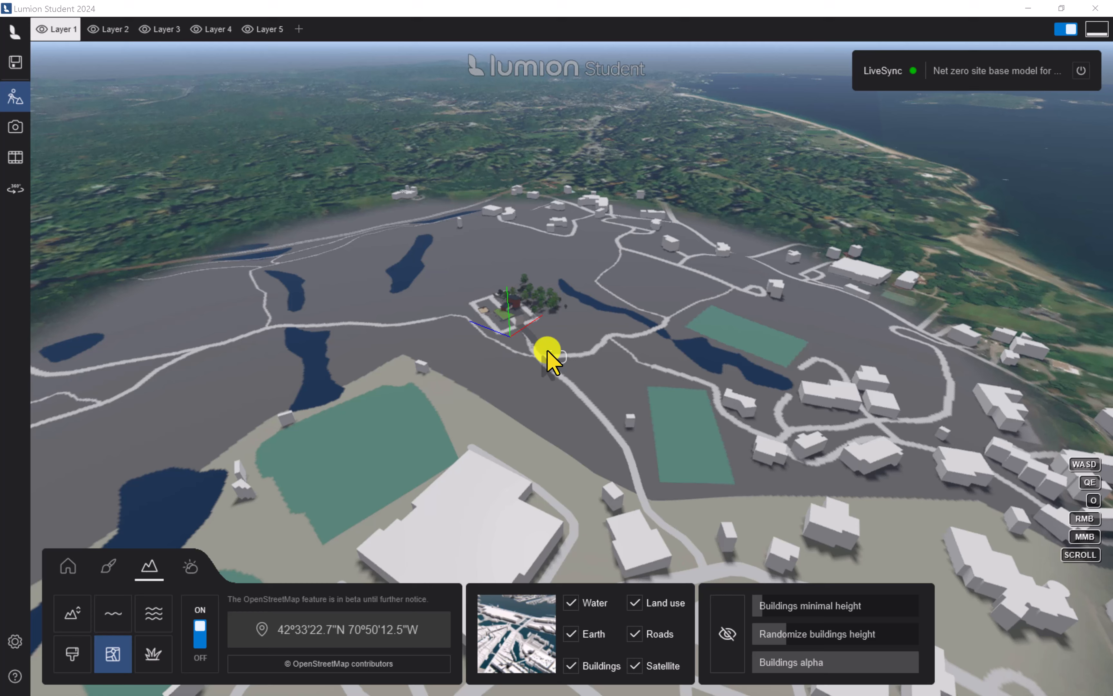
click(544, 353)
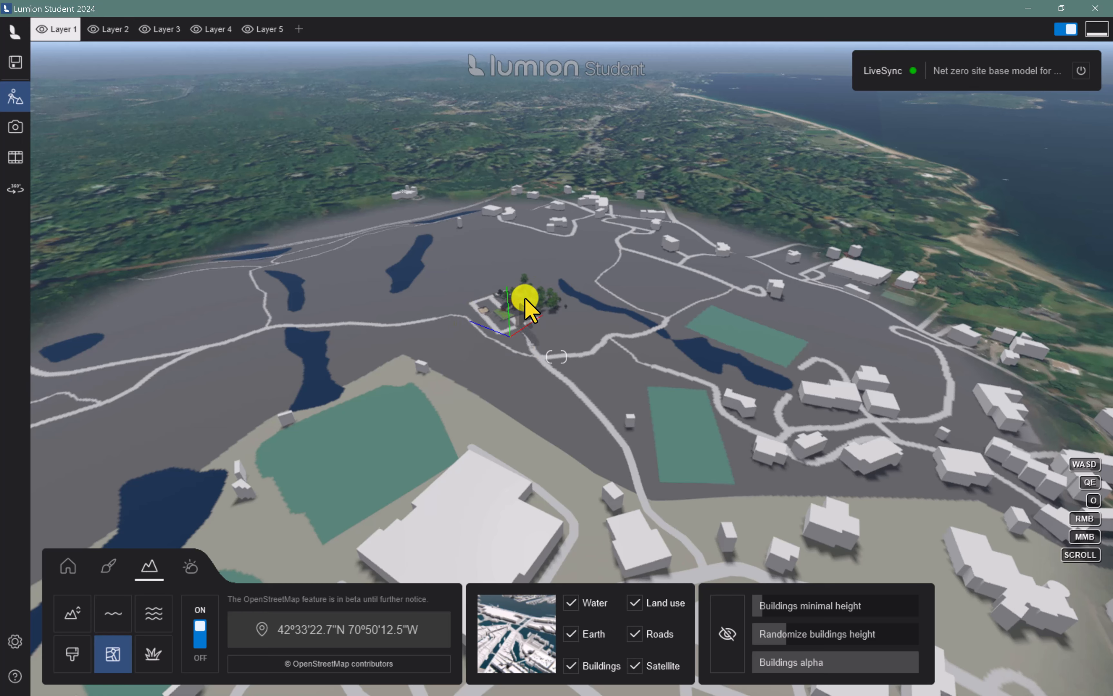
Check the downloaded map's Water and Land use layers by switching their visibility off and on, and hide the Earth layer
right_drag(524, 297, 524, 296)
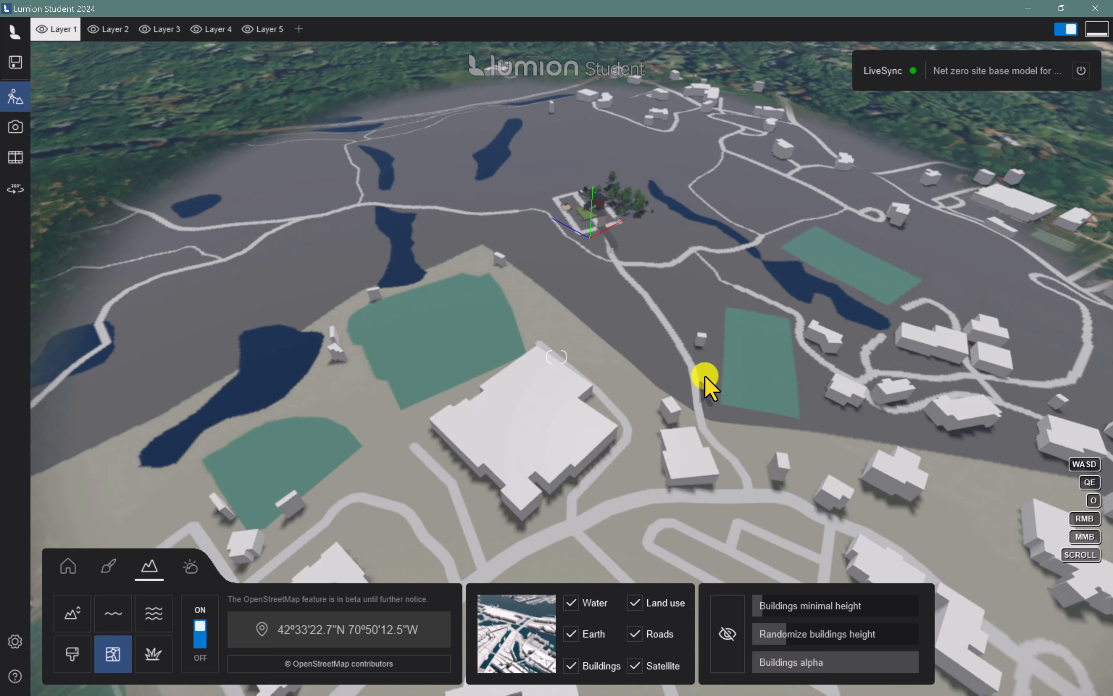
right_drag(702, 373, 703, 373)
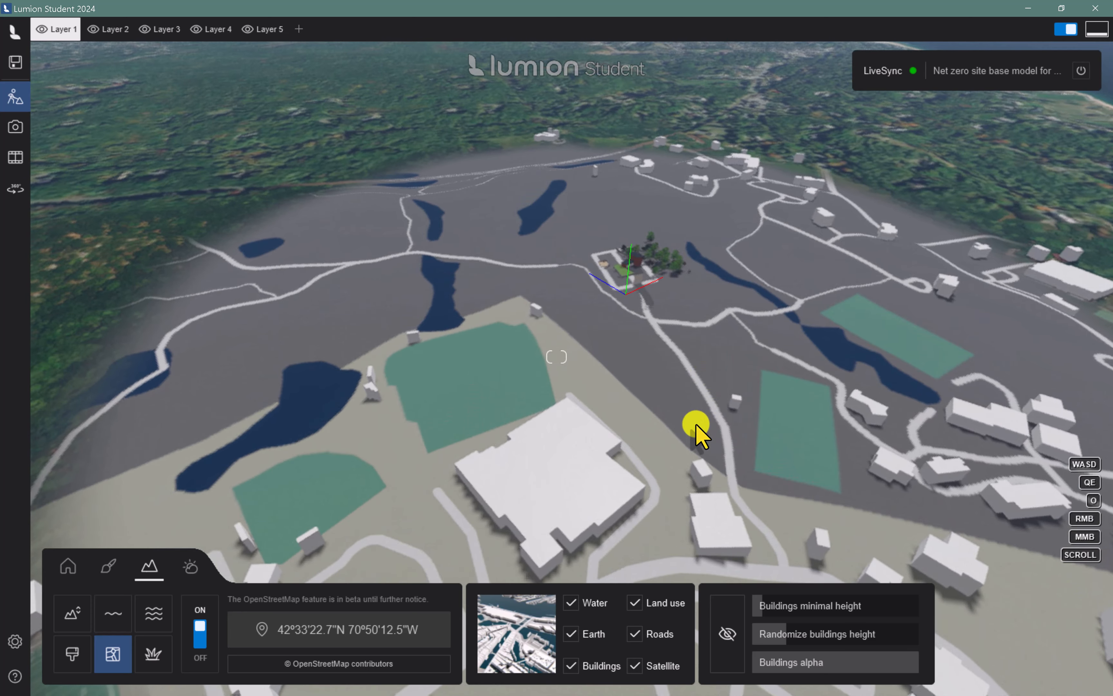
right_drag(608, 435, 608, 435)
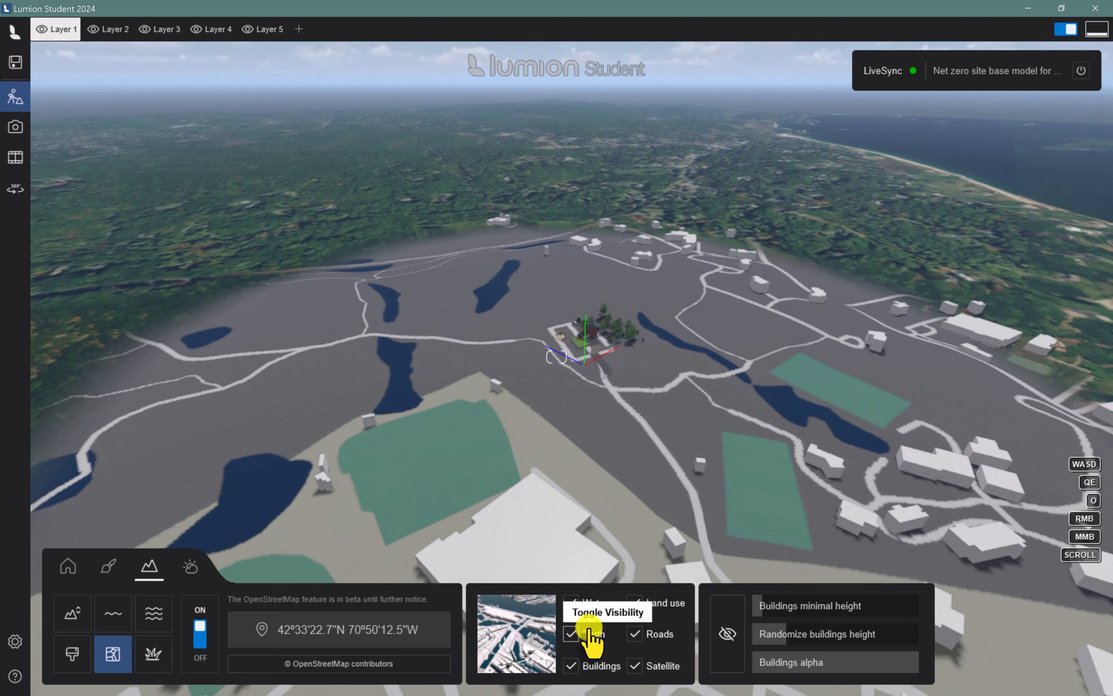
click(573, 602)
click(572, 602)
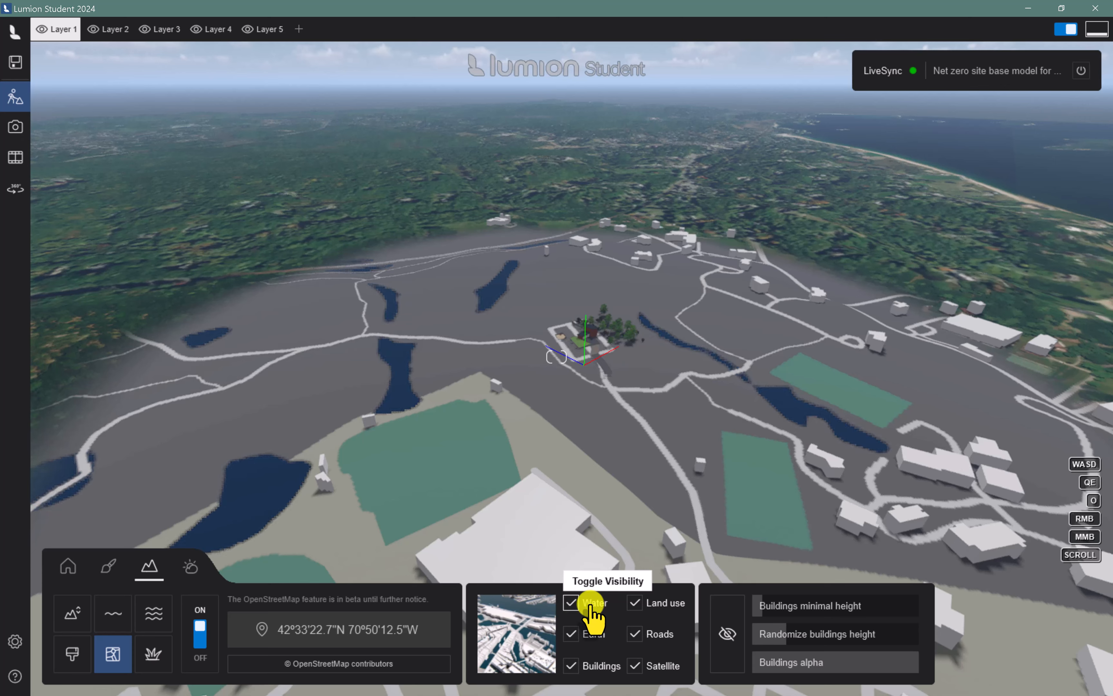
click(635, 603)
click(636, 602)
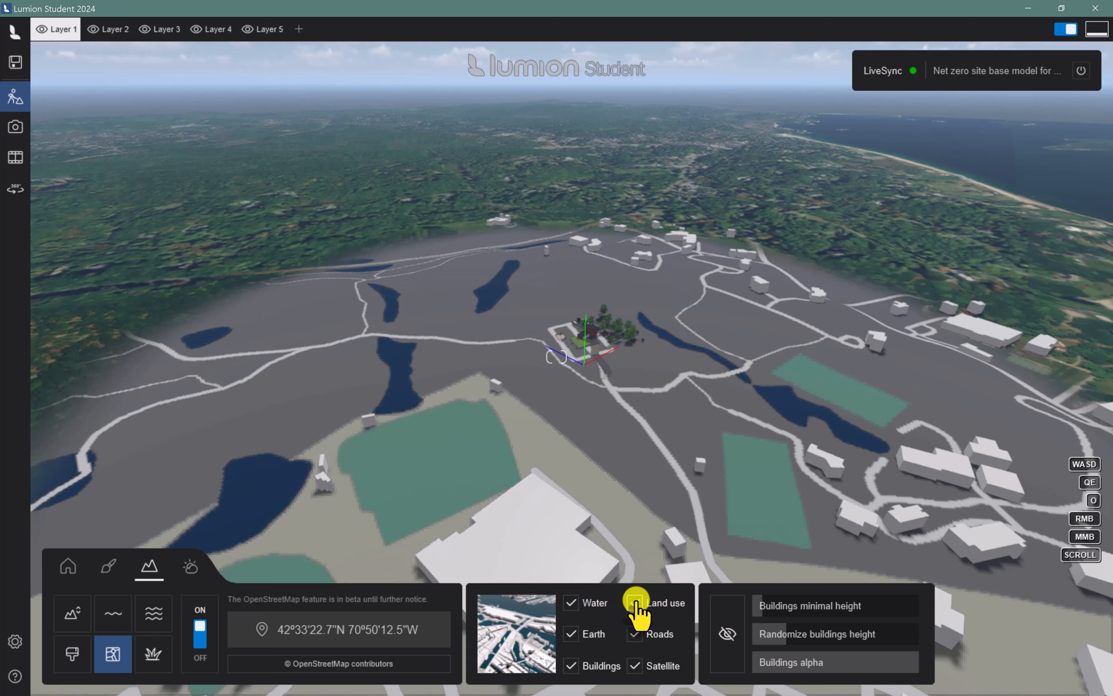
click(575, 639)
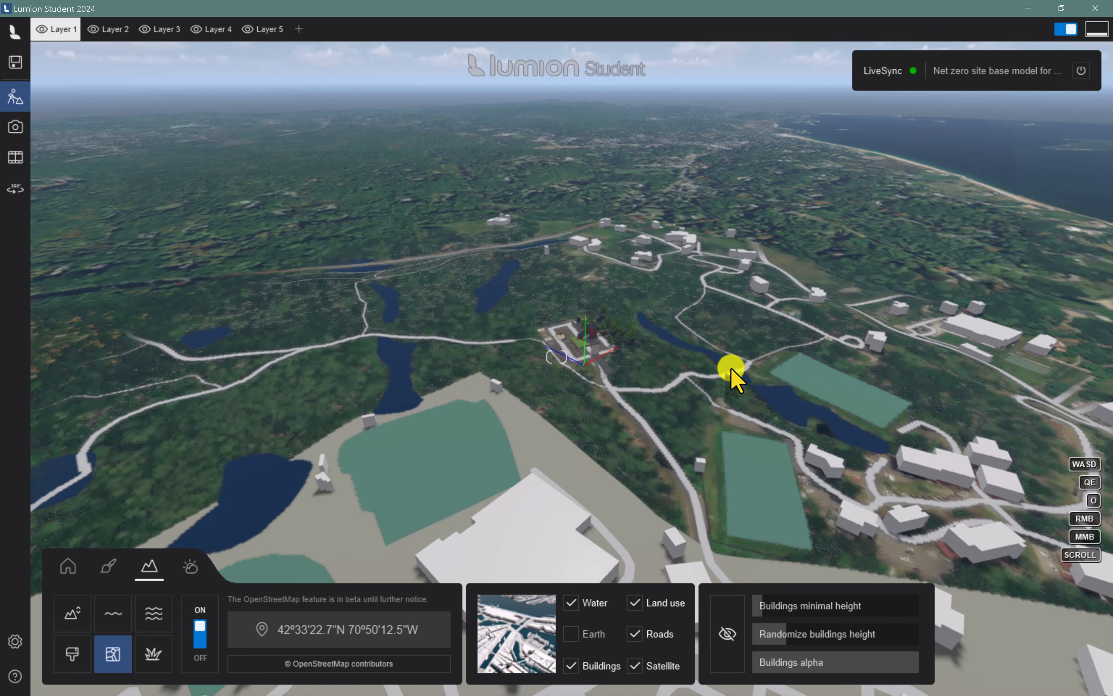
Hide the Roads layer of the OpenStreetMap context, and enter and leave the per-building visibility mode without hiding any building
click(634, 634)
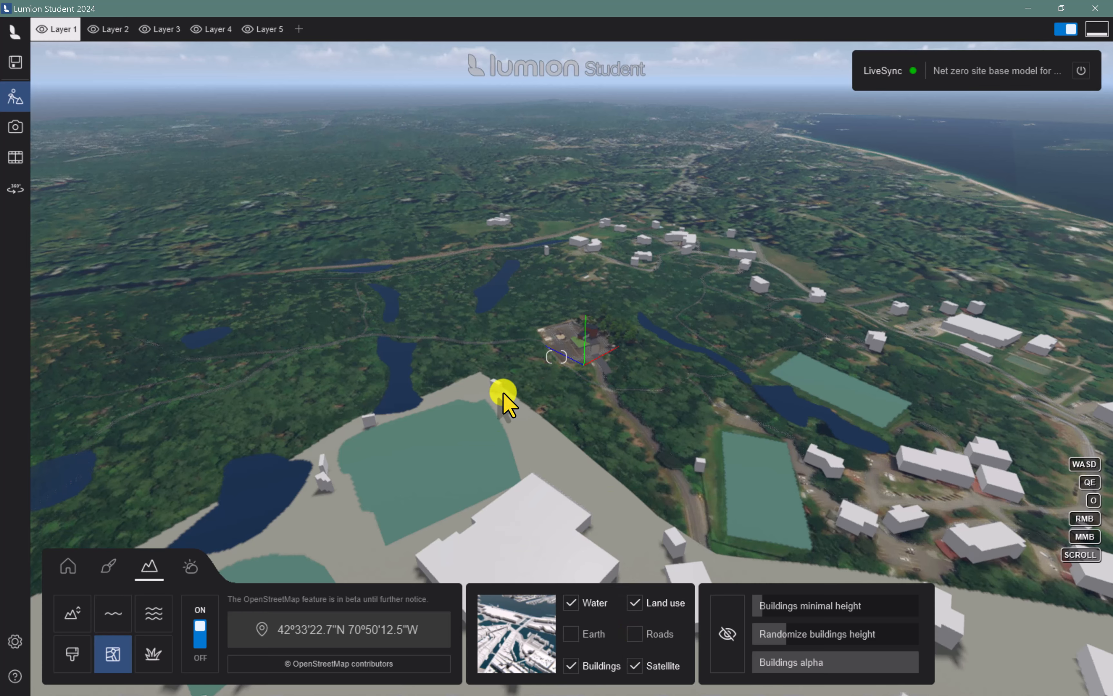
right_drag(504, 398, 508, 402)
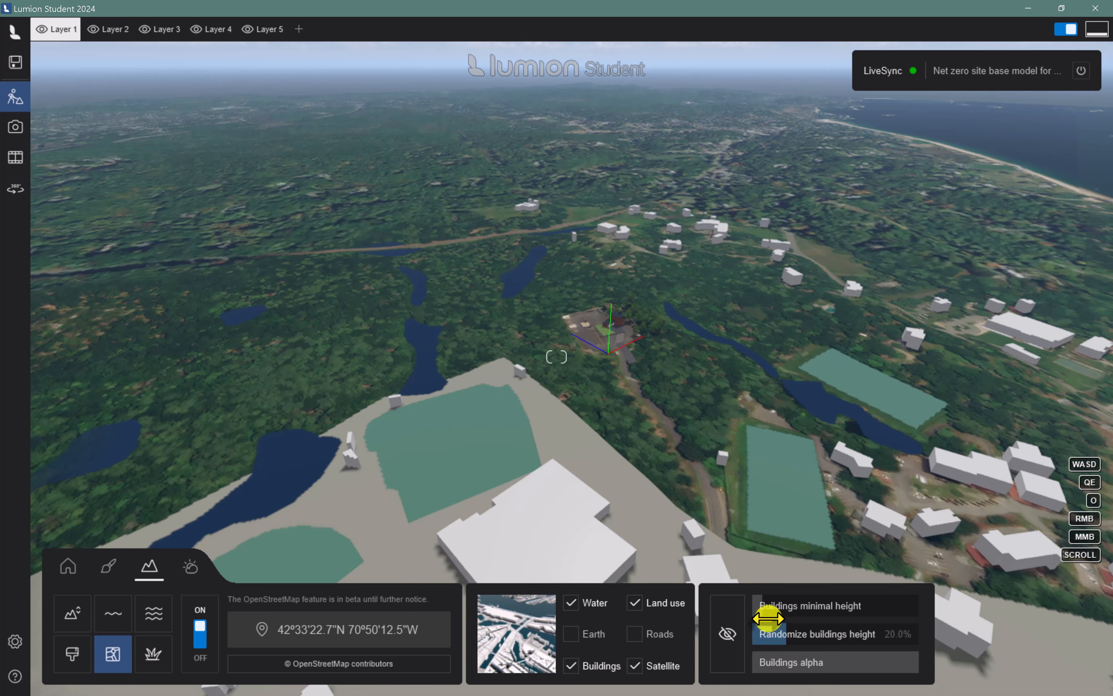
right_drag(768, 613, 767, 612)
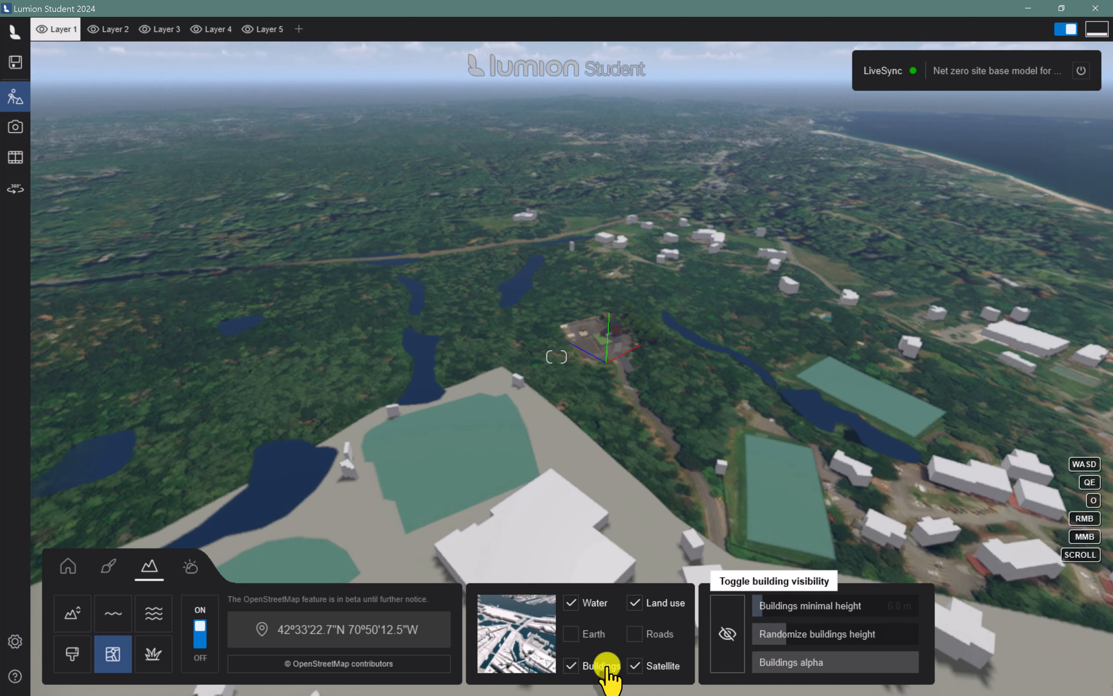
click(721, 638)
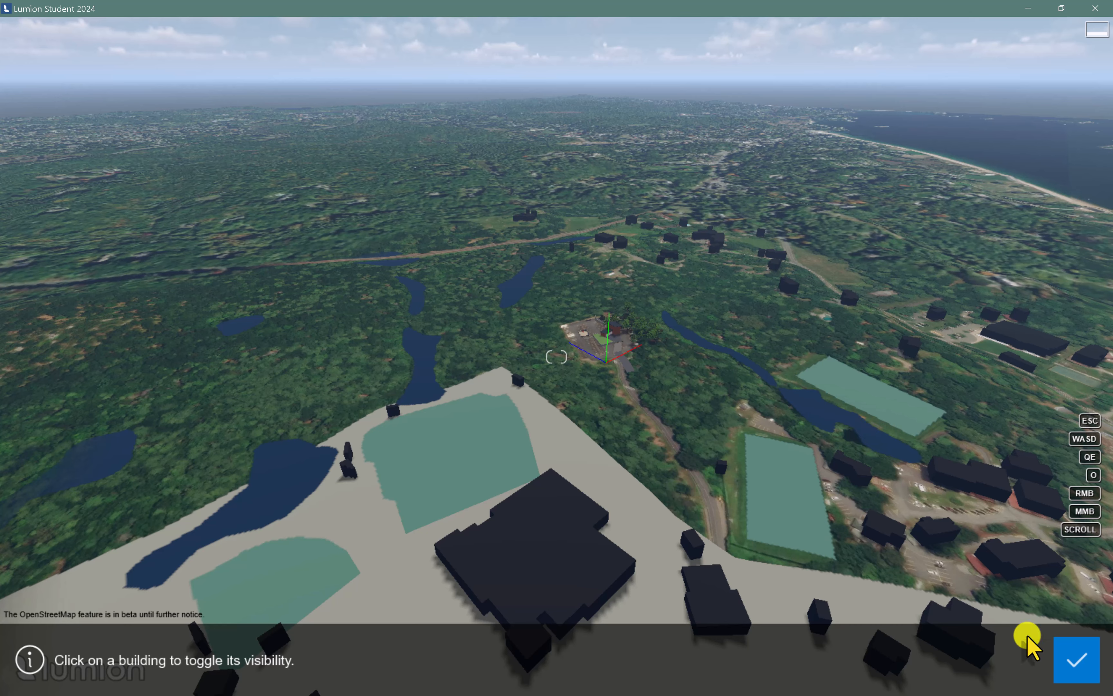
click(1074, 662)
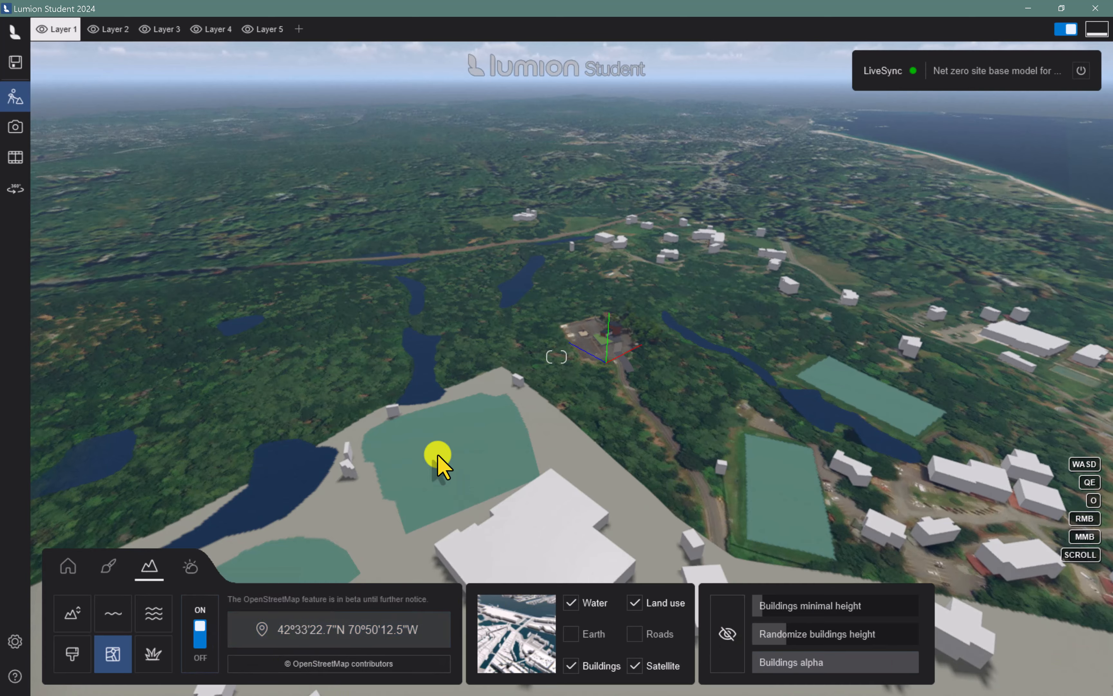
right_drag(438, 455, 441, 458)
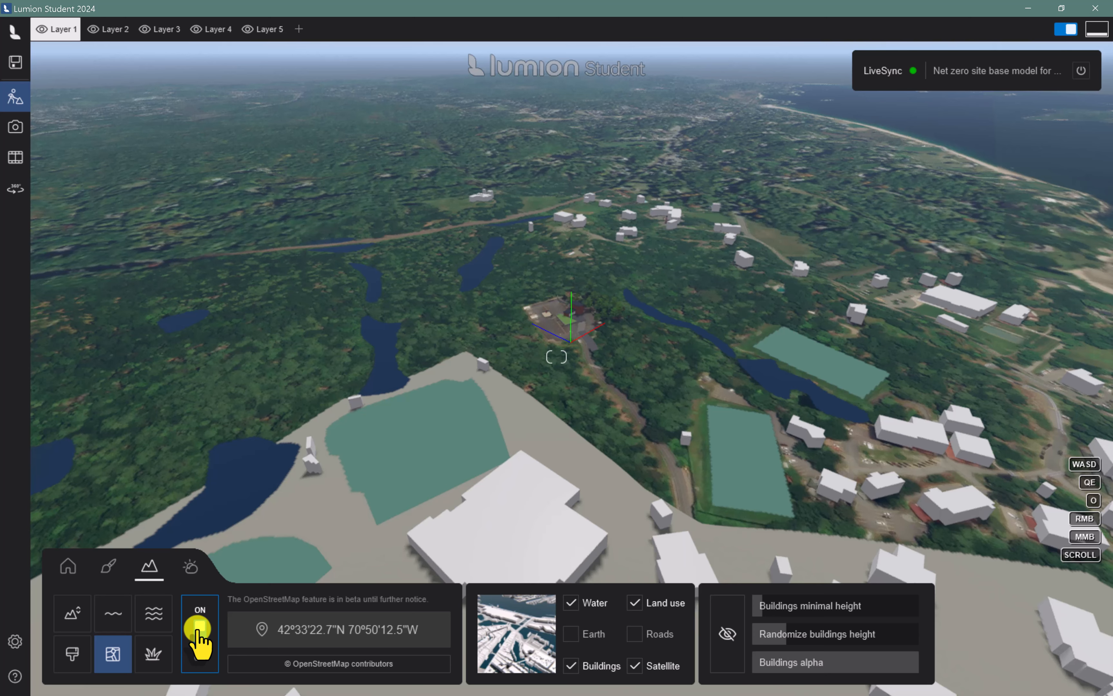
Frame the brick building across the pond and basketball court, store the view as photo 1 and apply the Day style
key(w)
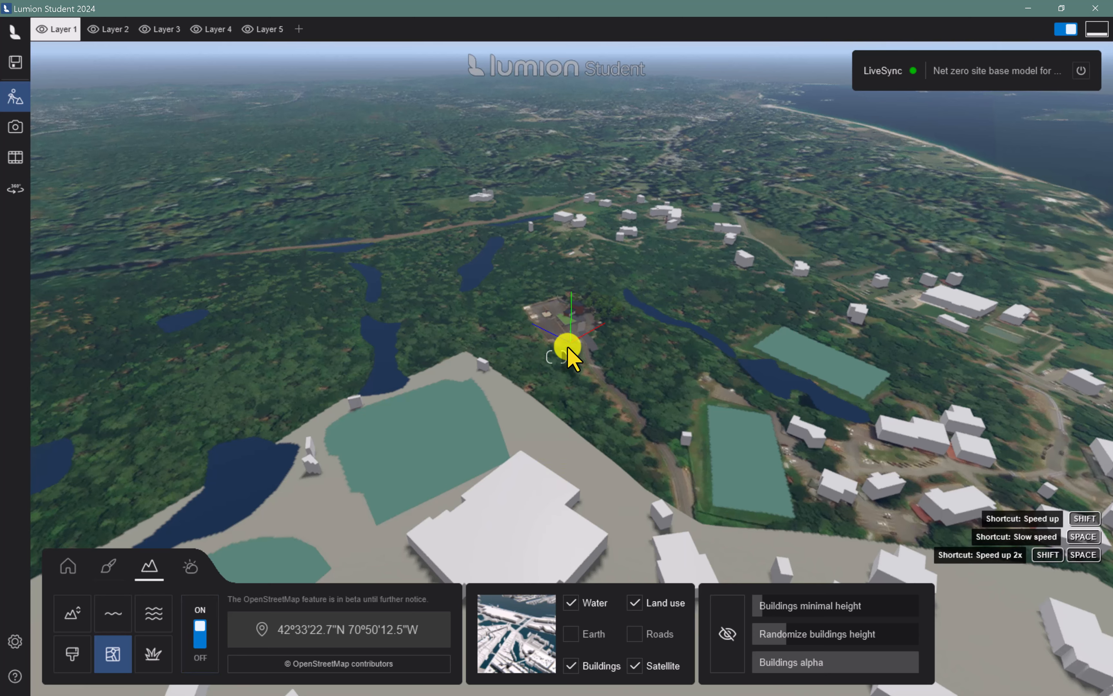
key(w)
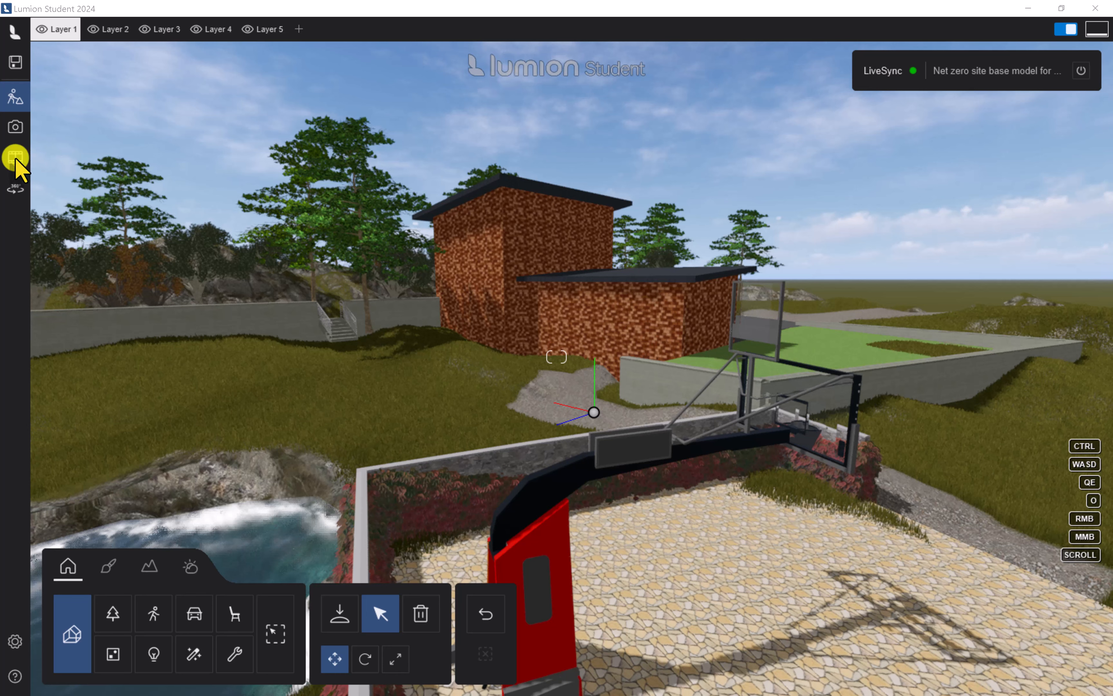
click(15, 129)
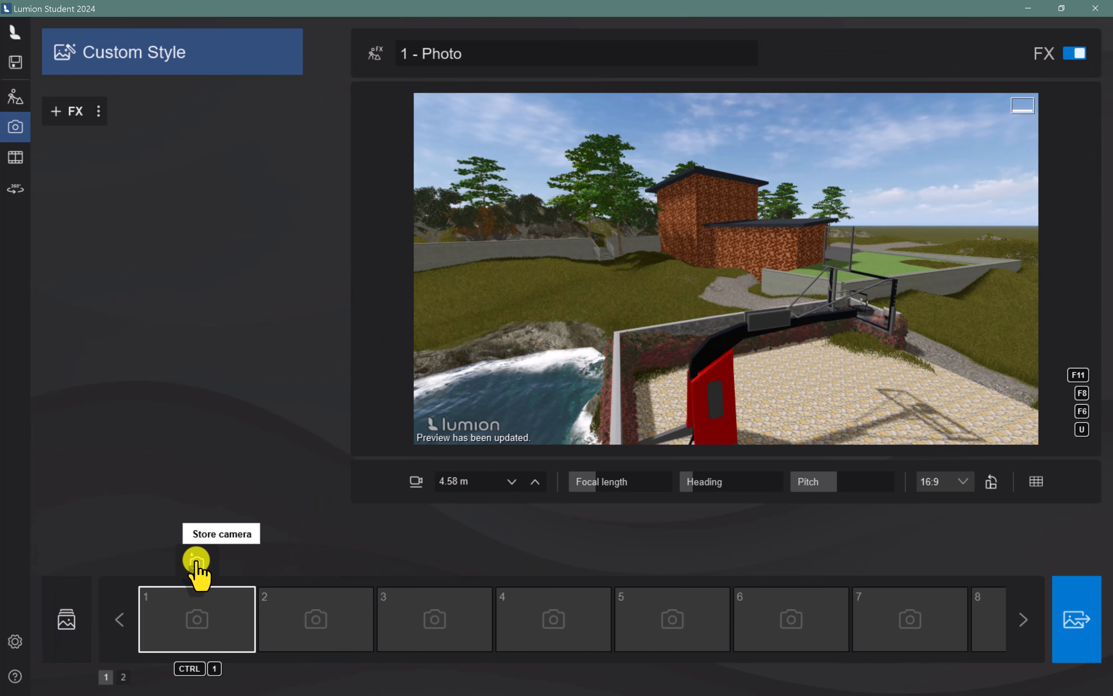
click(197, 561)
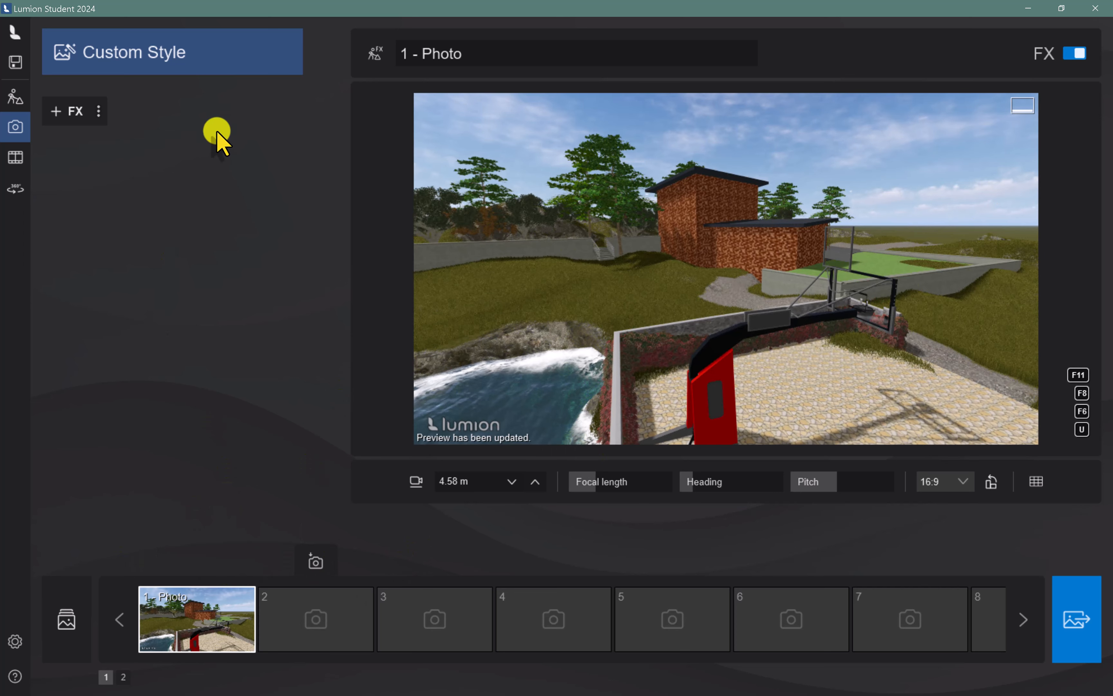
click(191, 62)
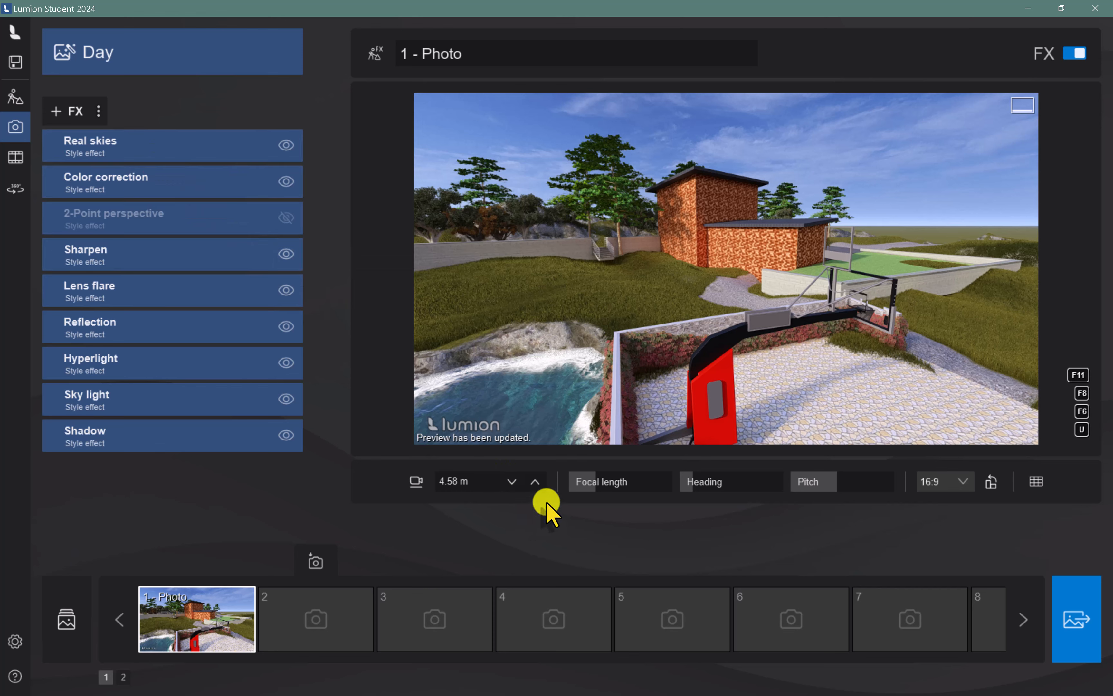
Add the Precipitation effect from the Sky/Weather category and raise Rain / Snow almost to its maximum for snow
click(77, 110)
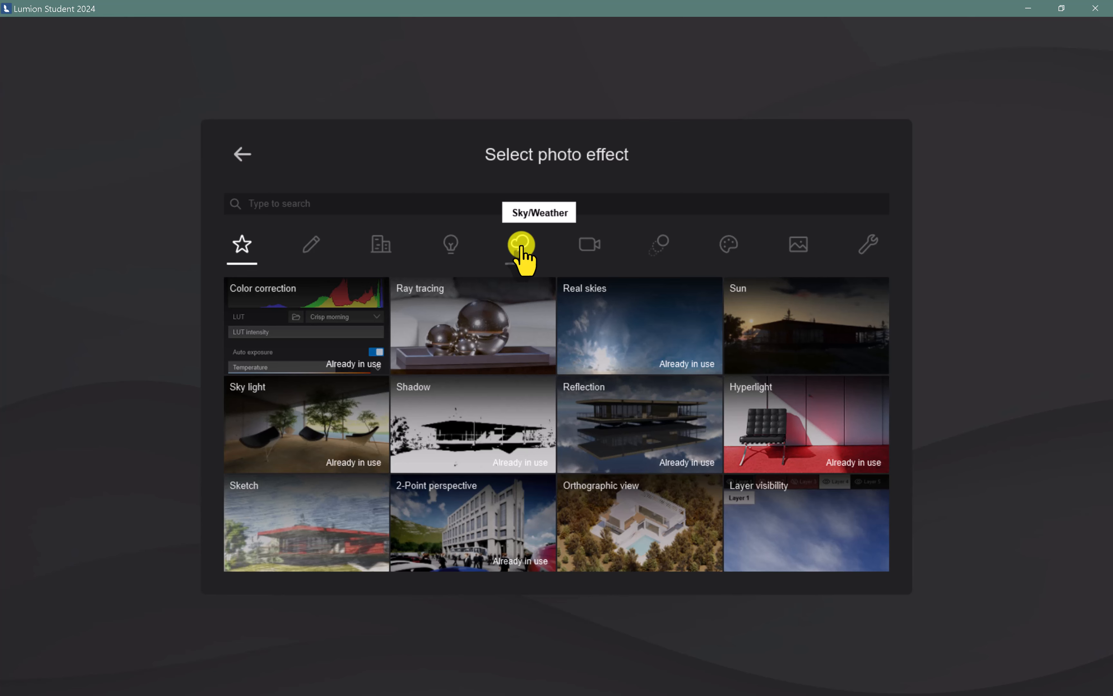
click(521, 246)
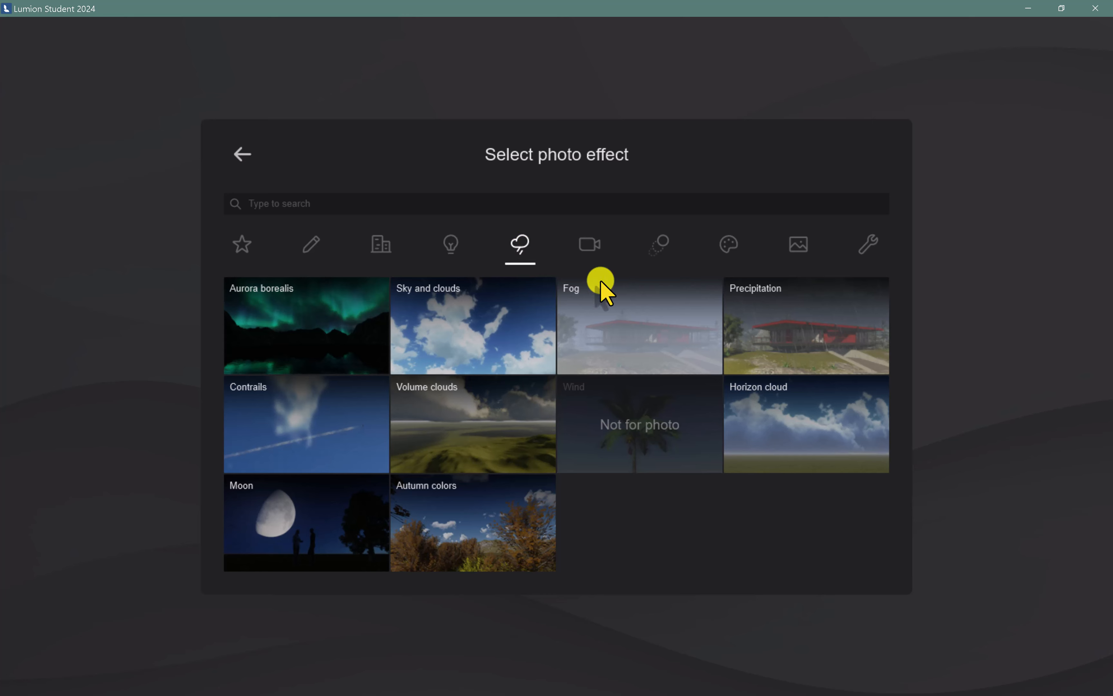
click(823, 325)
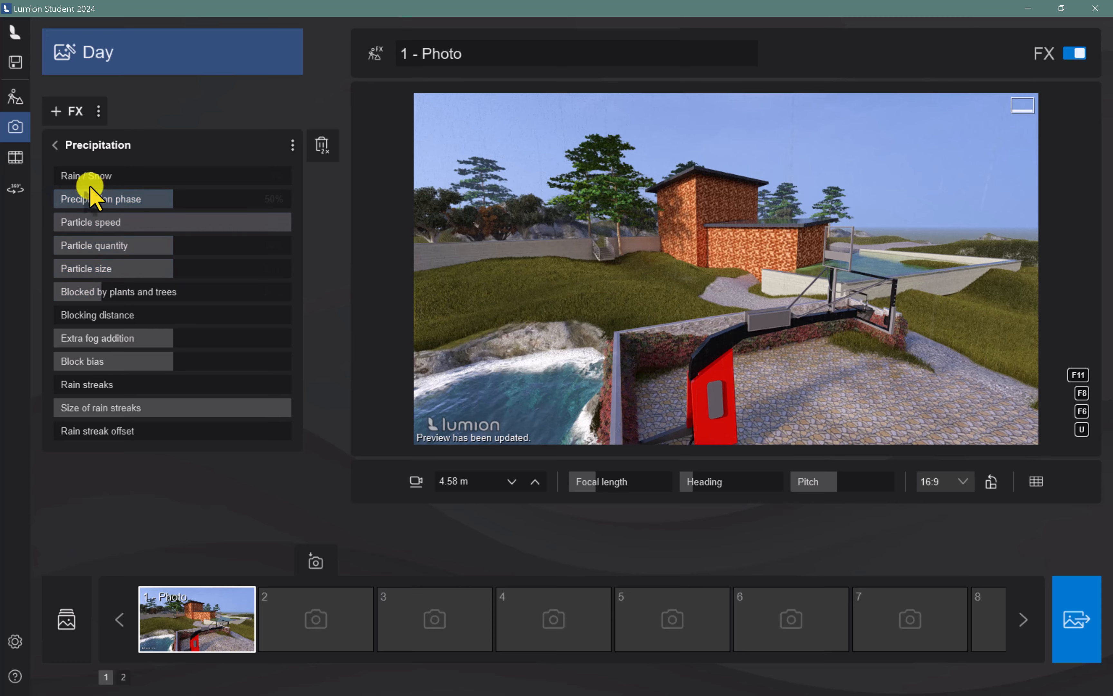
drag(82, 180, 299, 200)
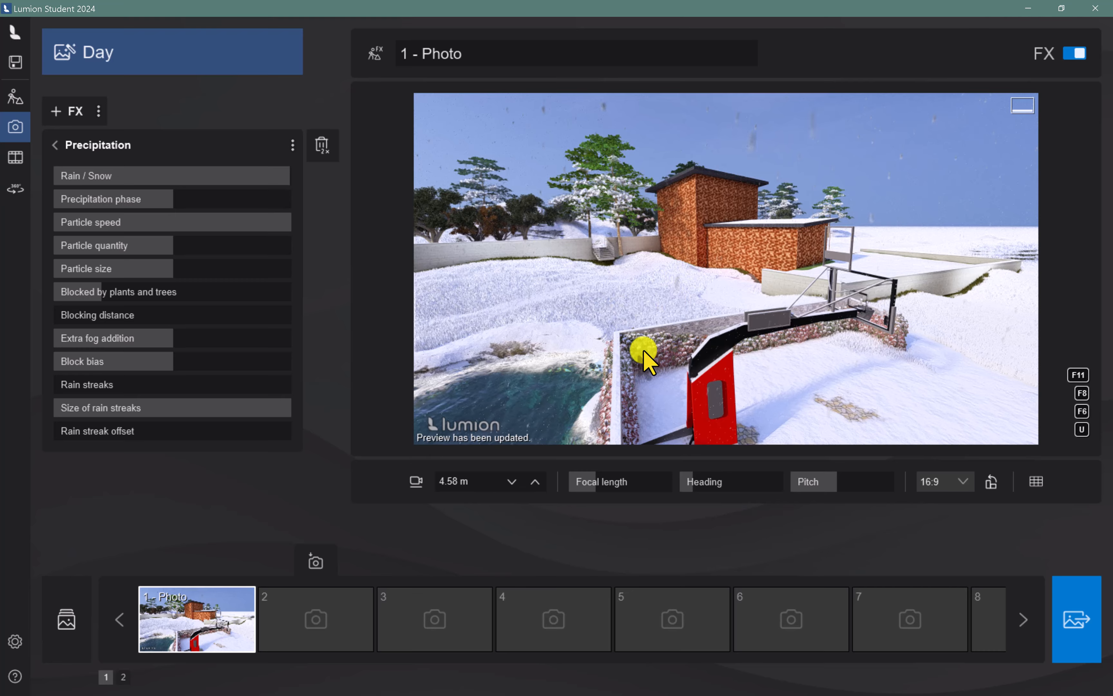
Set Precipitation phase to 54%, increase Particle quantity and Particle size, and raise Blocked by plants and trees to its maximum
scroll(686, 366, up, 3)
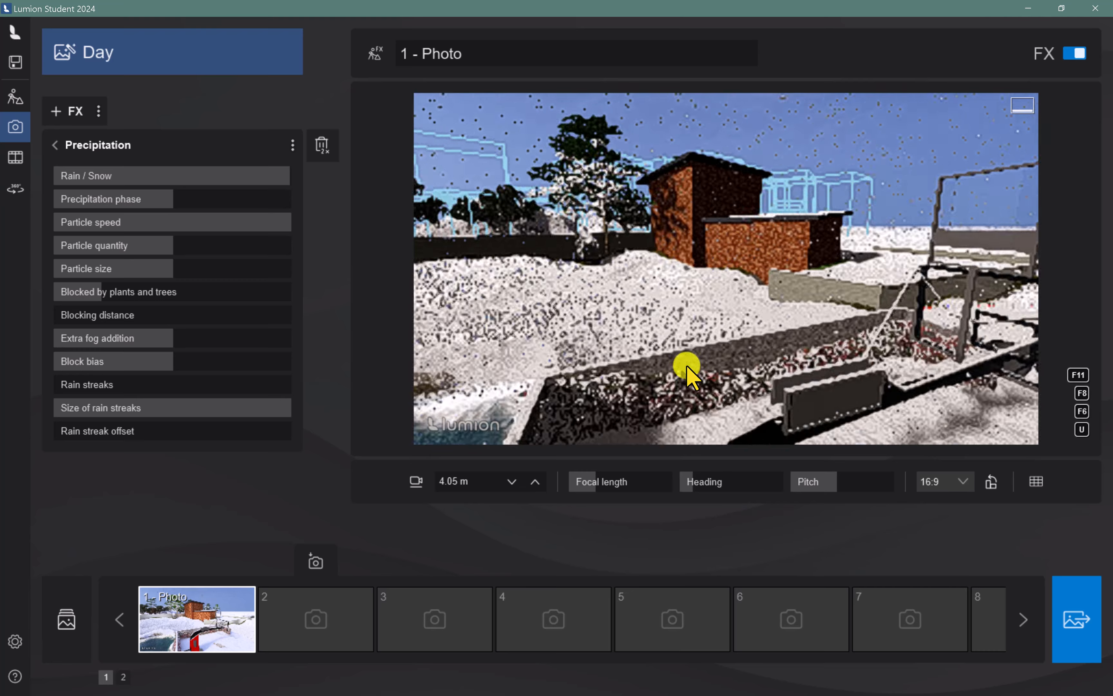
scroll(686, 366, up, 1)
right_drag(730, 405, 638, 361)
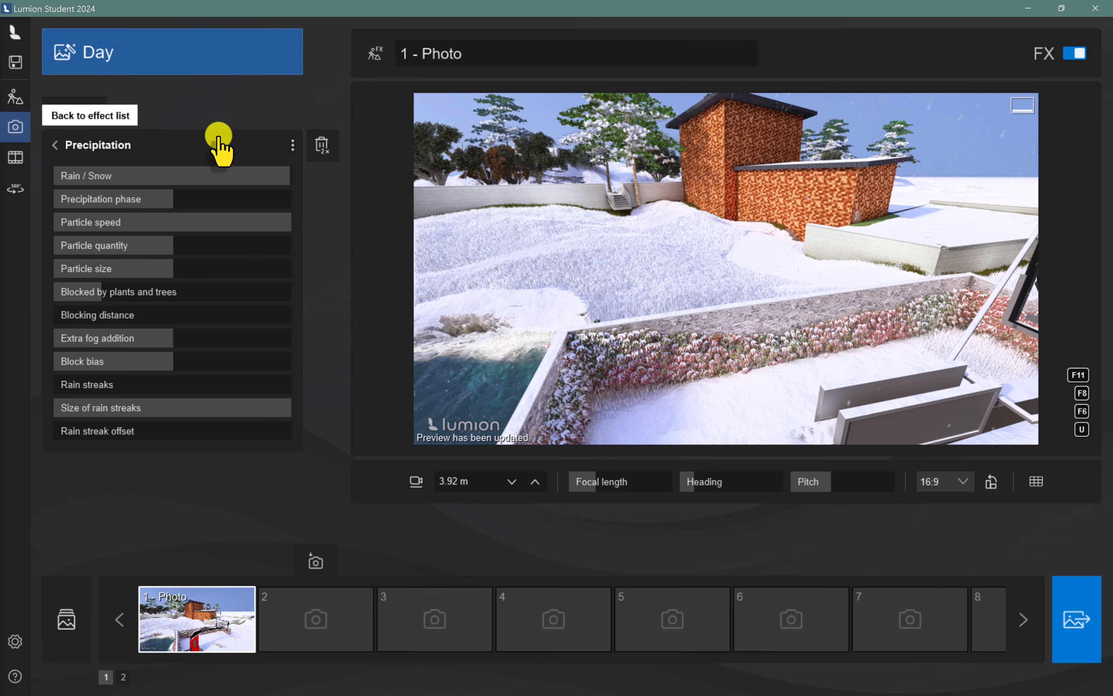
drag(170, 200, 265, 245)
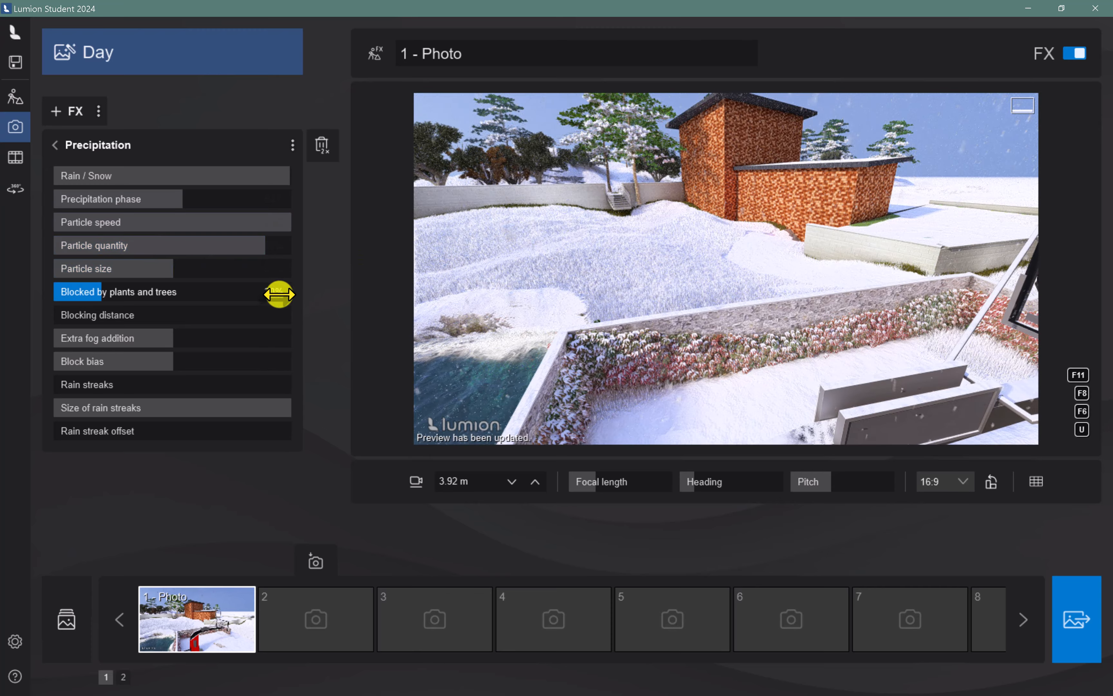
drag(166, 271, 269, 273)
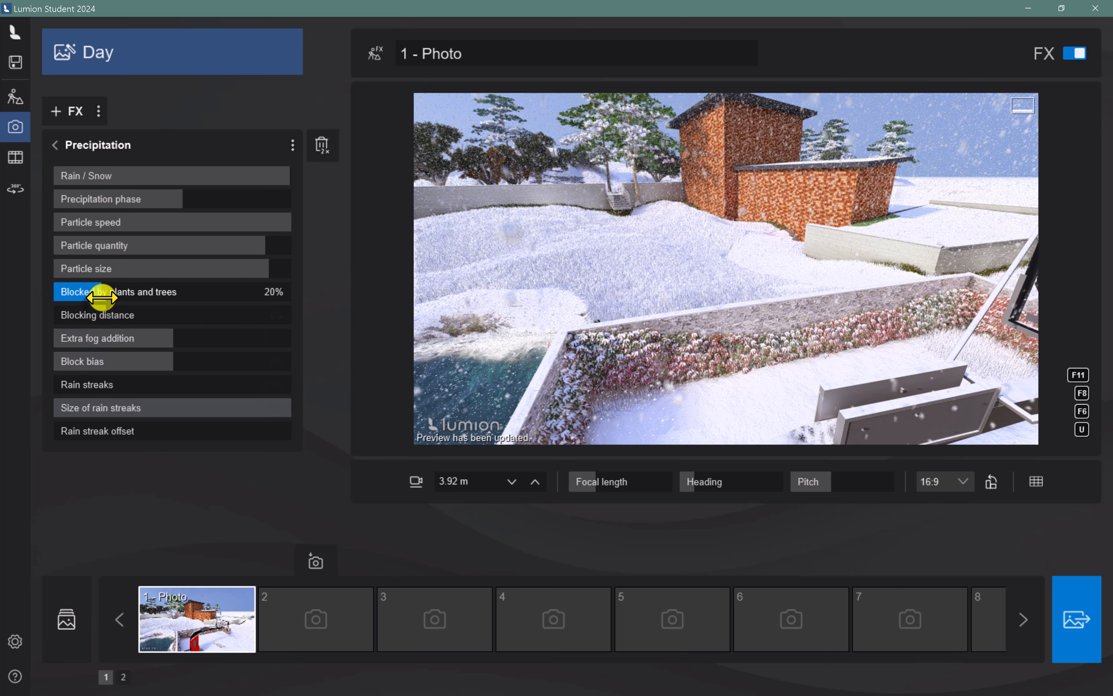
drag(103, 297, 314, 309)
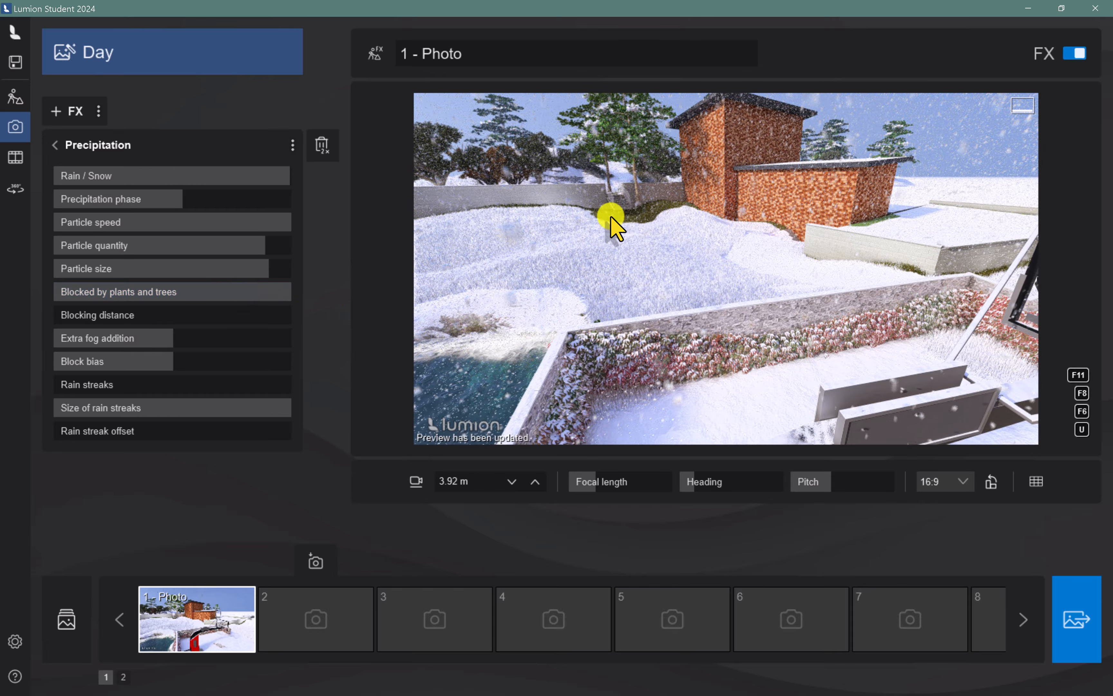
Reduce Rain / Snow to 29% and raise Rain streaks to about two thirds in a closer view of the tree and brick building
scroll(621, 193, up, 3)
right_drag(624, 189, 498, 356)
key(w)
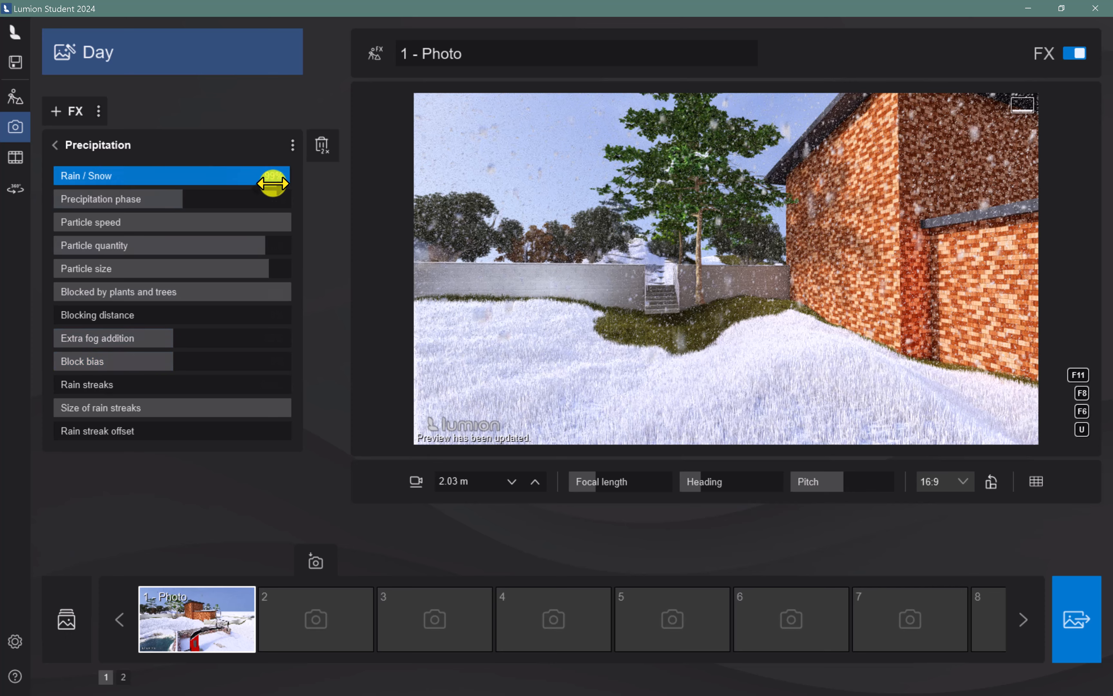
drag(277, 176, 121, 179)
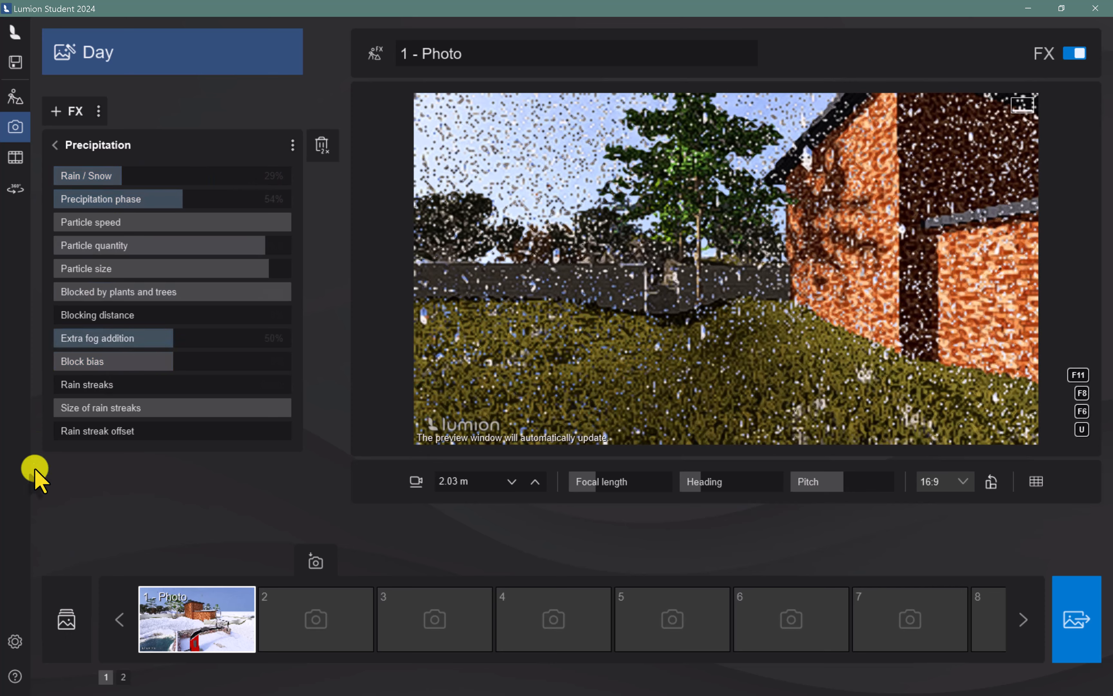
drag(78, 390, 213, 385)
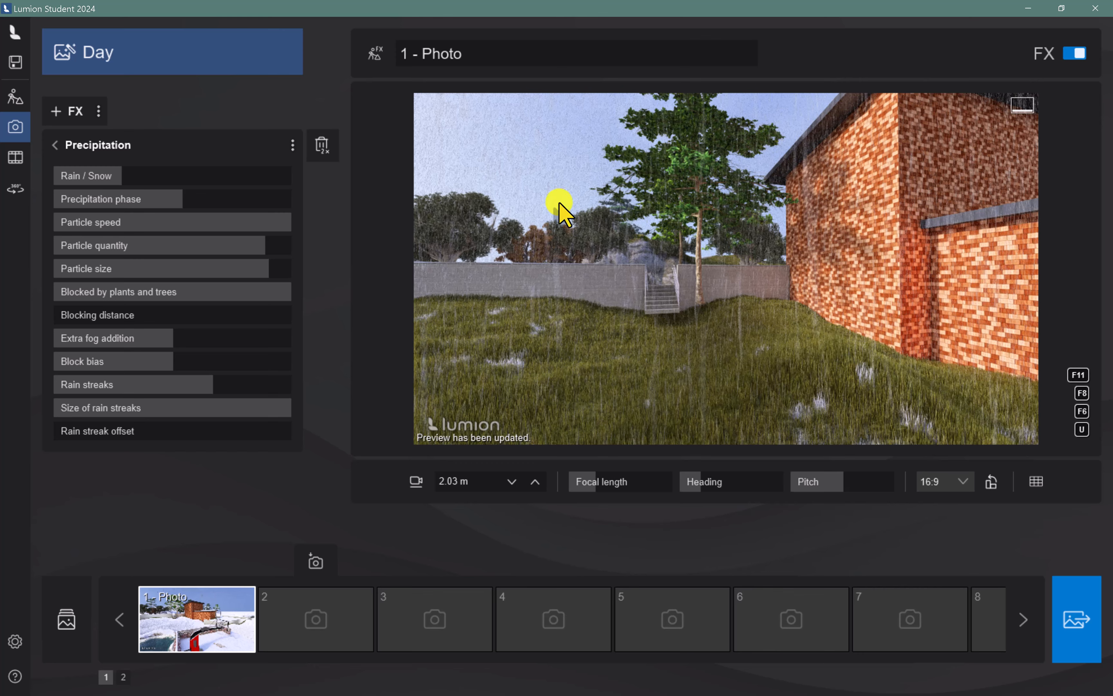
click(628, 277)
right_drag(629, 277, 630, 279)
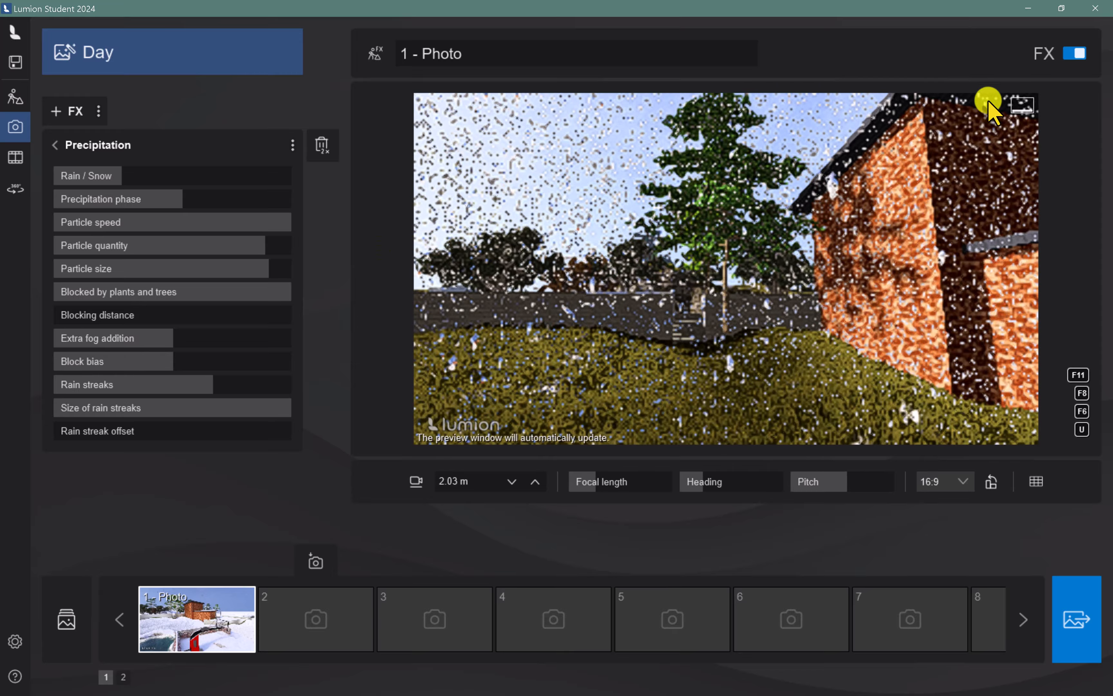